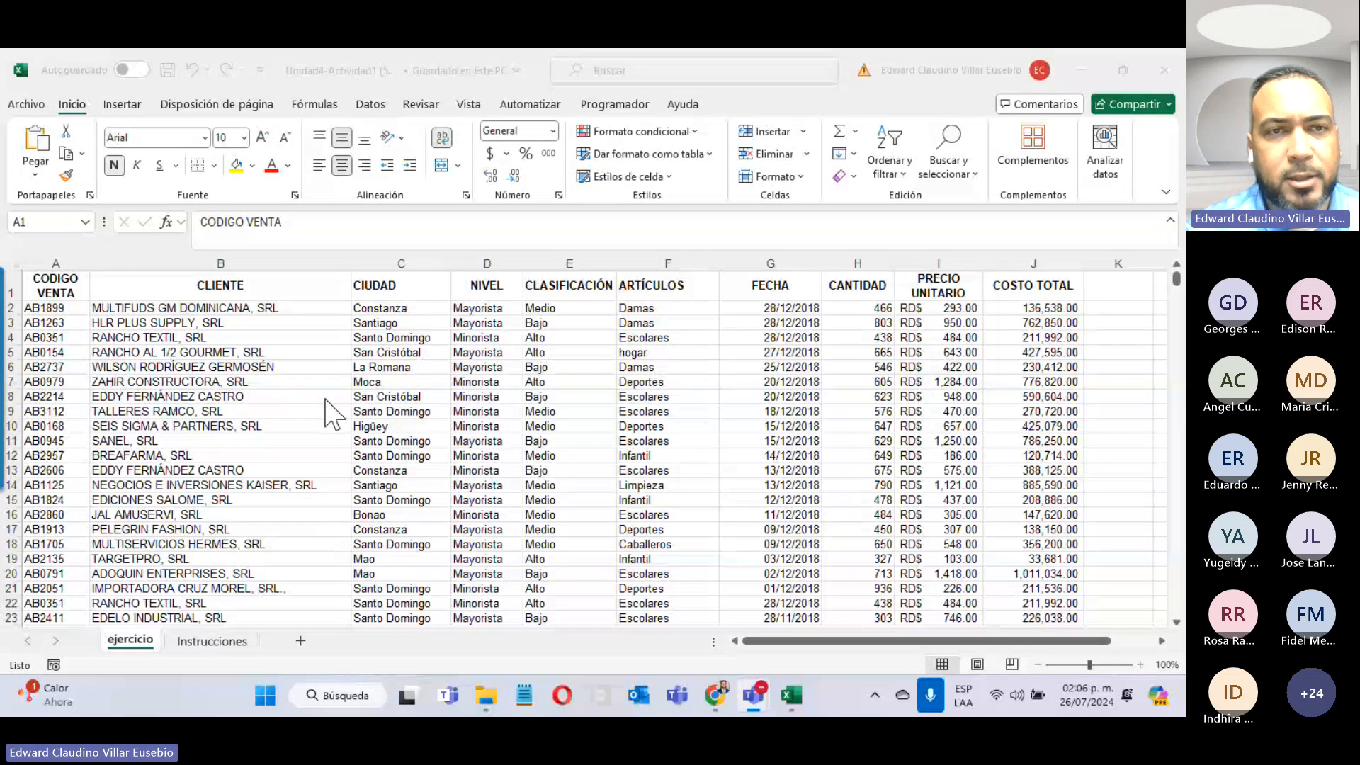
Step: Switch to the Instrucciones sheet to review the exercise instructions
click(221, 655)
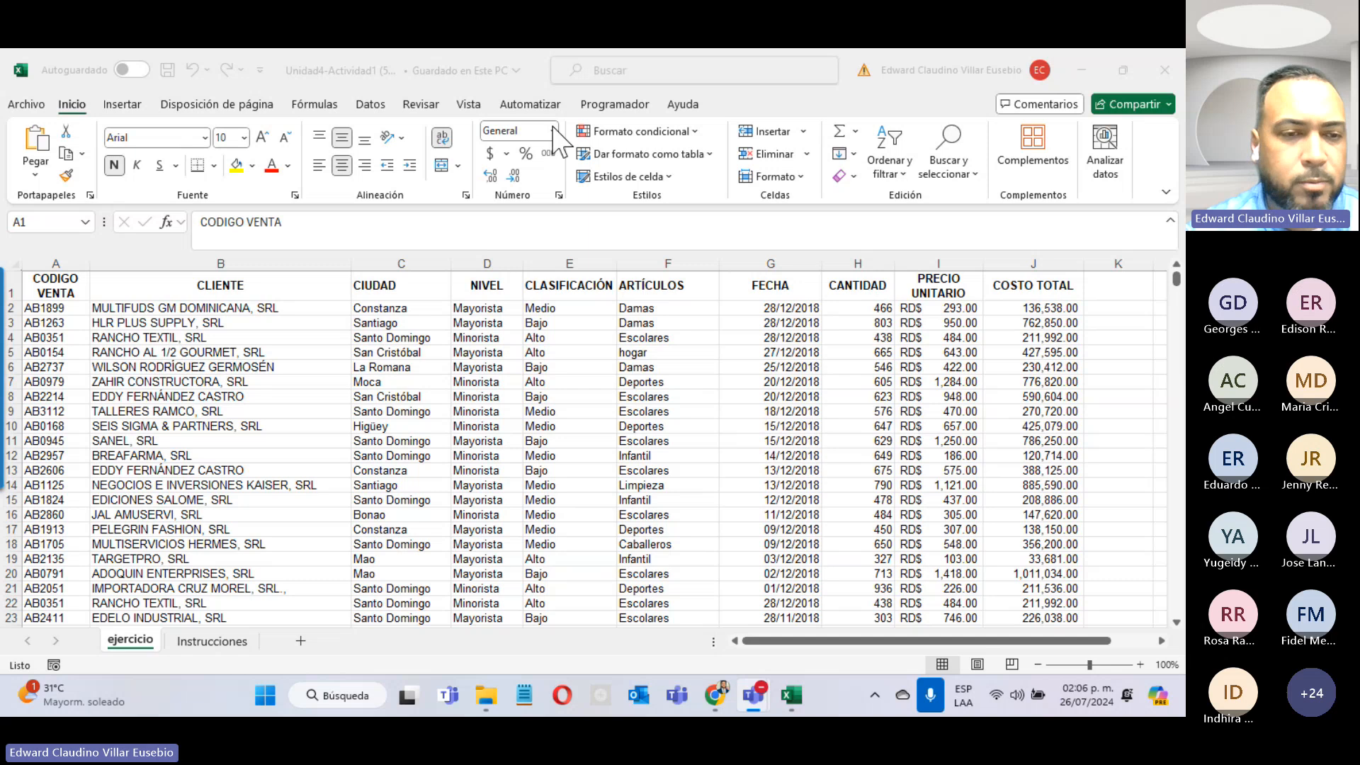
click(219, 642)
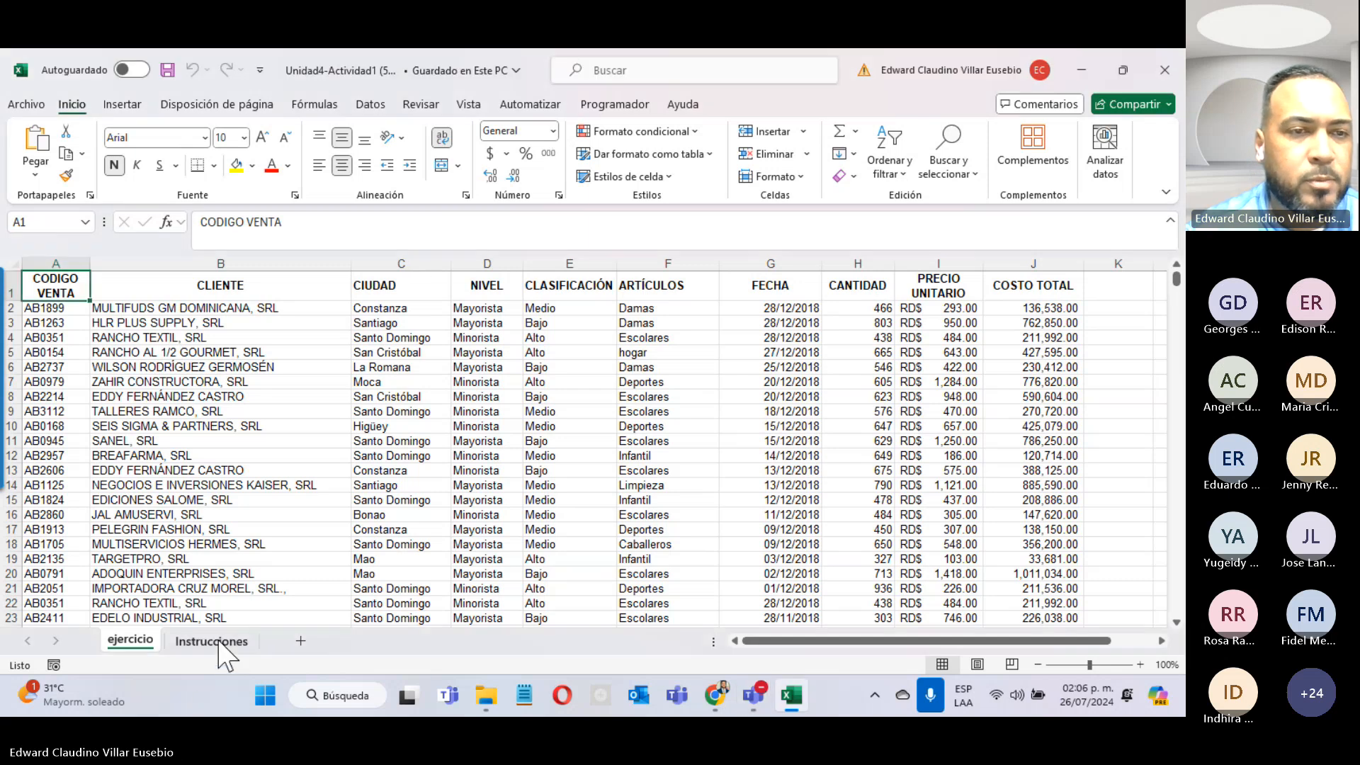
click(219, 641)
scroll(201, 486, up, 4)
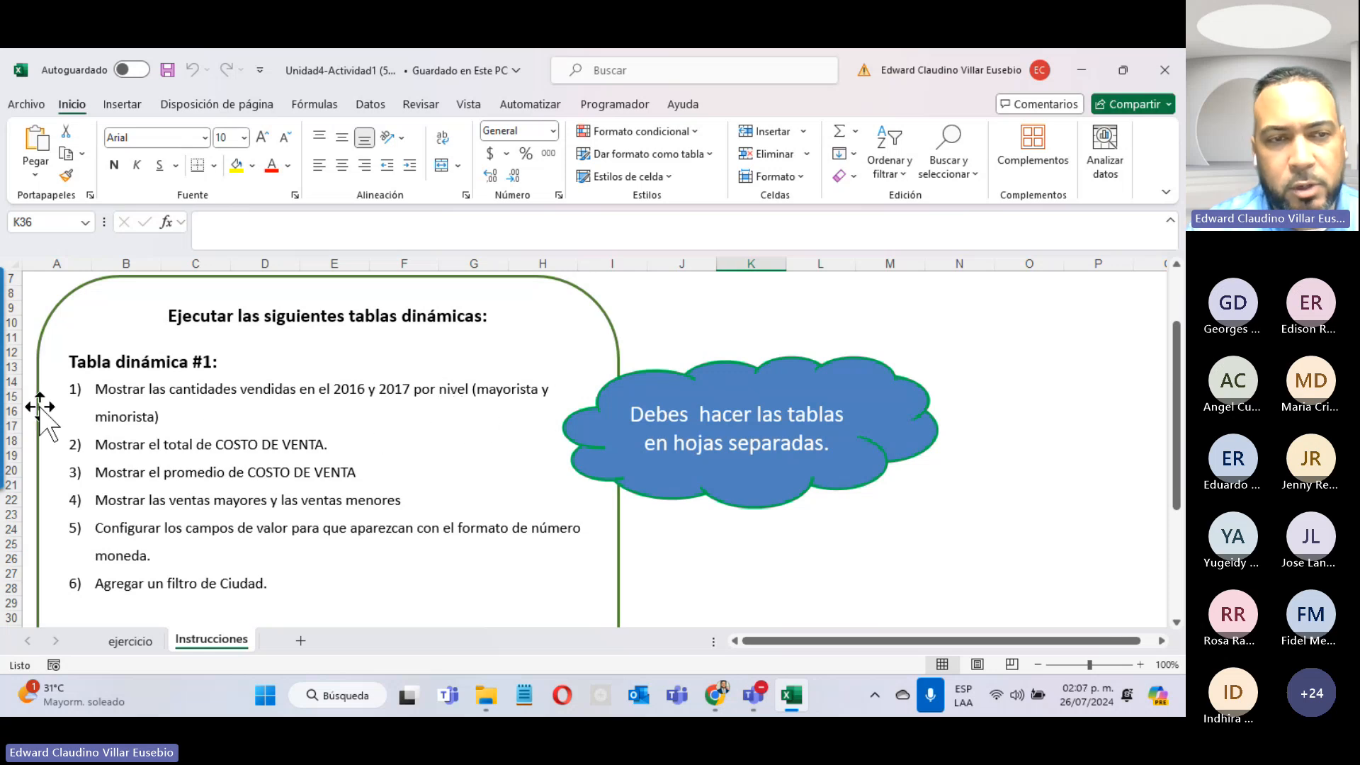
Step: Return to the ejercicio sheet, select a cell in the sales data and show the Insertar ribbon
click(127, 641)
click(386, 367)
click(546, 382)
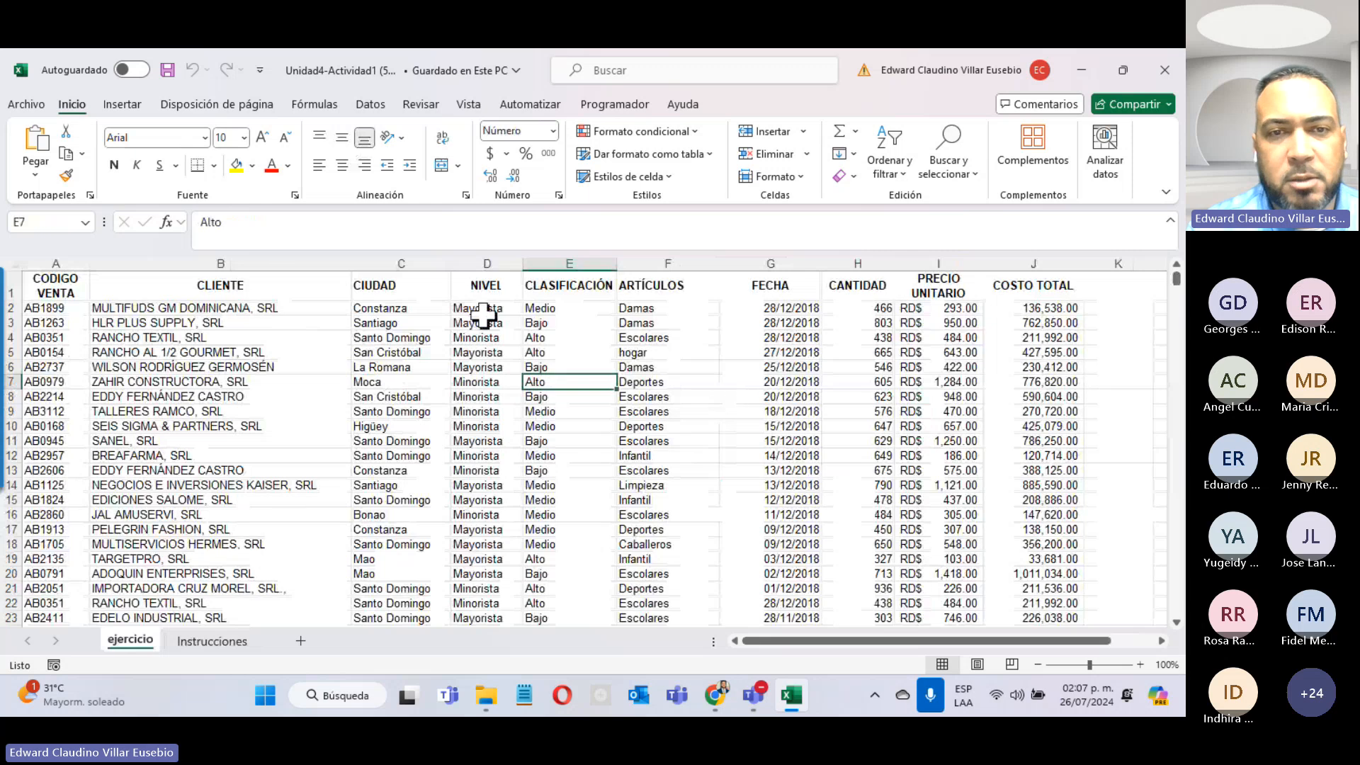
click(276, 367)
click(401, 412)
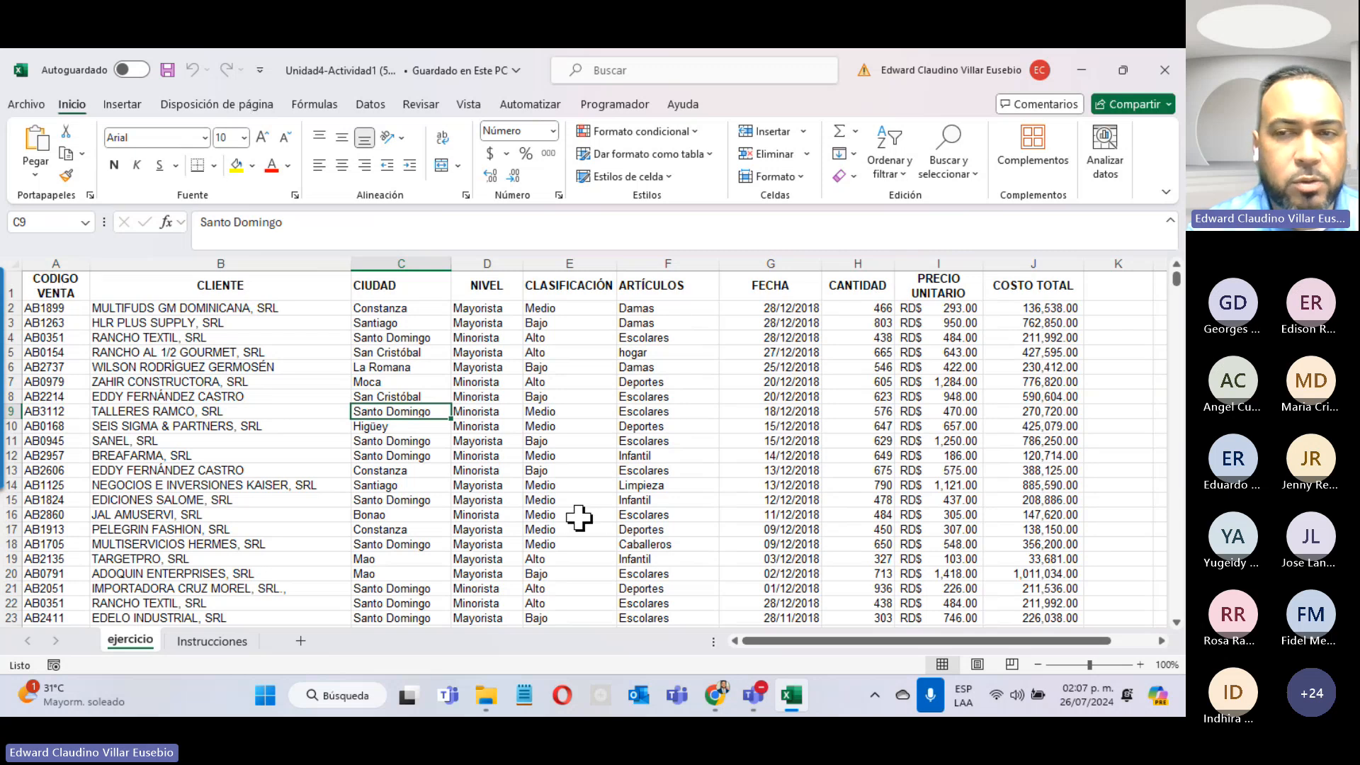
click(124, 105)
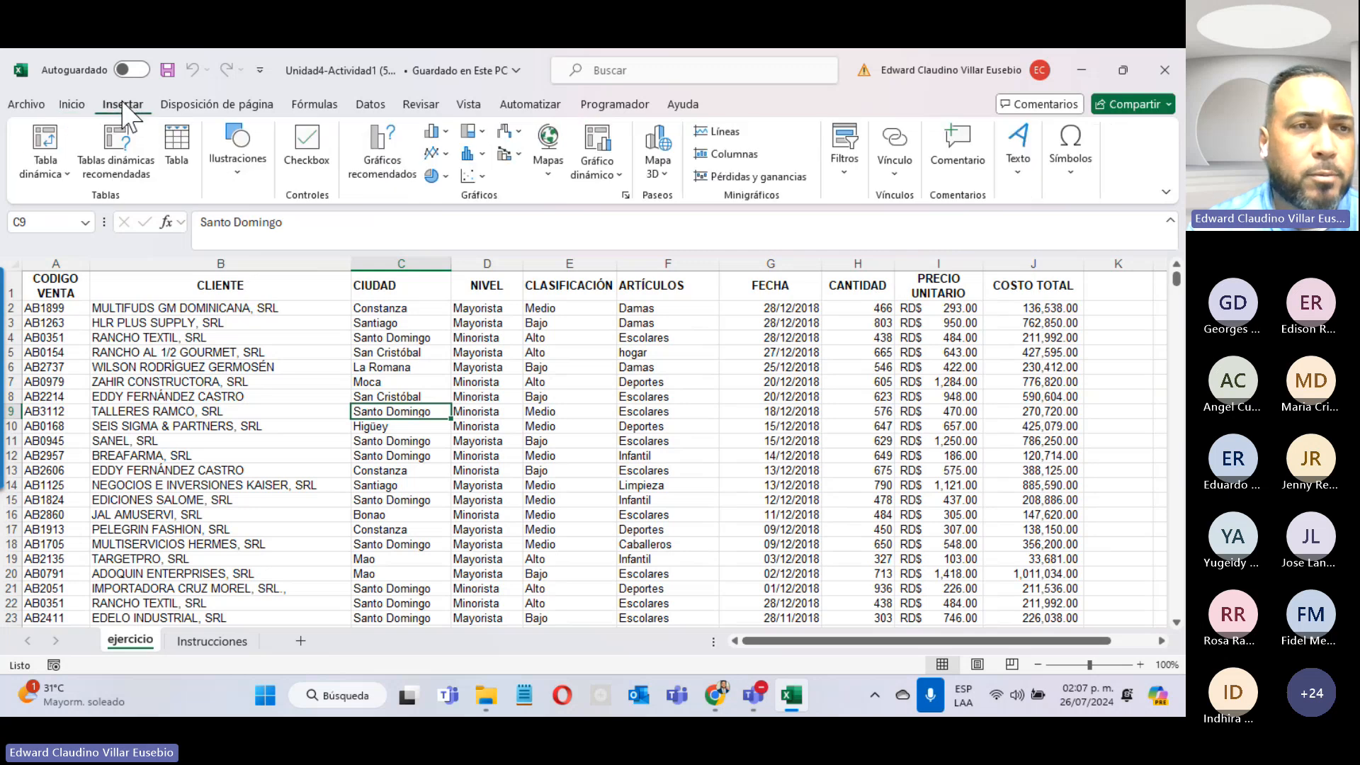
Step: Insert a pivot table from ejercicio!$A$1:$J$3300, placed on a new worksheet
click(49, 147)
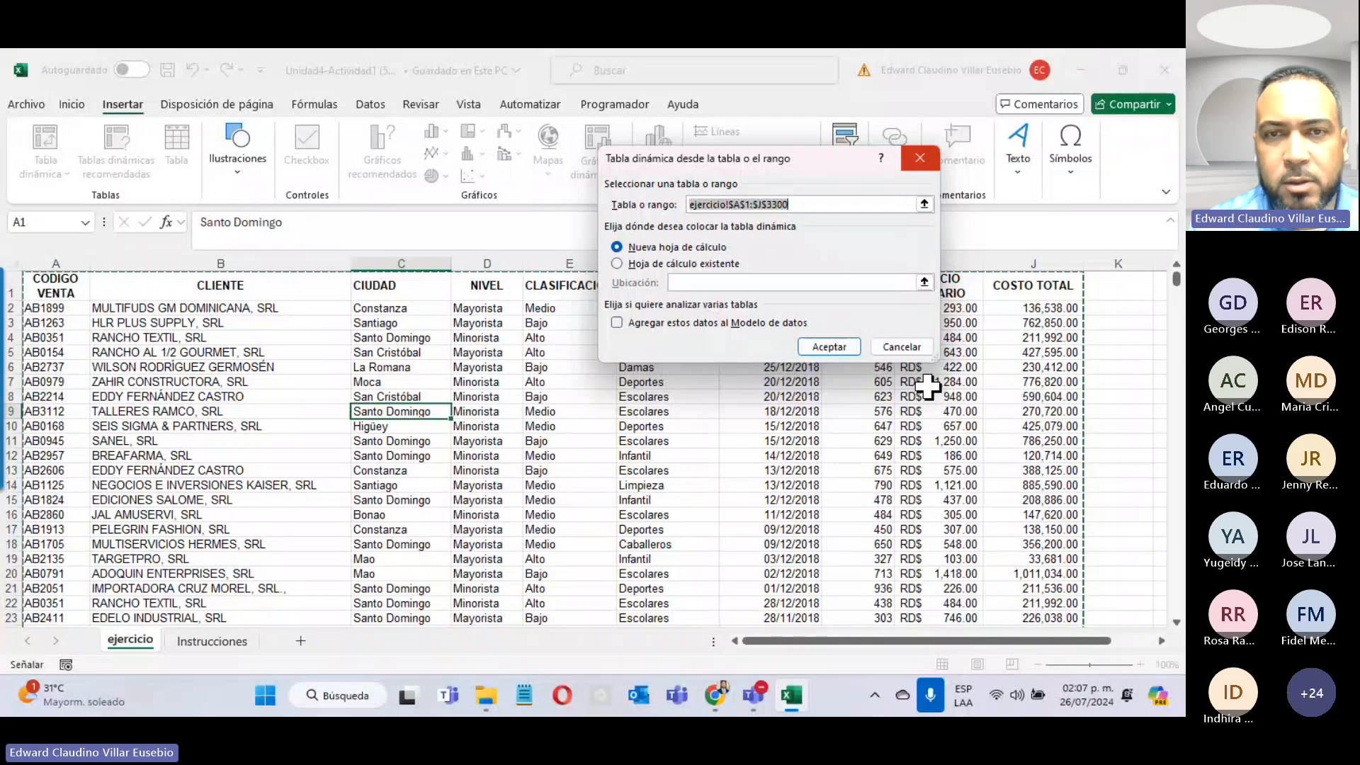
click(618, 263)
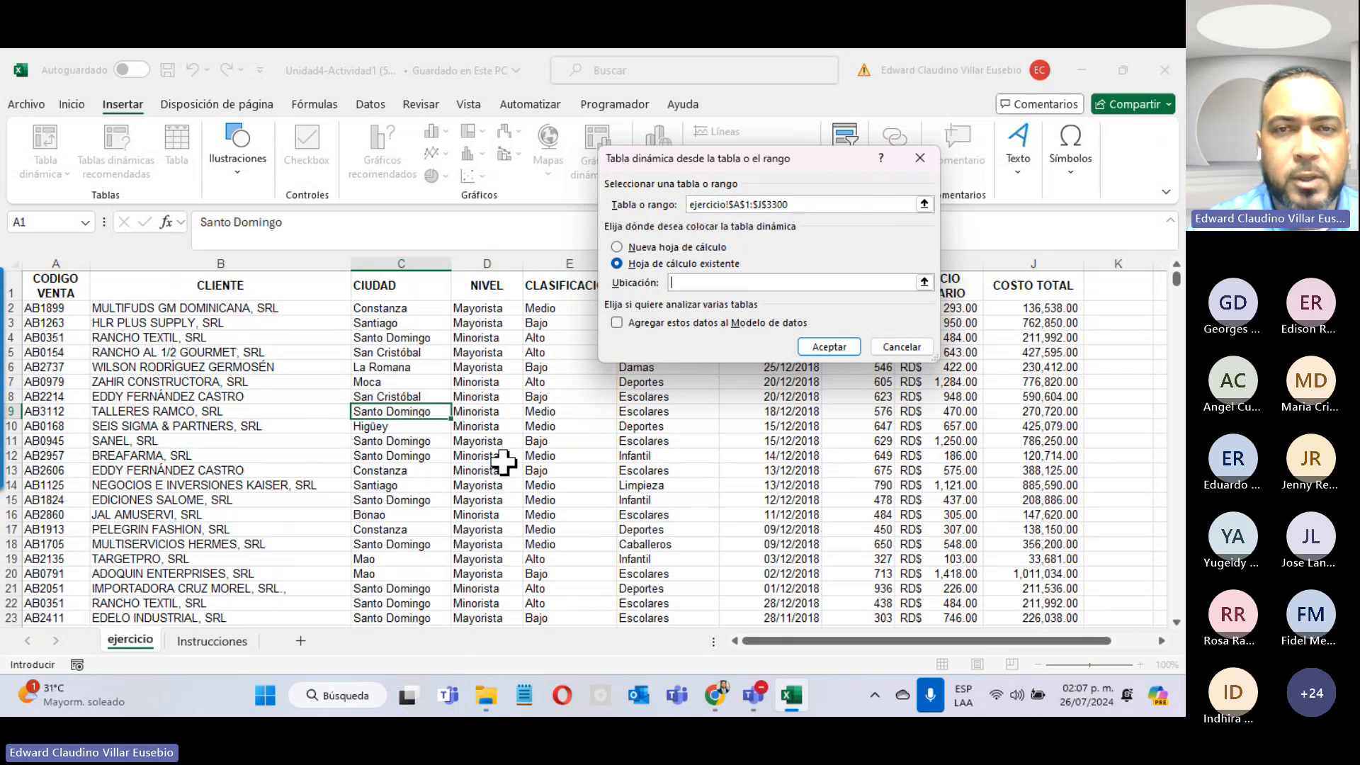
click(618, 248)
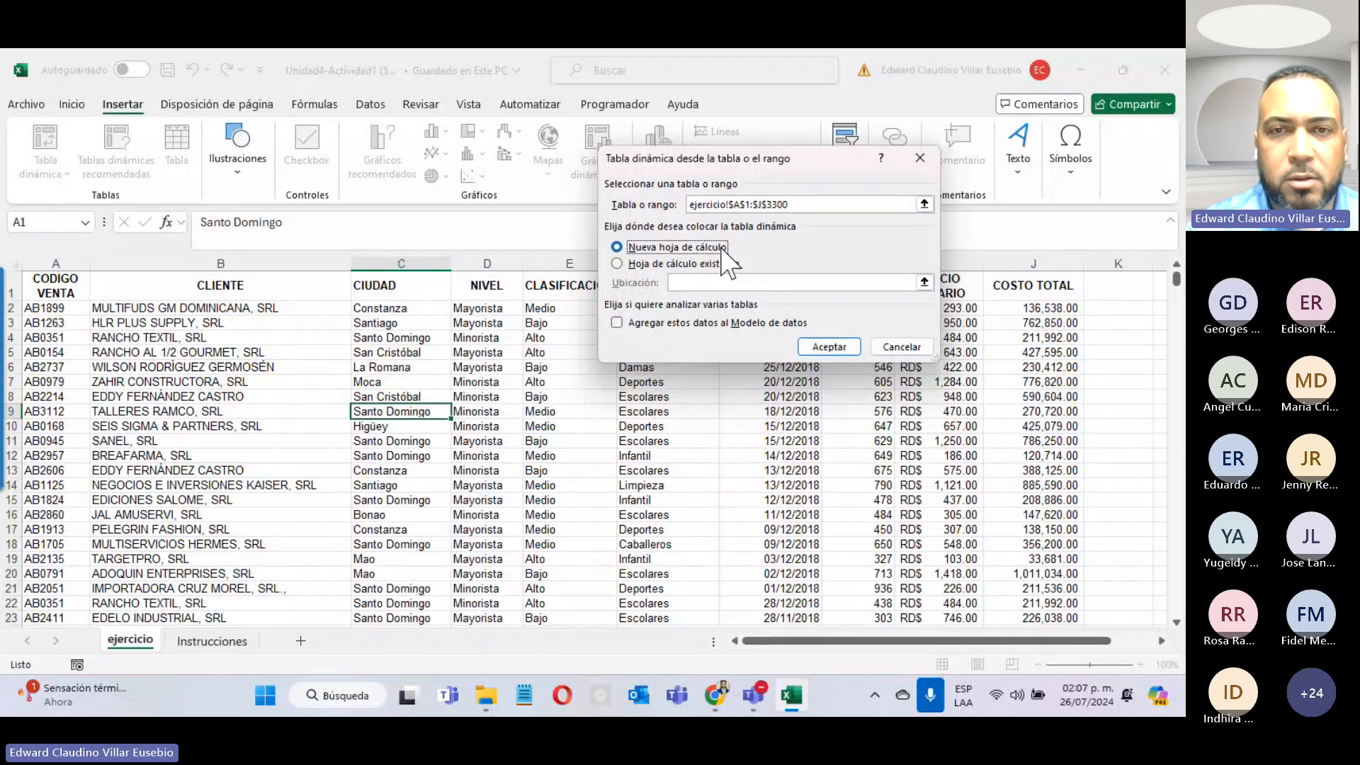
click(831, 347)
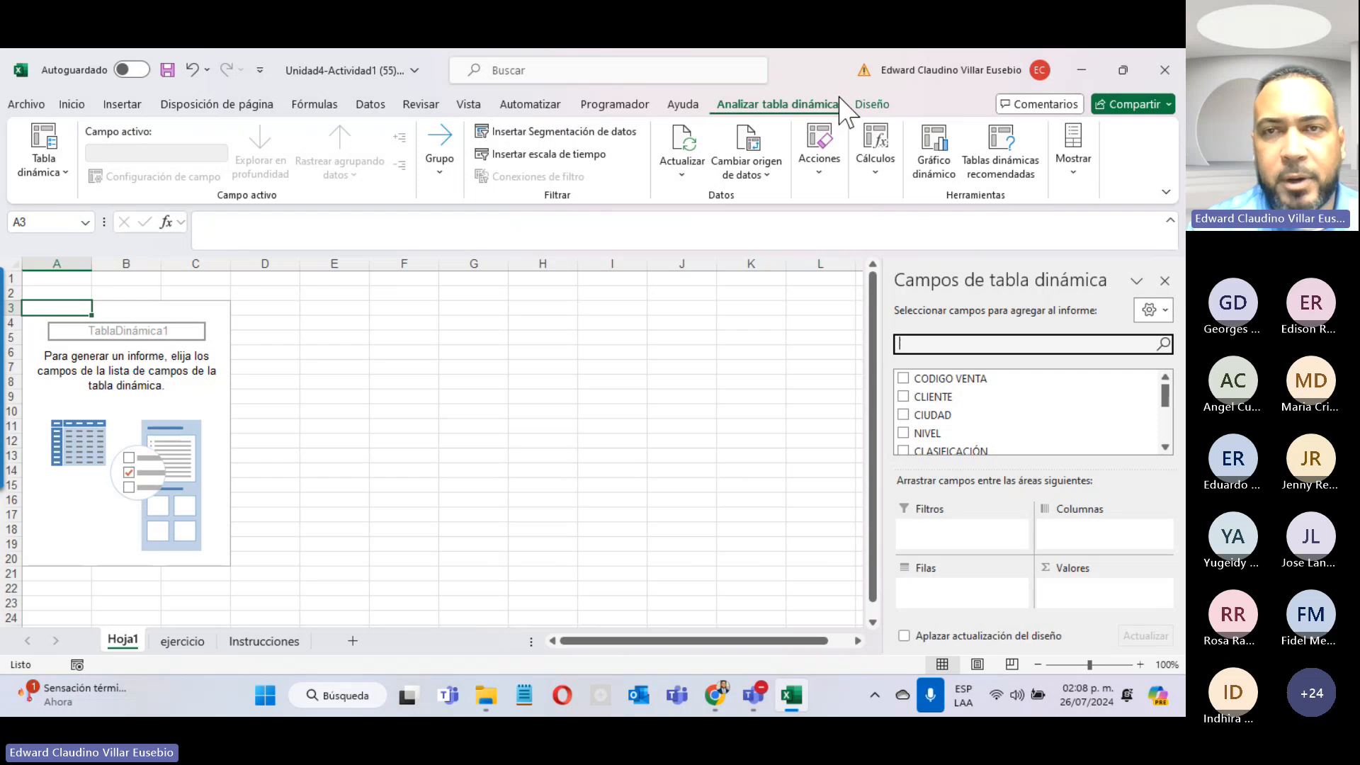
click(418, 343)
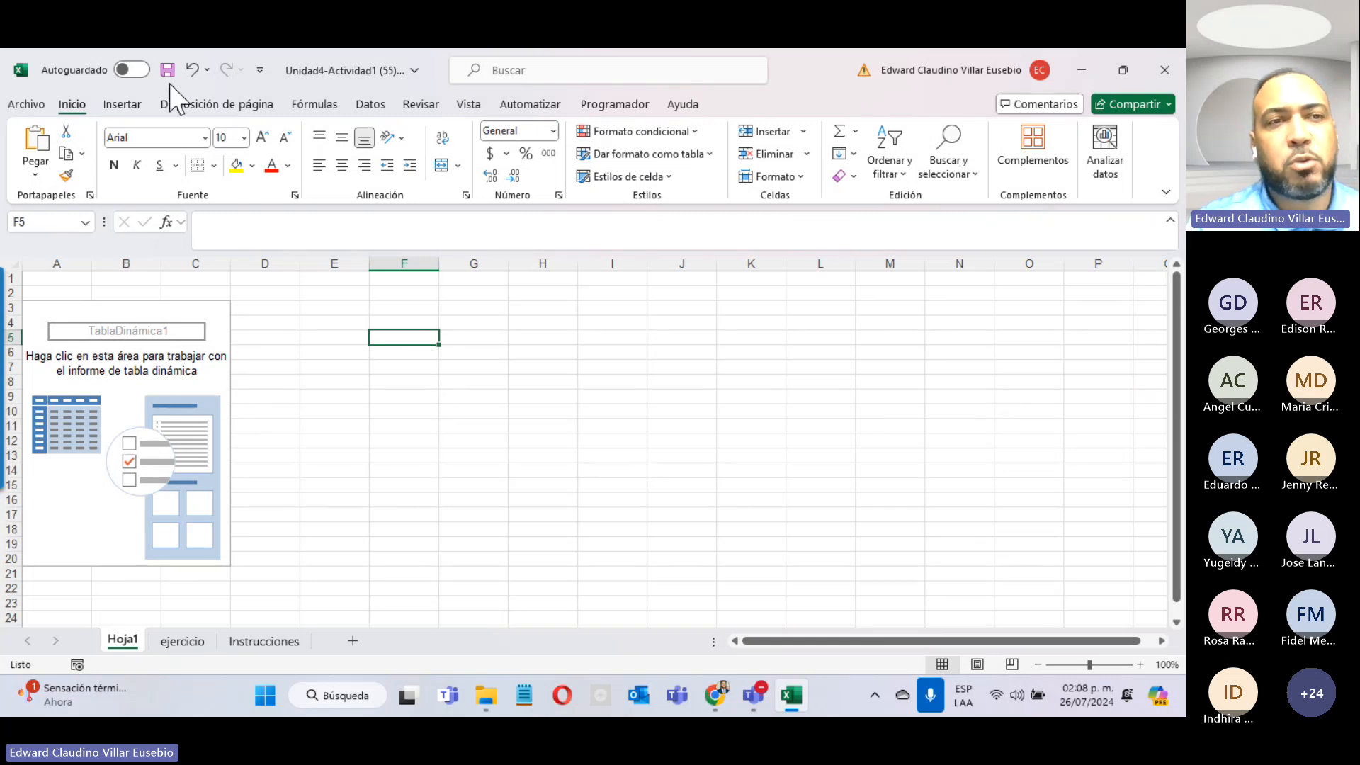
click(121, 106)
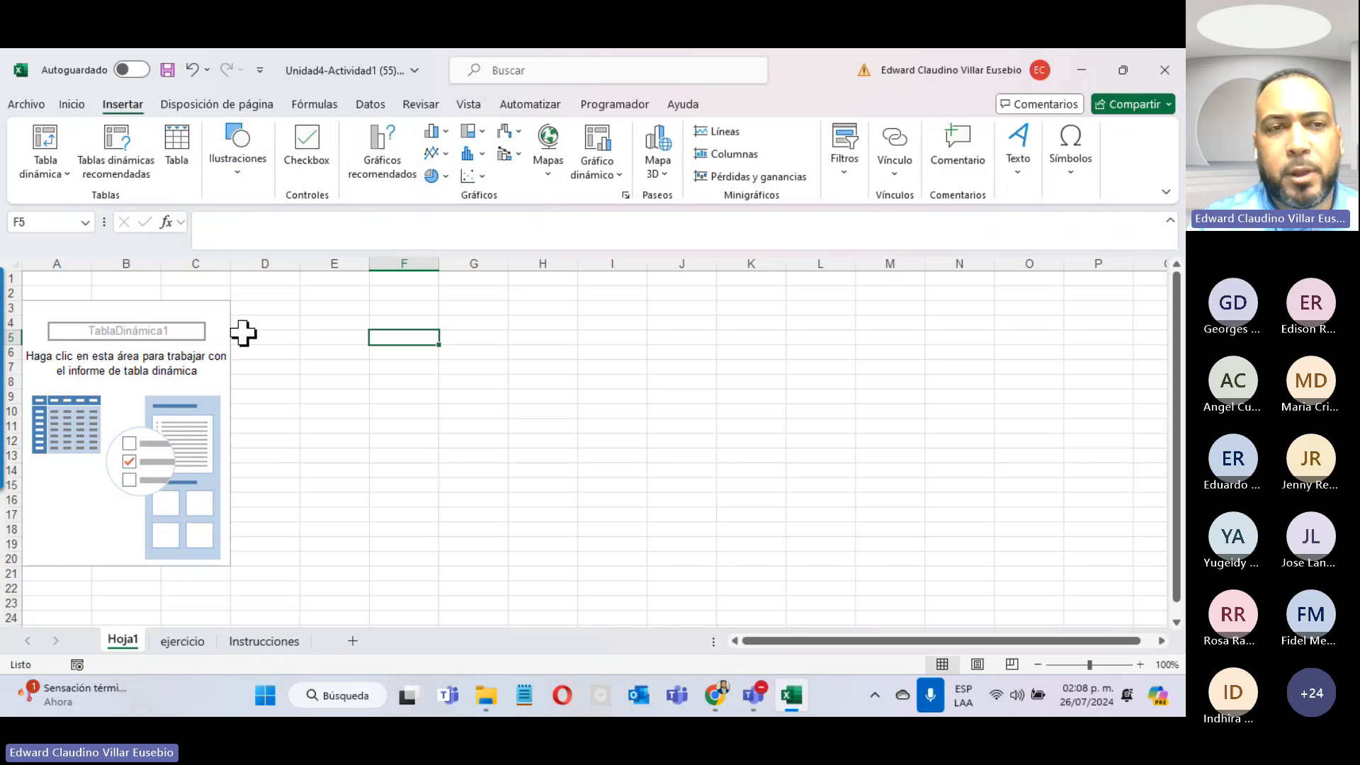
click(169, 365)
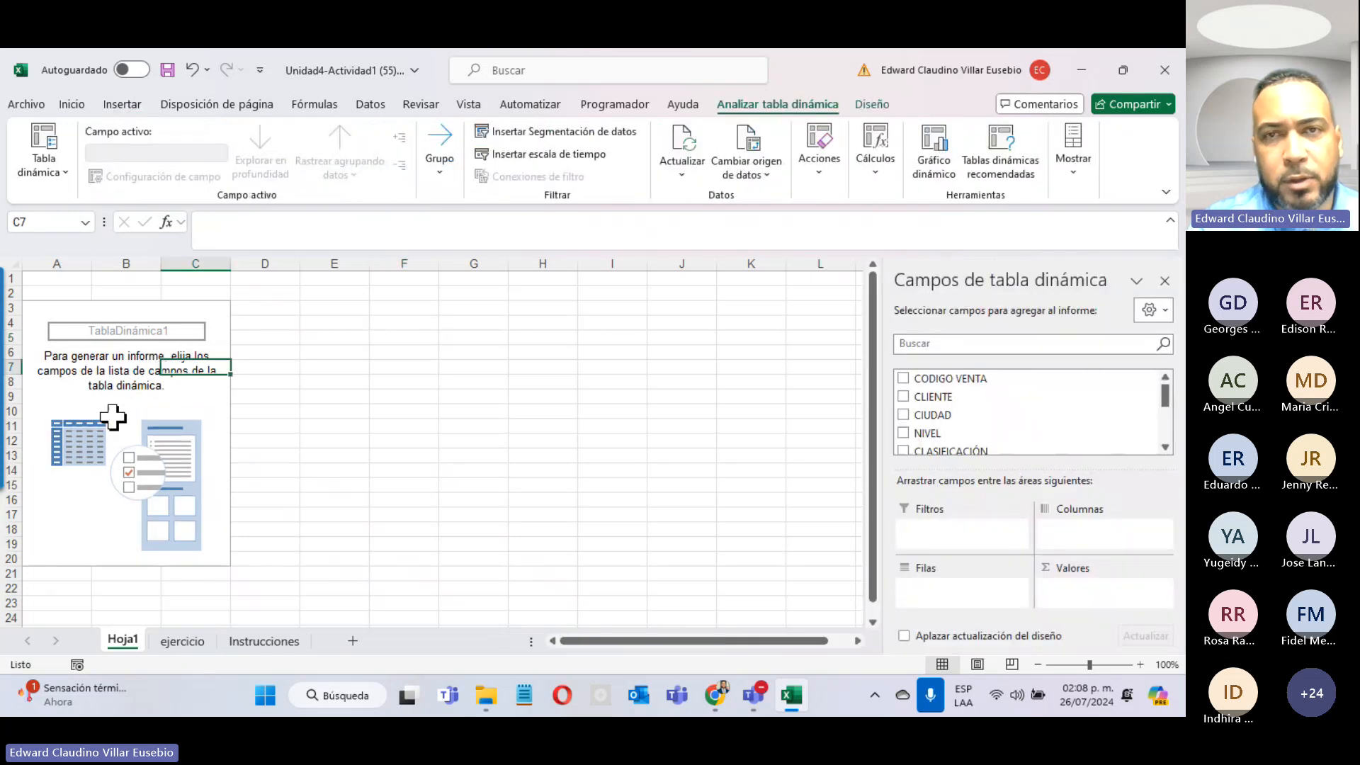
click(870, 105)
click(776, 106)
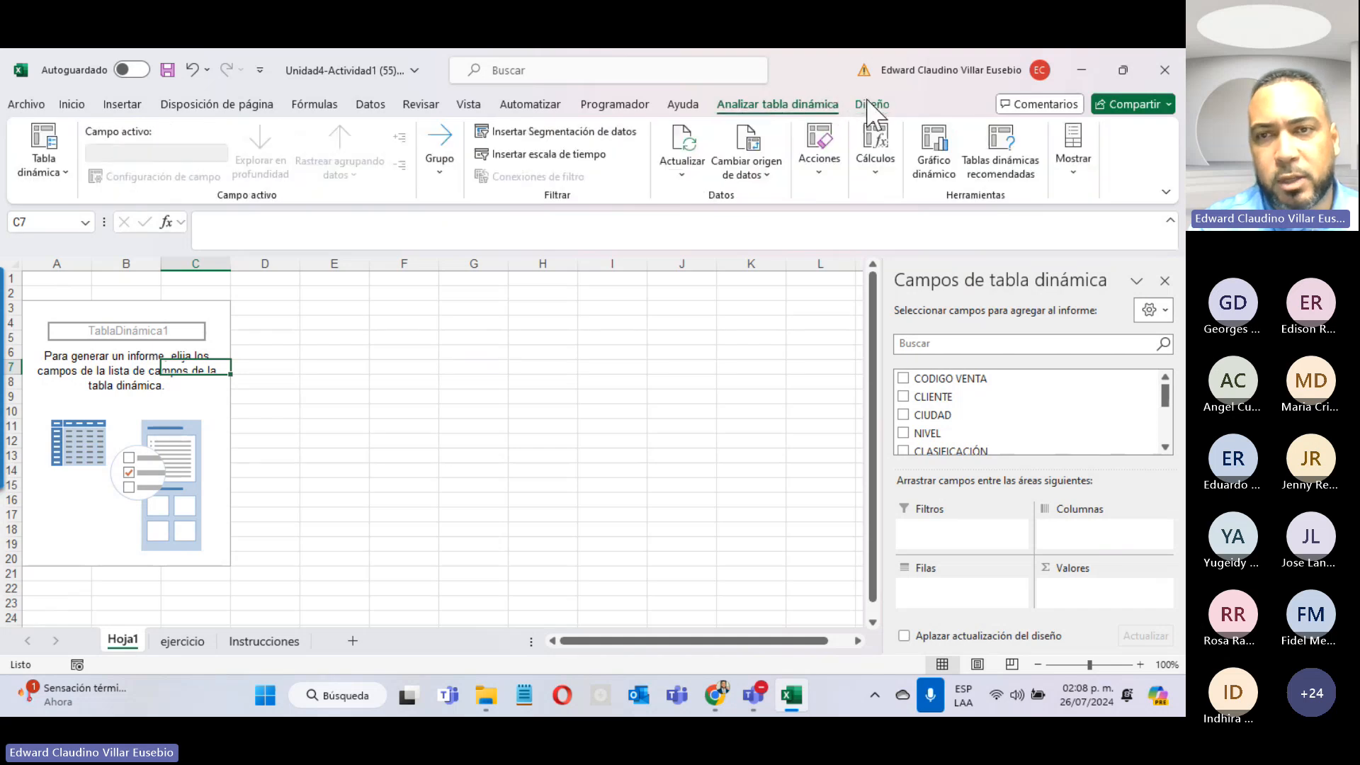
click(869, 103)
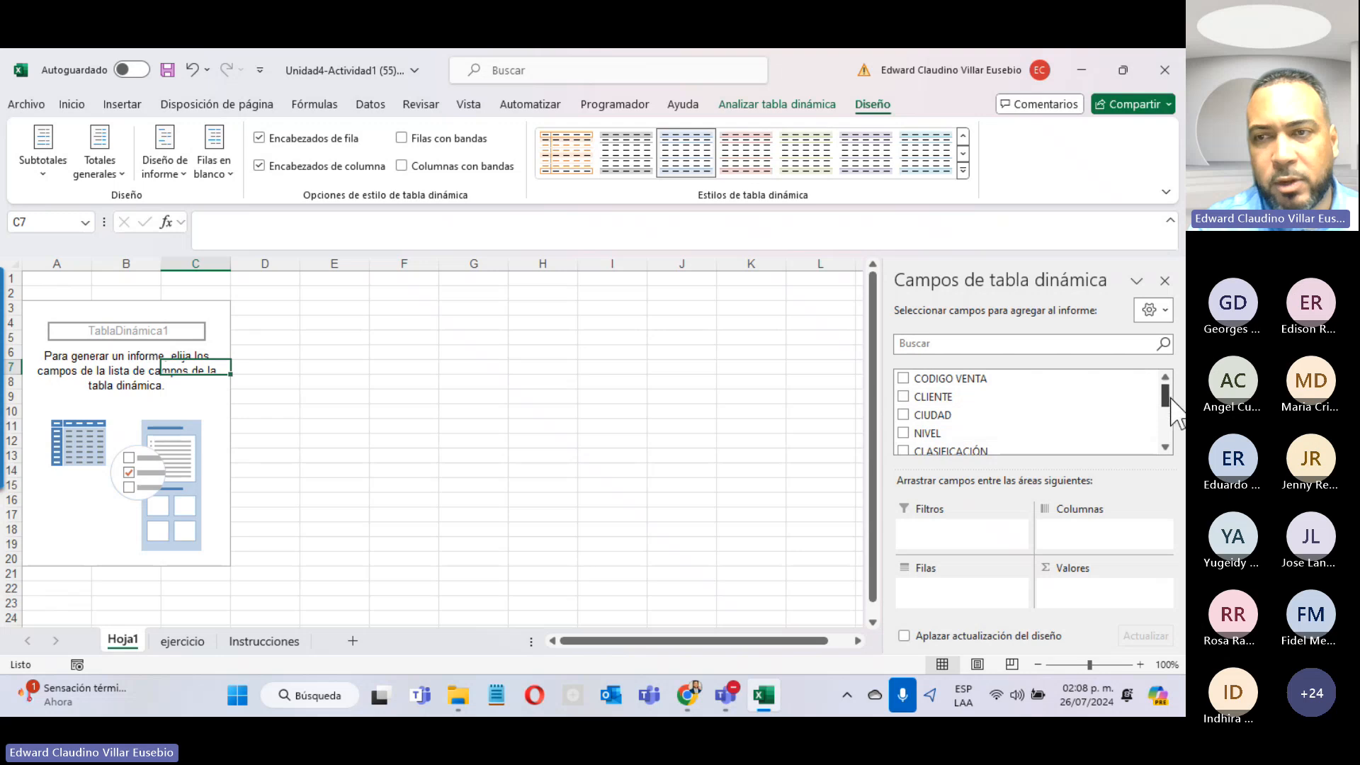
mouse_move(1170, 398)
mouse_down()
mouse_move(1170, 460)
mouse_move(1163, 389)
mouse_up()
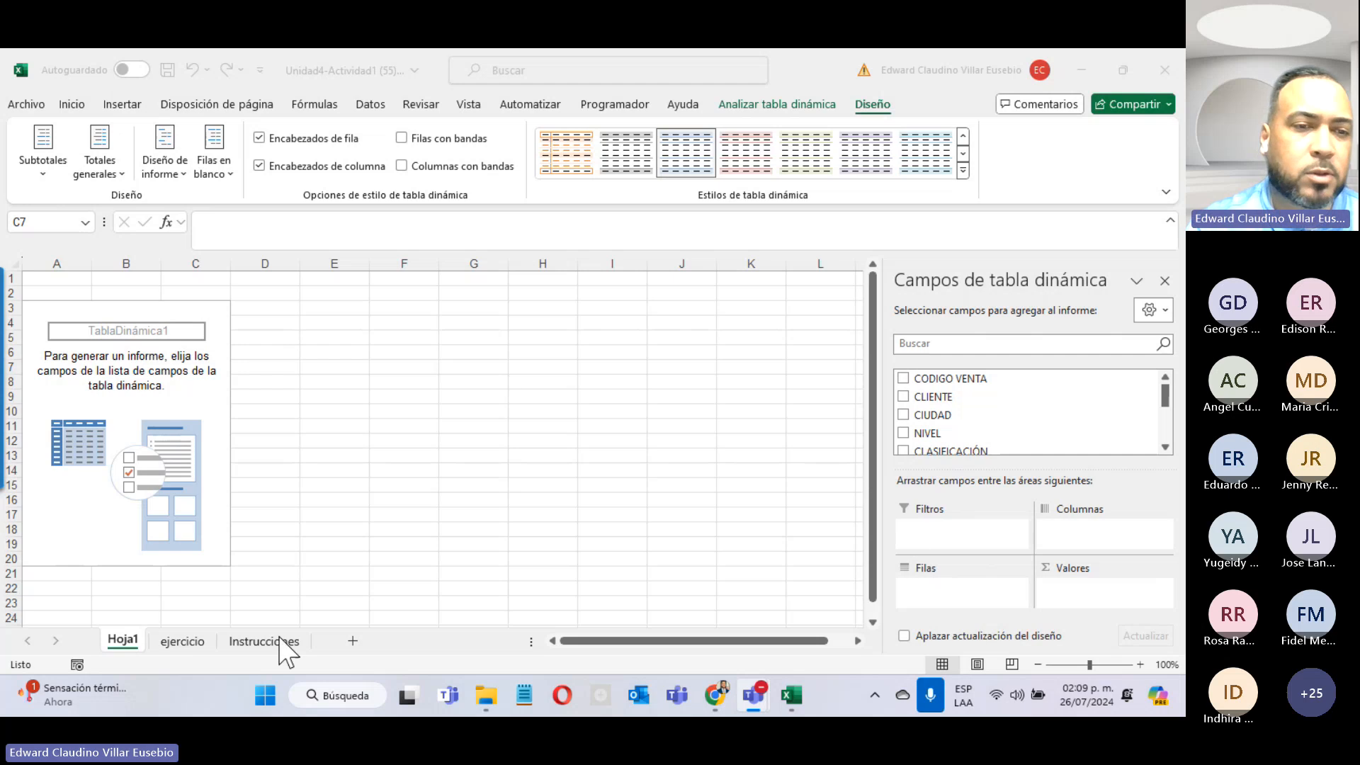
click(259, 641)
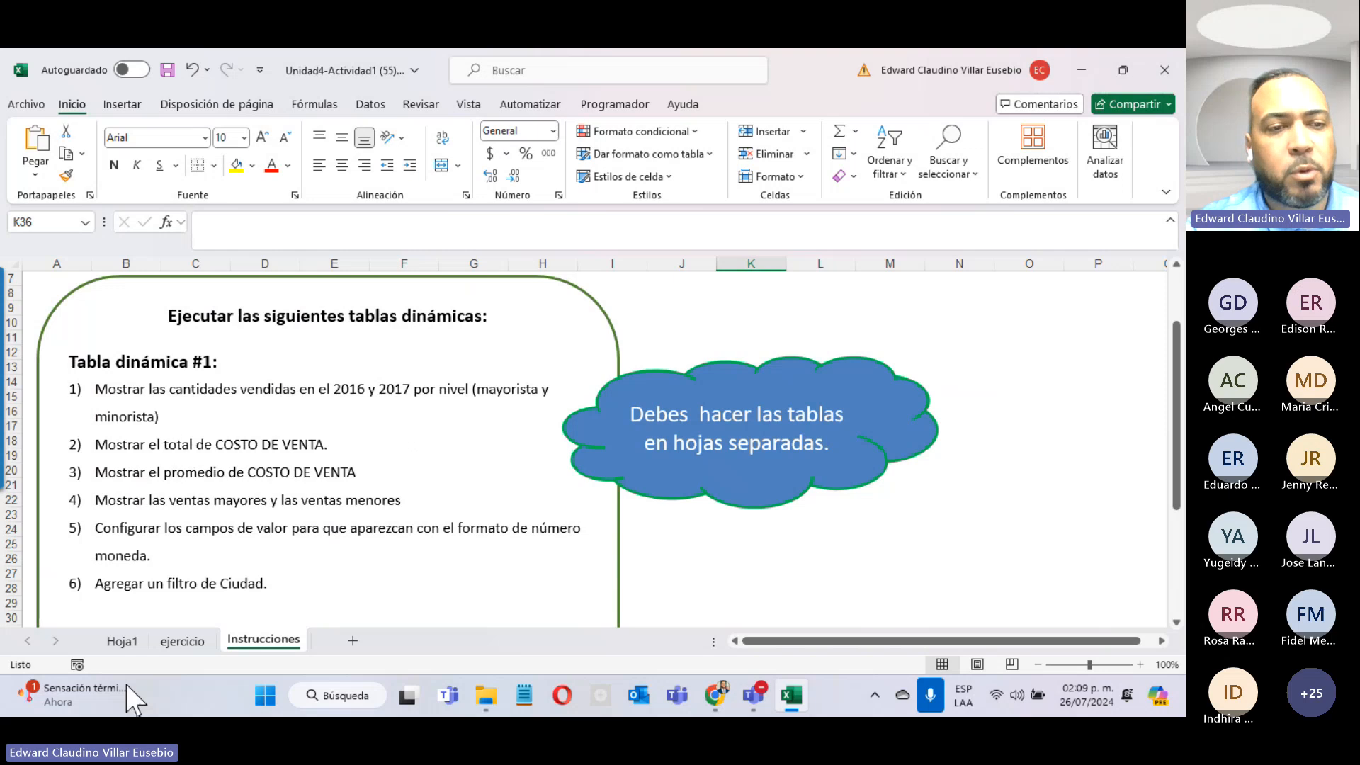
click(124, 642)
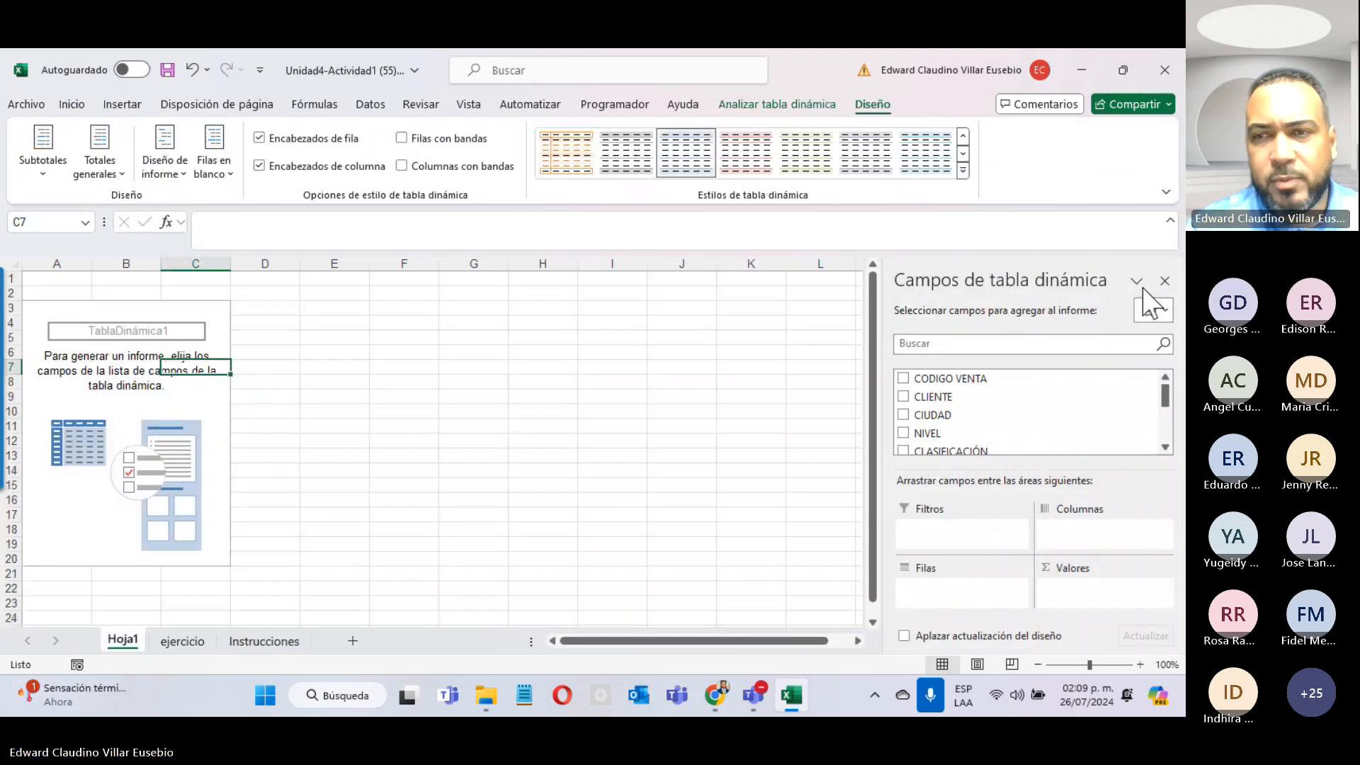
drag(1167, 400, 1168, 423)
Step: Add FECHA and then NIVEL to the pivot table rows after checking the NIVEL values on ejercicio
click(903, 414)
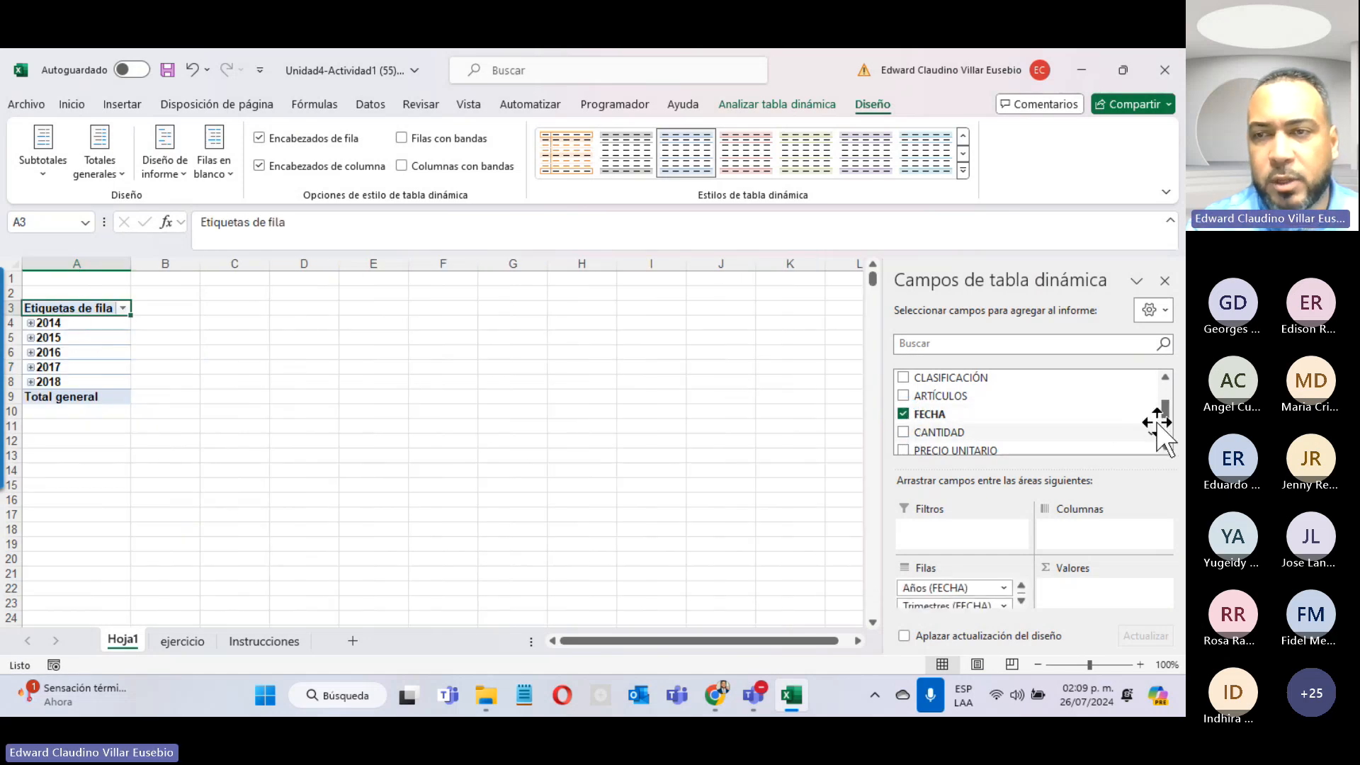
scroll(1169, 423, up, 2)
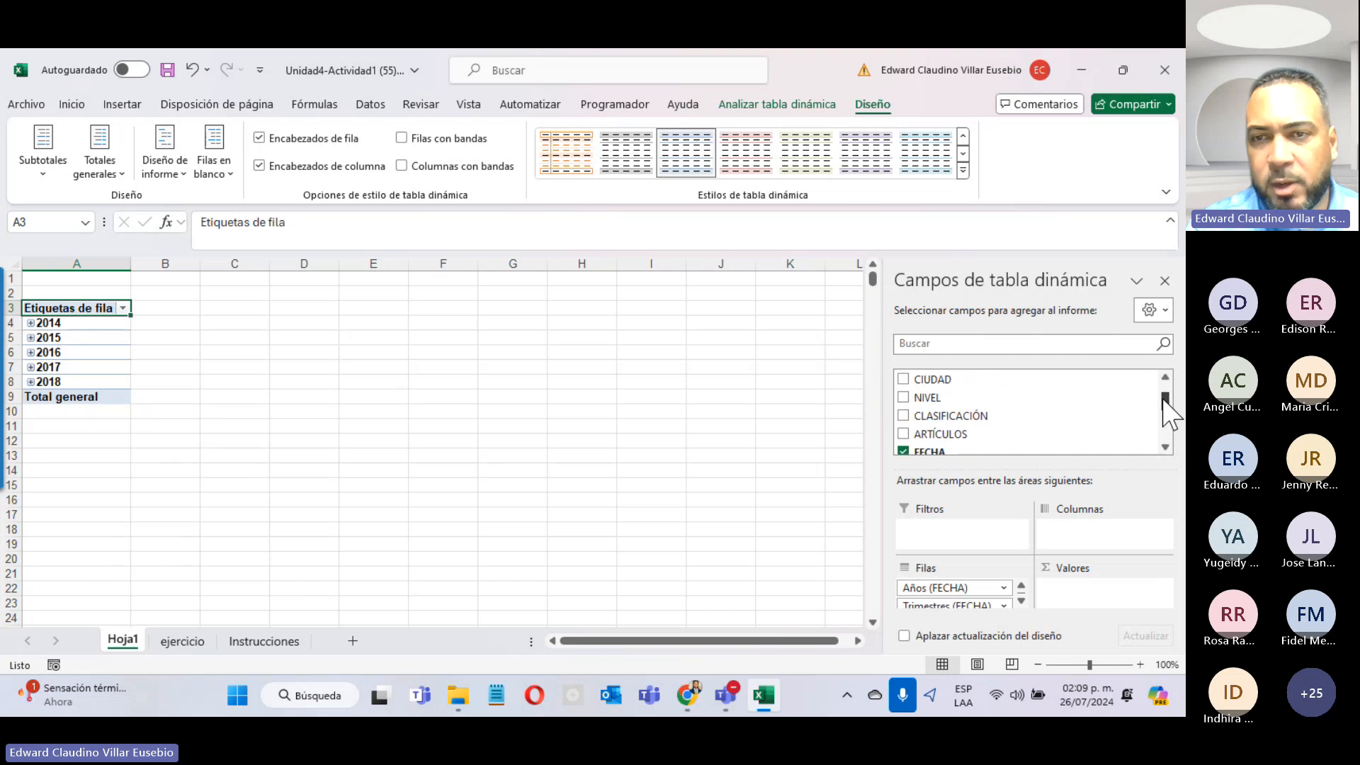
click(182, 641)
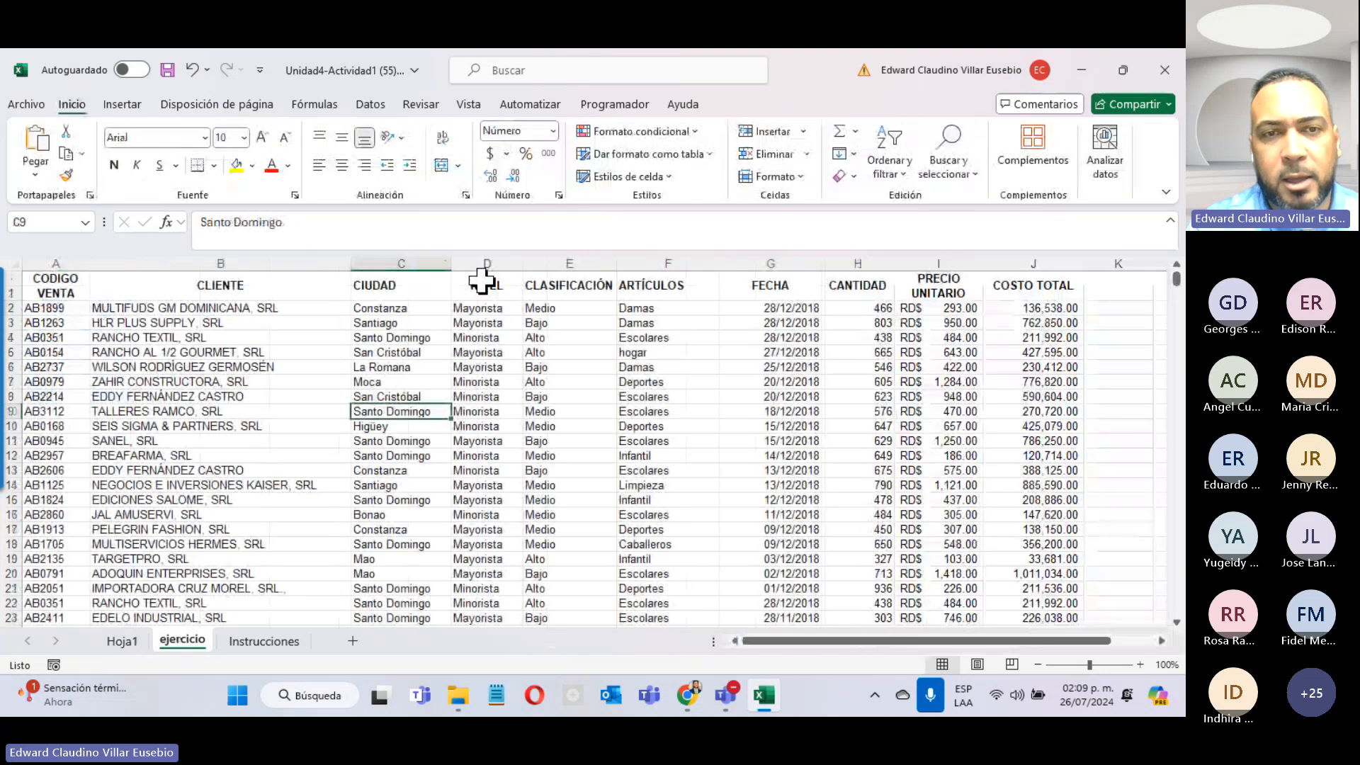
drag(479, 283, 486, 594)
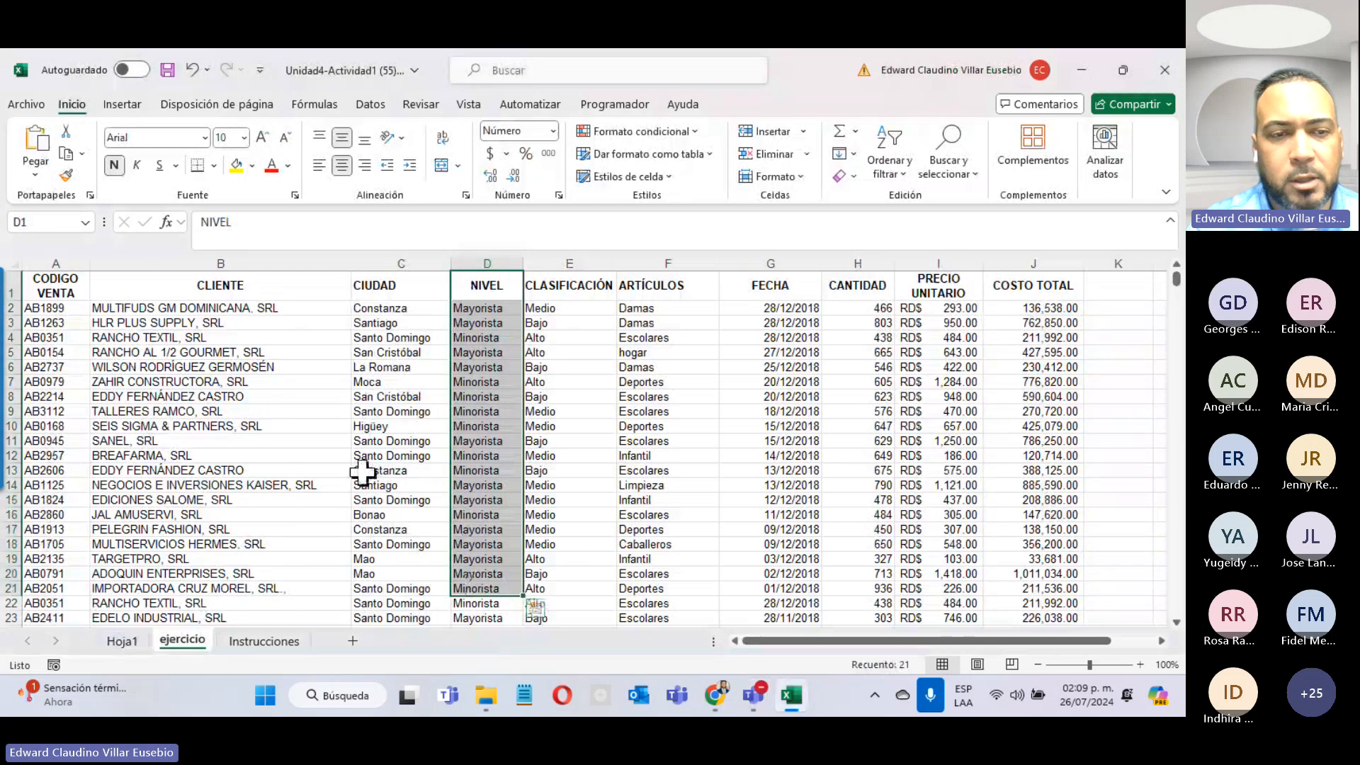
click(120, 641)
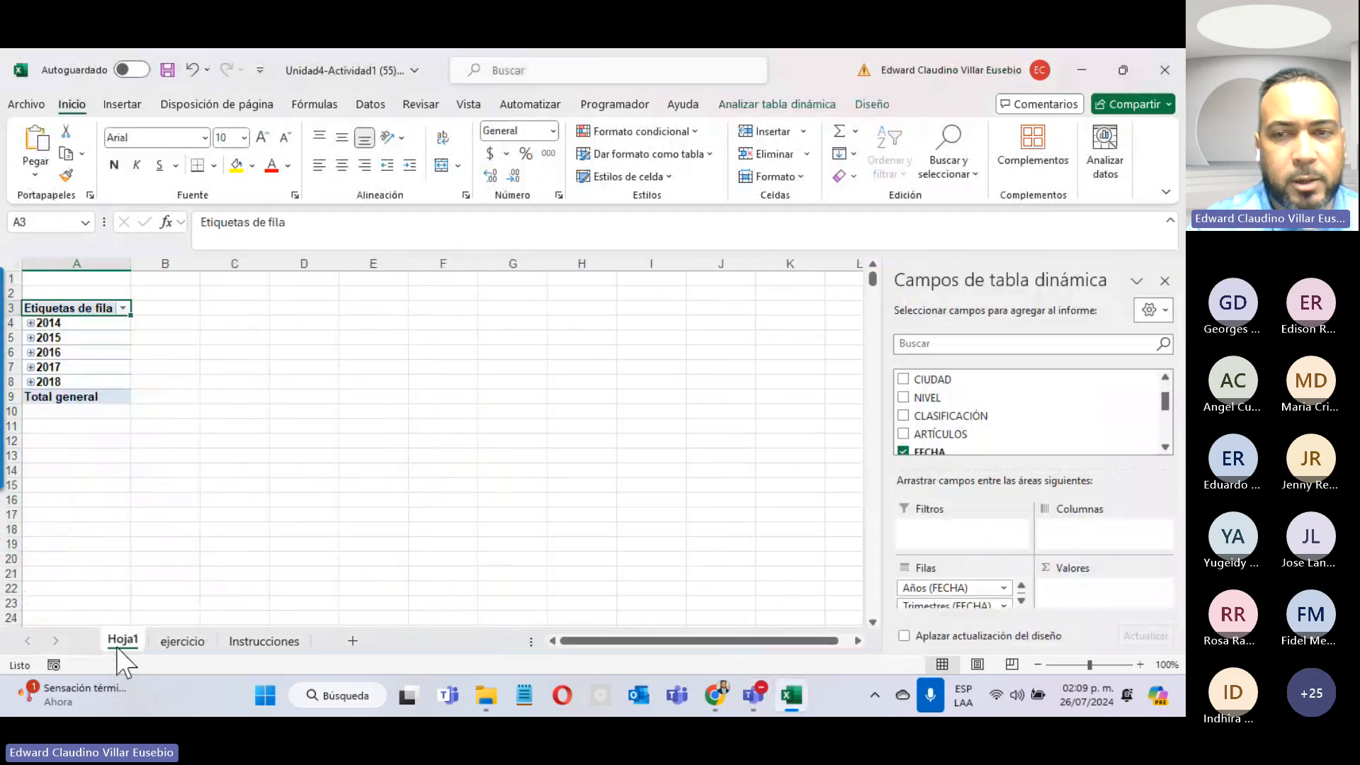
click(903, 398)
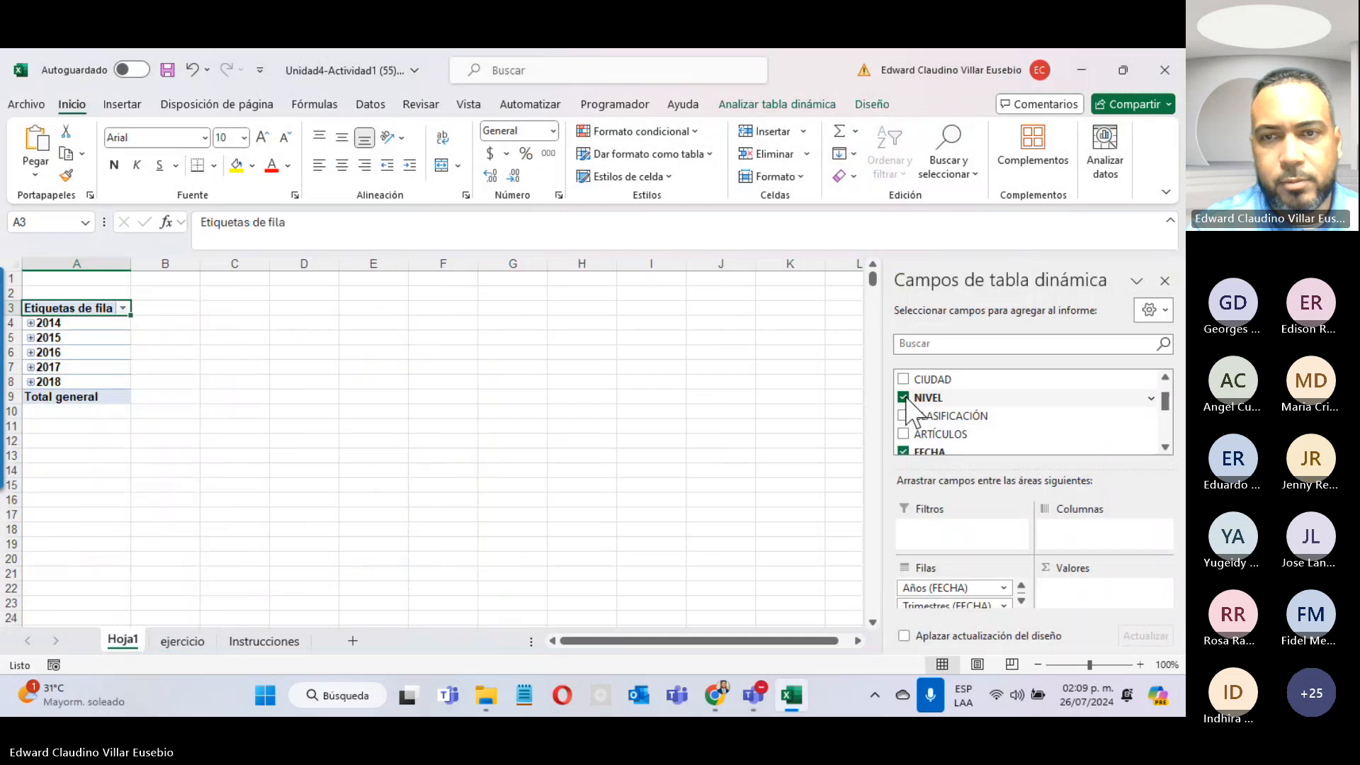
click(1021, 601)
click(1020, 601)
click(1021, 601)
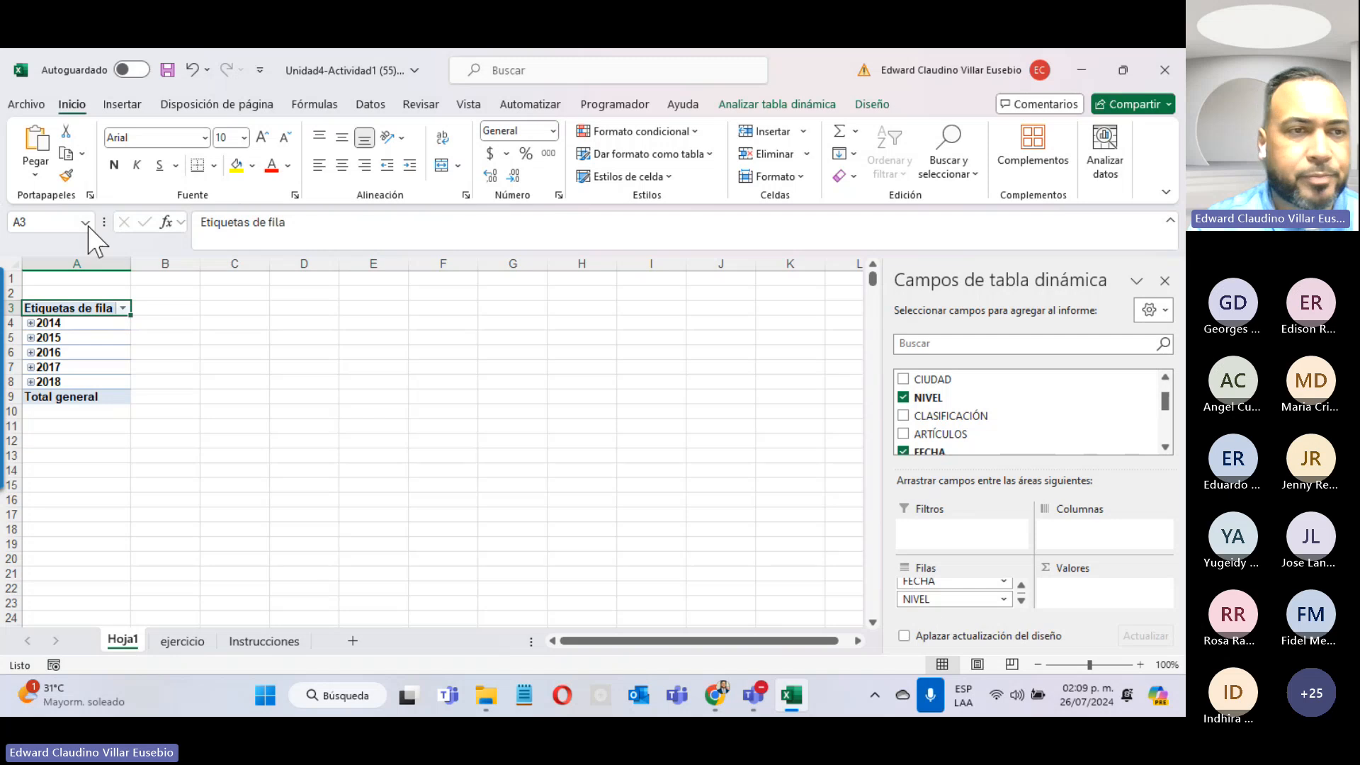
Step: Expand 2016 down to January's dates, collapse it back to years, and recheck the instructions
click(32, 352)
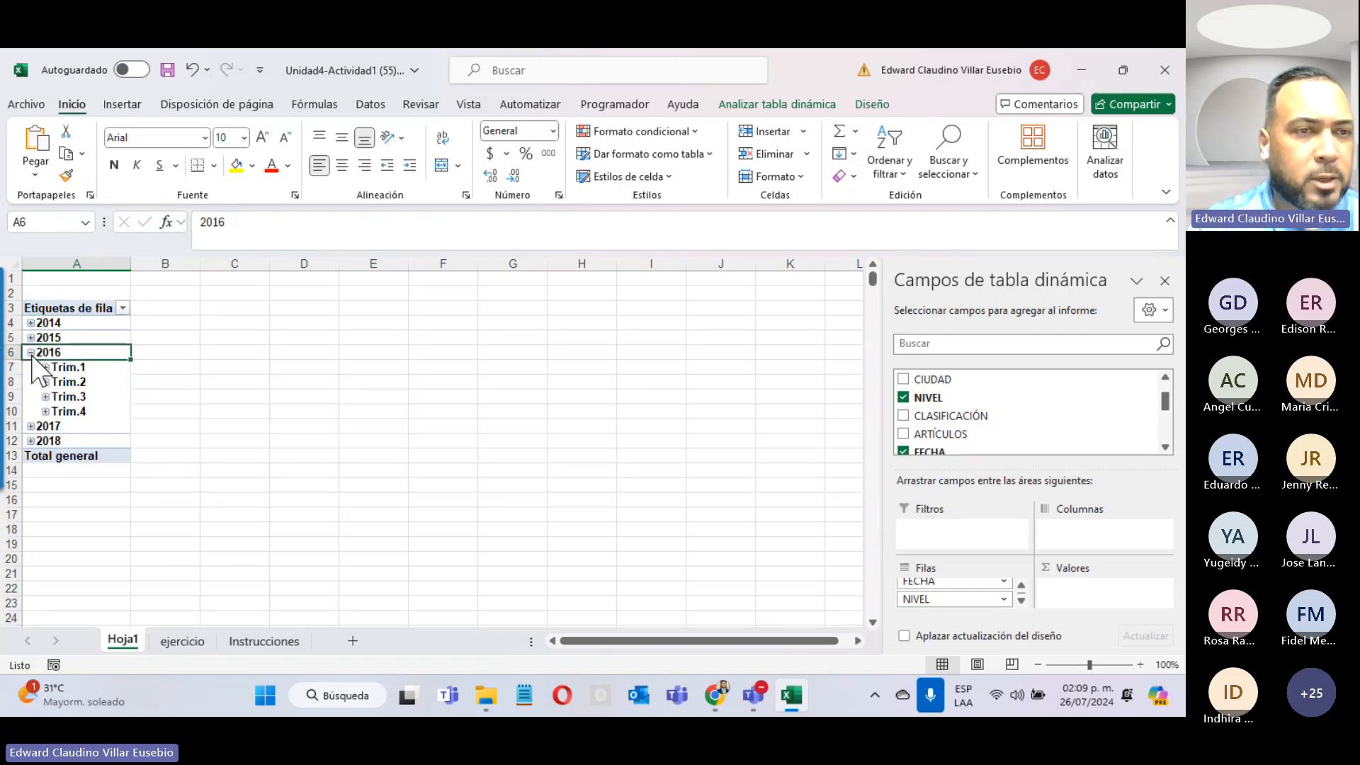
click(46, 367)
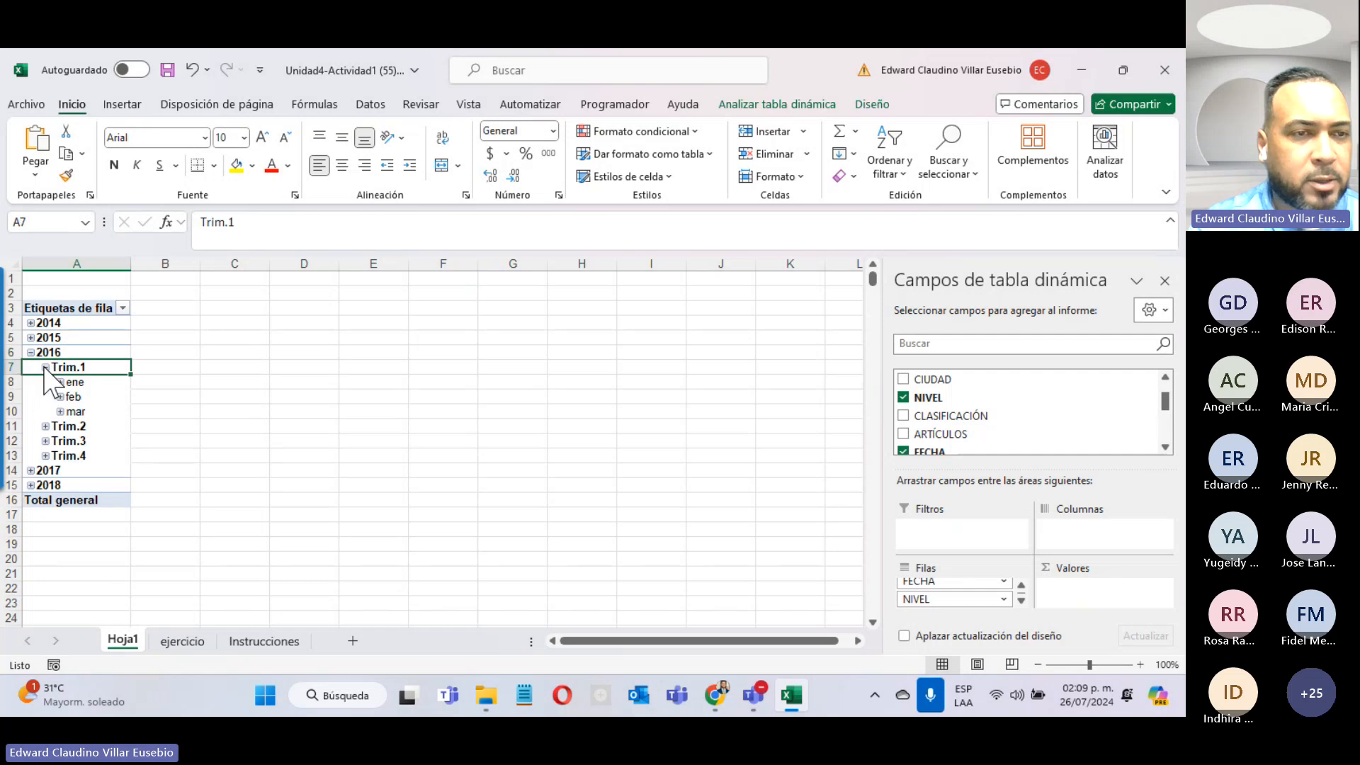
click(60, 383)
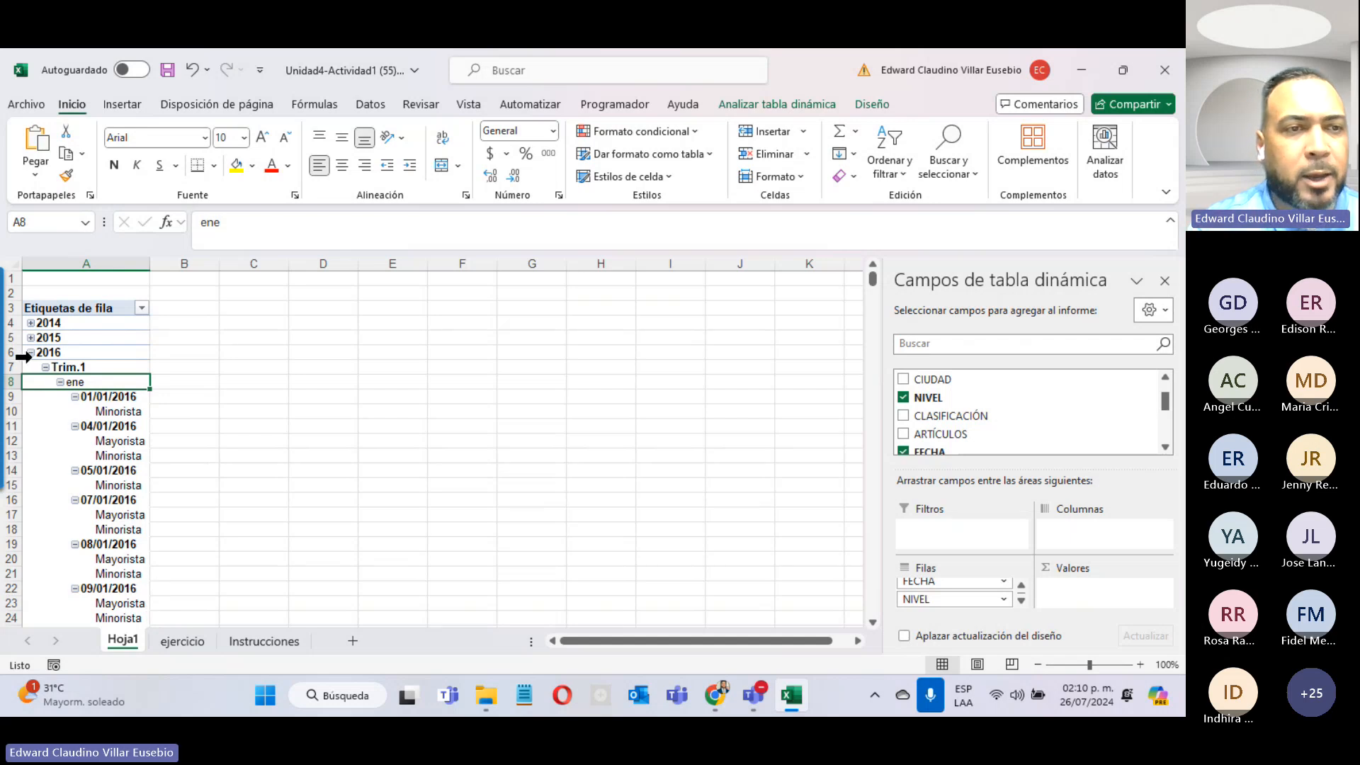
click(31, 352)
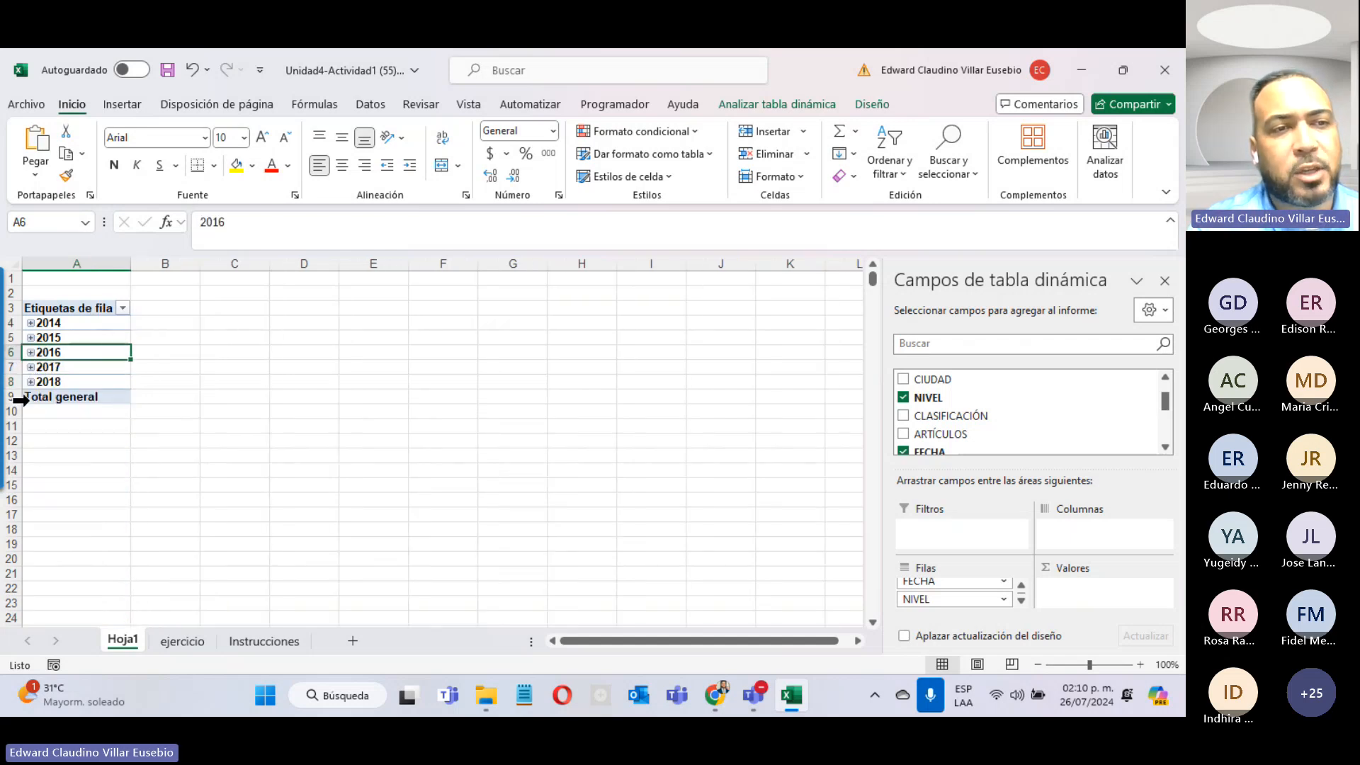
click(264, 641)
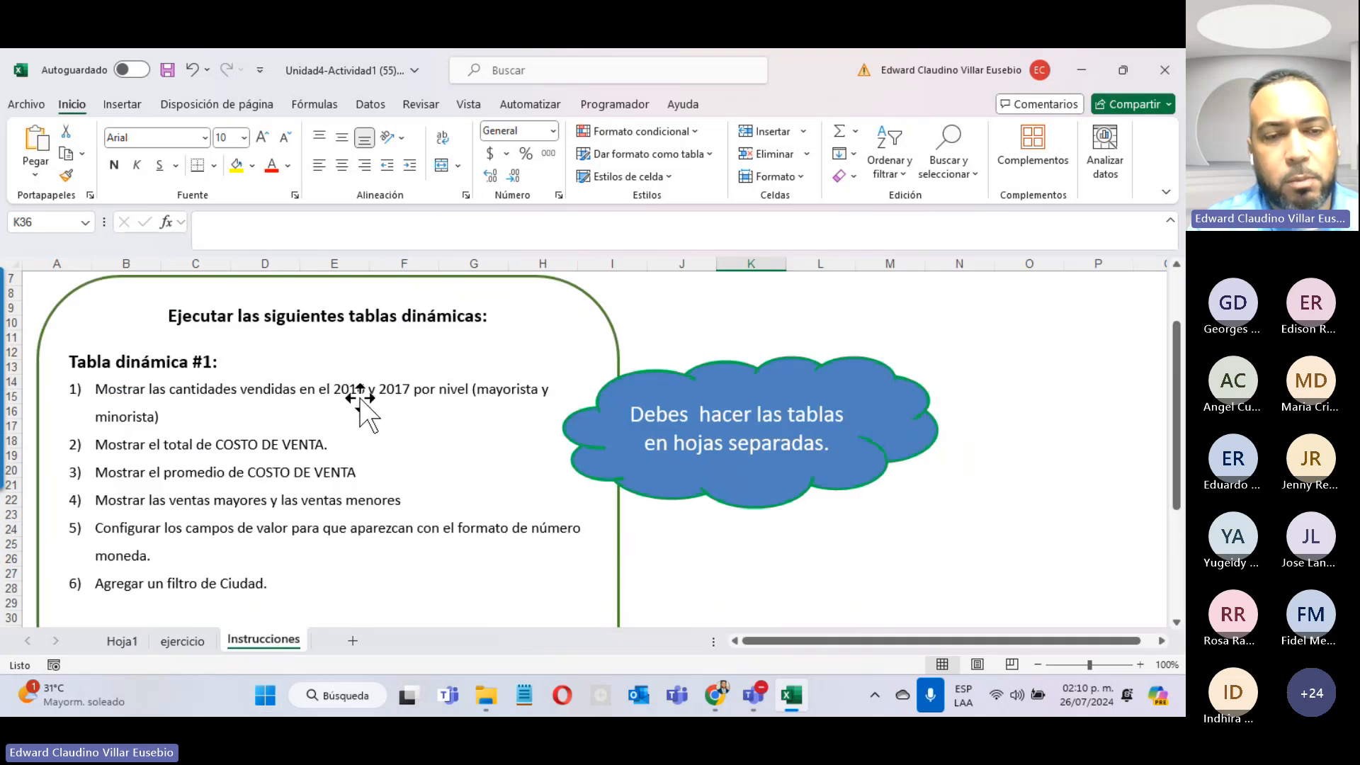
click(125, 646)
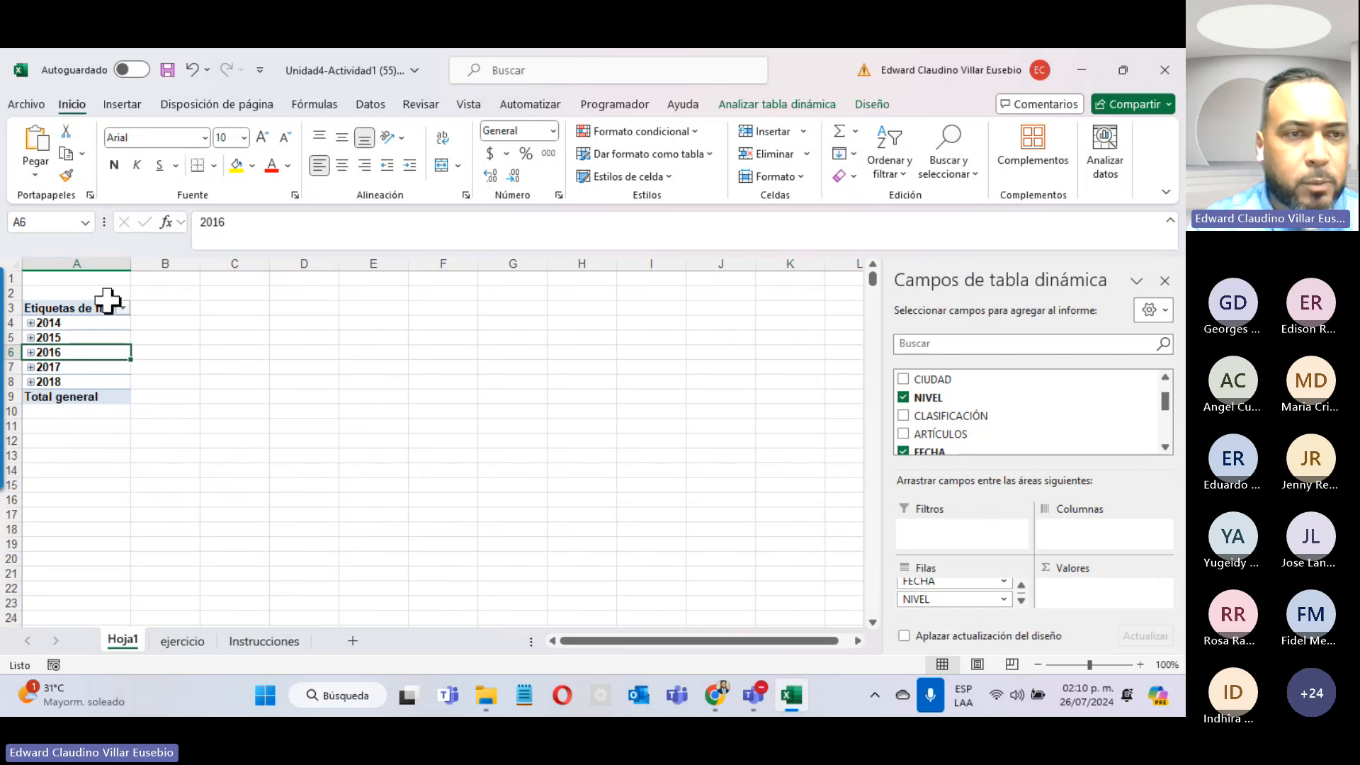
Step: Filter the row labels to keep only the years 2016 and 2017
click(123, 308)
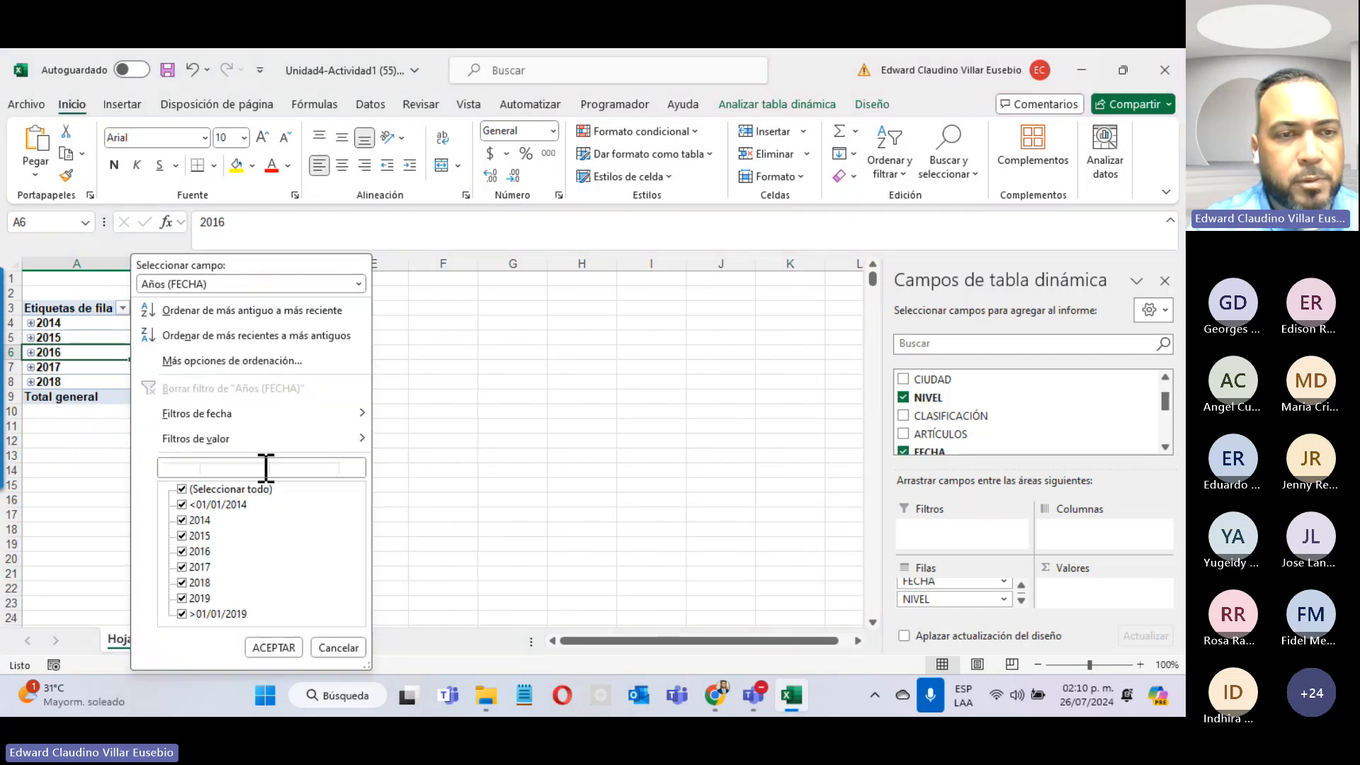
click(182, 489)
click(182, 552)
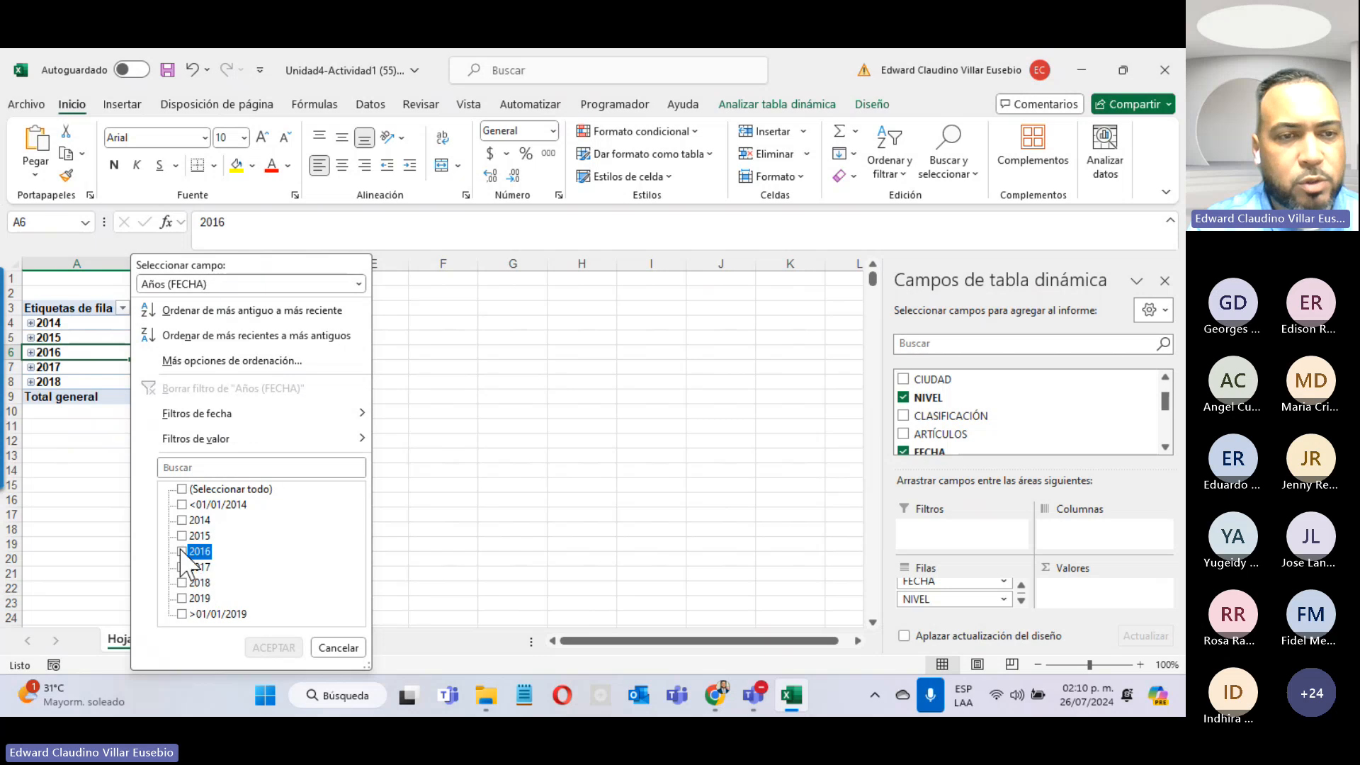
click(182, 567)
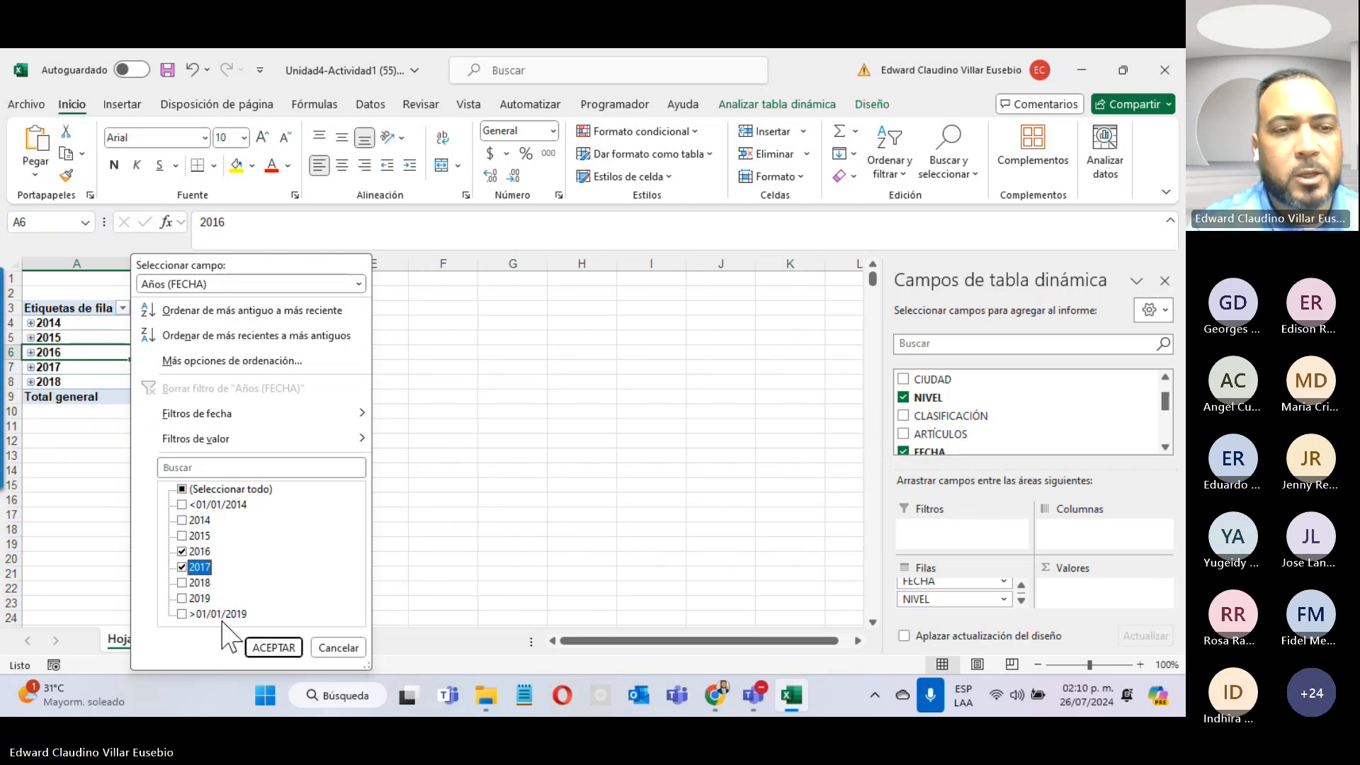
click(270, 647)
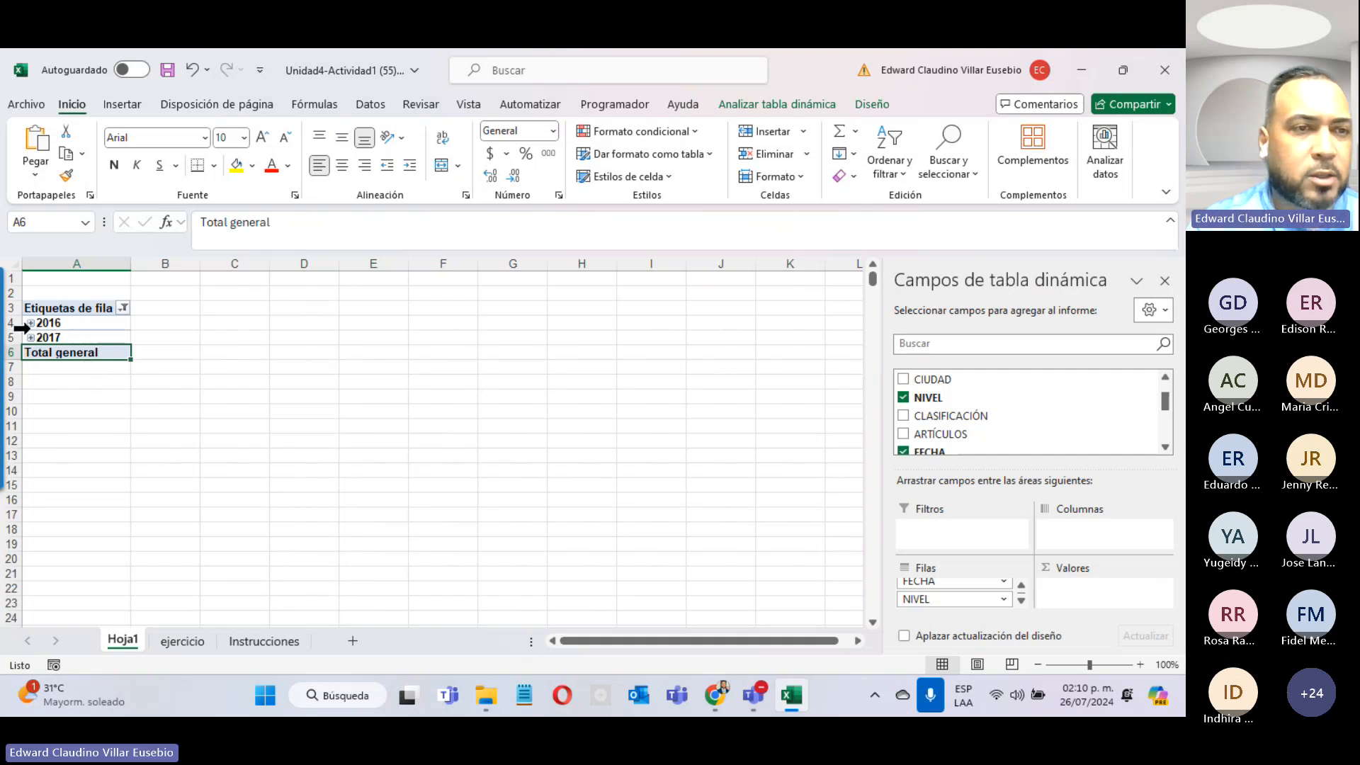
Step: Remove the Trimestres field from the rows so months sit directly under each year
click(30, 323)
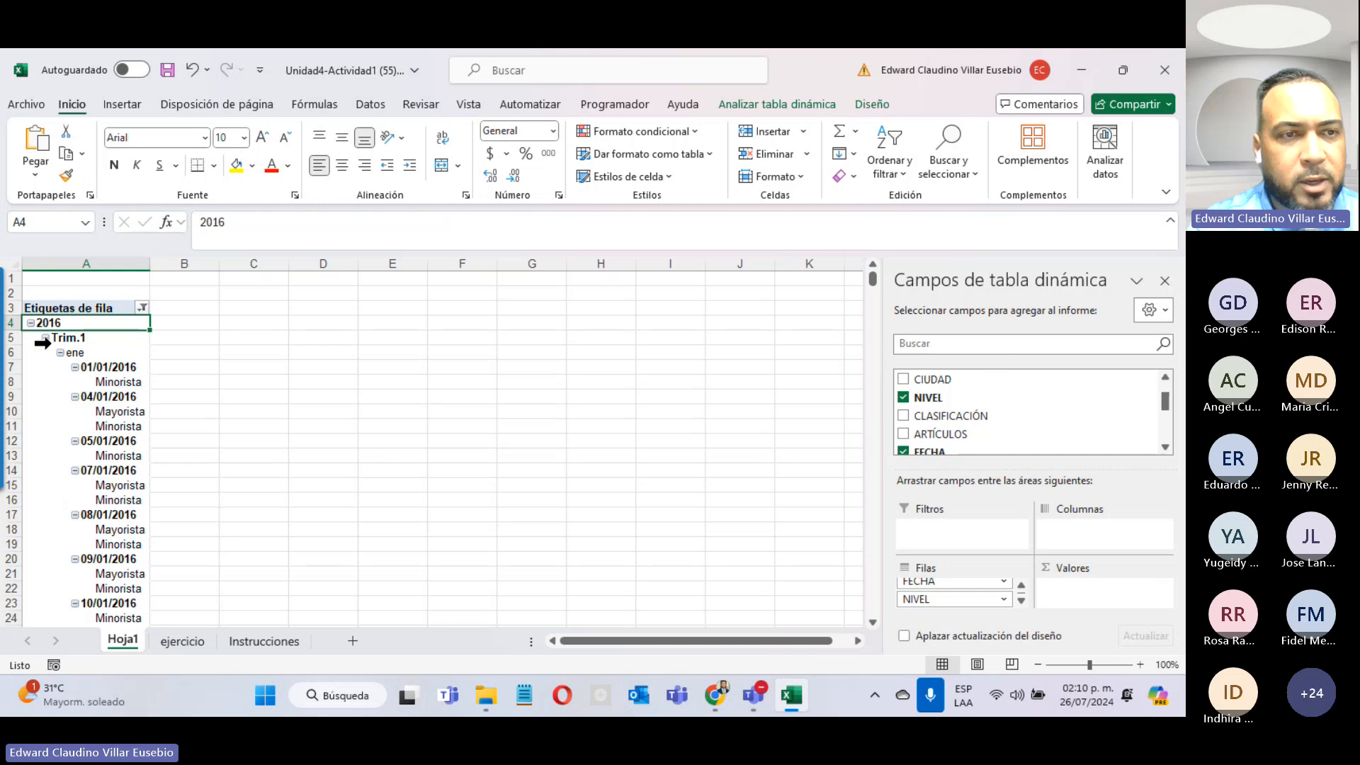
click(46, 338)
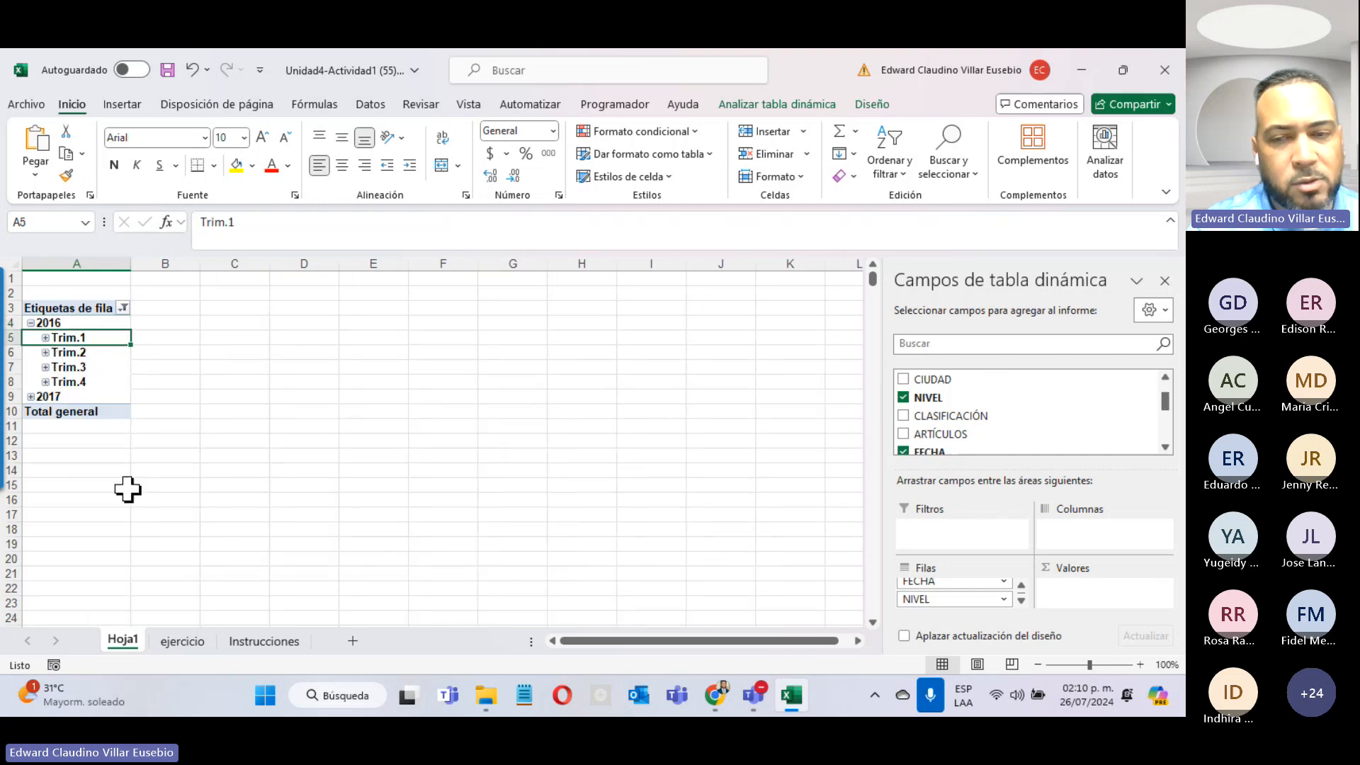
click(1021, 587)
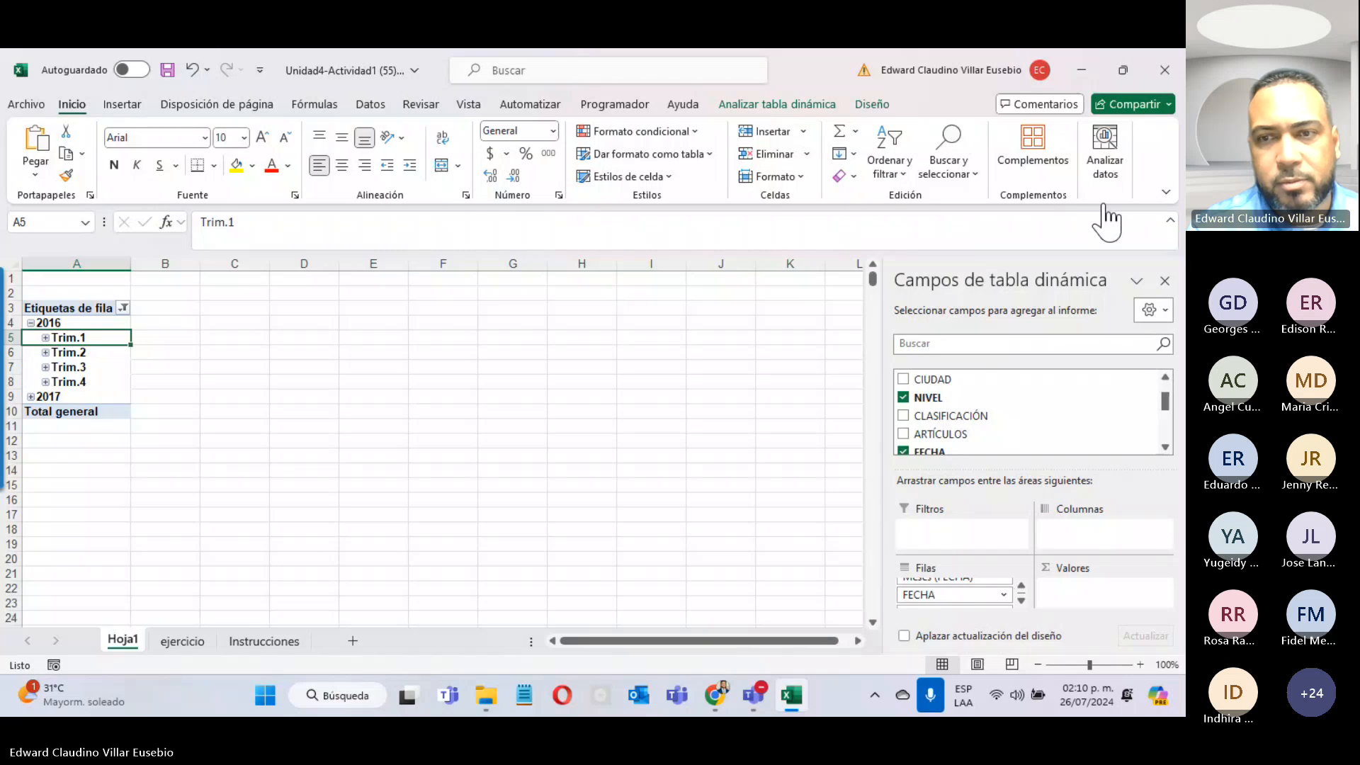
click(1003, 595)
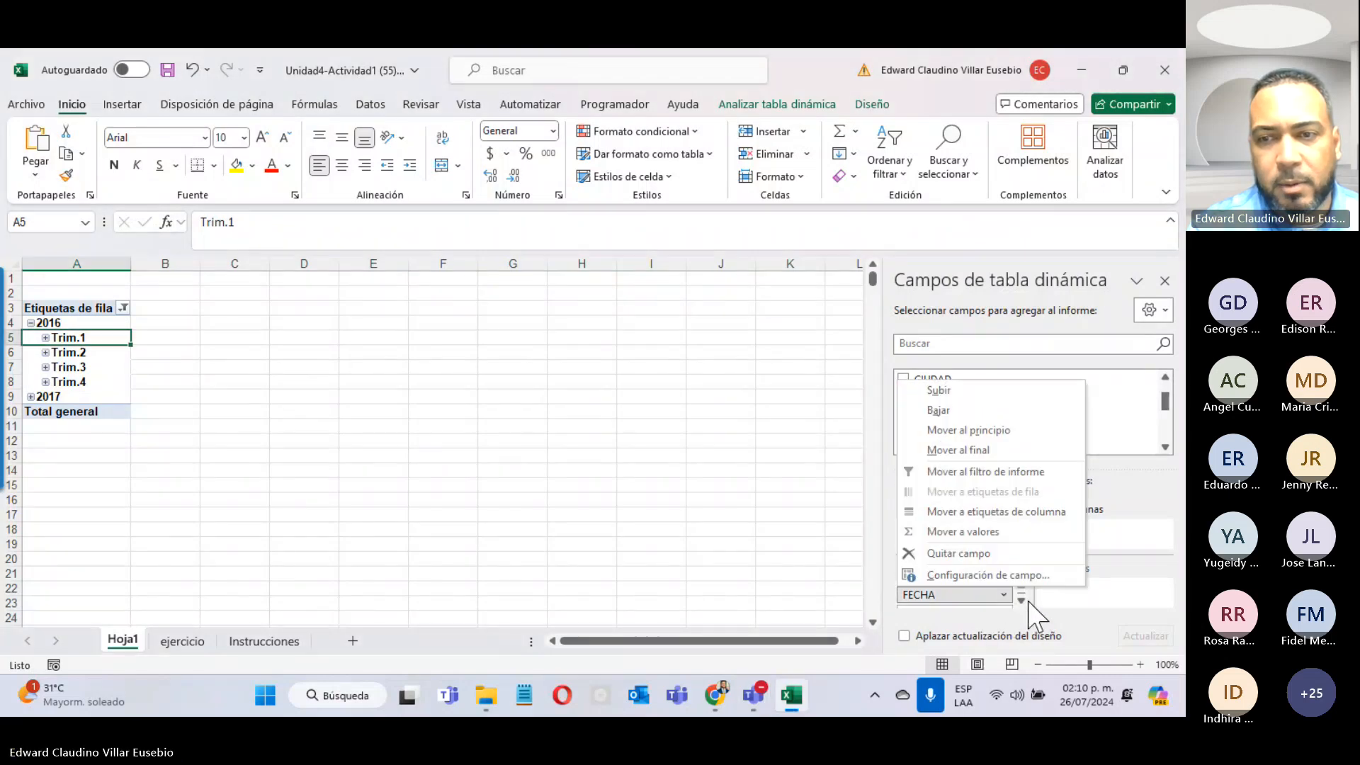
click(1022, 601)
click(1023, 600)
click(1022, 586)
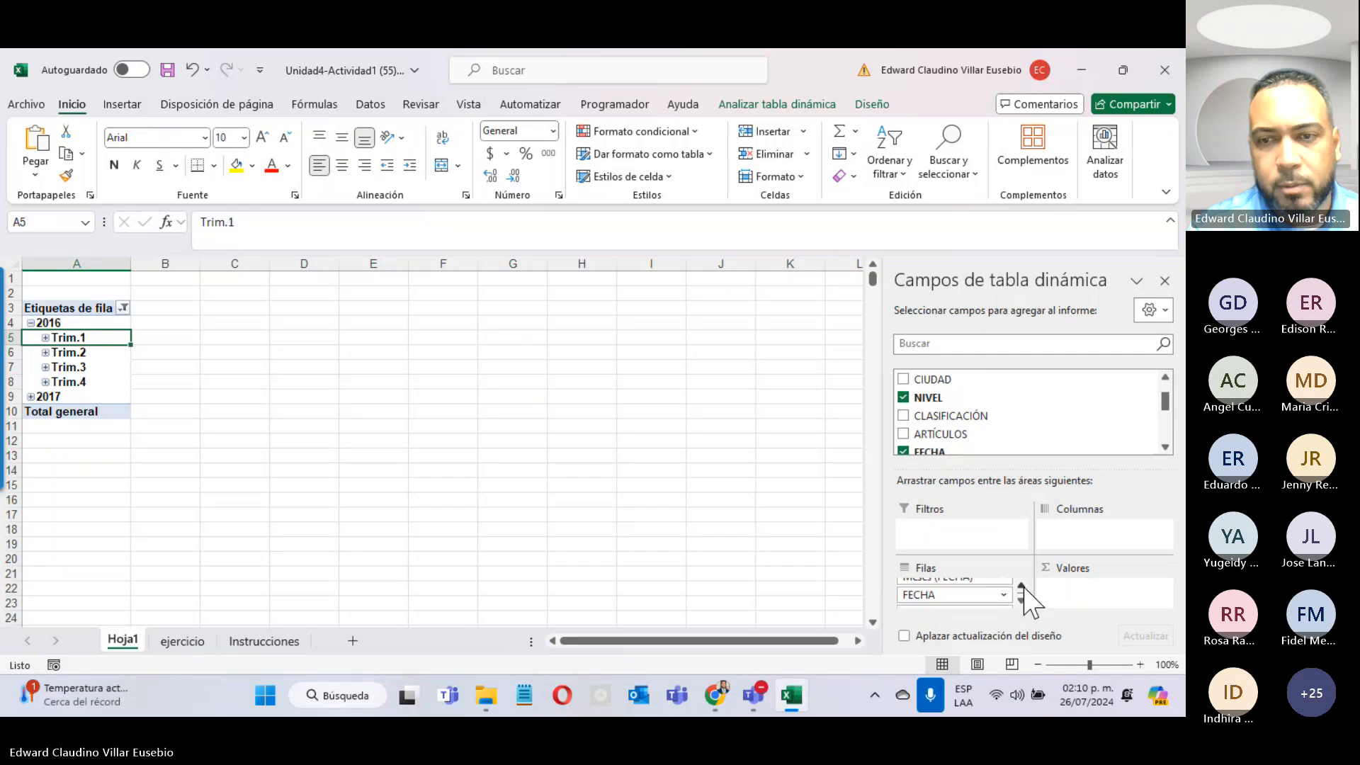
click(1021, 587)
click(1021, 587)
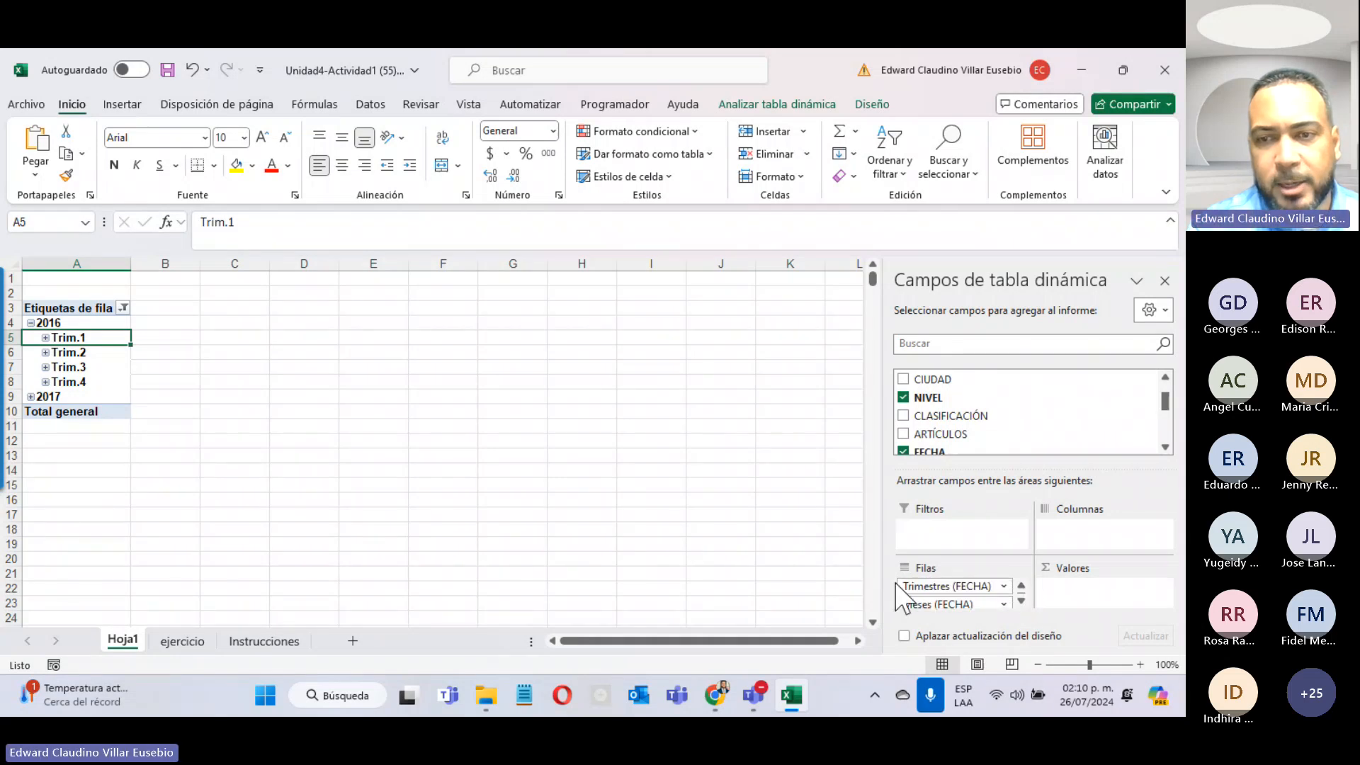
click(1021, 587)
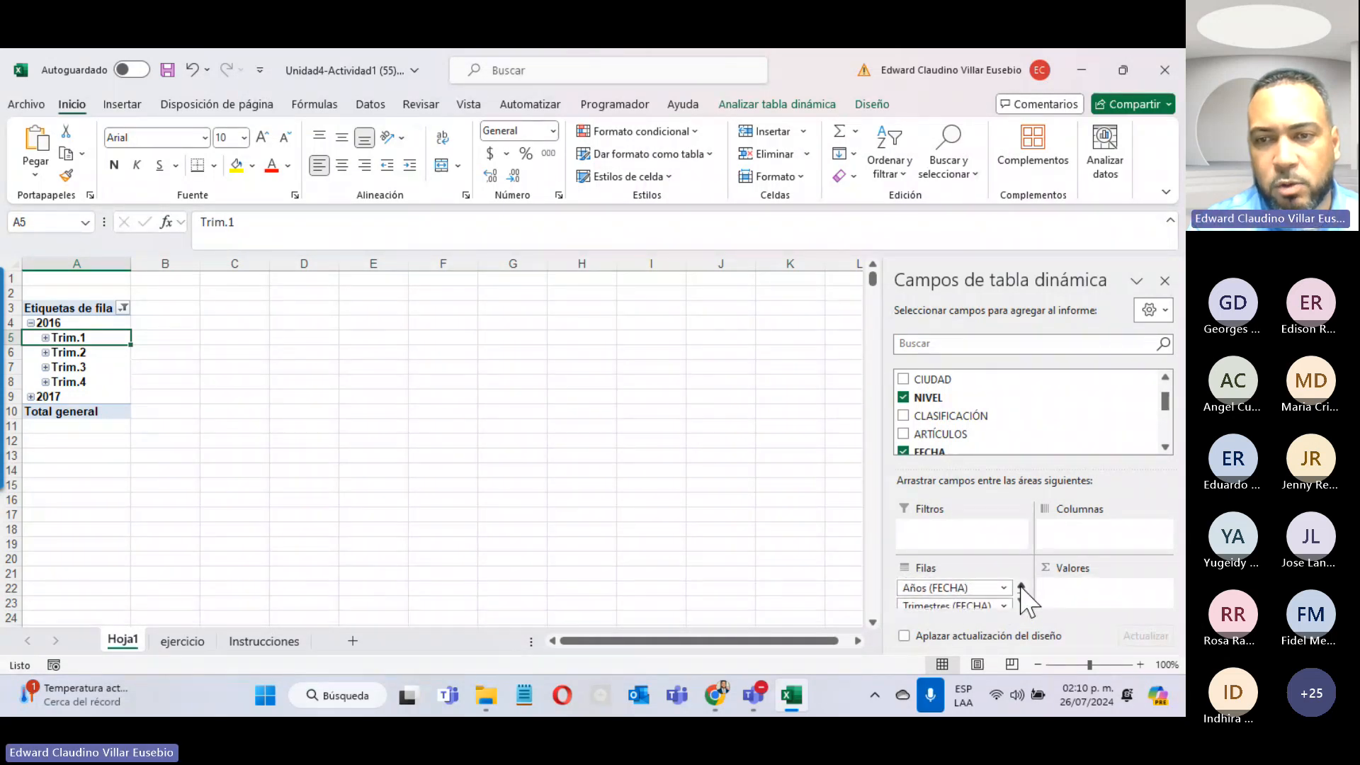
click(1023, 601)
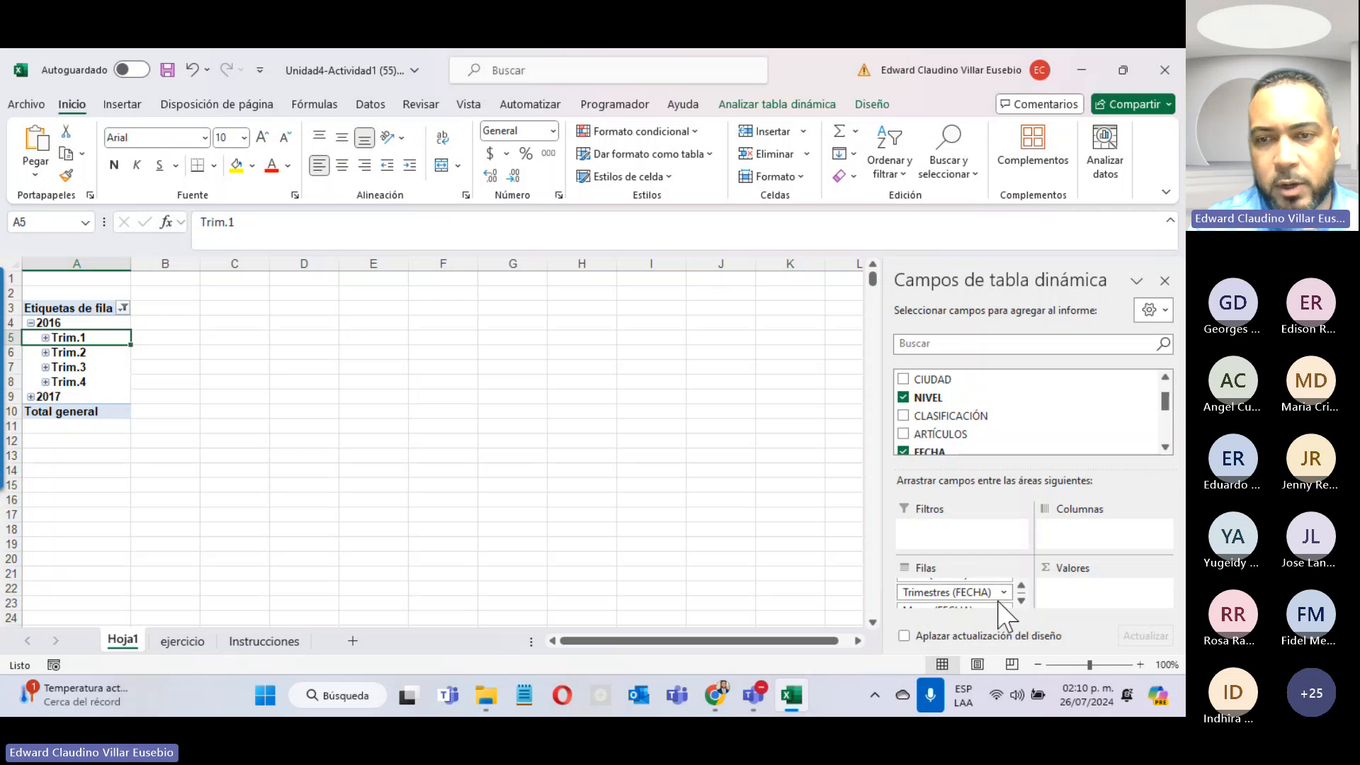
click(1004, 592)
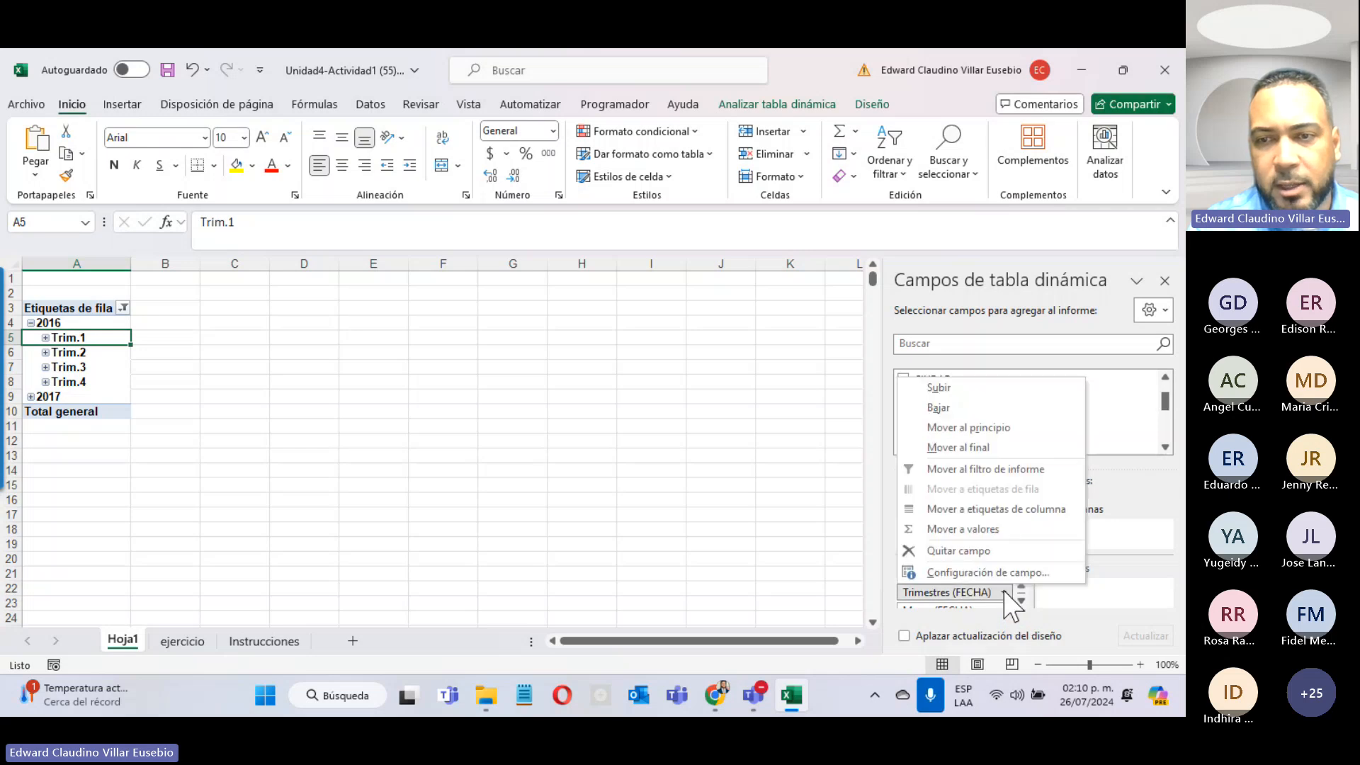
click(940, 552)
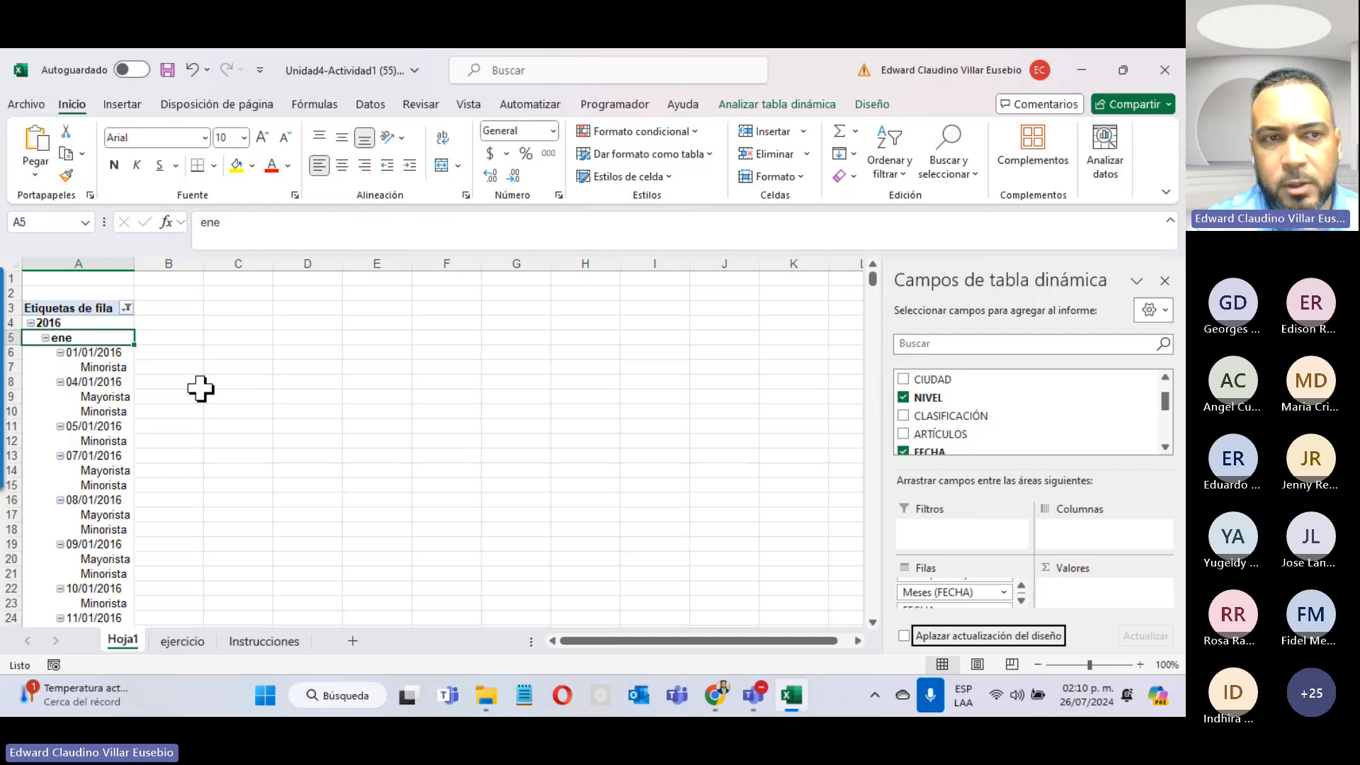
Step: Browse 2016's months, leaving March expanded into its daily dates
click(46, 338)
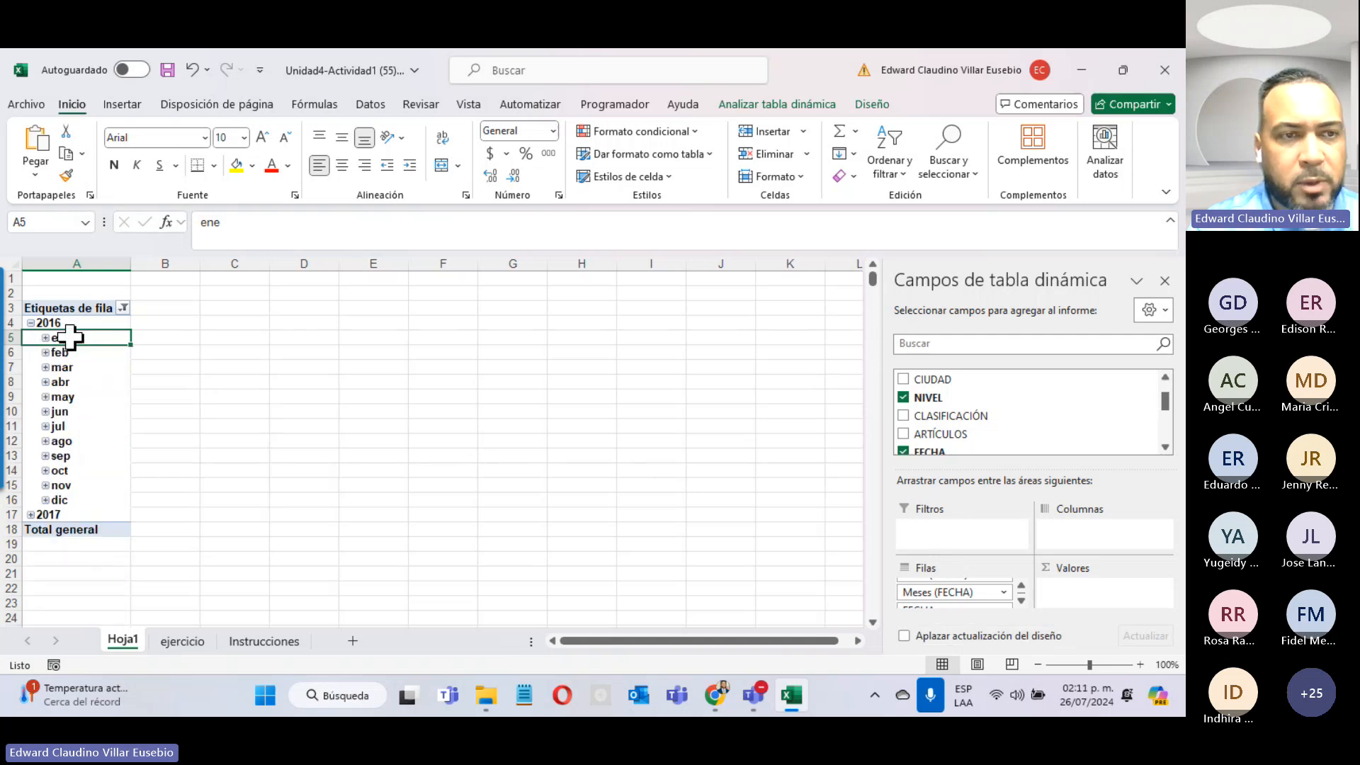
click(45, 428)
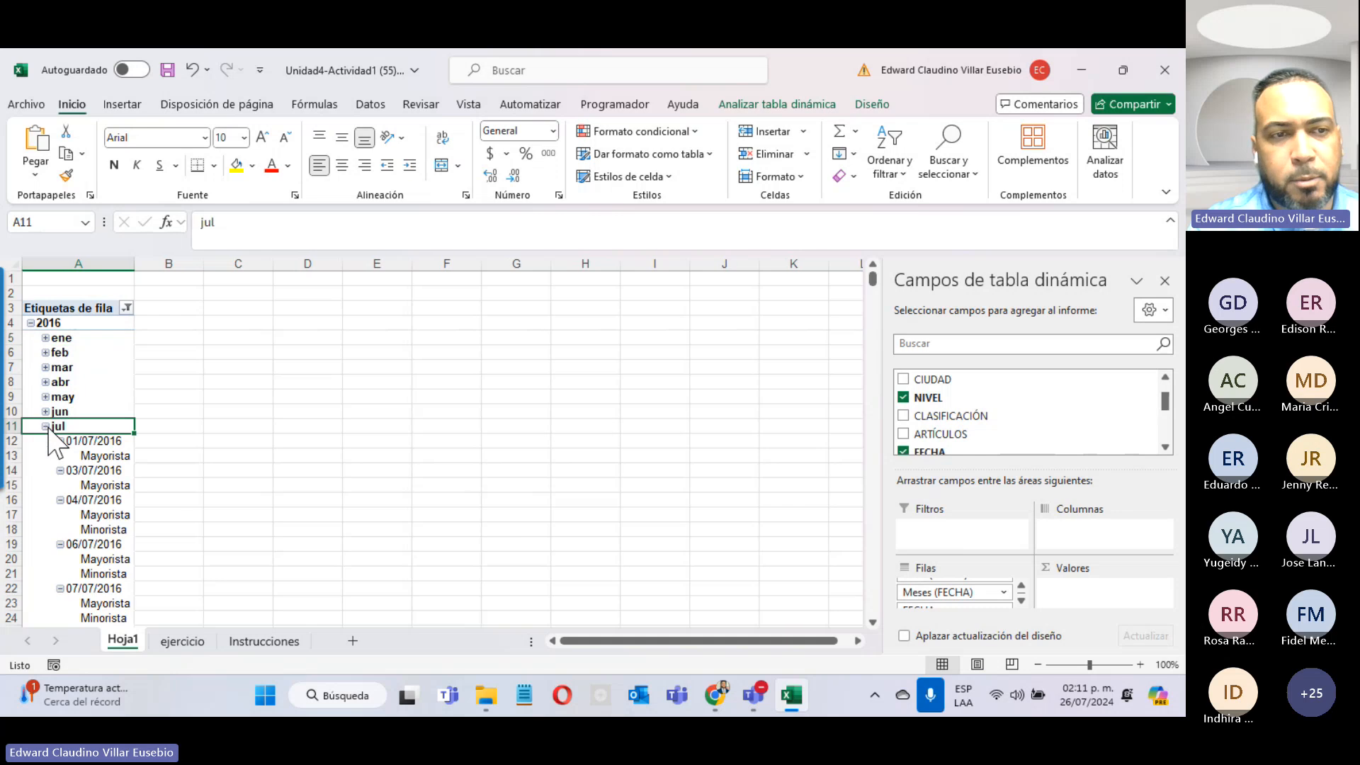
click(45, 427)
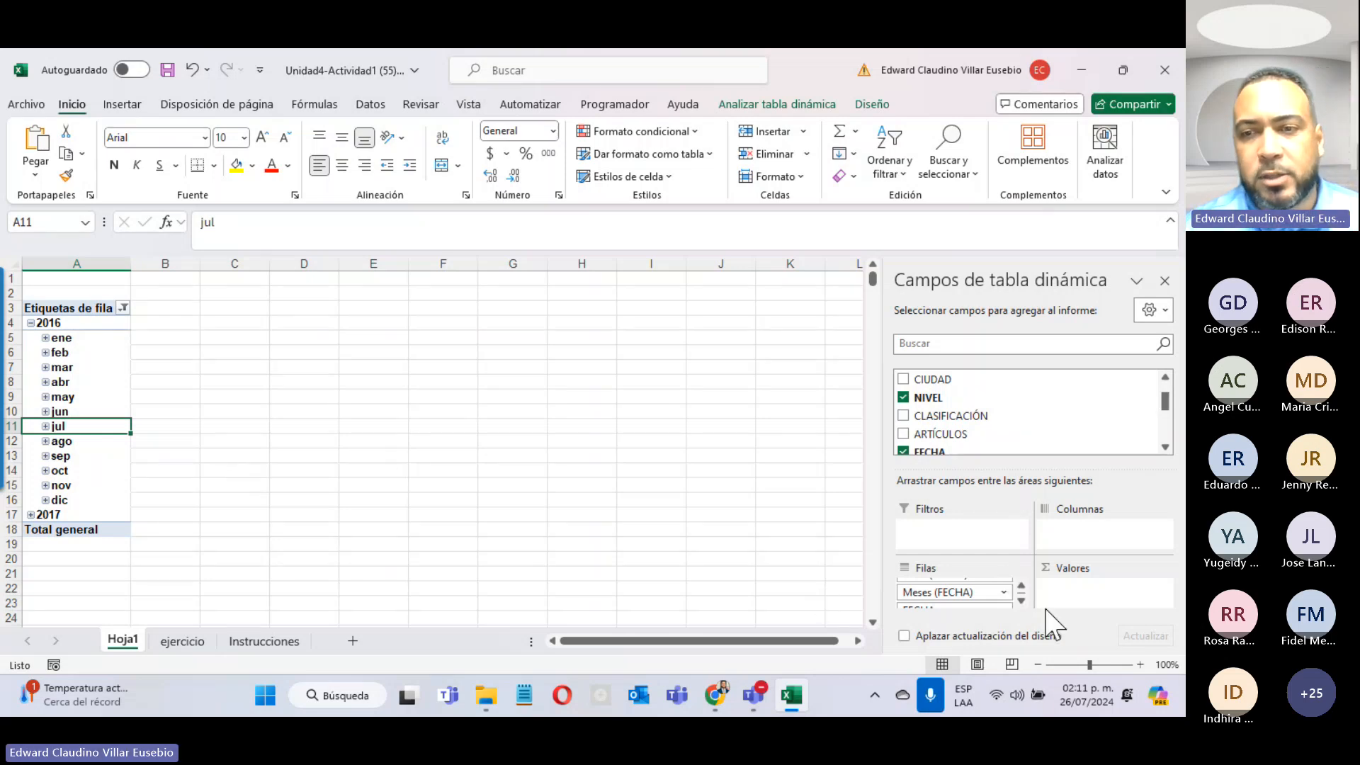
click(1021, 600)
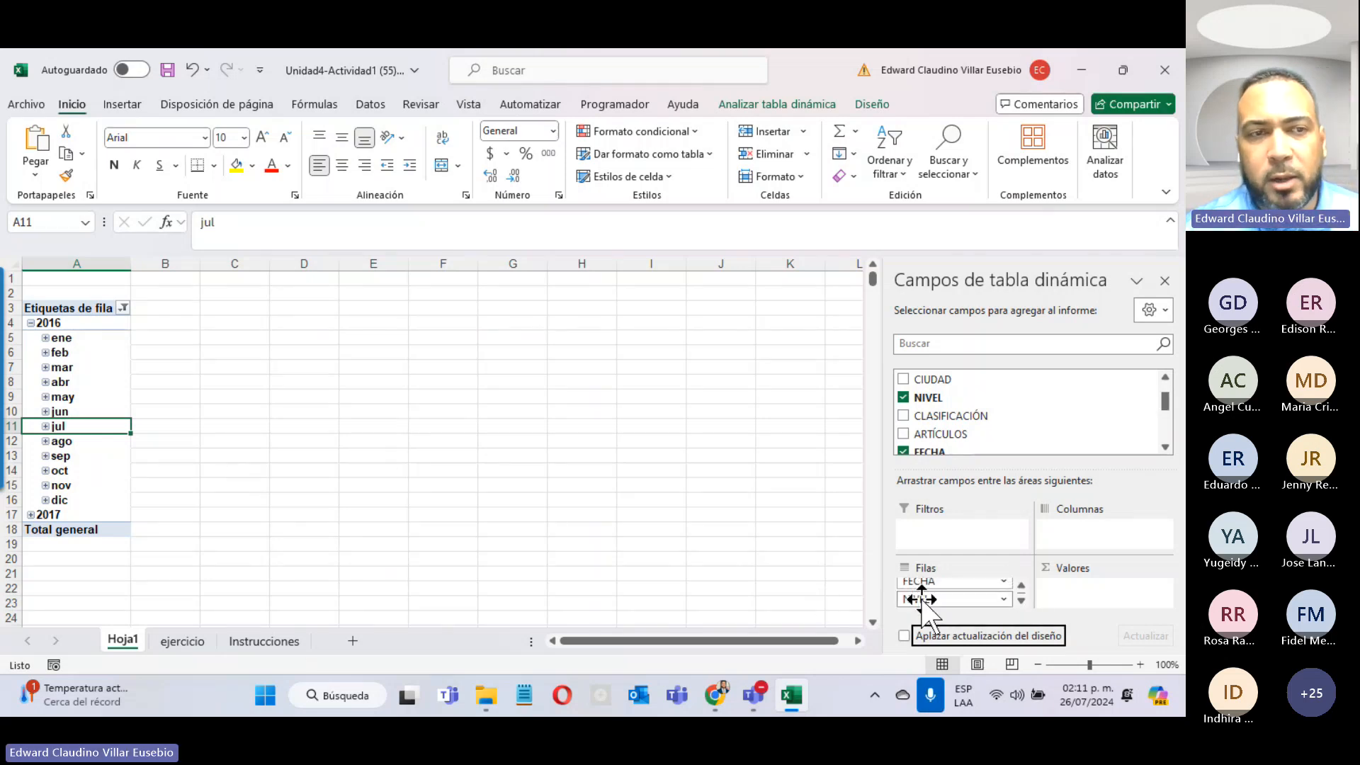
click(46, 367)
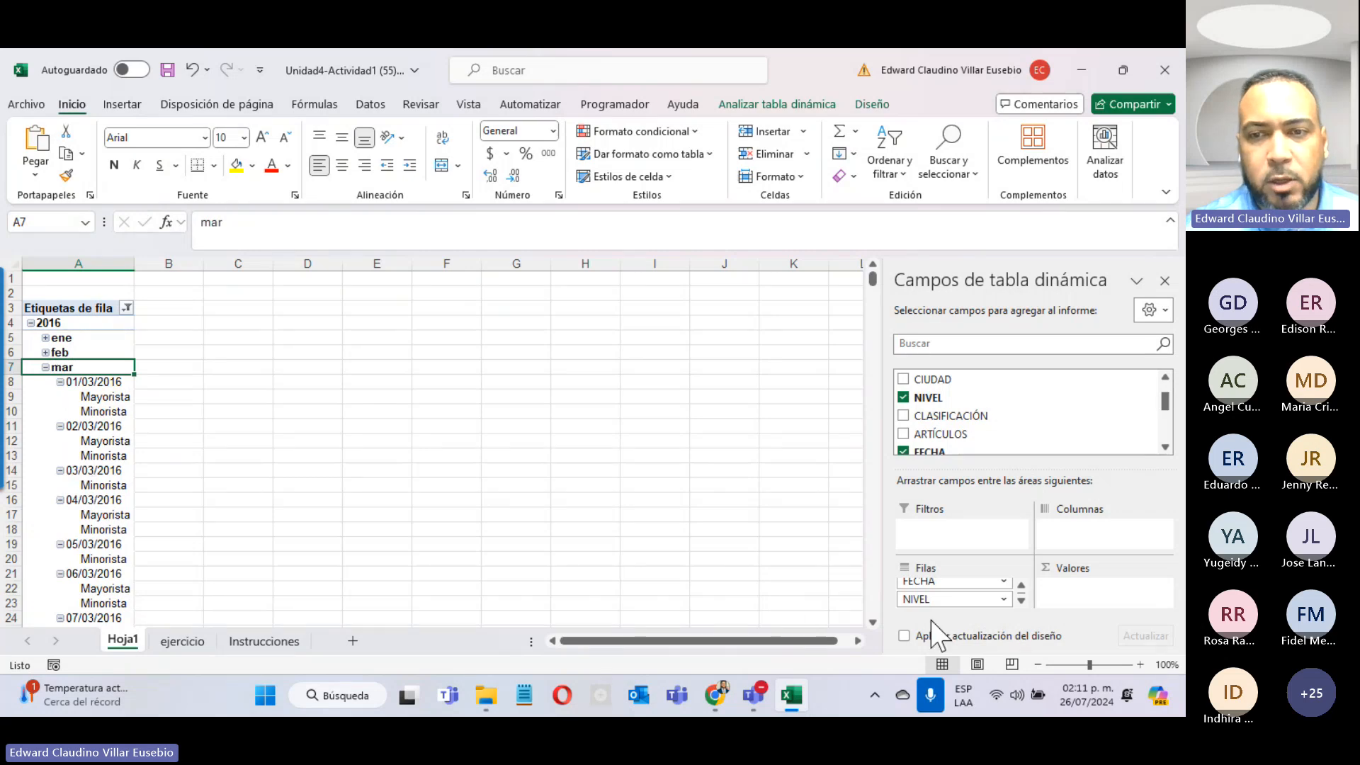
Step: Move NIVEL from Filas to Columnas, making Mayorista and Minorista columns, then collapse 2016's months
drag(914, 598, 1073, 529)
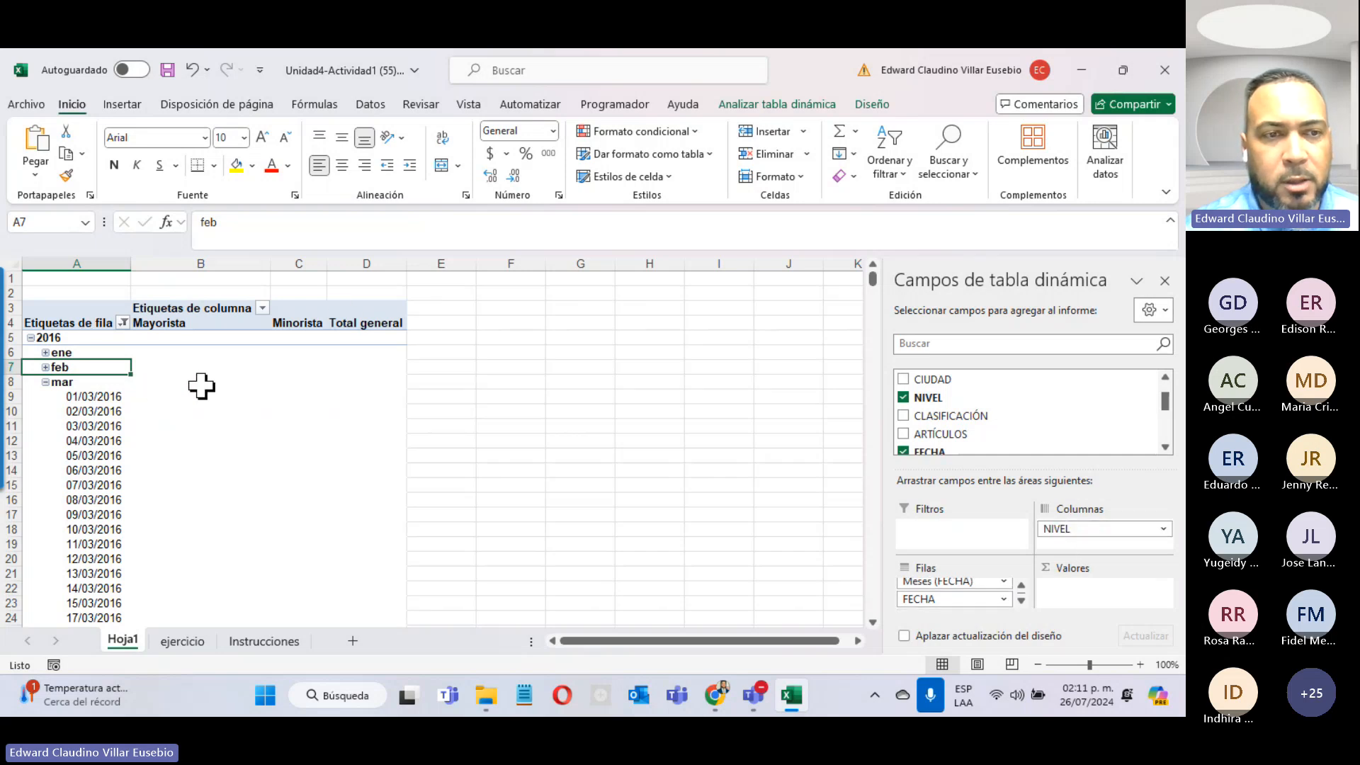
scroll(203, 386, down, 4)
scroll(203, 388, up, 4)
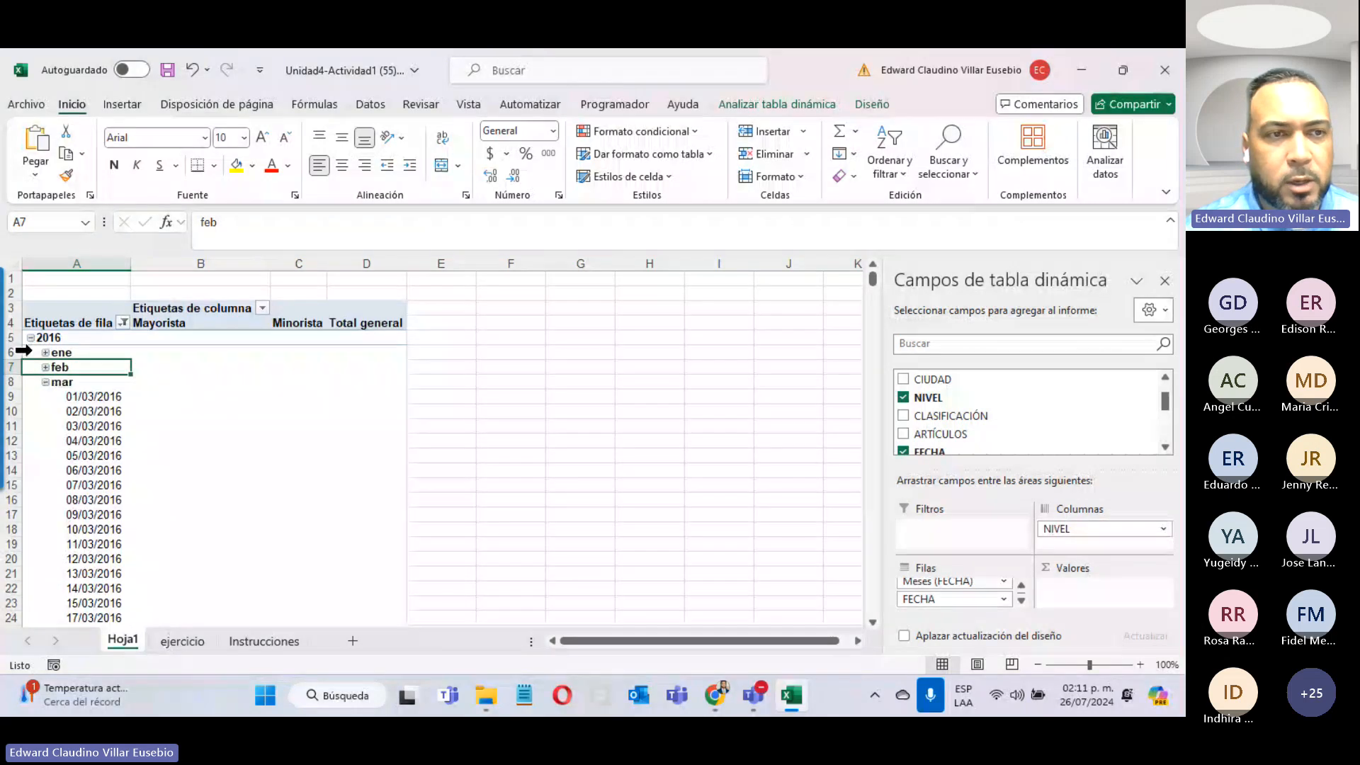
click(42, 351)
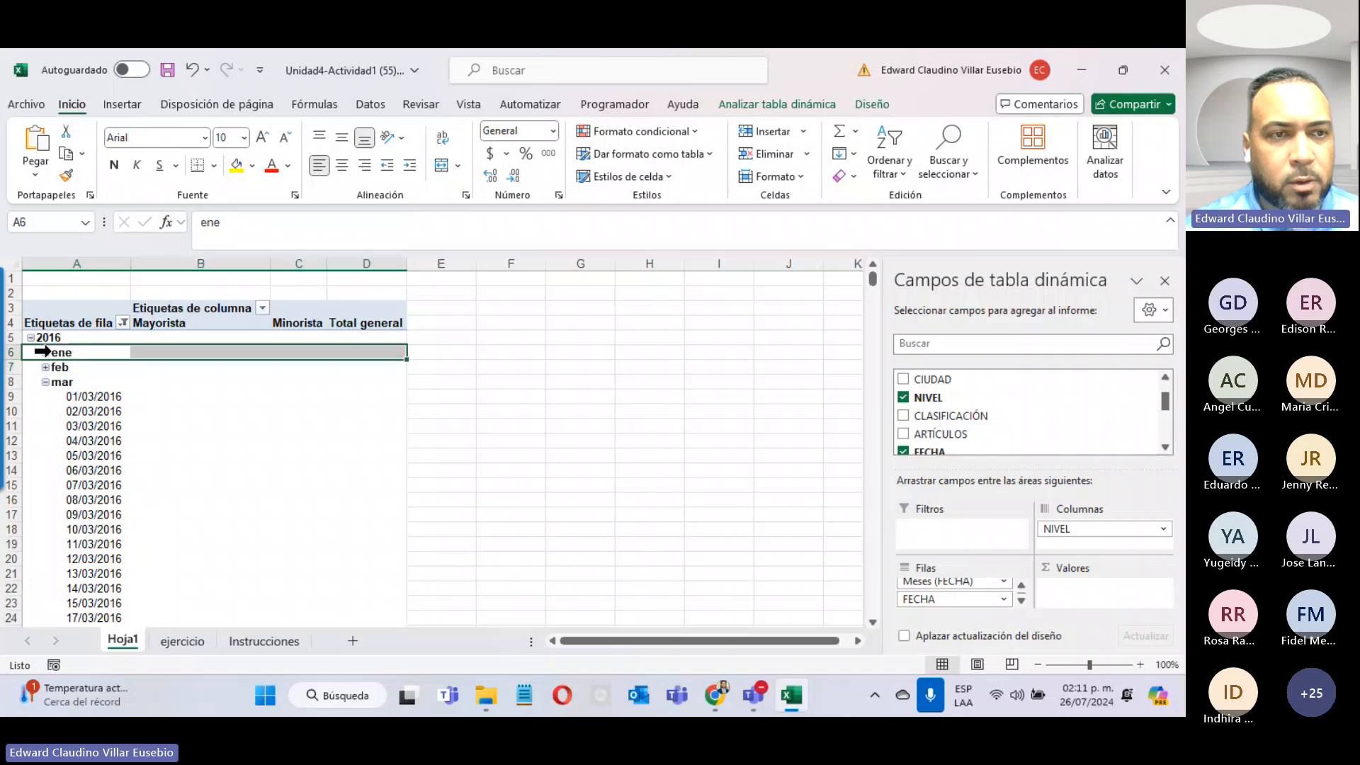
click(48, 355)
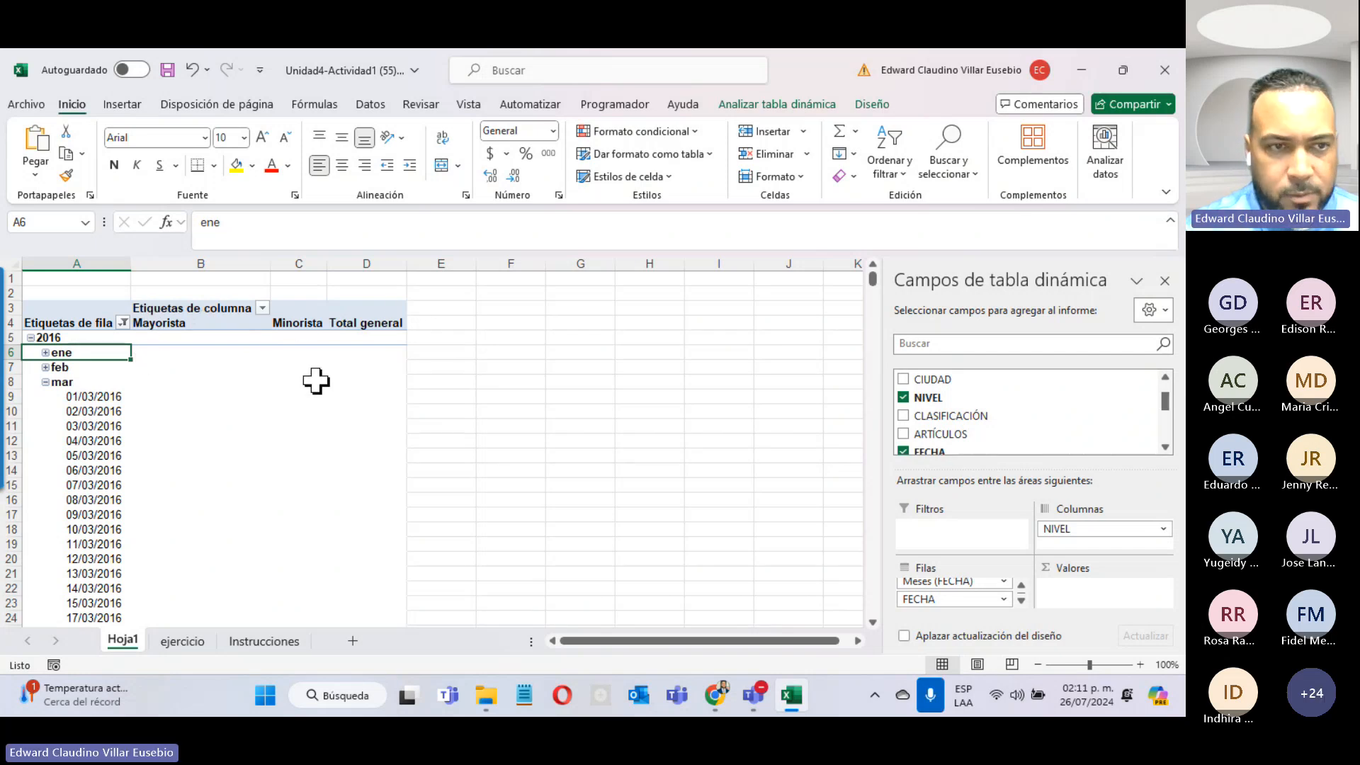
click(46, 382)
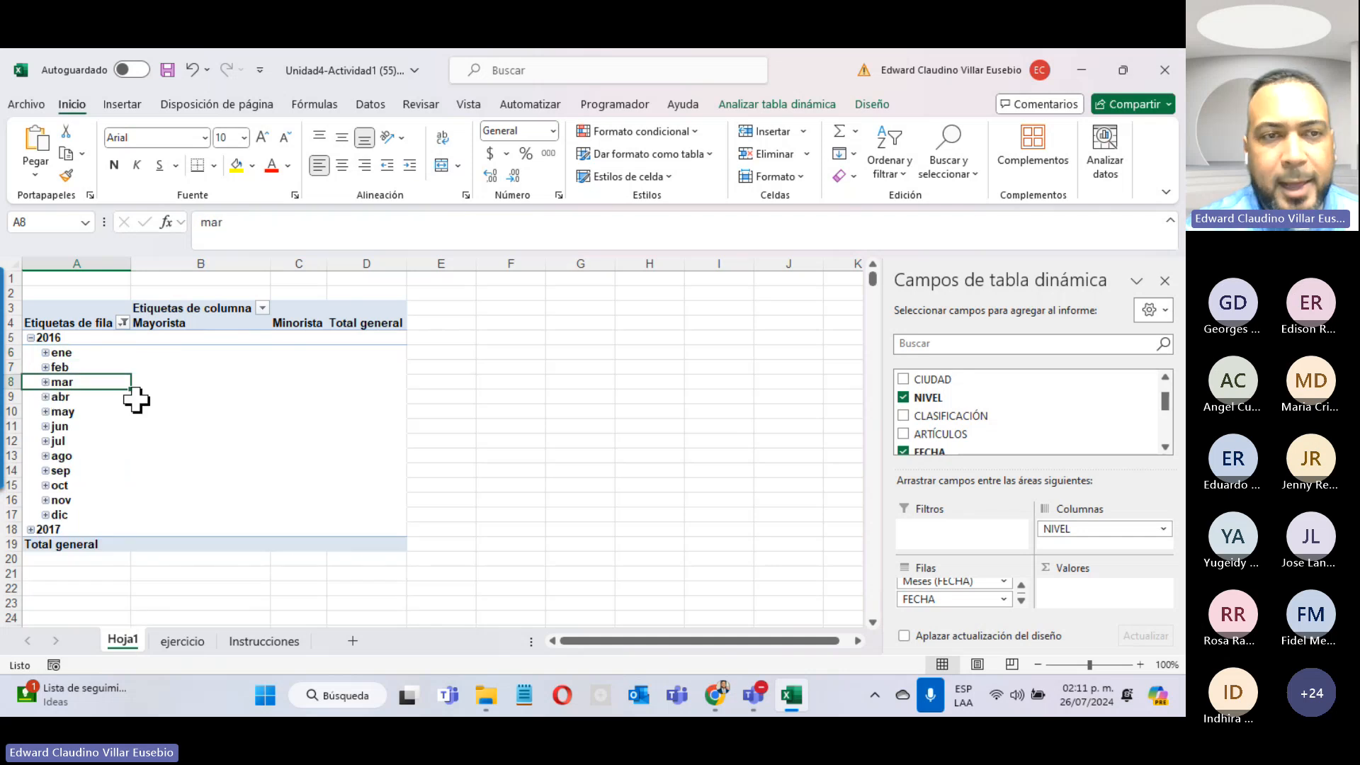
click(45, 353)
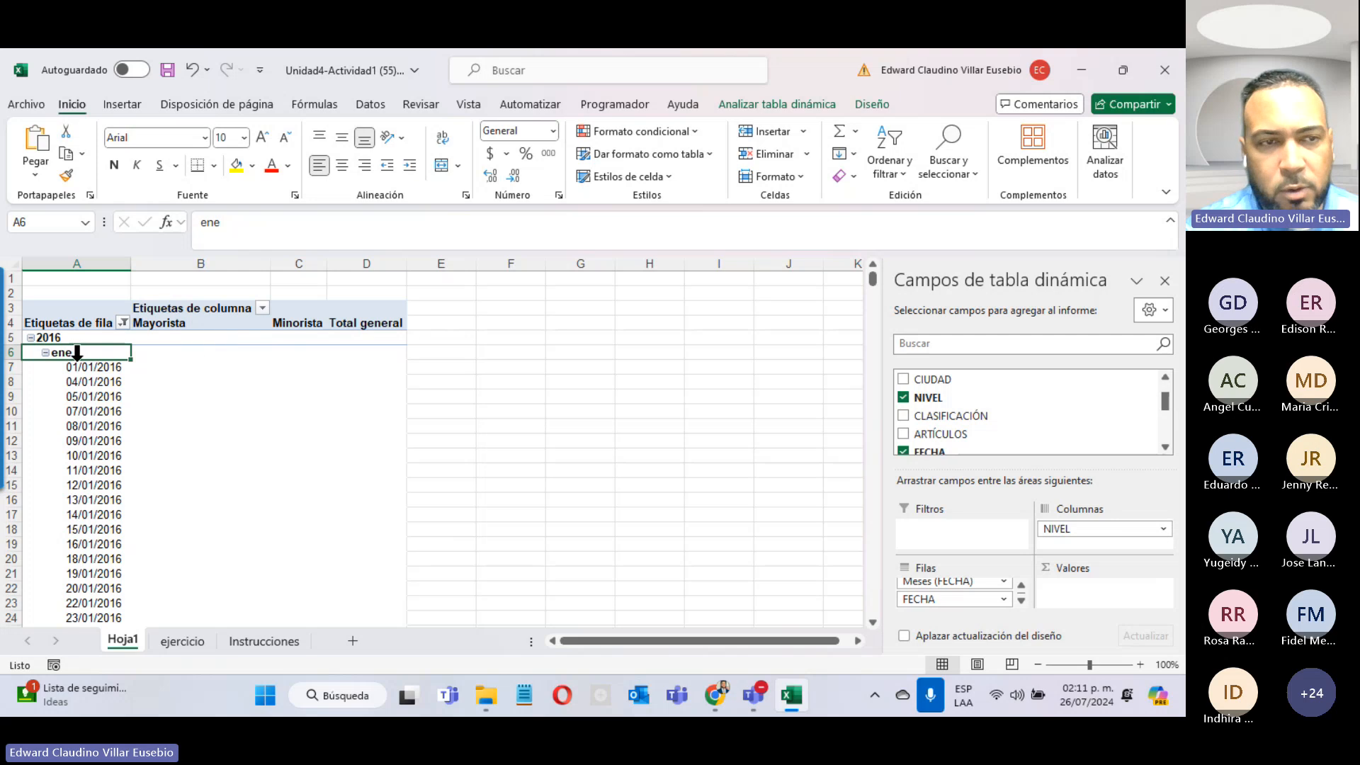
click(45, 353)
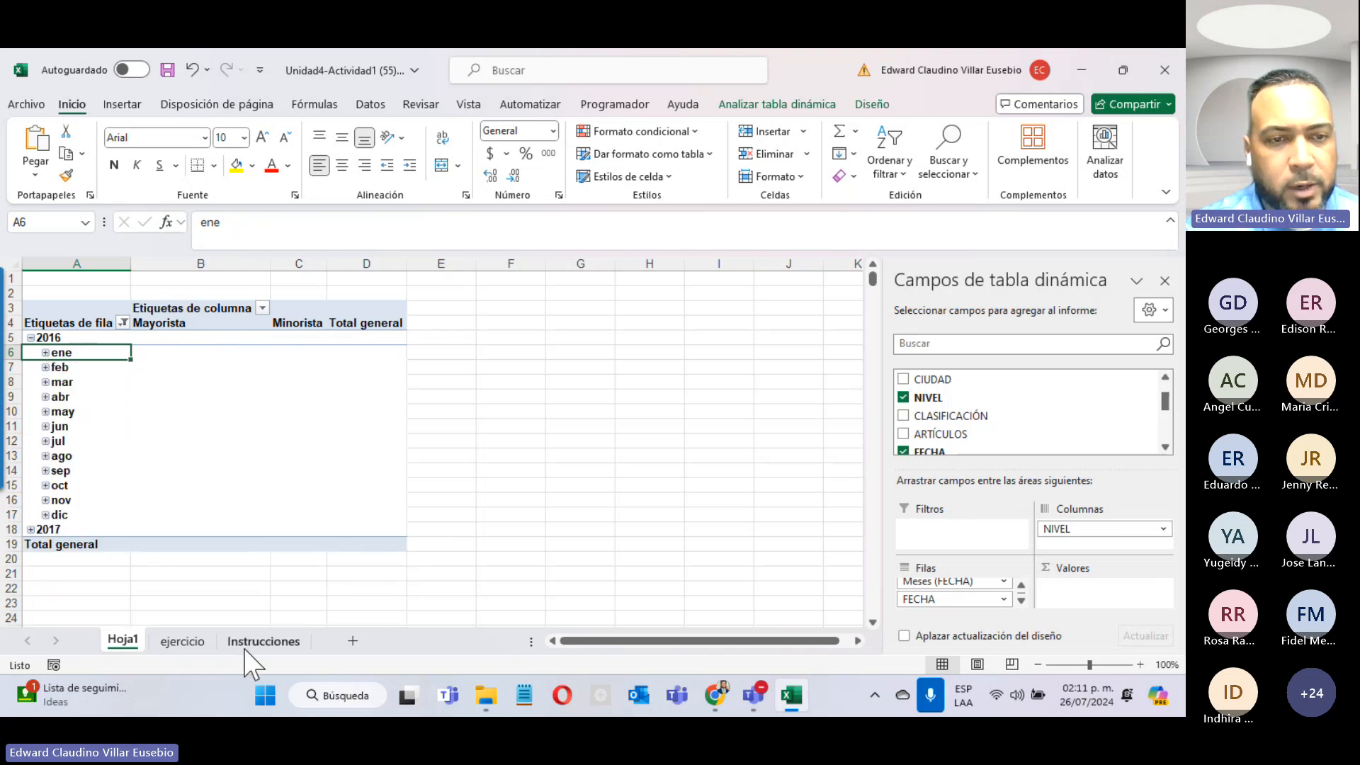
Step: Glance at the instructions, then return to Hoja1 and scroll the field list to the date fields
click(262, 641)
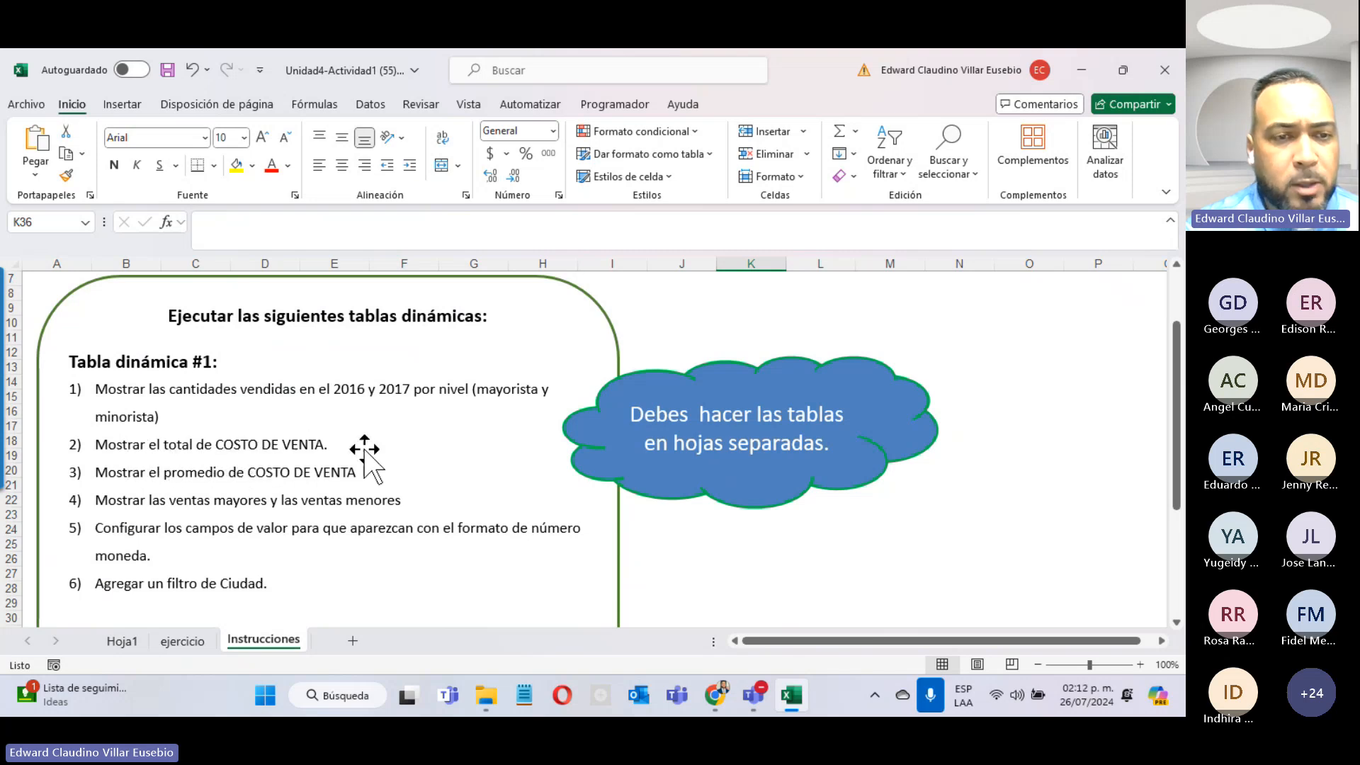
click(122, 641)
scroll(964, 408, down, 3)
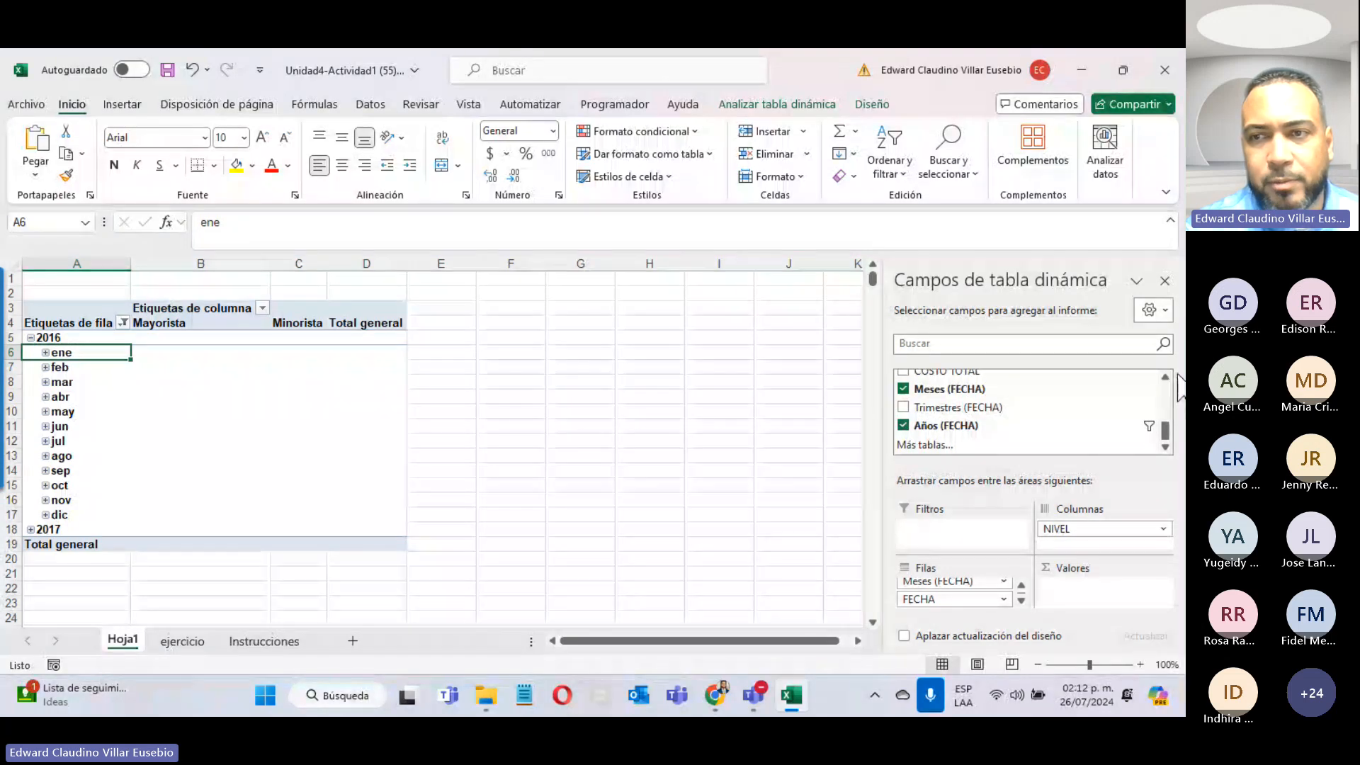
Step: Add the sum of COSTO TOTAL to the values and expand ene 2016 into daily dates
scroll(1169, 389, up, 1)
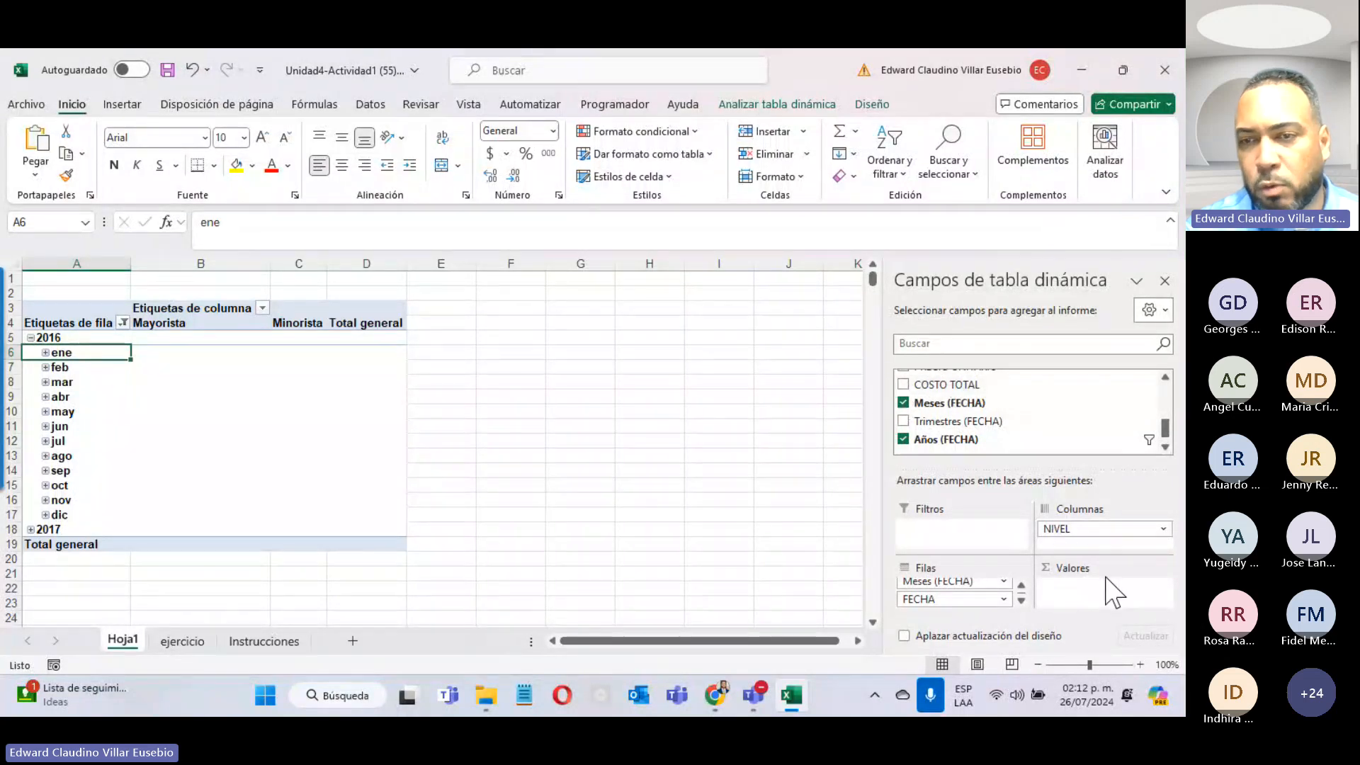
click(904, 385)
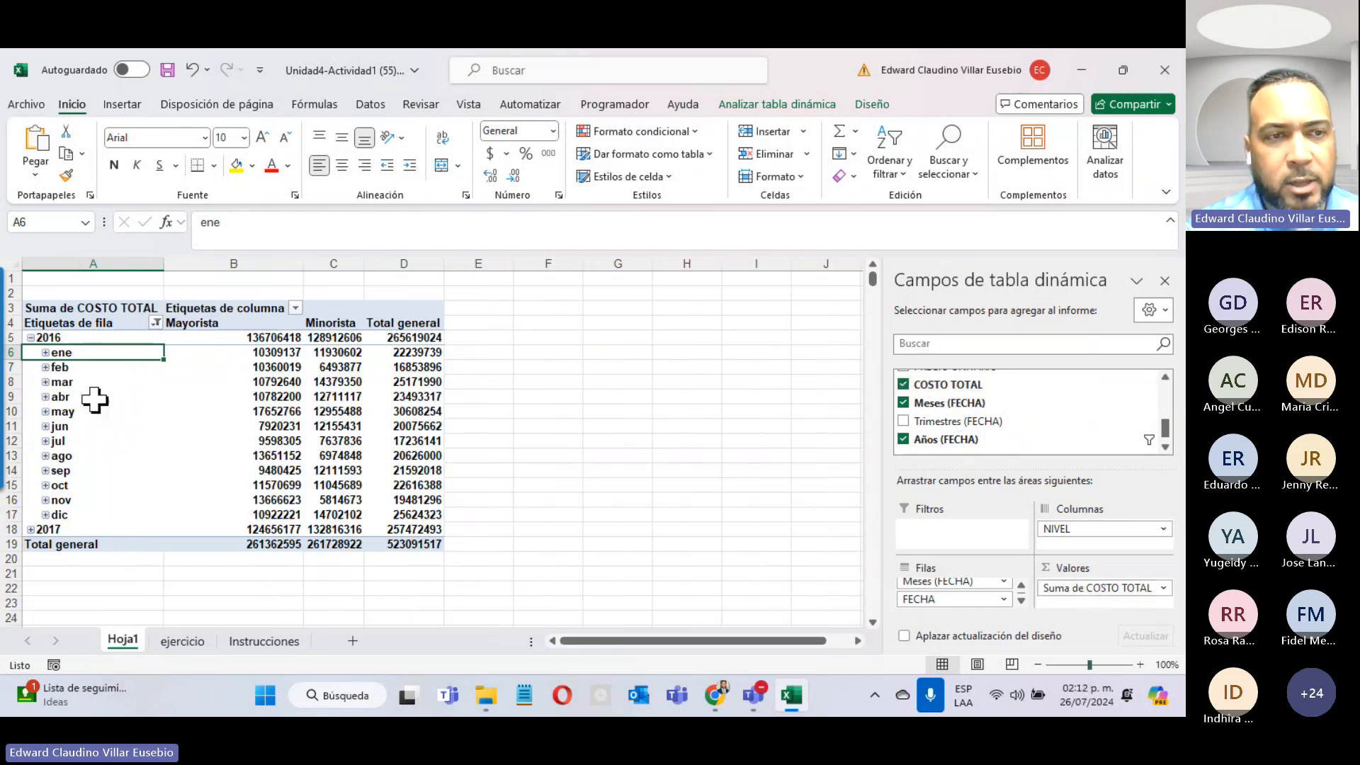
click(46, 353)
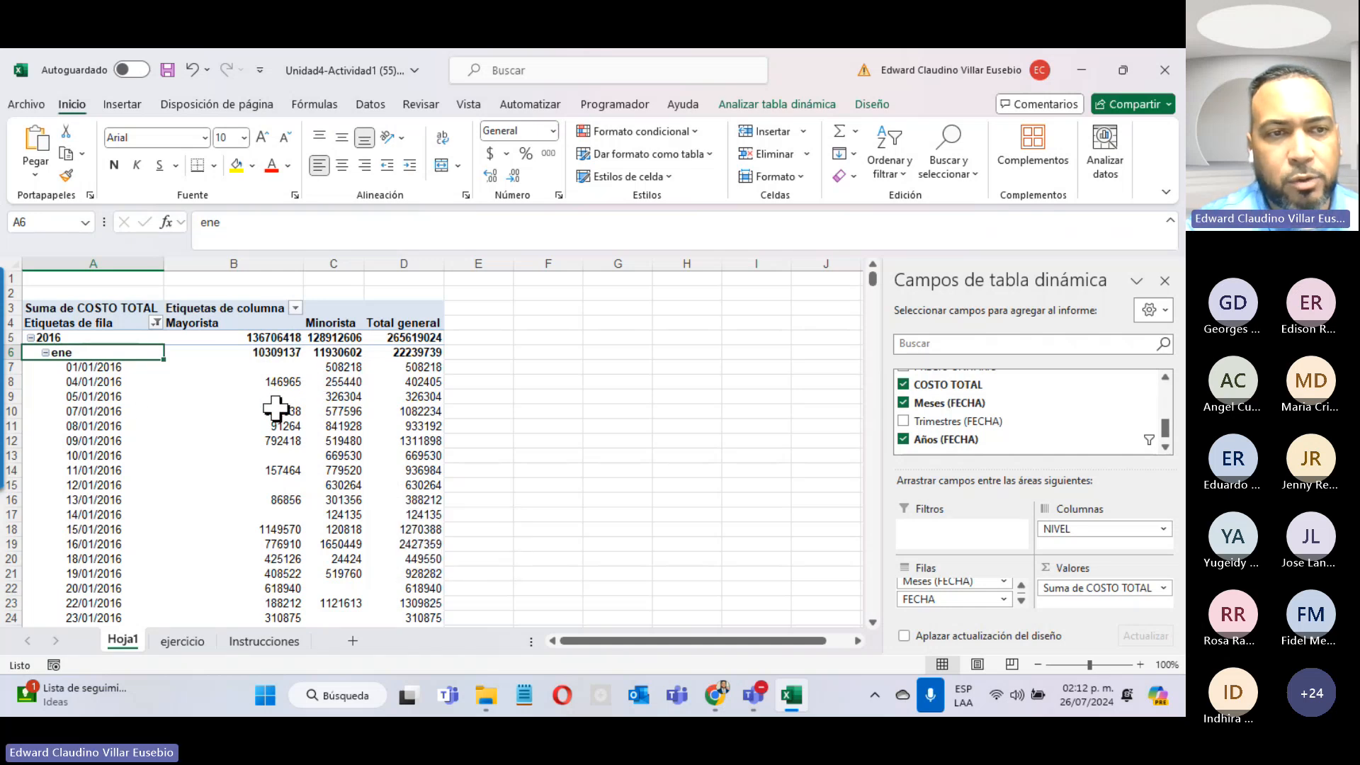
Step: Select the Mayorista, Minorista and total amounts for 07/01/2016, then switch to Teams
mouse_move(275, 409)
drag(275, 409, 324, 411)
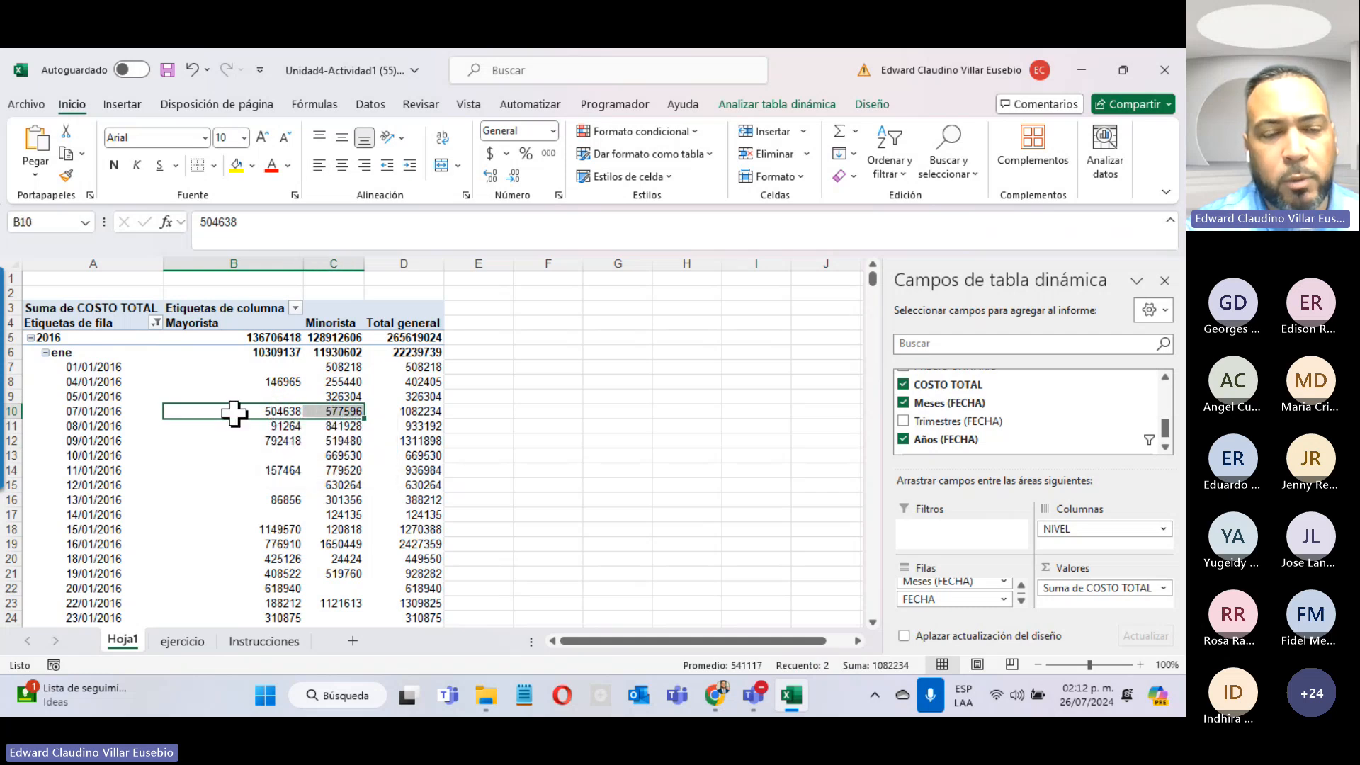
click(430, 410)
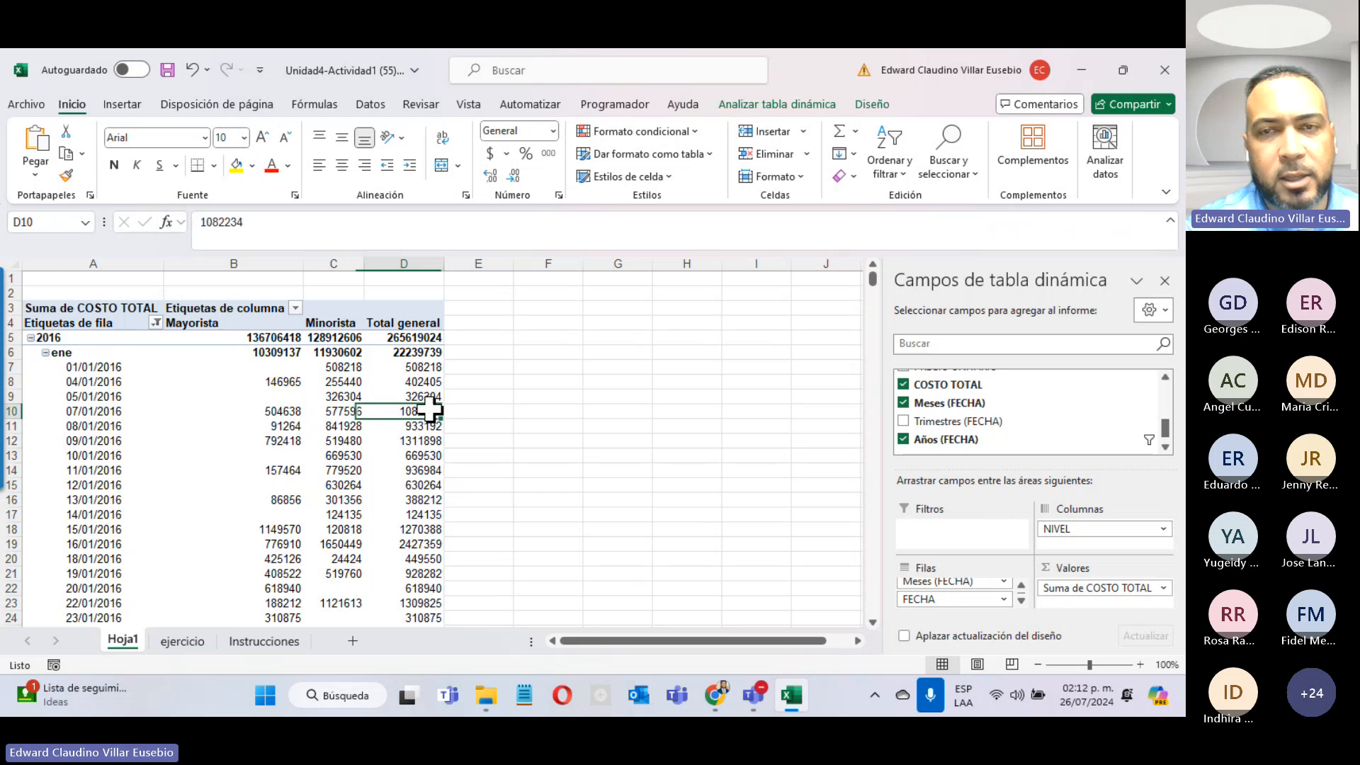
click(1128, 199)
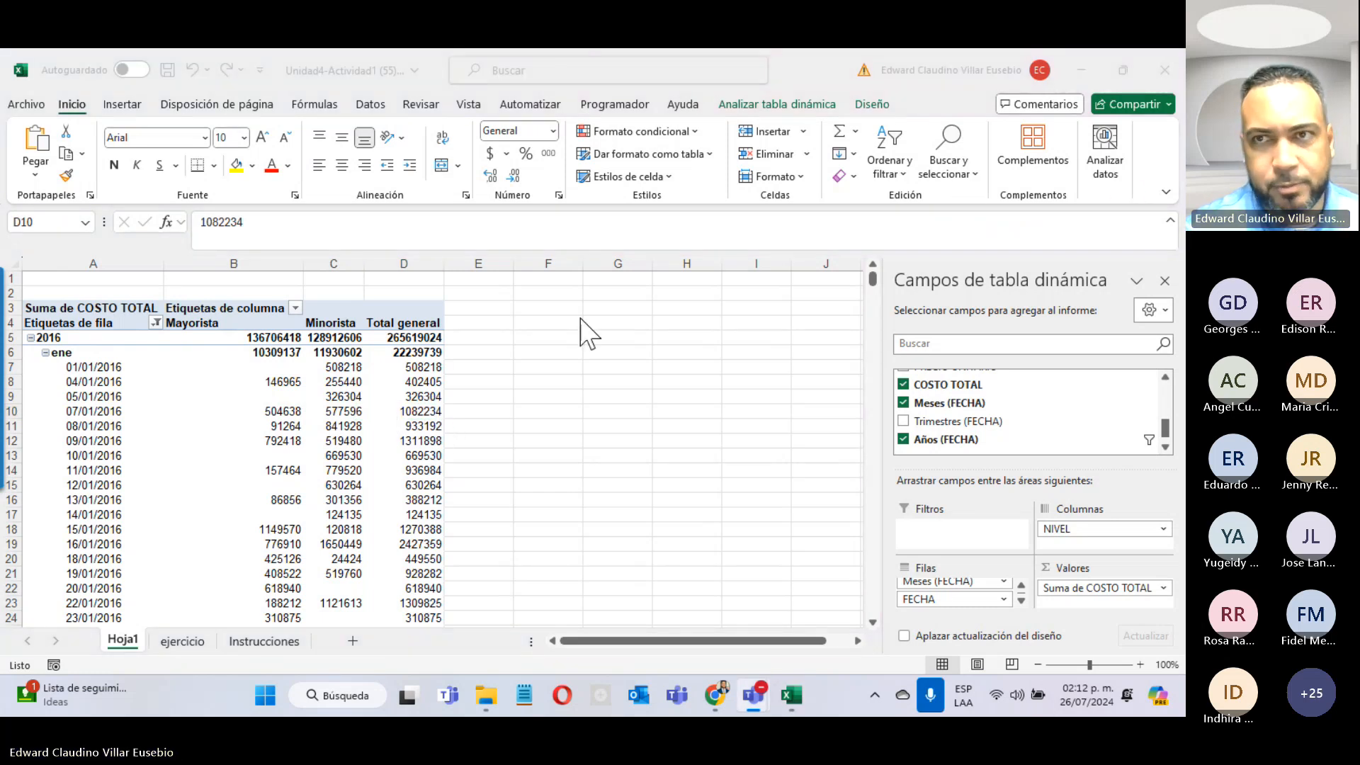
Step: Dismiss the 'La grabación se ha iniciado' banner and minimize the Teams meeting back to Excel
click(1166, 69)
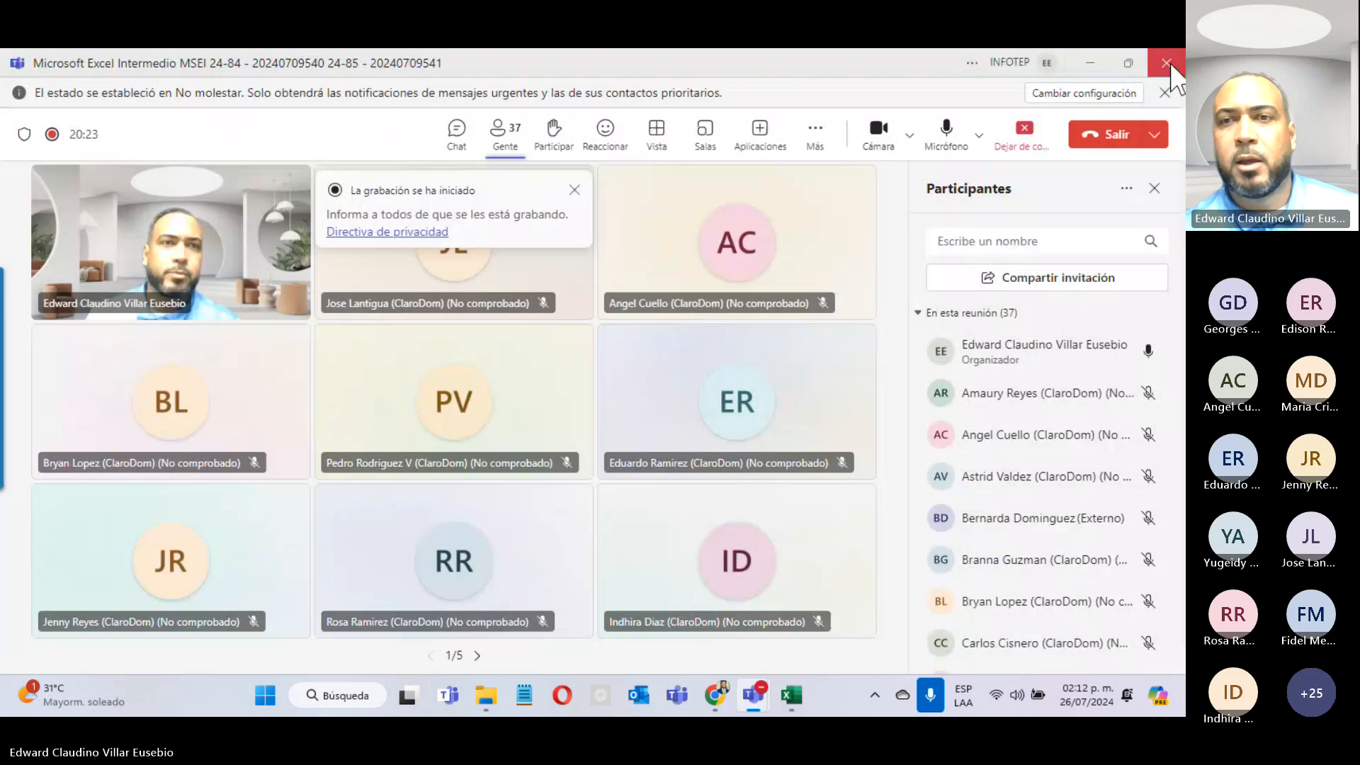
scroll(1020, 351, down, 4)
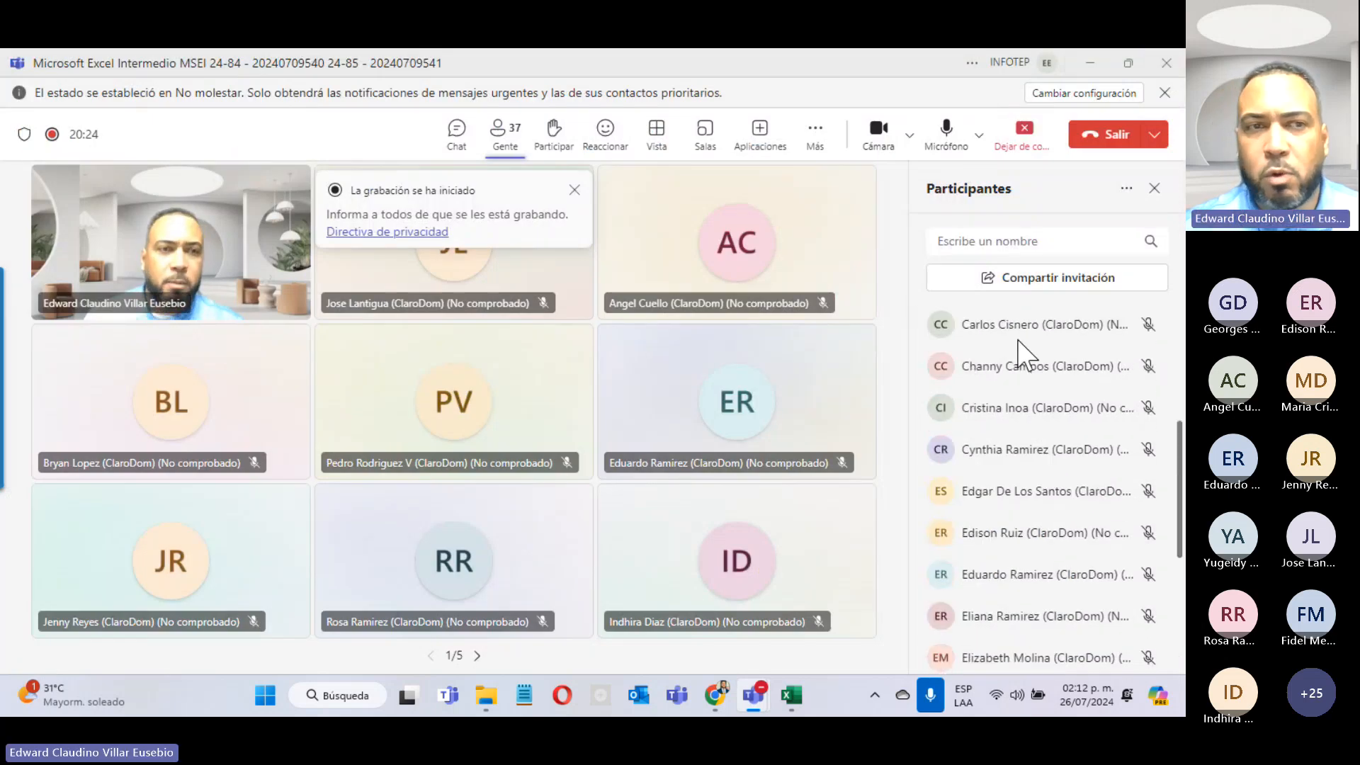
scroll(1020, 351, up, 5)
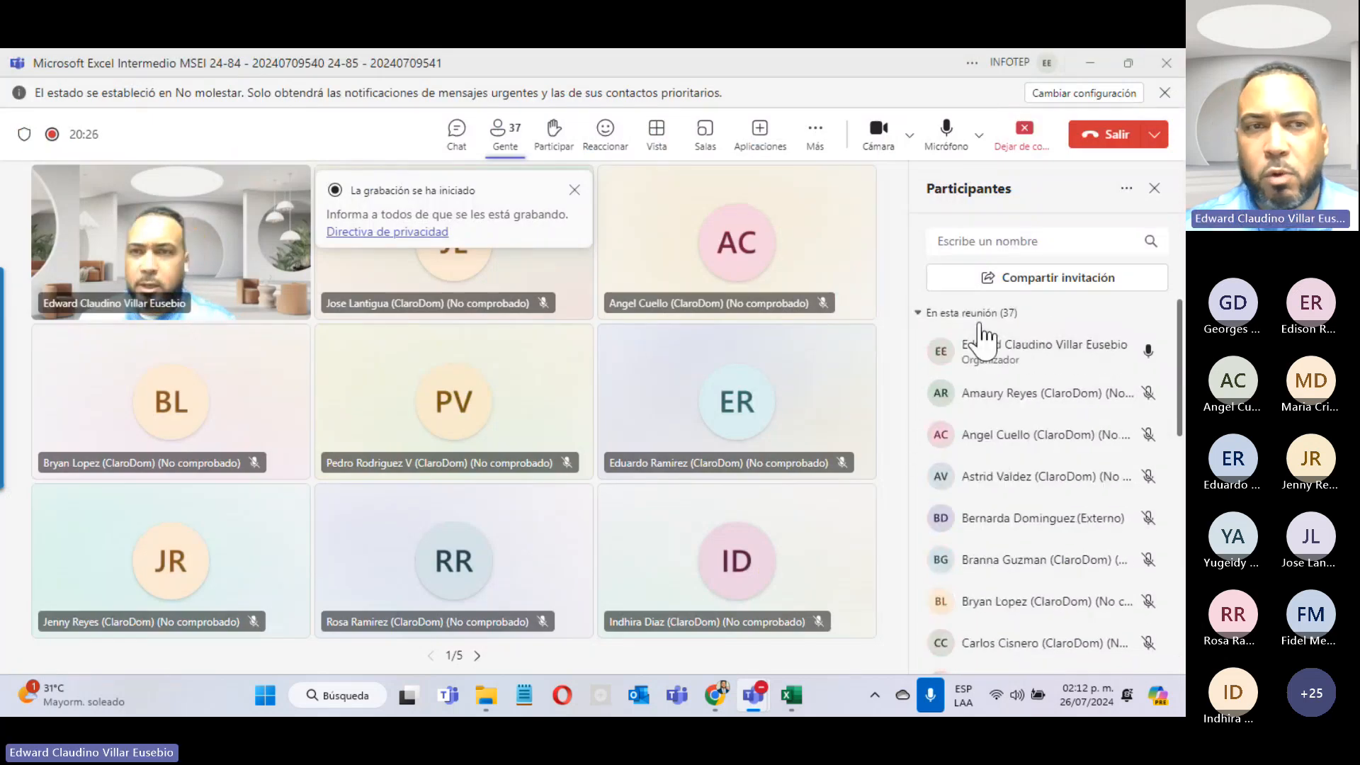
click(574, 190)
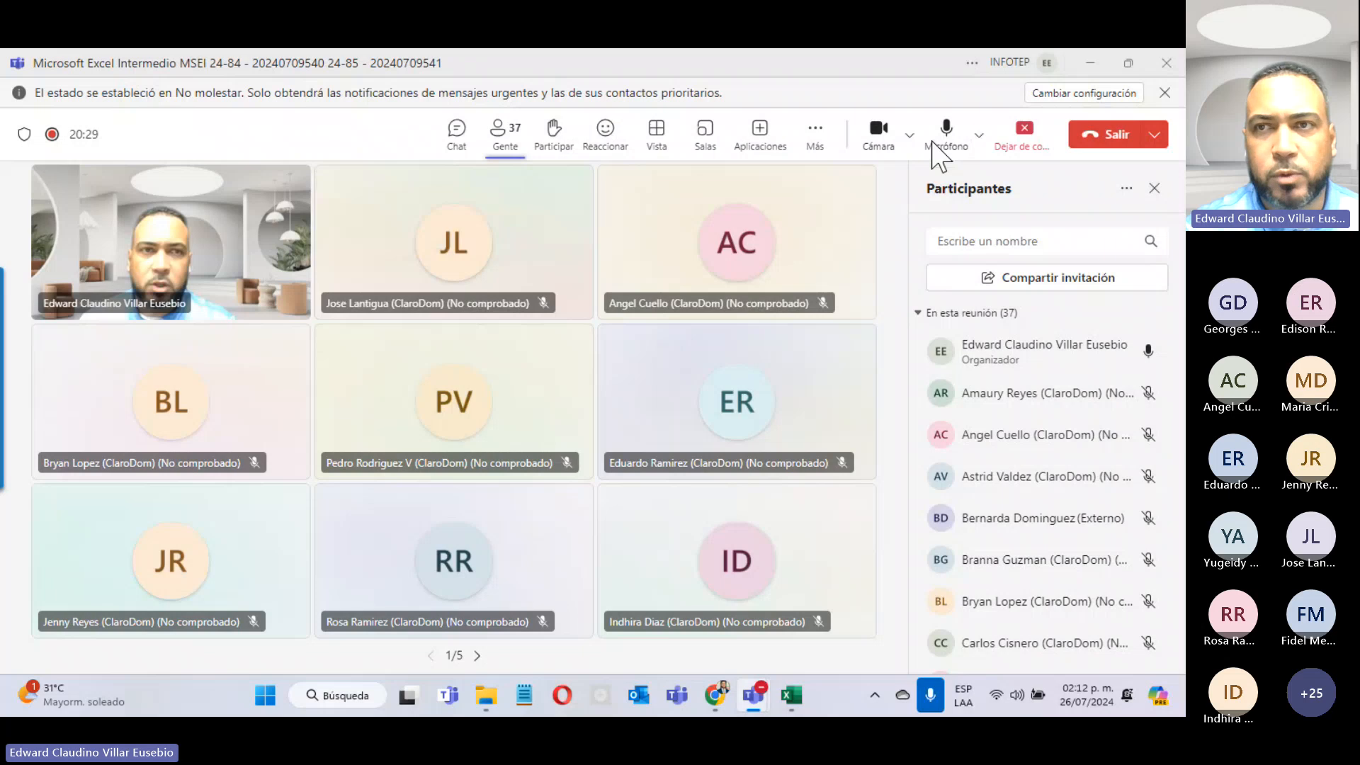
mouse_move(1127, 65)
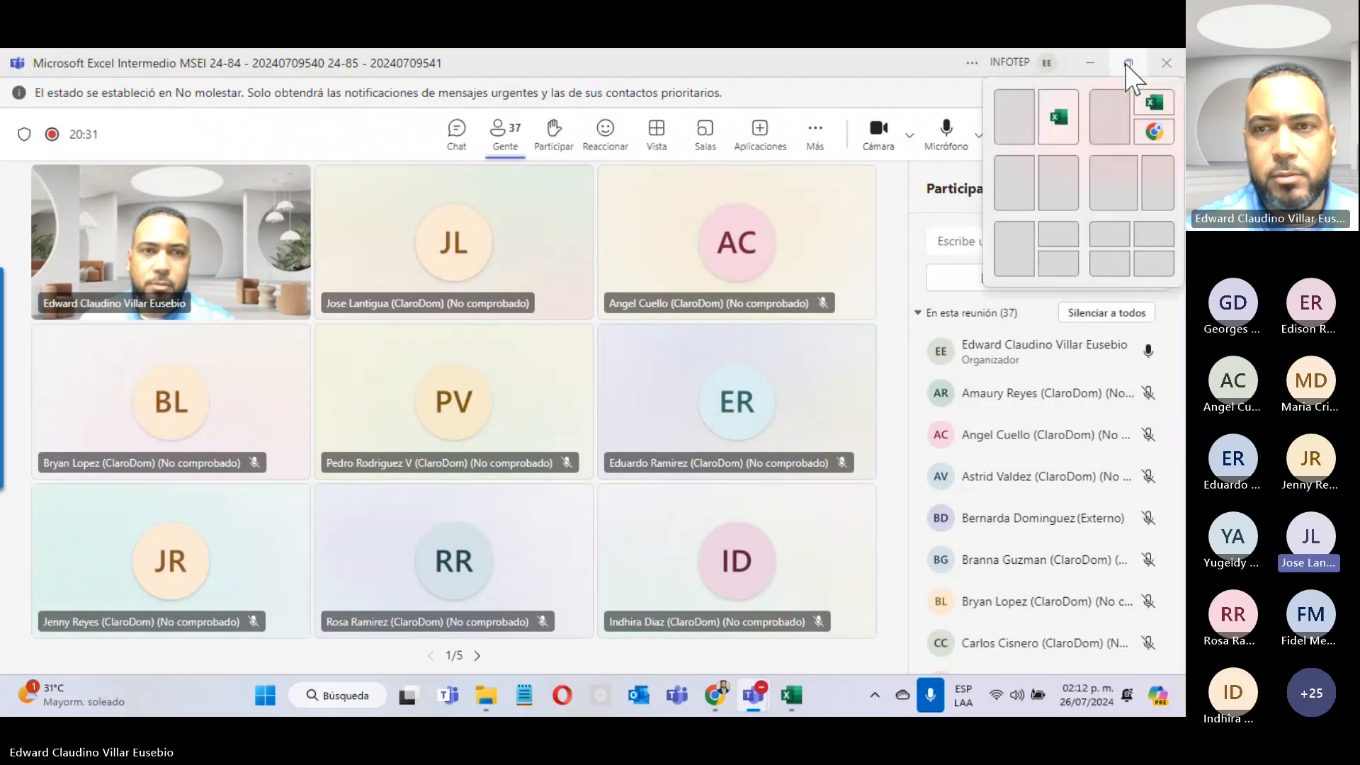
click(1129, 65)
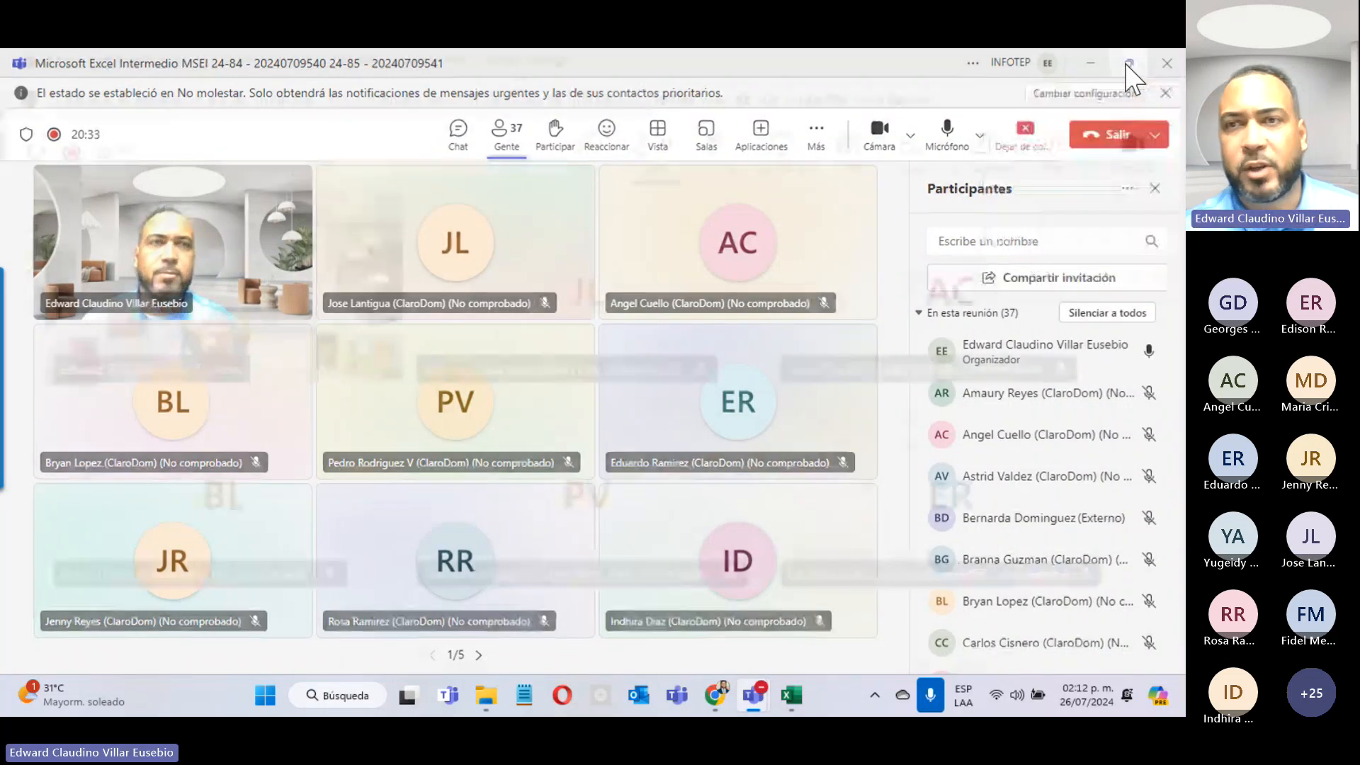
click(948, 83)
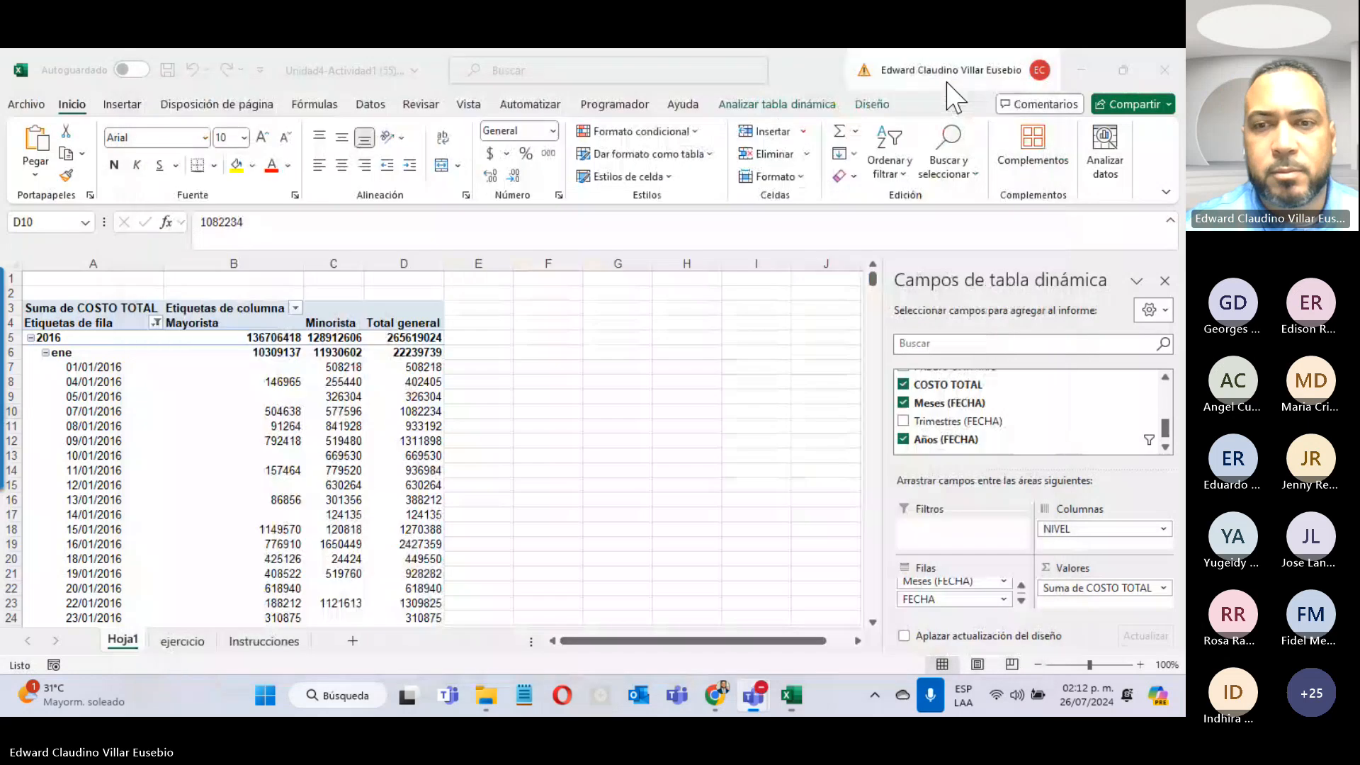
Step: Restore the Teams meeting over Excel from its mini meeting window
click(1135, 440)
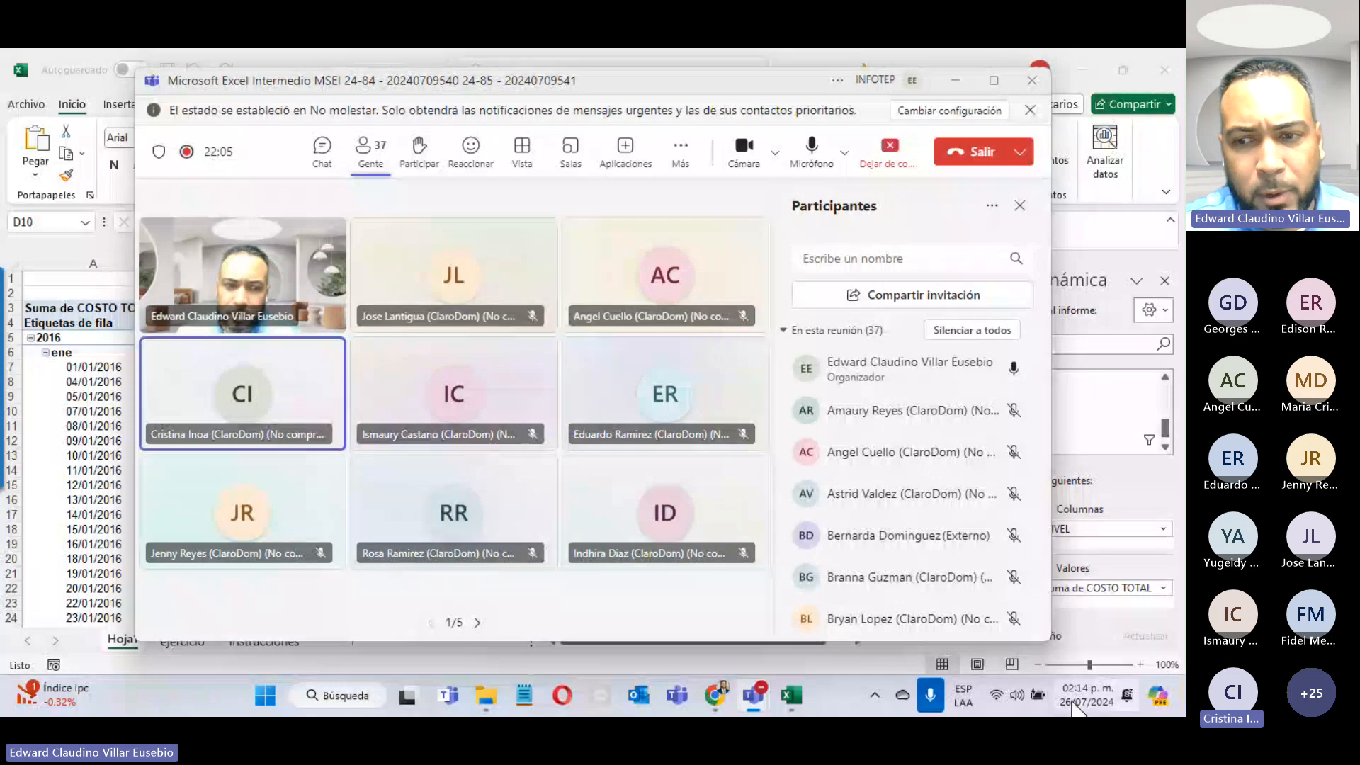
Step: Bring the Excel workbook back in front of Teams from the taskbar
click(1074, 703)
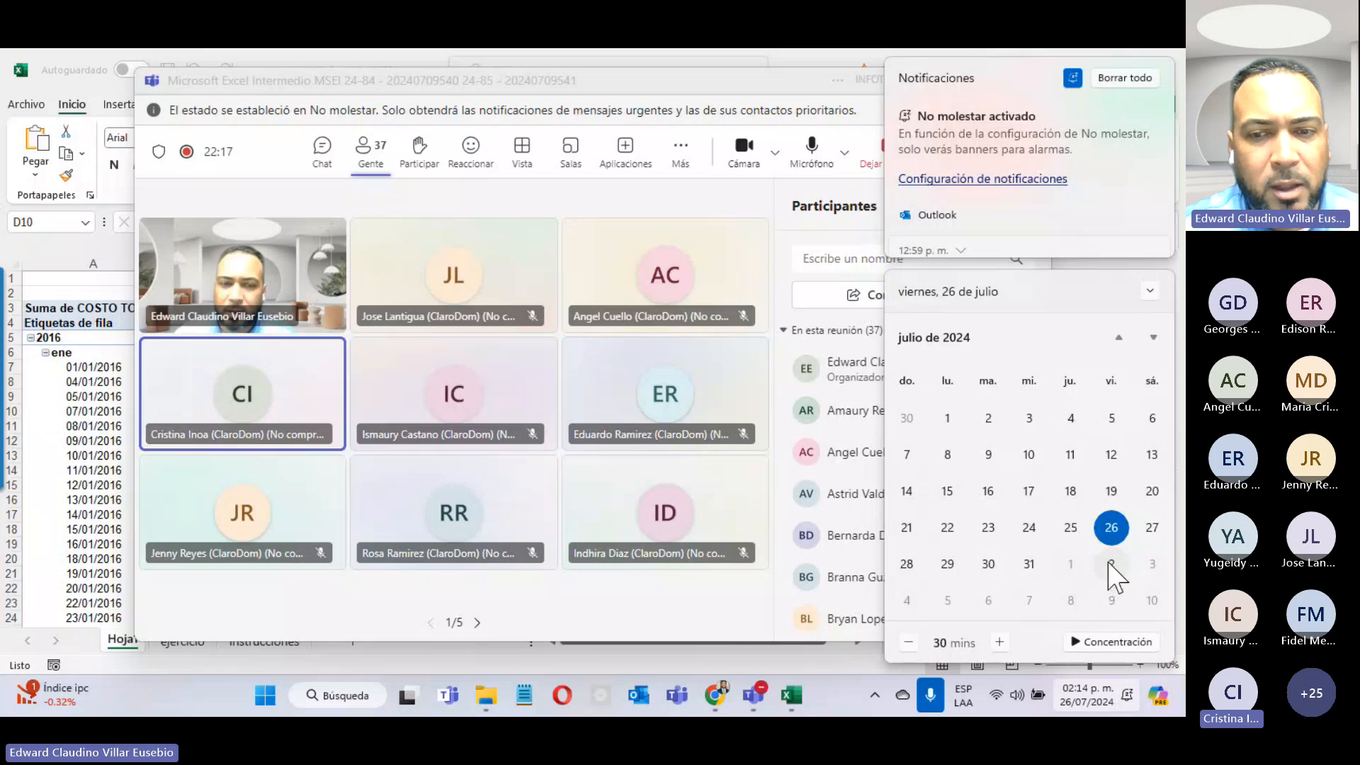
click(794, 704)
Step: Add a new blank sheet and start a function in D7, then cancel it
click(368, 641)
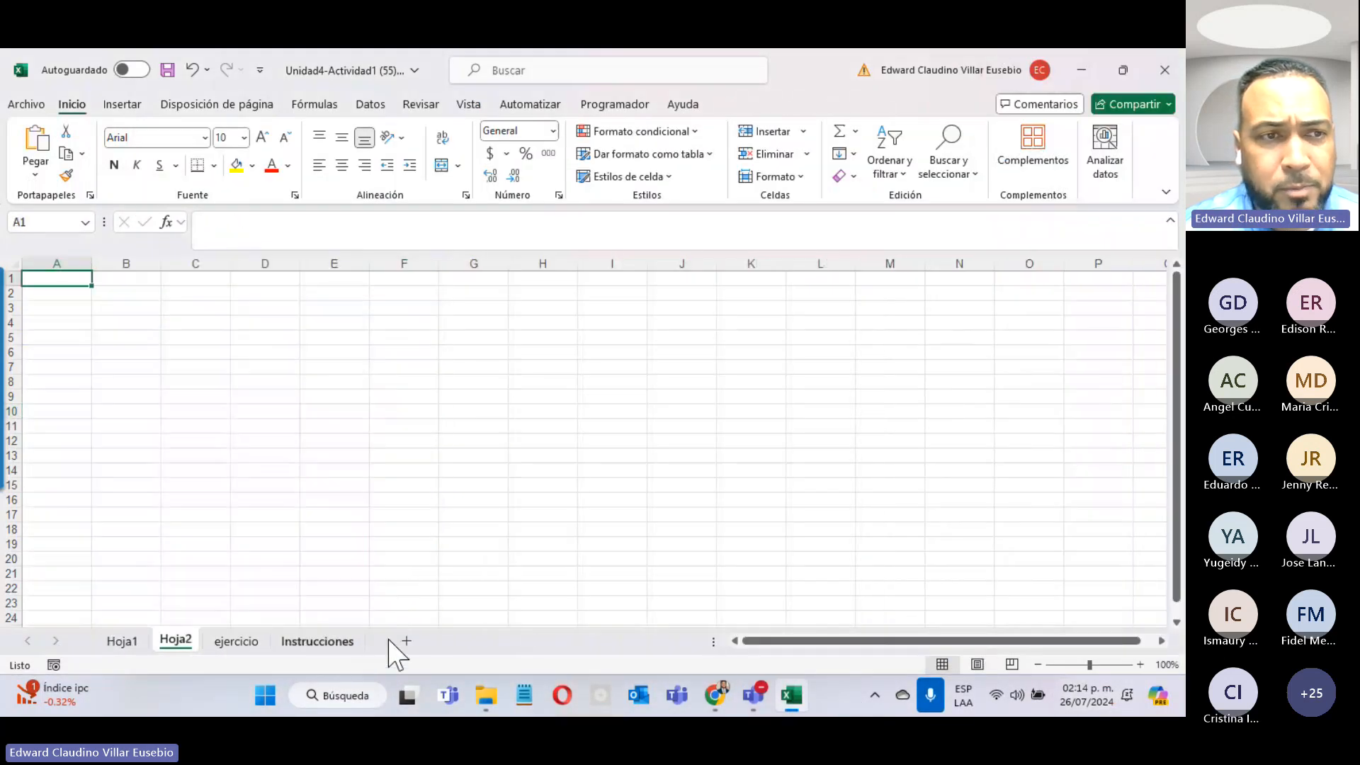
click(285, 365)
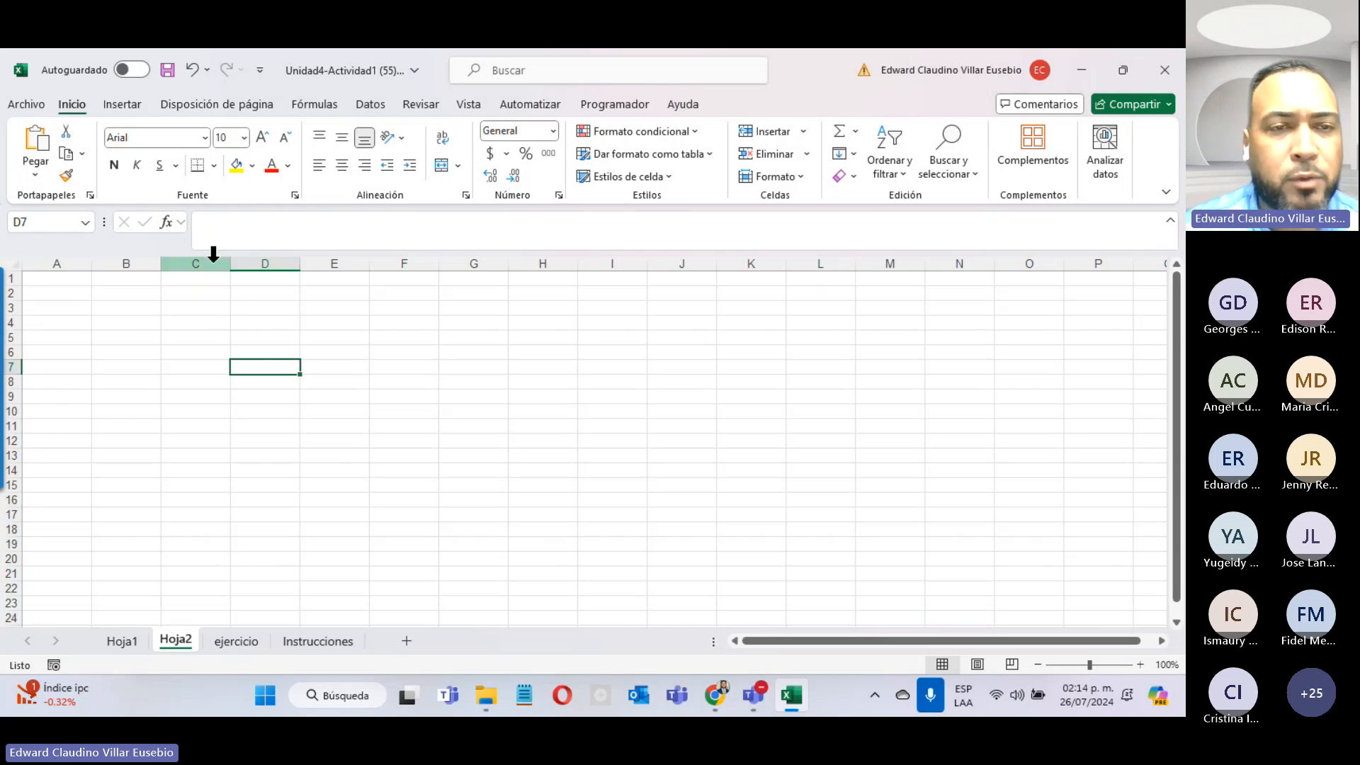
click(167, 223)
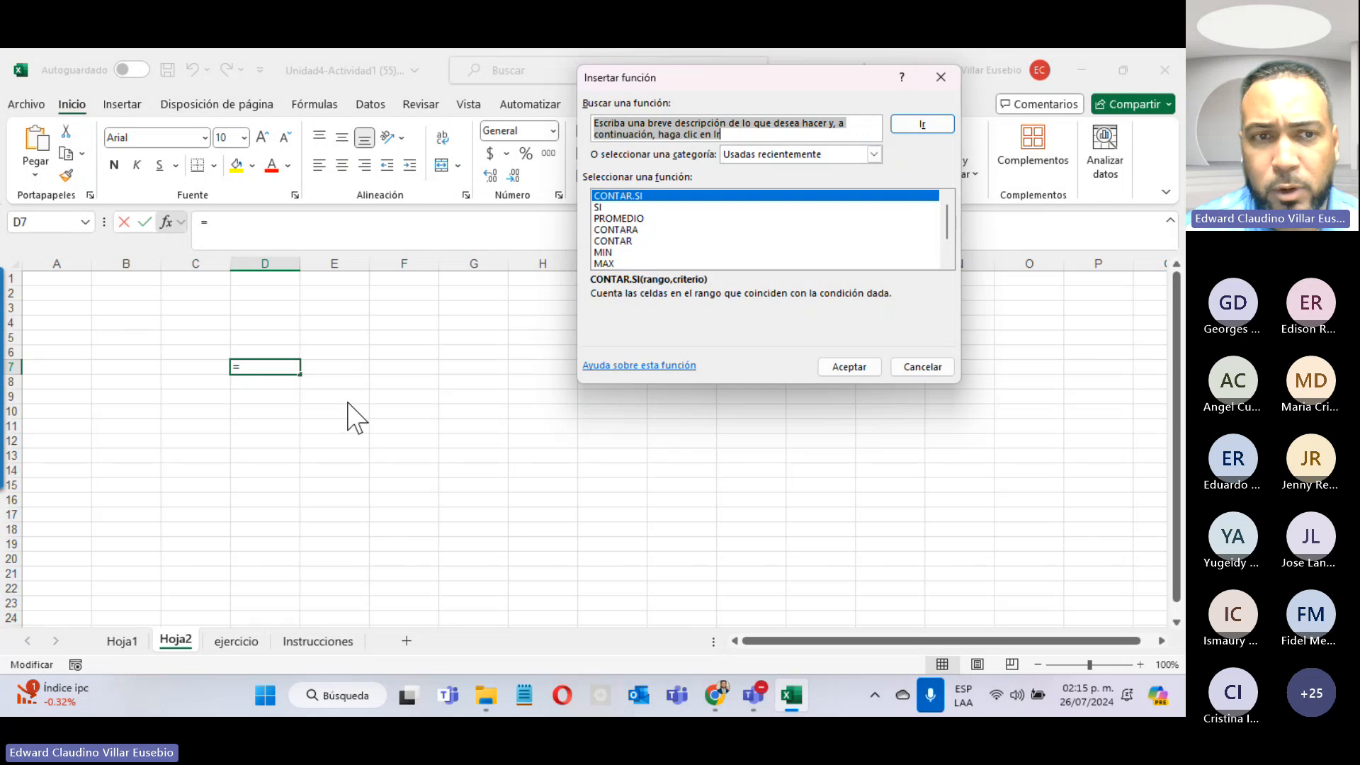
key(Escape)
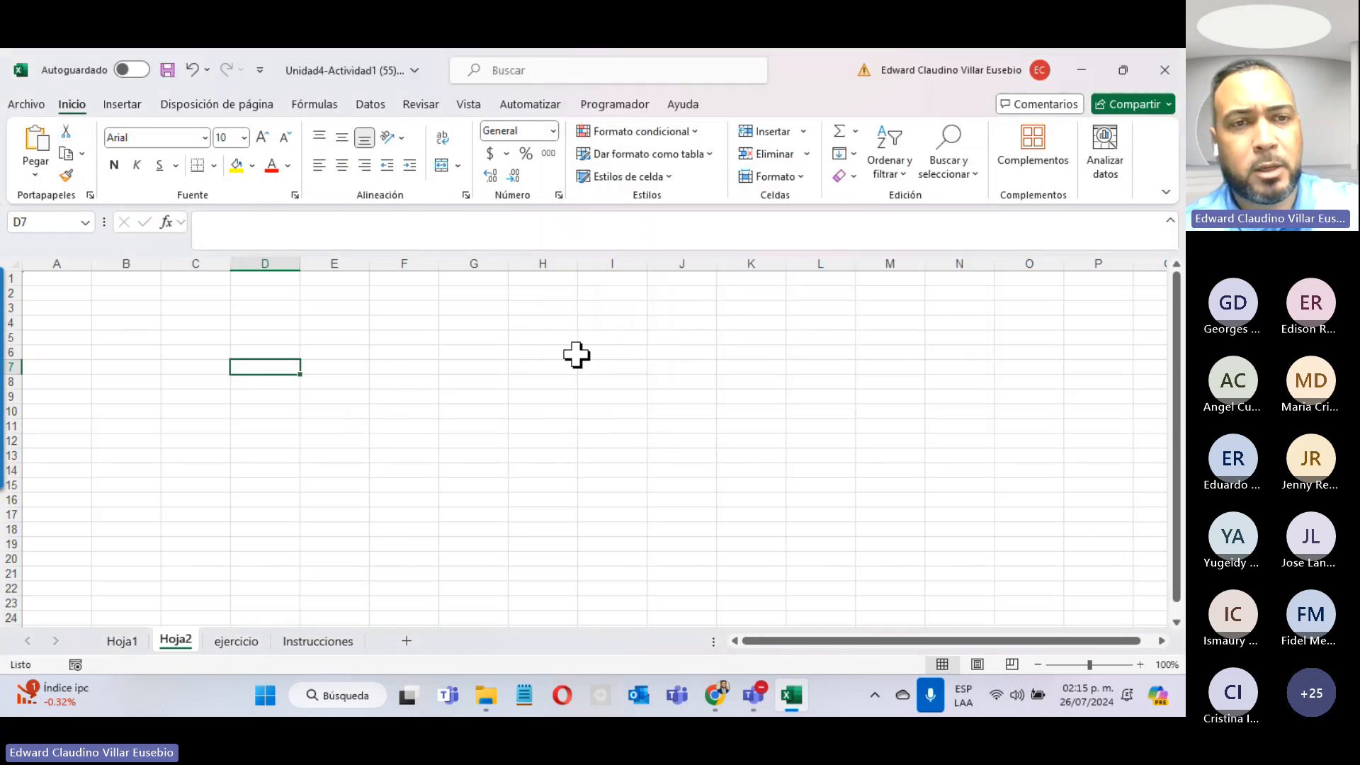
click(425, 382)
click(328, 381)
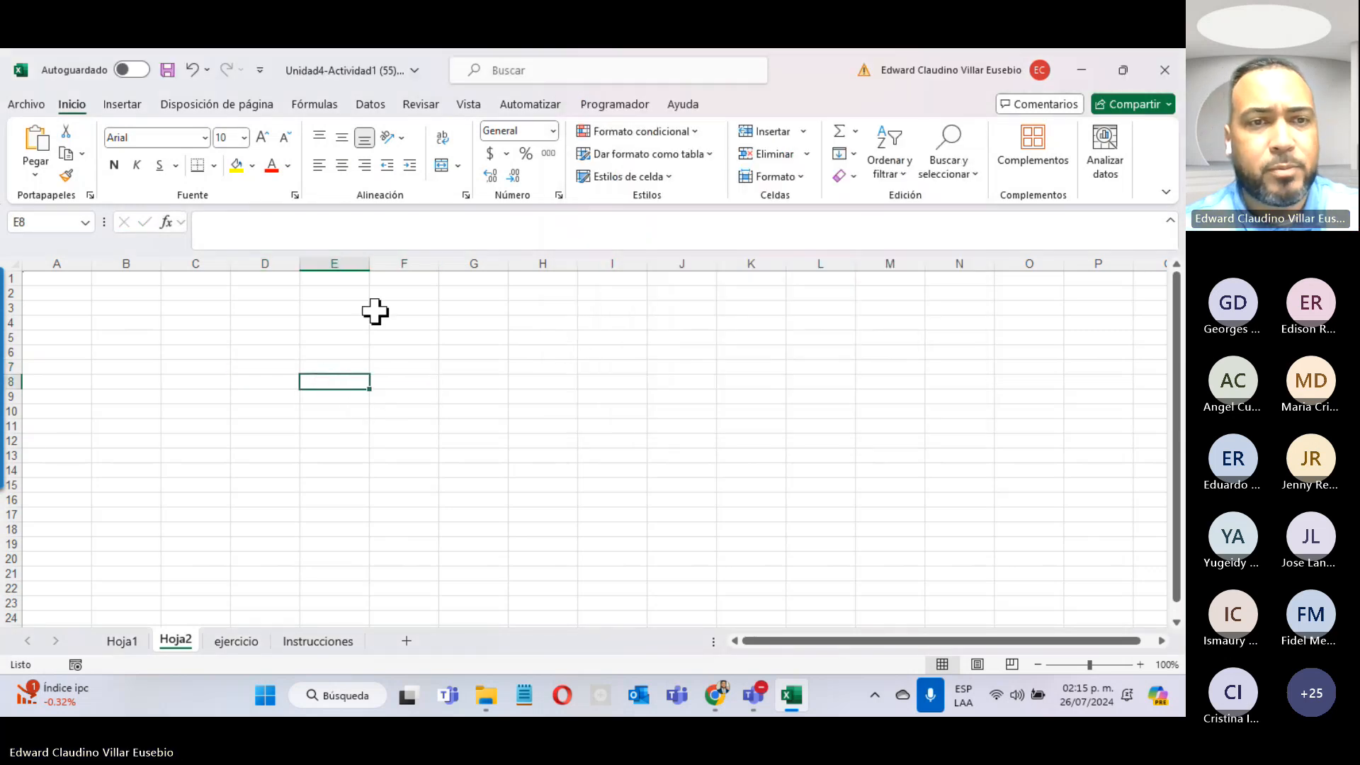
click(257, 394)
Step: Enter 10 in F9 and 20 in F10, then begin a function in F11
click(388, 399)
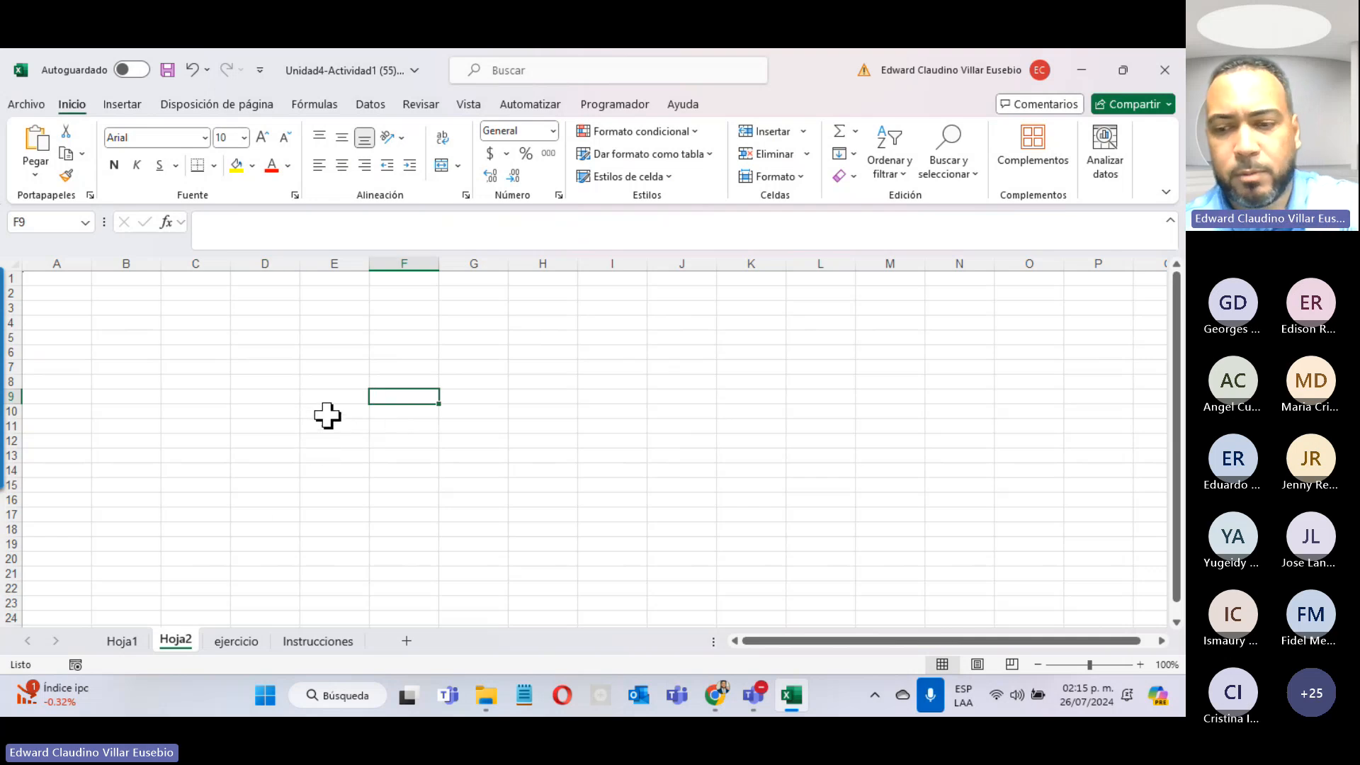
text(10)
key(Return)
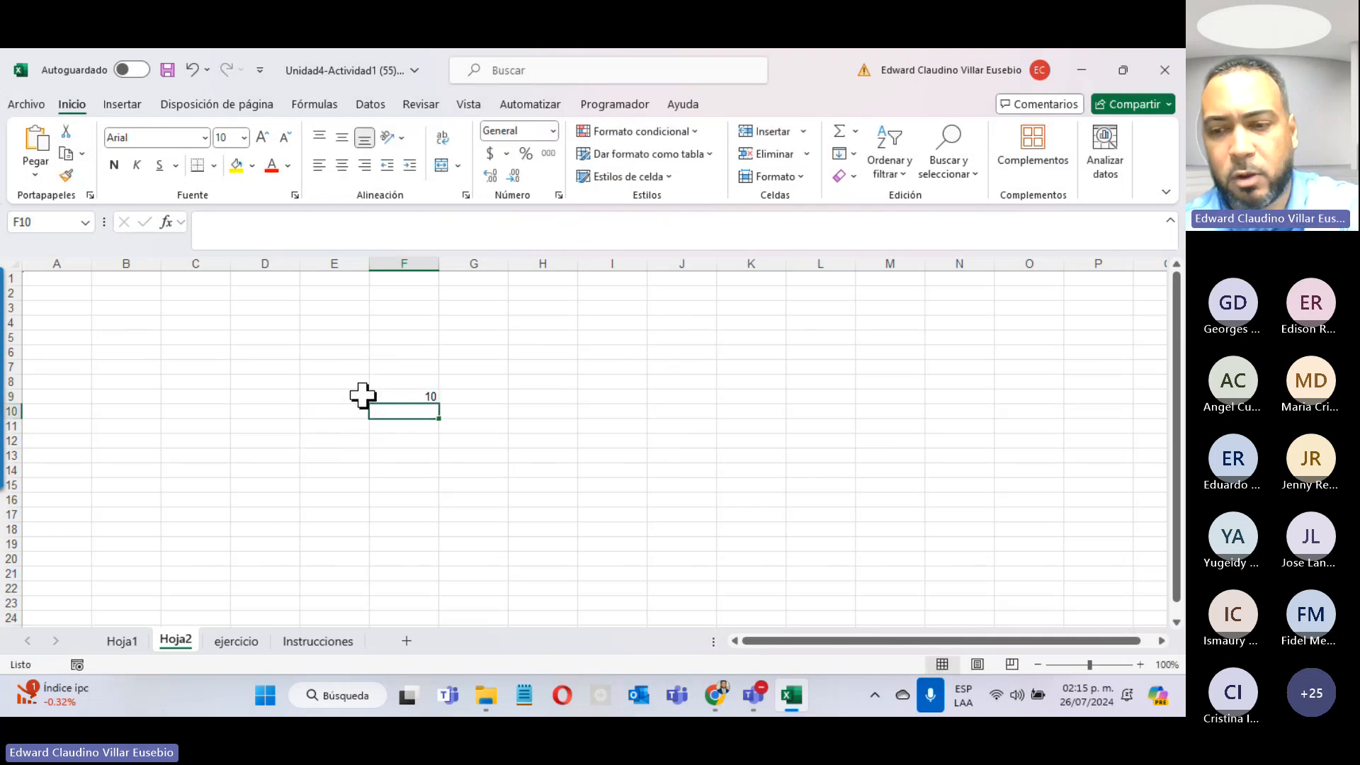
text(20)
key(Return)
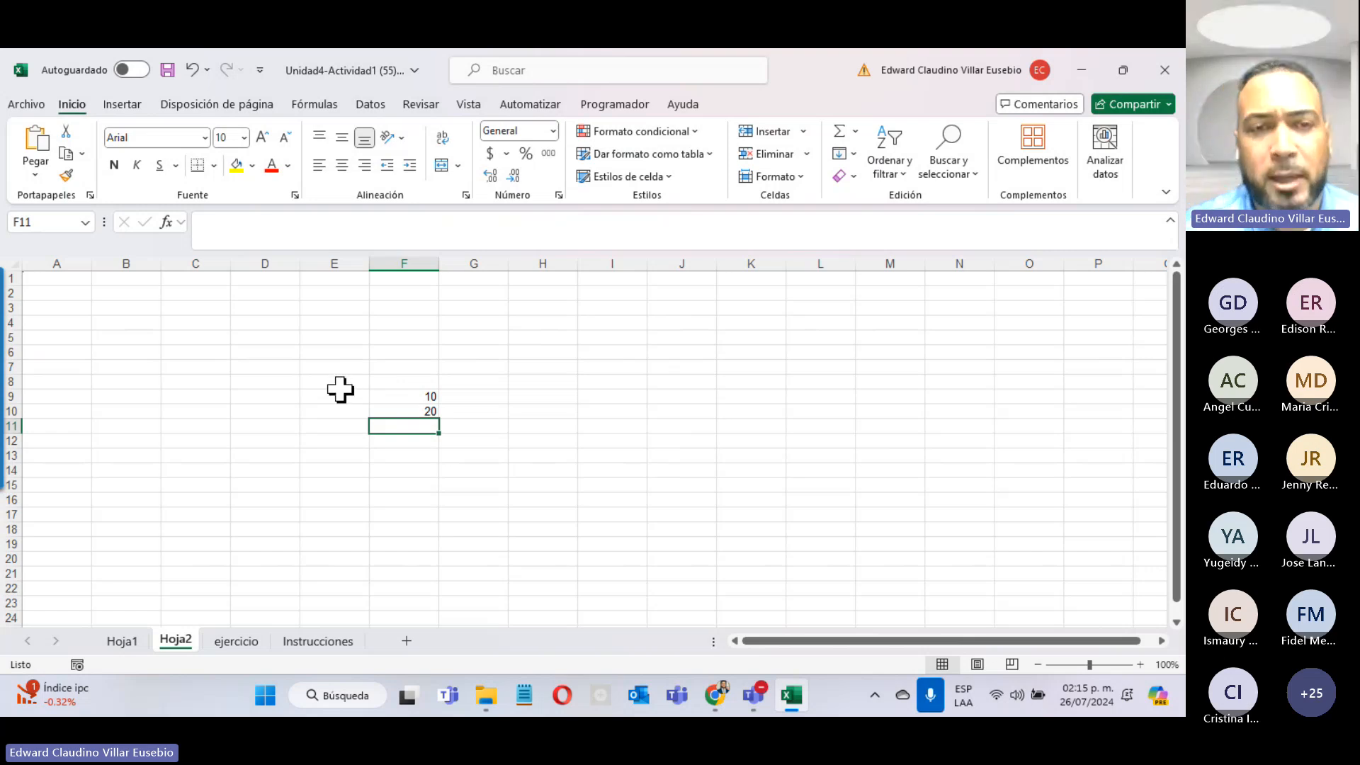
click(163, 221)
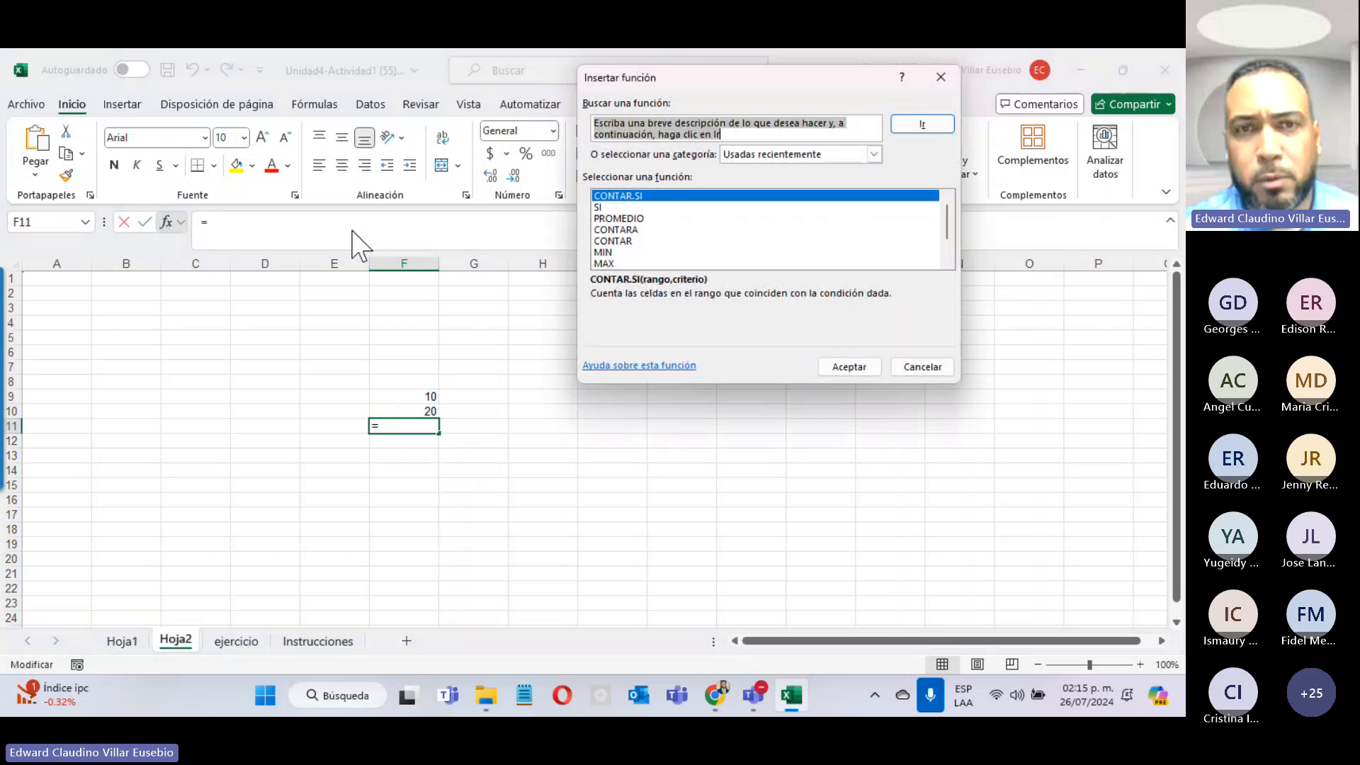
Step: Make F11 average F9:F10 with PROMEDIO, showing 15
click(623, 219)
click(833, 364)
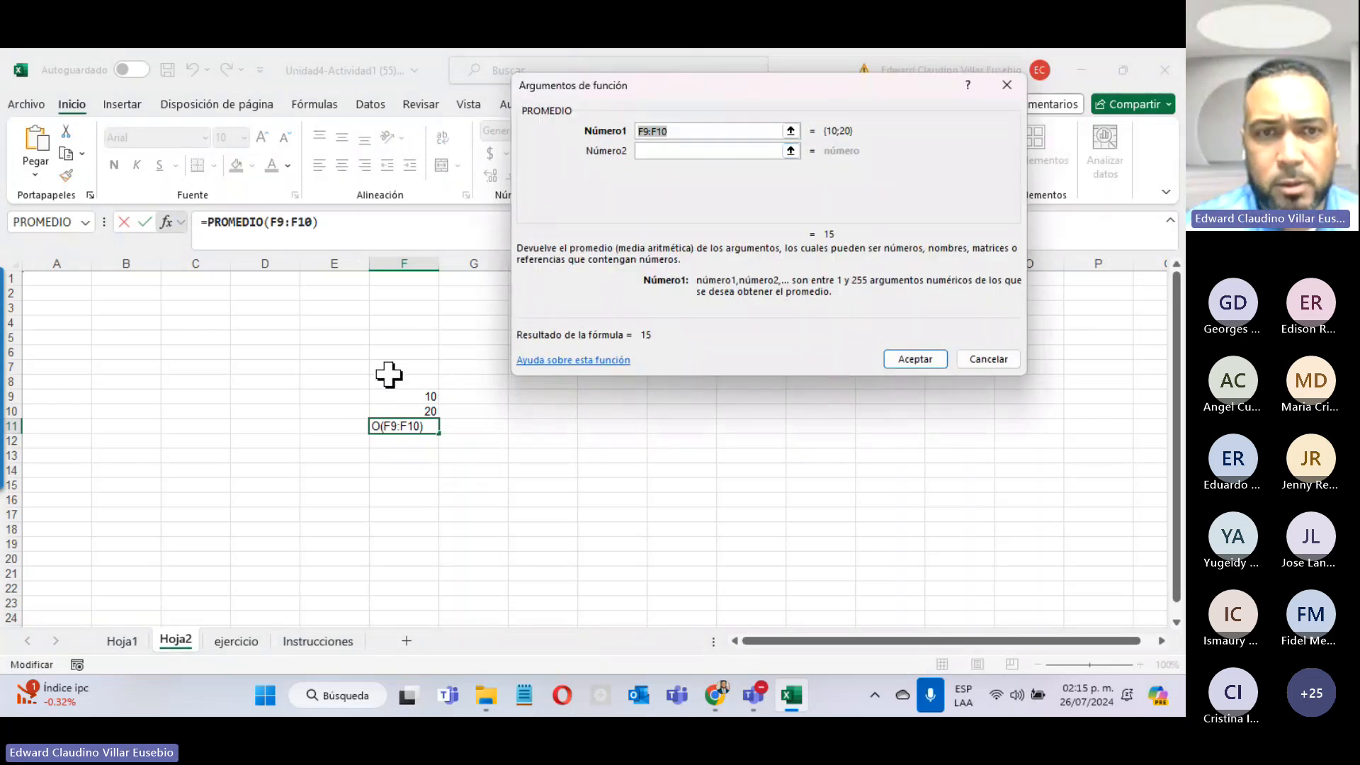
drag(395, 398, 402, 406)
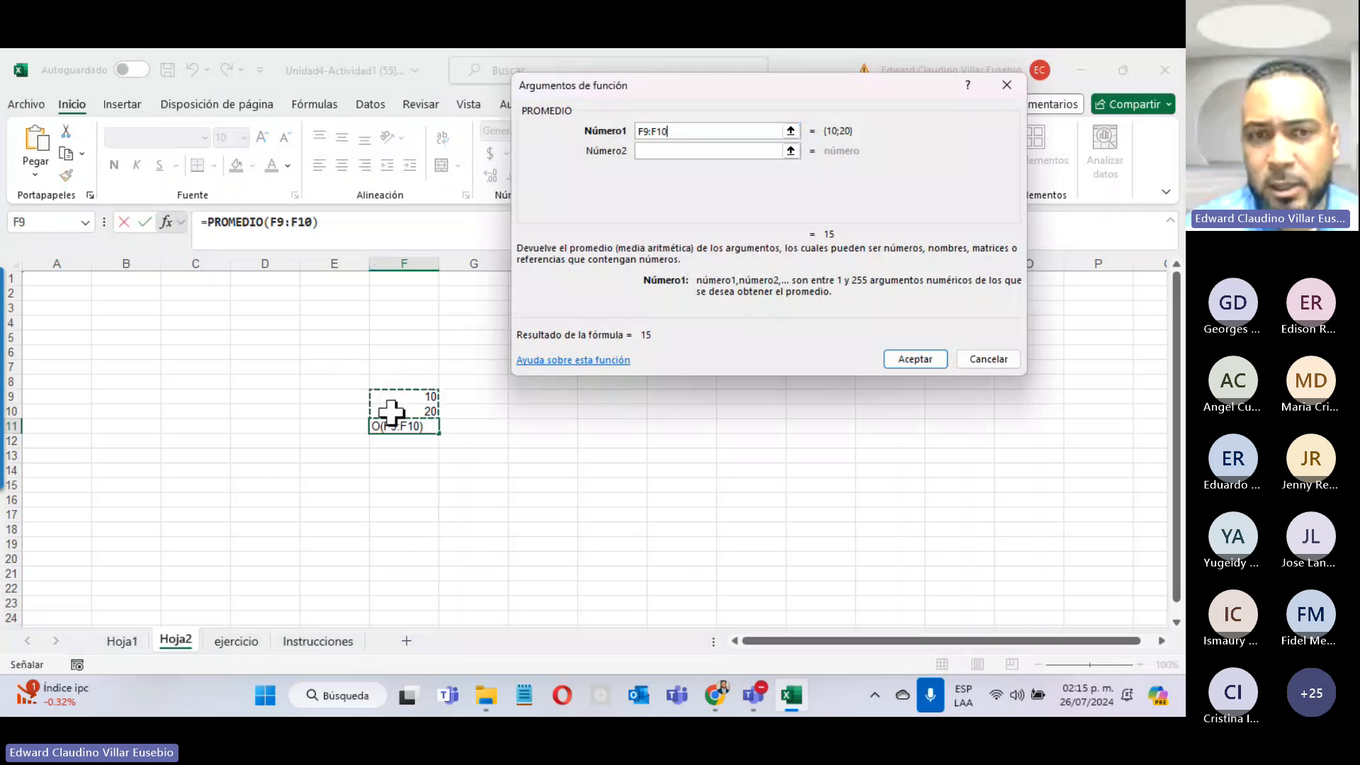
click(907, 354)
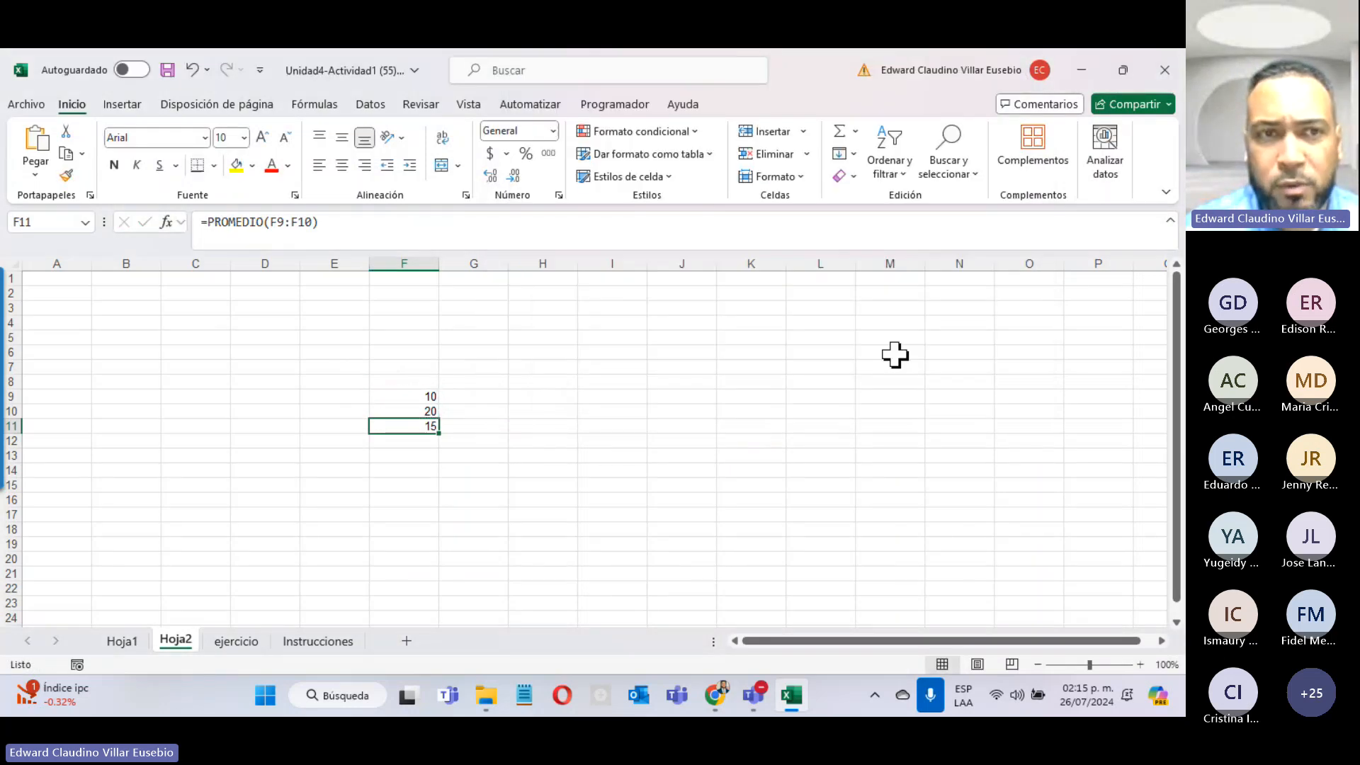
click(287, 224)
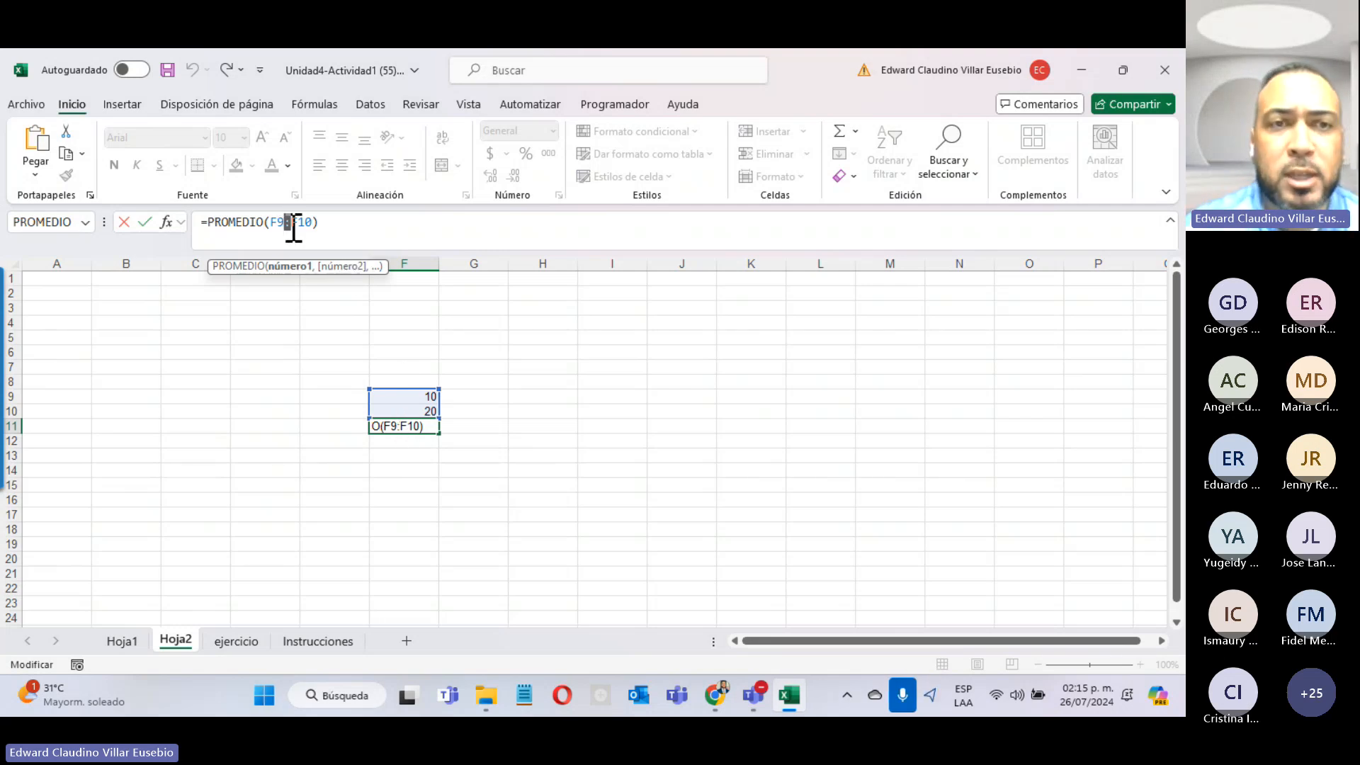
click(513, 354)
Step: Enter 20 in cell H9
click(471, 427)
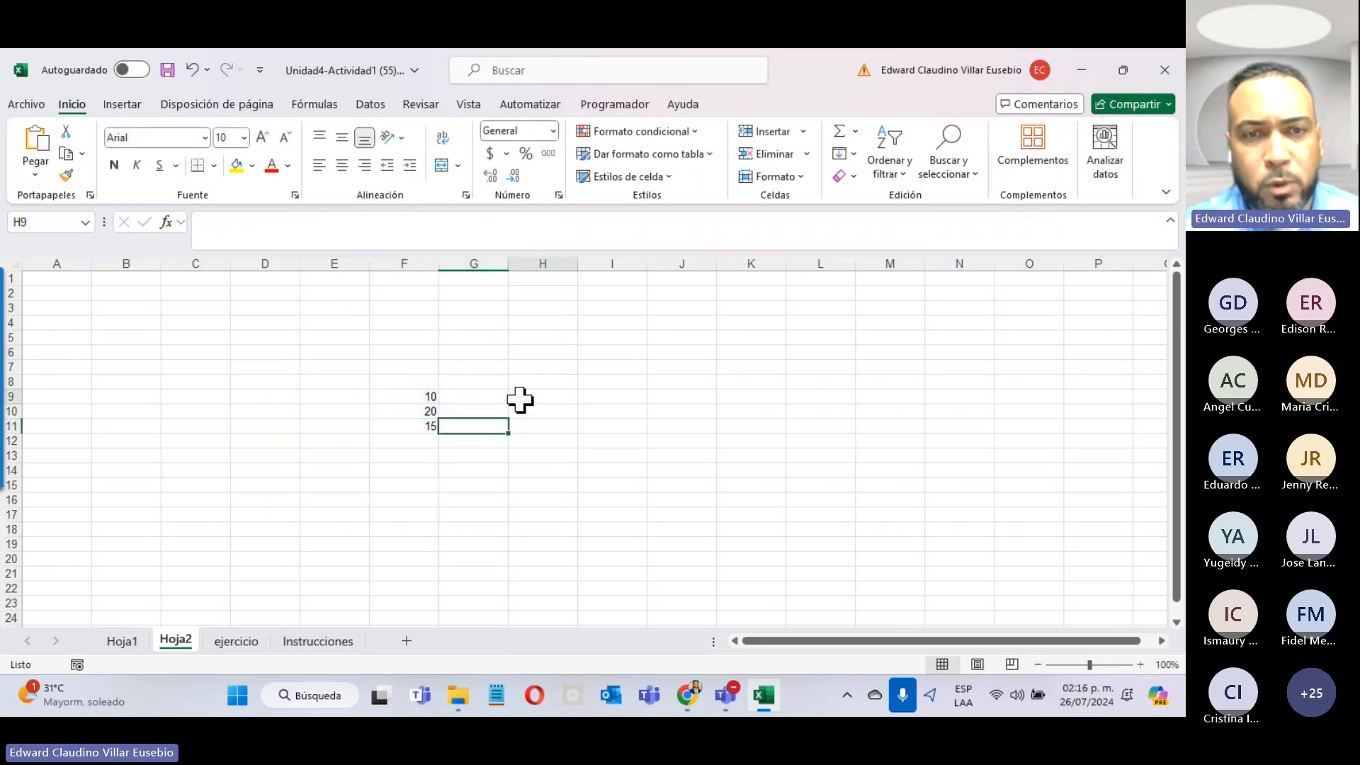
click(520, 397)
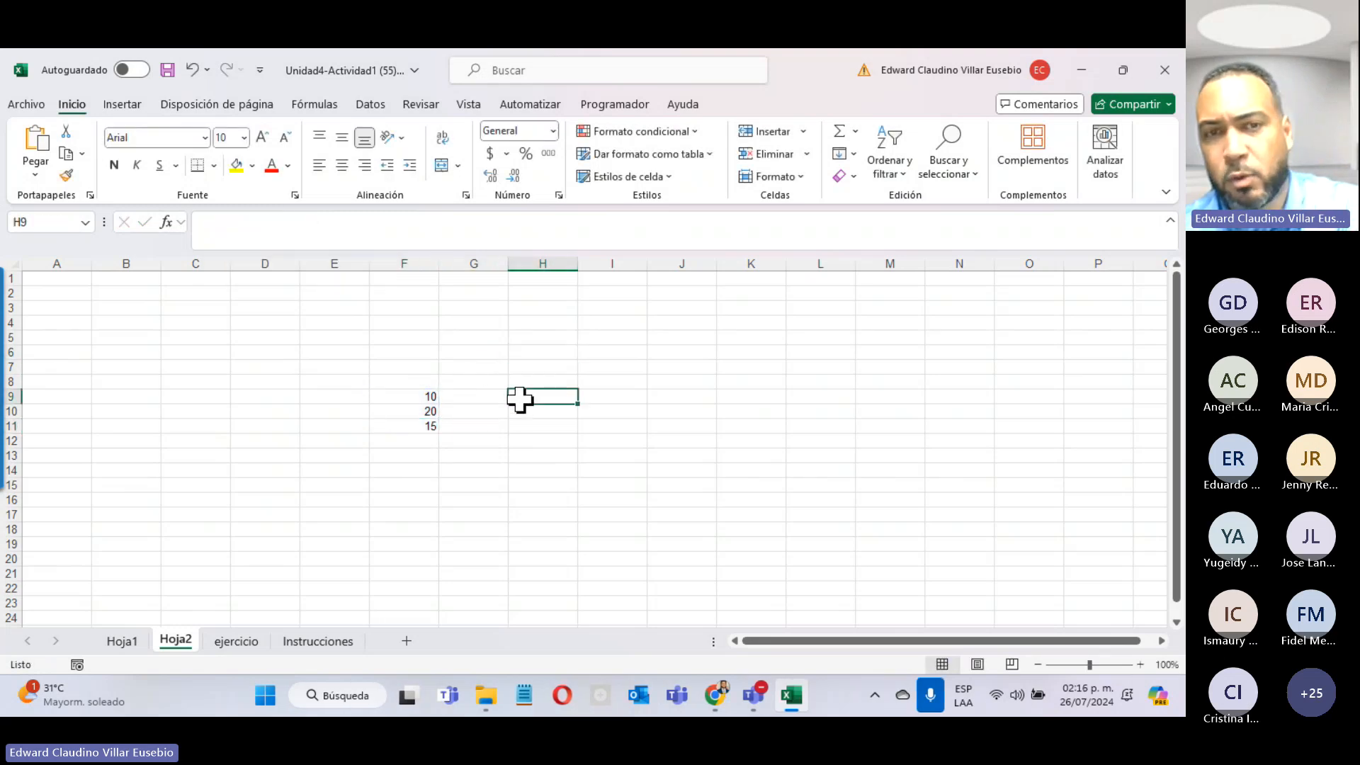
text(20)
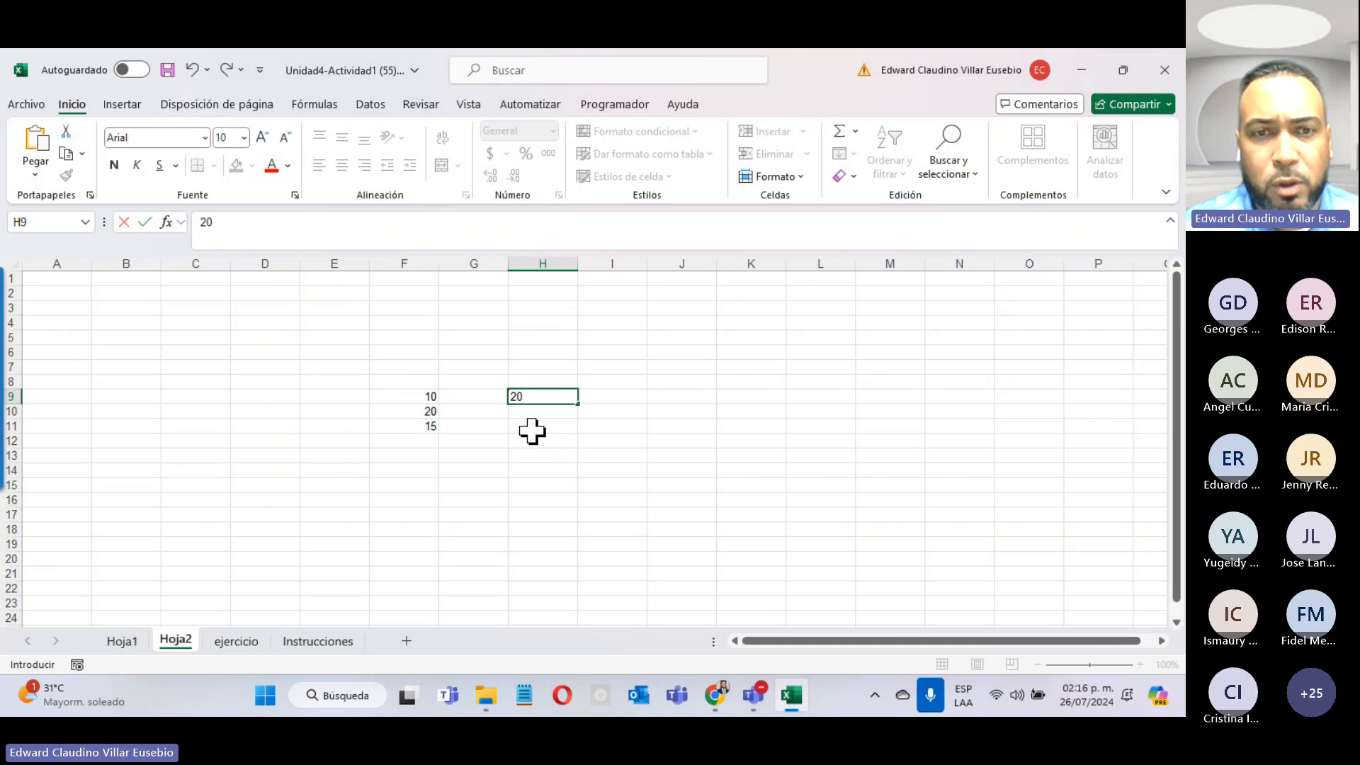
click(532, 431)
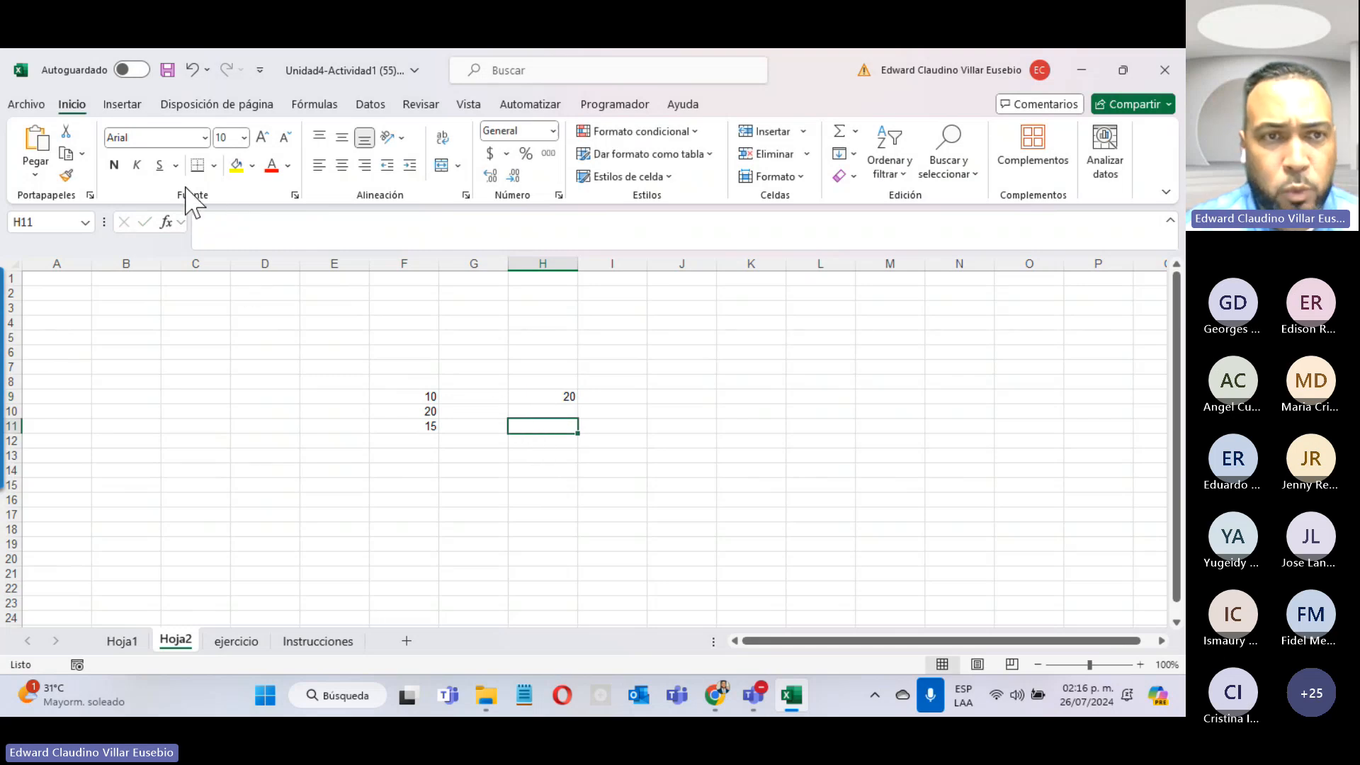
Step: Make H11 calculate =PROMEDIO(F9,H9), giving 15
click(165, 227)
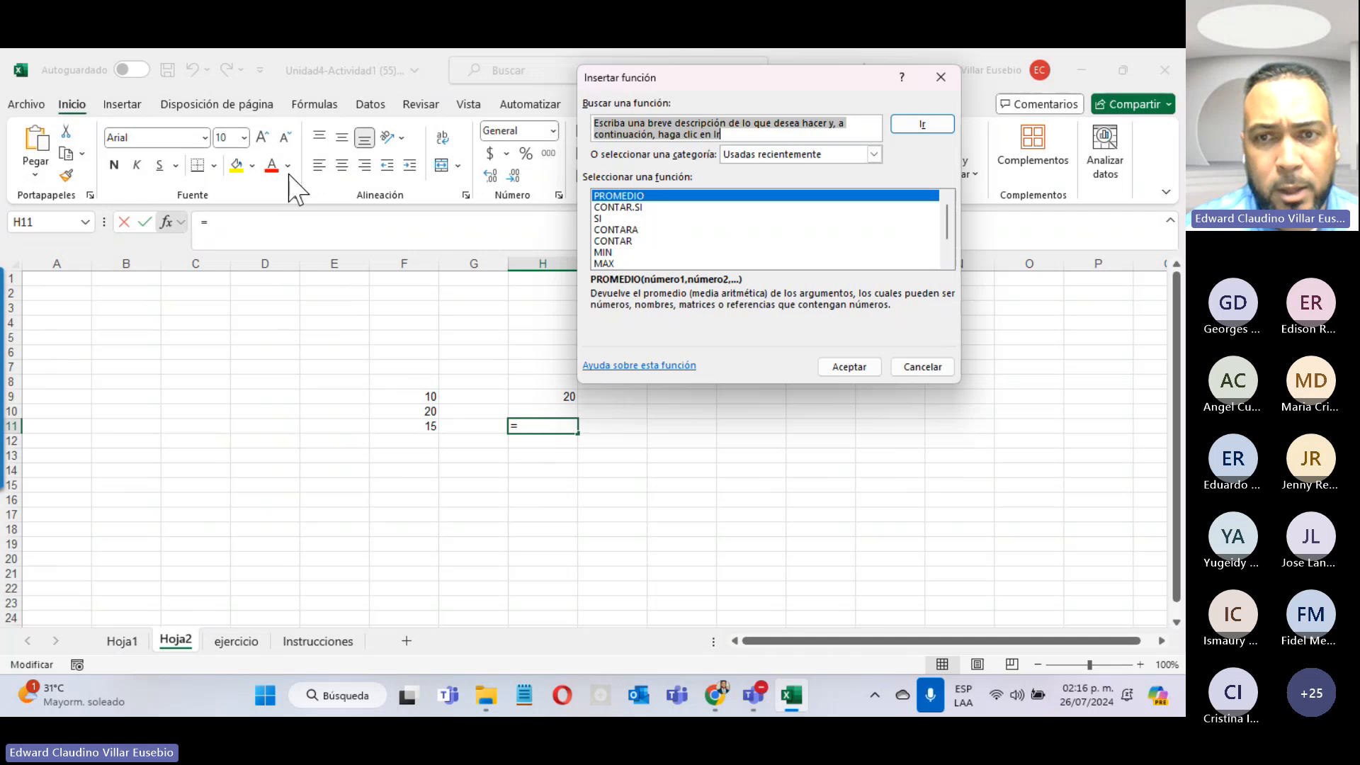
click(851, 367)
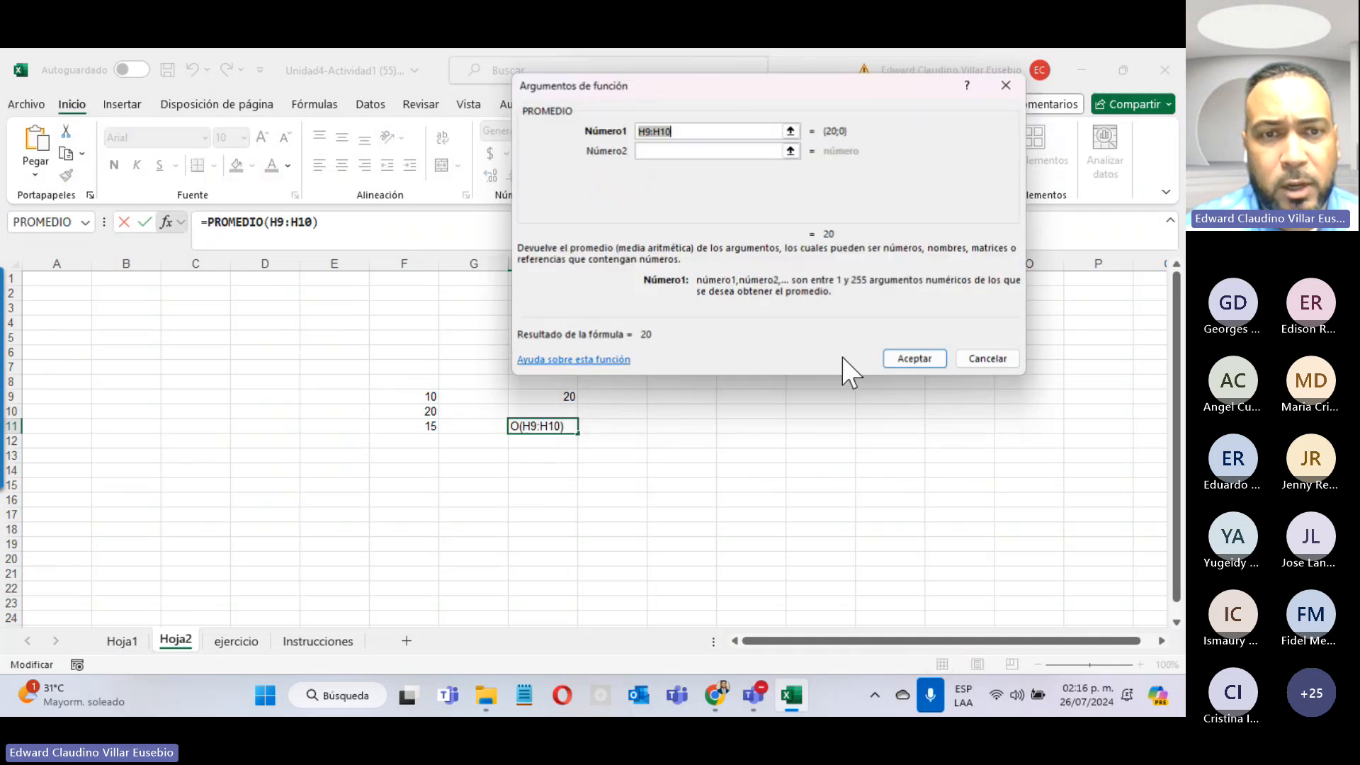
click(403, 399)
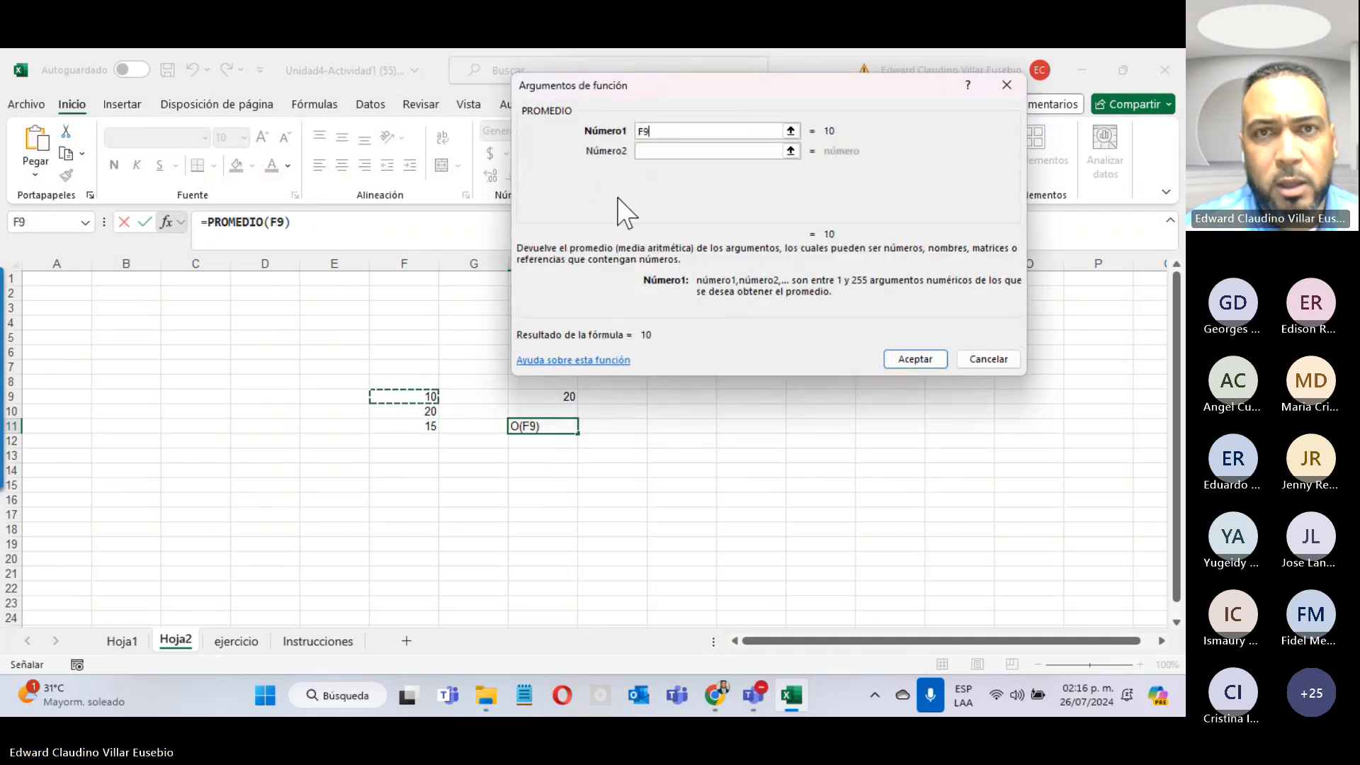
click(652, 151)
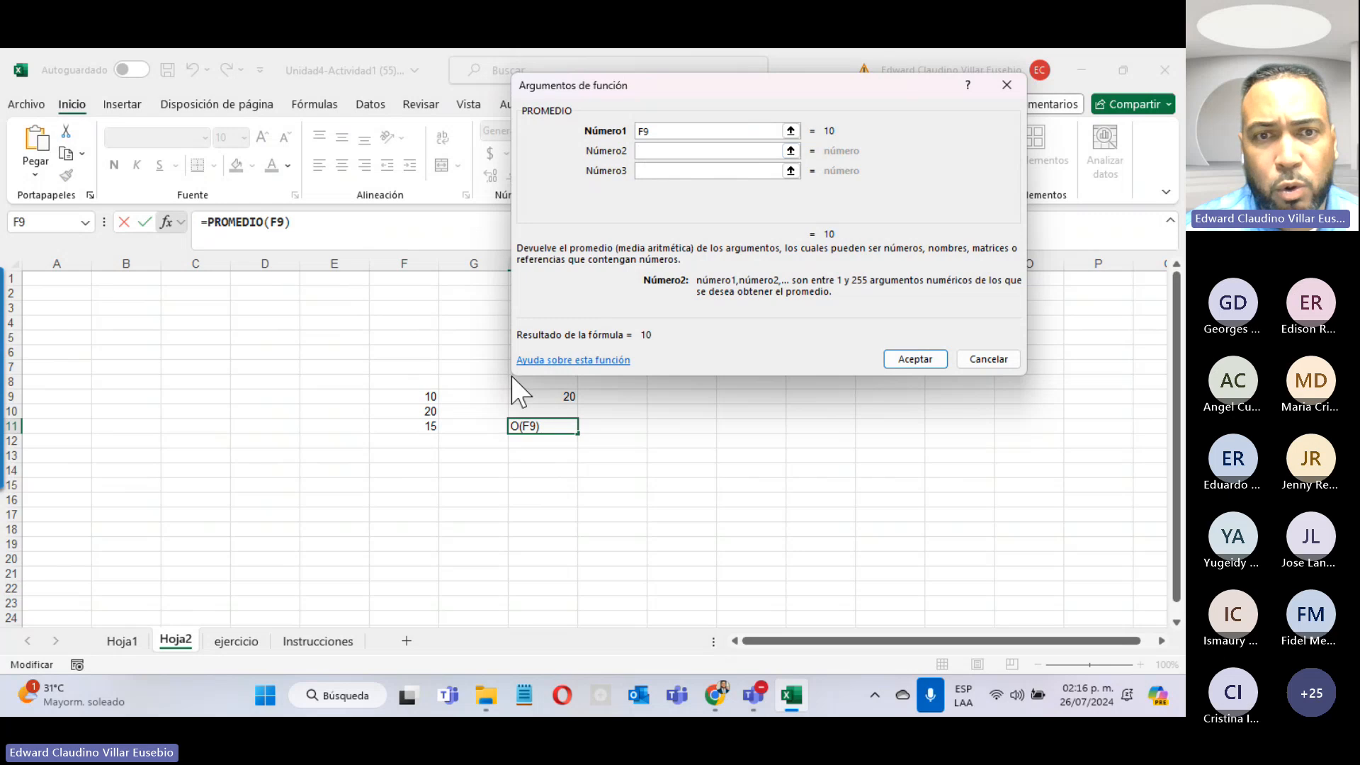
click(537, 398)
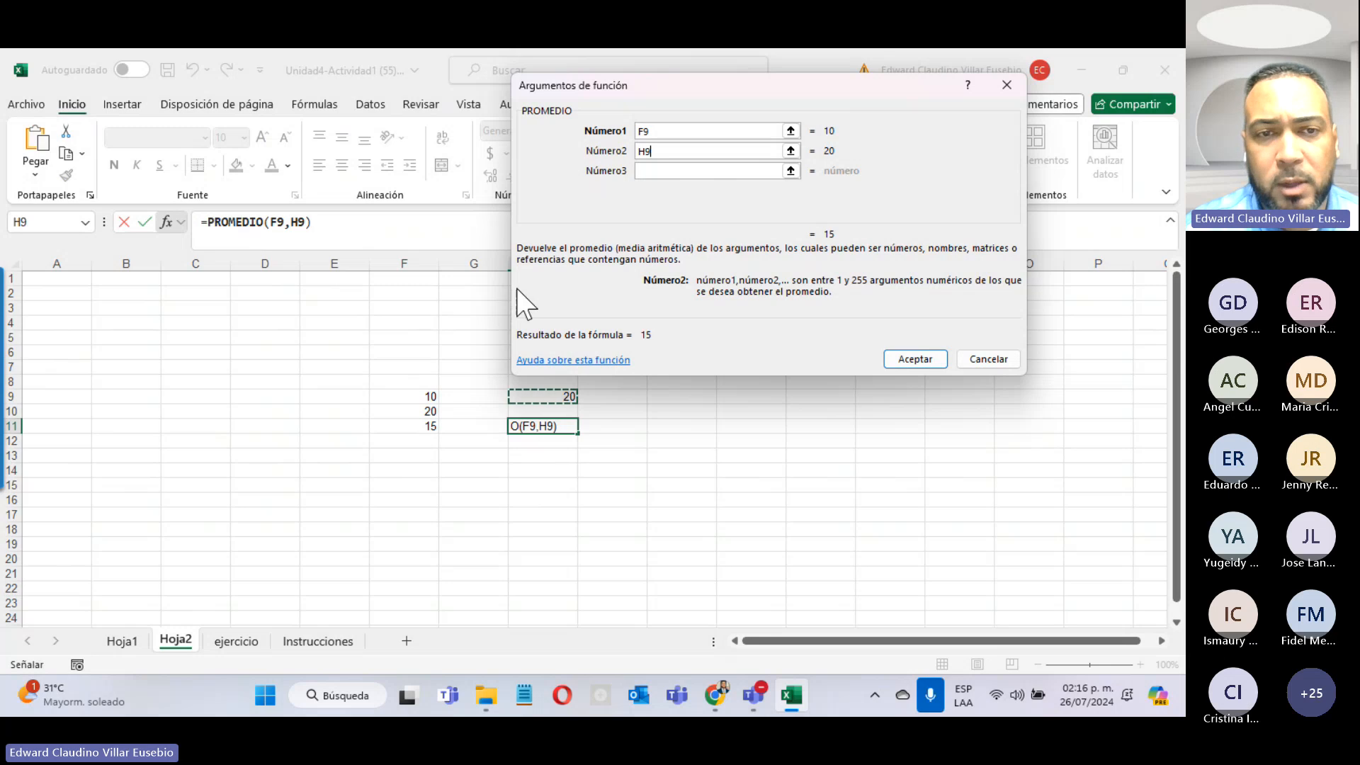
click(894, 357)
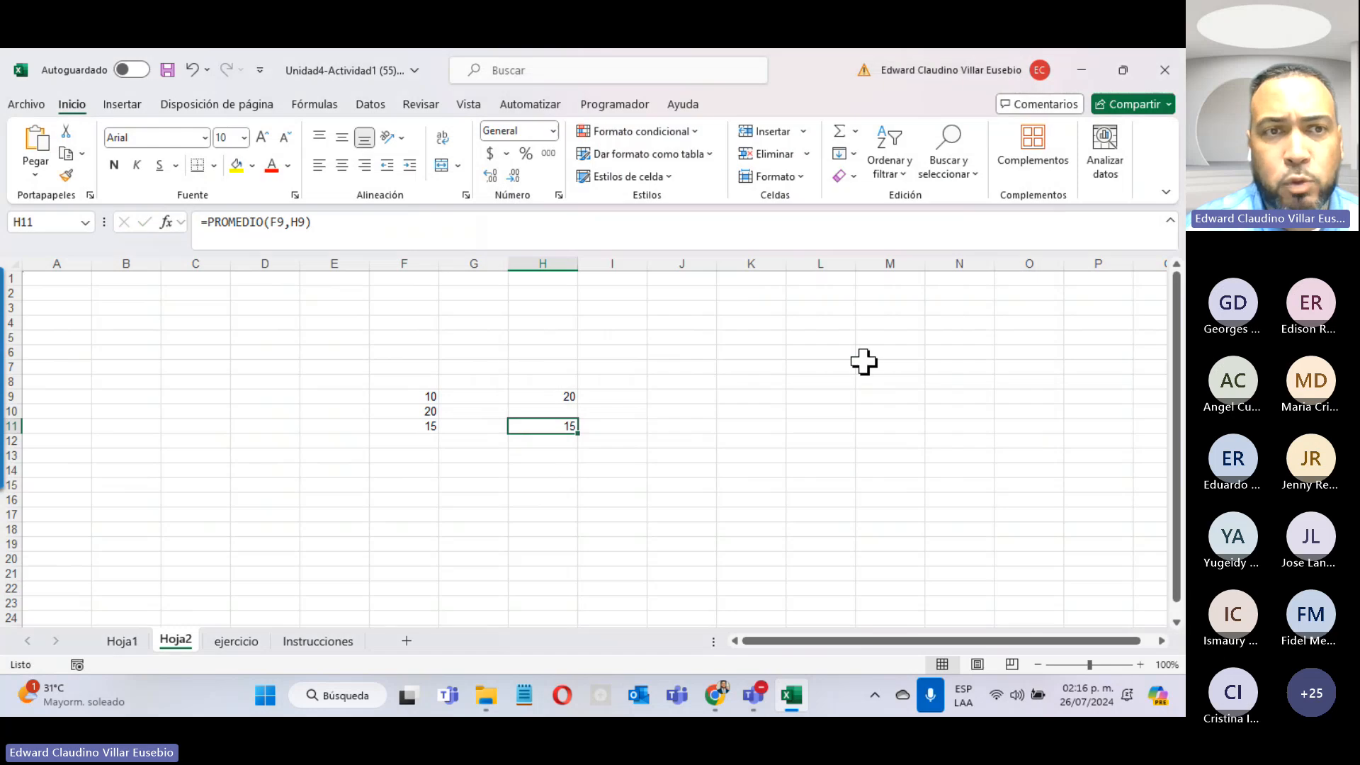
drag(207, 224, 338, 228)
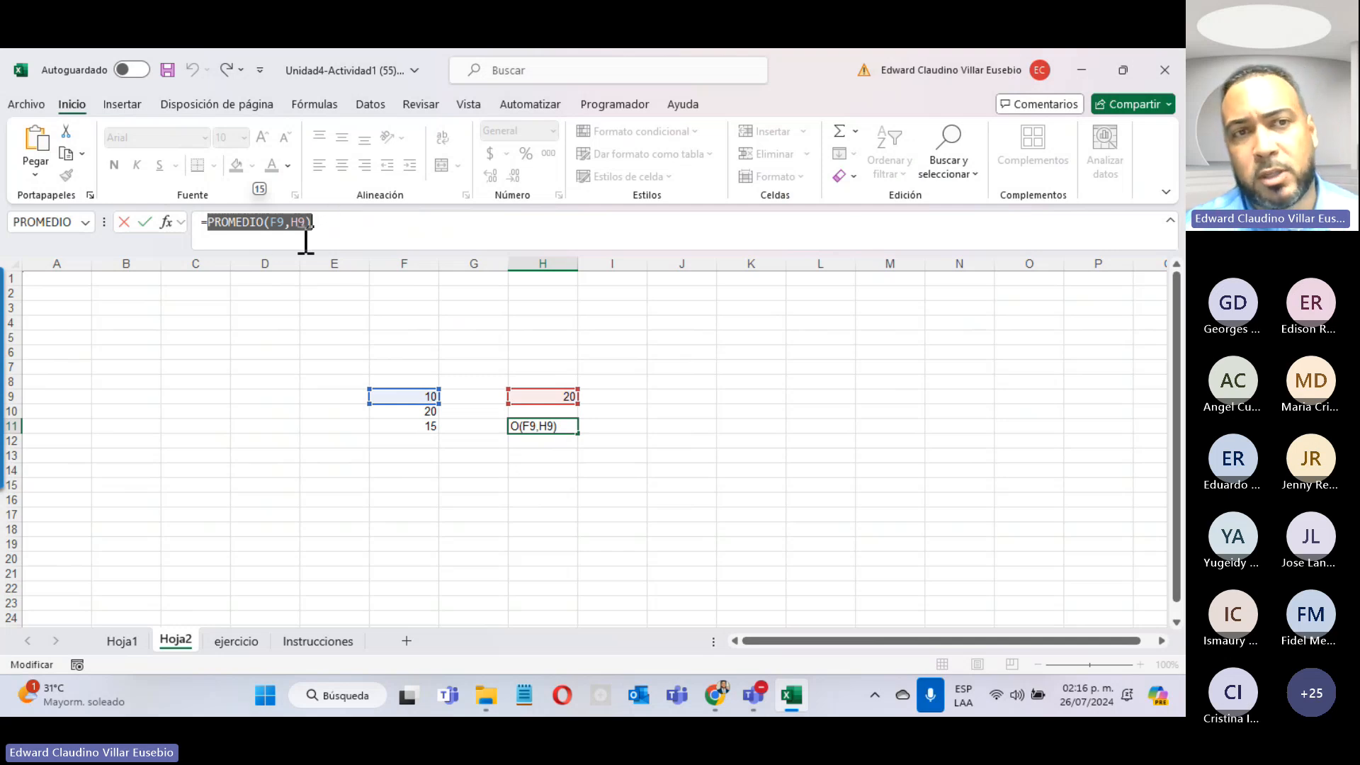
click(281, 224)
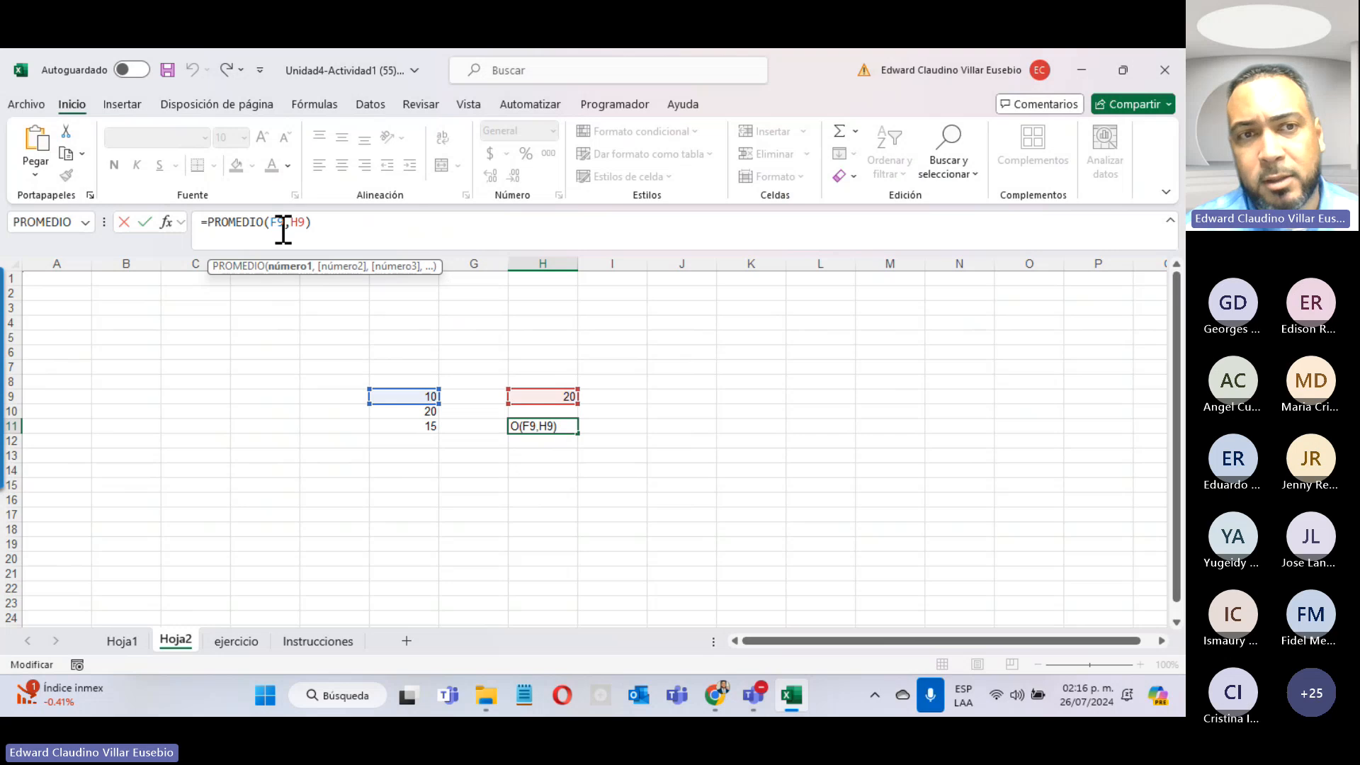
drag(285, 228, 279, 236)
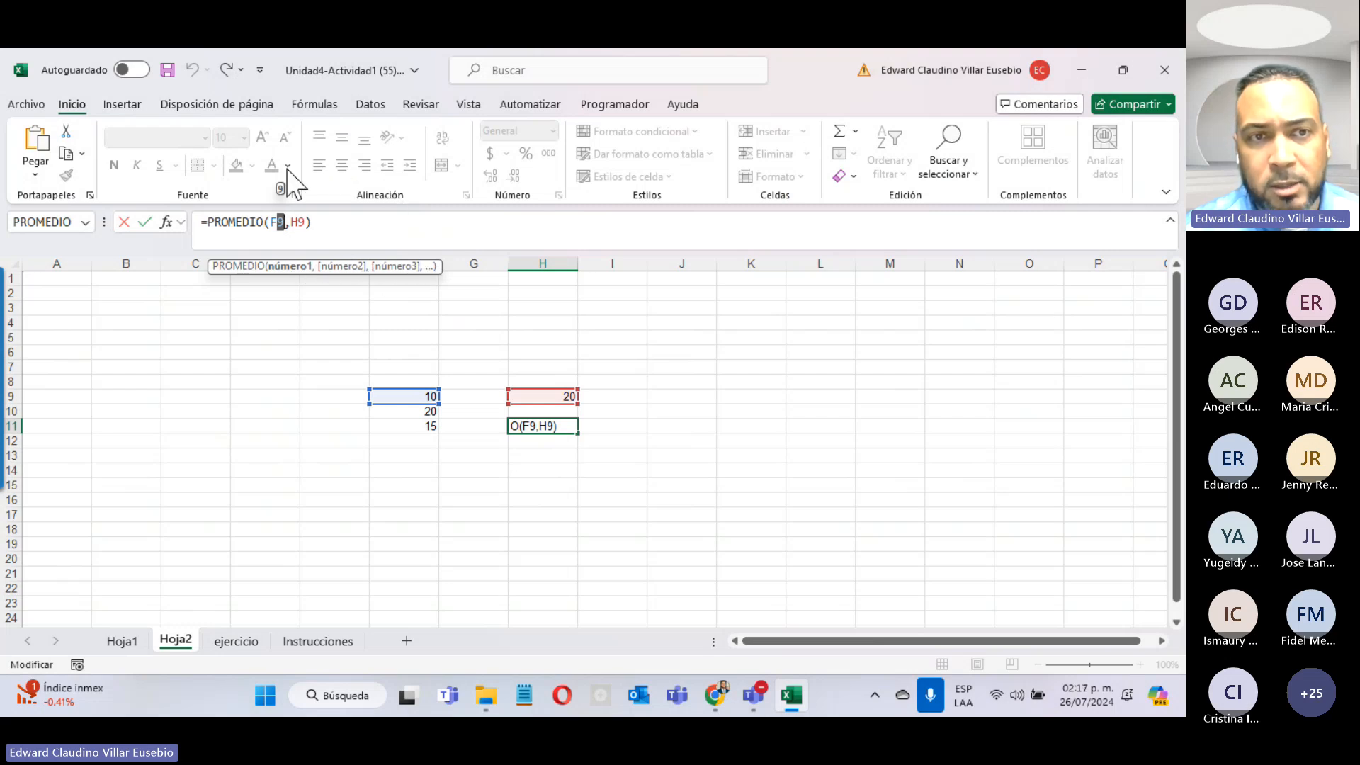
click(305, 221)
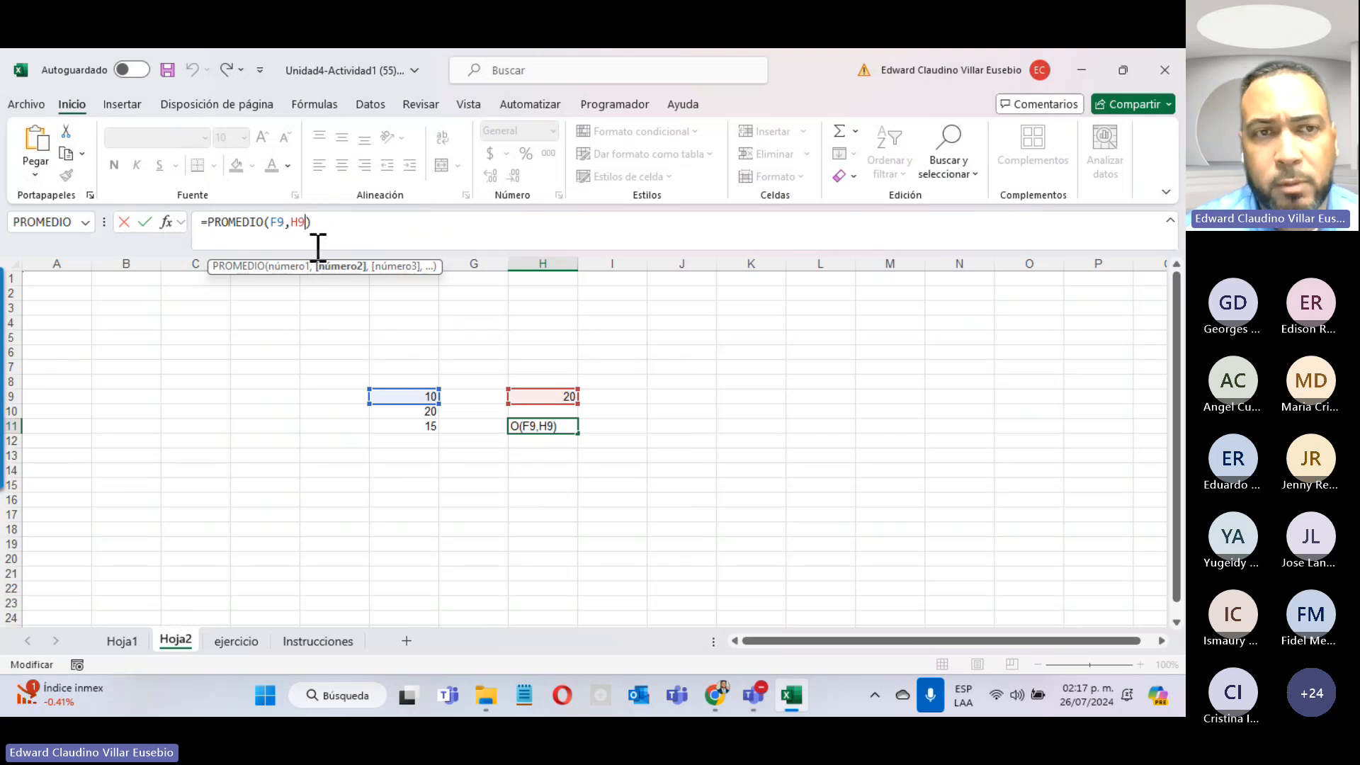
click(519, 325)
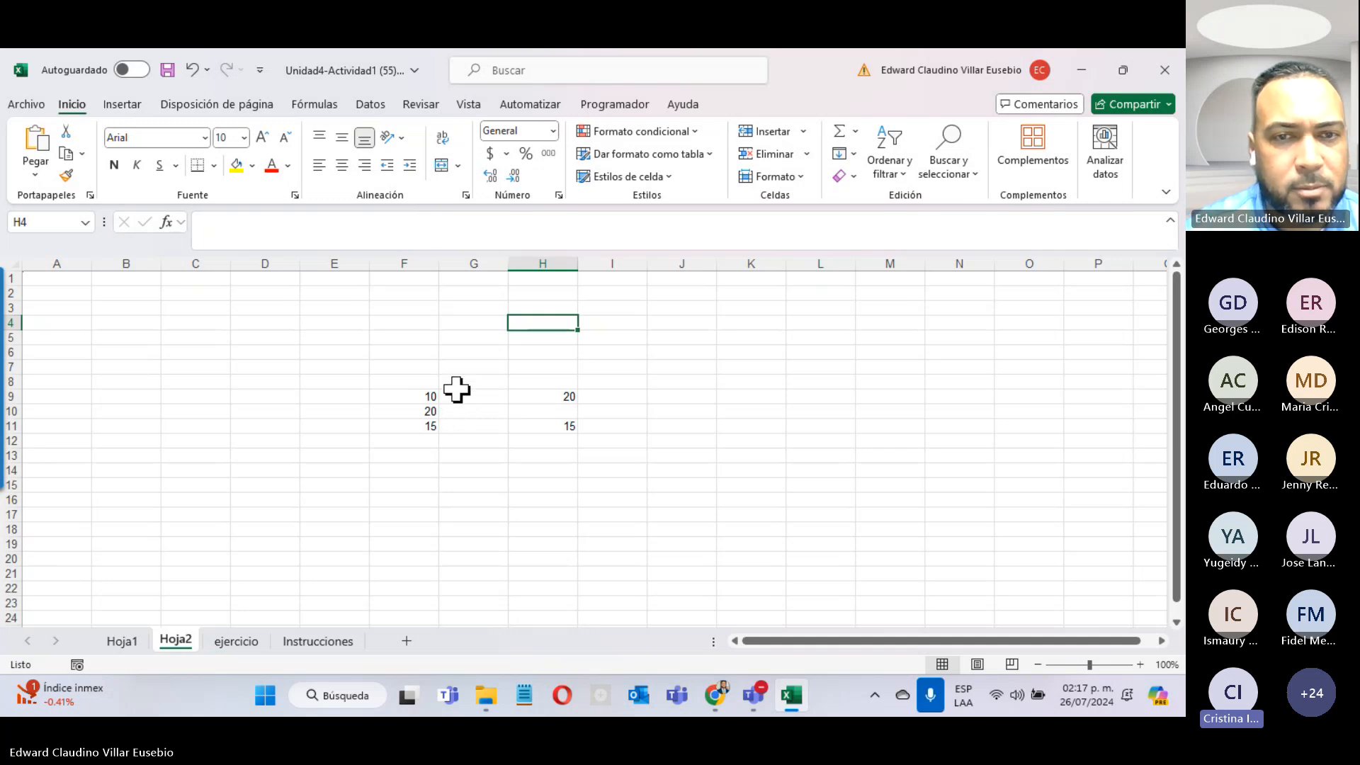
click(388, 395)
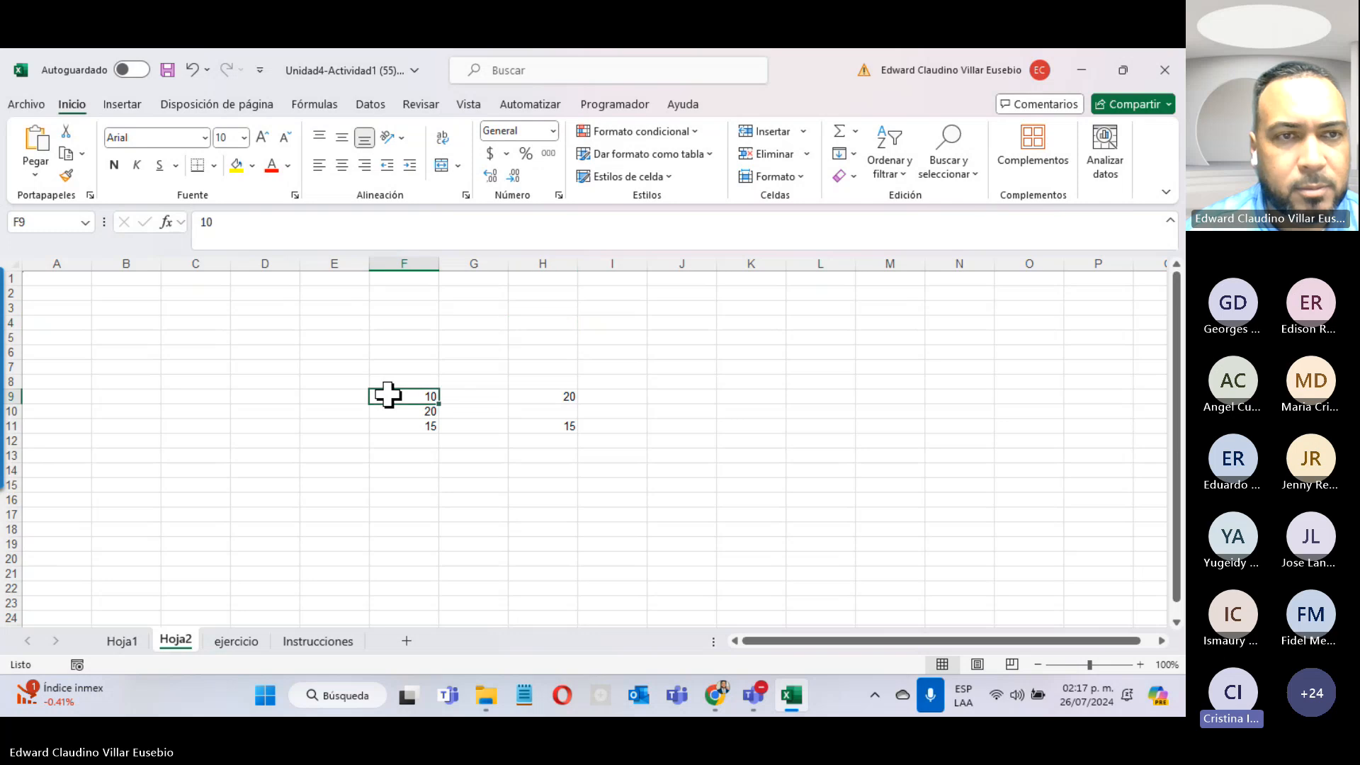
click(334, 223)
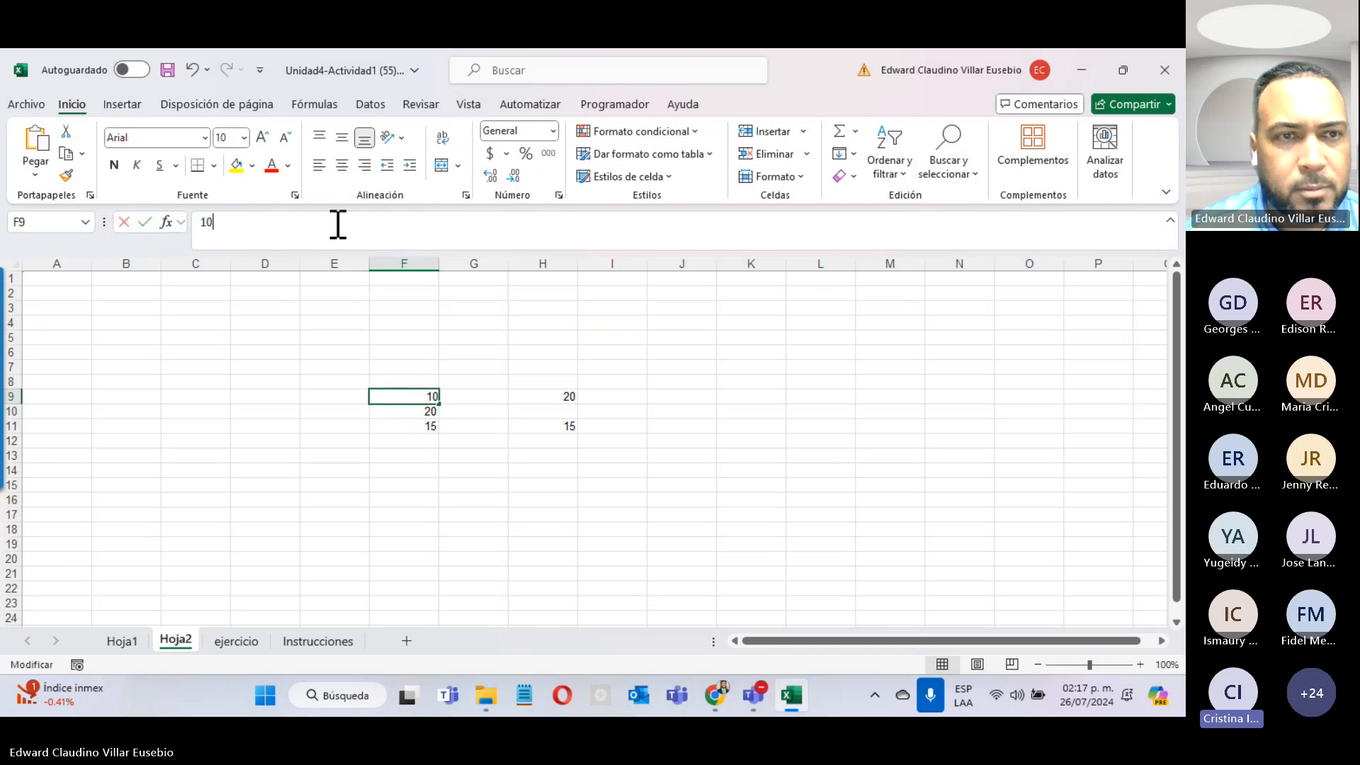
click(422, 429)
click(383, 227)
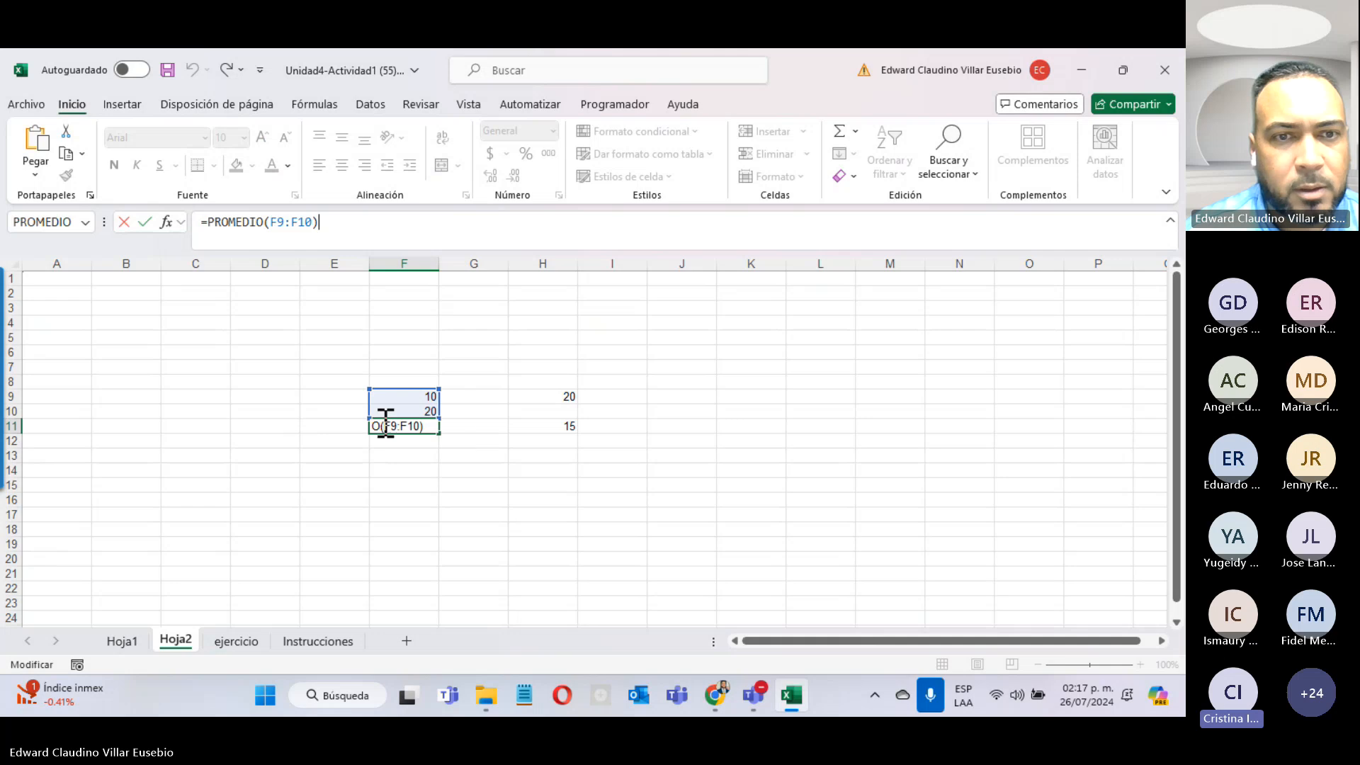
click(233, 385)
double_click(413, 426)
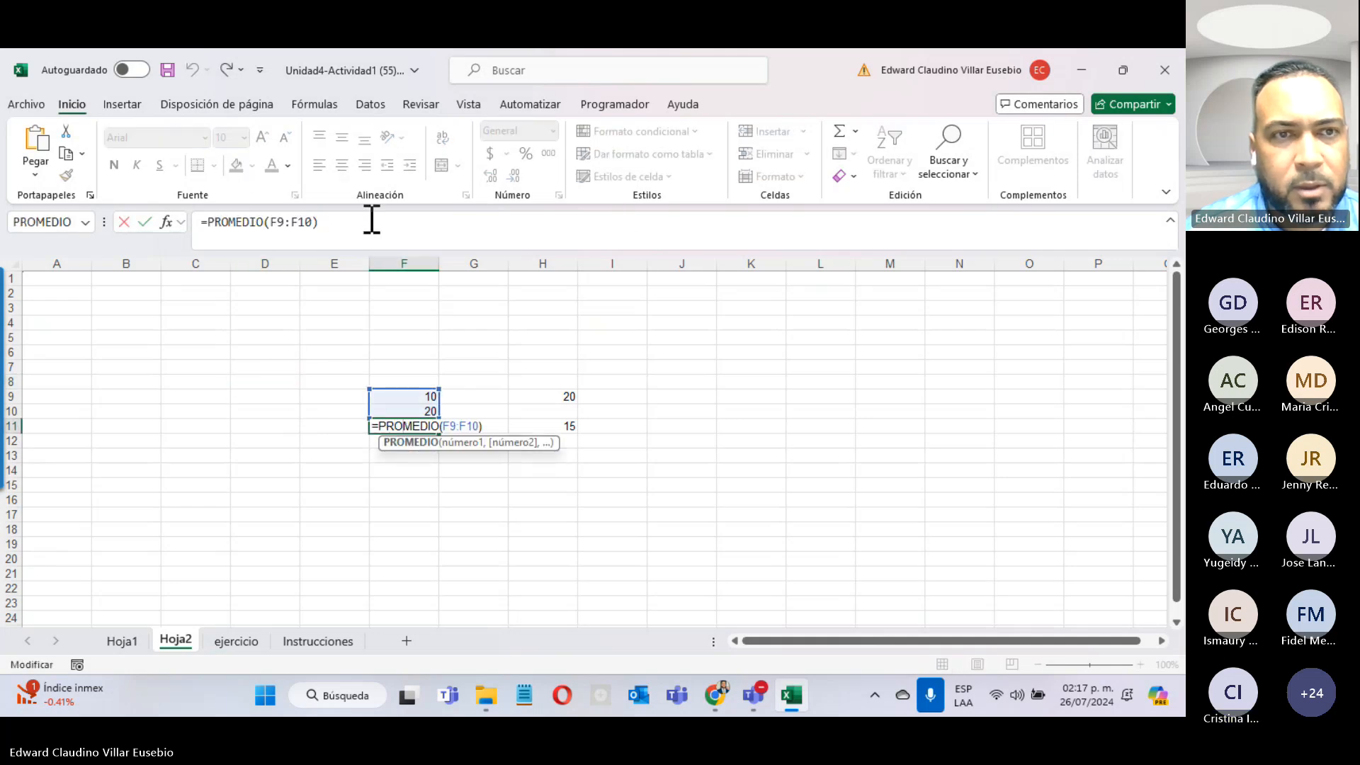
click(394, 216)
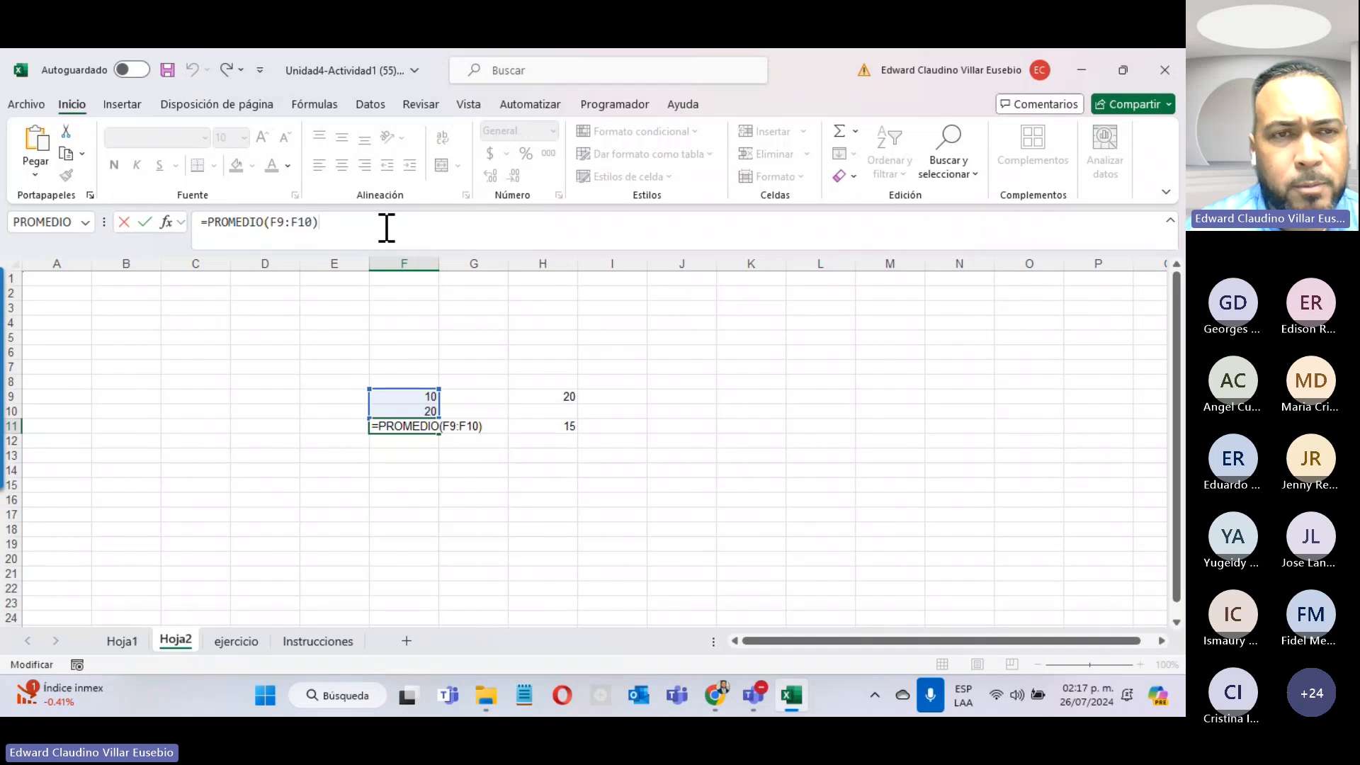
double_click(410, 426)
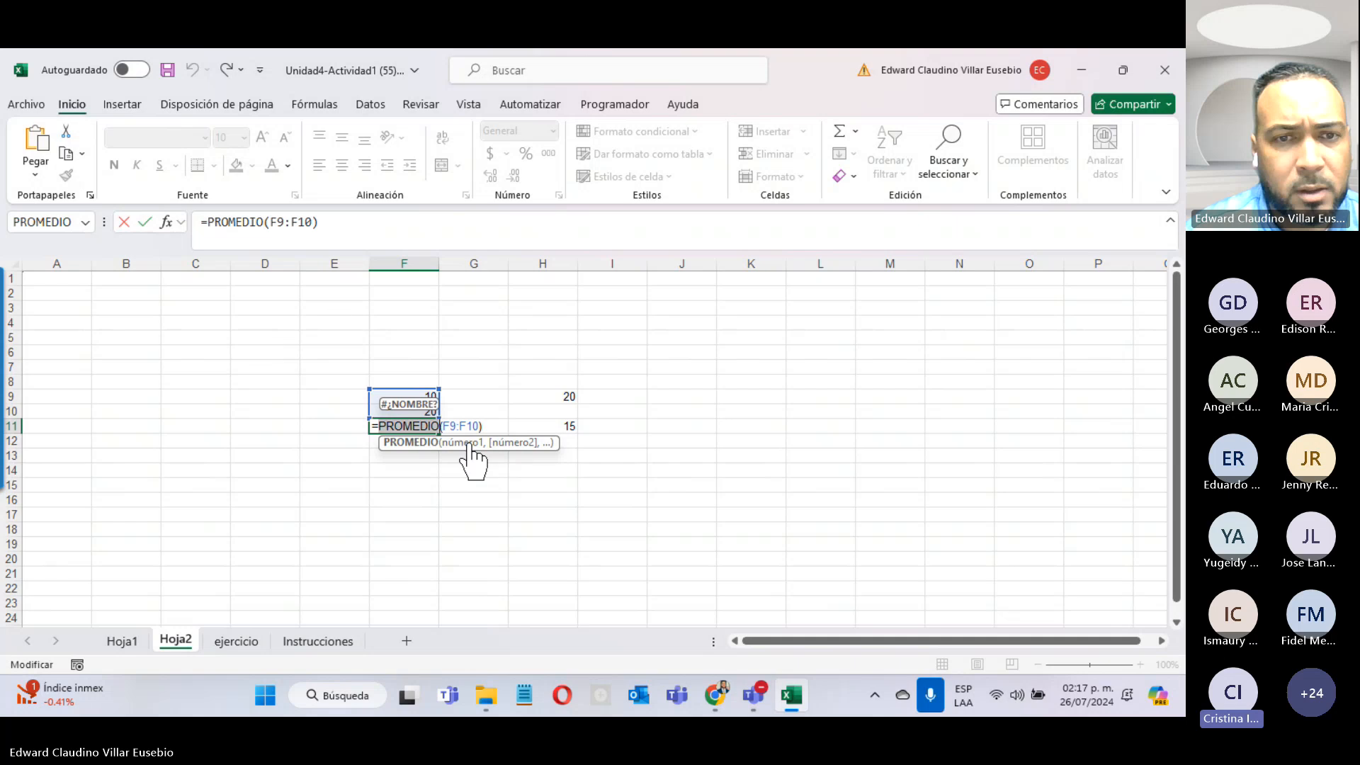
click(166, 223)
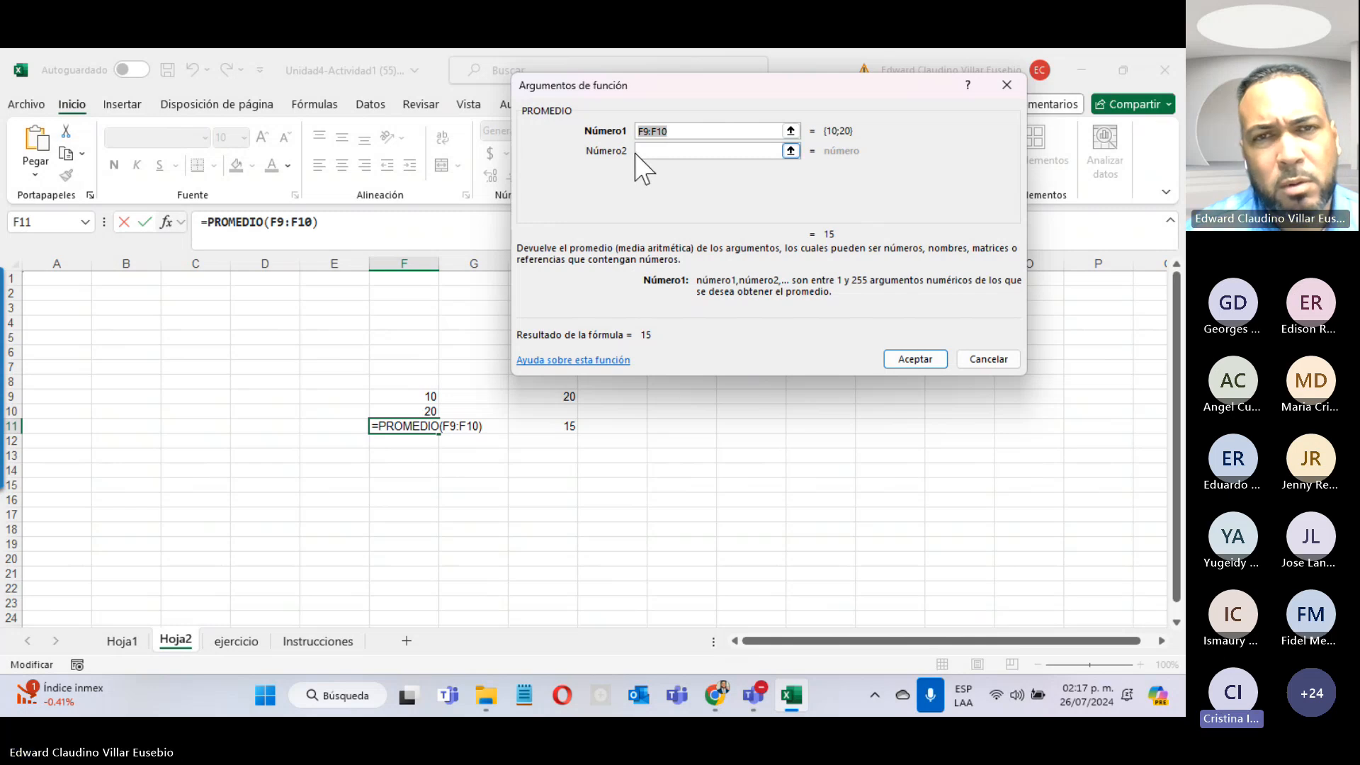
click(744, 155)
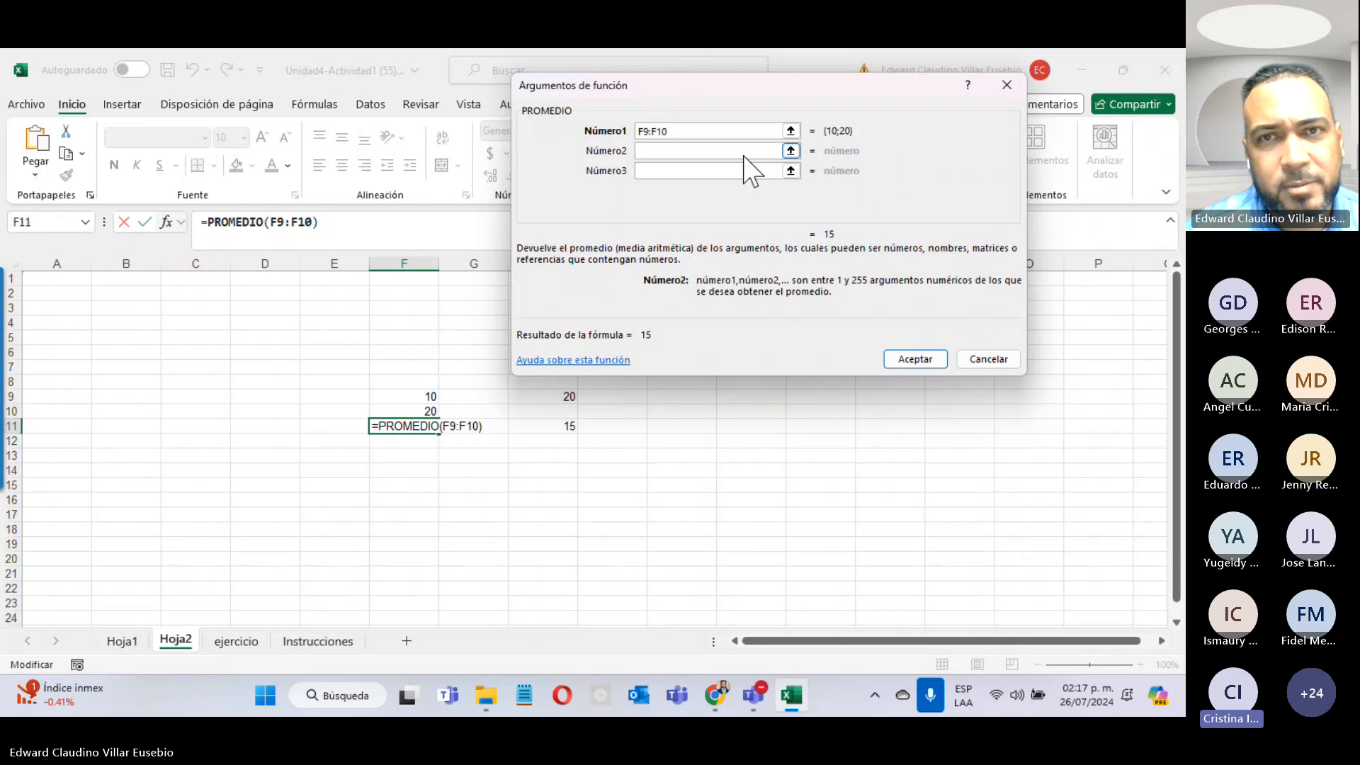
click(987, 365)
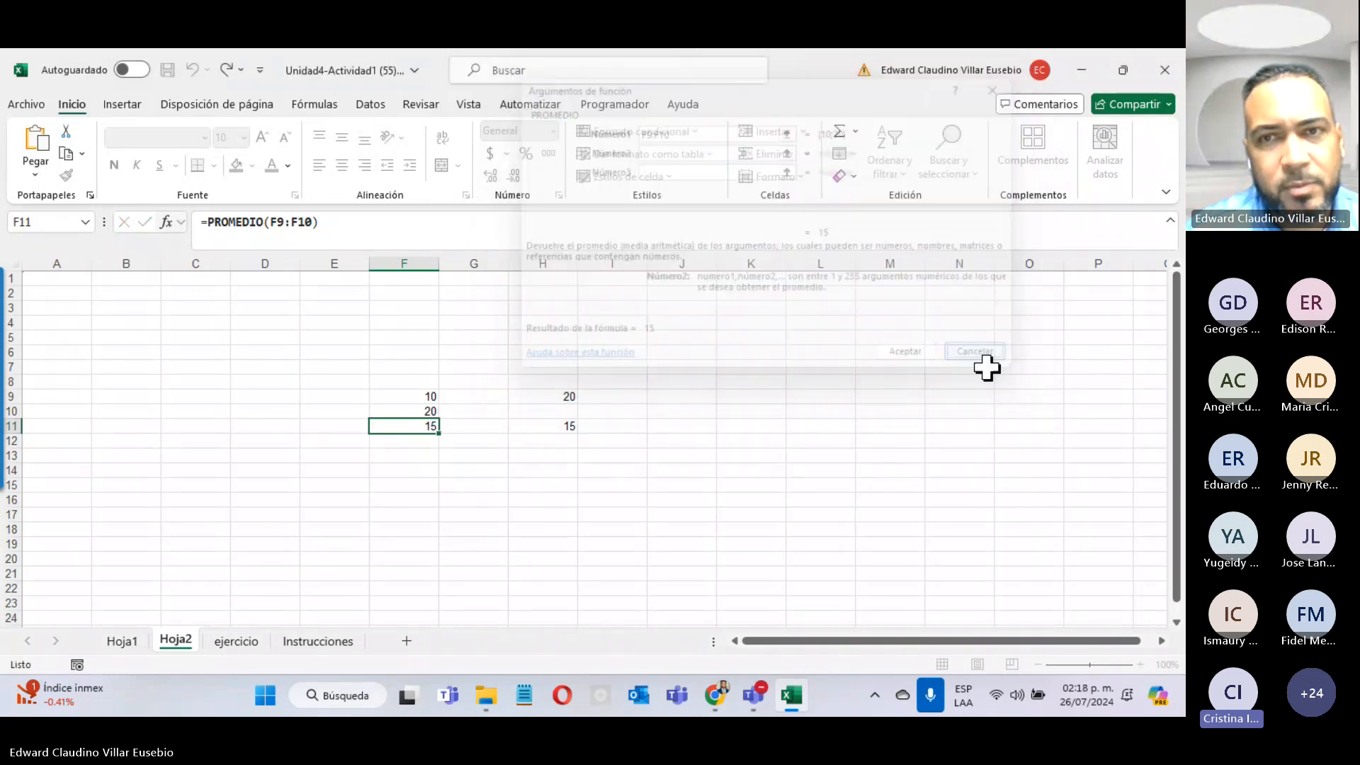
click(167, 224)
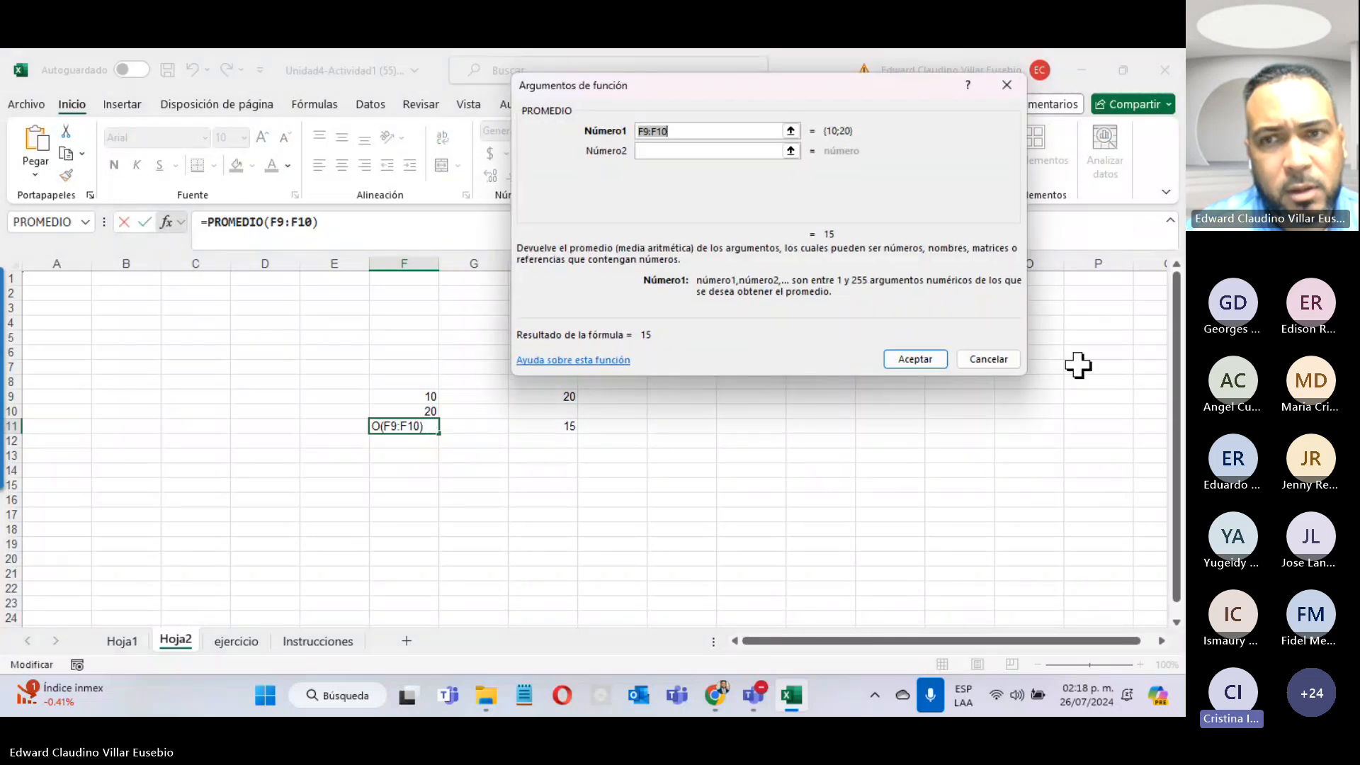
click(984, 358)
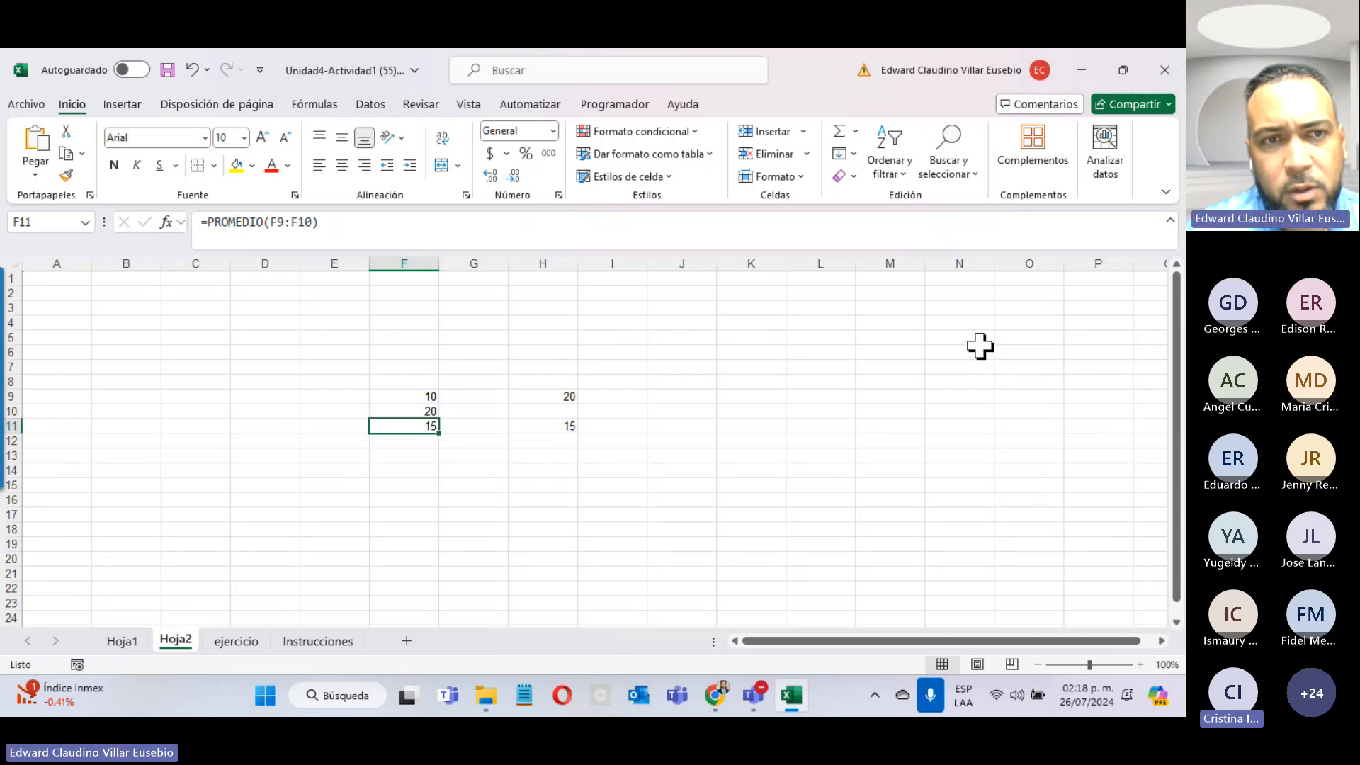
Step: Re-check the PROMEDIO arguments in F11, leaving the formula unchanged
click(167, 222)
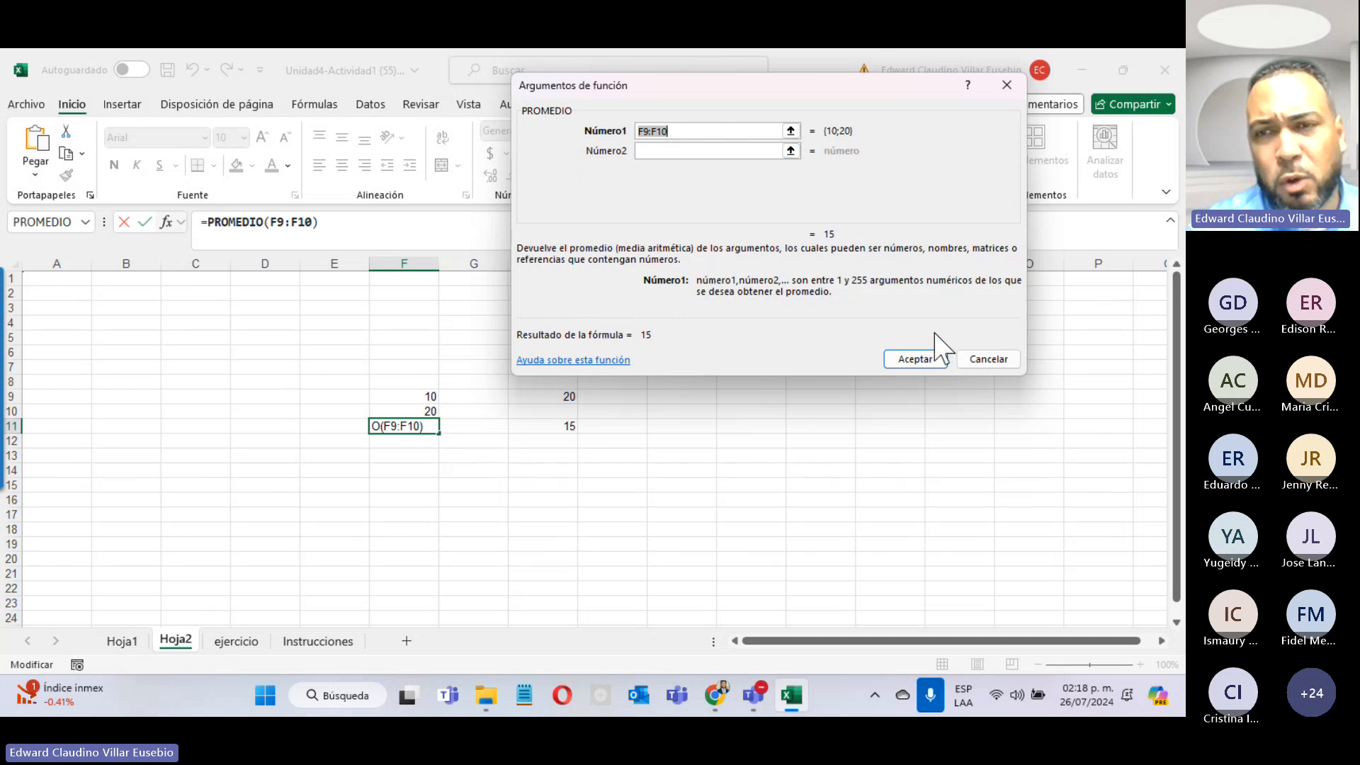
click(916, 360)
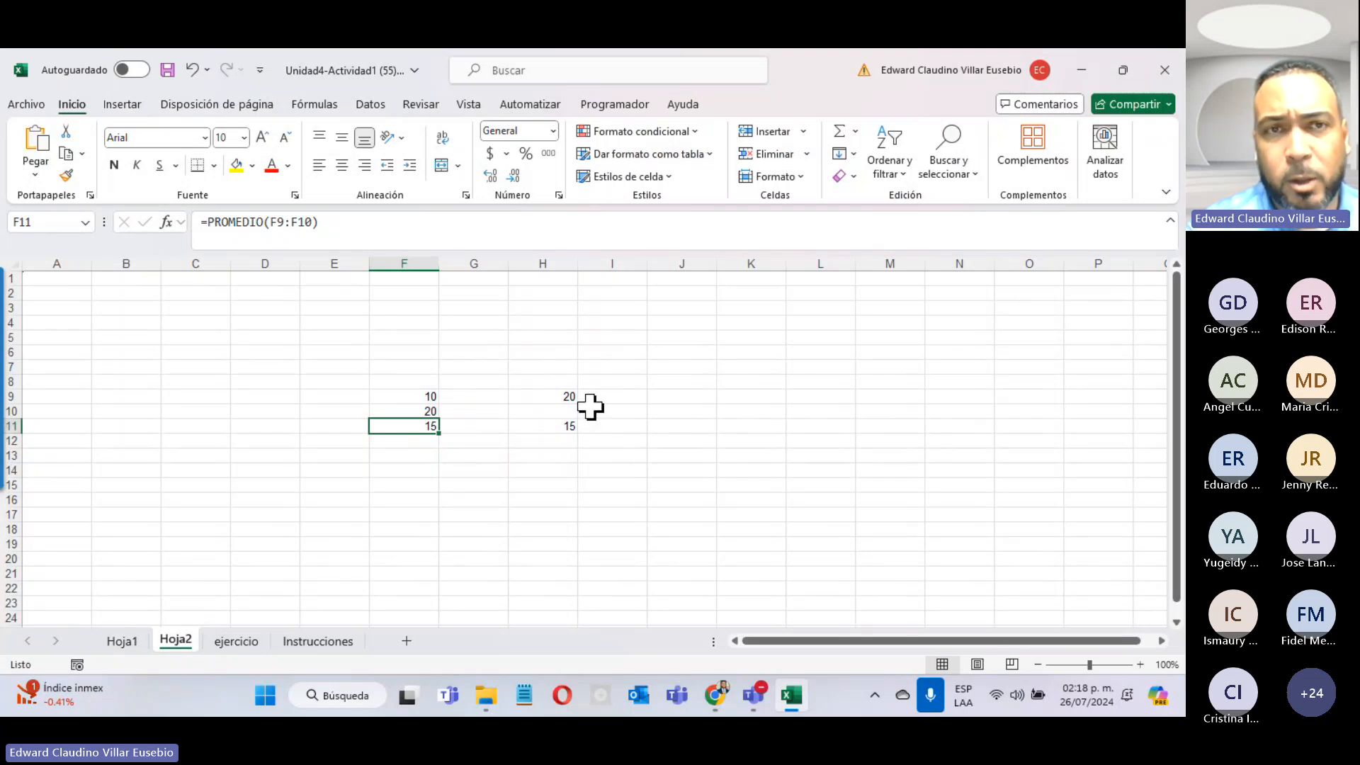
click(614, 107)
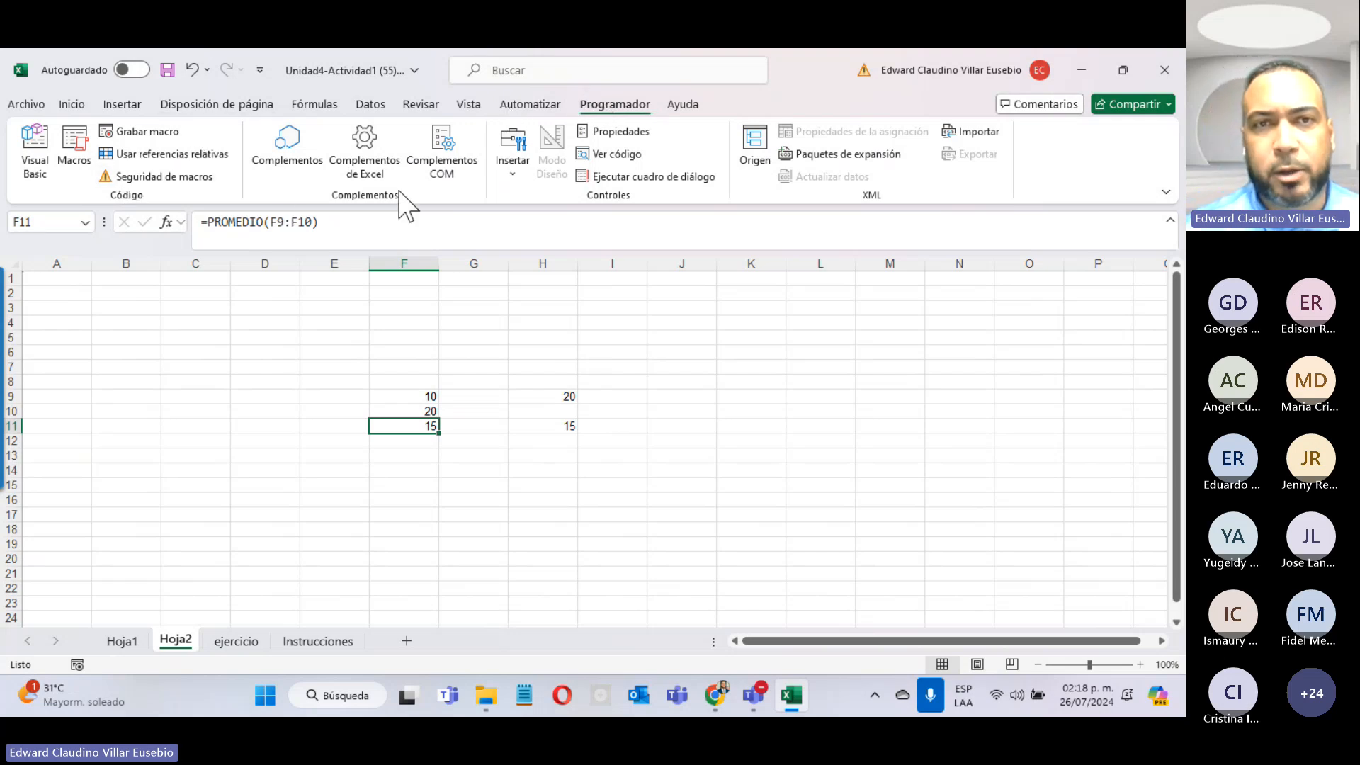
Step: Start a formula in F12 referencing G5, then cancel it with Esc
click(541, 440)
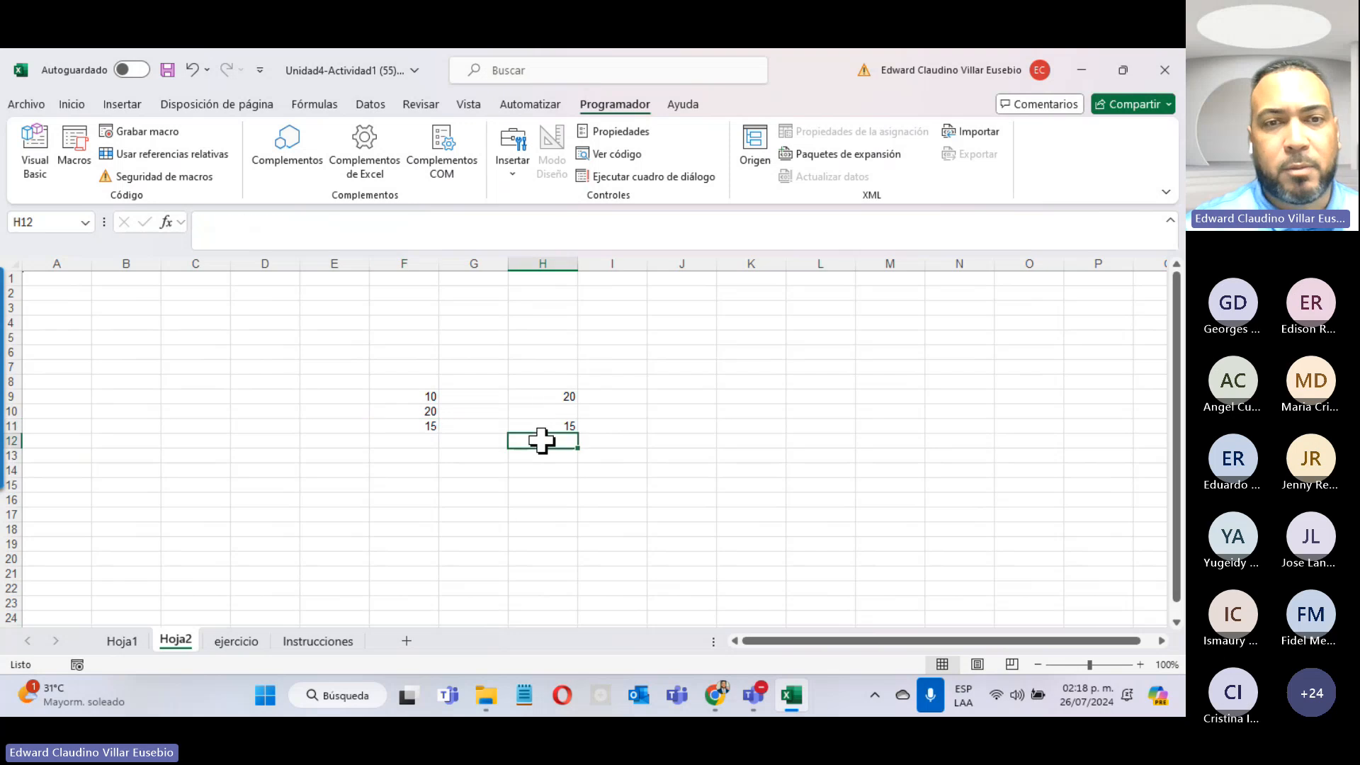
click(410, 443)
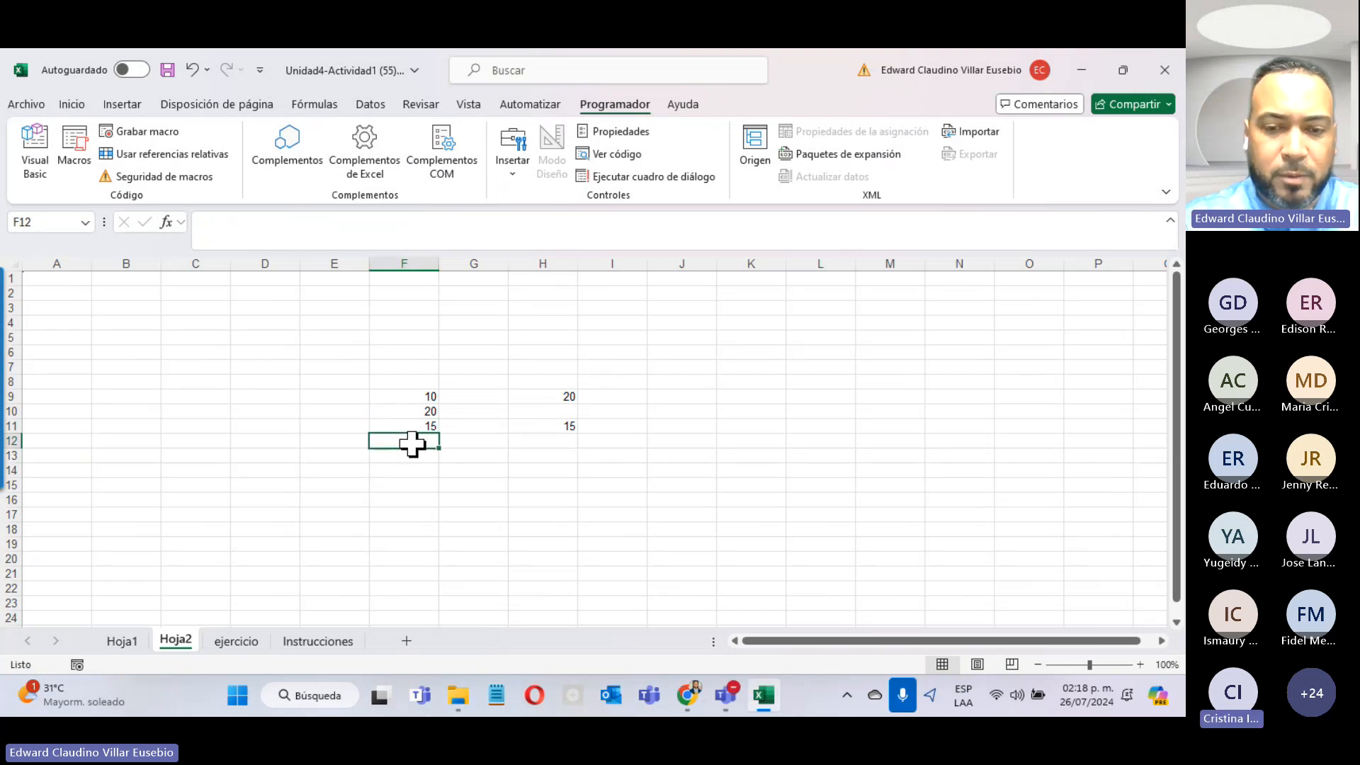
double_click(413, 444)
text(=)
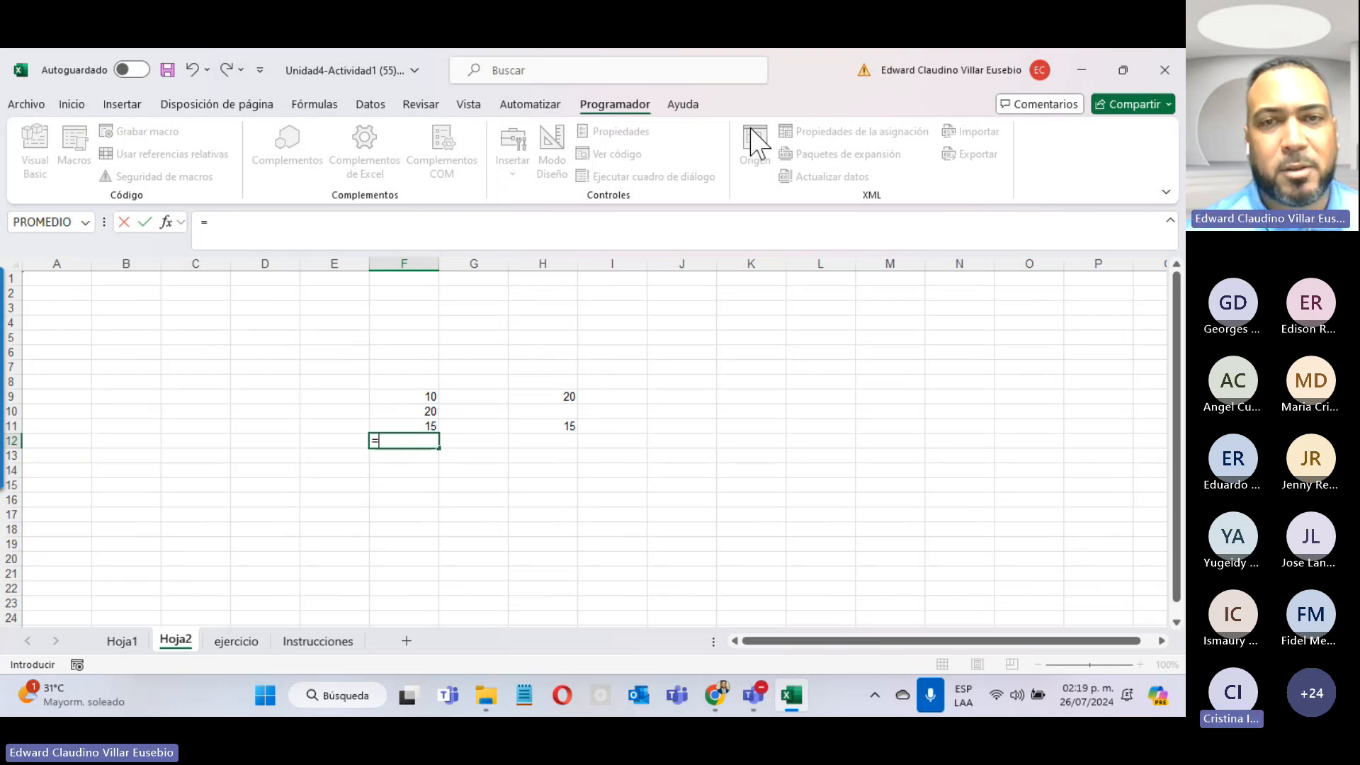
click(495, 336)
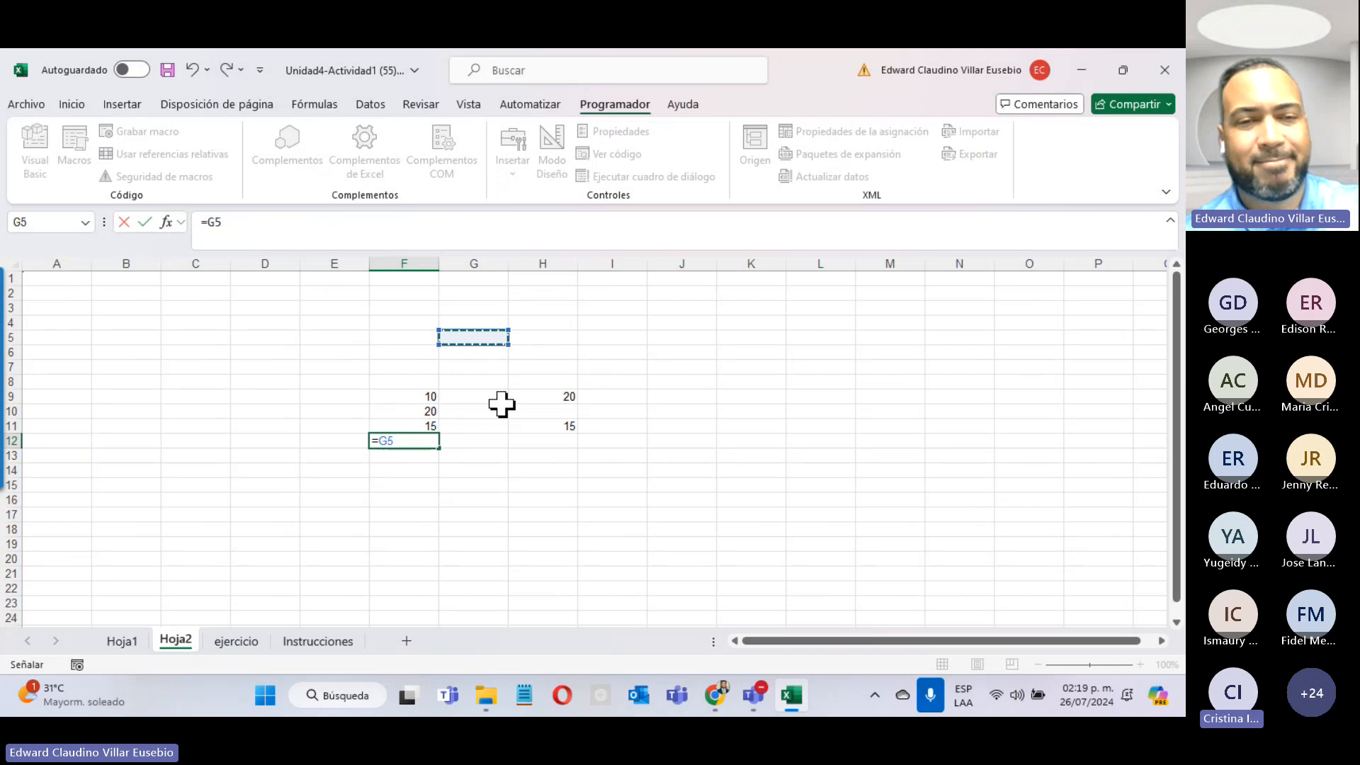
key(Escape)
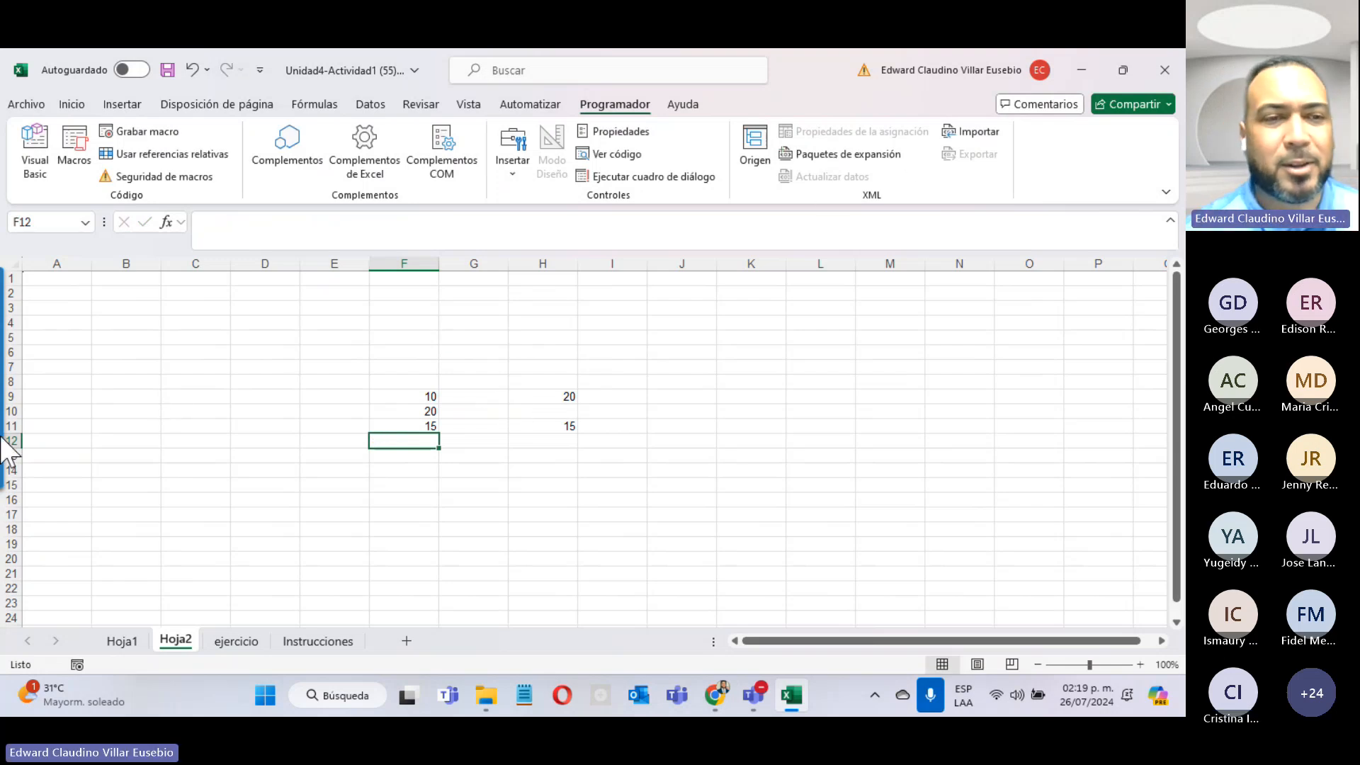
Step: Delete the Hoja2 sheet, then hide the Teams meeting window that appeared
right_click(175, 642)
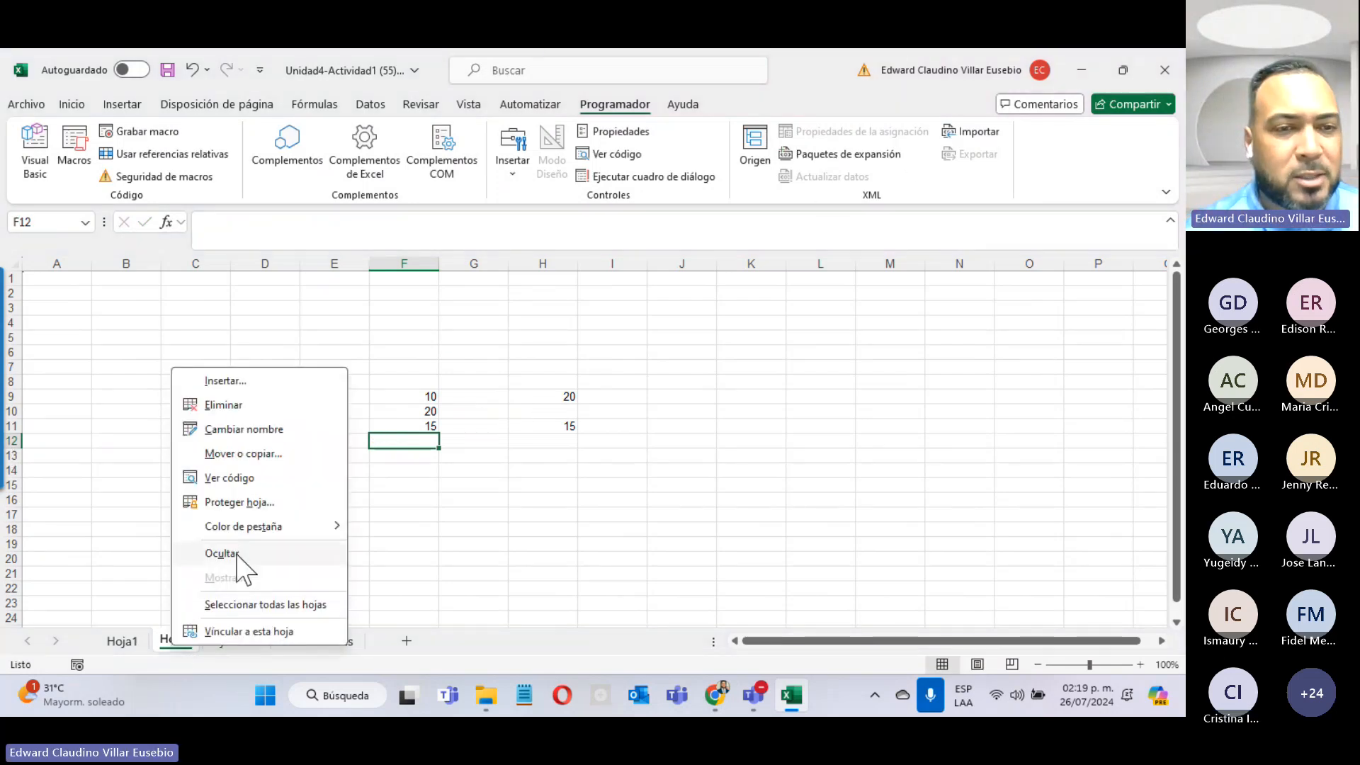
click(240, 406)
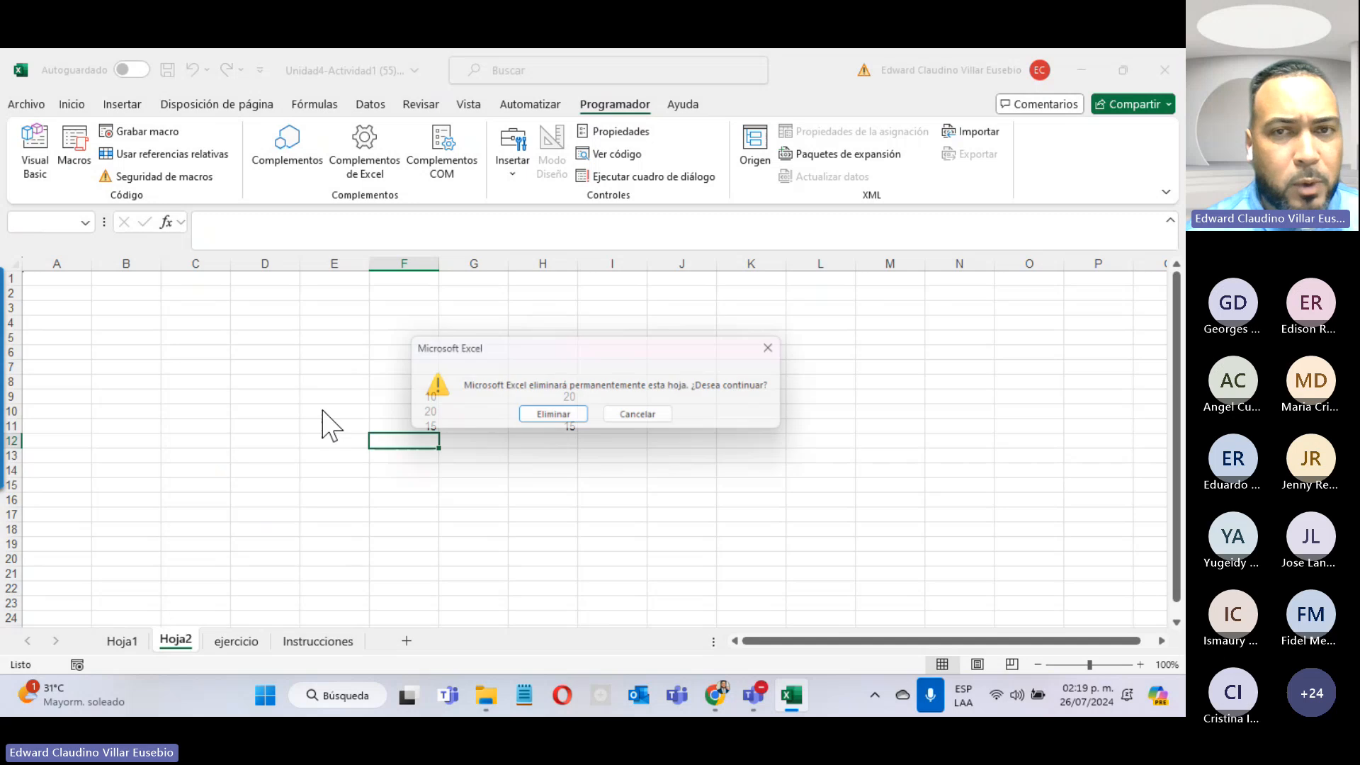
click(578, 416)
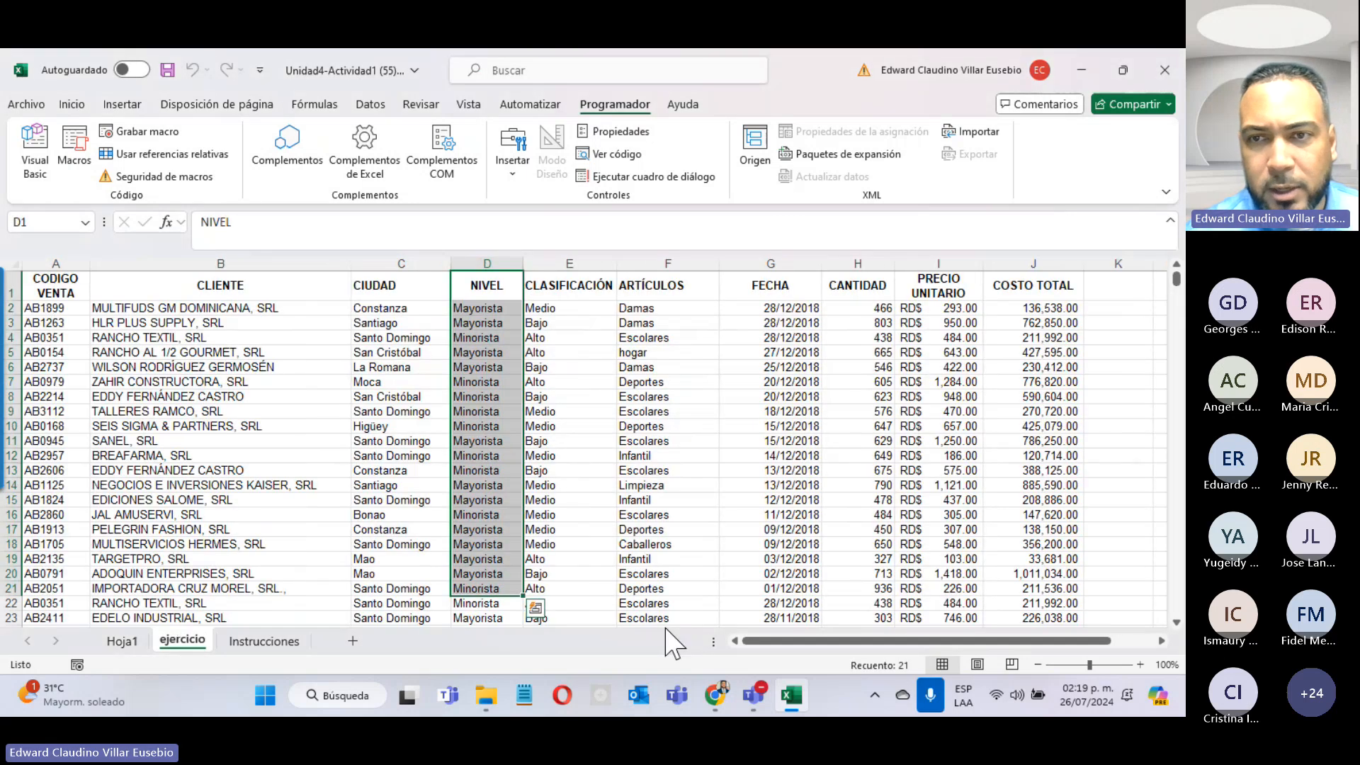
click(755, 695)
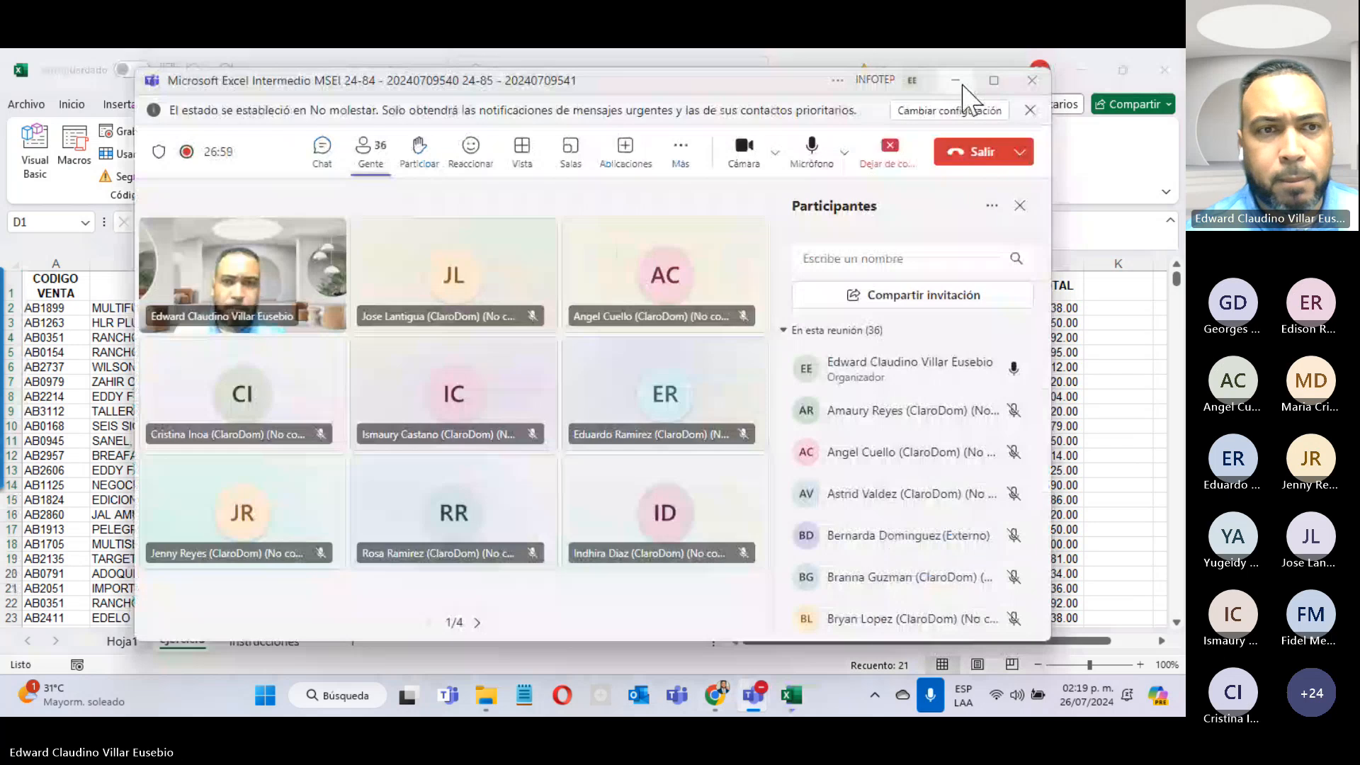
click(956, 81)
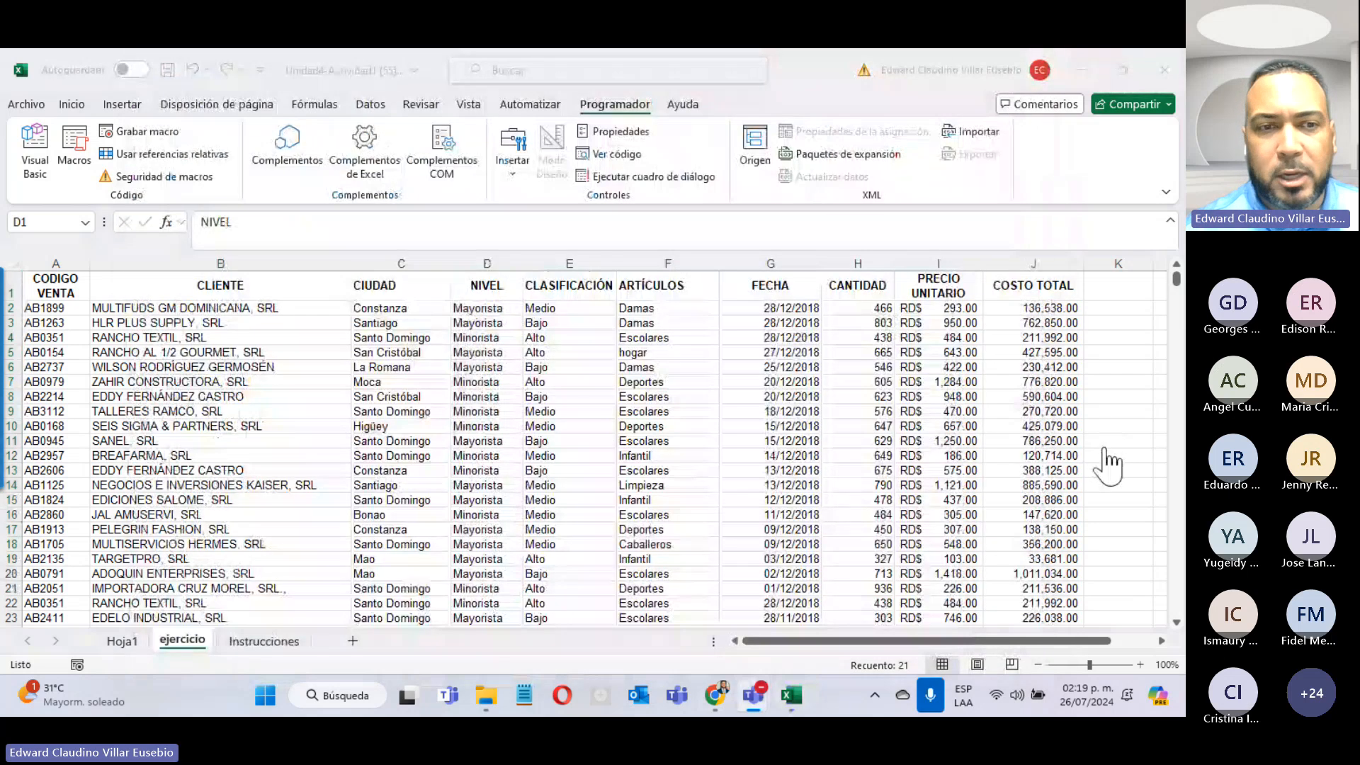
Step: Alternate between Hoja1 and Instrucciones to read the task, ending on Hoja1
click(120, 641)
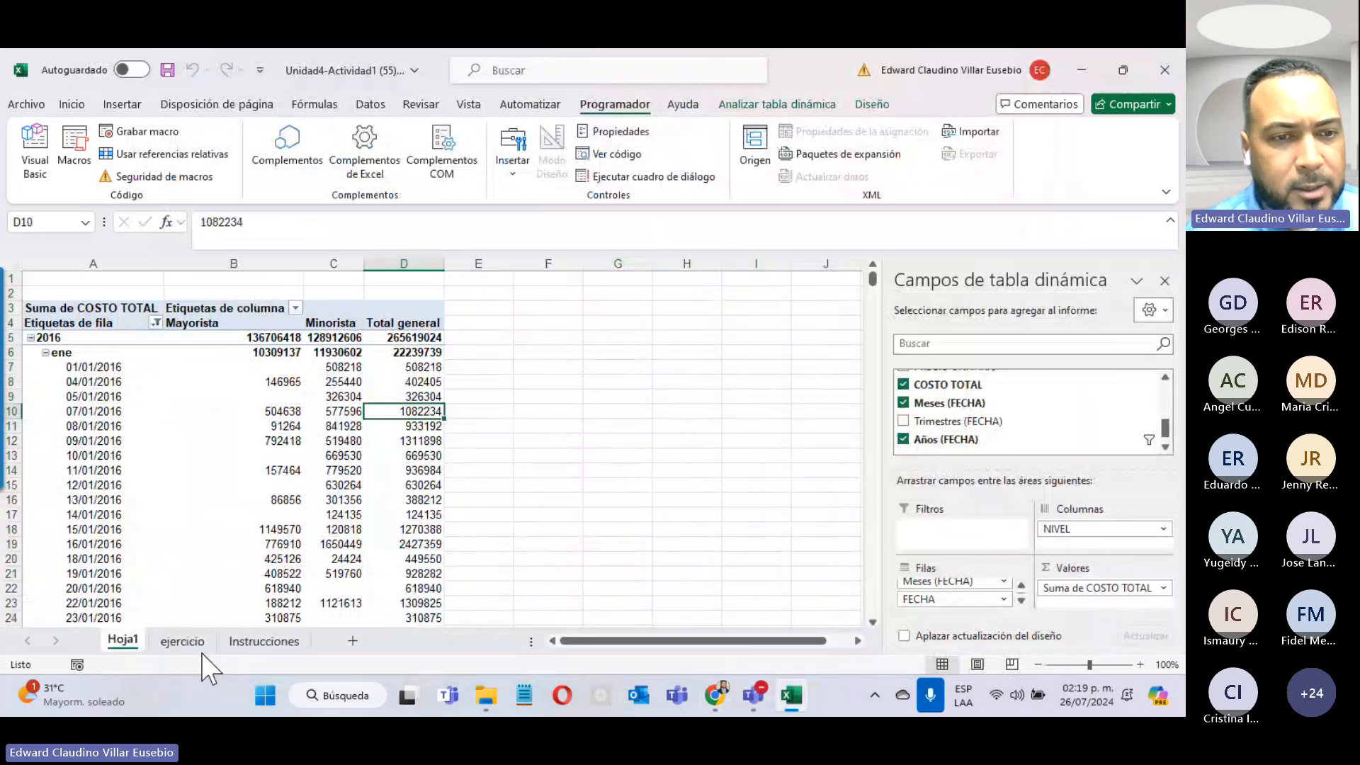
click(264, 641)
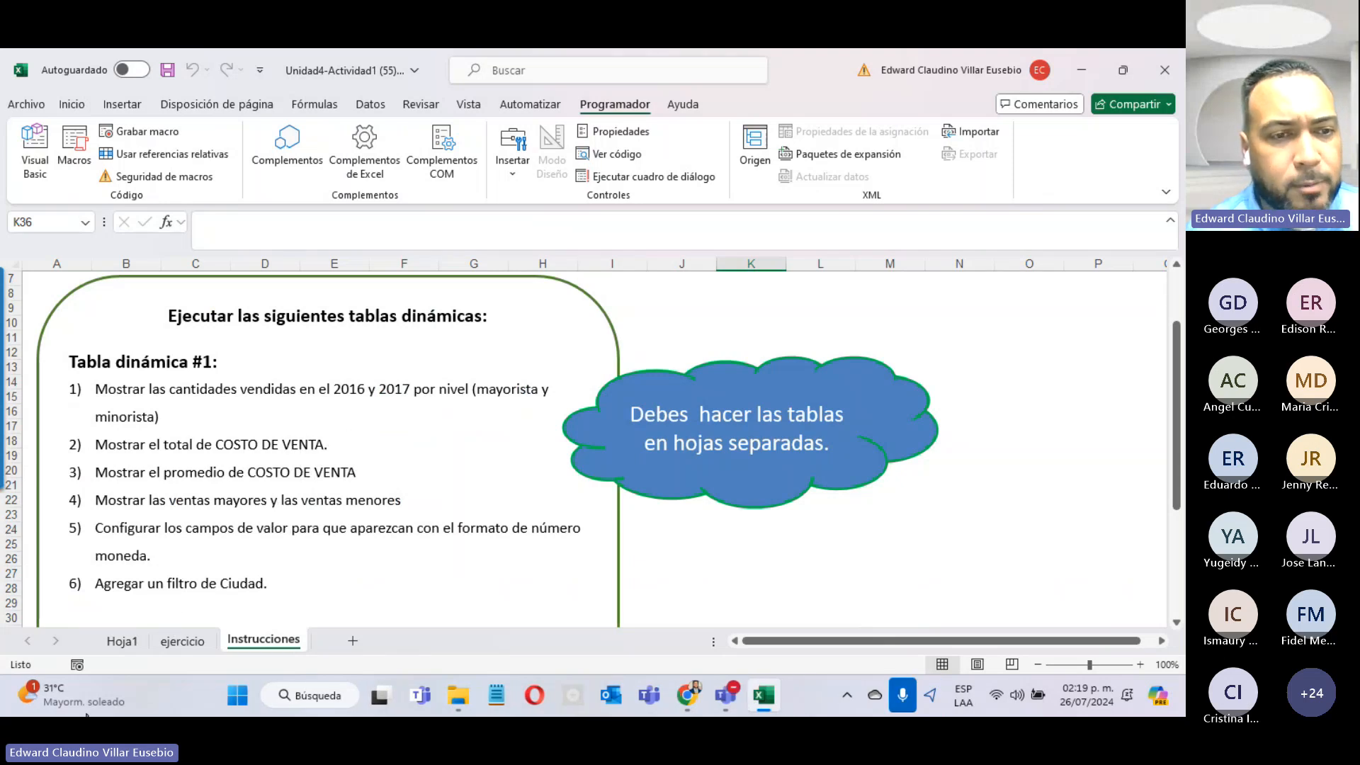
click(122, 641)
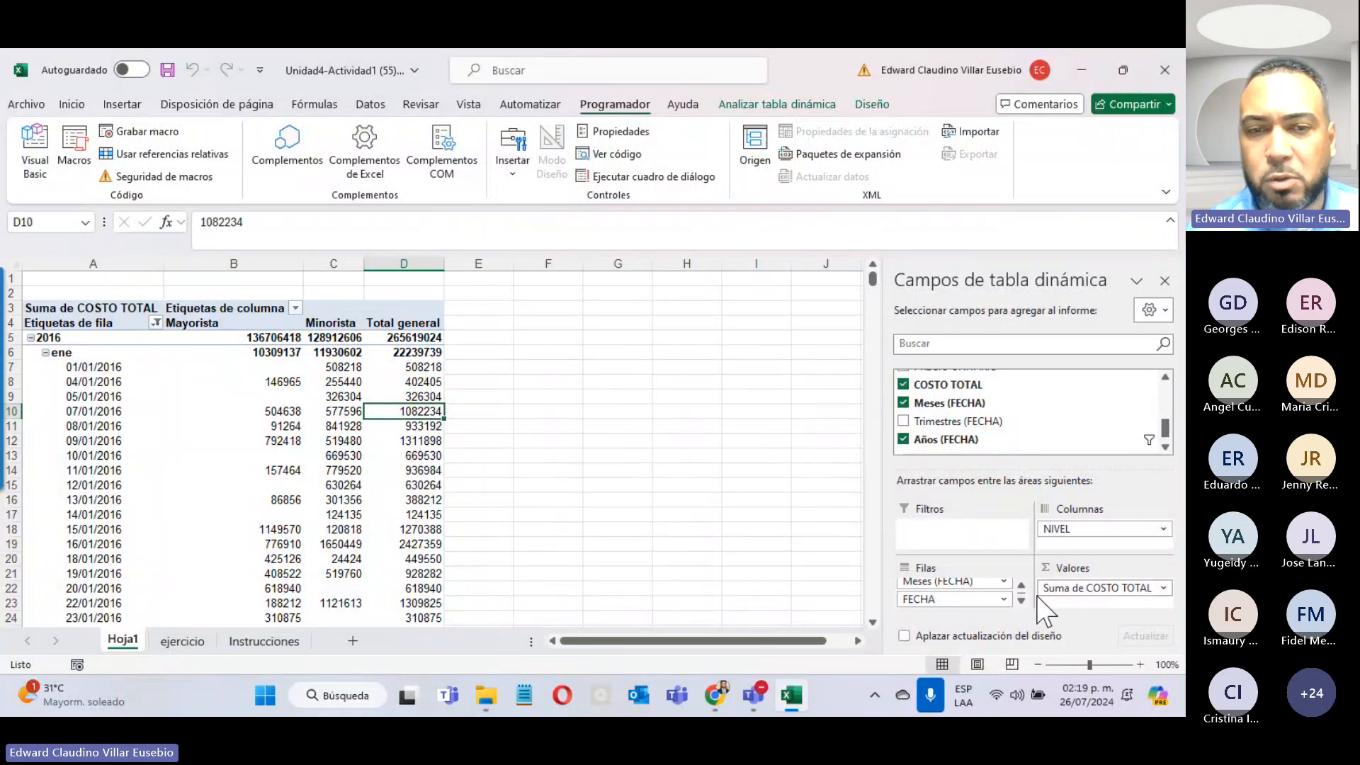
click(266, 641)
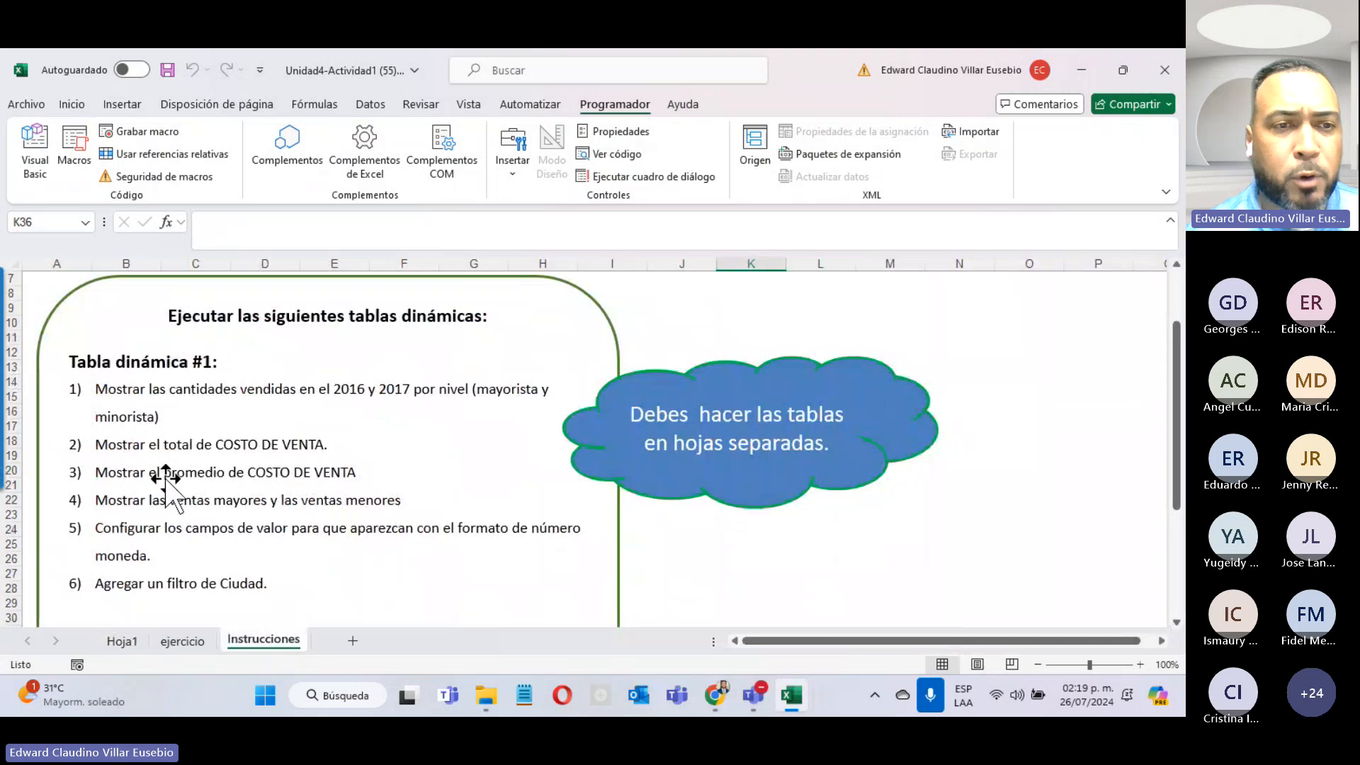
click(106, 643)
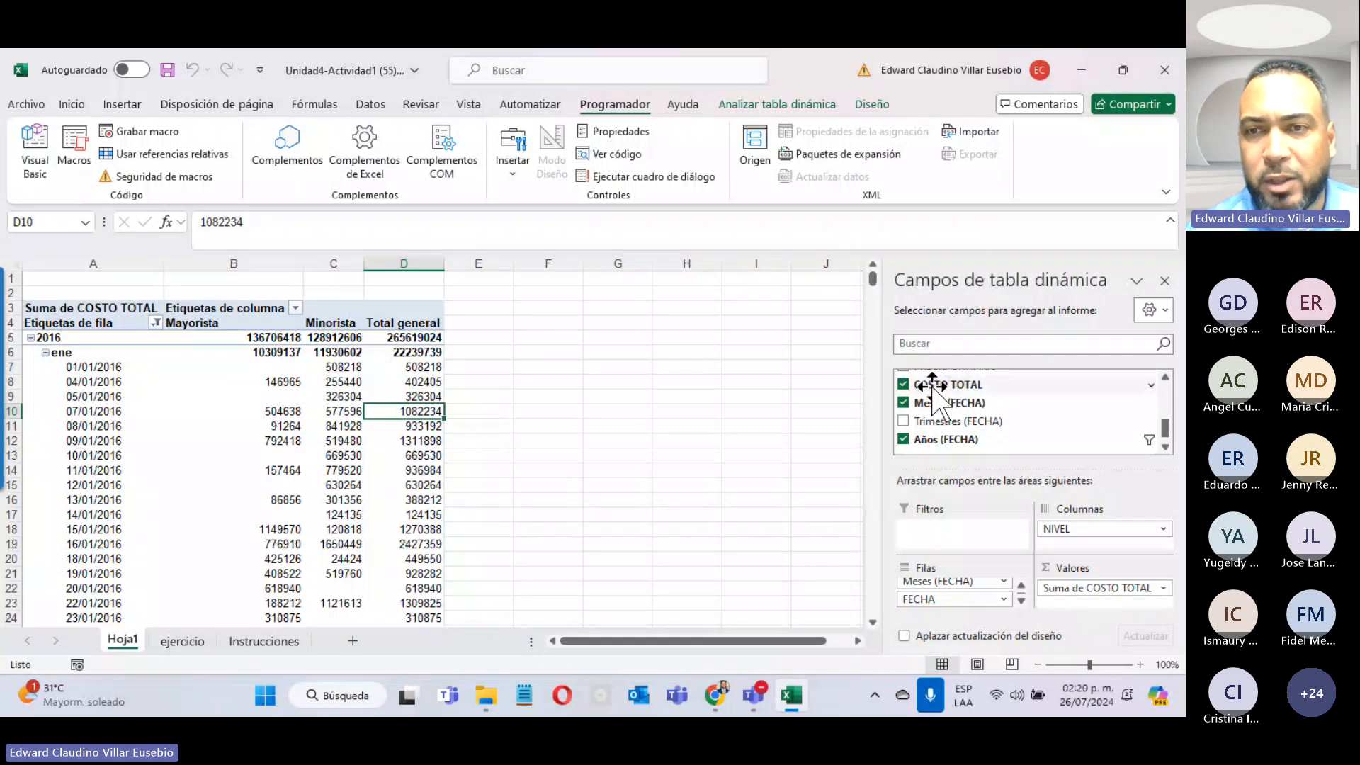
Step: Add COSTO TOTAL to Valores again, then remove the duplicate value field
drag(933, 396, 1095, 613)
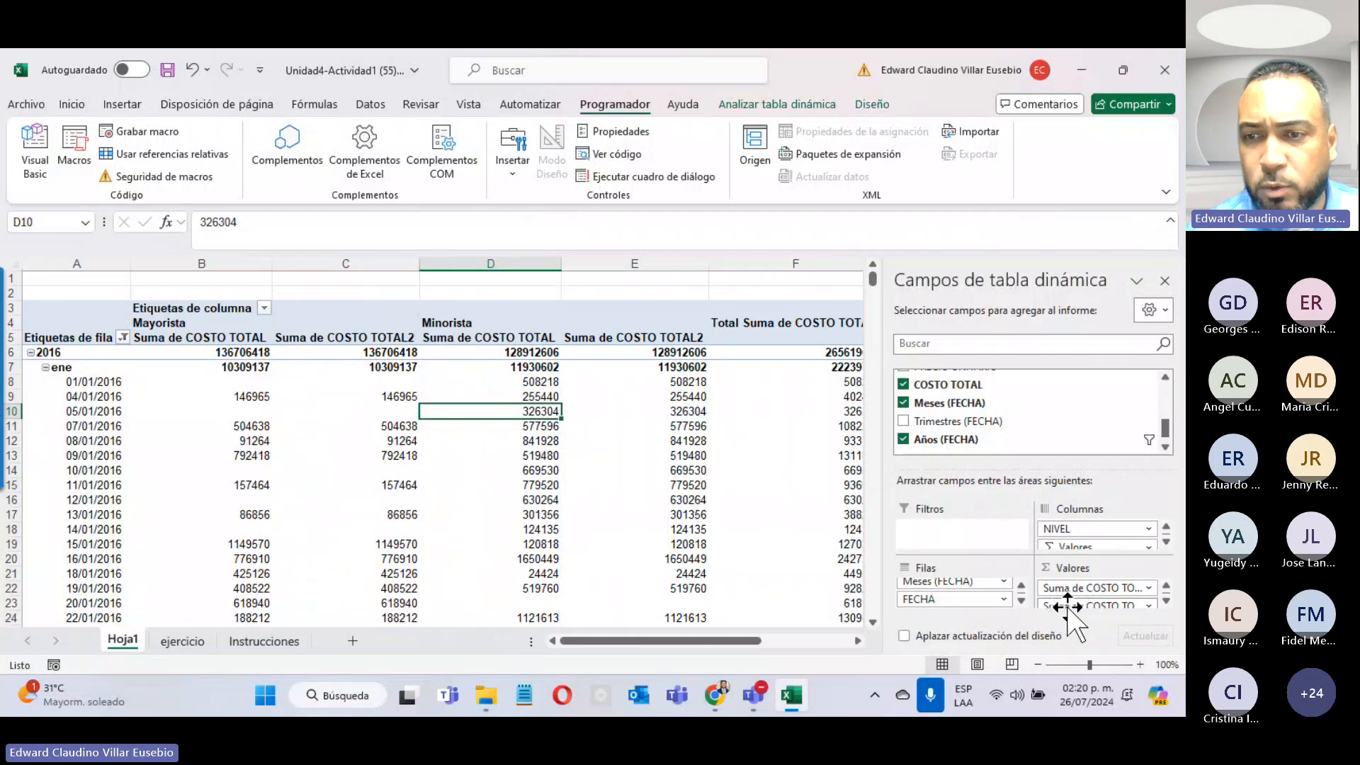
click(1149, 606)
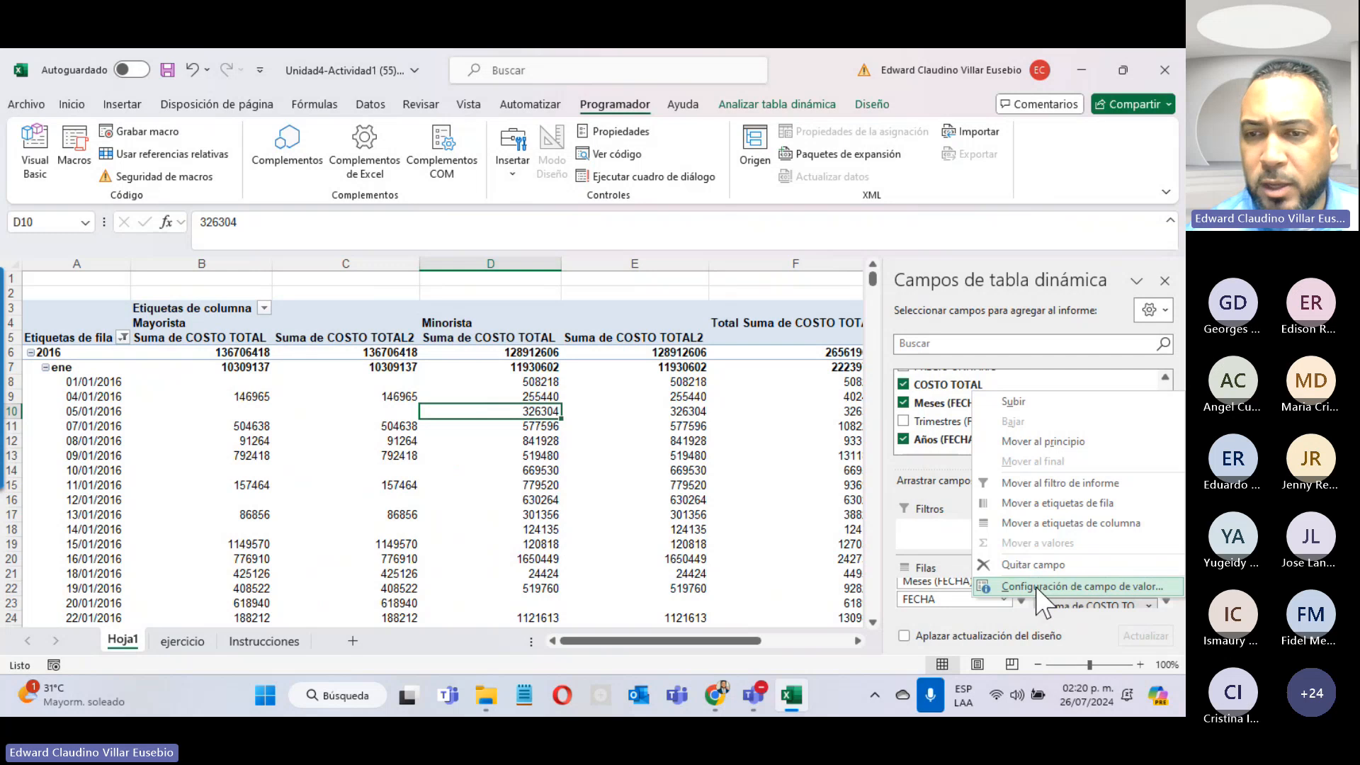
click(1034, 565)
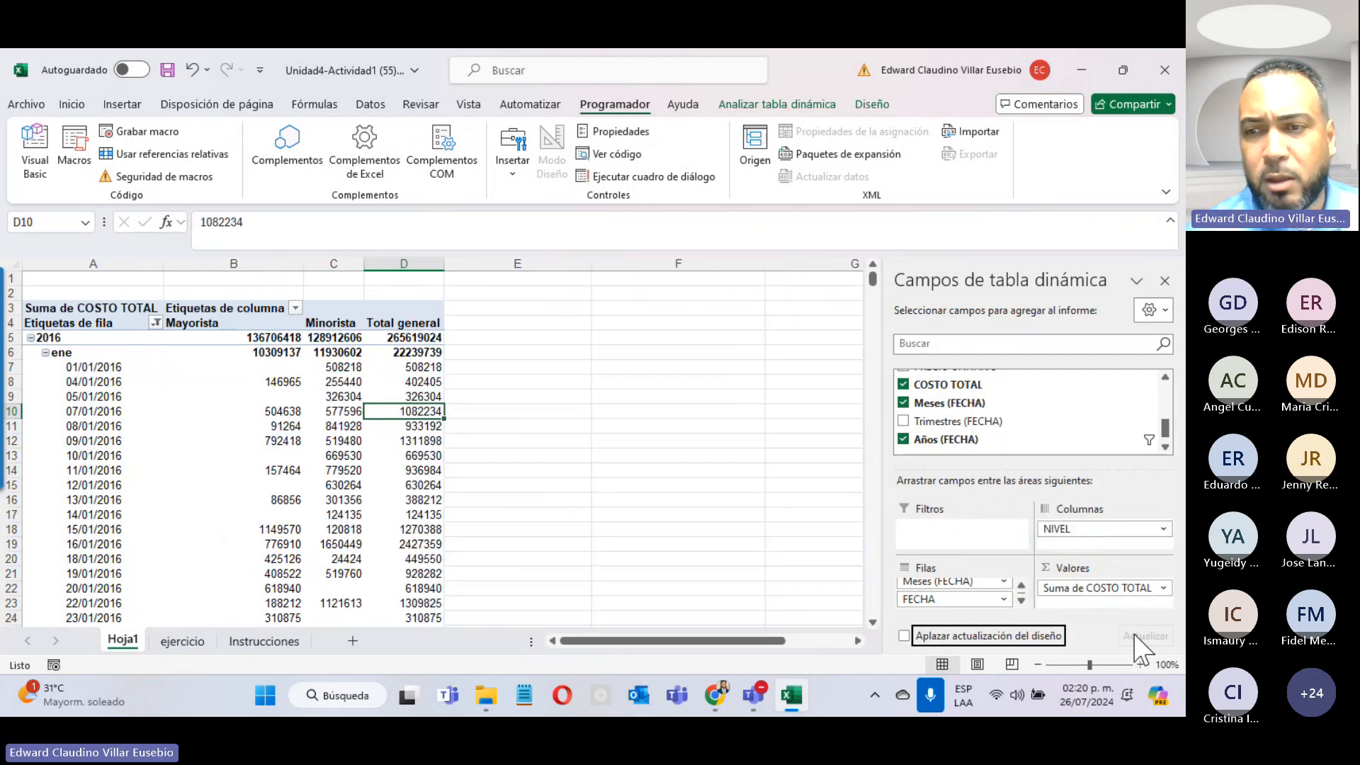
Step: Change Suma de COSTO TOTAL to summarize by Promedio
click(1166, 589)
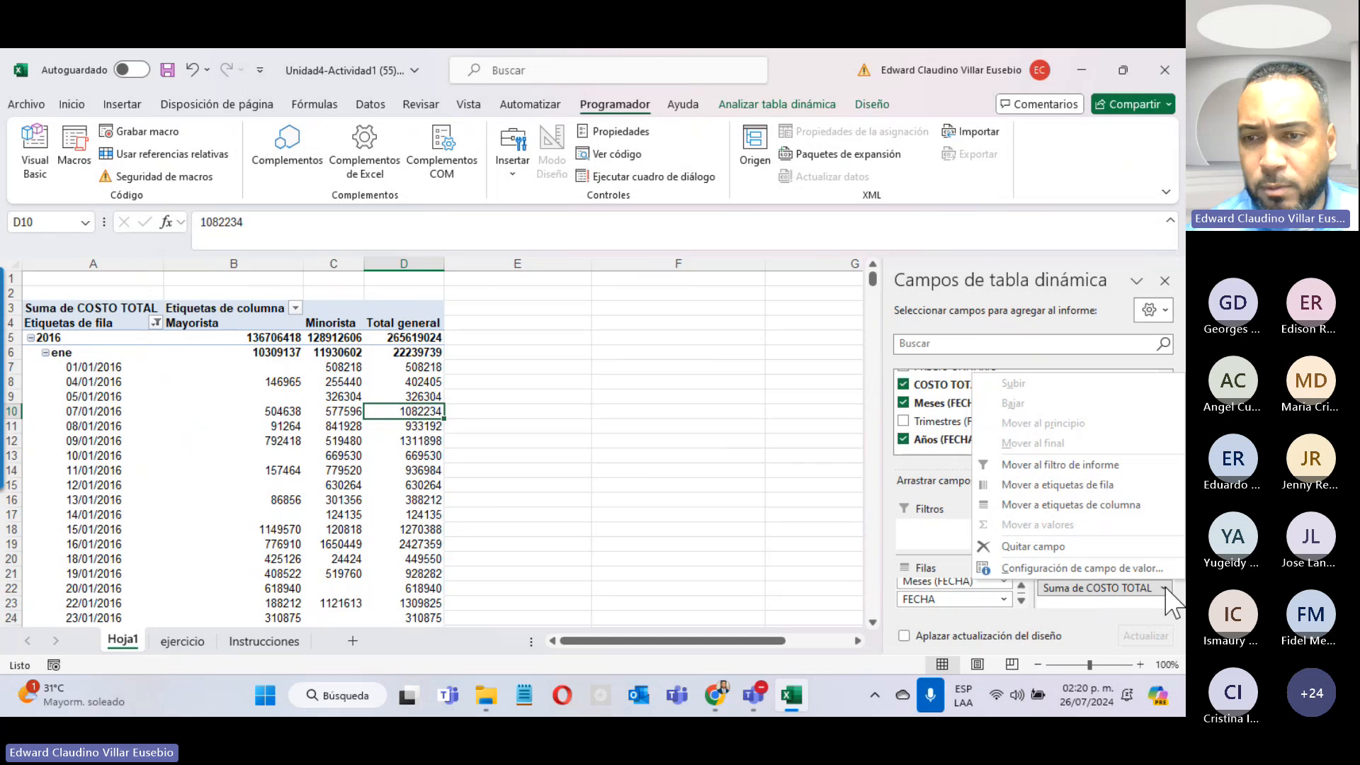
click(1047, 569)
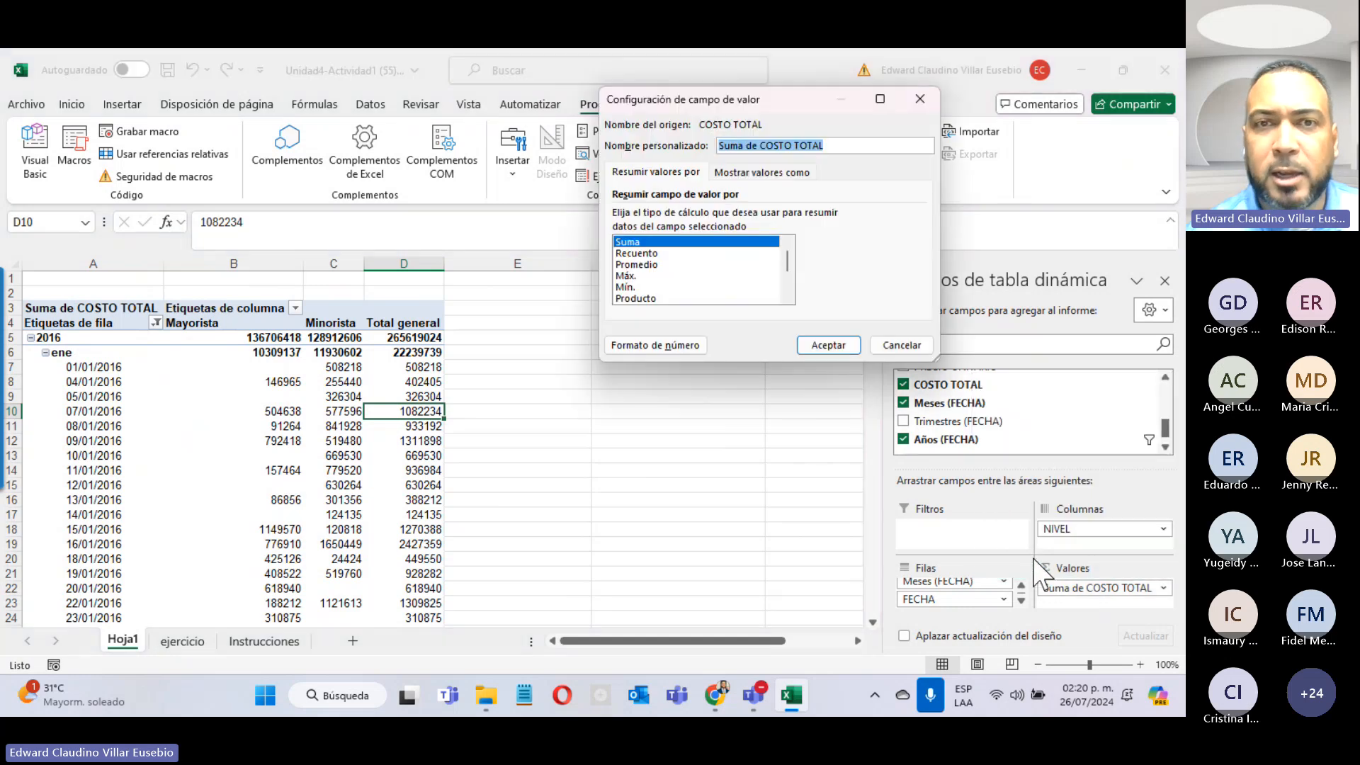
click(630, 264)
click(634, 253)
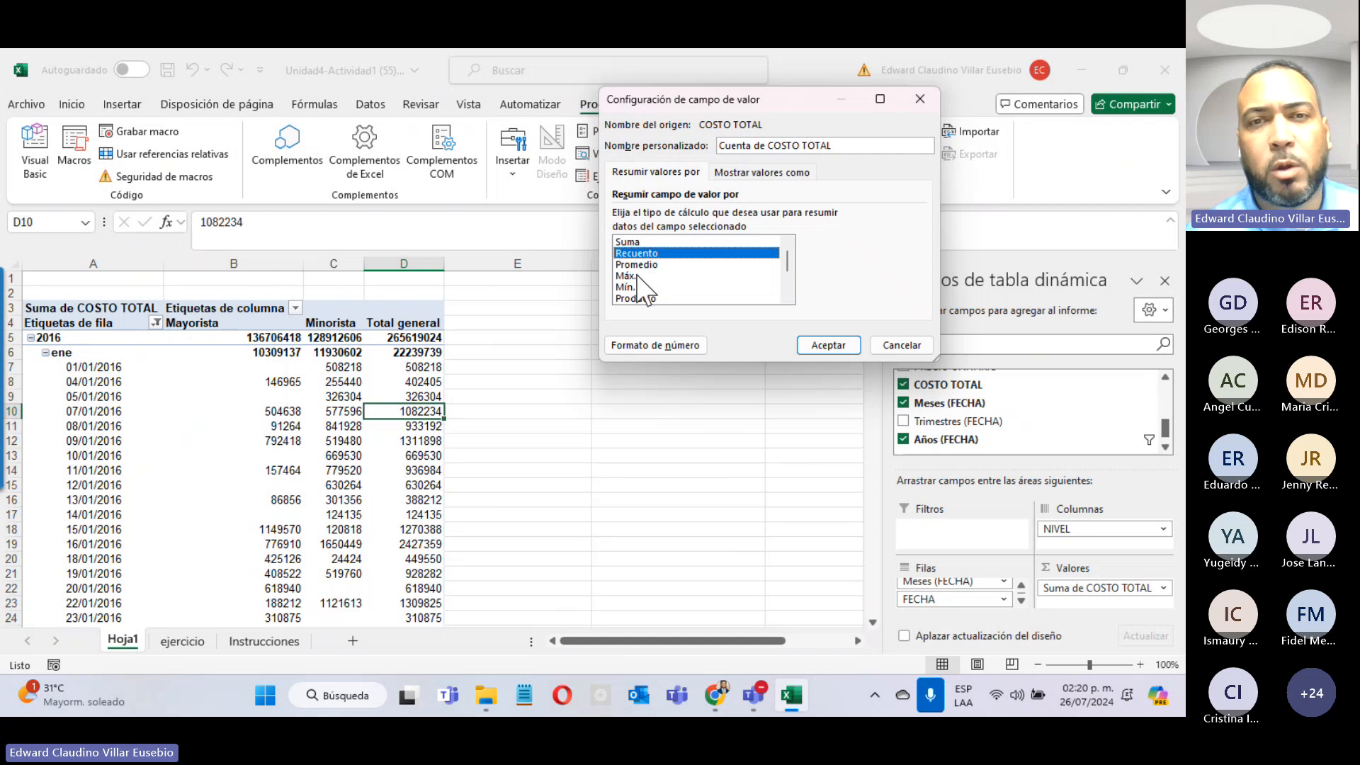
click(637, 276)
click(641, 287)
scroll(646, 299, down, 2)
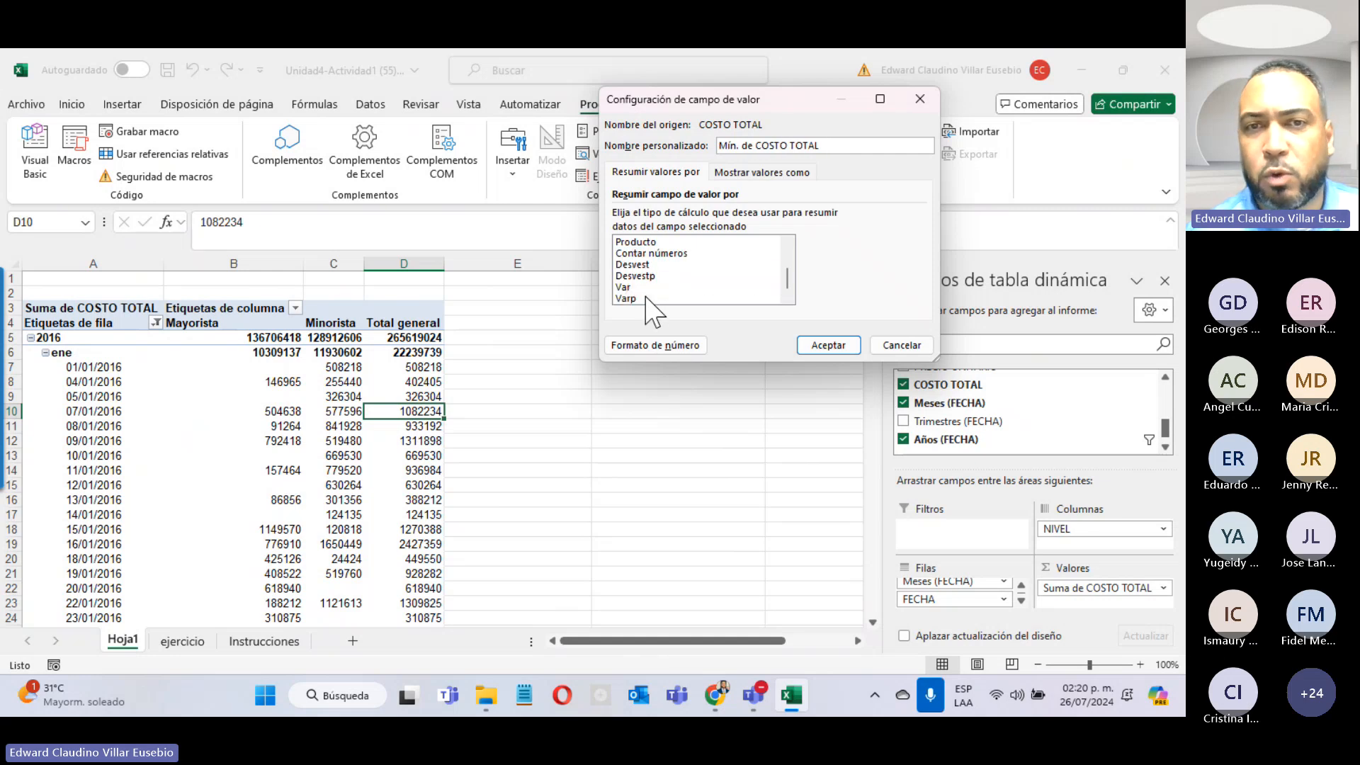
scroll(670, 322, up, 2)
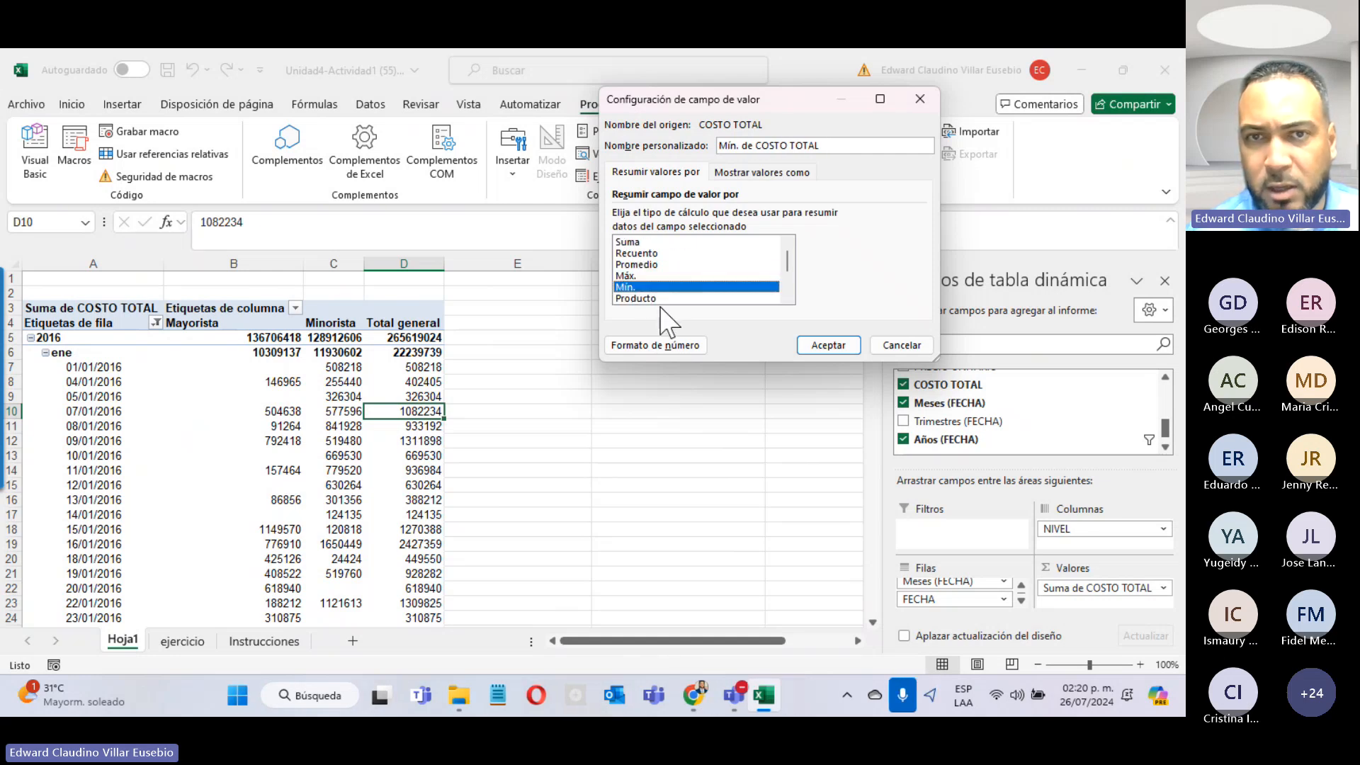
click(633, 266)
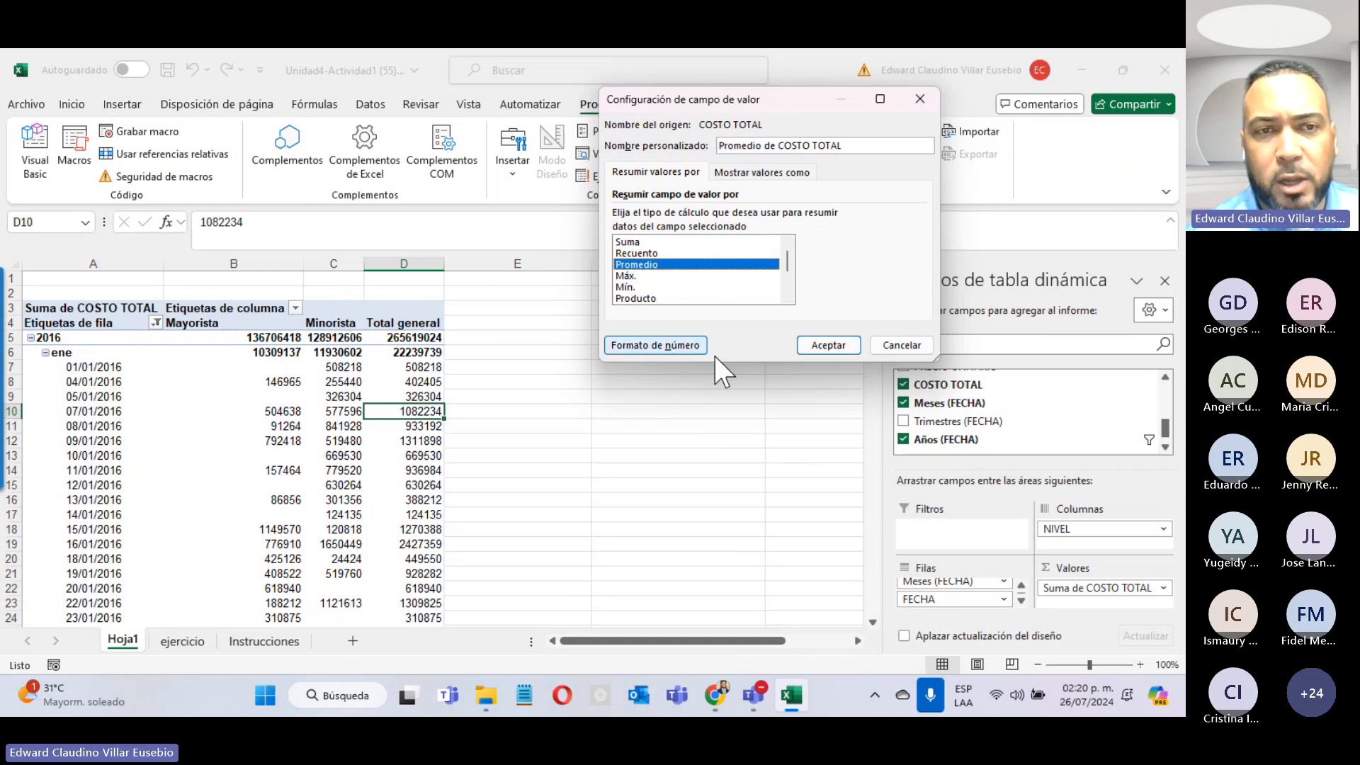
click(829, 346)
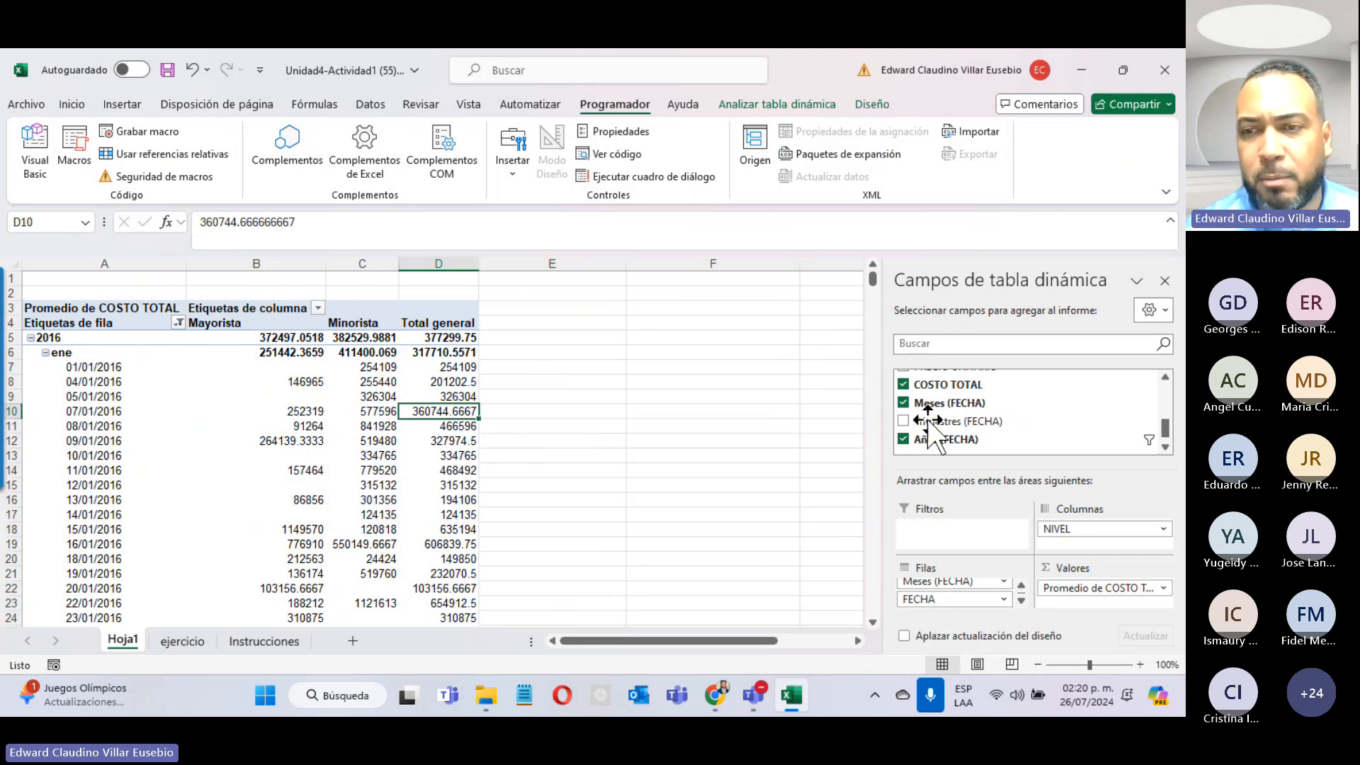
Step: Add Suma de COSTO TOTAL beside the average and recheck Instrucciones
drag(960, 397, 1078, 598)
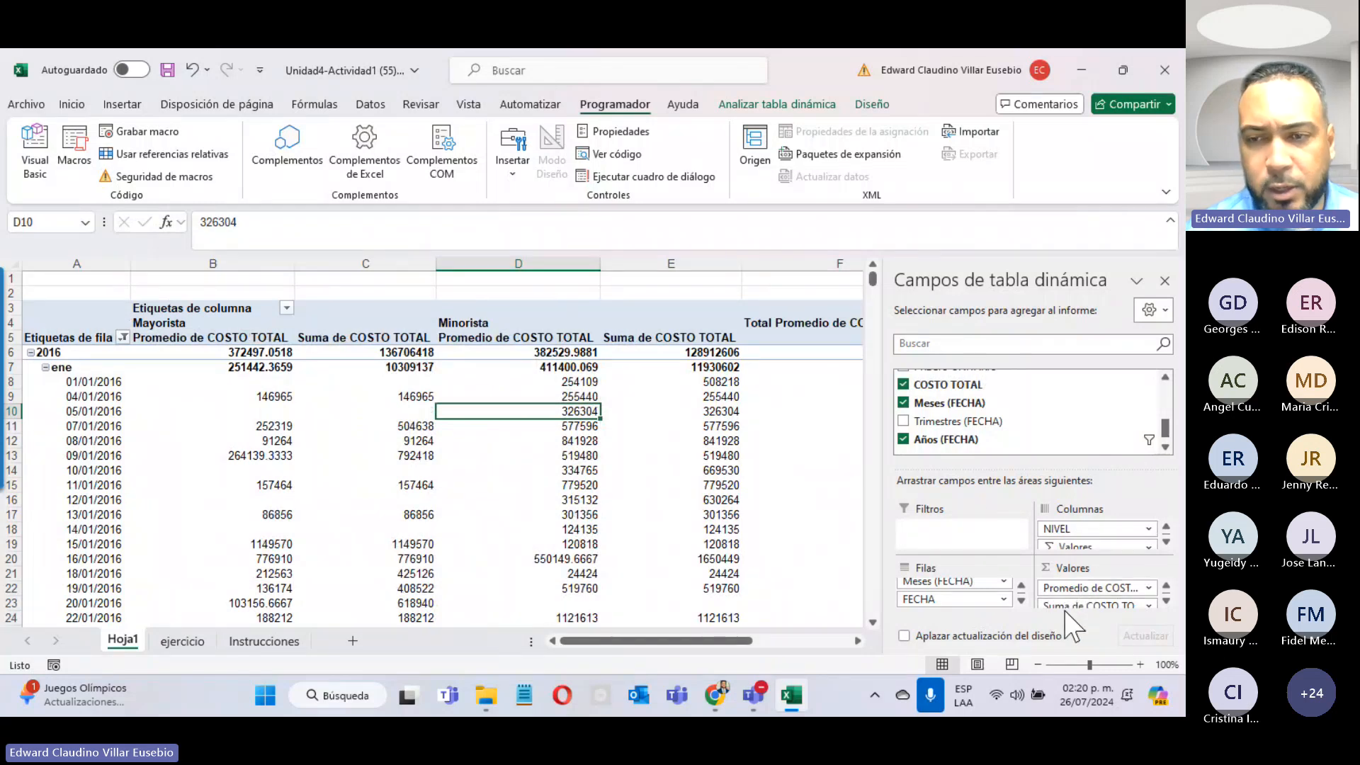
click(268, 641)
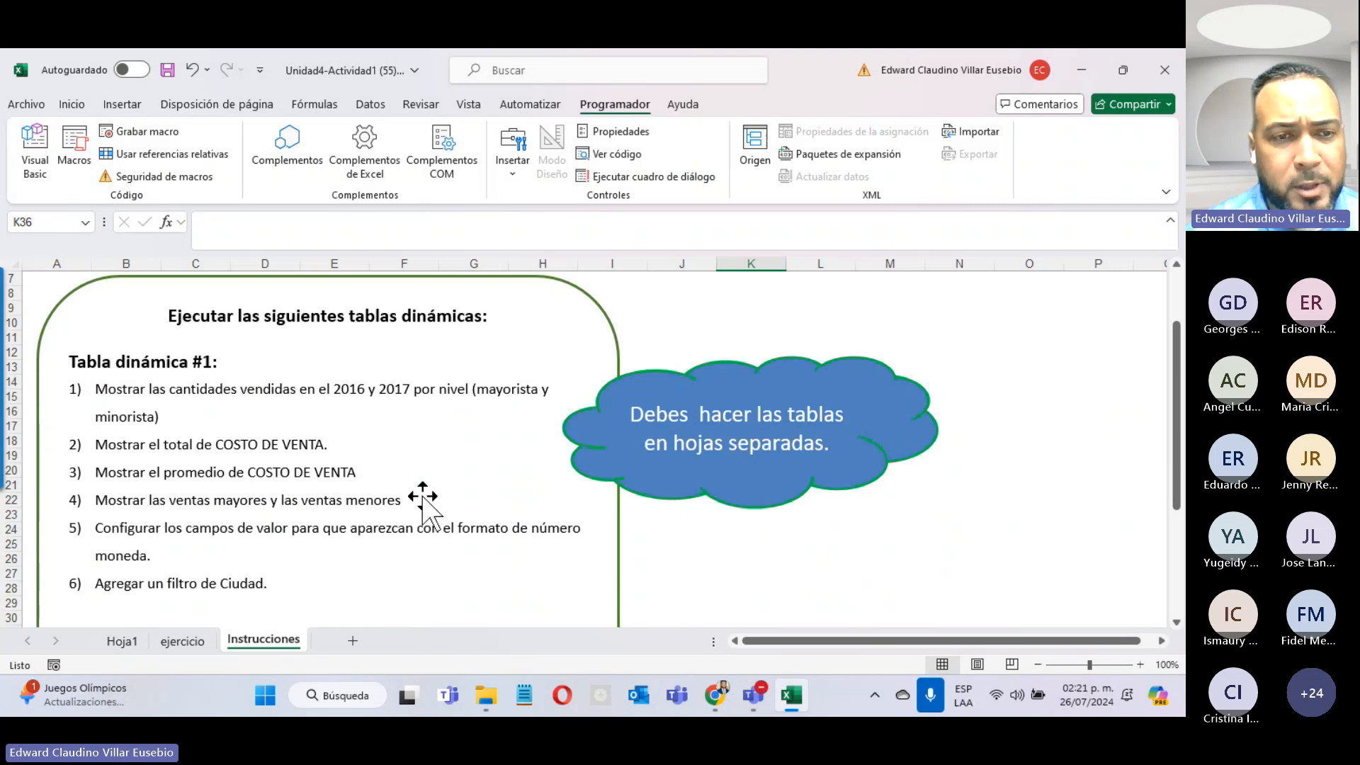
click(124, 642)
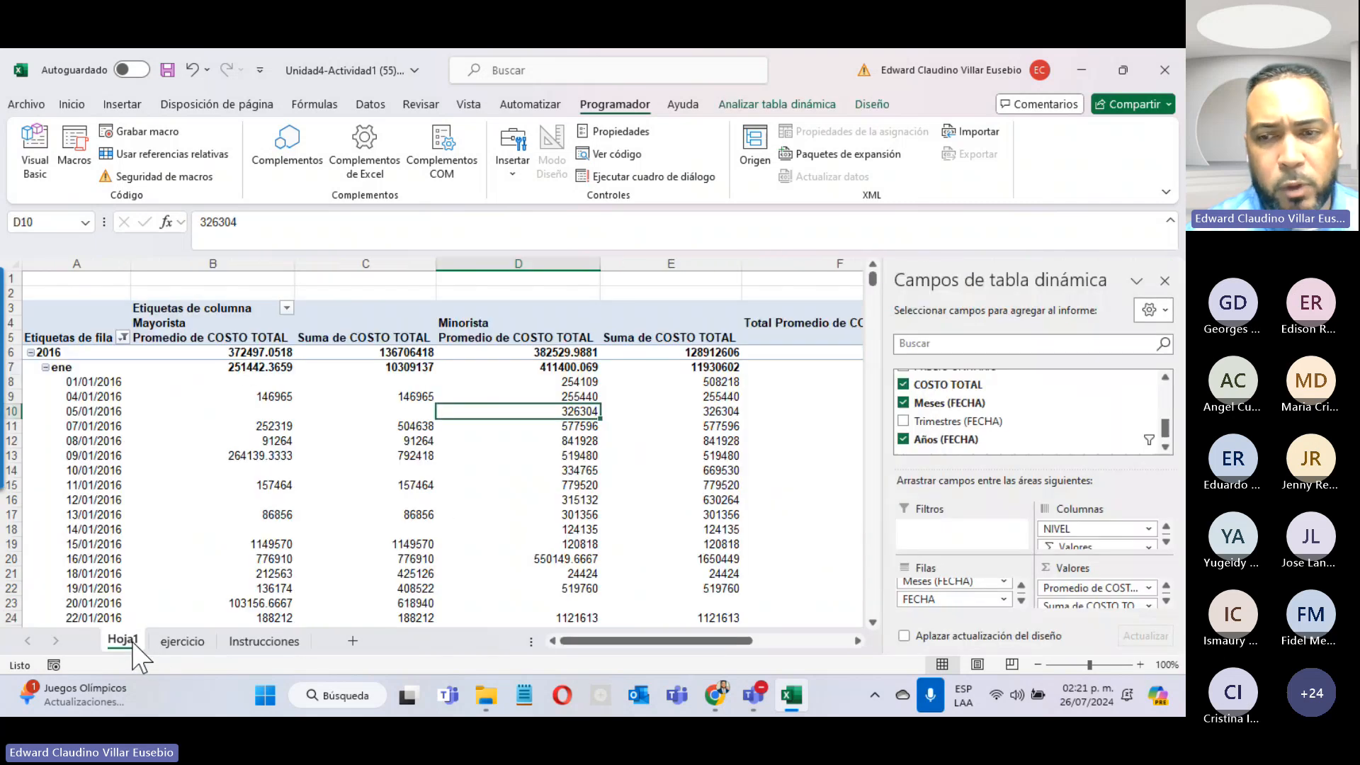
Step: Add COSTO TOTAL to Valores again summarized by Máx., giving Máx. de COSTO TOTAL2
drag(952, 385, 1120, 627)
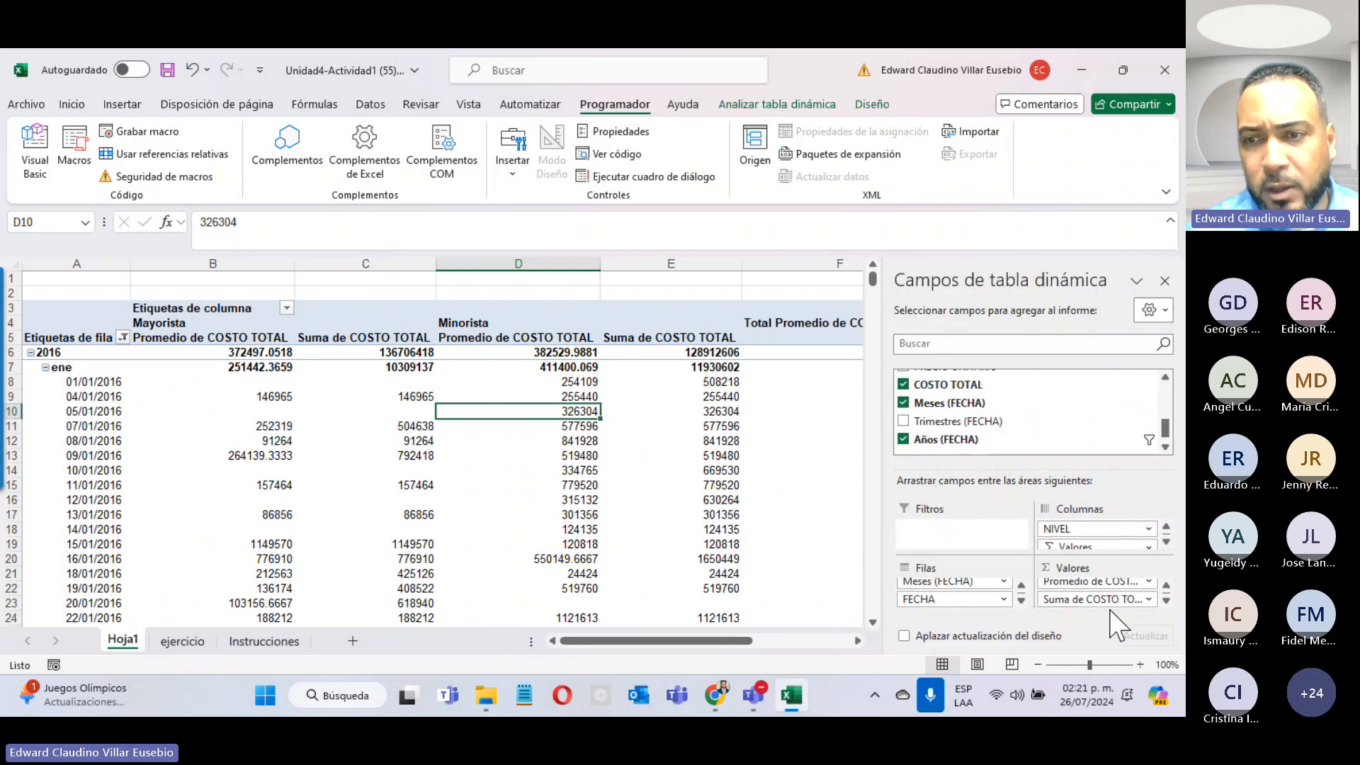
click(1166, 586)
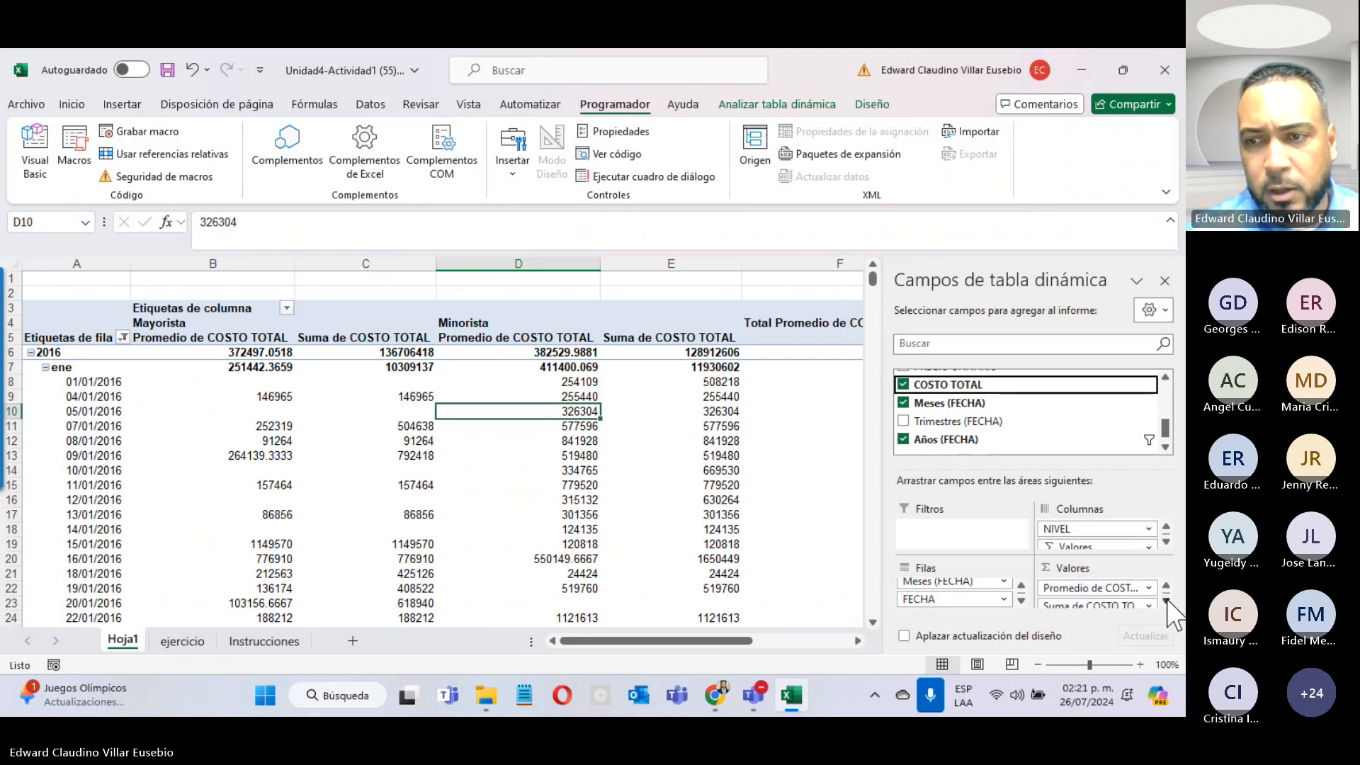
click(1166, 601)
drag(942, 395, 1096, 614)
click(1166, 601)
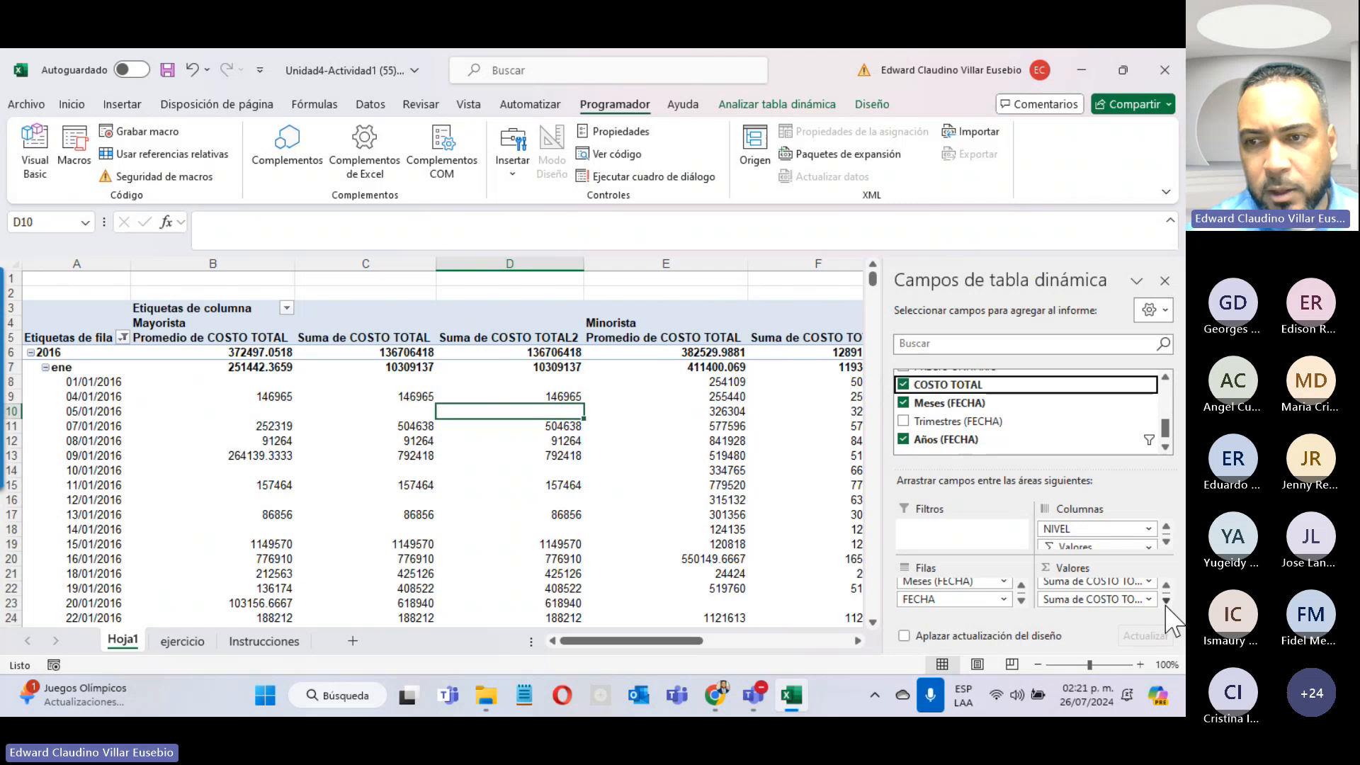
click(1149, 599)
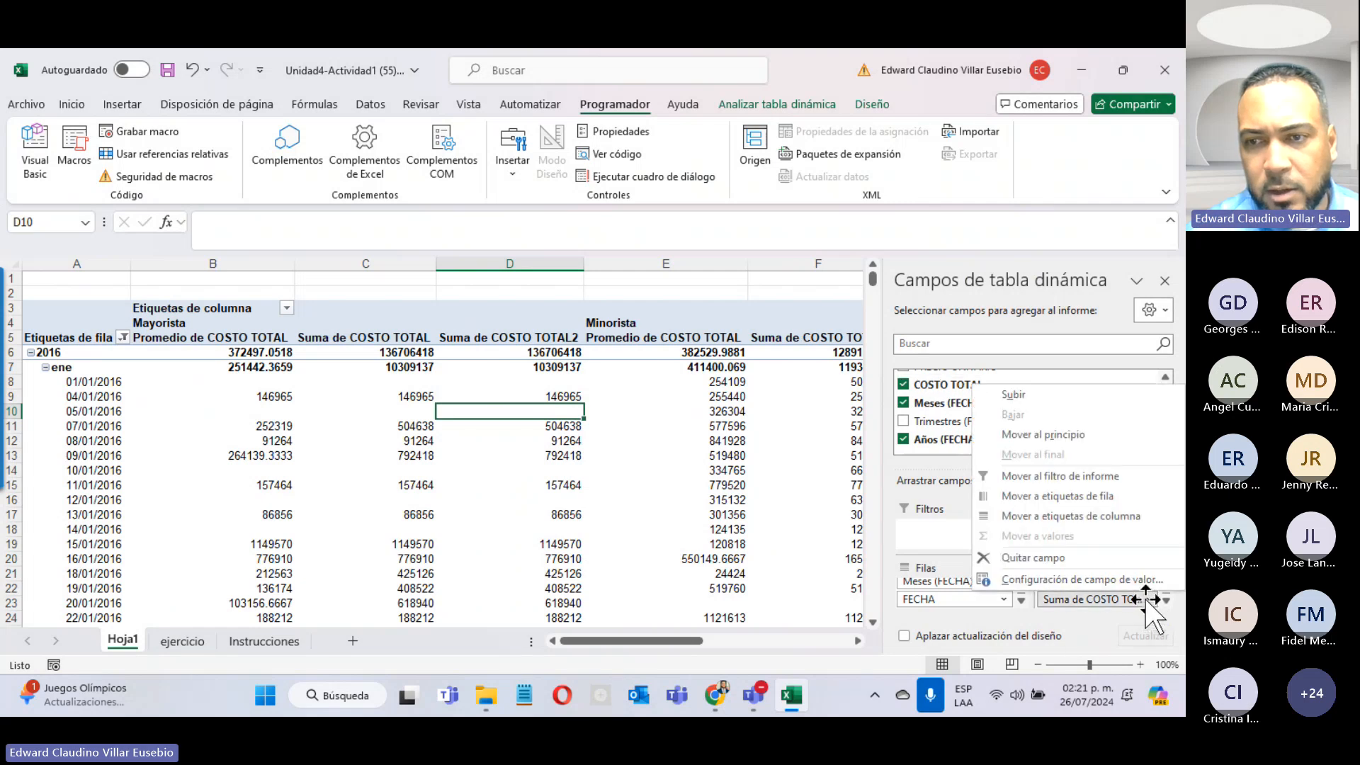
click(1122, 578)
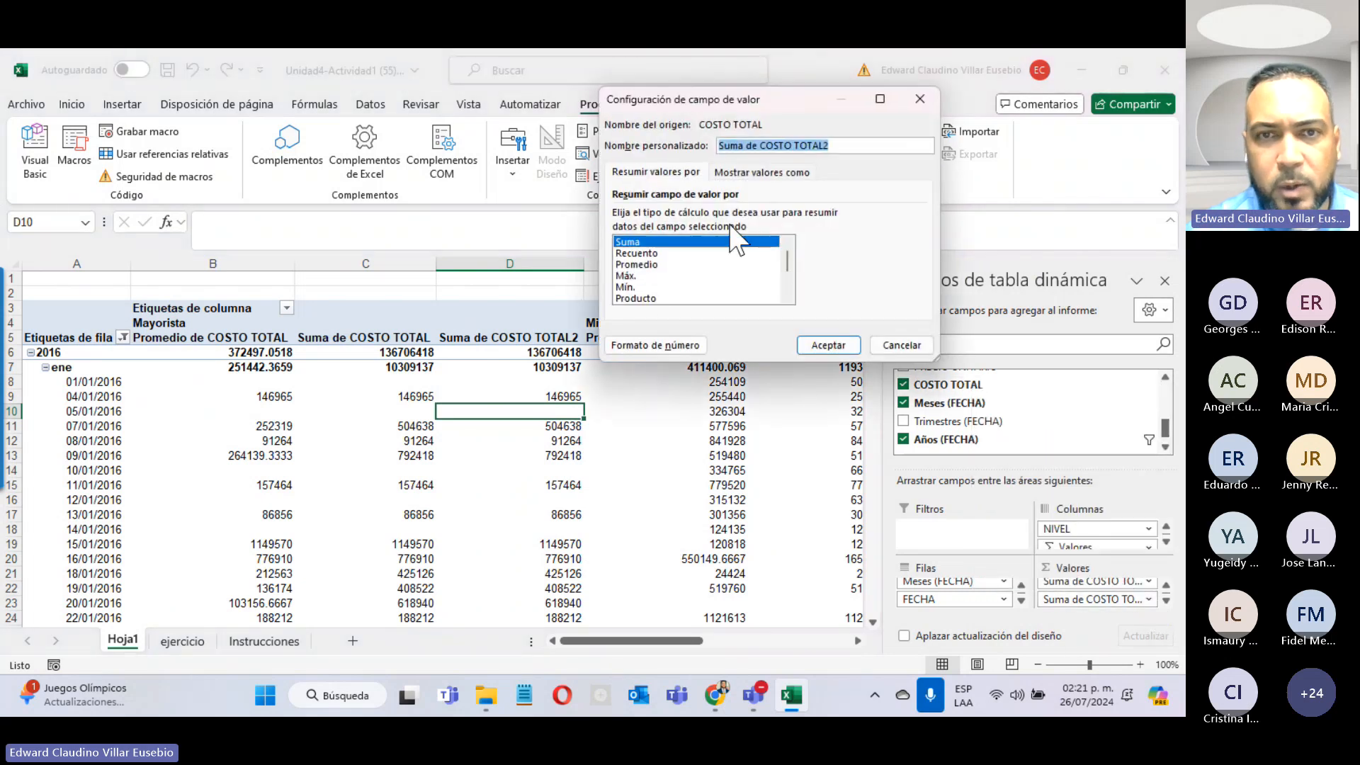
click(626, 276)
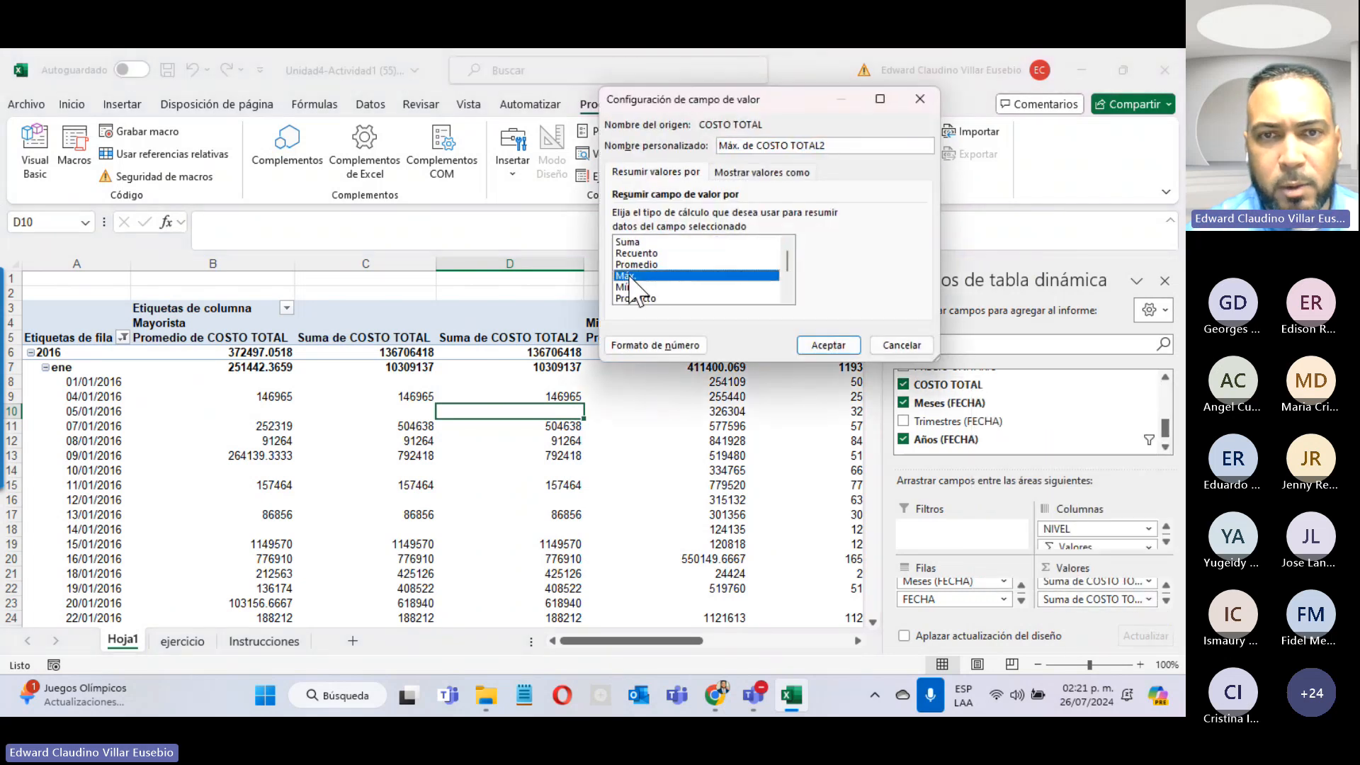
click(831, 345)
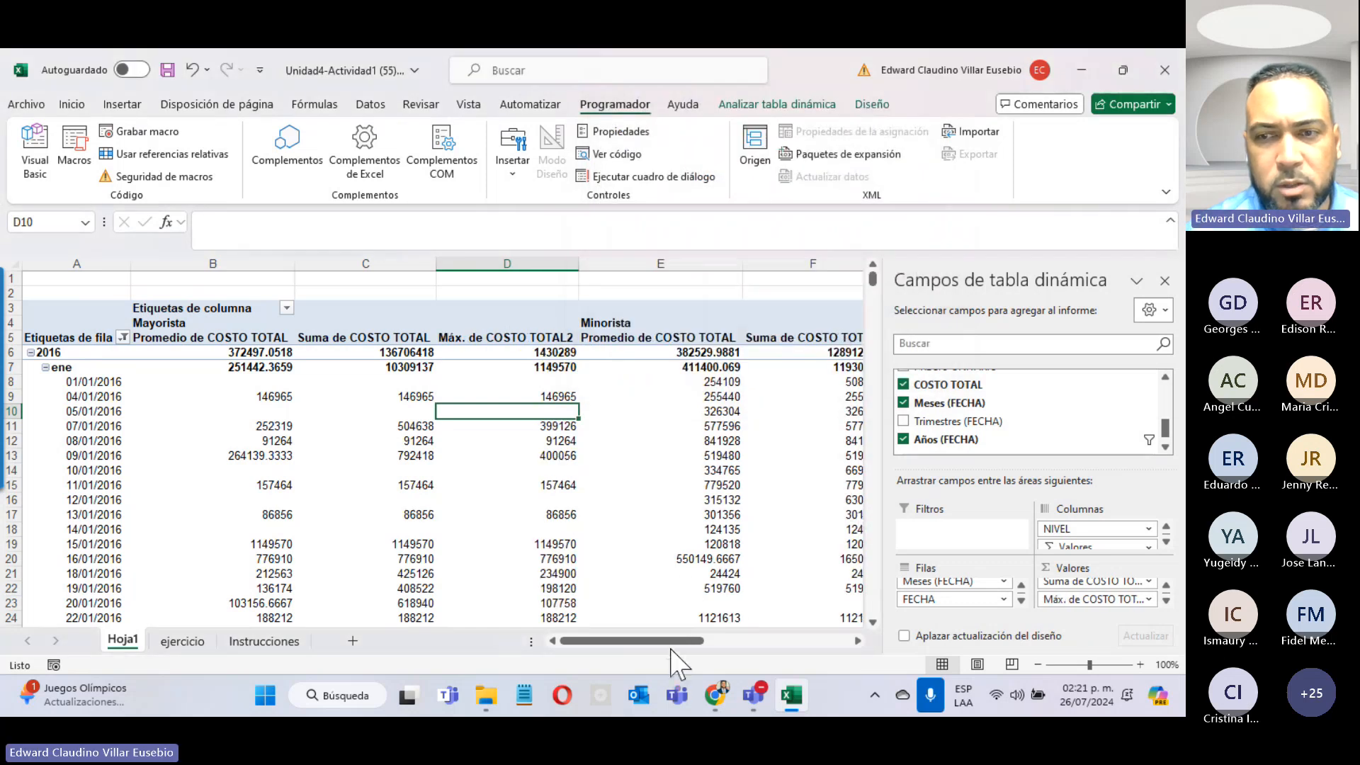
drag(671, 649, 864, 646)
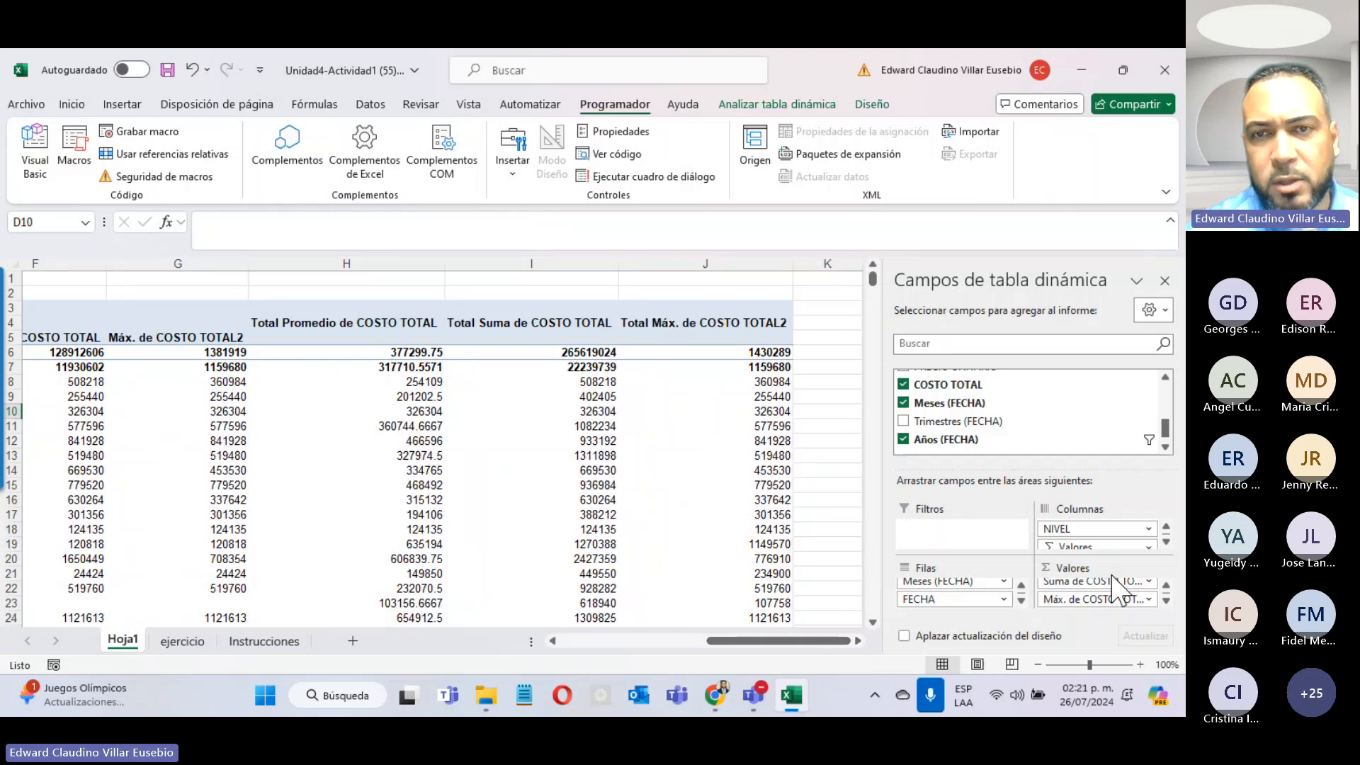
click(755, 695)
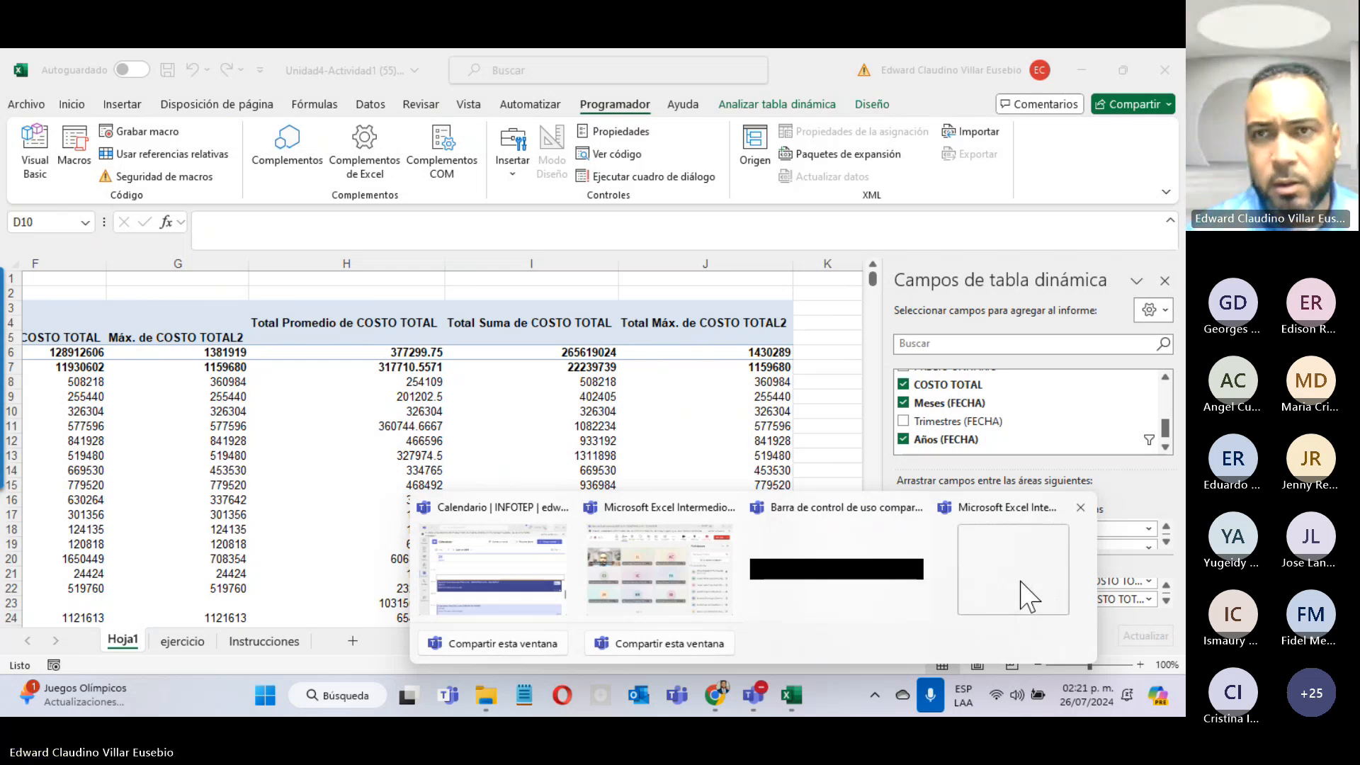
click(1022, 596)
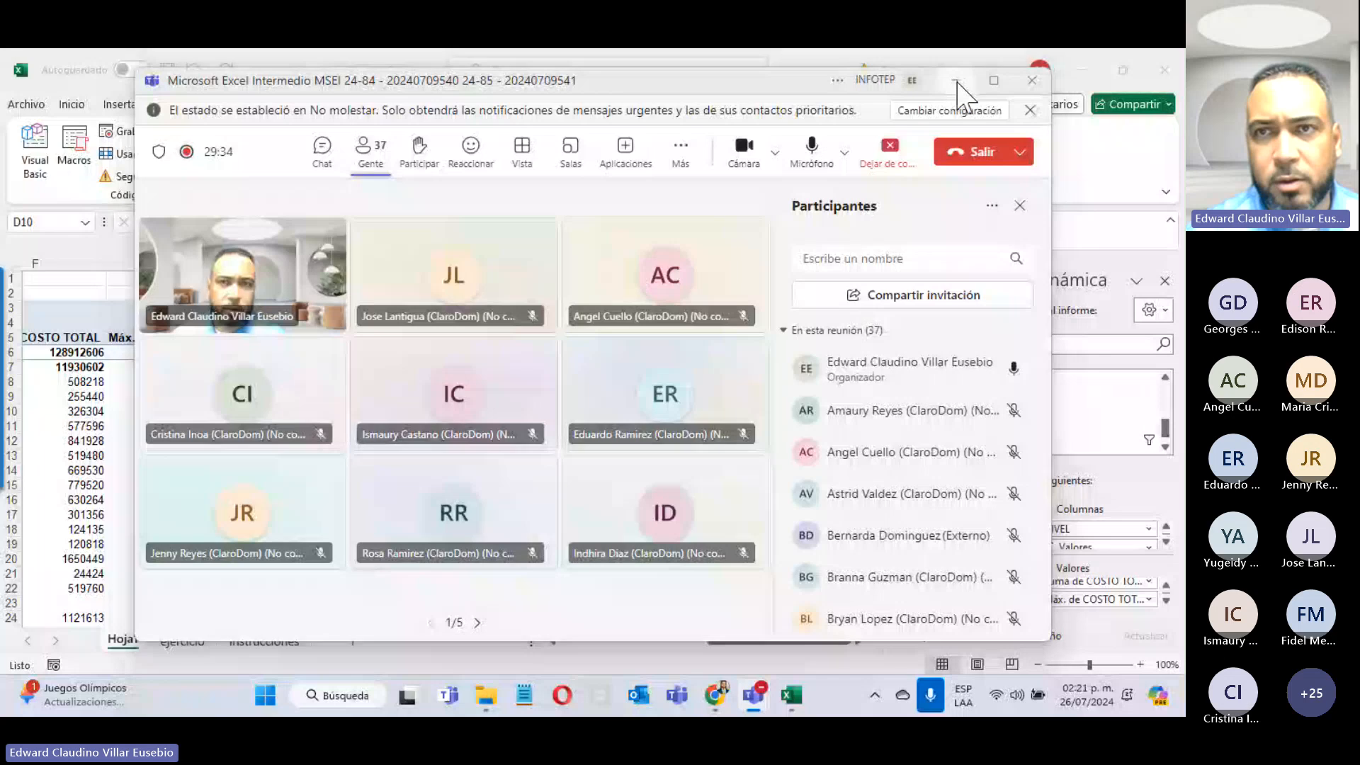
click(956, 81)
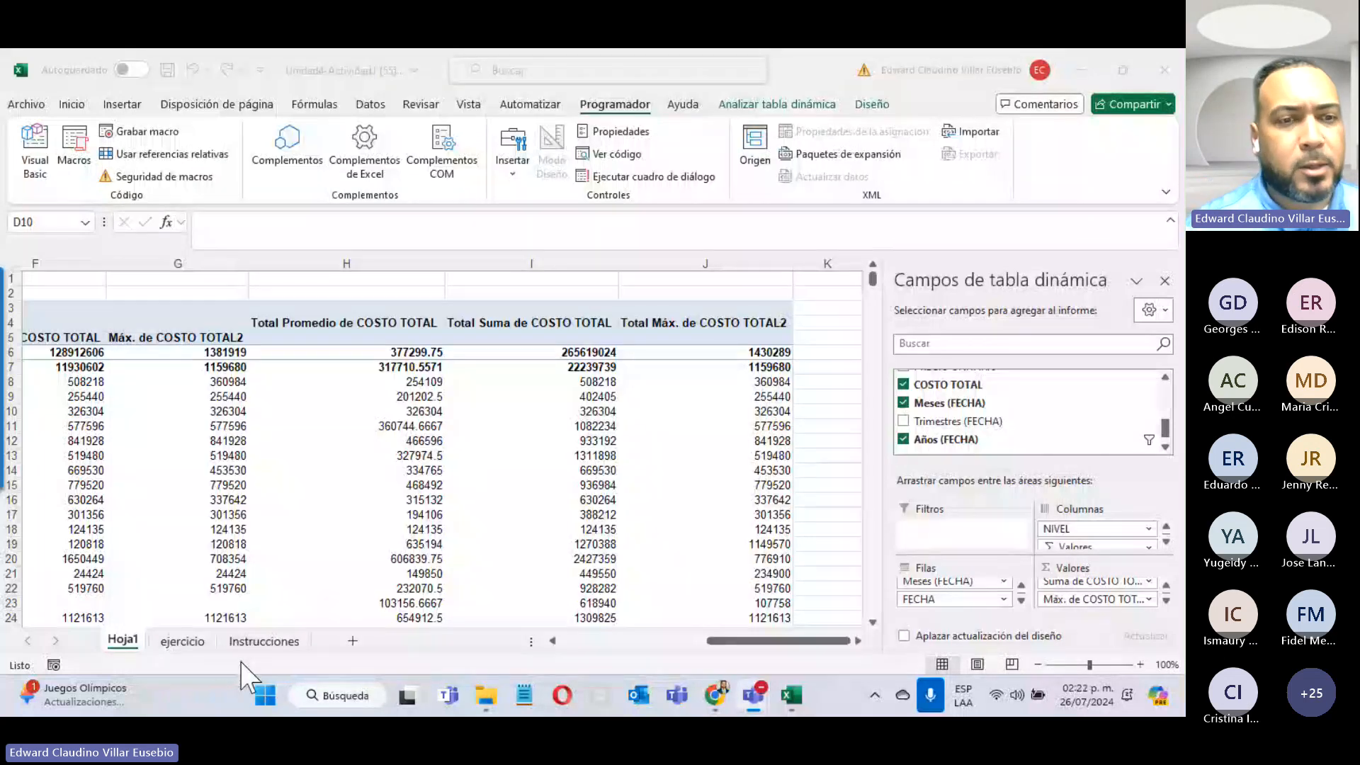
click(264, 641)
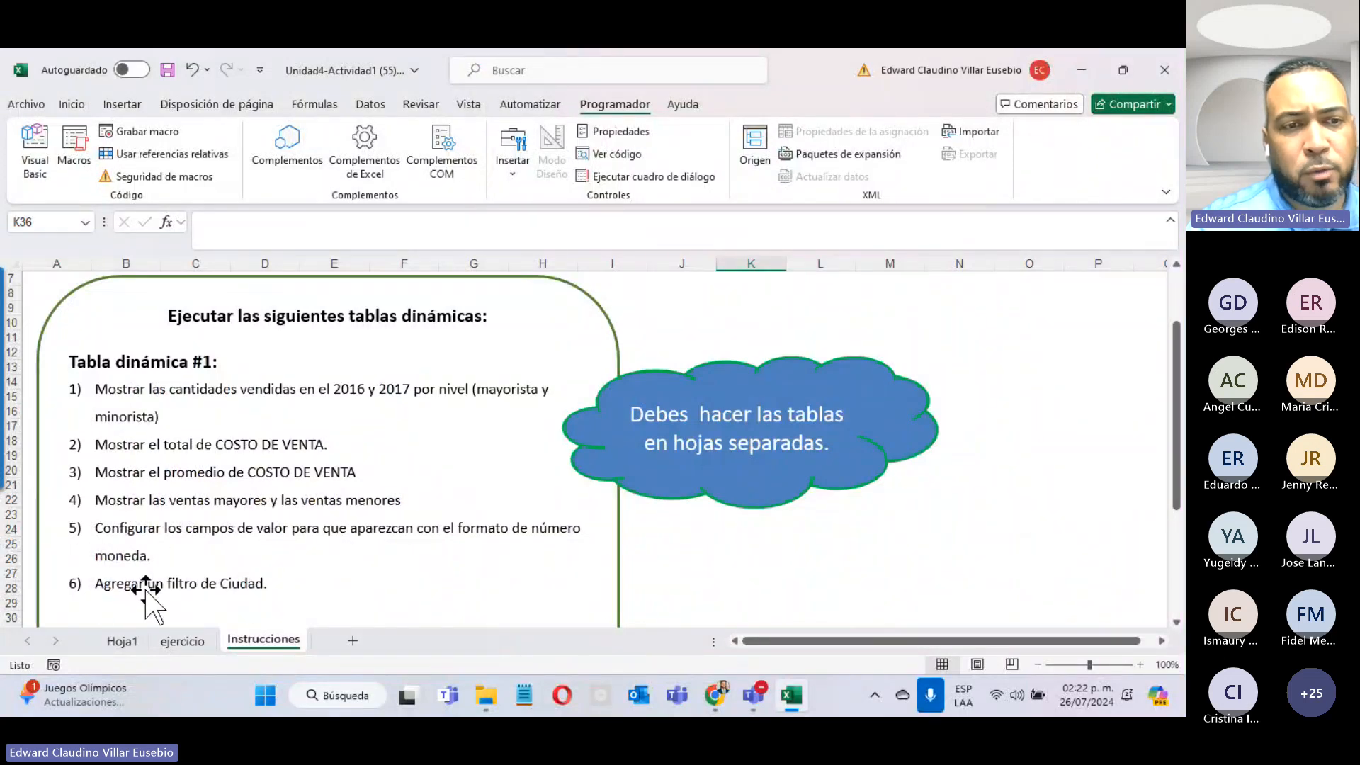
click(122, 641)
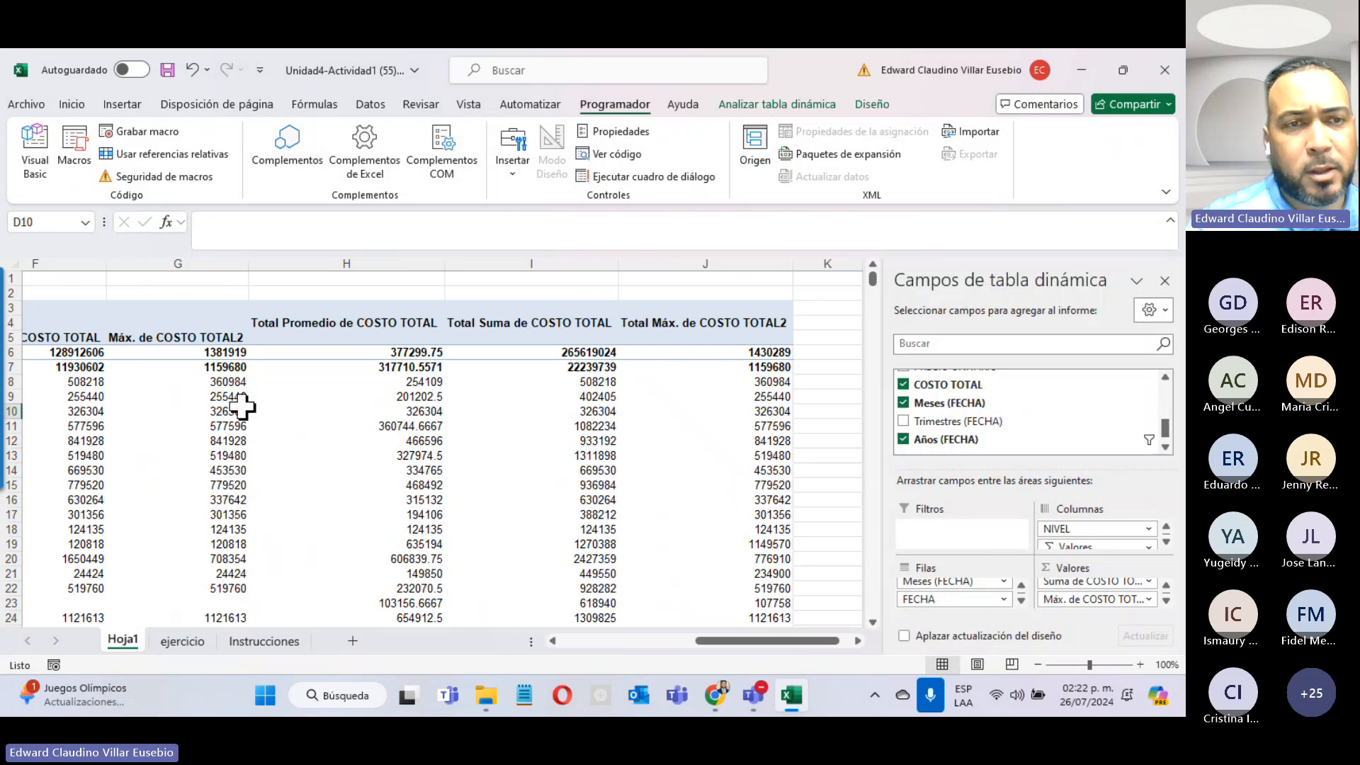
click(583, 642)
click(583, 641)
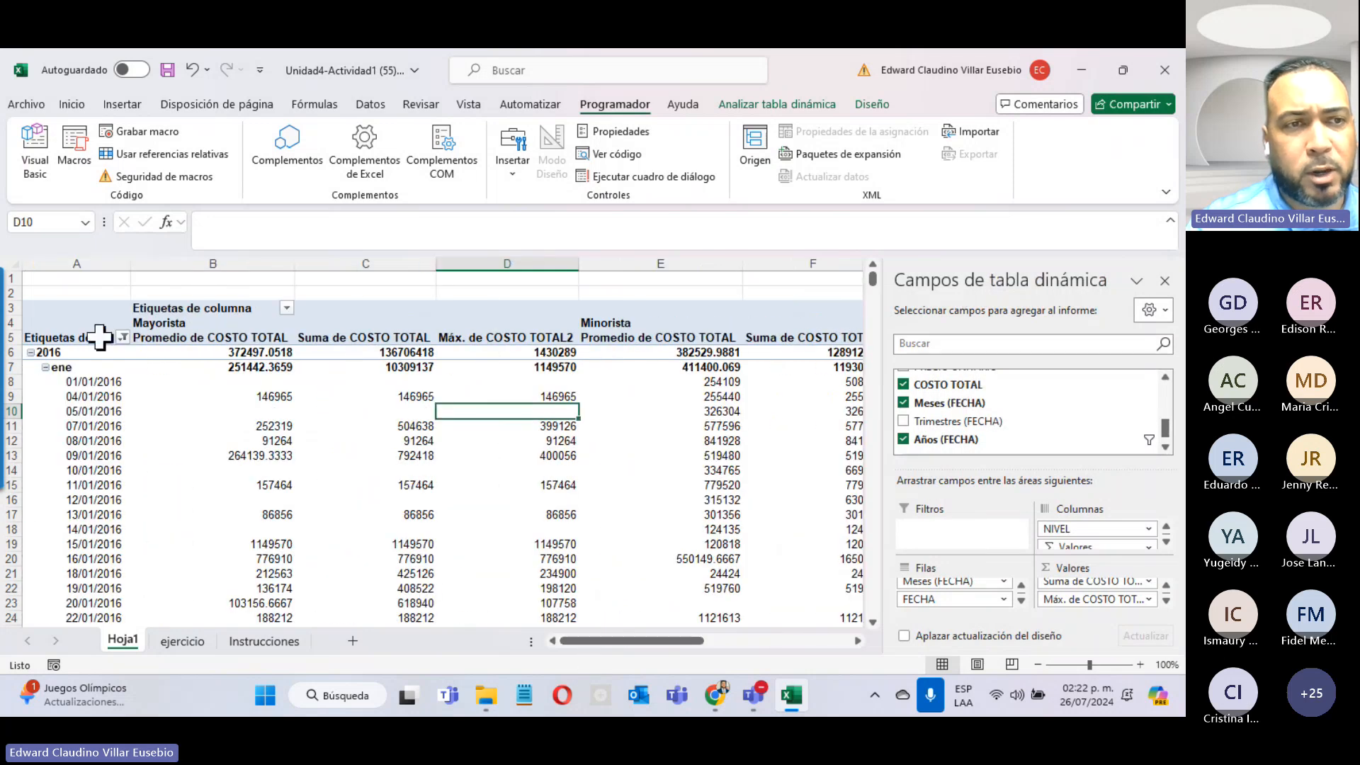
Step: Select the pivot values and apply Moneda currency format, then undo it
drag(76, 309, 461, 511)
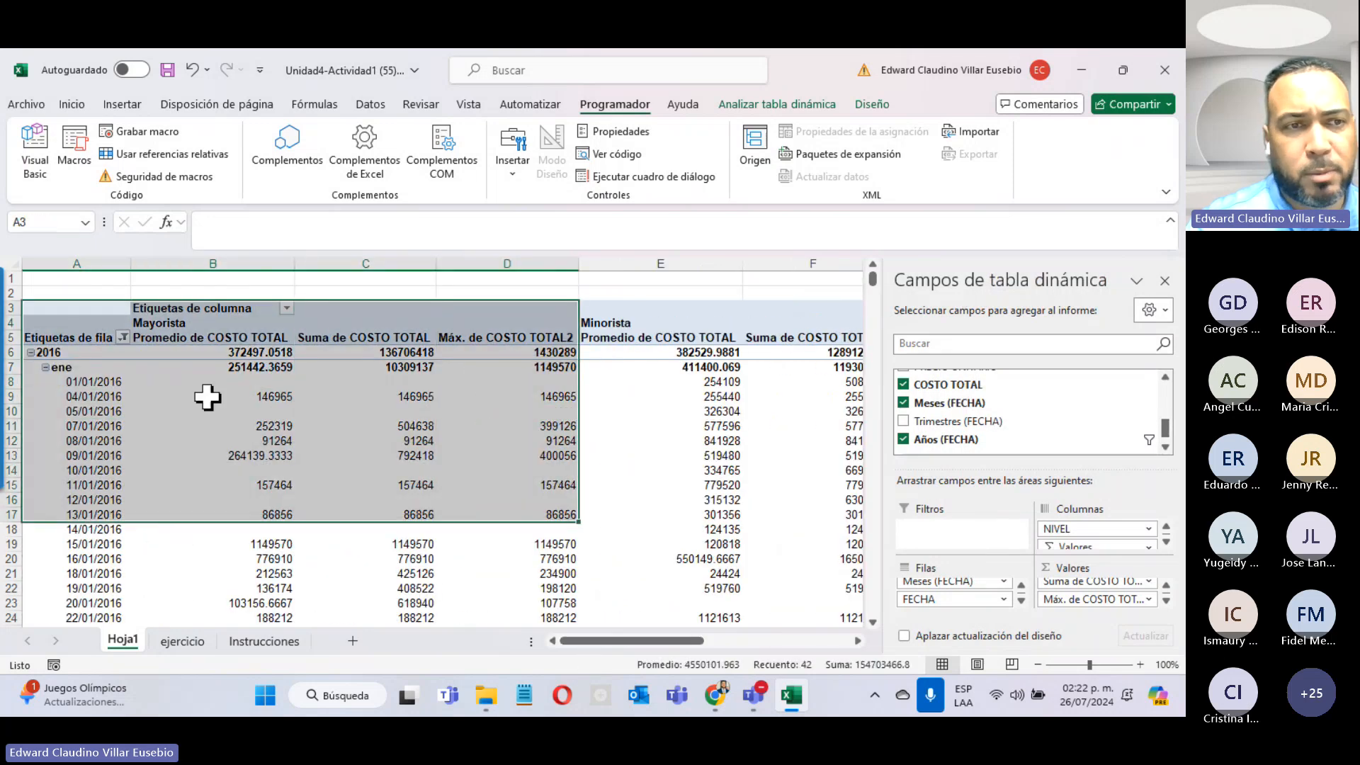
drag(97, 355, 828, 663)
drag(799, 707, 769, 568)
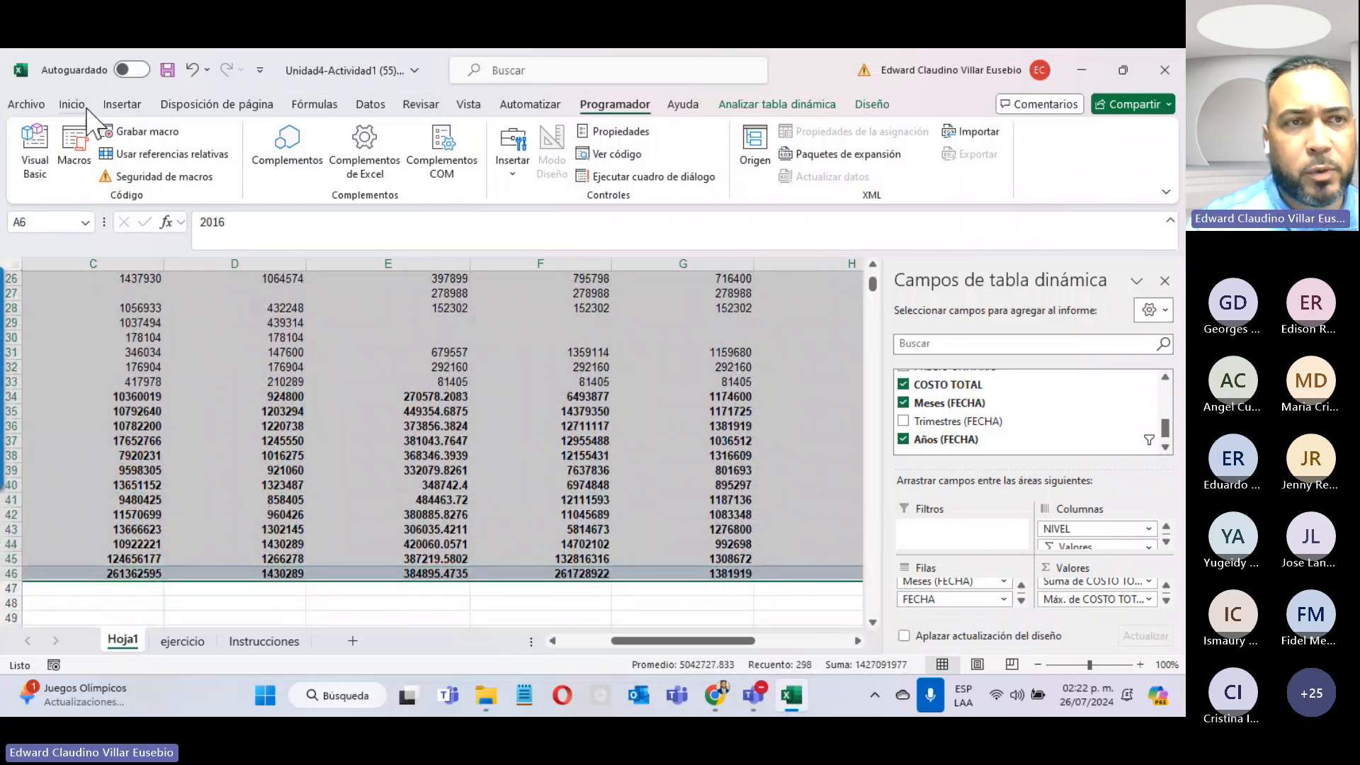
click(83, 106)
click(552, 131)
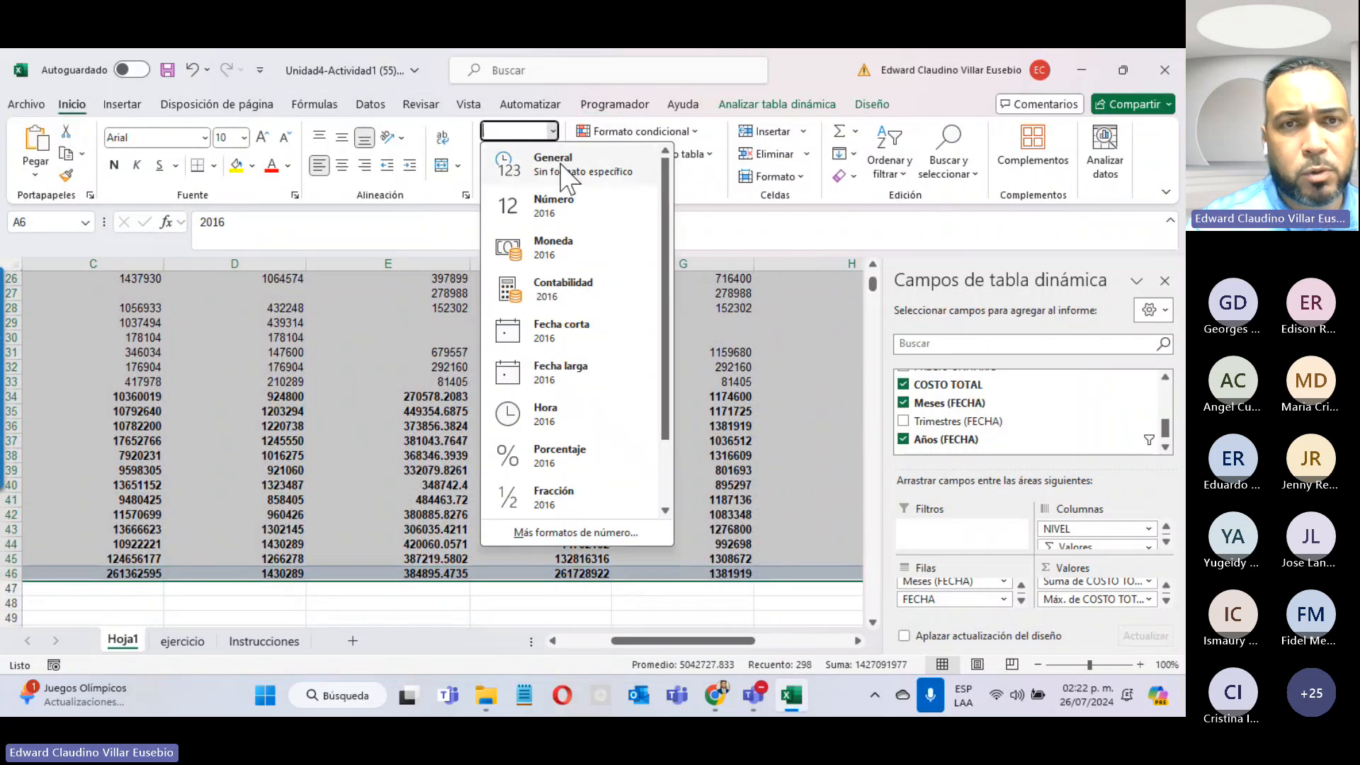
click(560, 247)
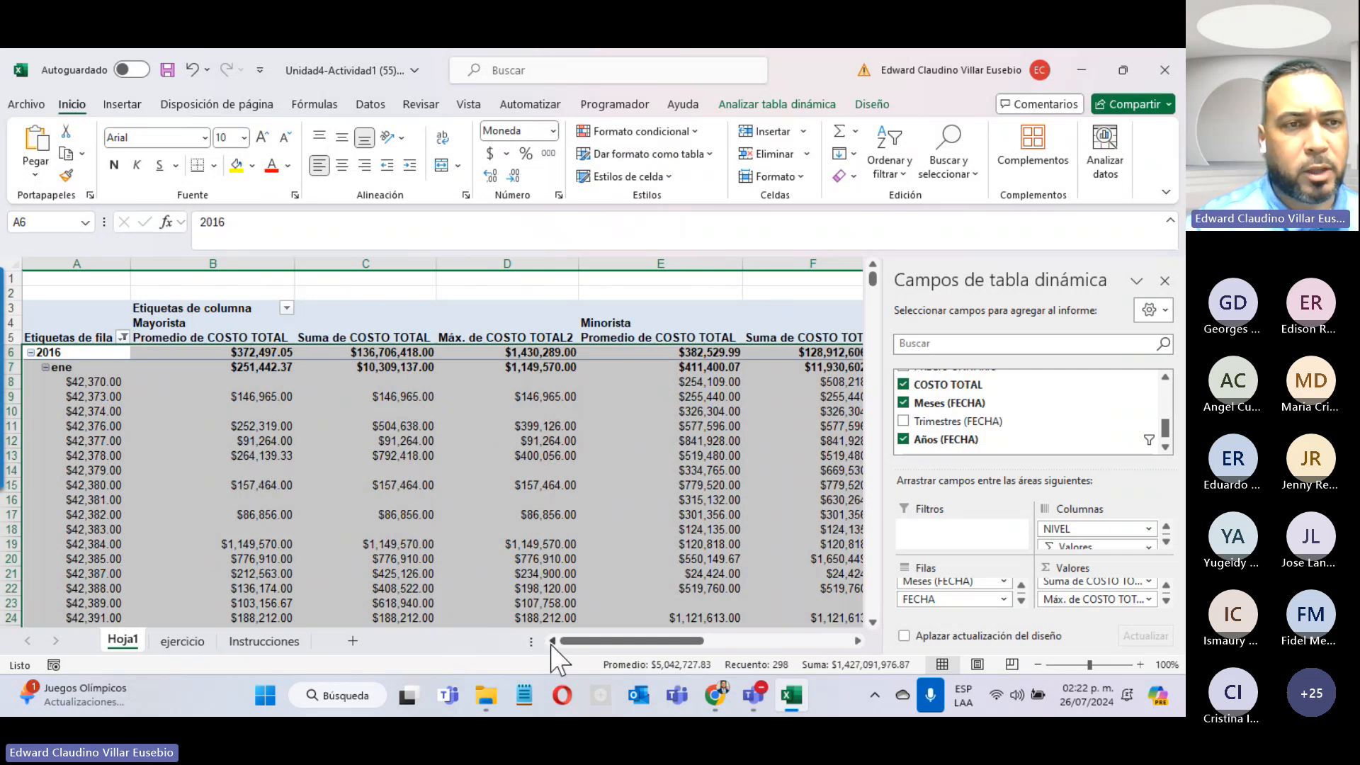
click(191, 69)
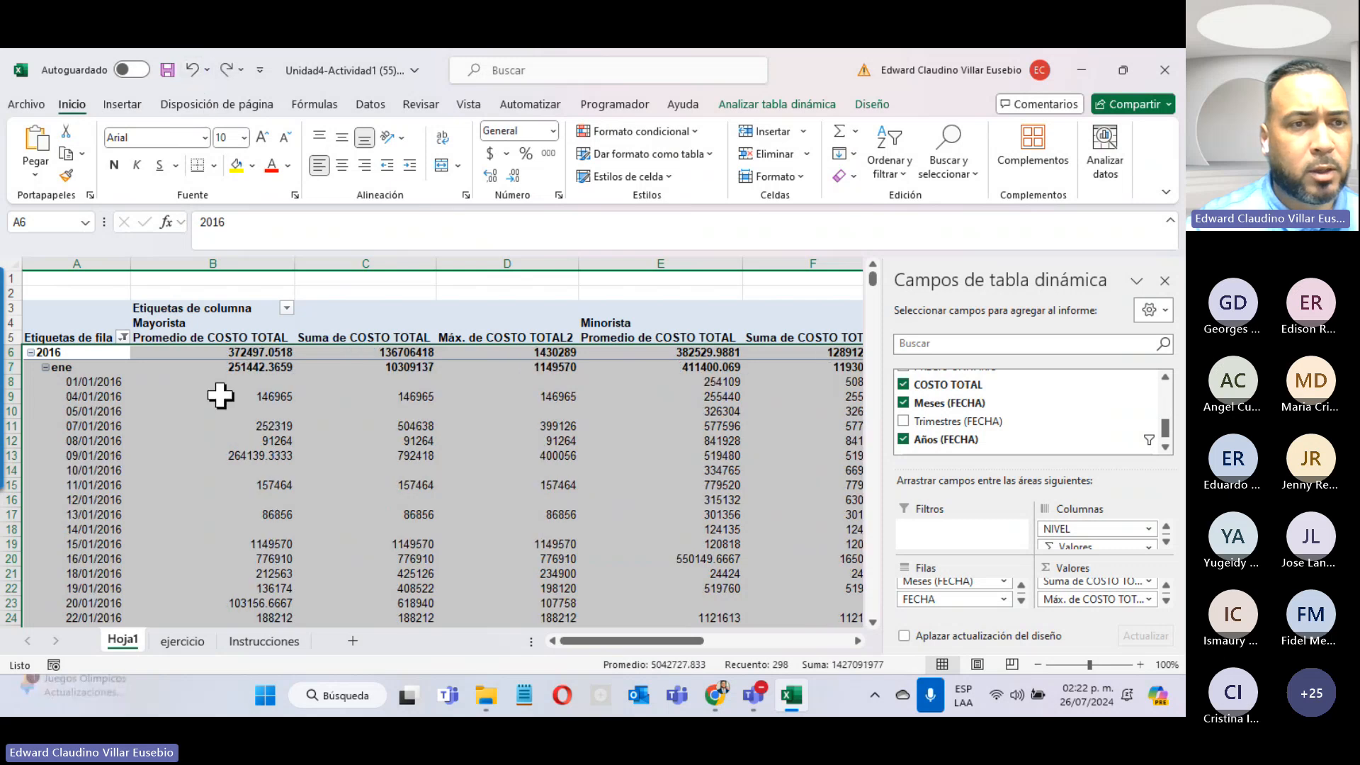
click(200, 353)
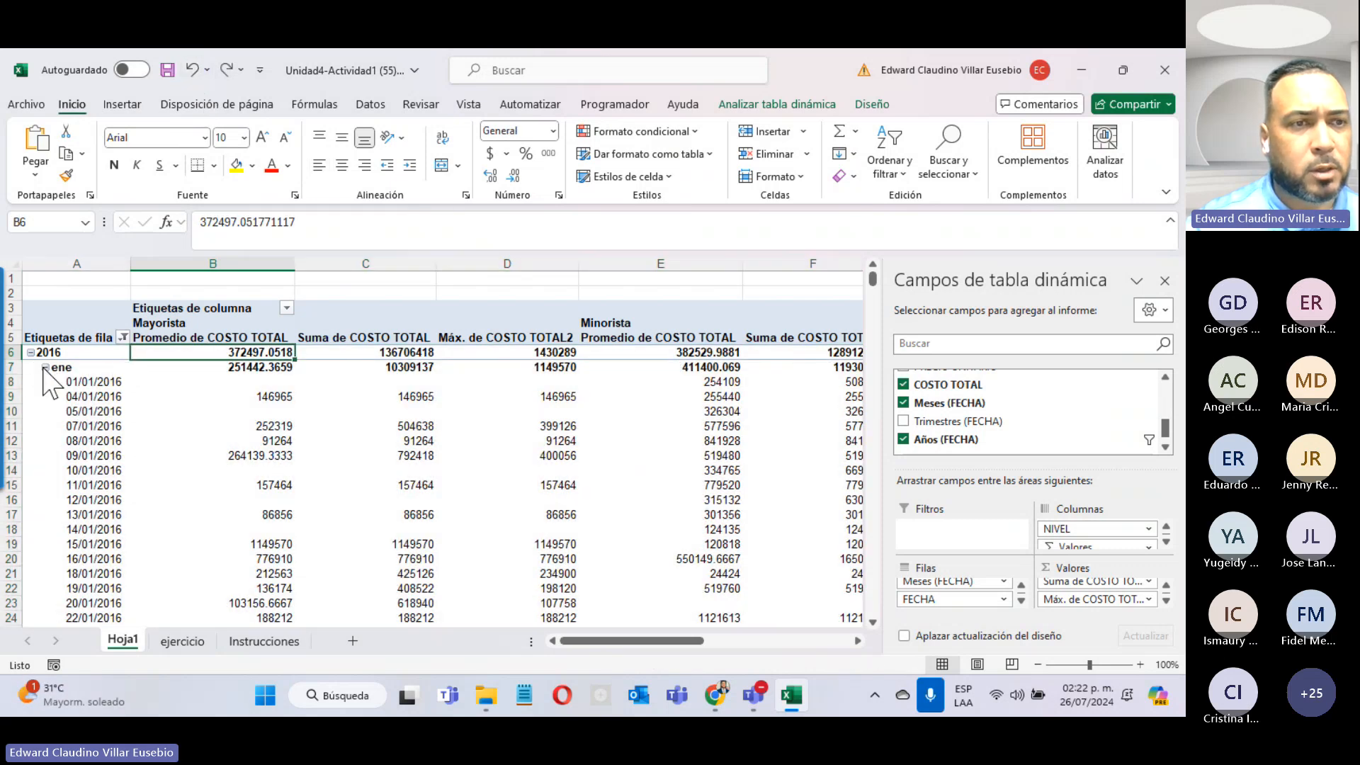
Step: Collapse 2016, reapply Moneda format to the values, then expand 2016 into months
click(45, 367)
click(31, 353)
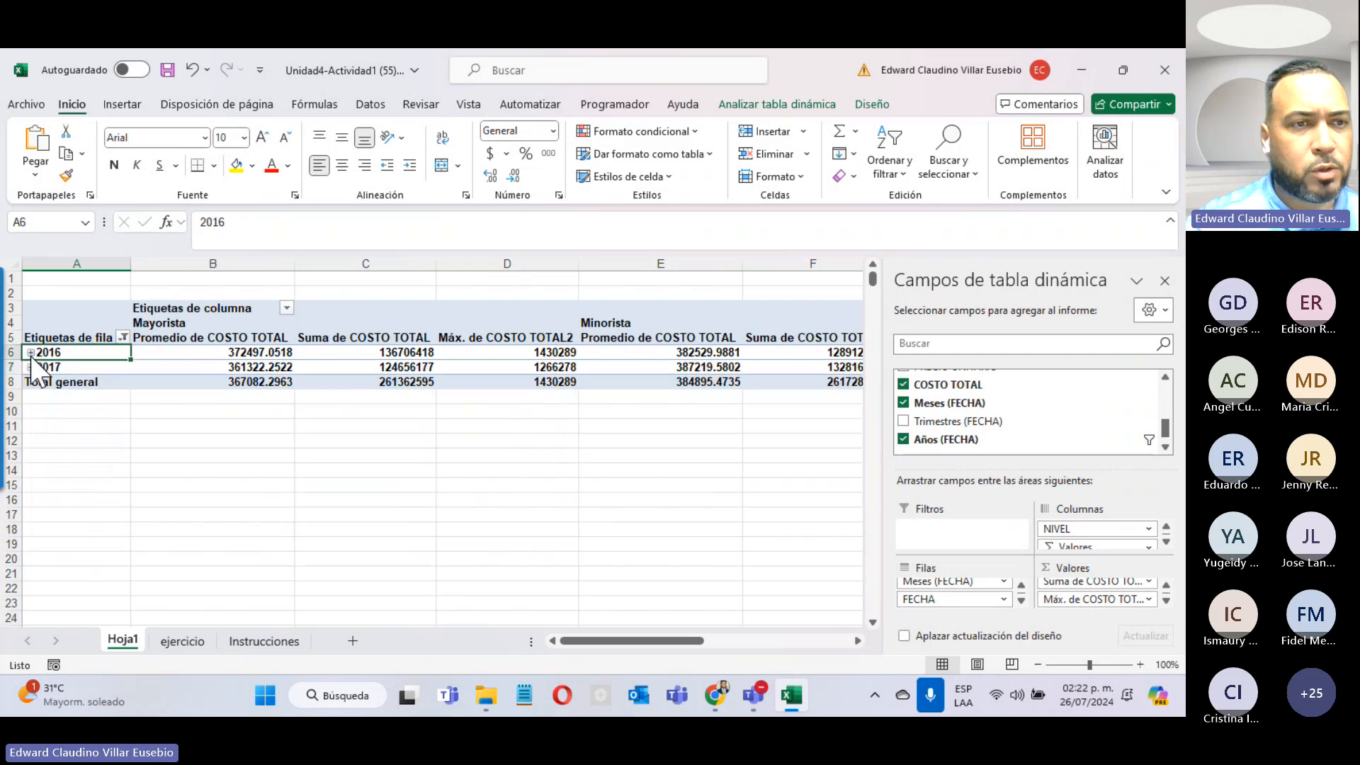
mouse_move(212, 353)
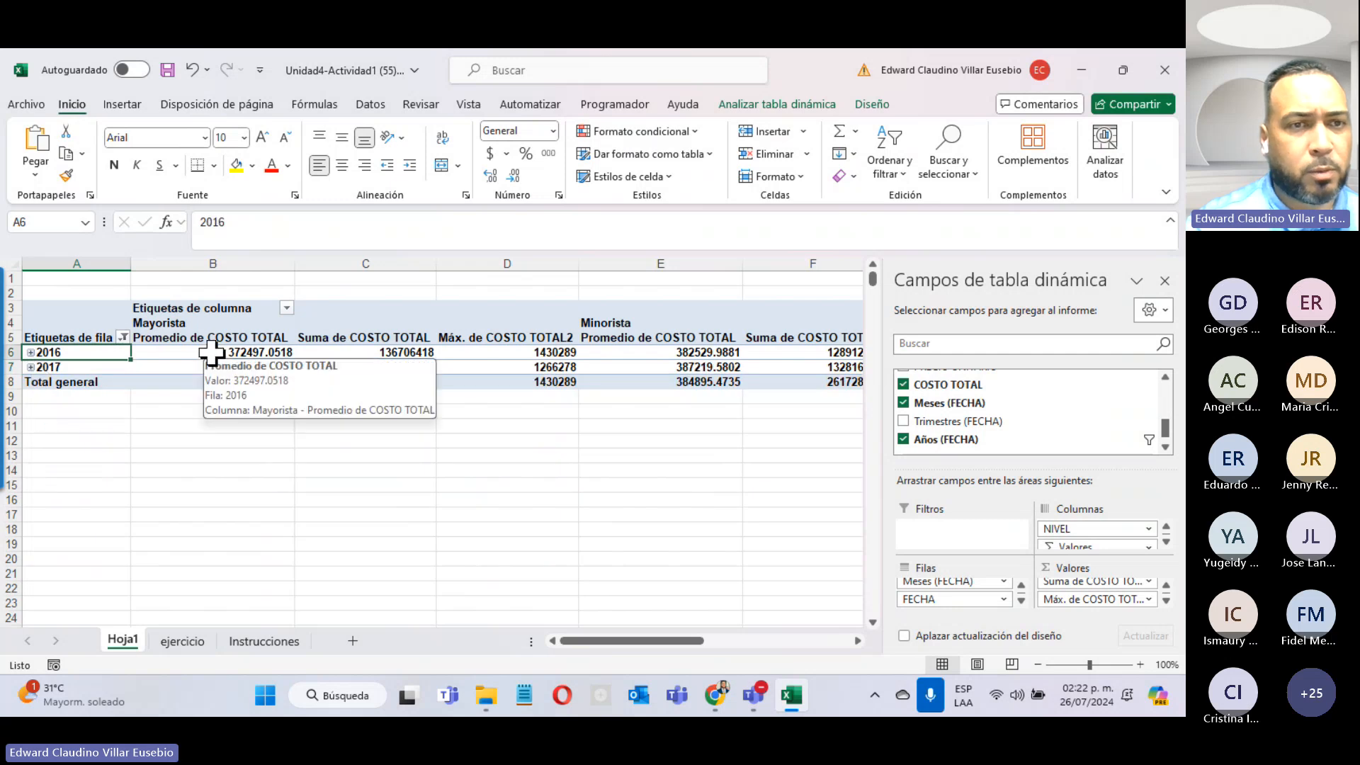
drag(211, 352, 696, 380)
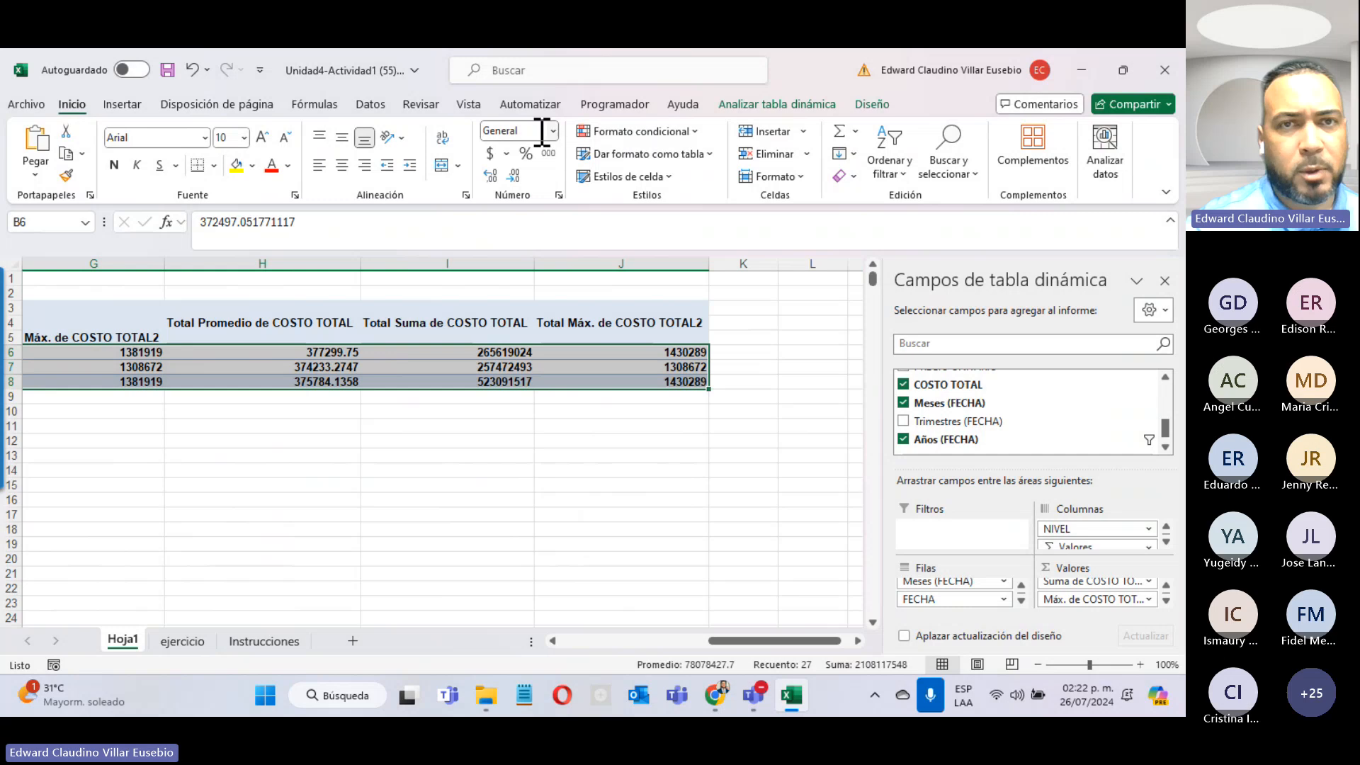
click(552, 131)
click(552, 240)
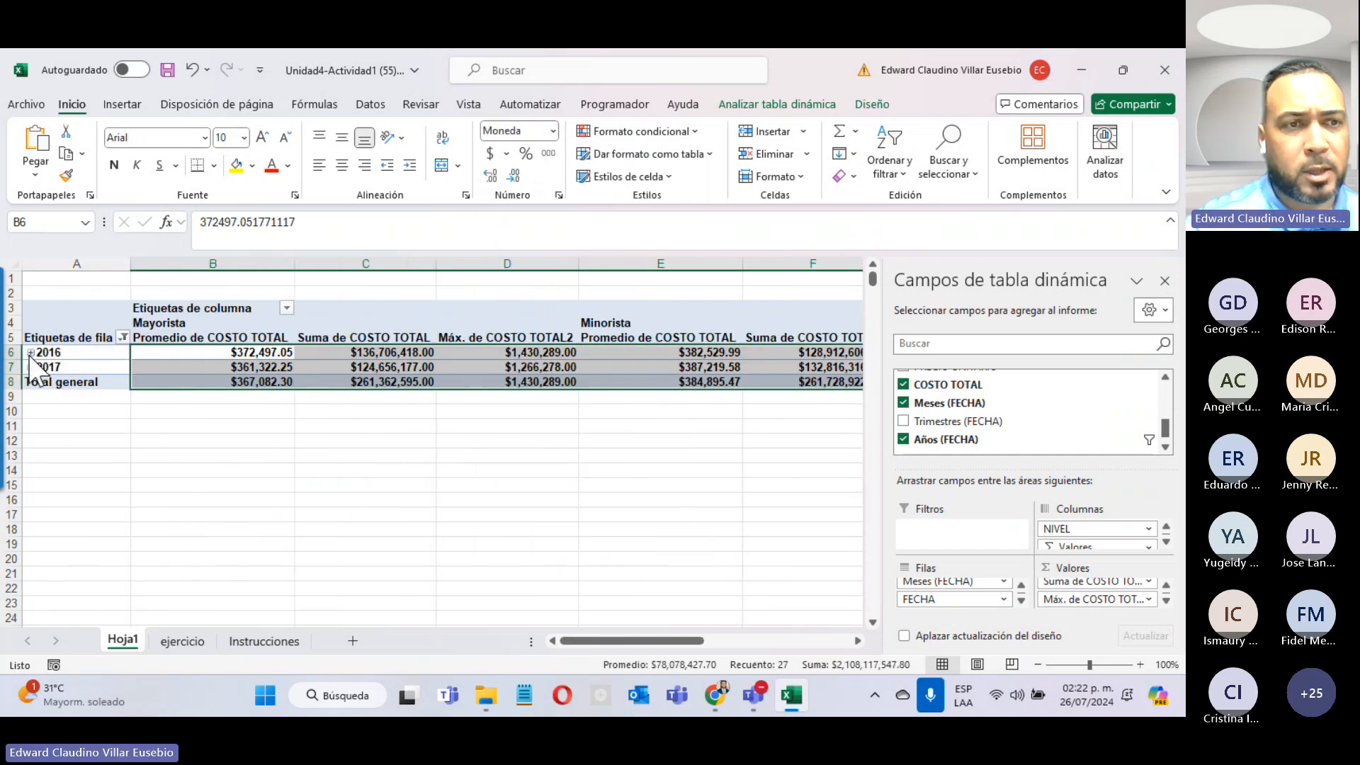
click(31, 353)
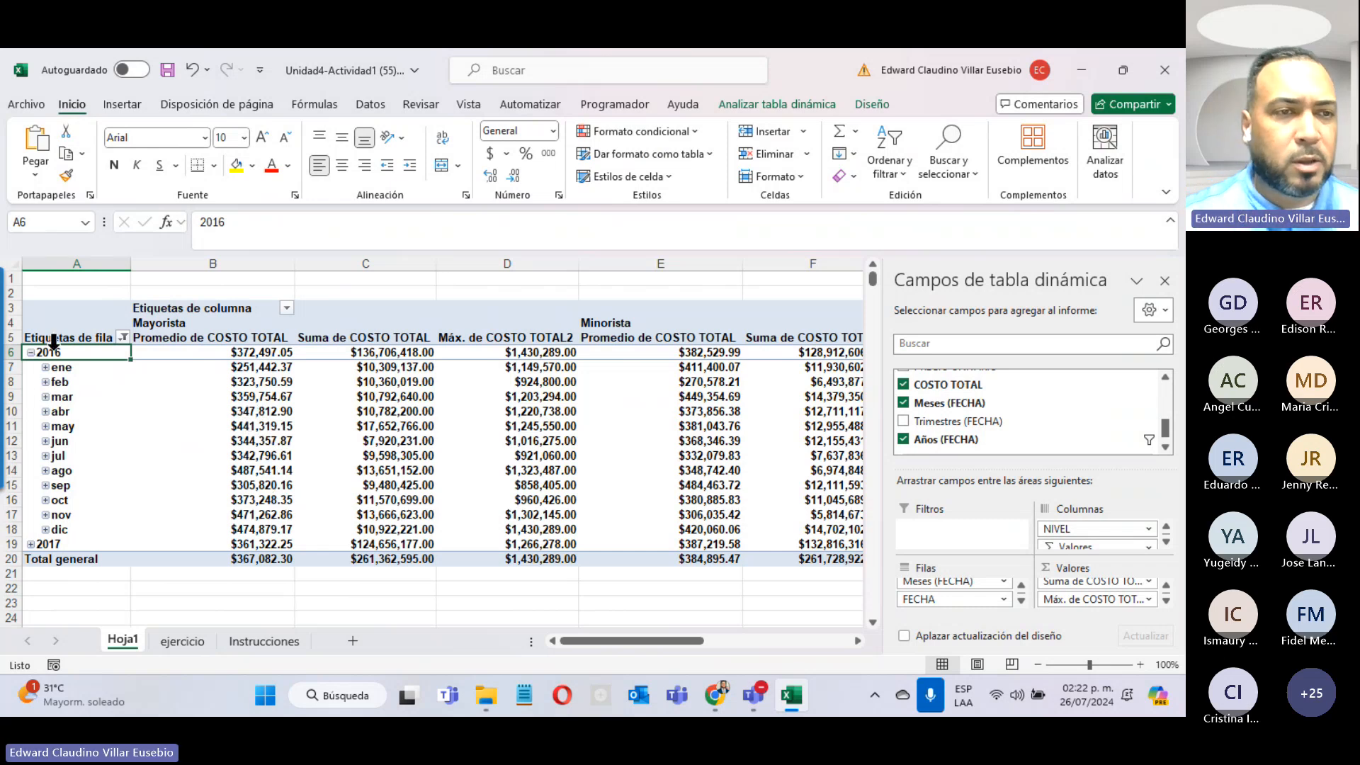
Step: Check Instrucciones, return to Hoja1, and add CIUDAD as a report filter
click(273, 641)
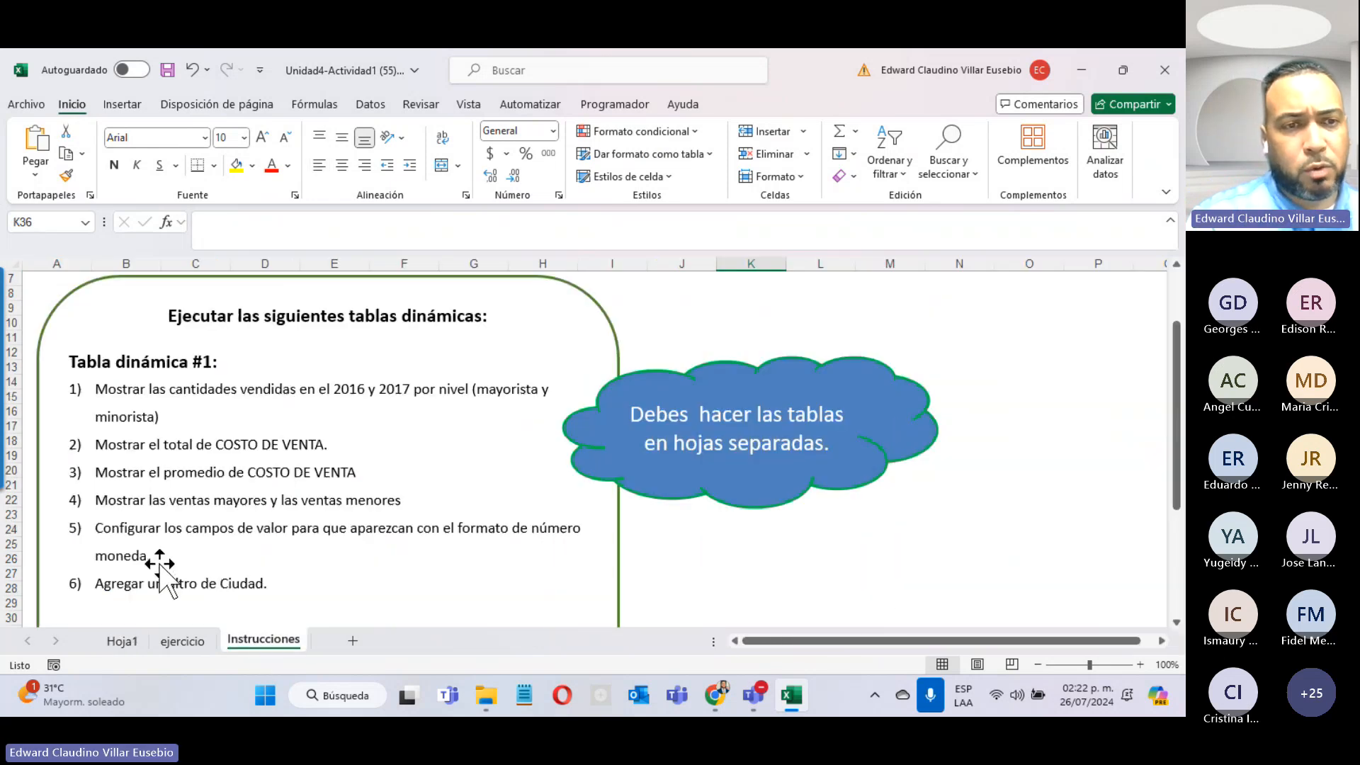
click(115, 642)
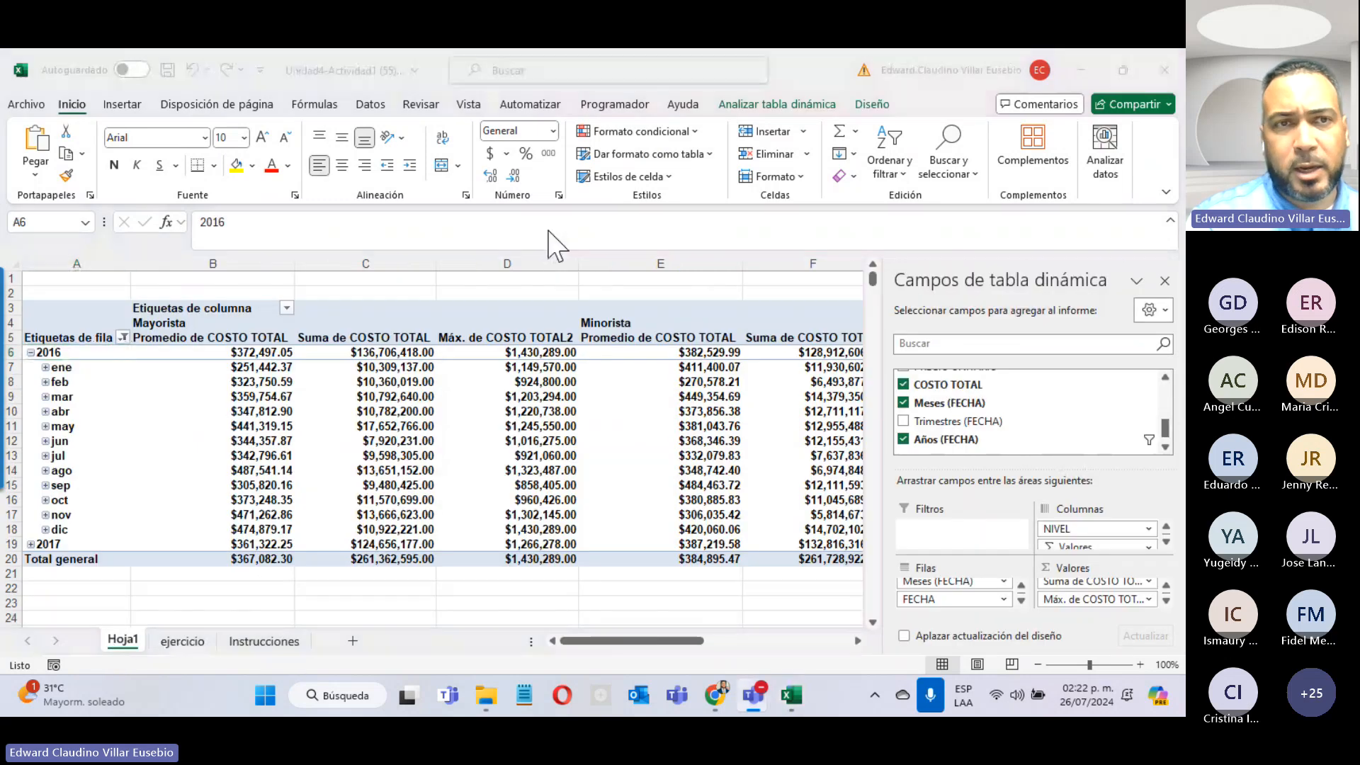
scroll(1048, 445, up, 5)
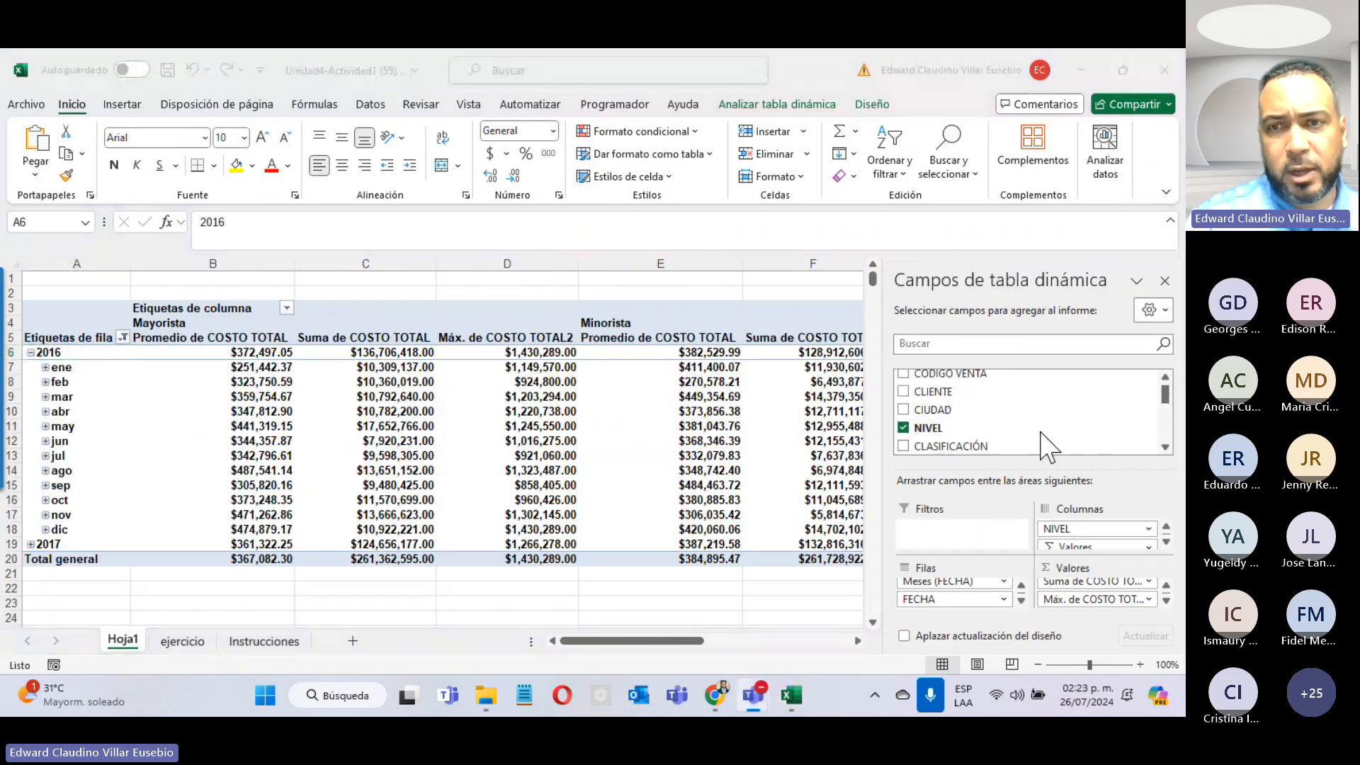
click(933, 410)
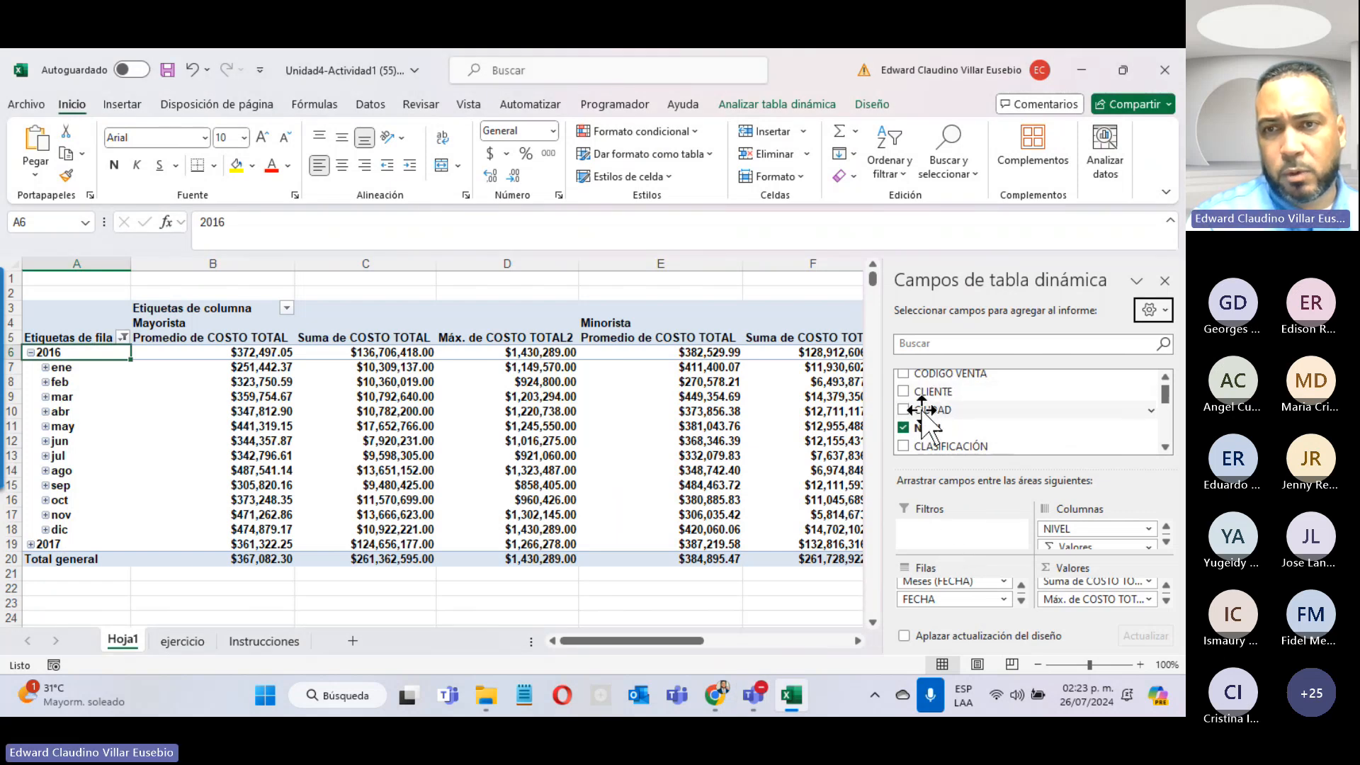
drag(923, 411, 926, 535)
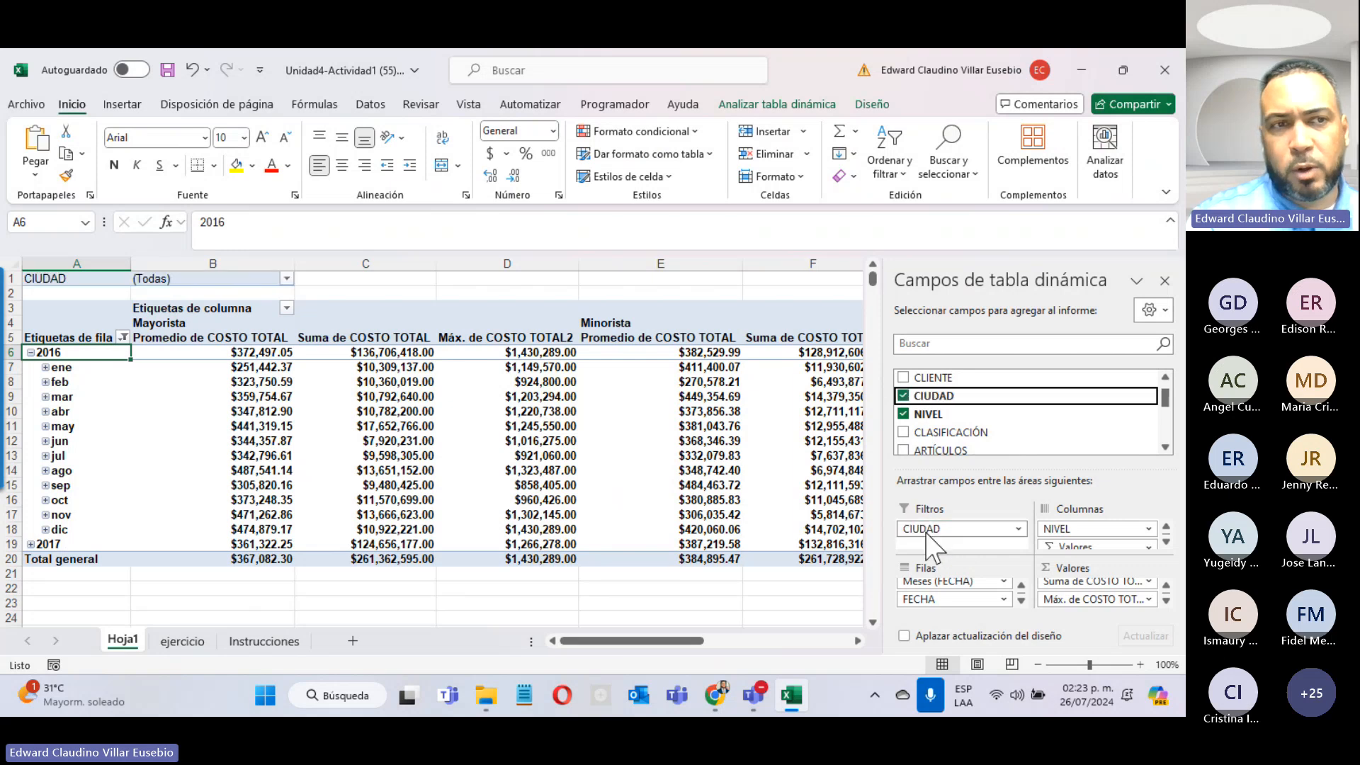
Step: Set the CIUDAD filter to show only Azua
click(71, 278)
click(161, 280)
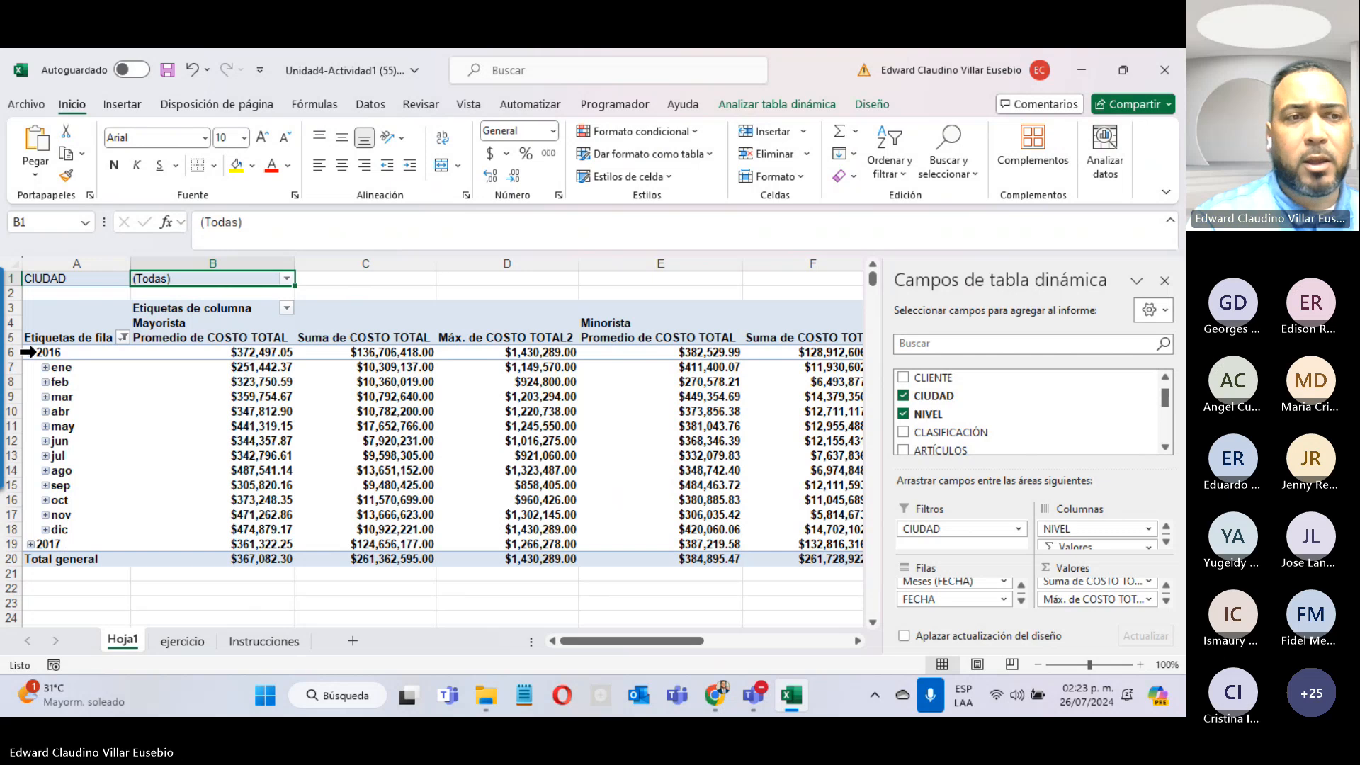
click(287, 281)
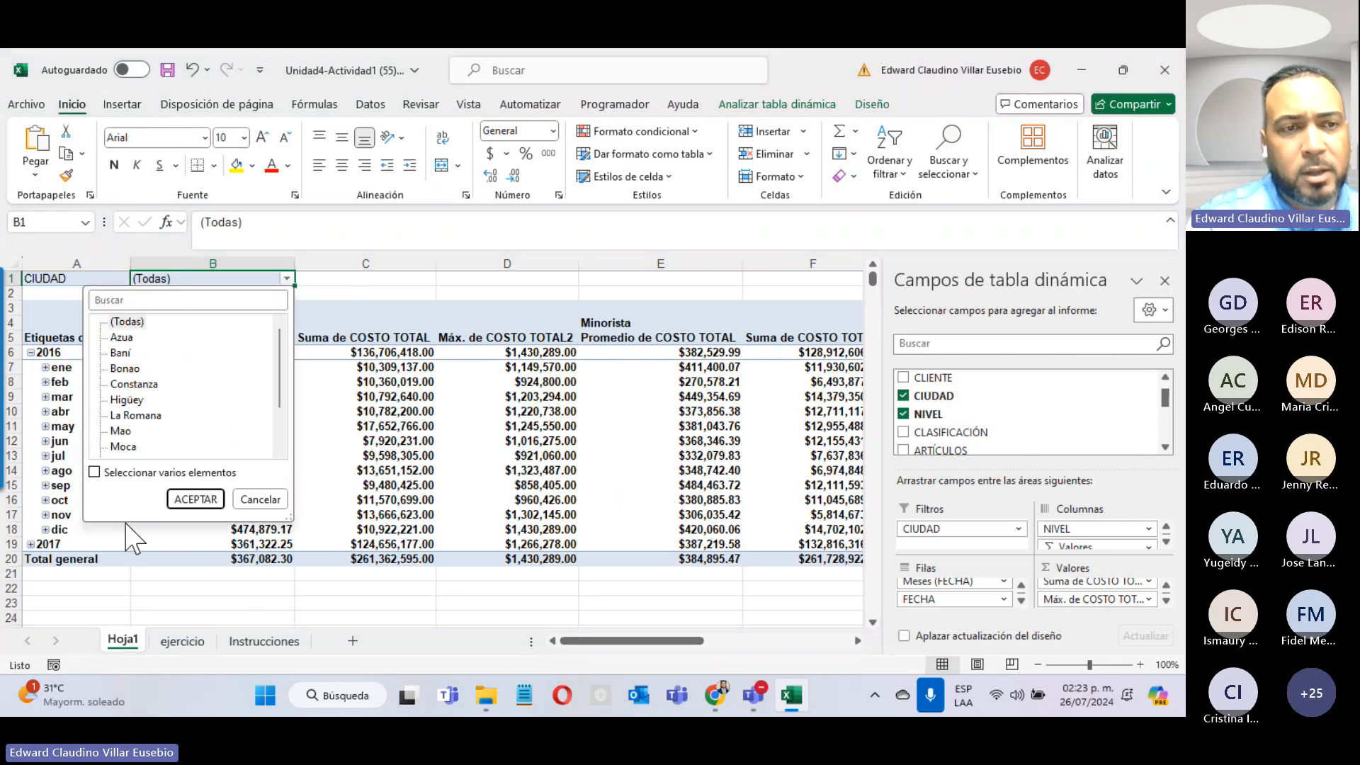
click(127, 340)
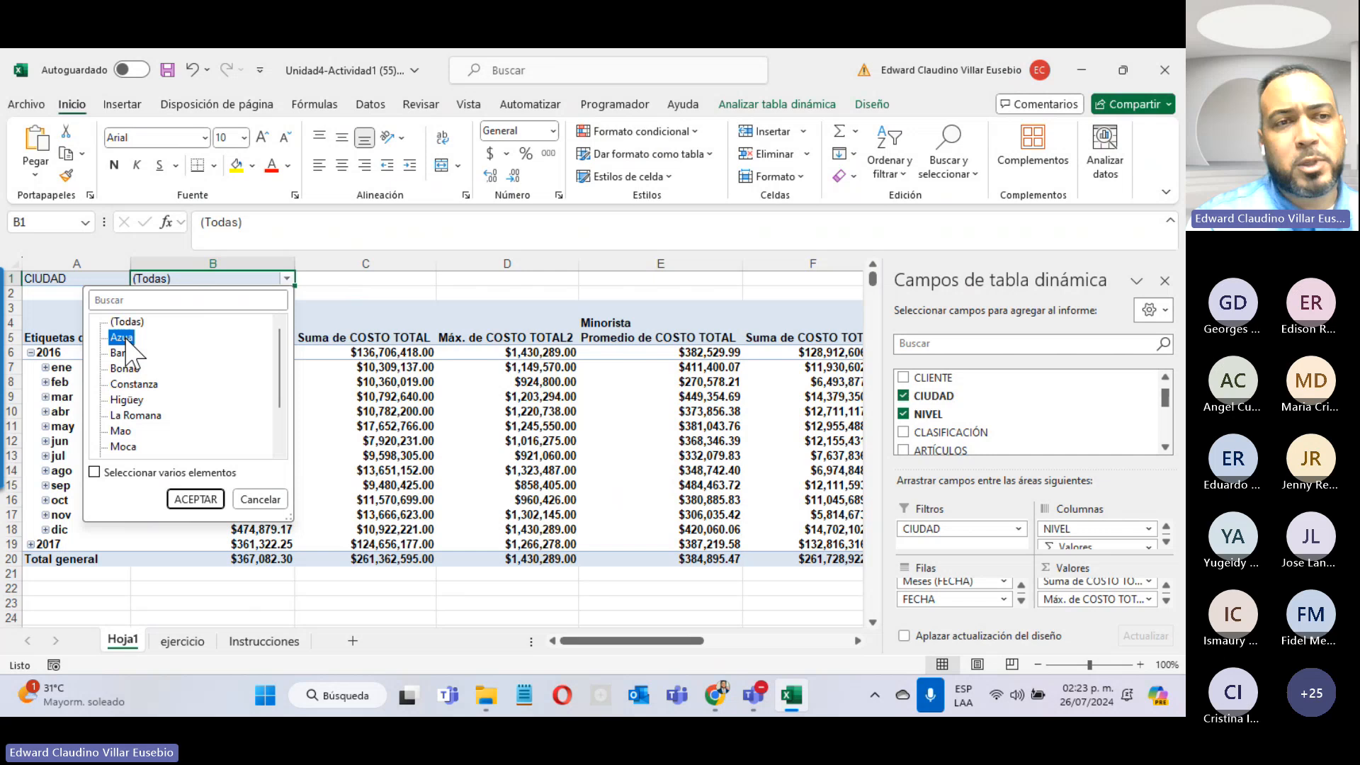
click(205, 501)
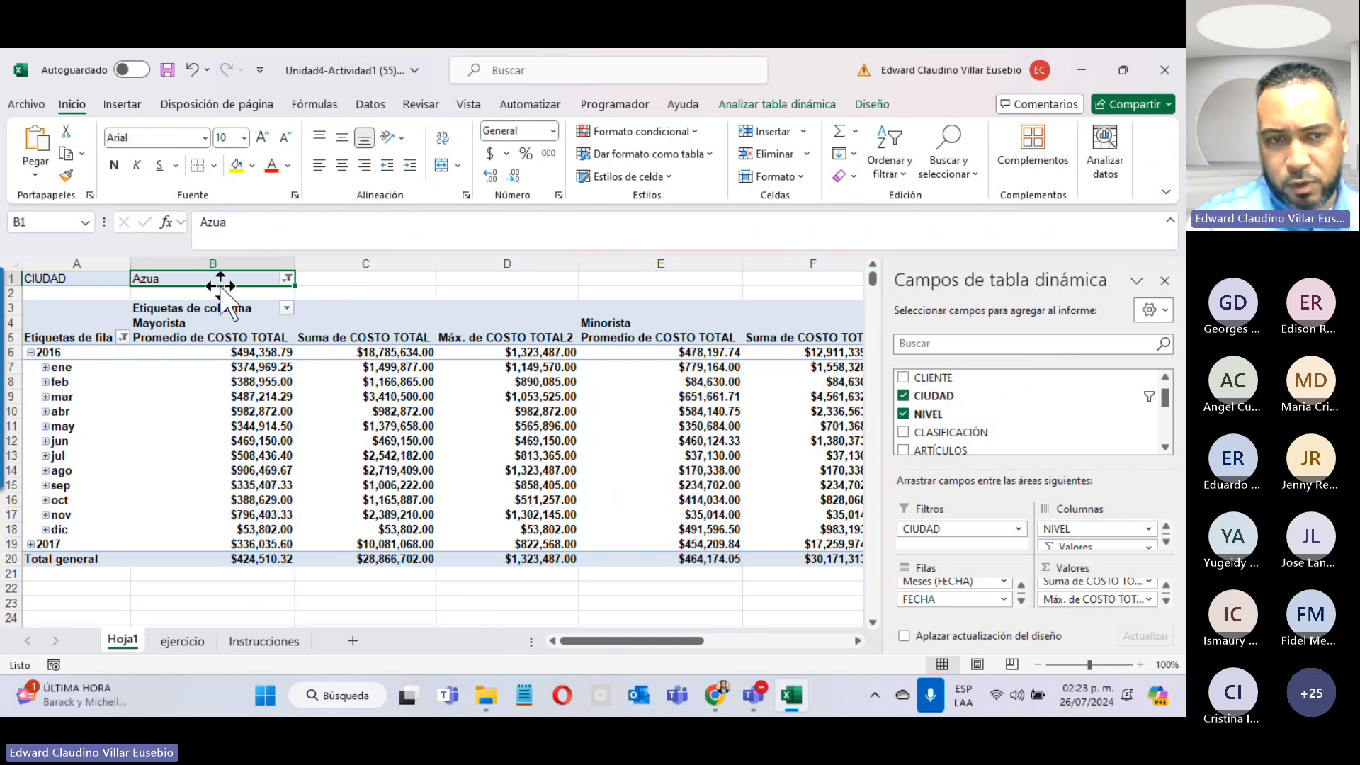
Step: Look through the city entries in column CIUDAD of the ejercicio sheet
click(177, 640)
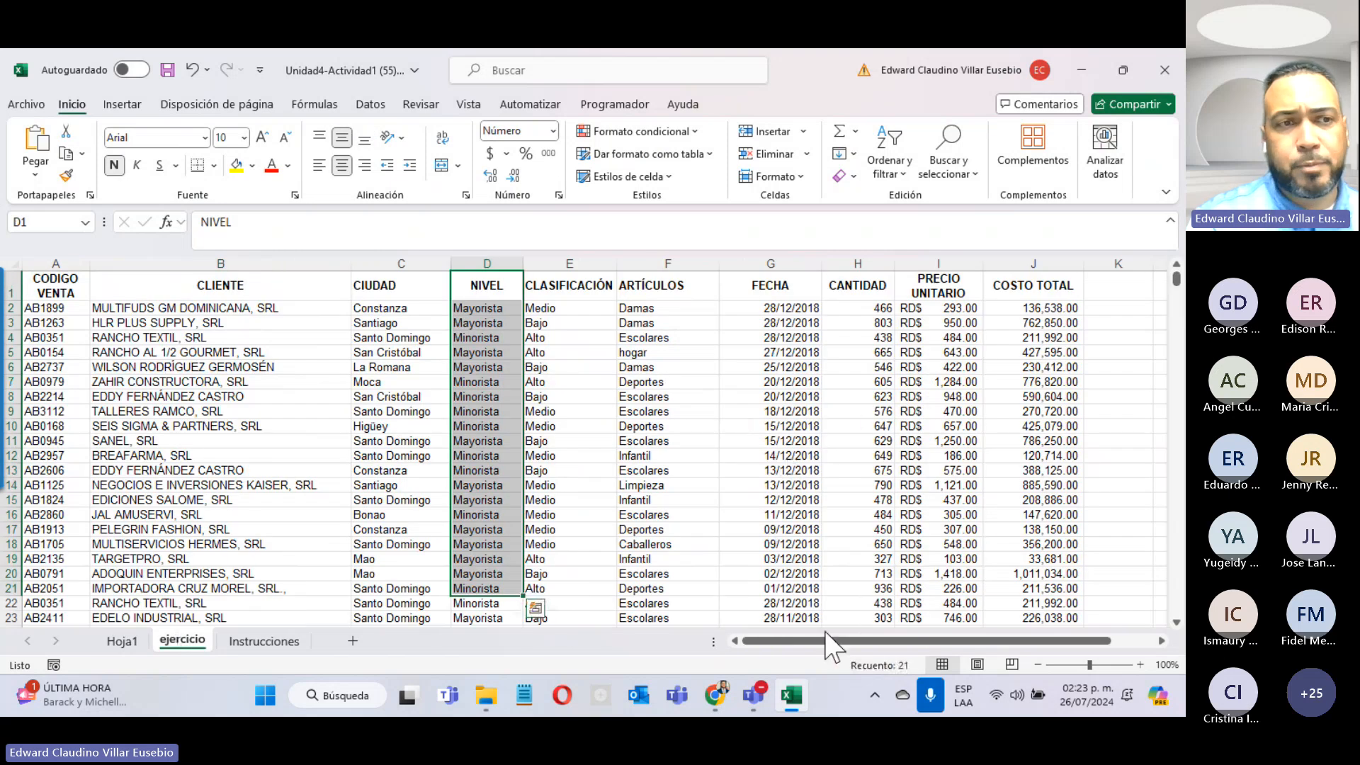
drag(826, 635, 715, 634)
click(376, 306)
click(376, 350)
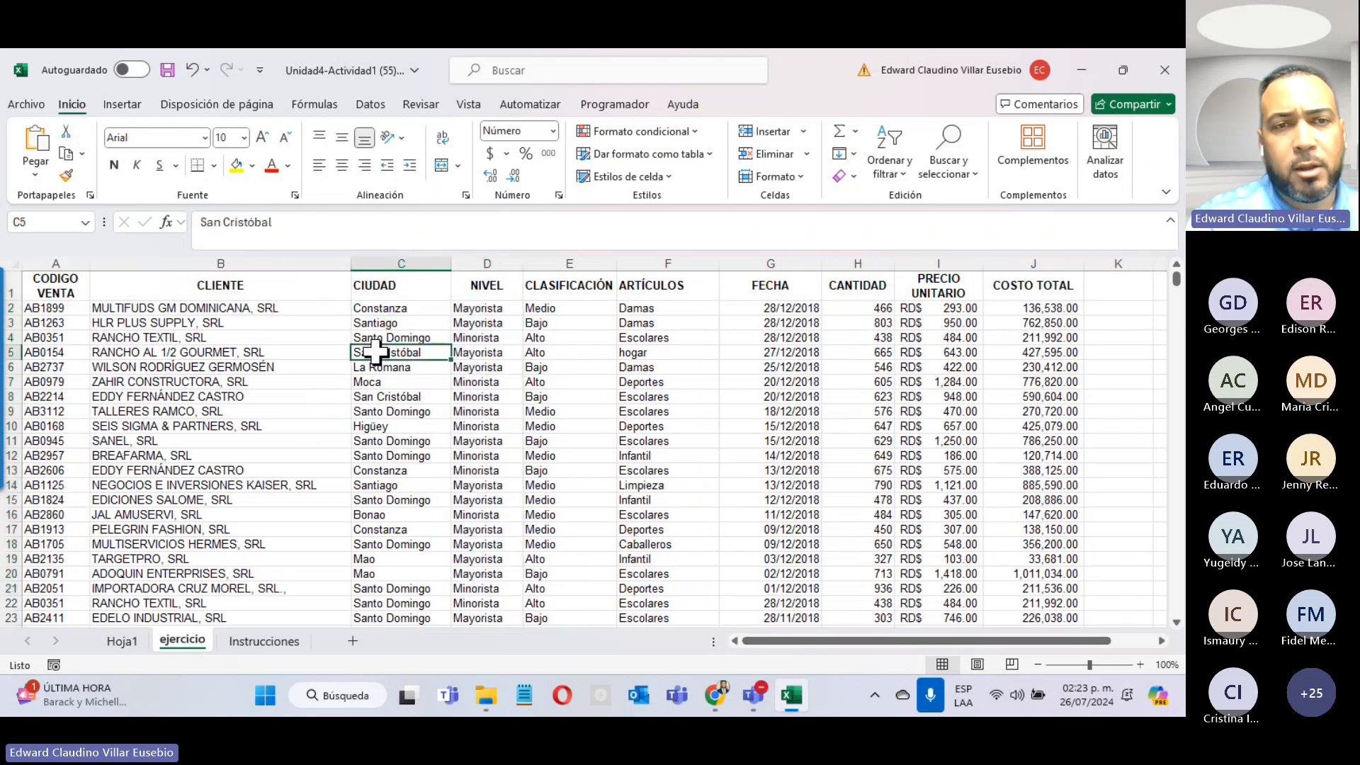
click(374, 425)
click(376, 470)
click(377, 515)
click(380, 559)
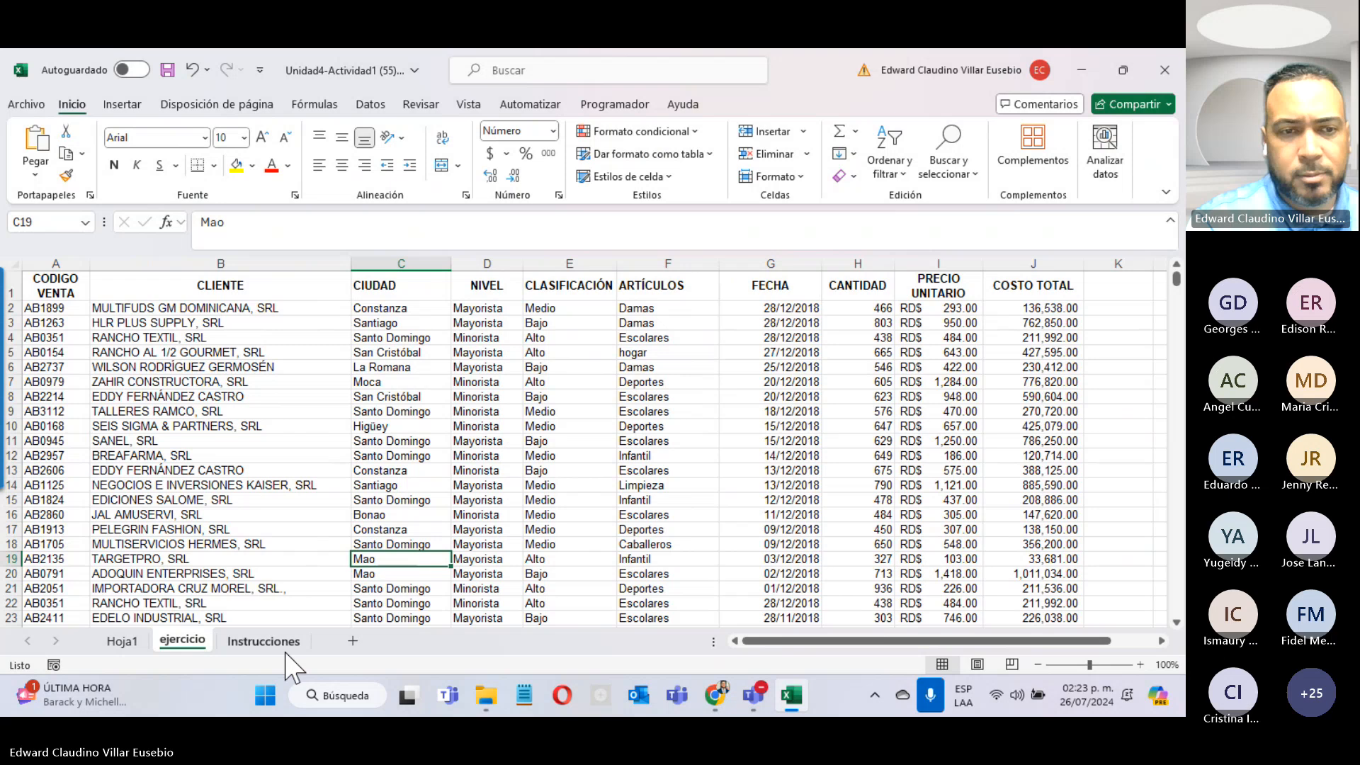
Step: Read the Instrucciones sheet, then bring up Design options for the Azua-filtered Hoja1 pivot
click(268, 641)
scroll(287, 510, down, 4)
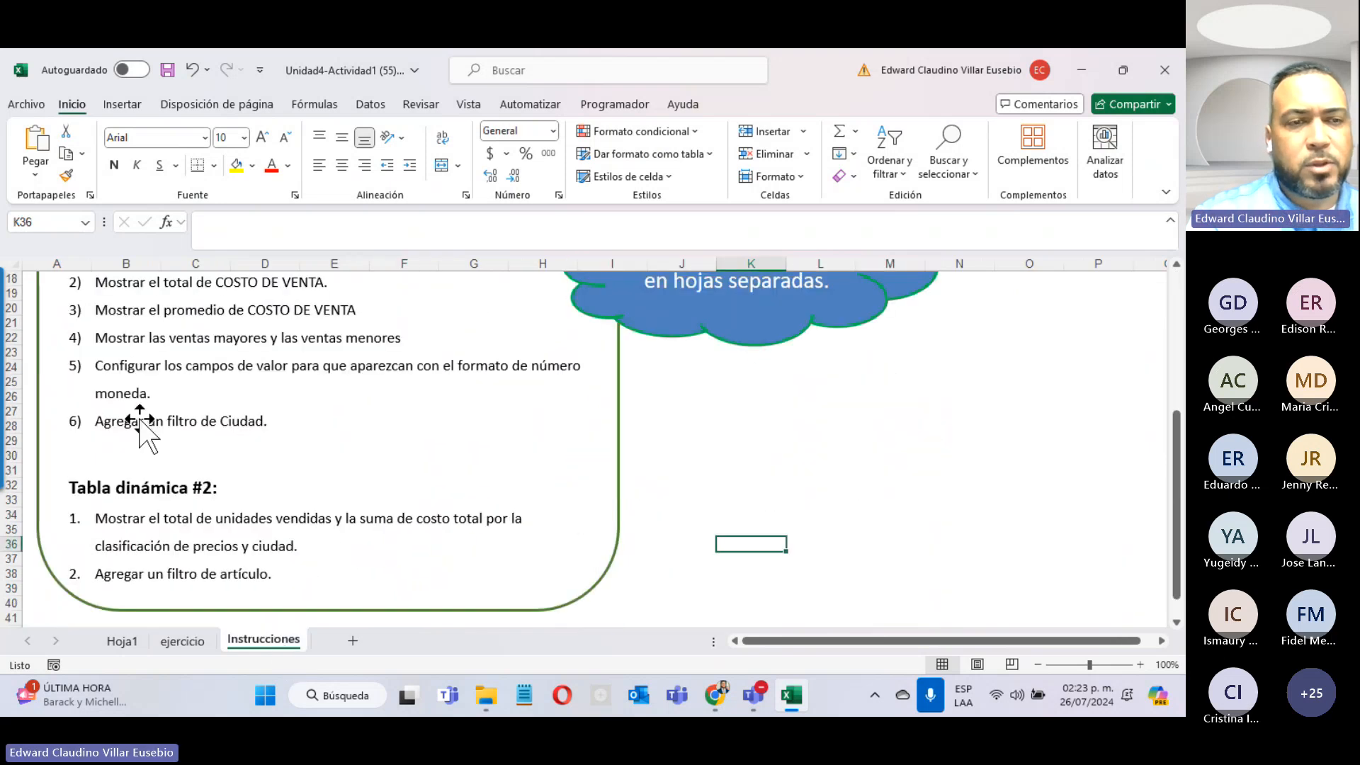
click(126, 642)
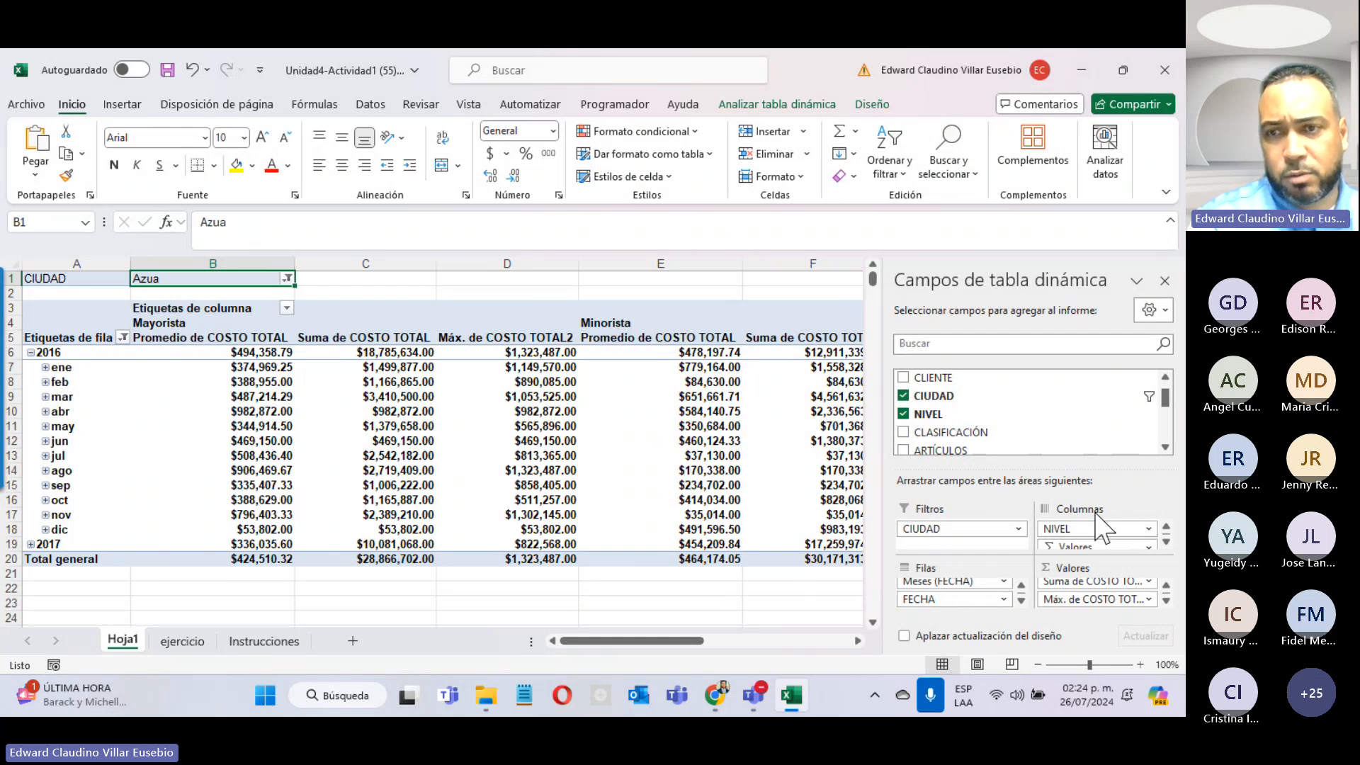
click(871, 105)
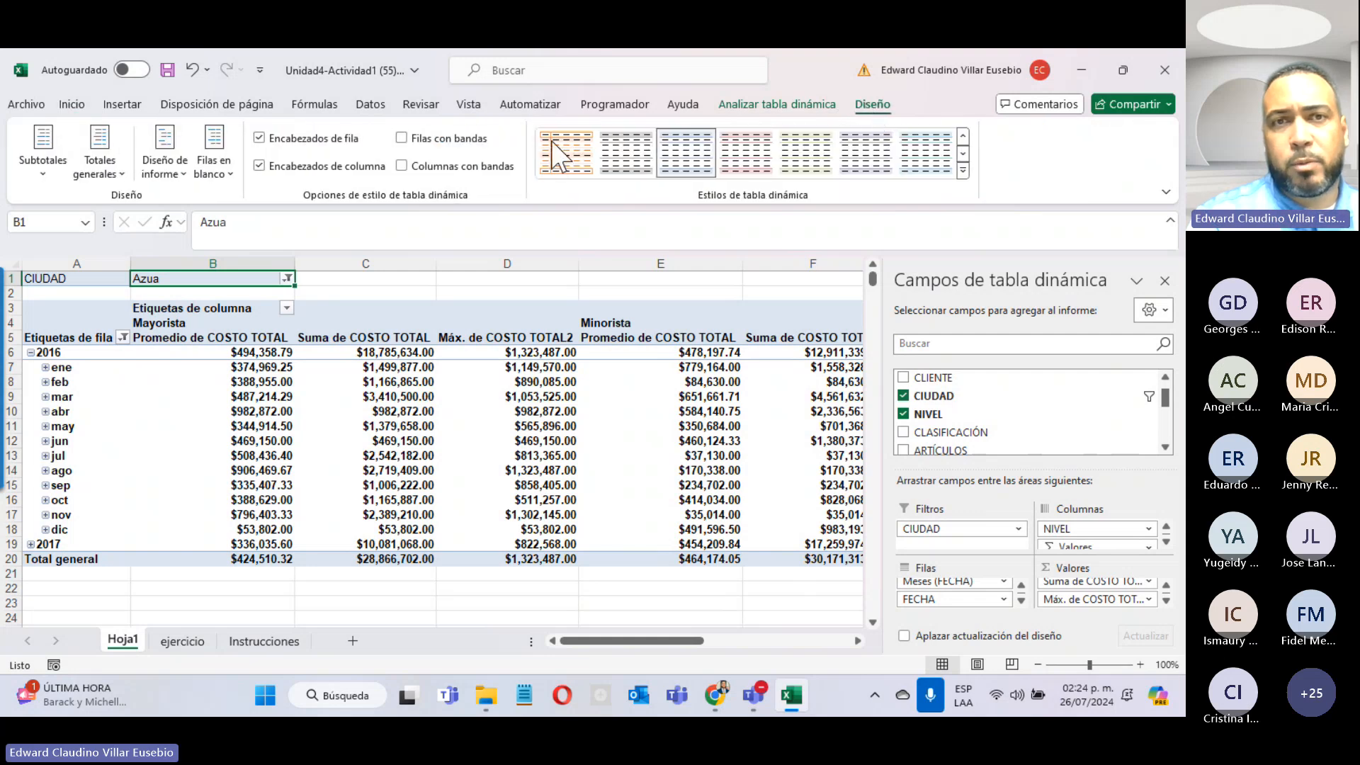
Step: Refresh the Hoja1 pivot table using Actualizar on Analizar tabla dinámica
key(alt+Tab)
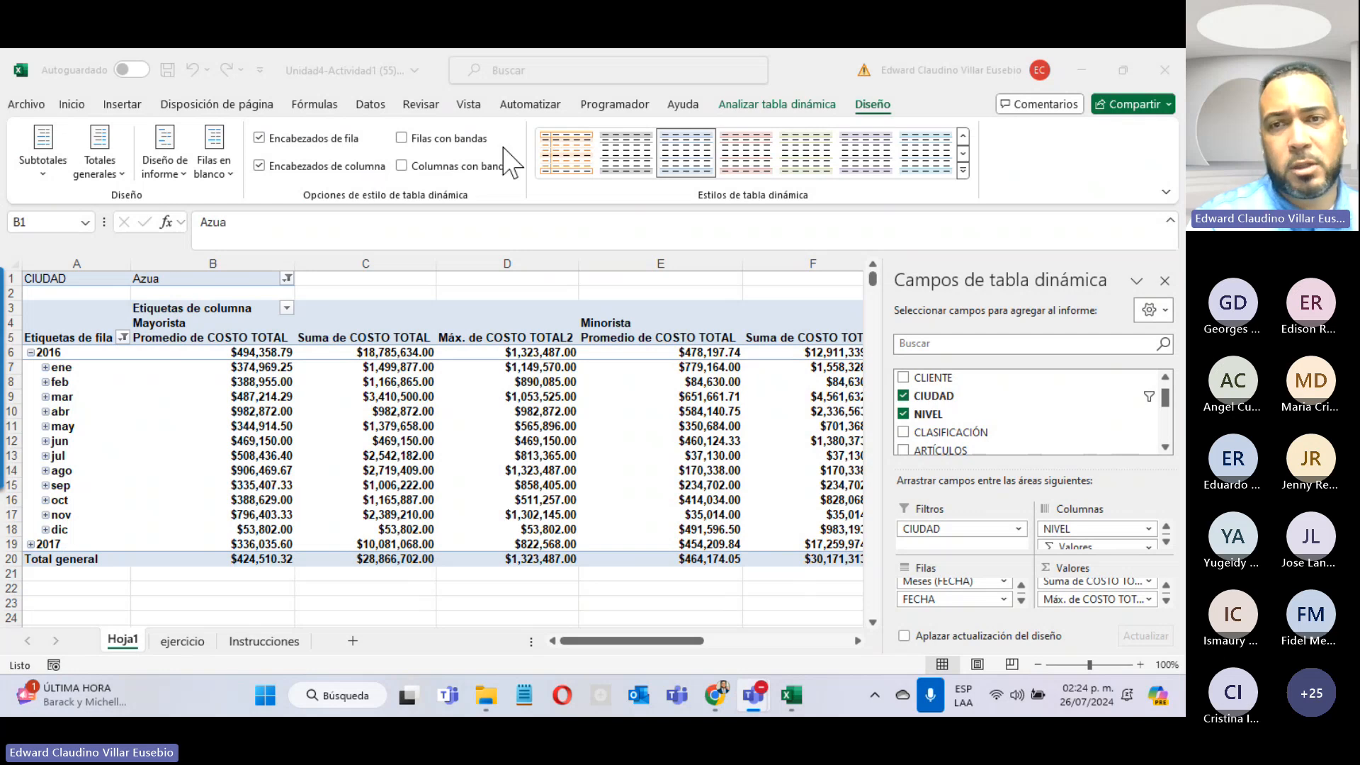
click(793, 107)
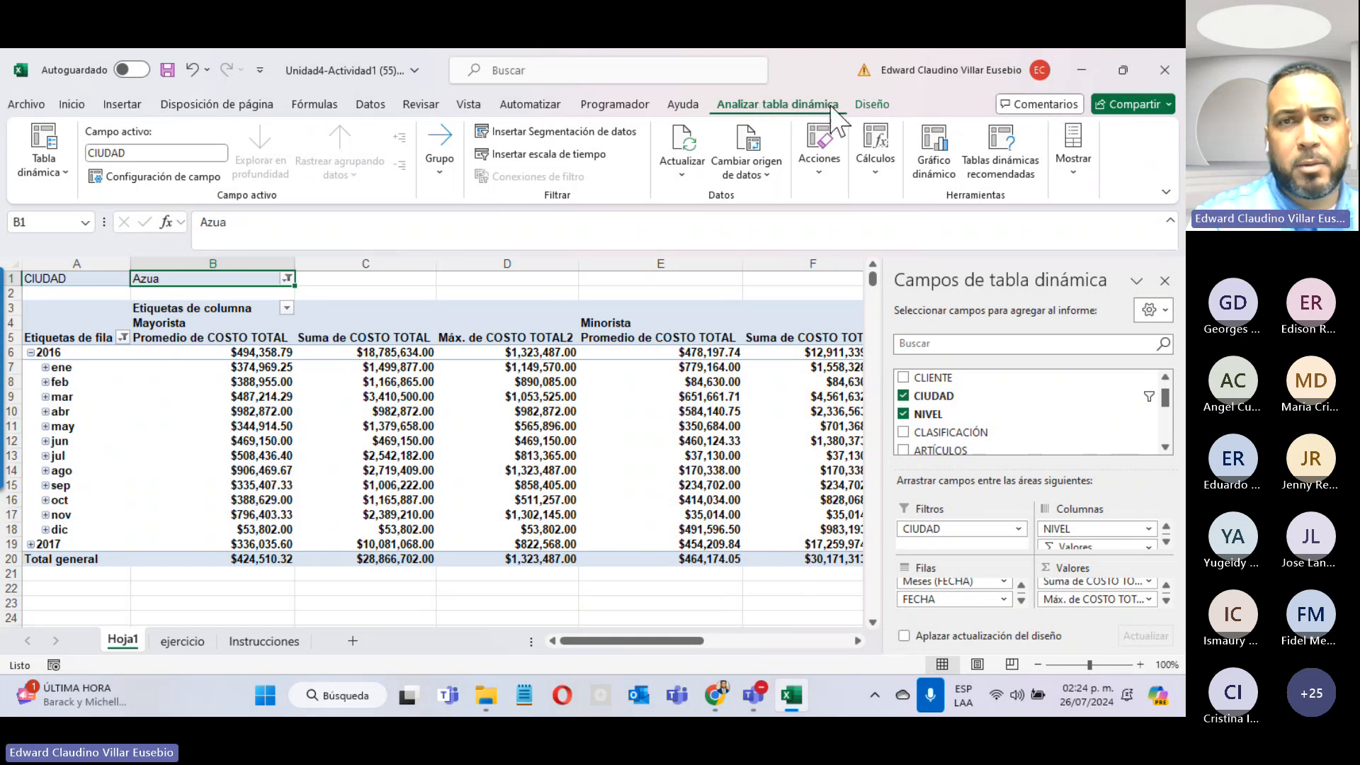
click(675, 145)
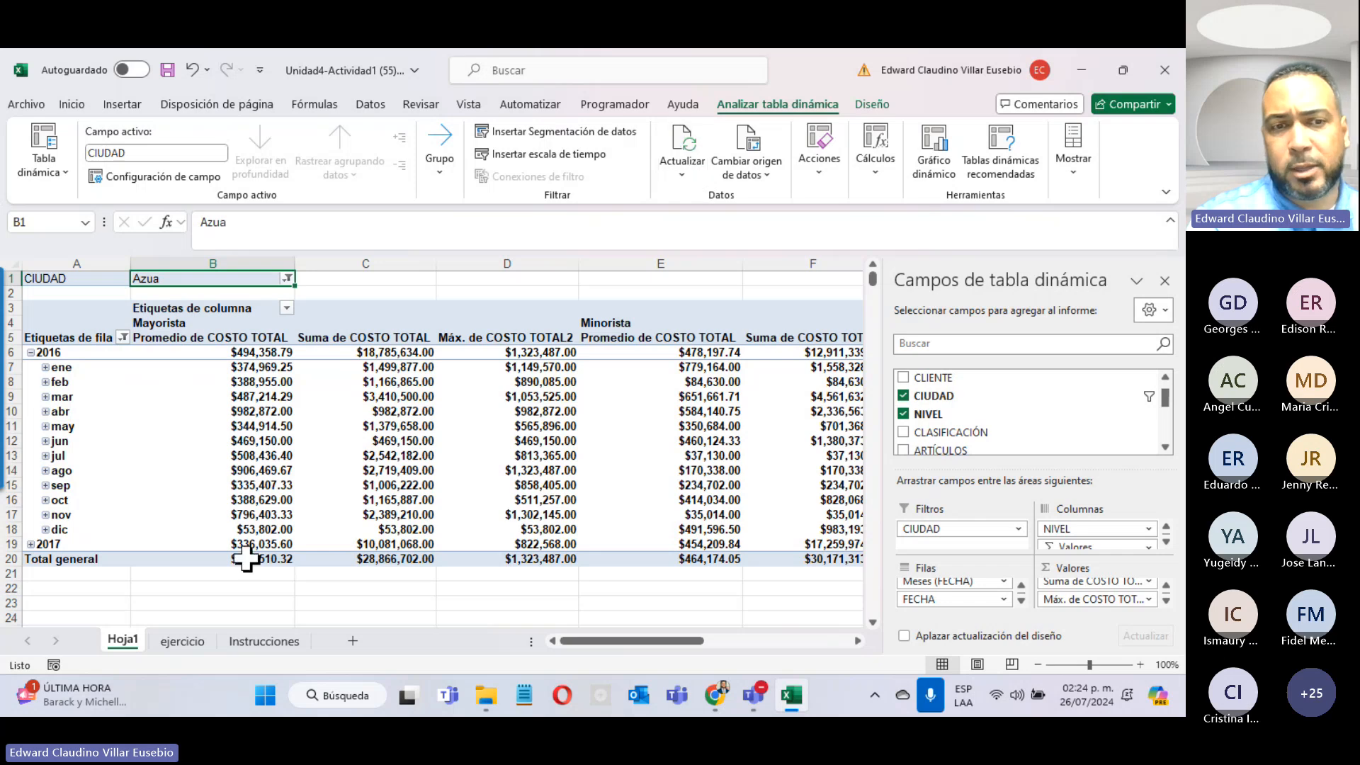
Step: Browse the ejercicio data, then view the Tabla dinámica #2 requirements on Instrucciones
click(182, 642)
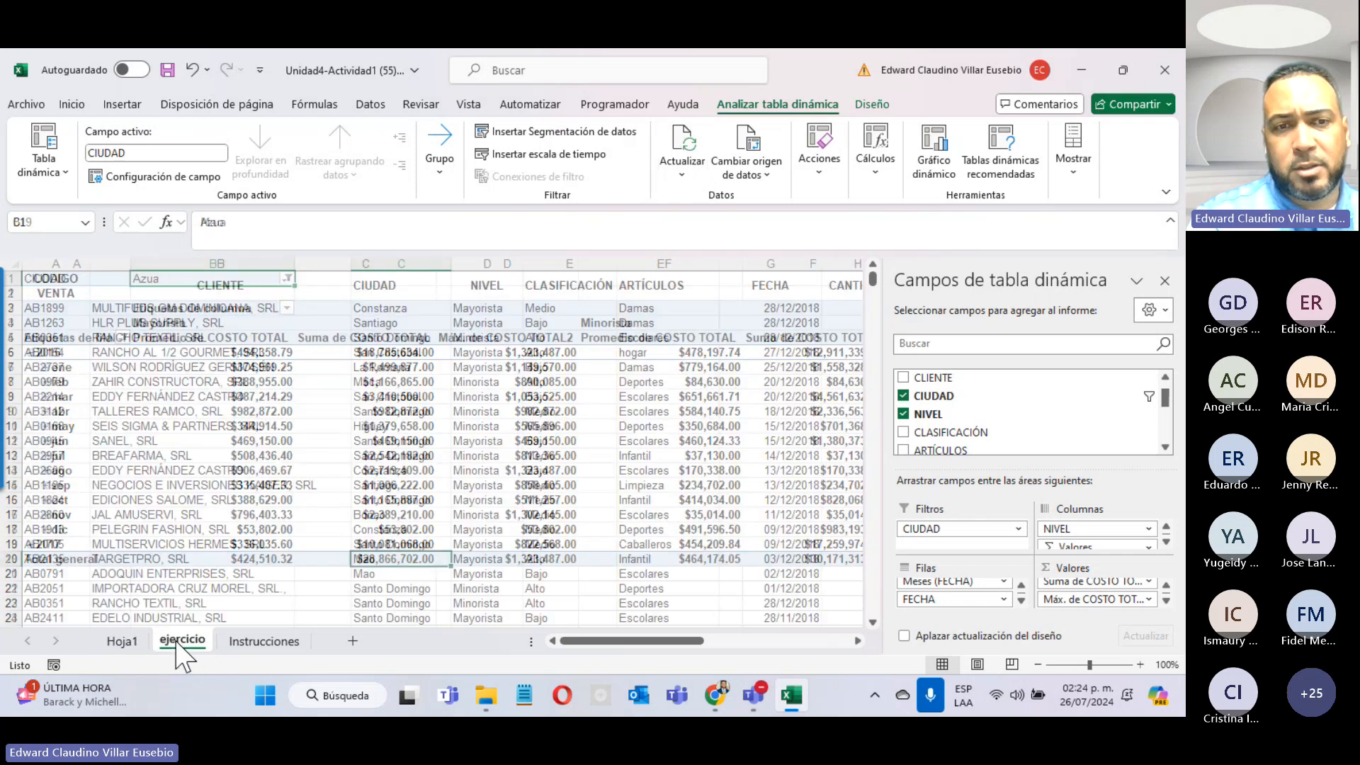
scroll(303, 520, down, 20)
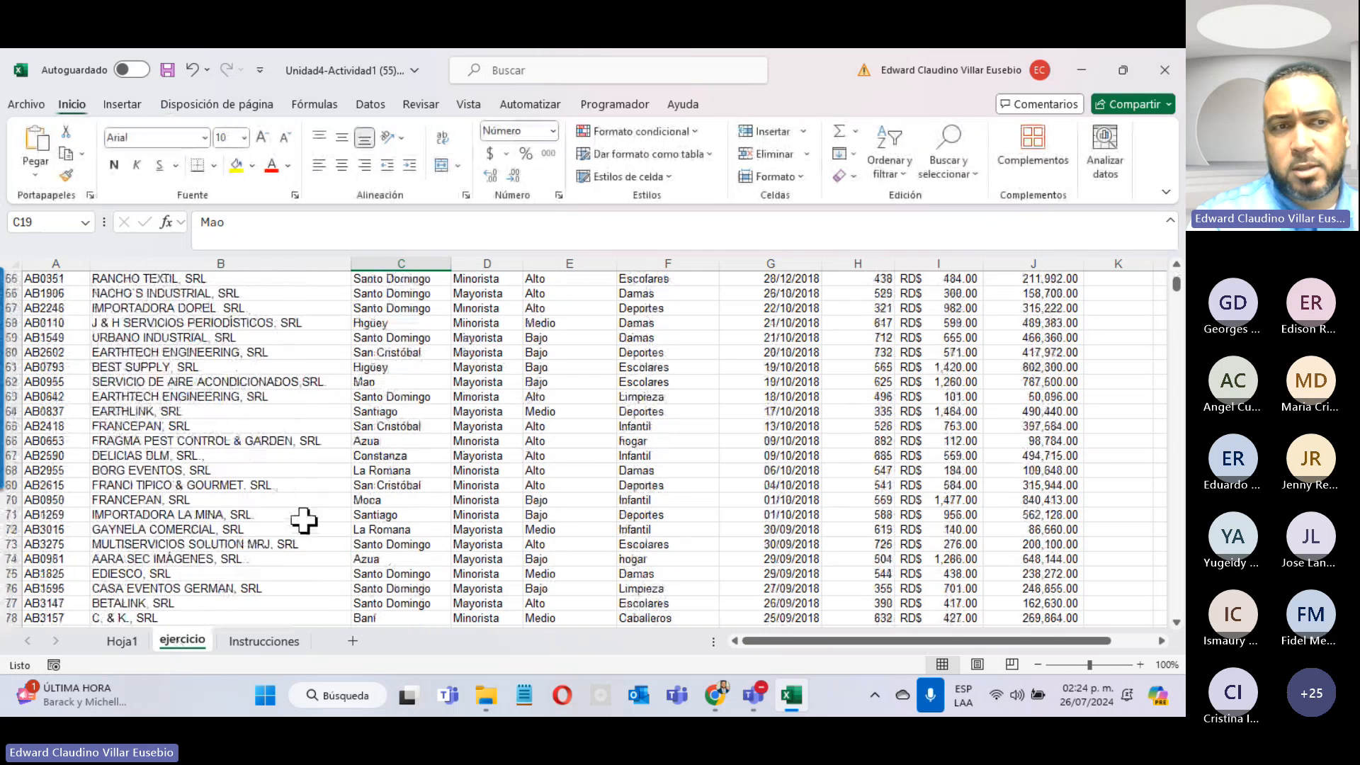
scroll(303, 521, up, 4)
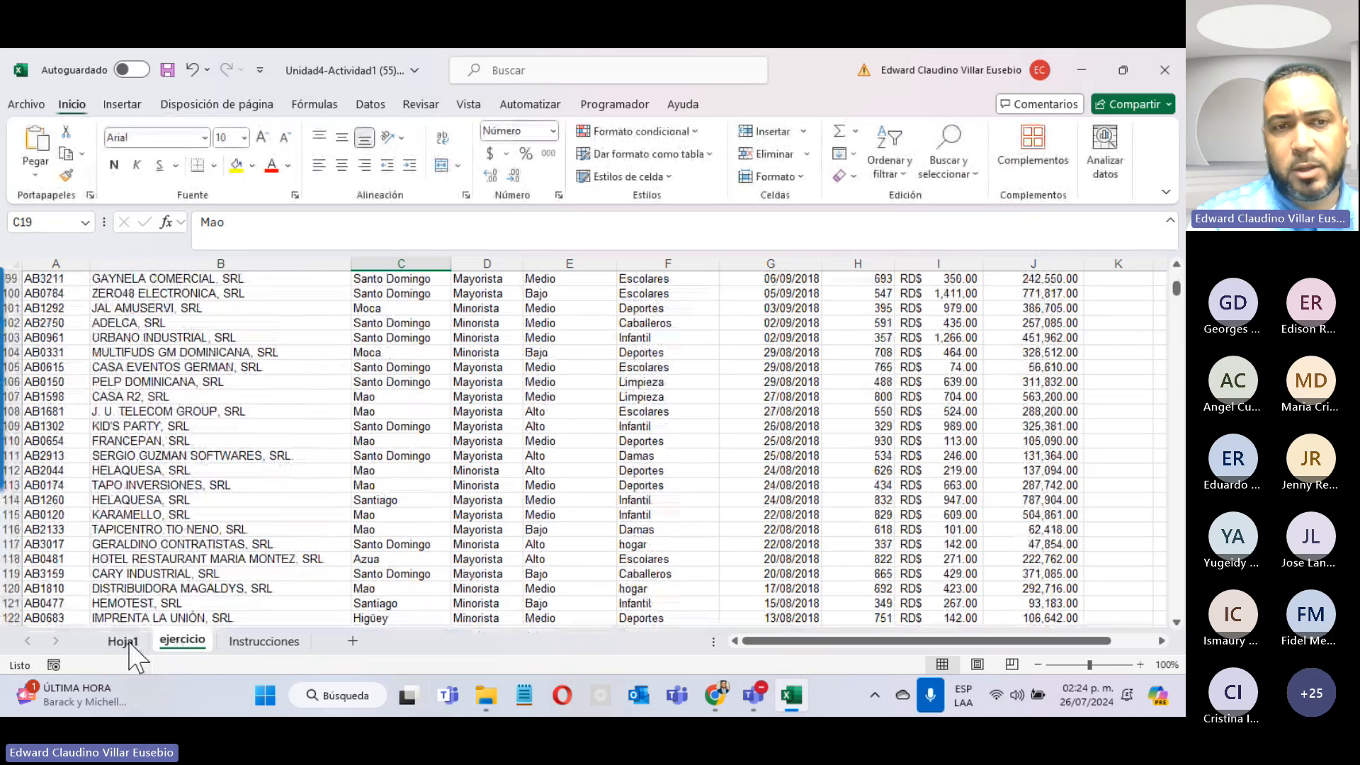
click(122, 641)
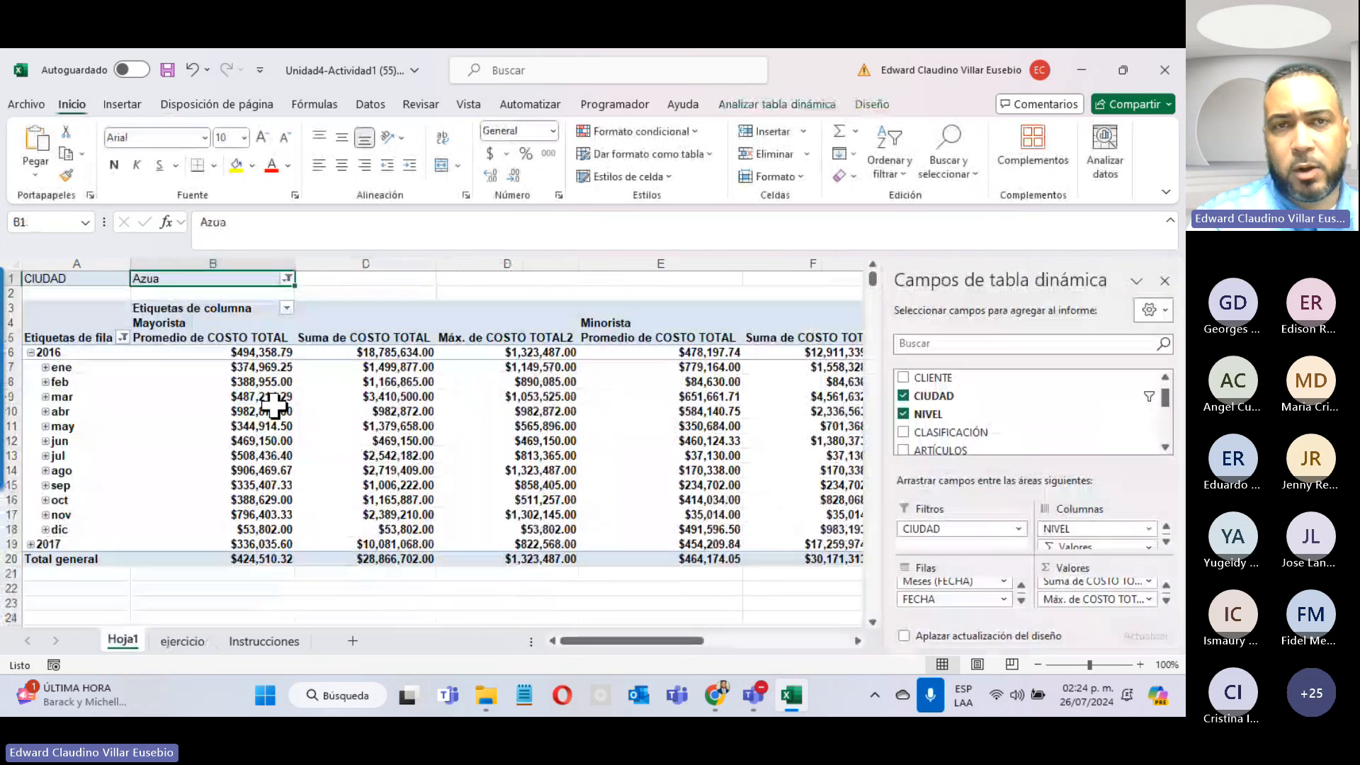
click(805, 108)
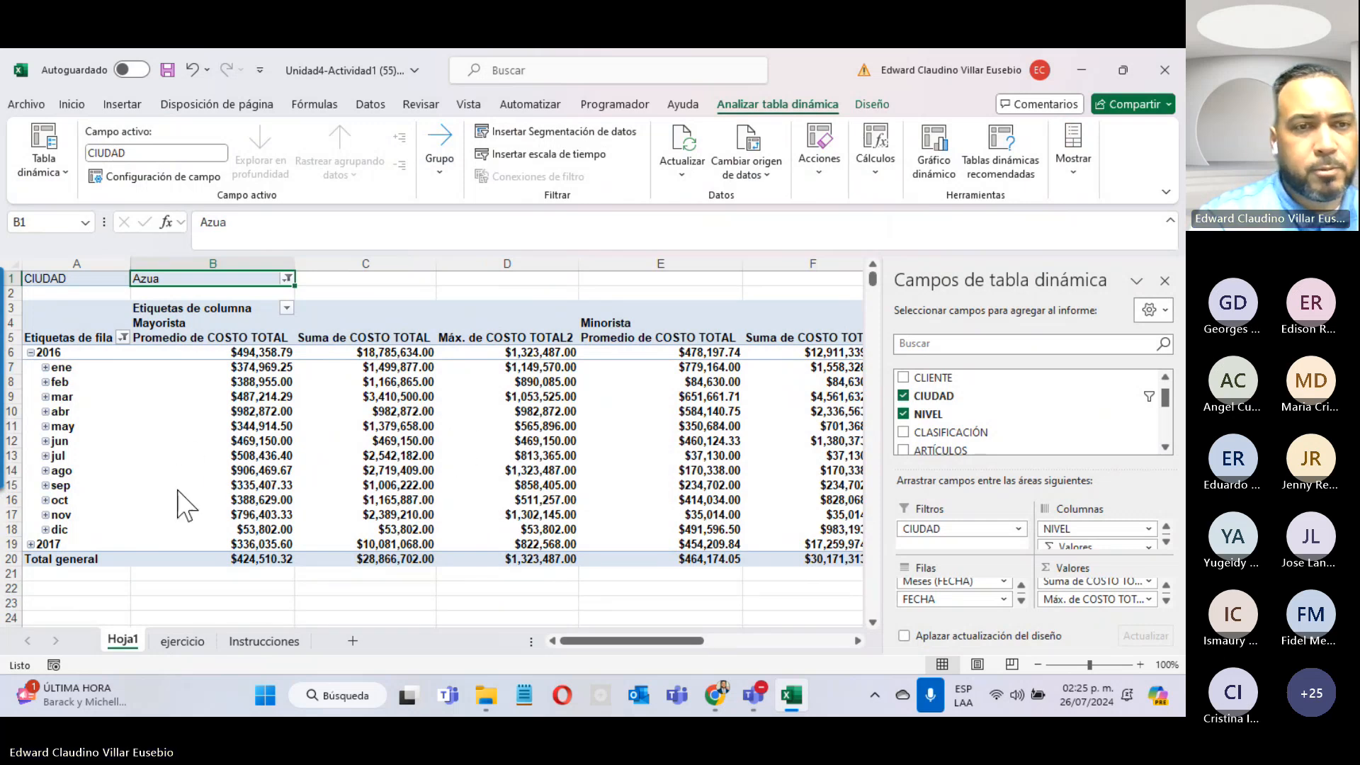
click(255, 643)
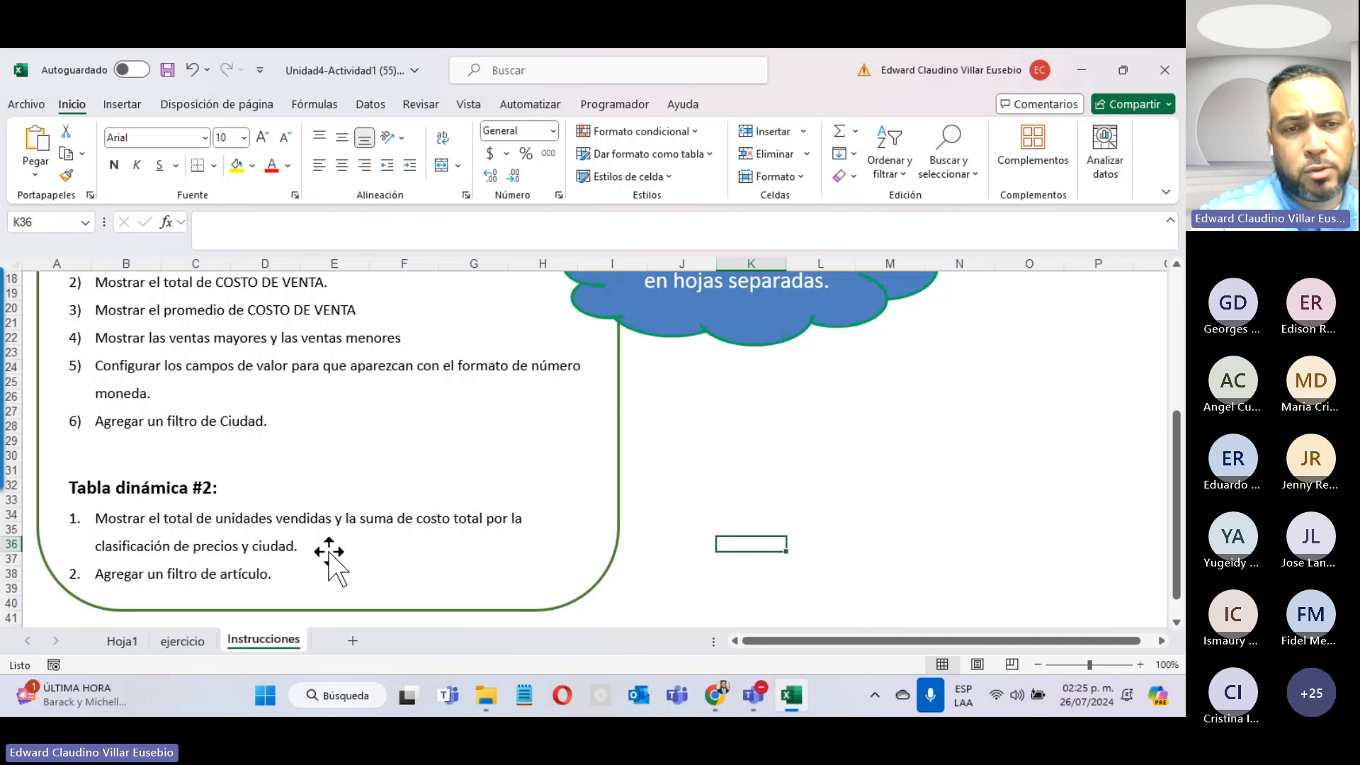
Step: Insert a new empty pivot table from the ejercicio sales data on a new sheet
click(178, 641)
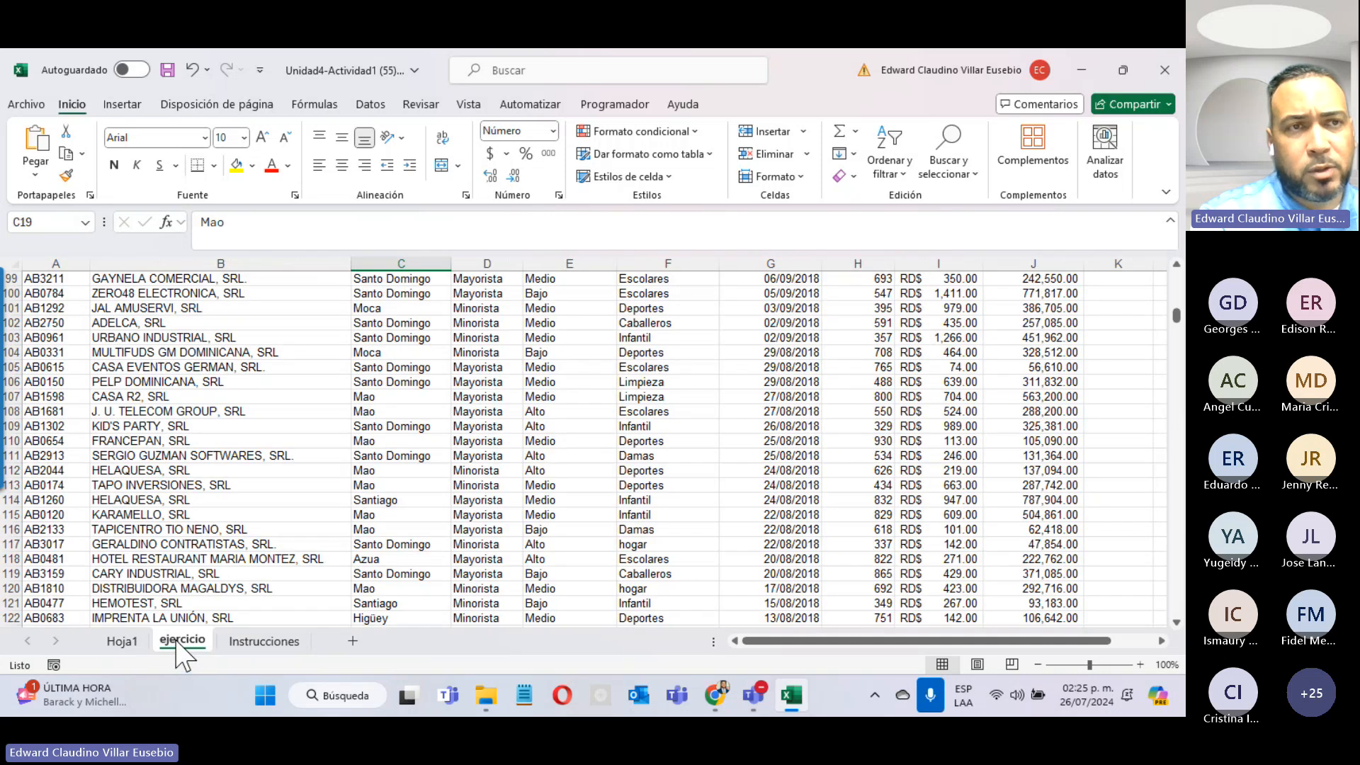
click(382, 337)
click(123, 104)
click(40, 147)
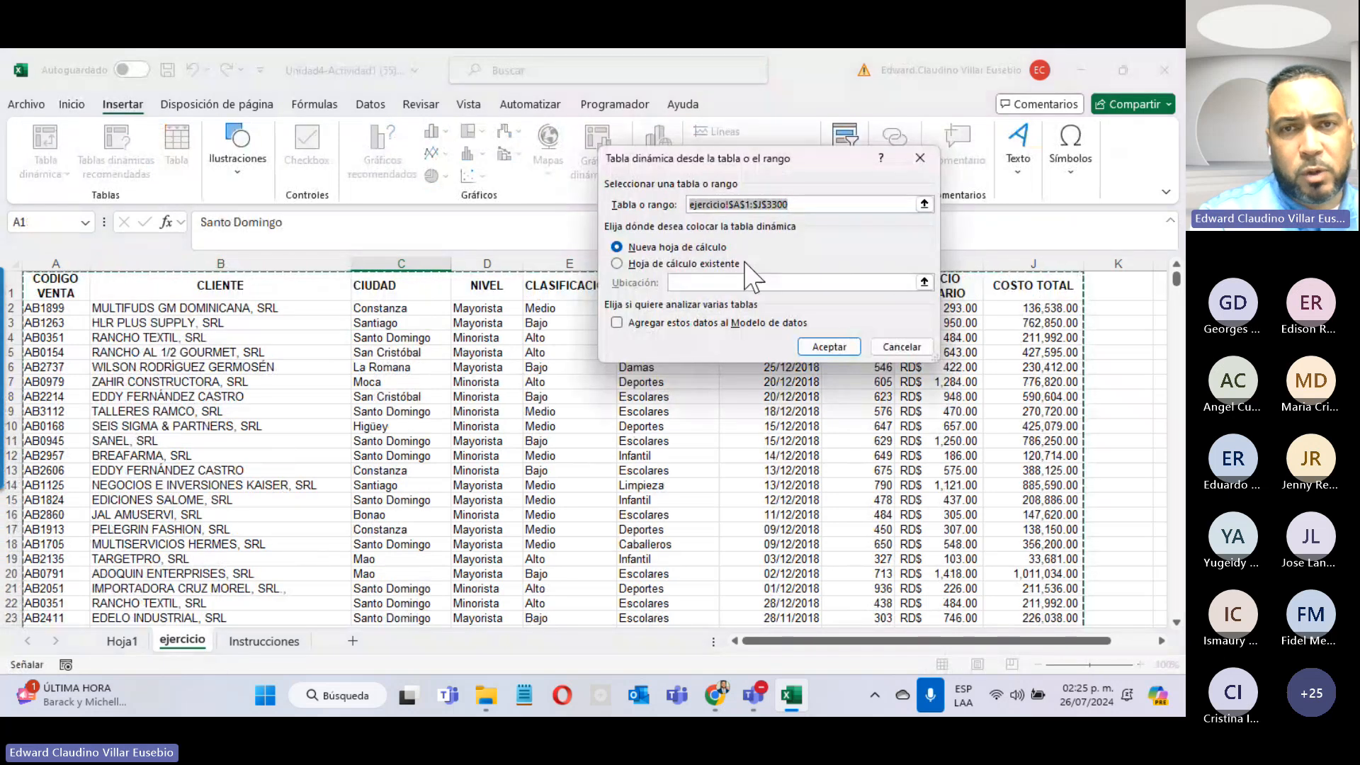
click(847, 350)
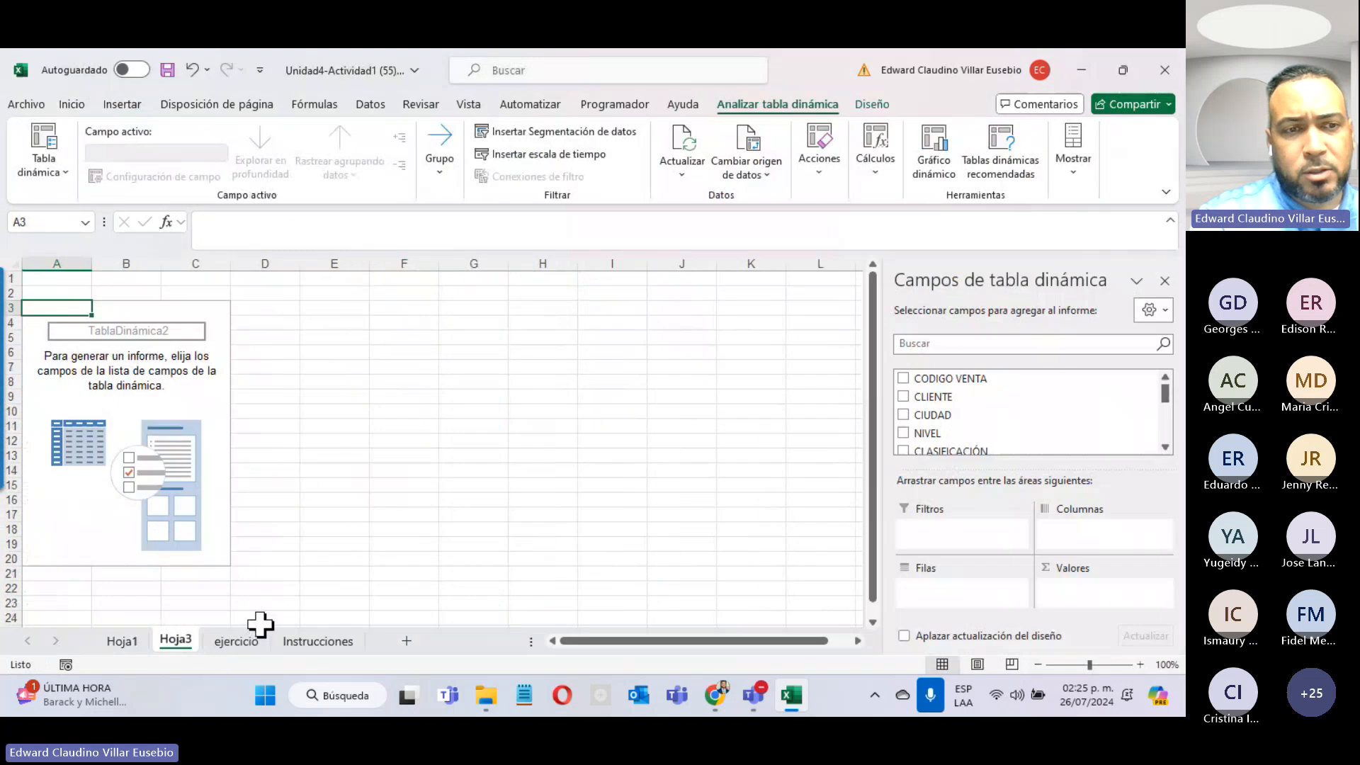
Step: Rename the Hoja1 sheet to 'Tabla Dinamica 1'
click(121, 642)
right_click(120, 644)
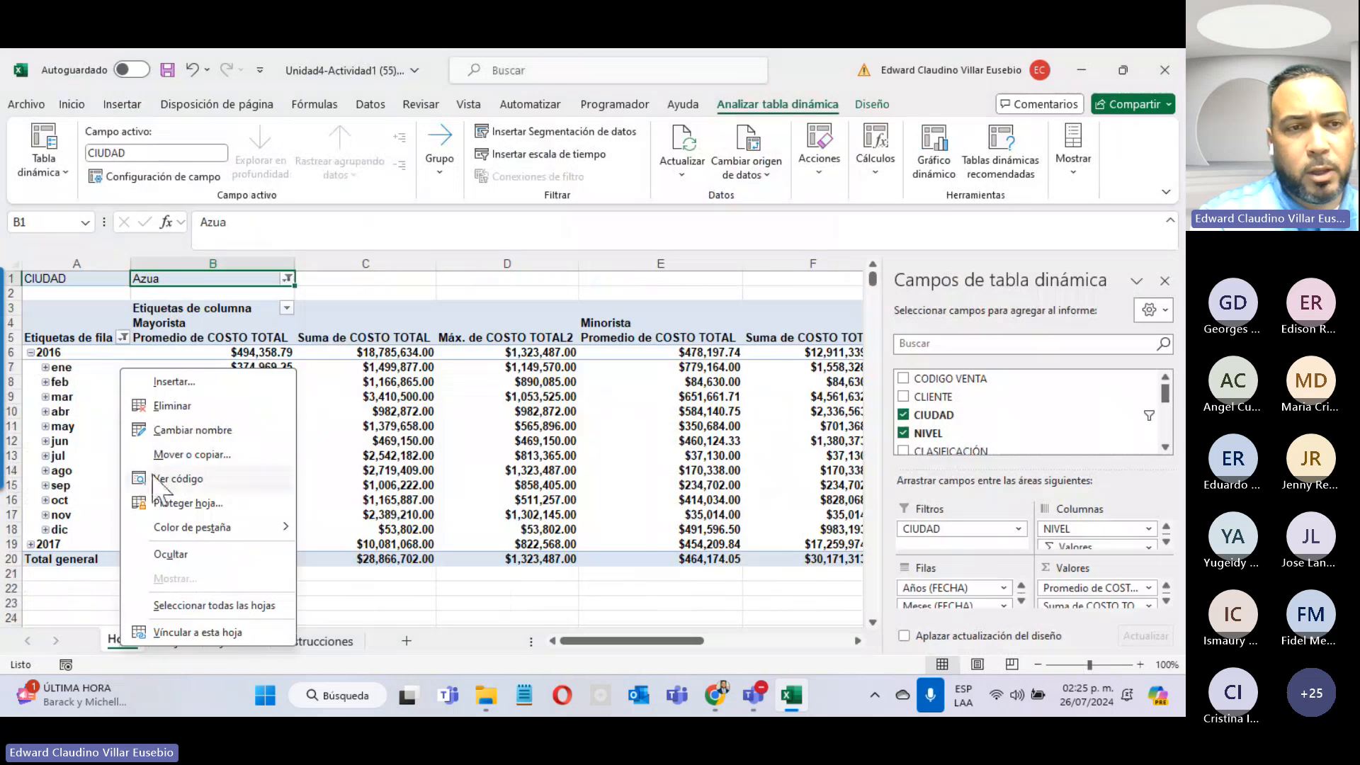
click(181, 429)
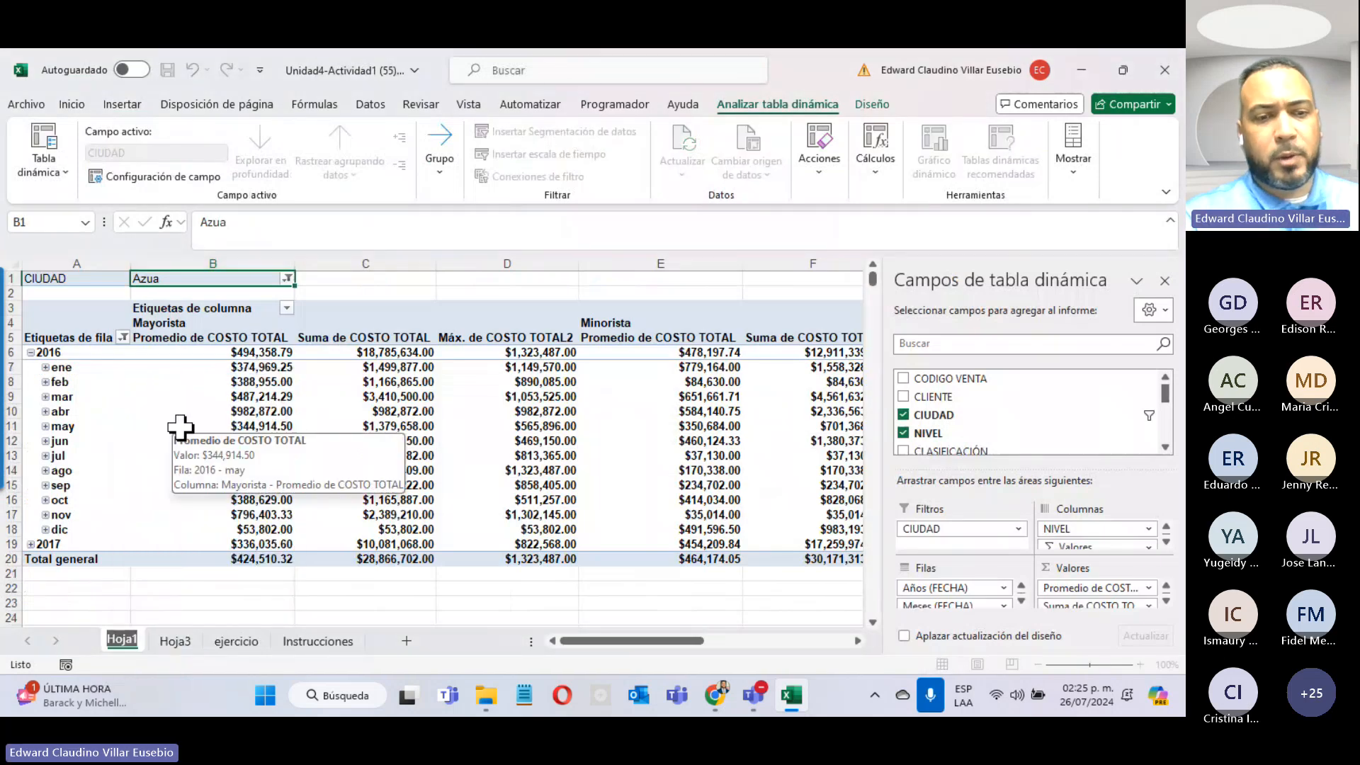
text(Table)
key(Return)
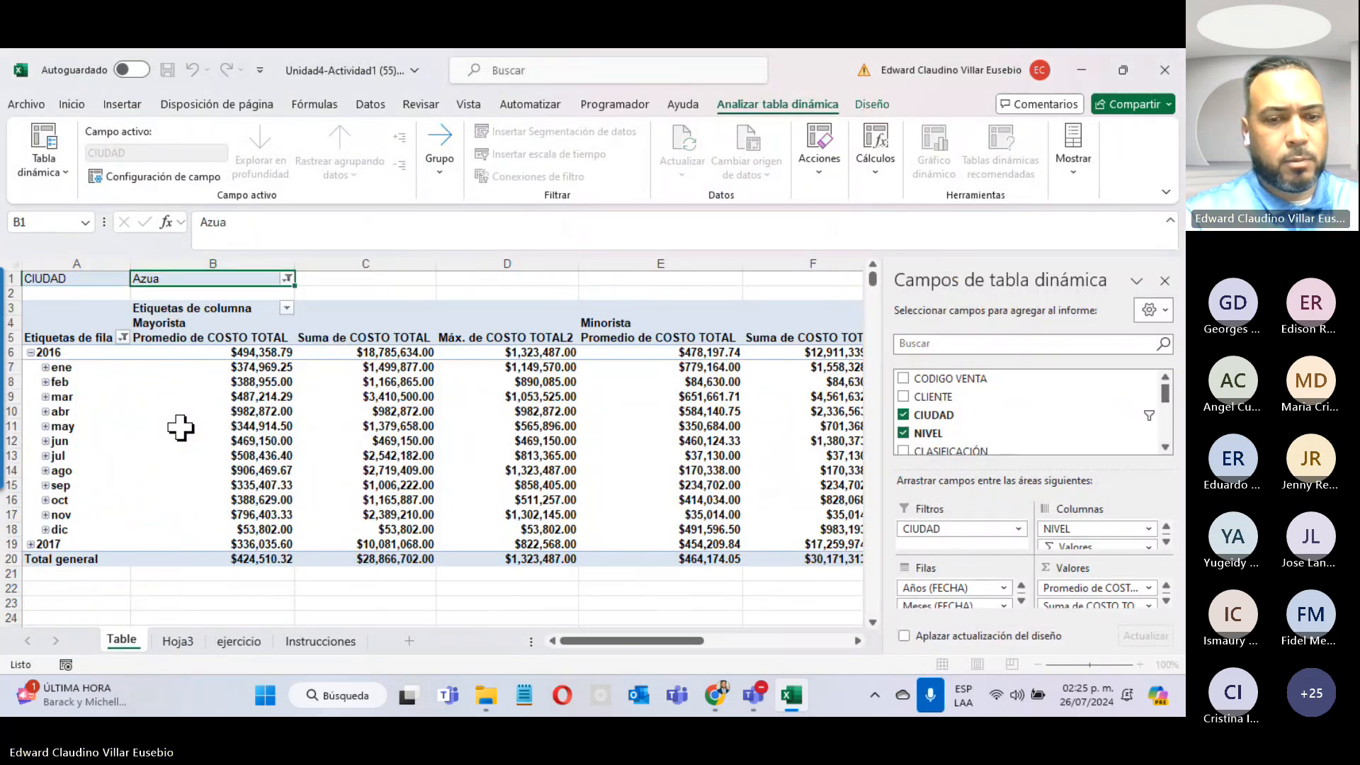
key(BackSpace)
text(D)
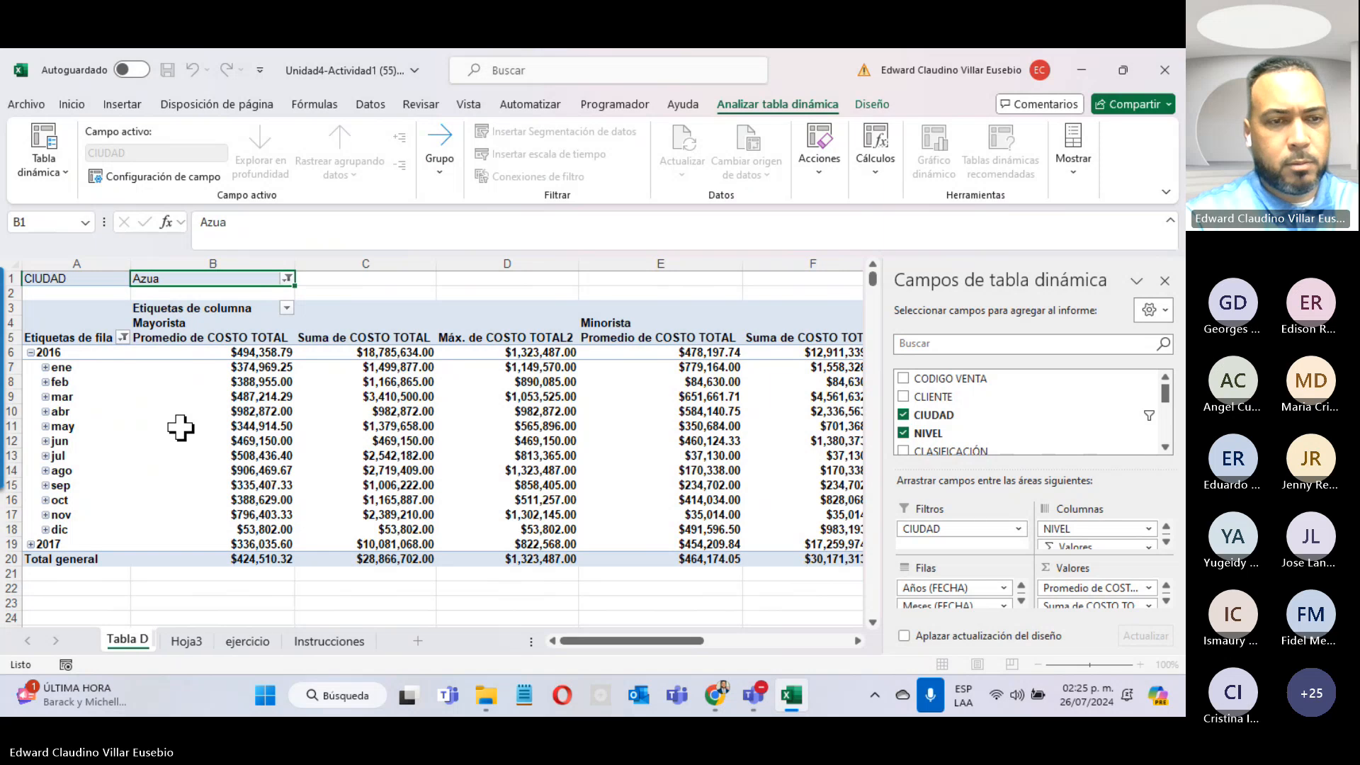
text(inamica 1)
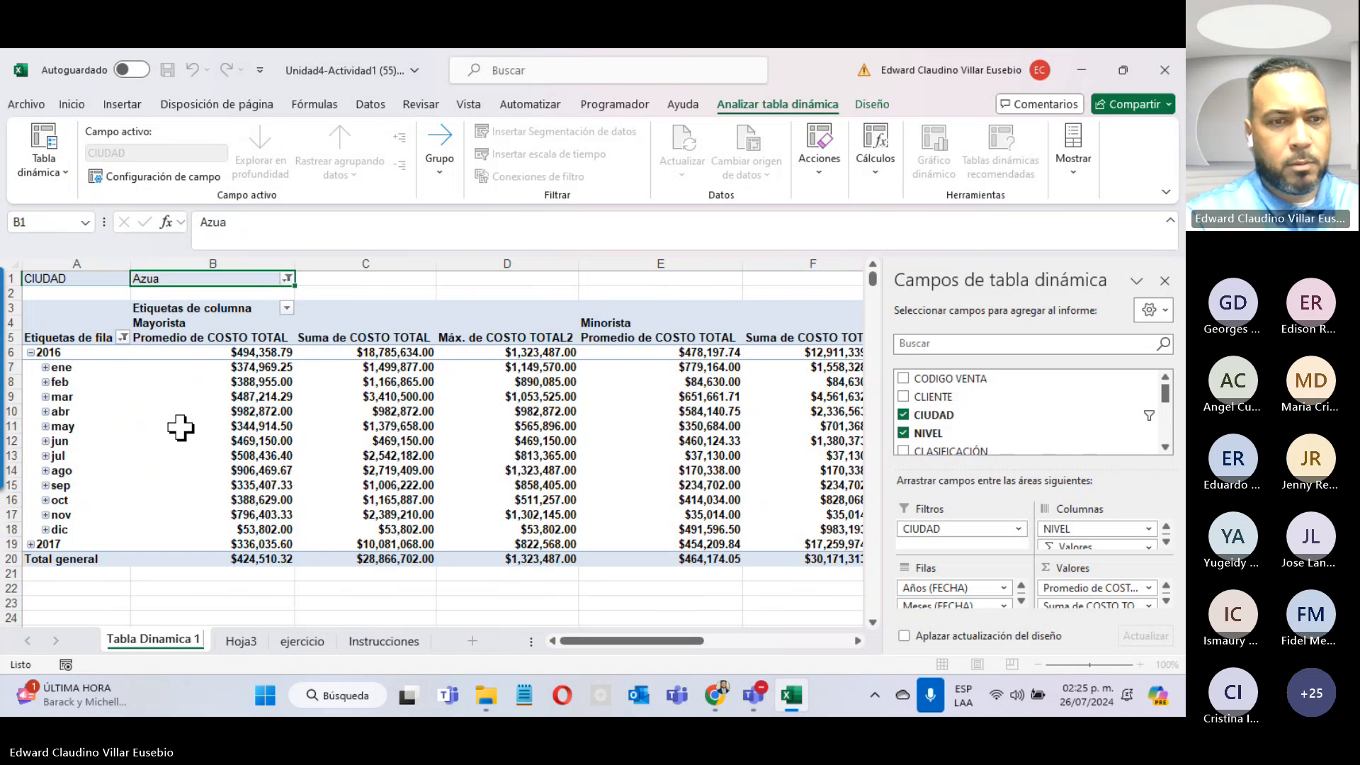
key(Return)
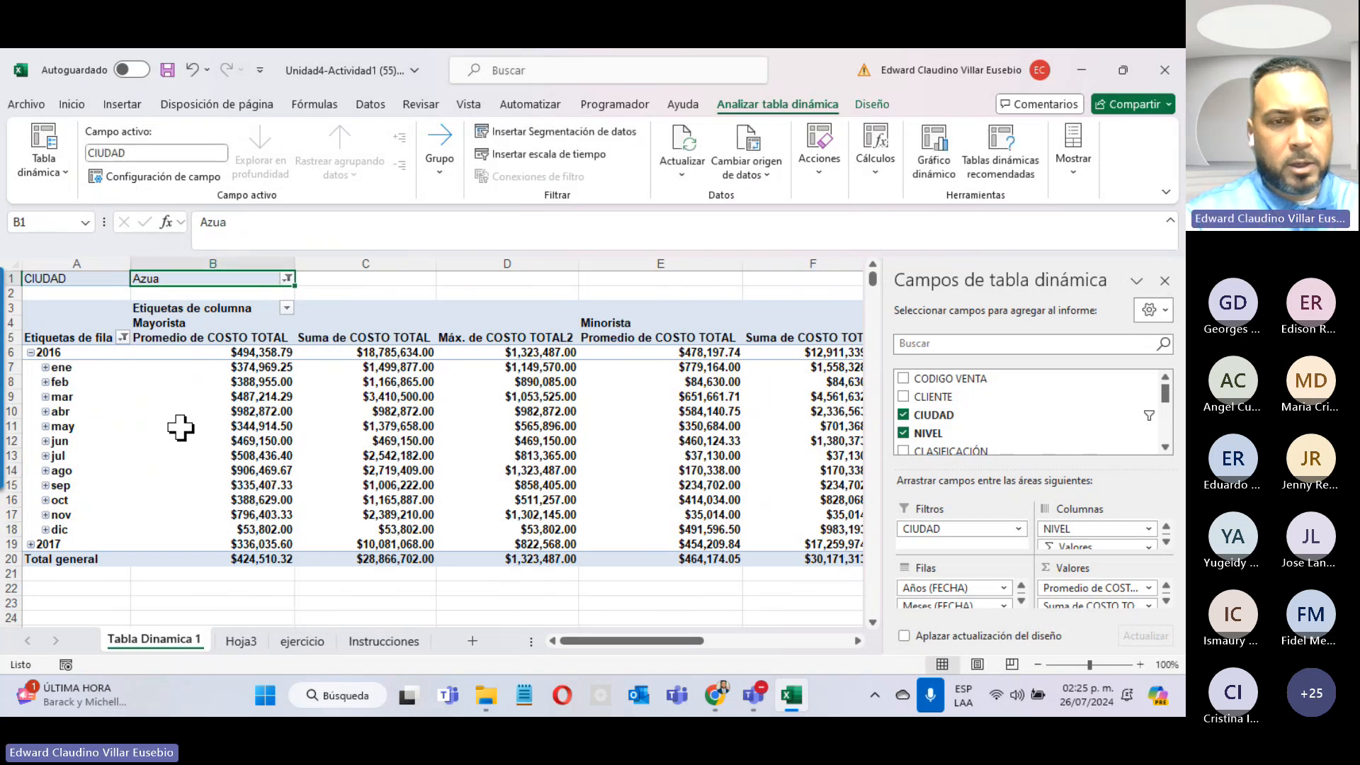
Step: Rename the new pivot table's sheet to 'Tabla dinamica 2'
click(241, 640)
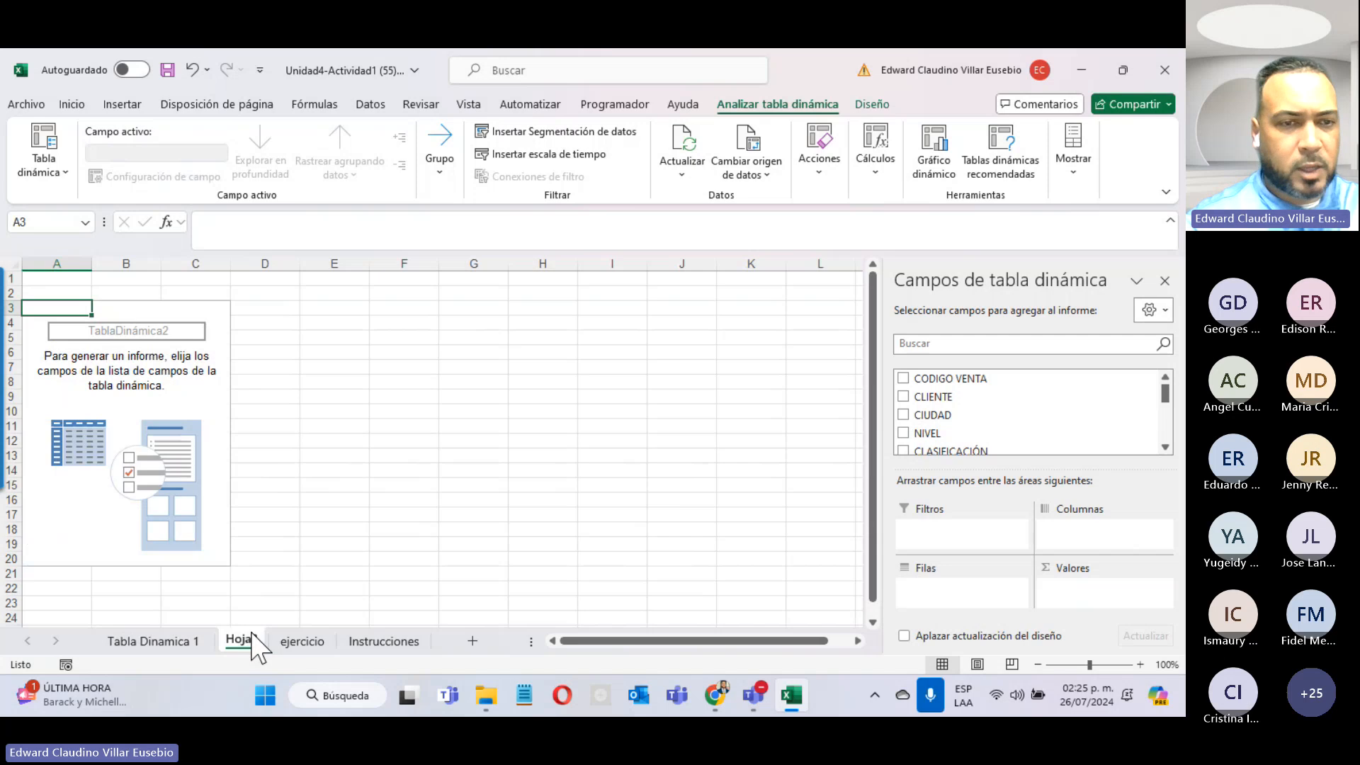
right_click(253, 637)
click(336, 420)
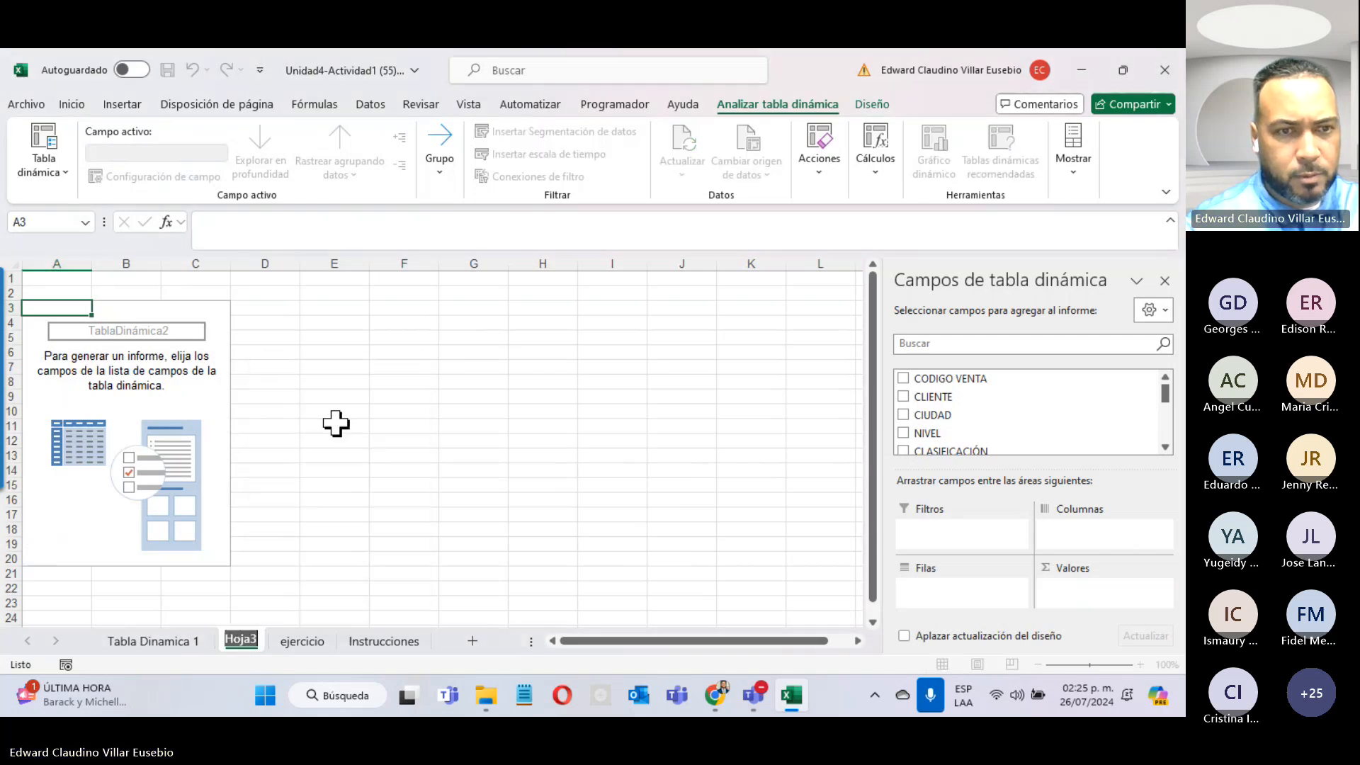
text(Tabla)
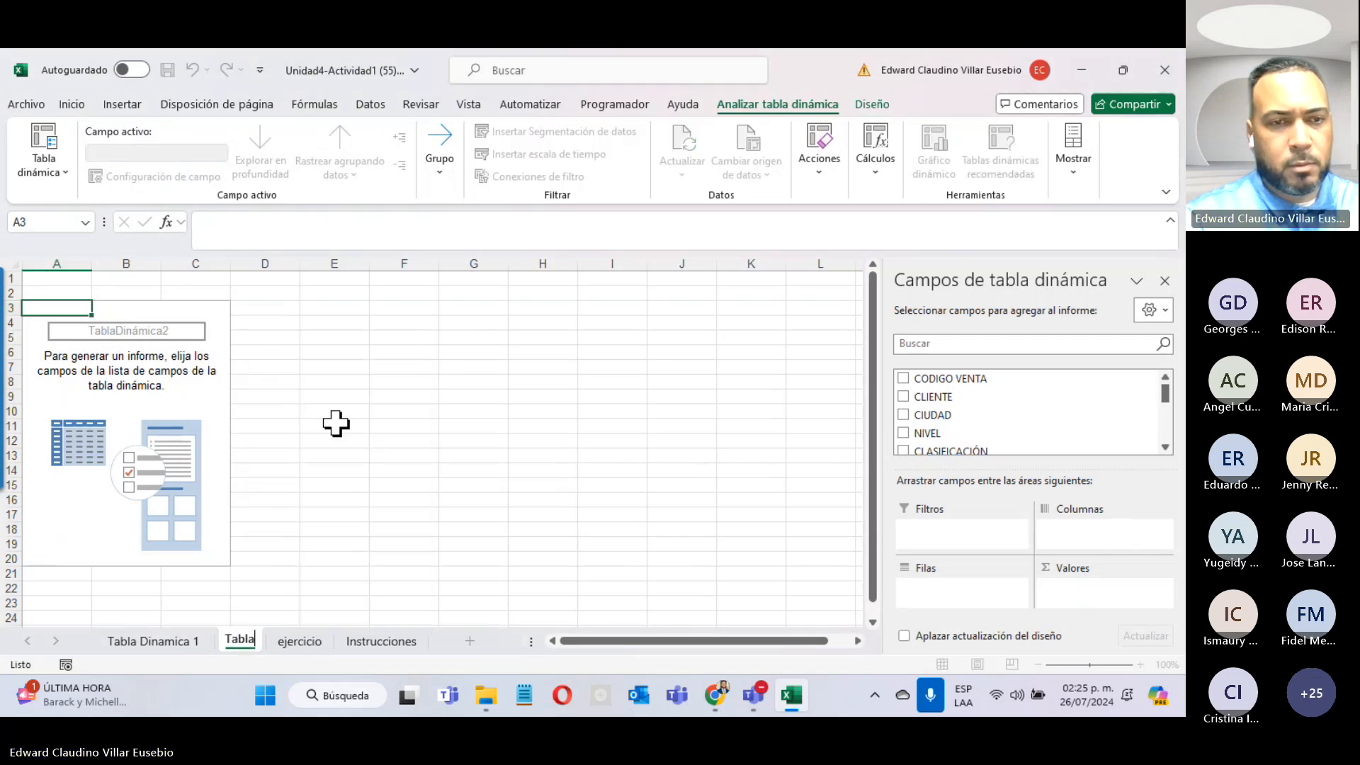
text( d)
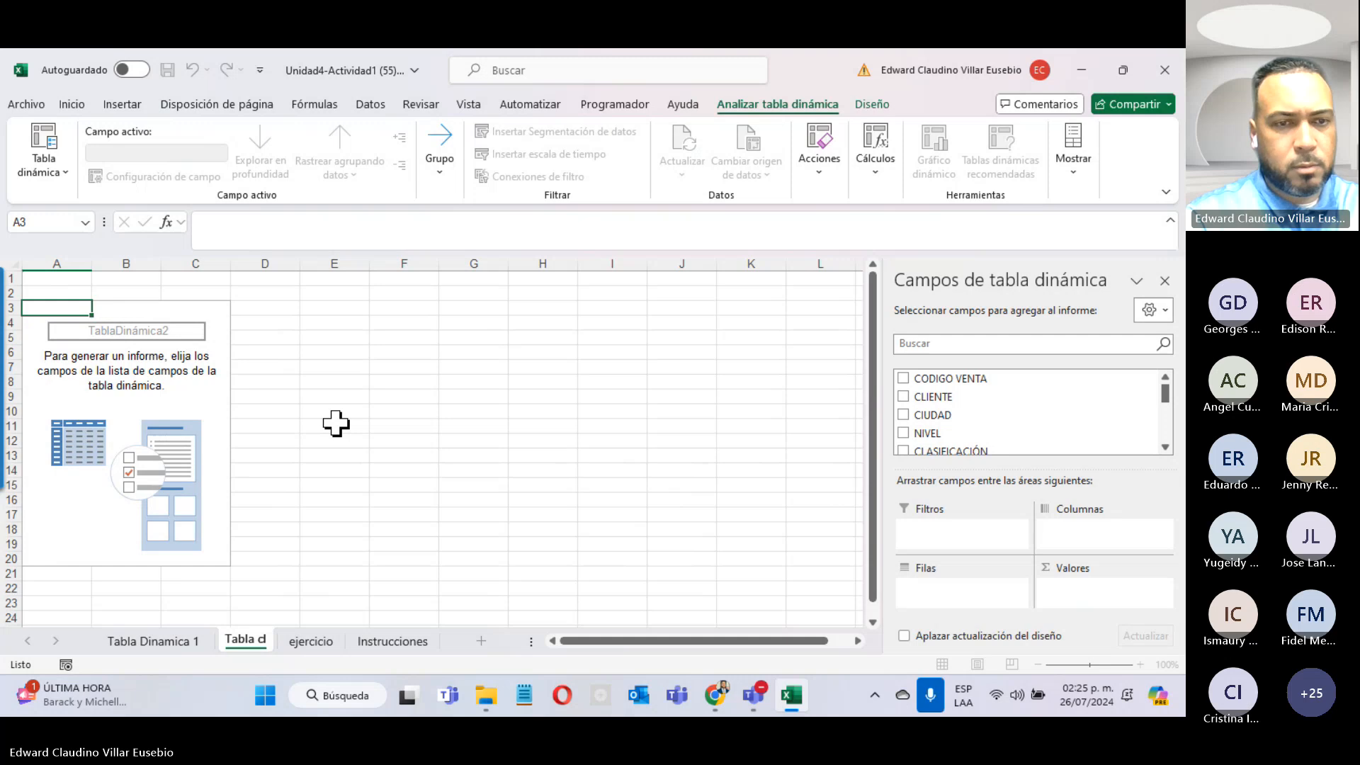
text(inamica 2)
key(Return)
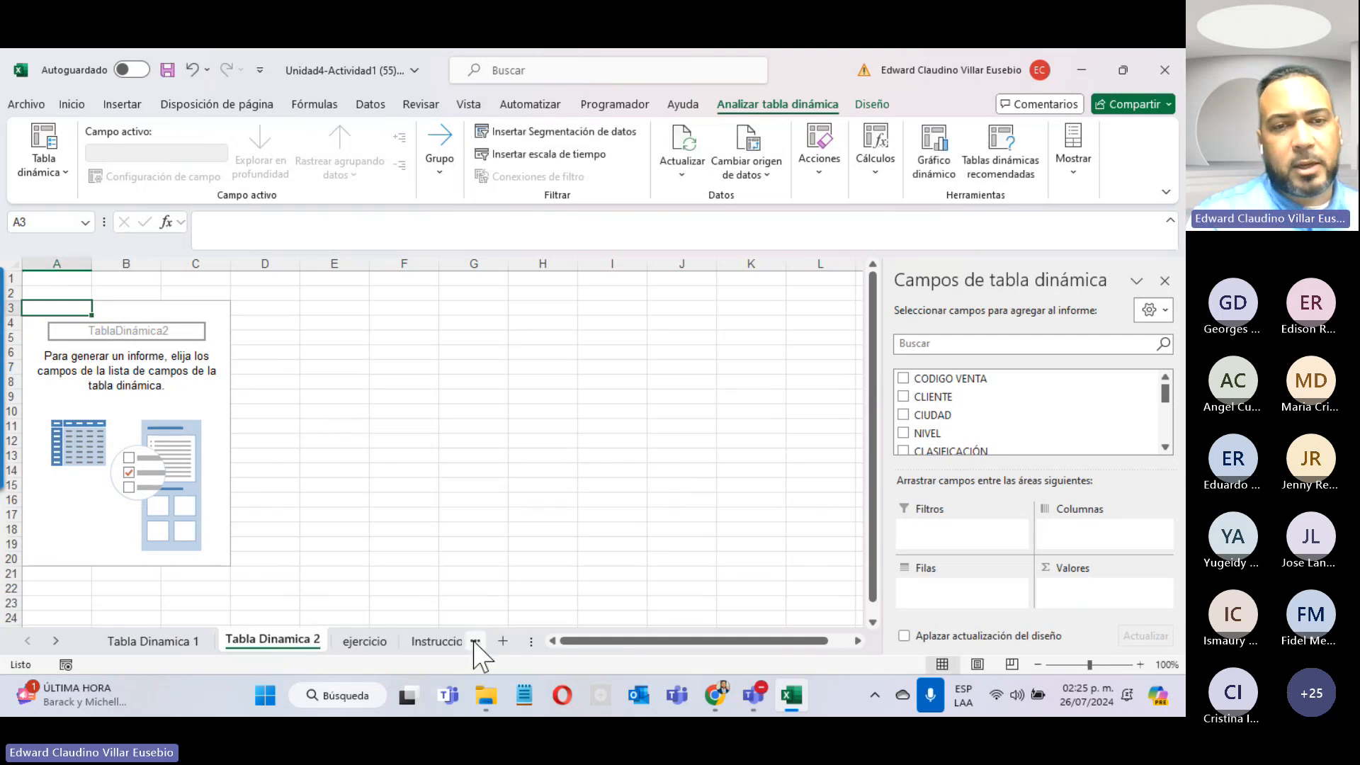
Step: Reread the Instrucciones sheet and return to the Tabla Dinamica 2 sheet
click(430, 649)
click(431, 650)
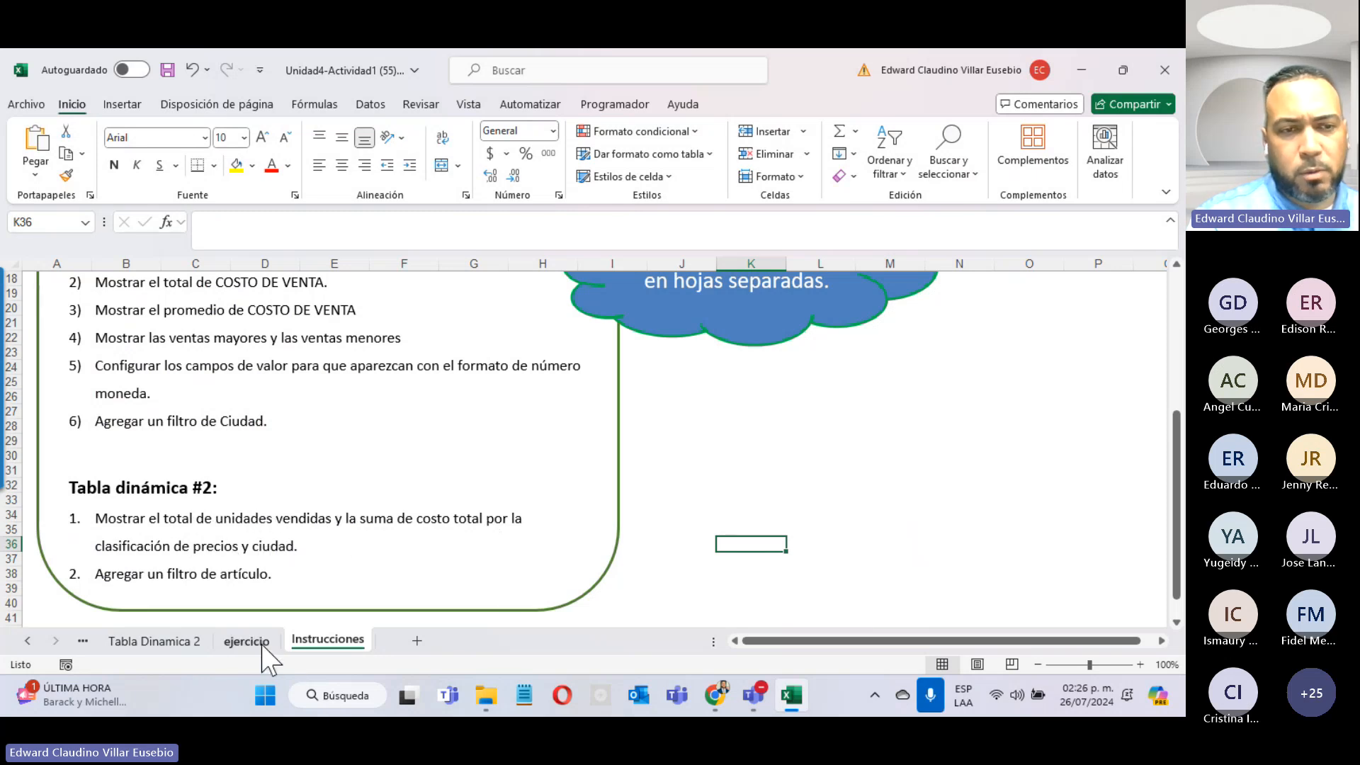
click(173, 644)
scroll(979, 396, down, 5)
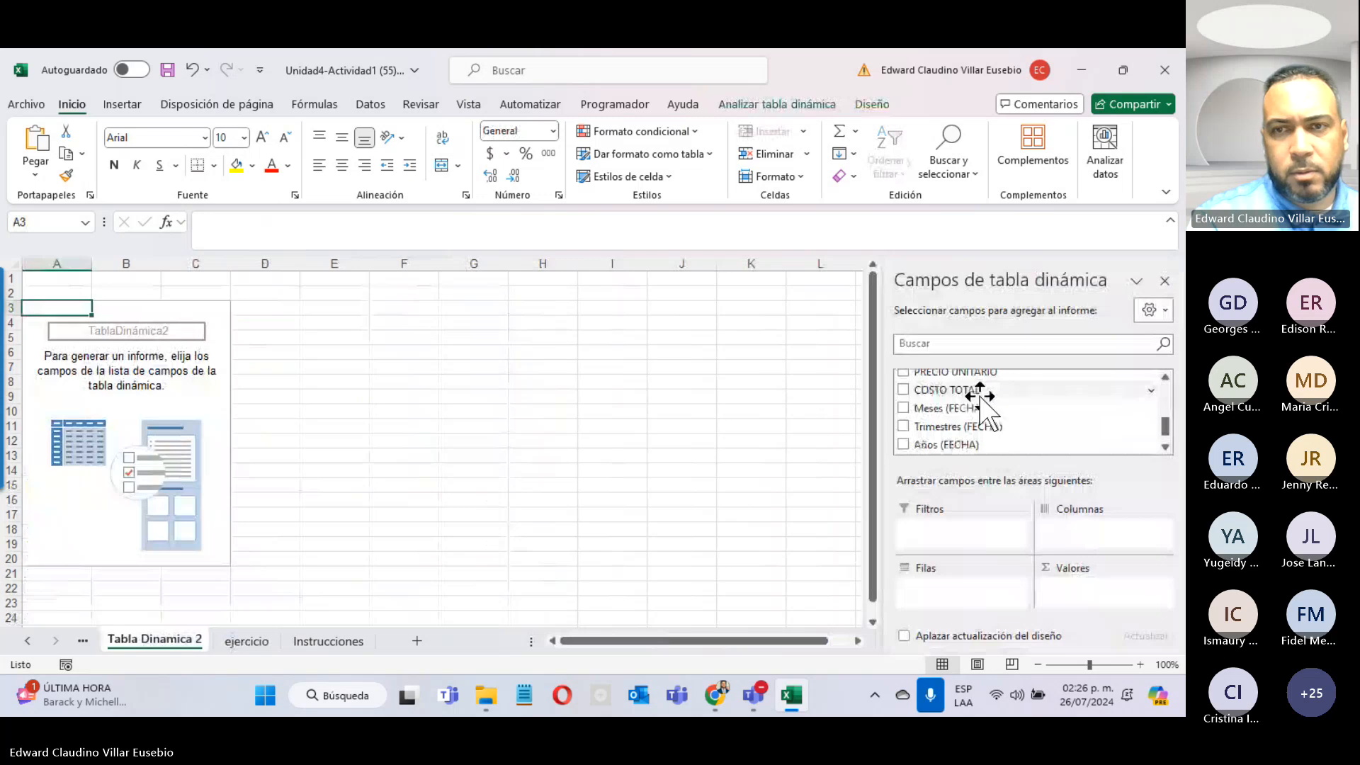
scroll(996, 423, up, 5)
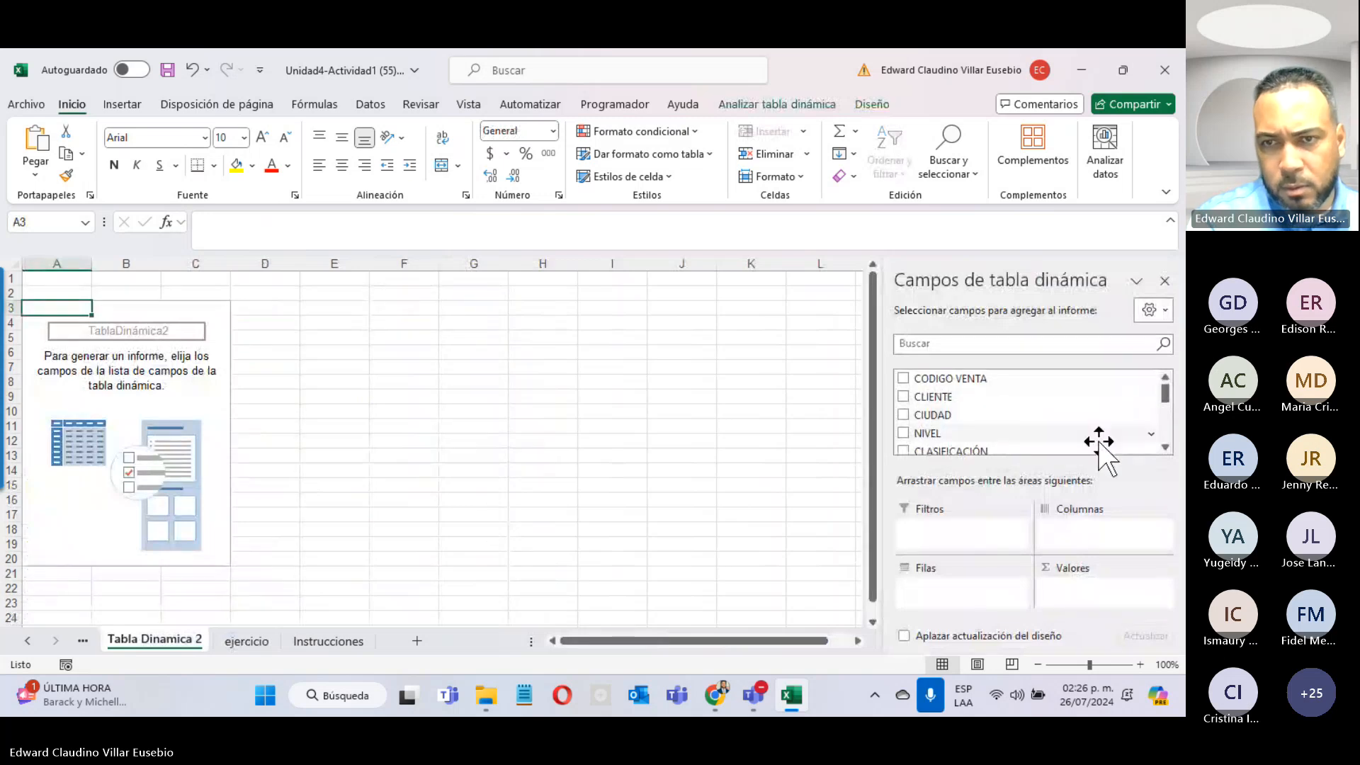
click(1166, 447)
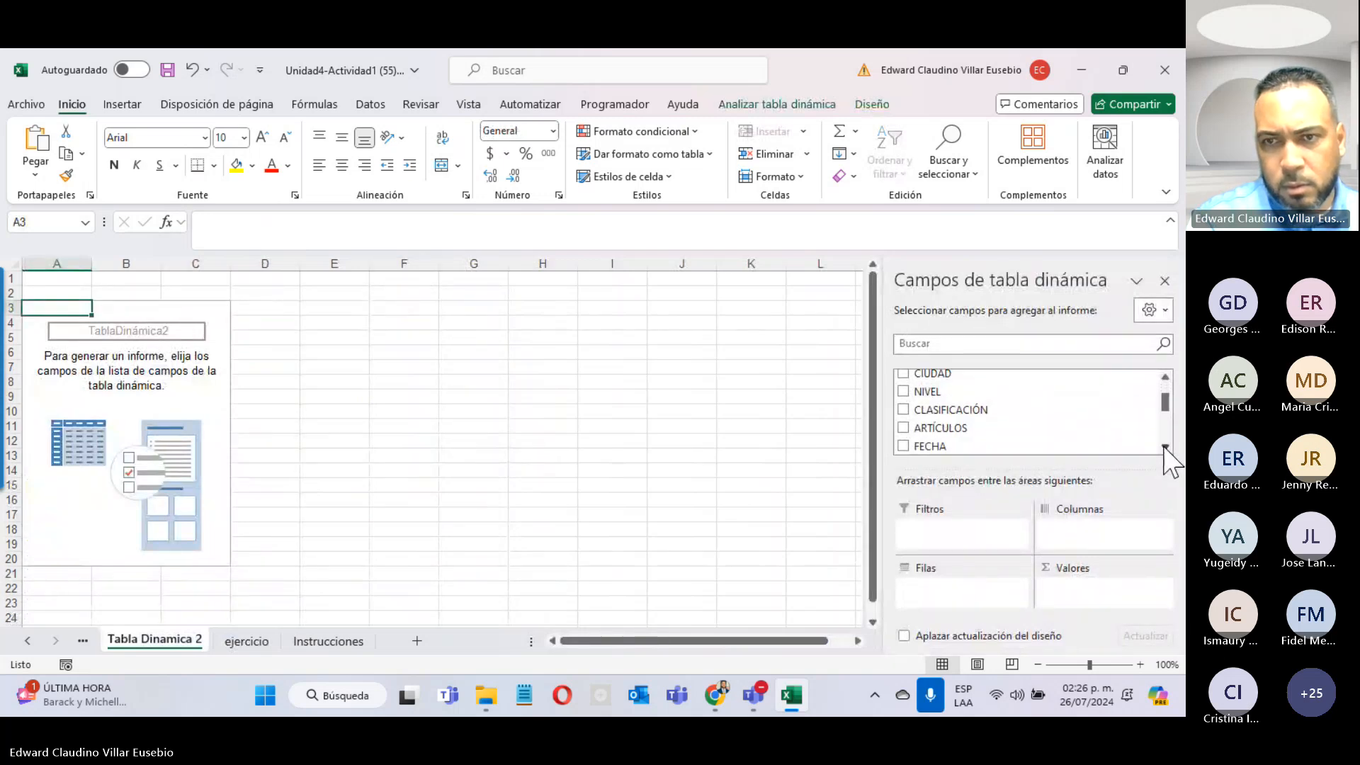
click(1165, 446)
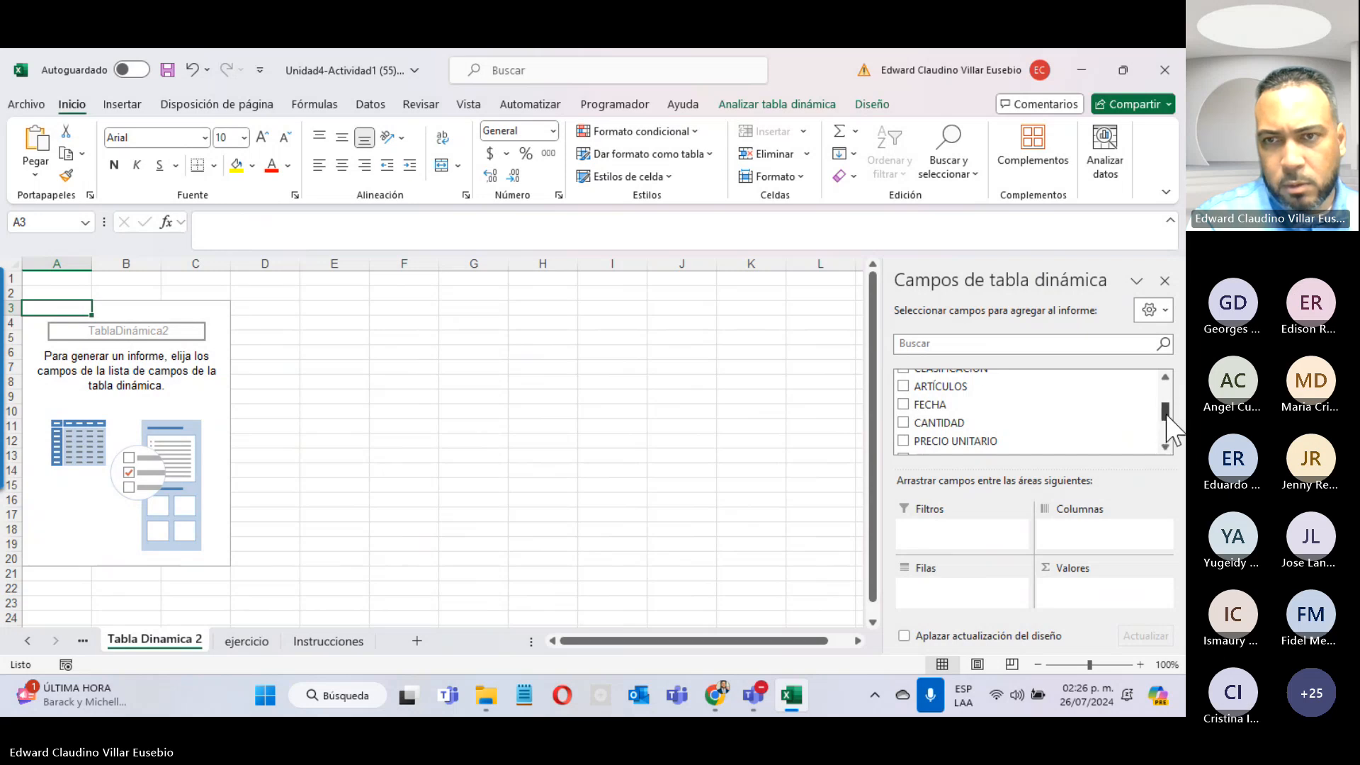
drag(1165, 412, 1164, 418)
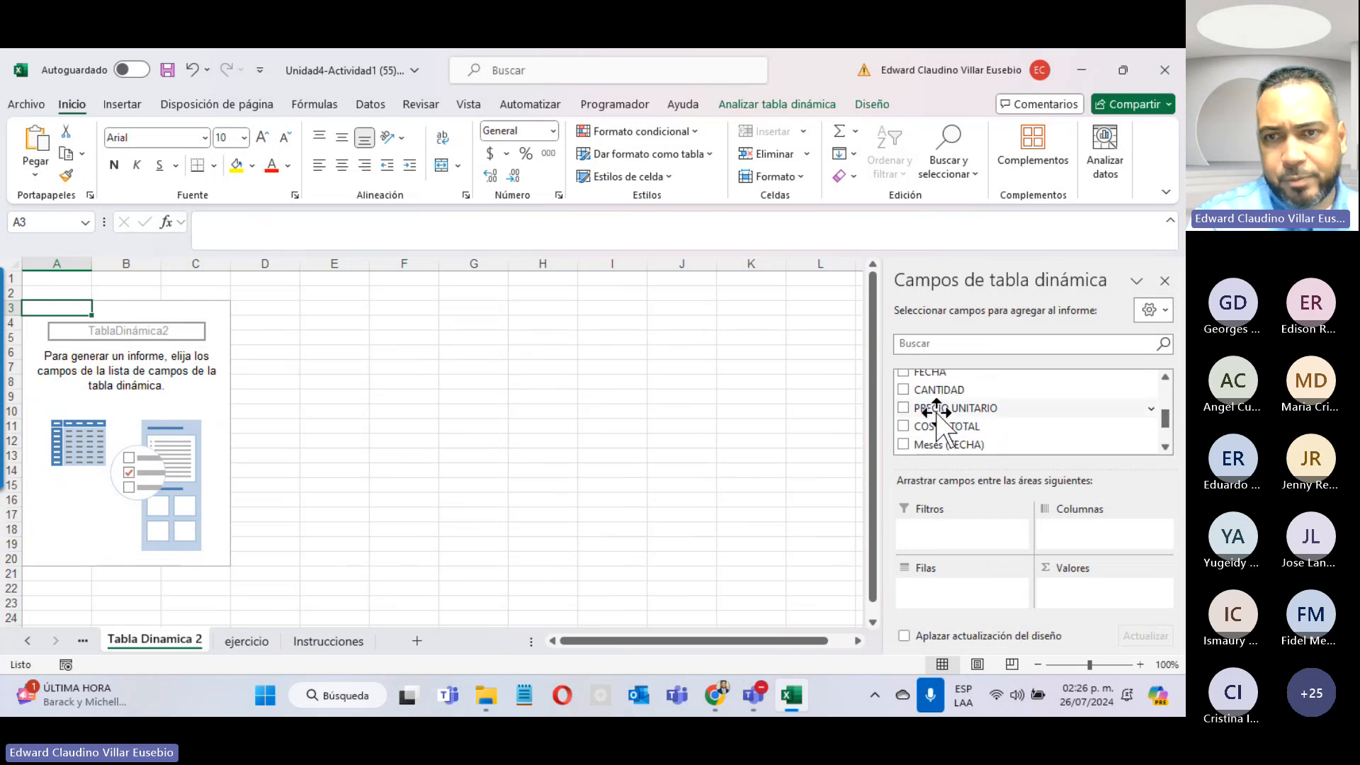
click(903, 390)
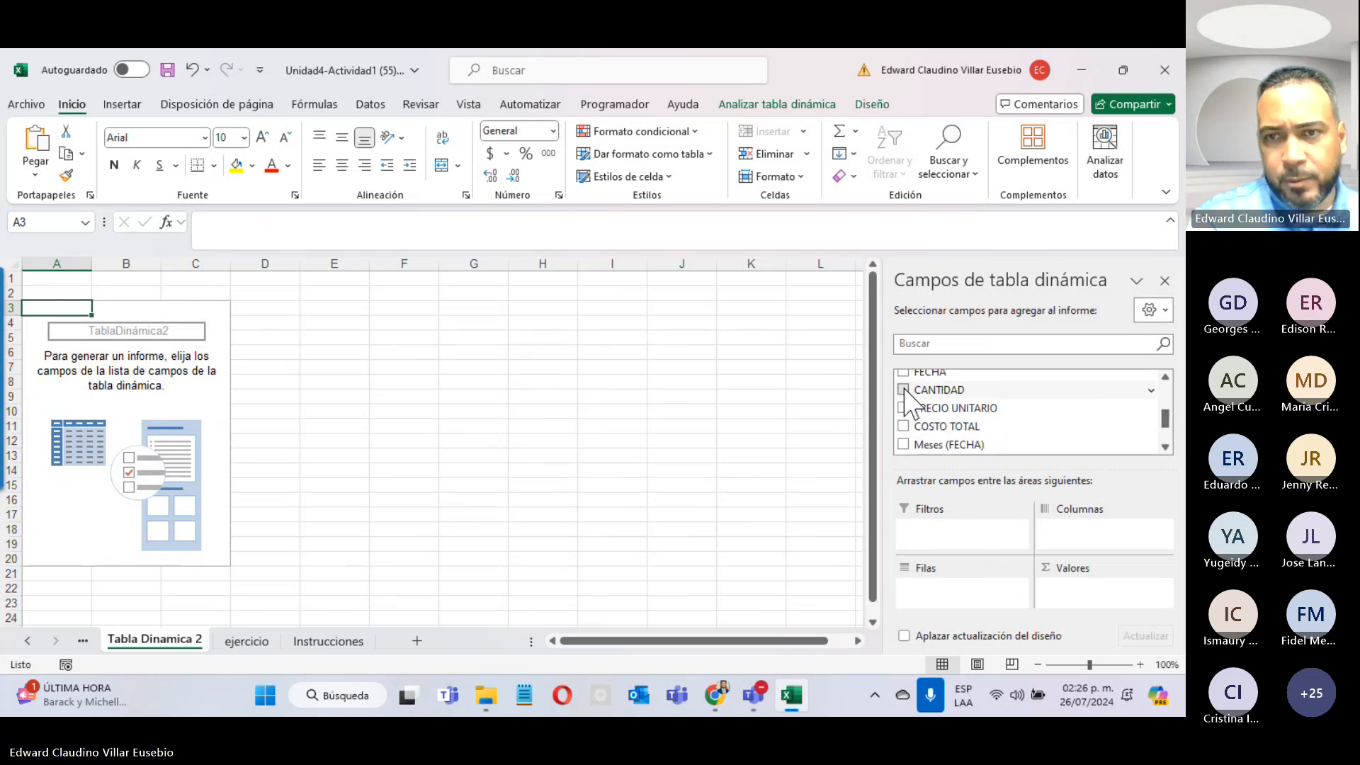
click(904, 427)
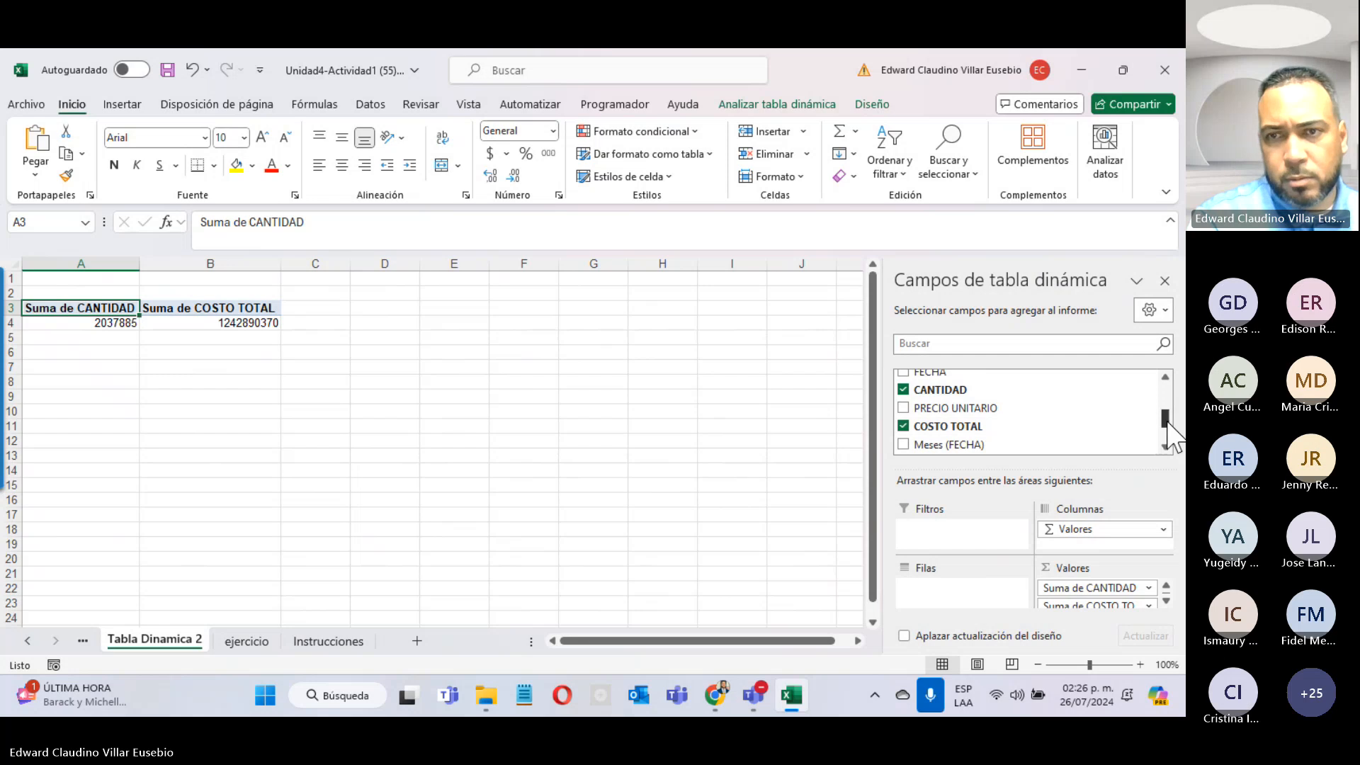
drag(1164, 424, 1164, 403)
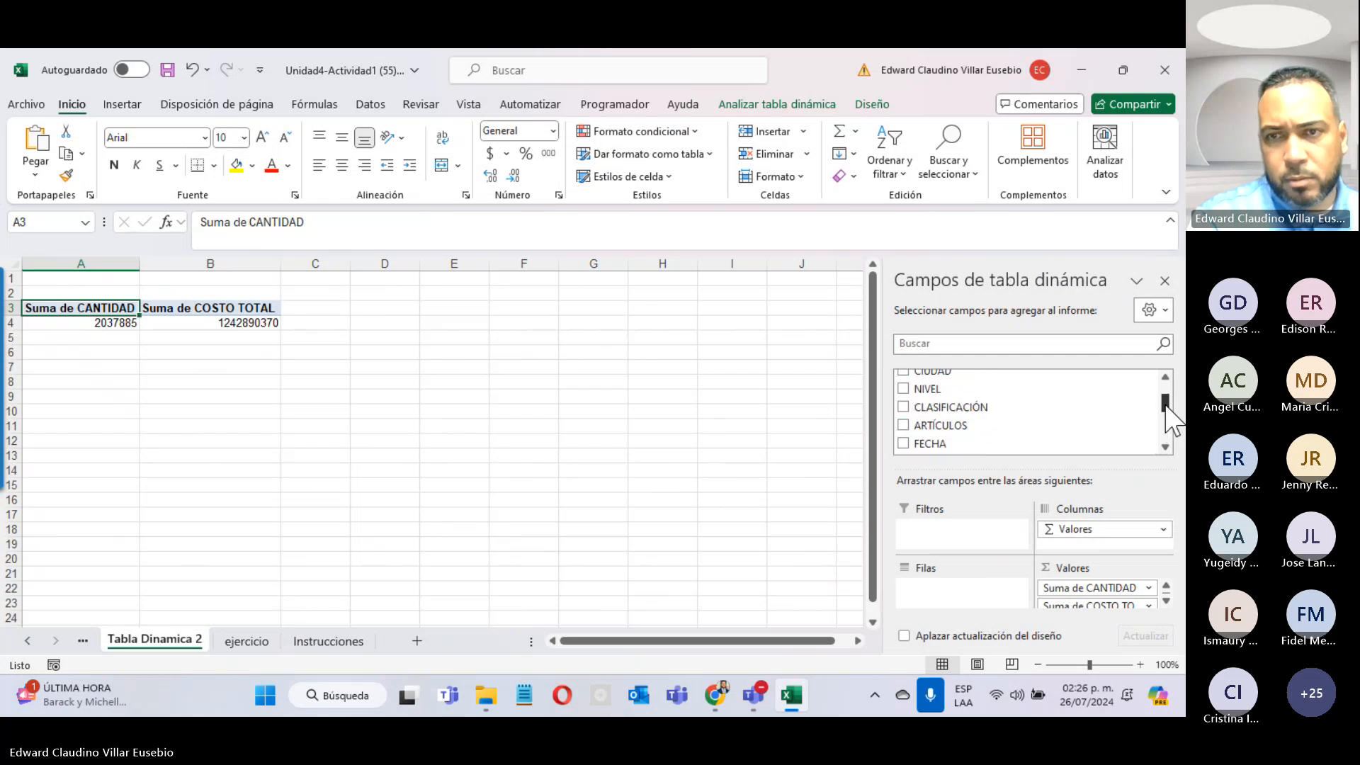
Step: Group rows by ARTÍCULOS and CIUDAD, with CLASIFICACIÓN (Alto, Bajo, Medio) as columns
click(903, 429)
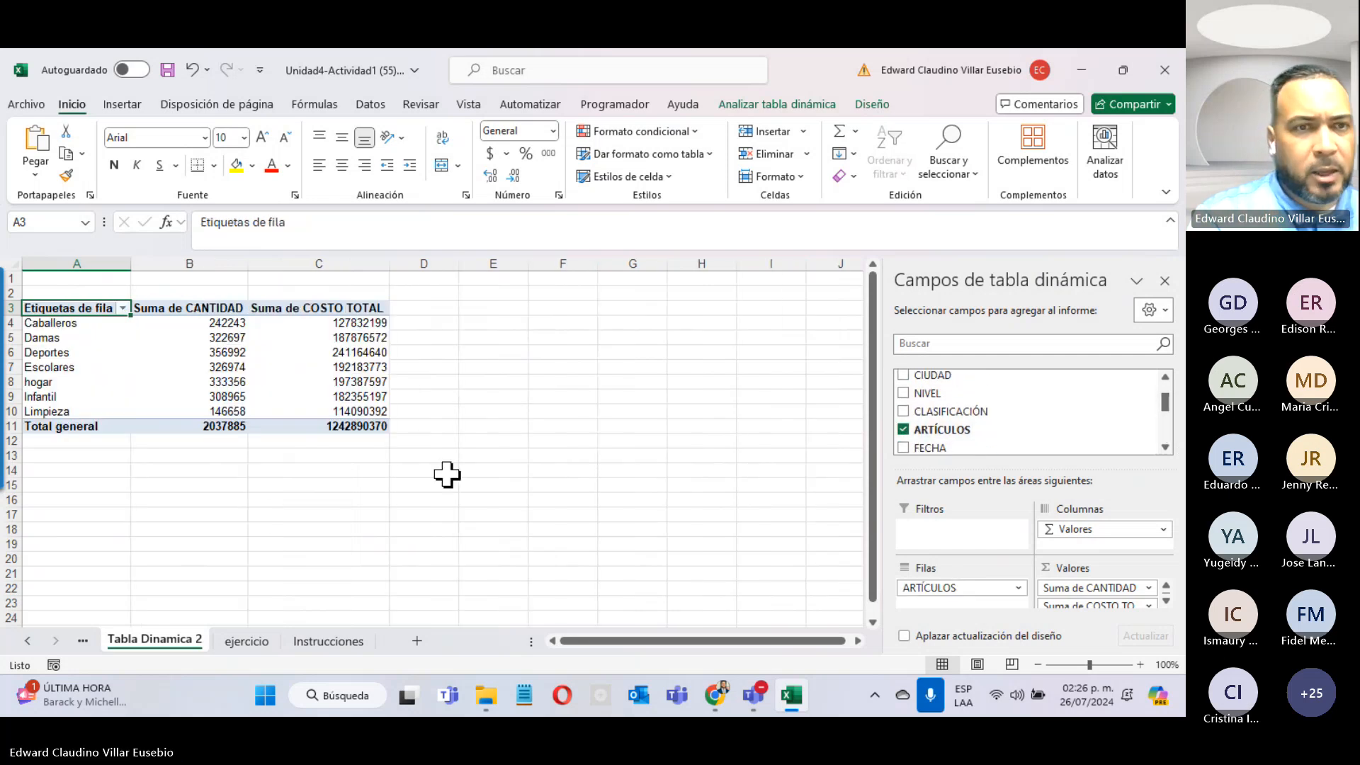
click(328, 641)
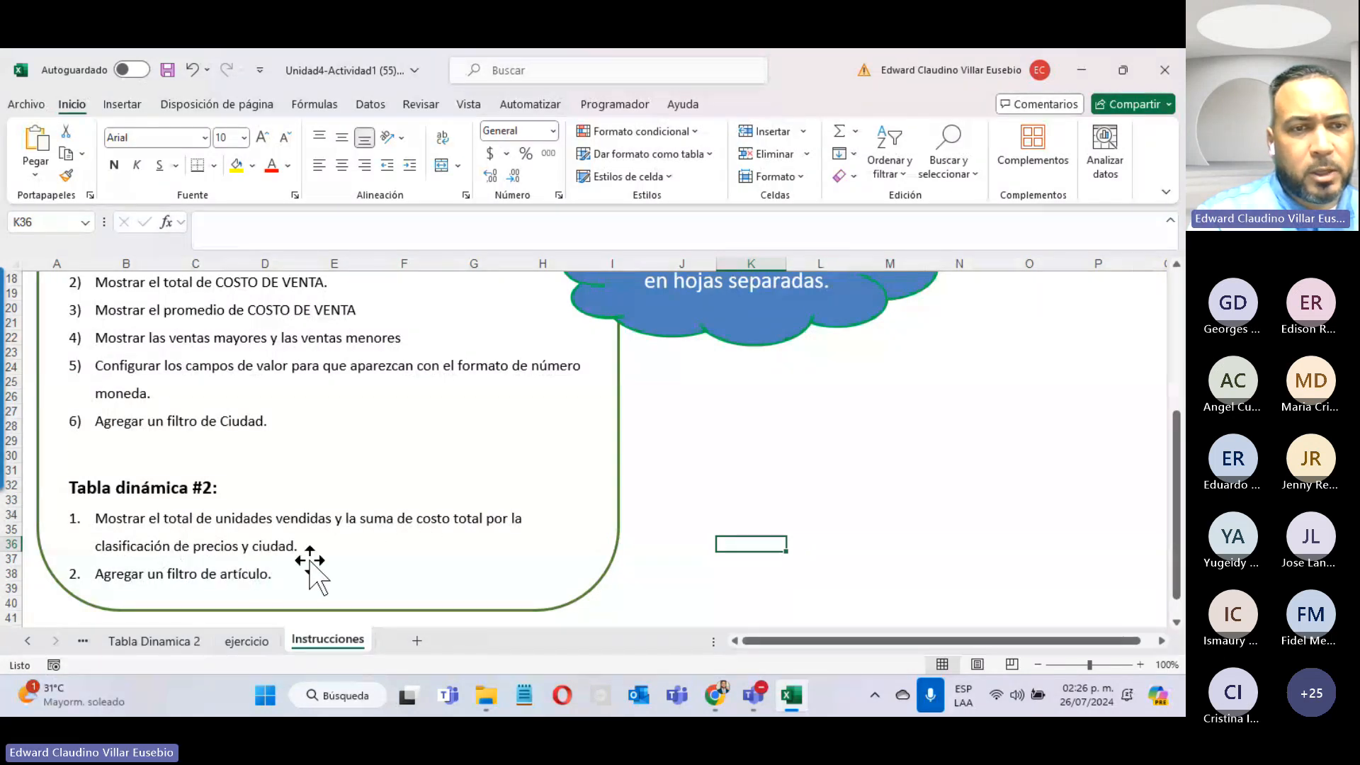
click(162, 641)
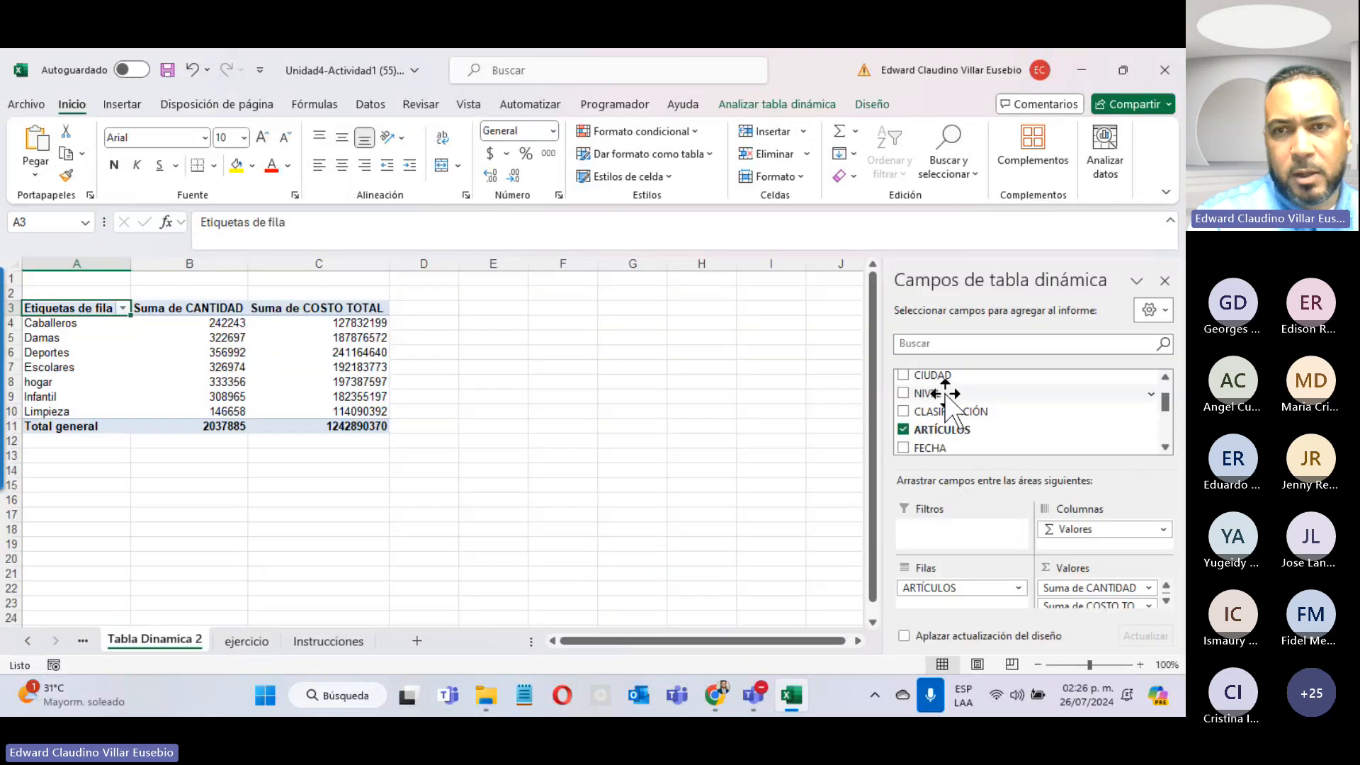
click(904, 413)
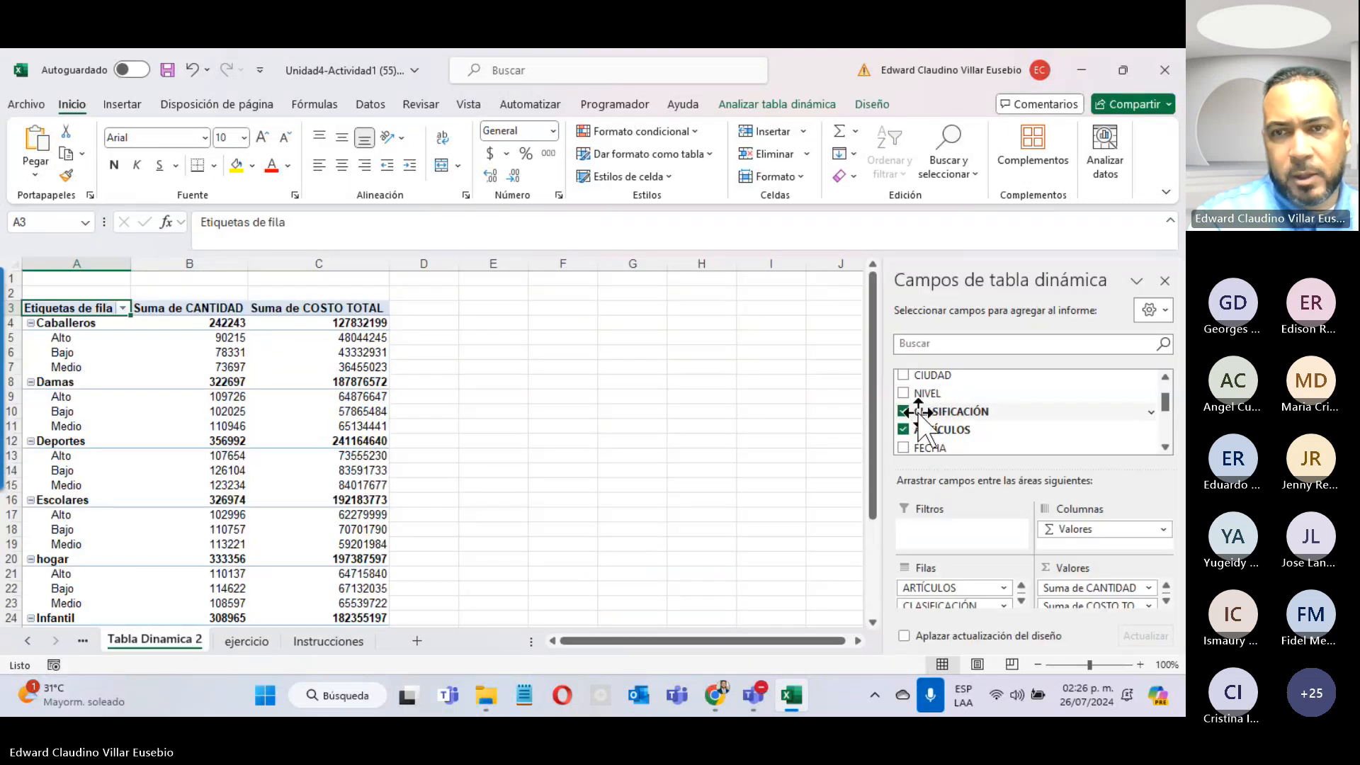
click(903, 376)
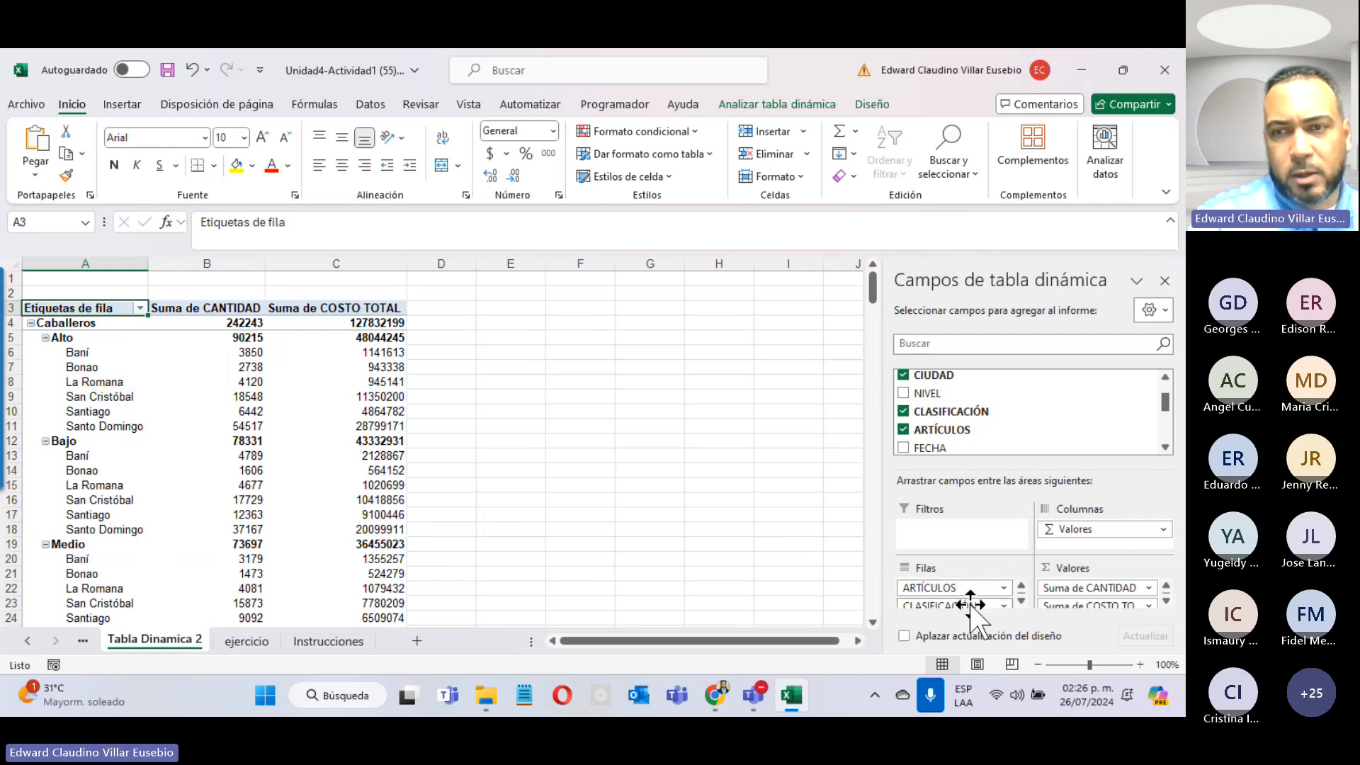
drag(971, 608, 1082, 552)
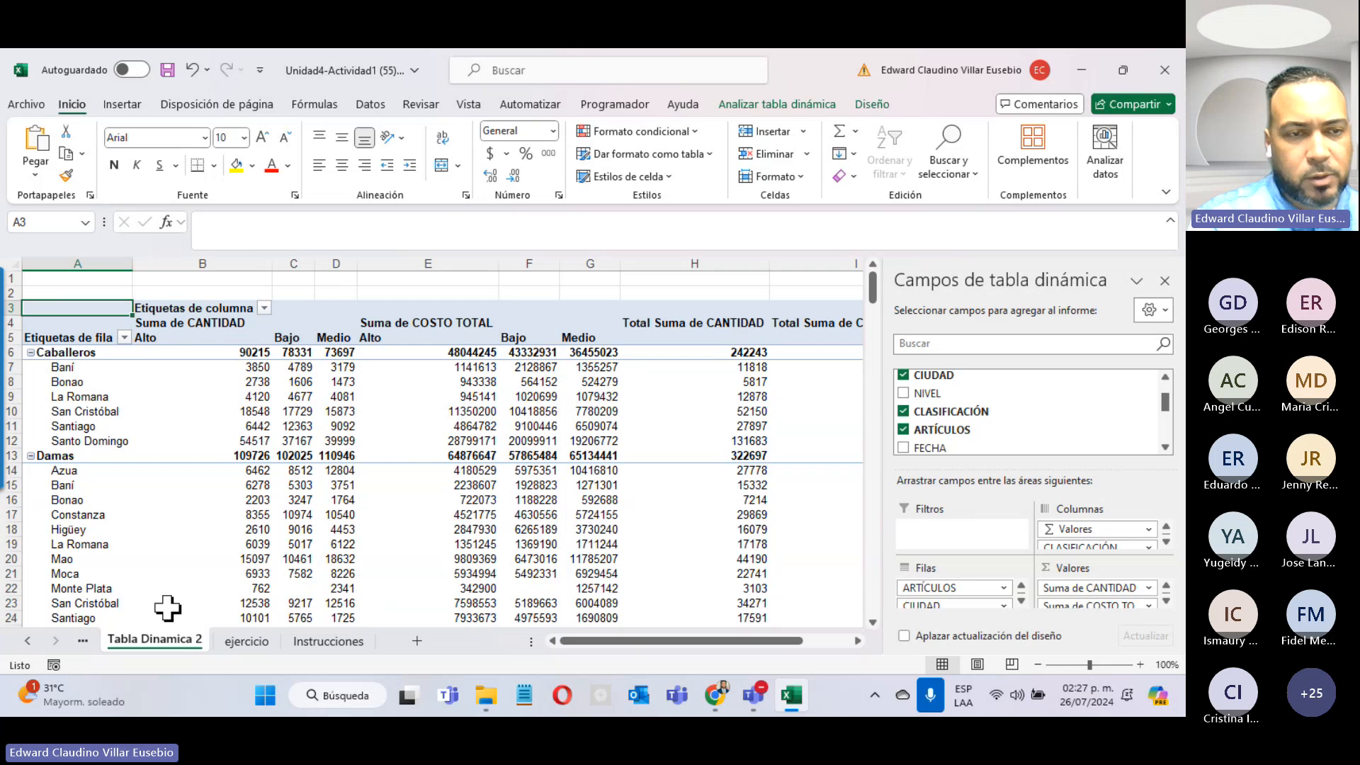
click(326, 641)
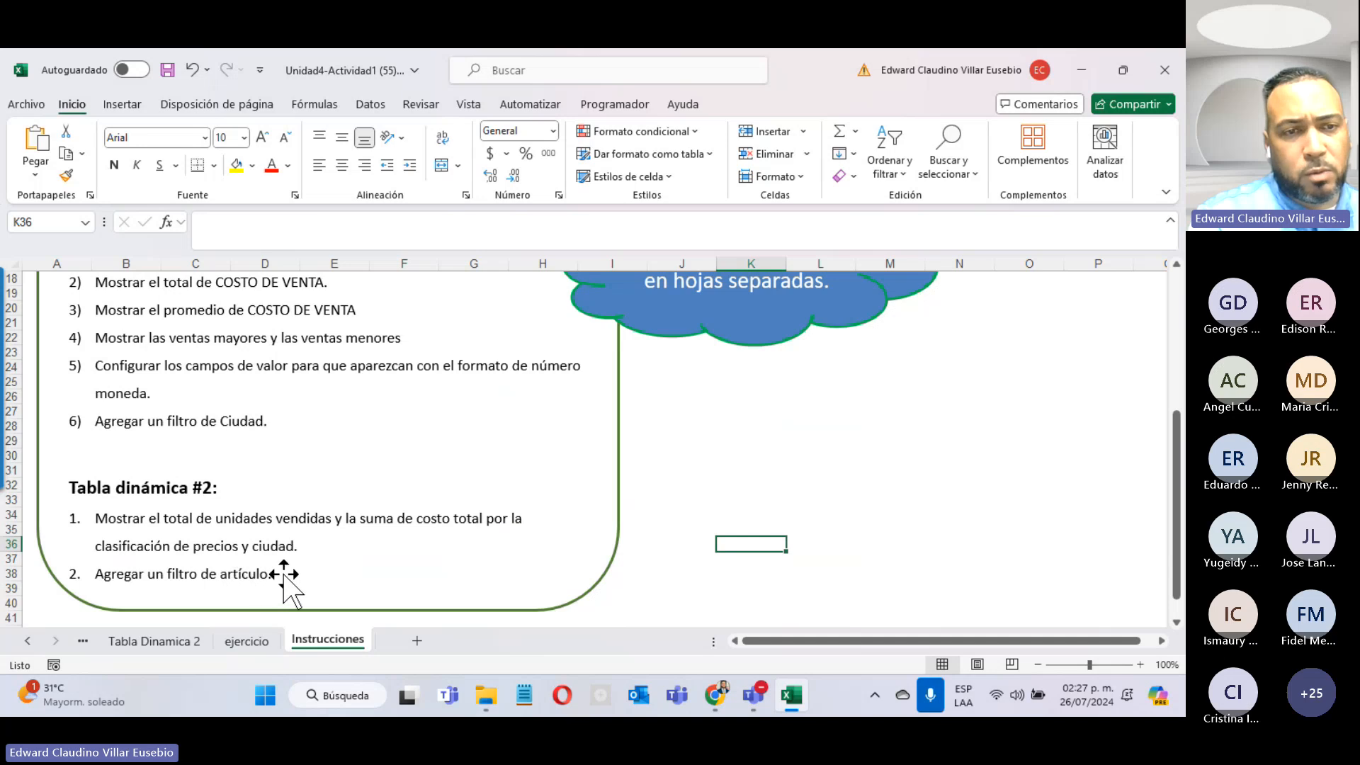
click(175, 641)
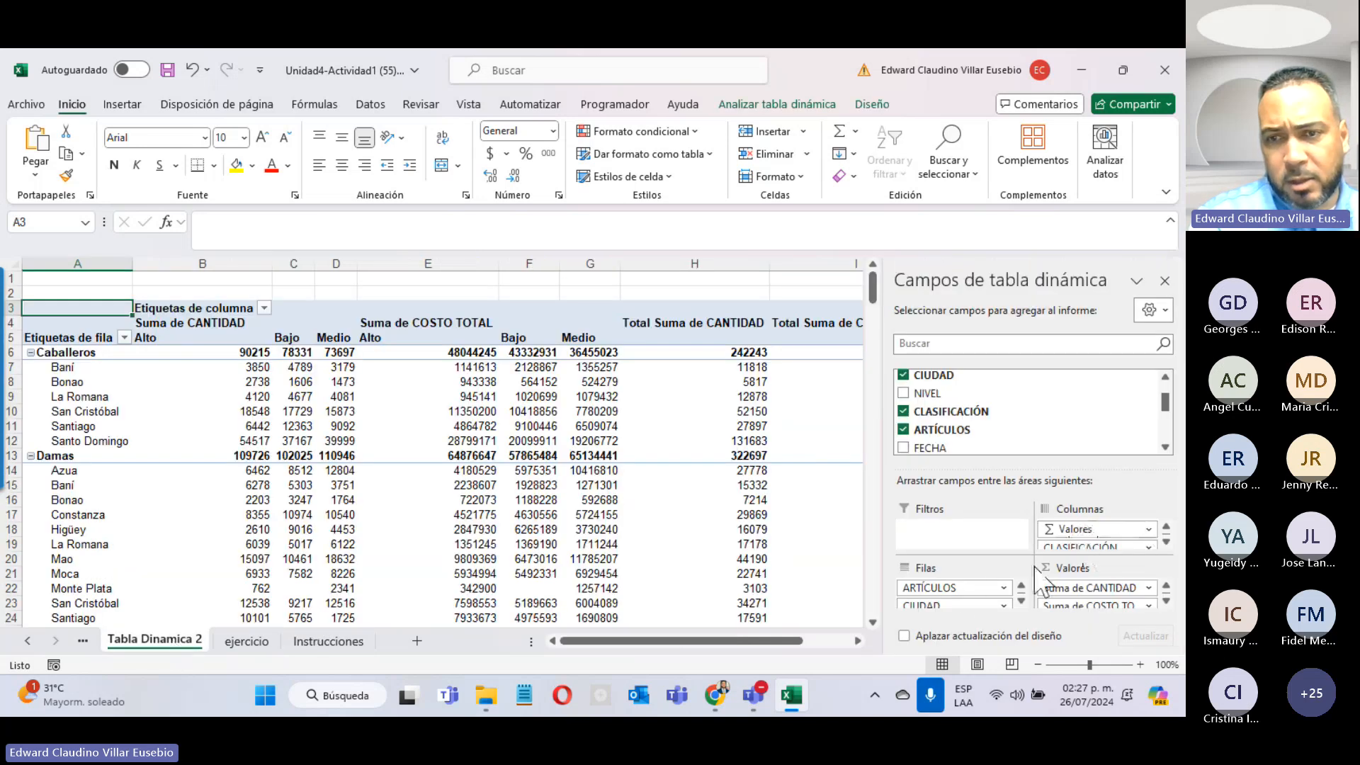
drag(938, 588, 945, 531)
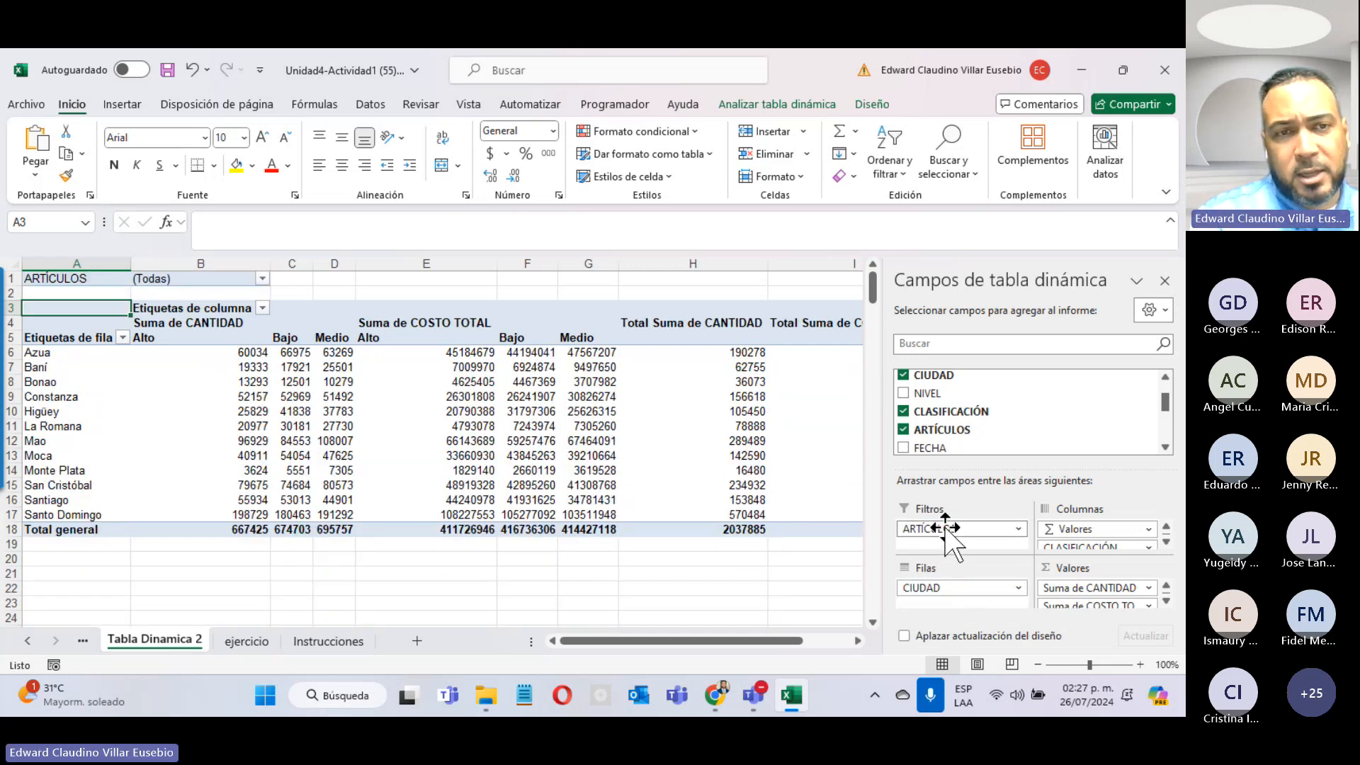
drag(947, 529, 969, 587)
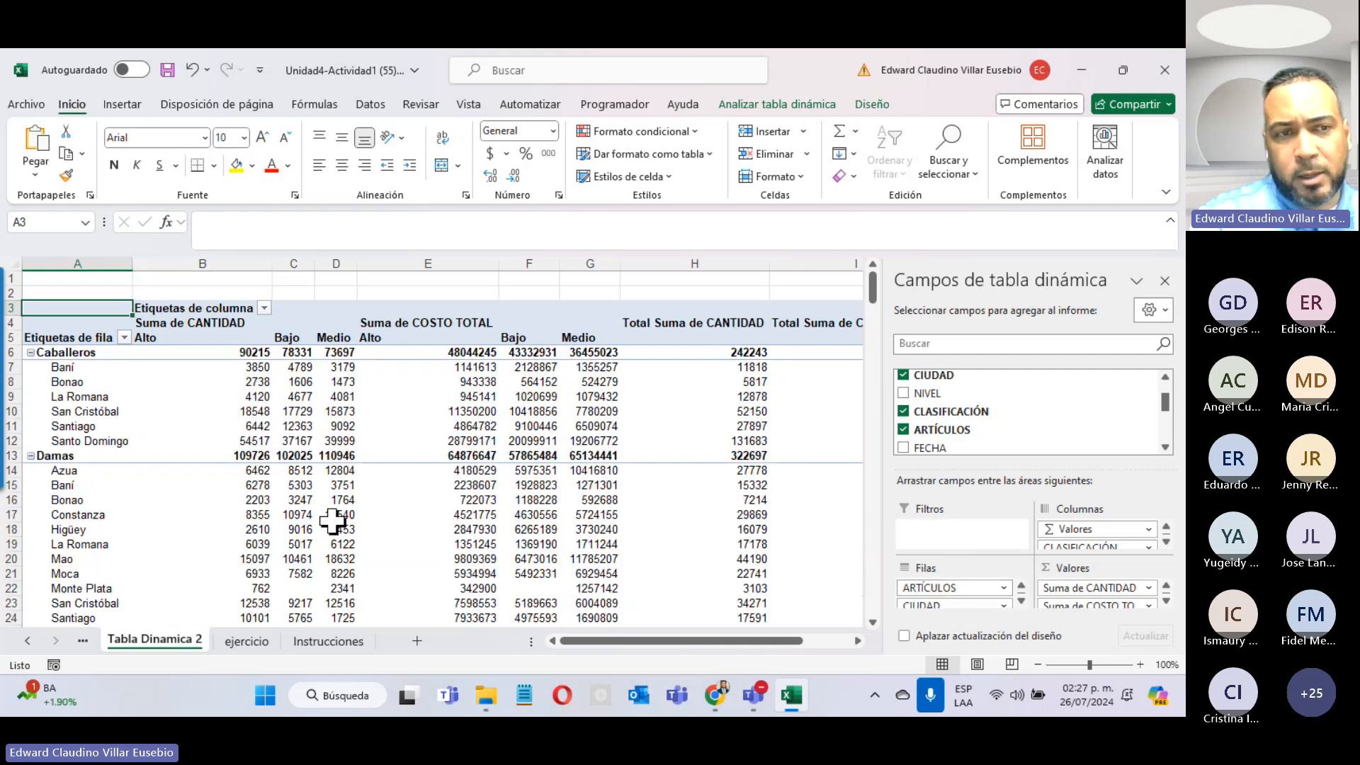
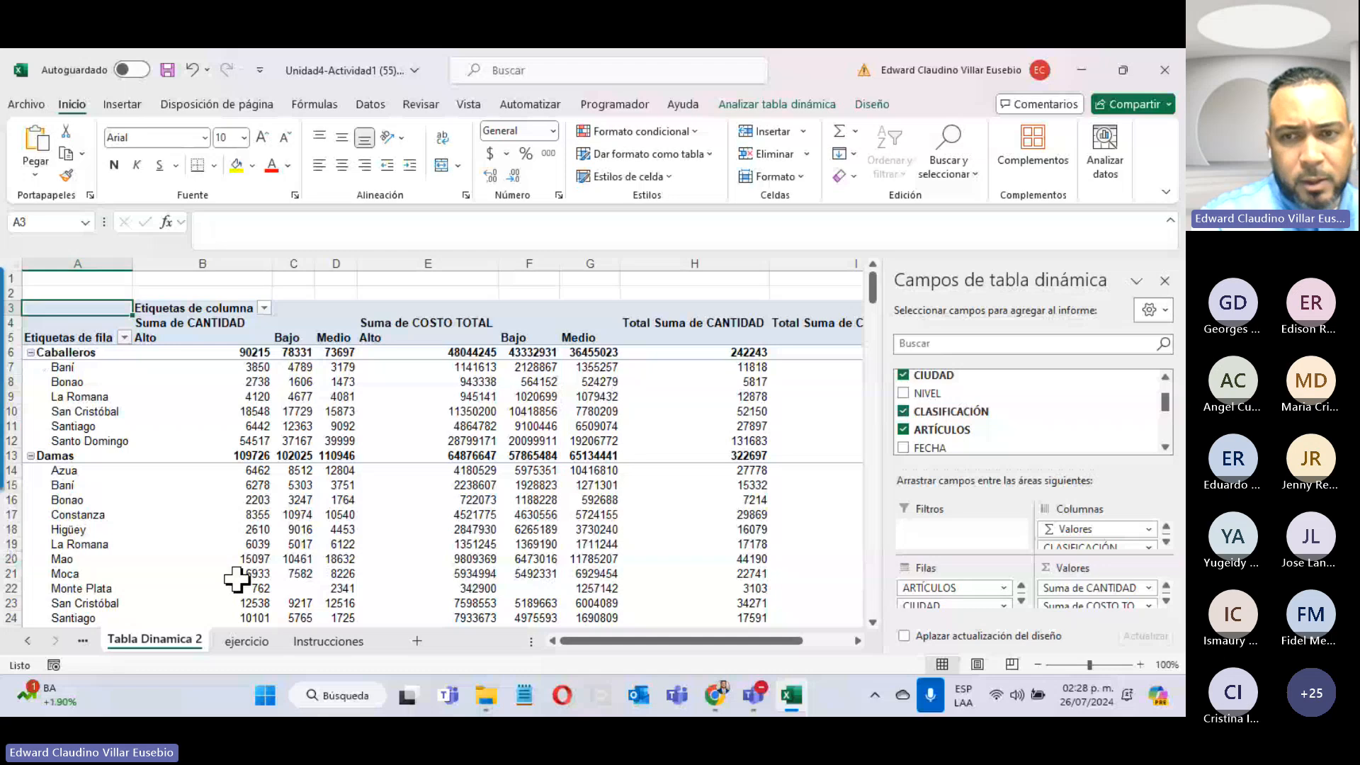
Step: Move ARTÍCULOS from the rows into the report filter so only cities remain as rows
drag(936, 588, 945, 530)
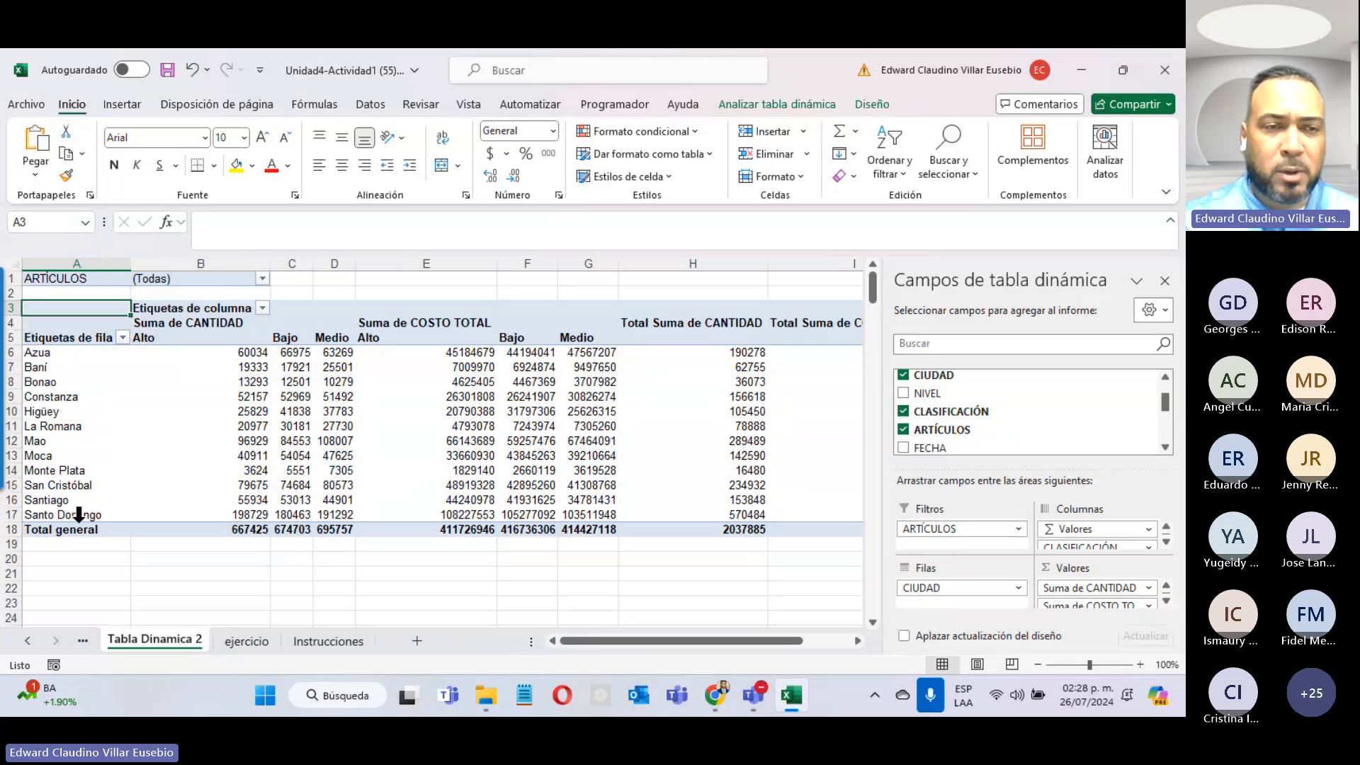
Step: Filter the pivot by ARTÍCULOS, trying Caballeros and Damas before settling on hogar
click(262, 279)
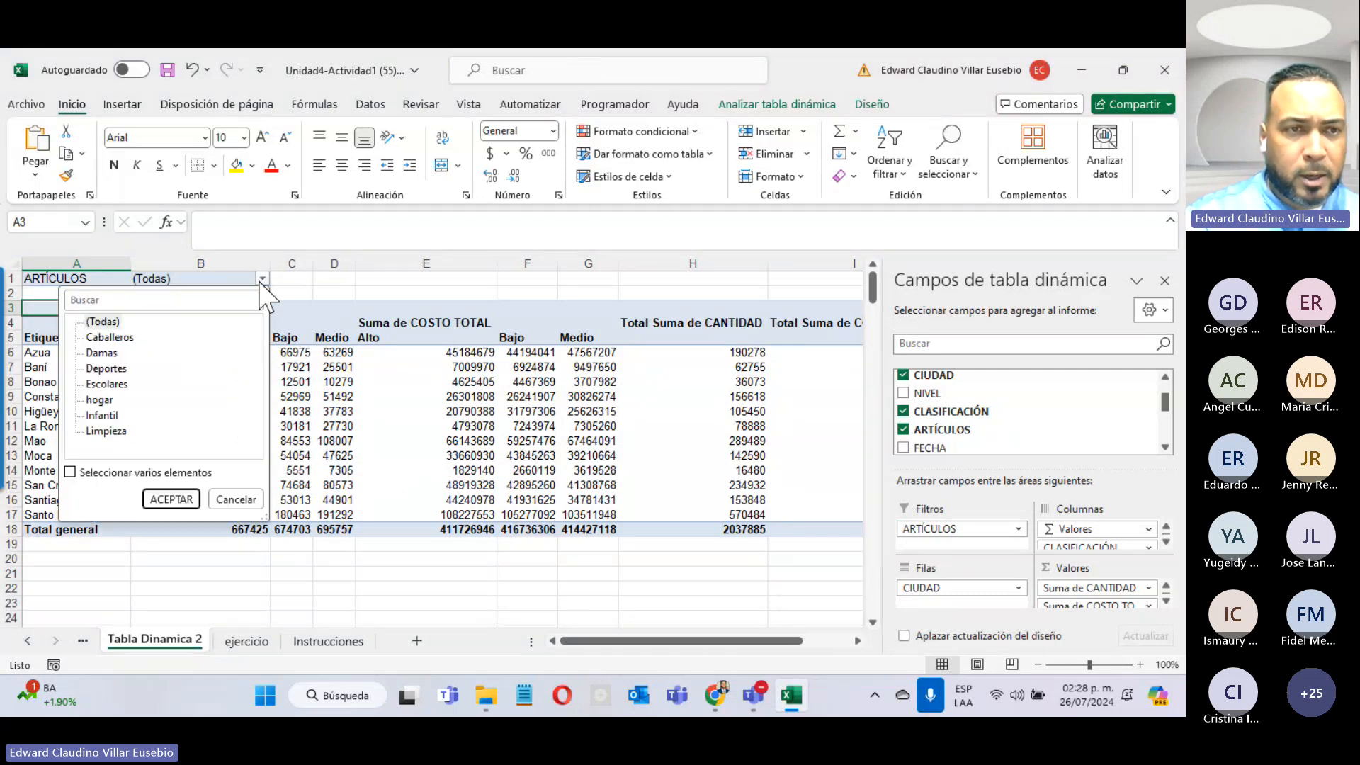
click(110, 337)
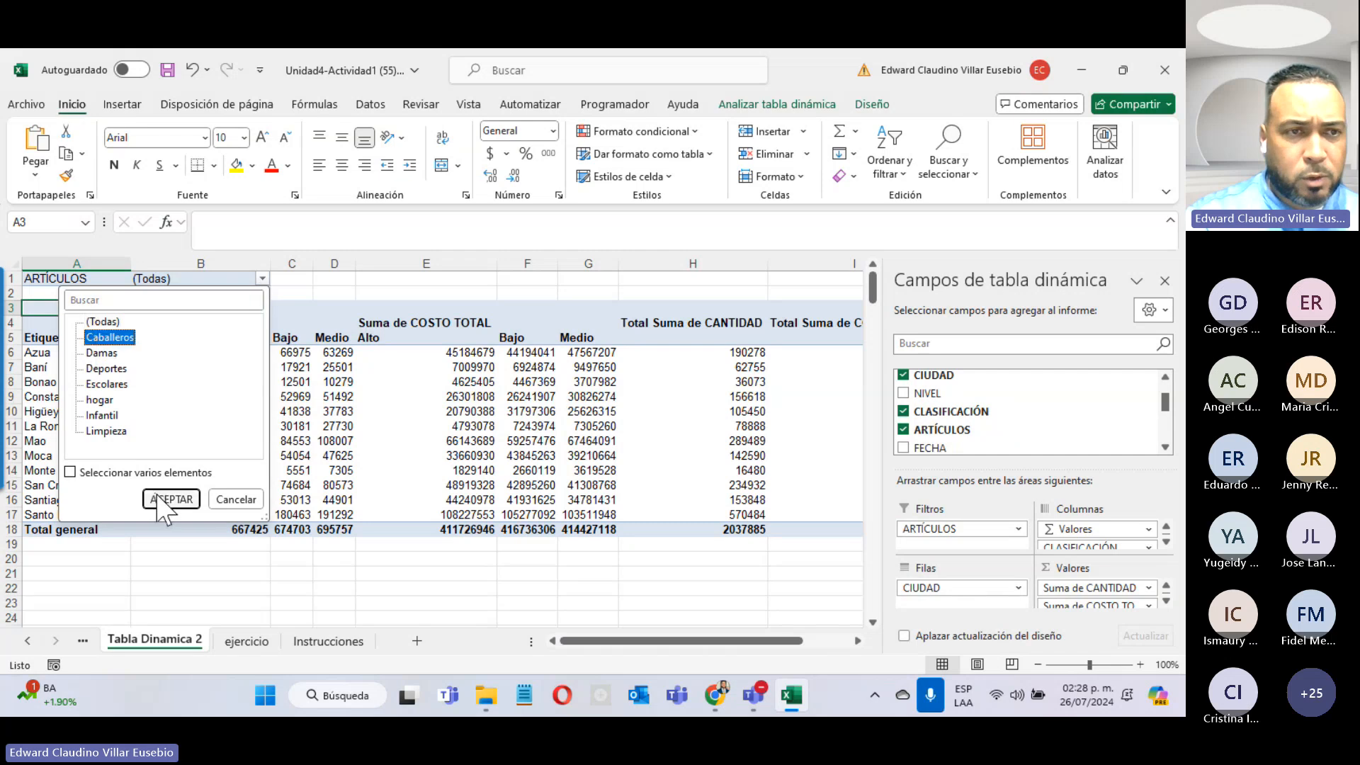
click(159, 498)
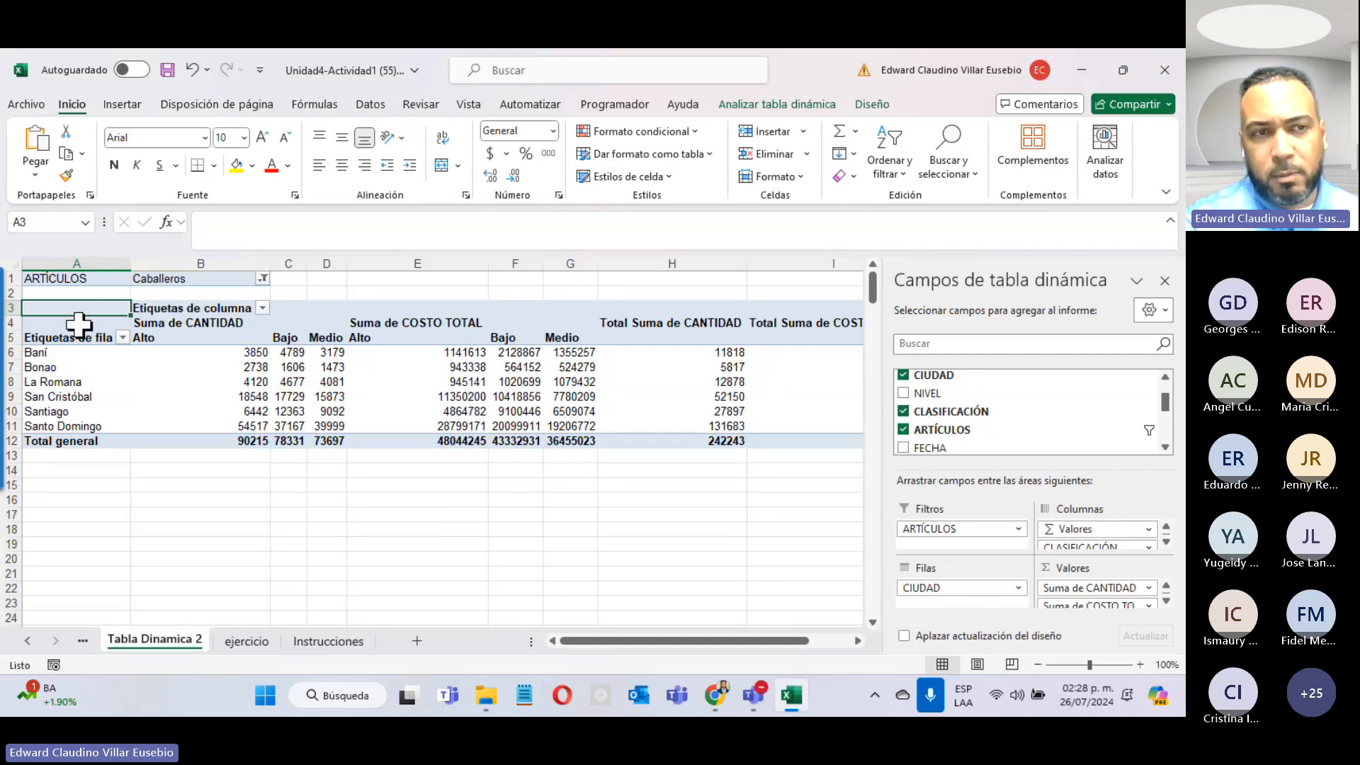
click(263, 279)
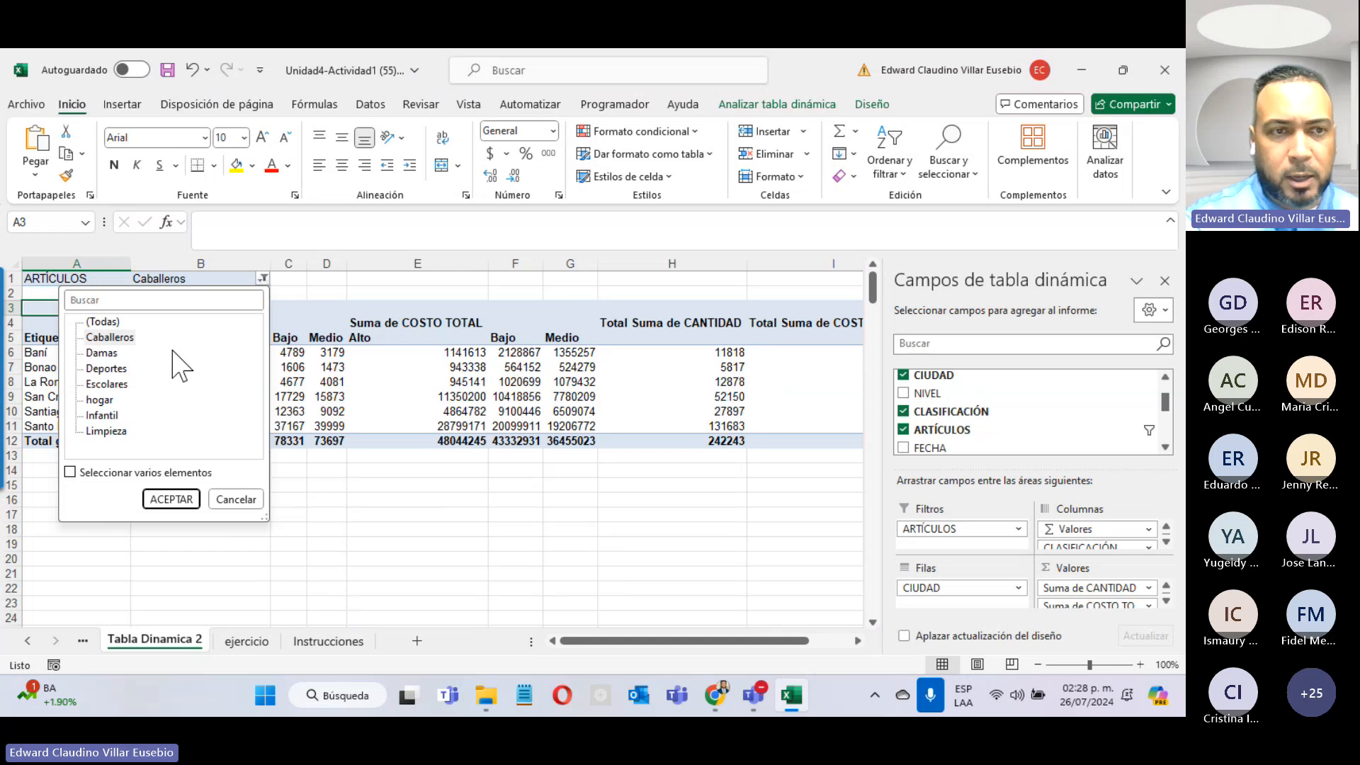
click(102, 353)
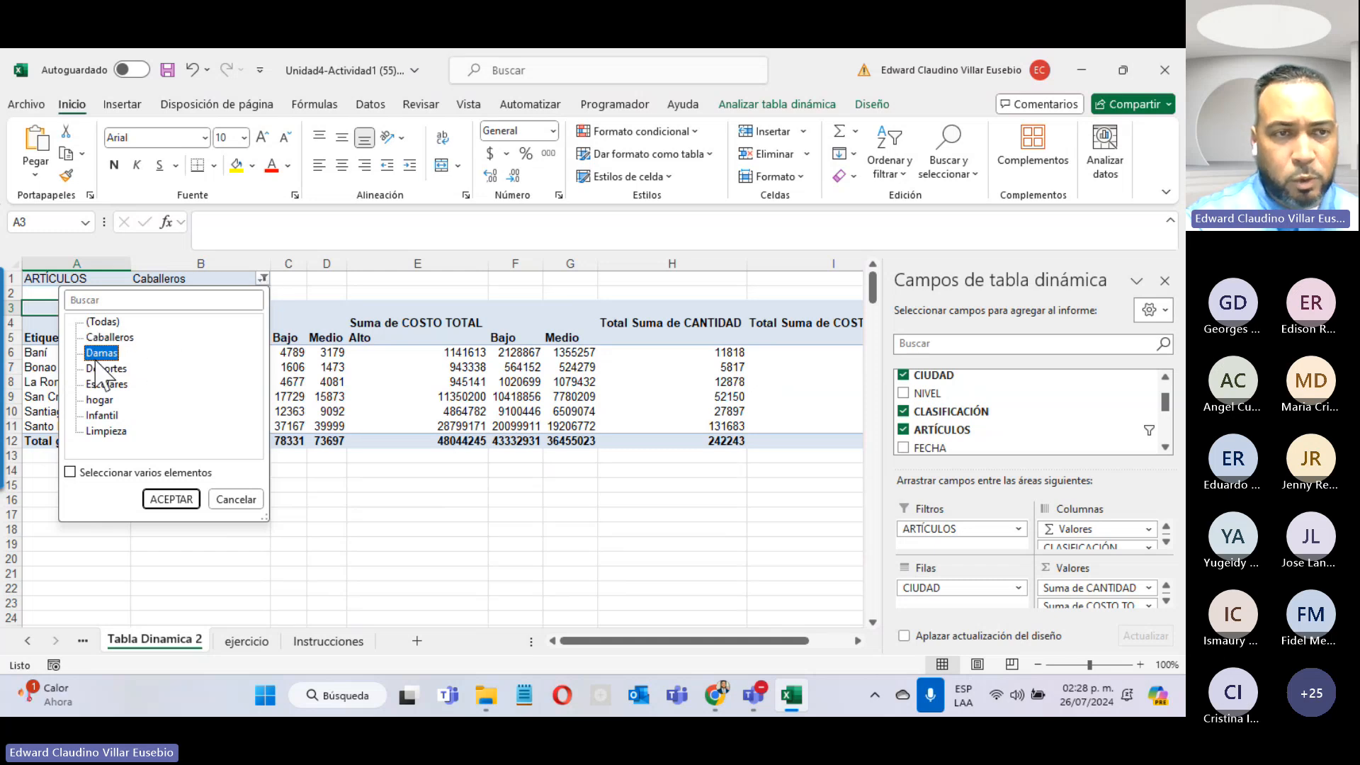
click(161, 493)
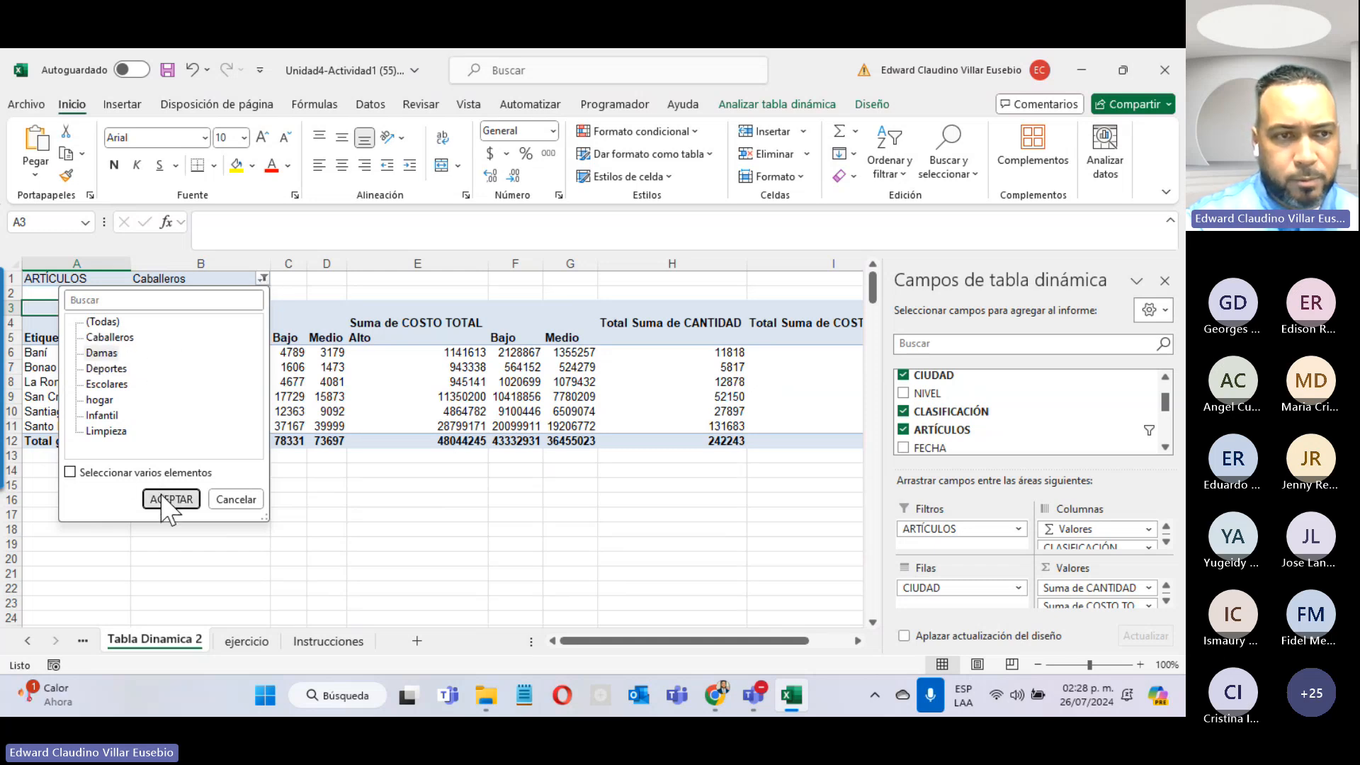
click(162, 496)
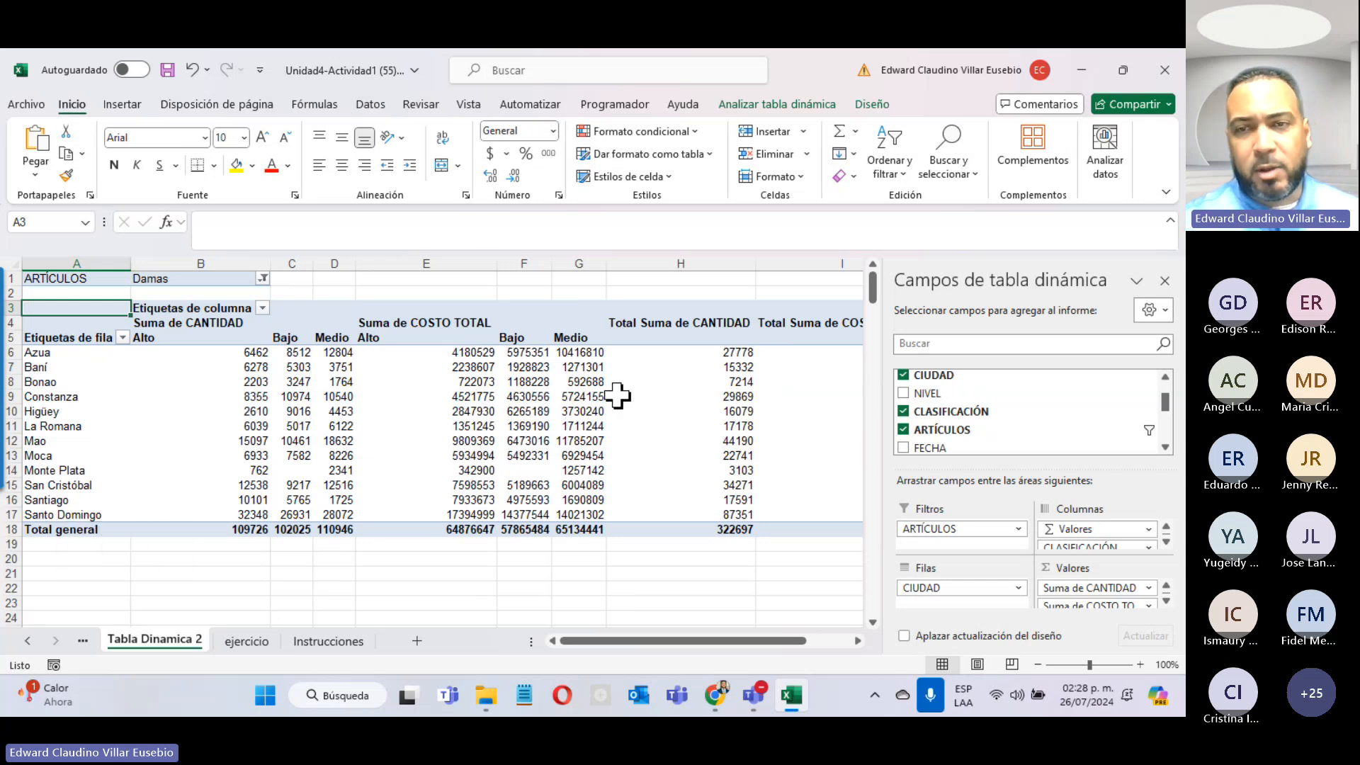
click(263, 278)
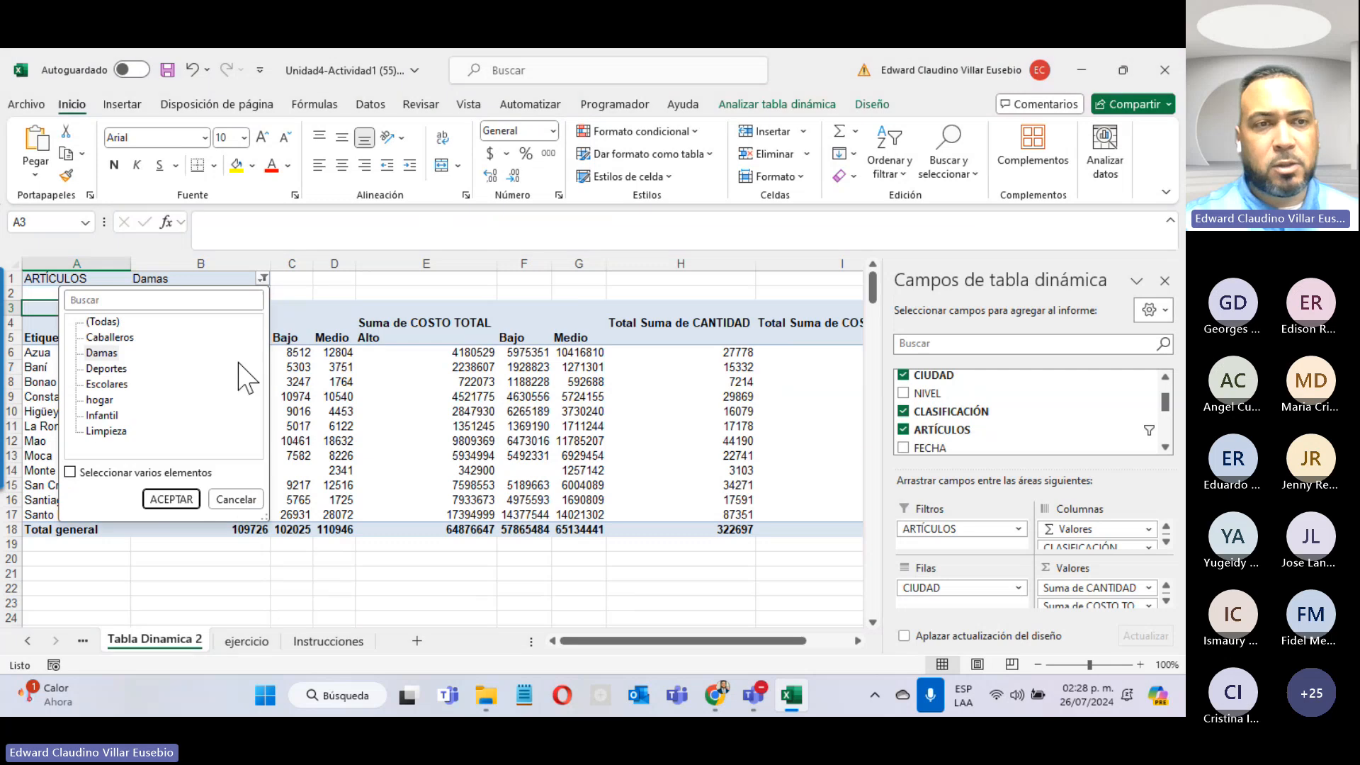
click(100, 401)
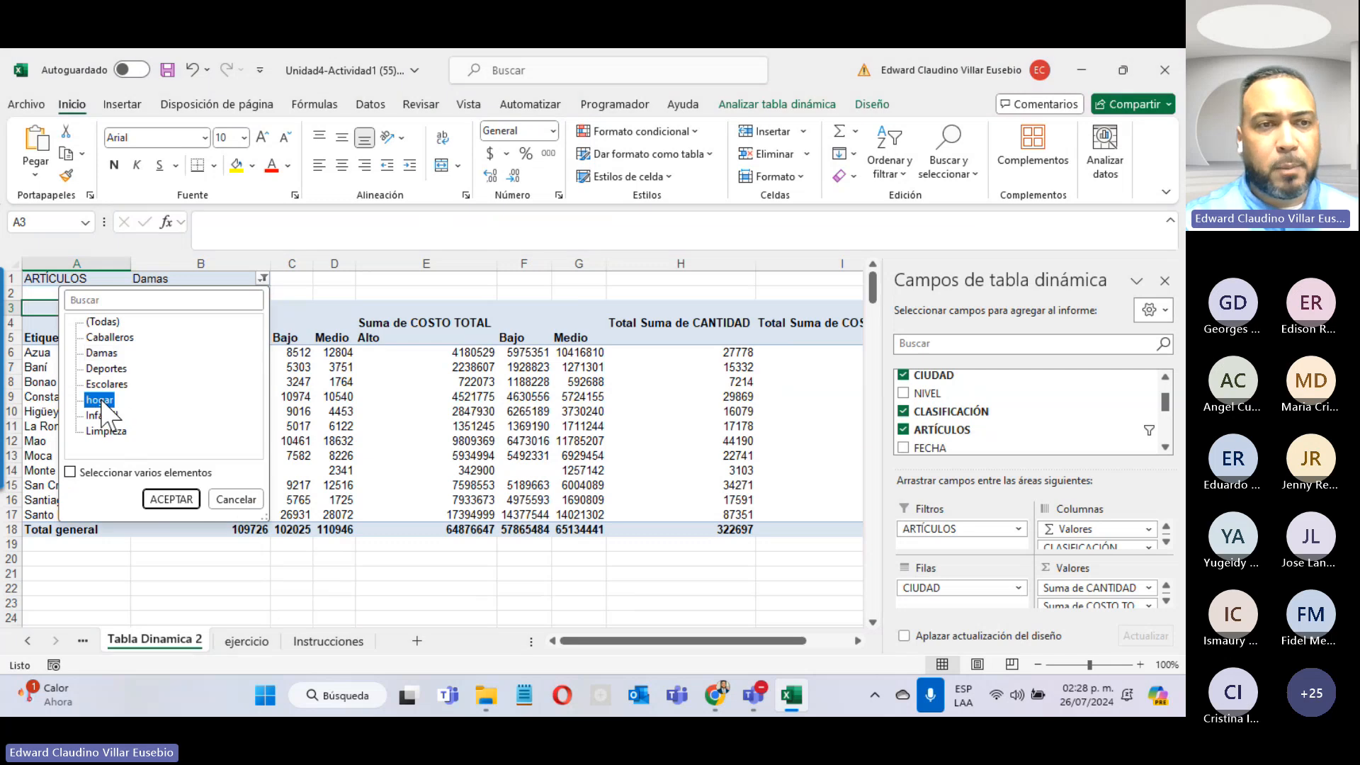
click(171, 499)
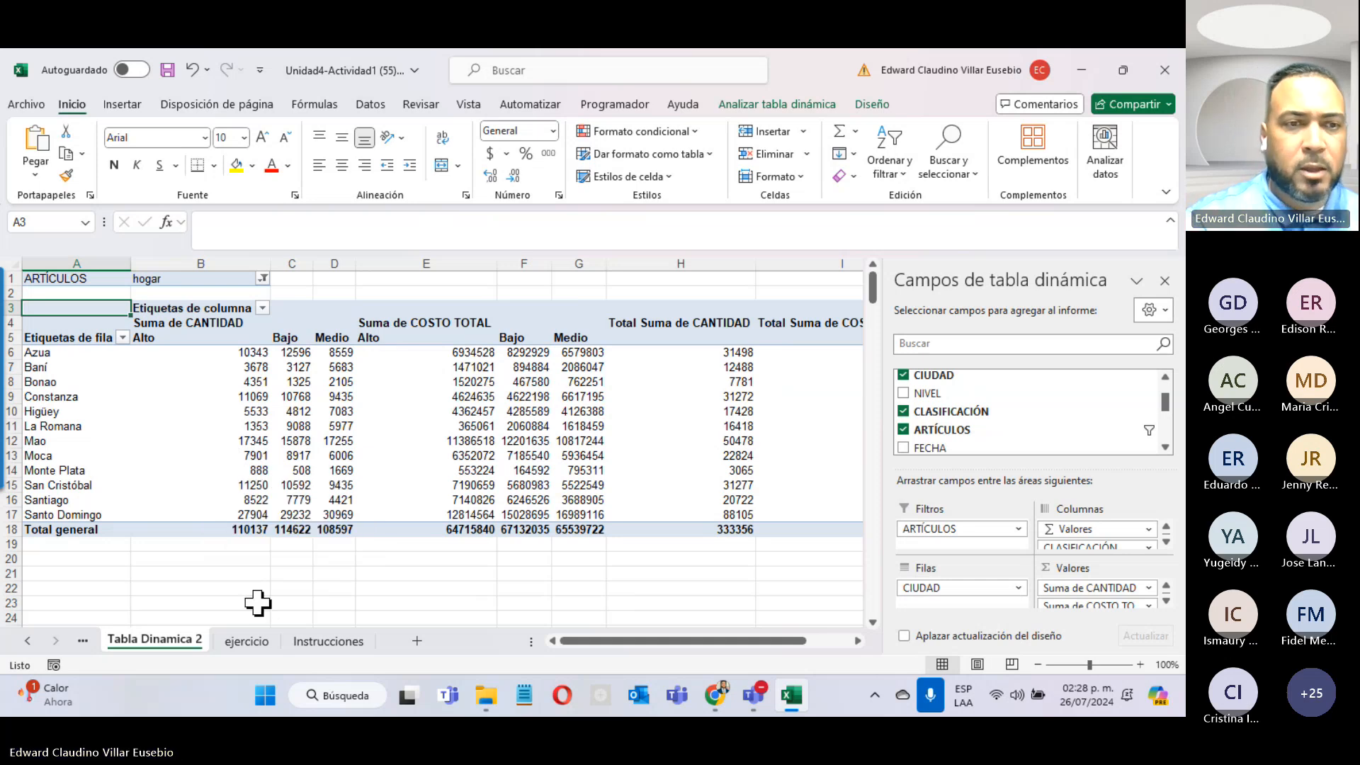
Step: Recheck the Instrucciones sheet, return to Tabla Dinamica 2, then minimize Excel
click(328, 641)
scroll(451, 476, down, 10)
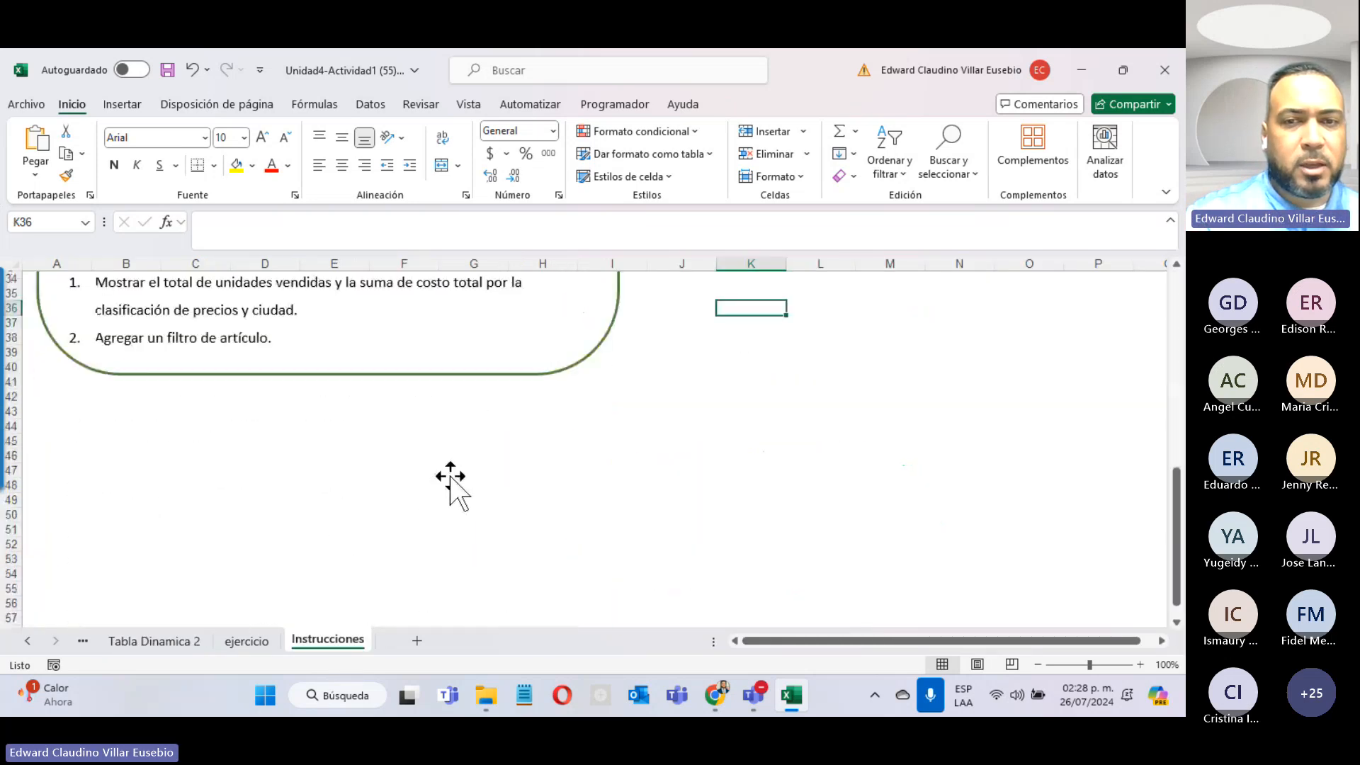
scroll(451, 476, up, 4)
click(154, 640)
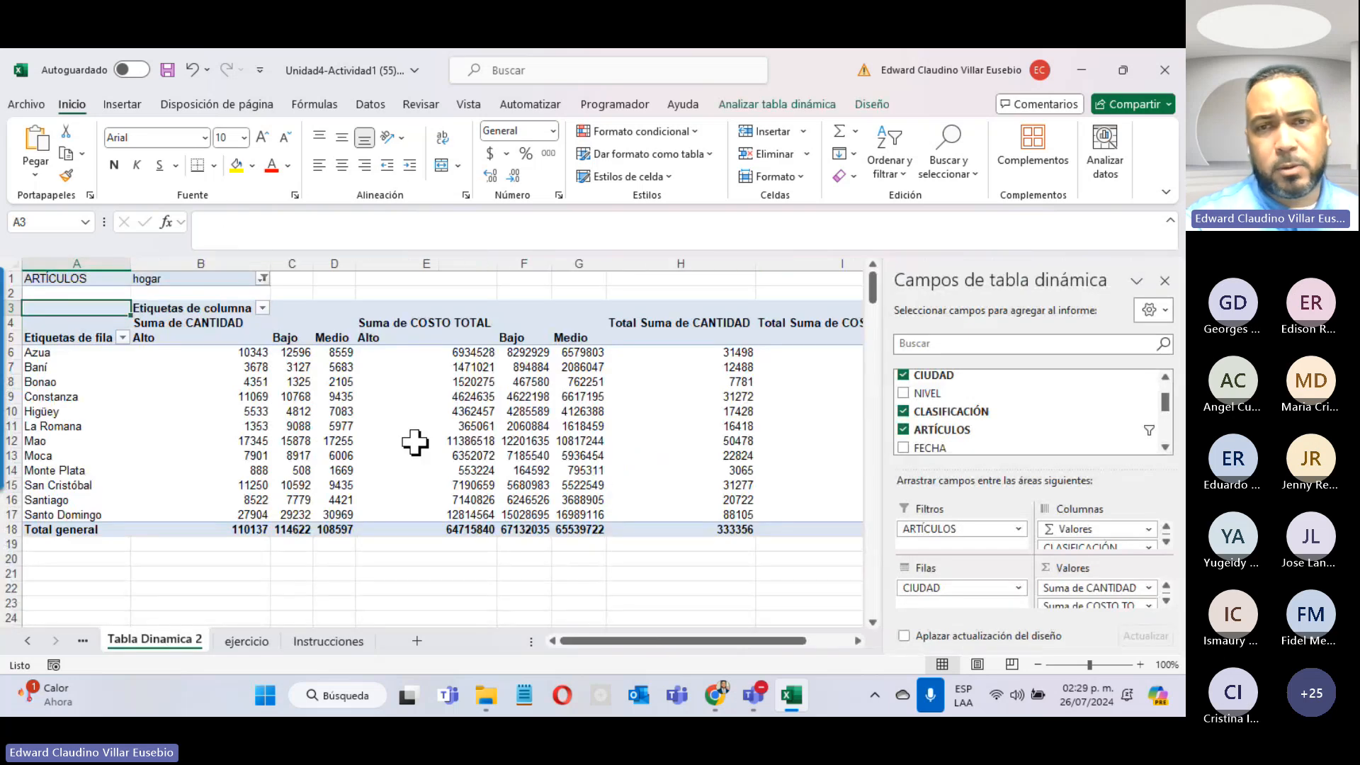
mouse_move(415, 443)
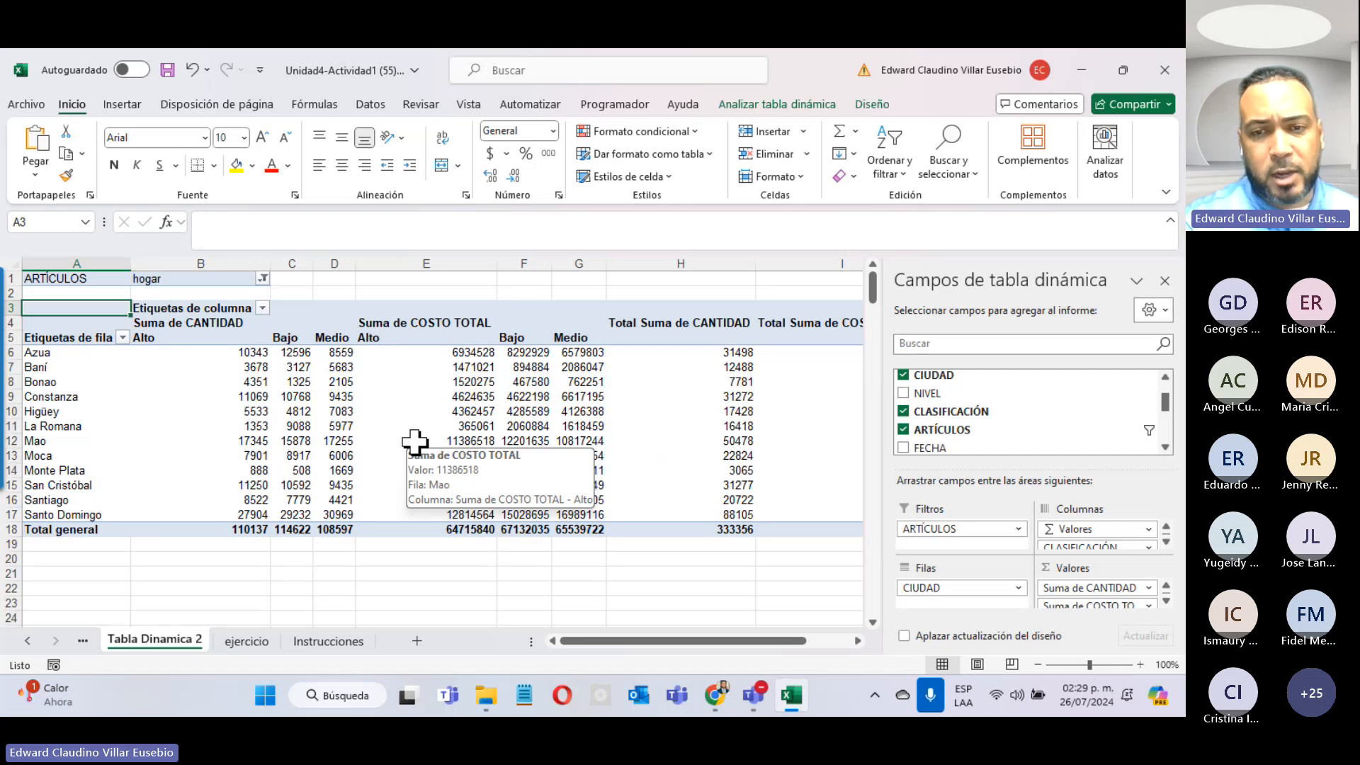
click(793, 698)
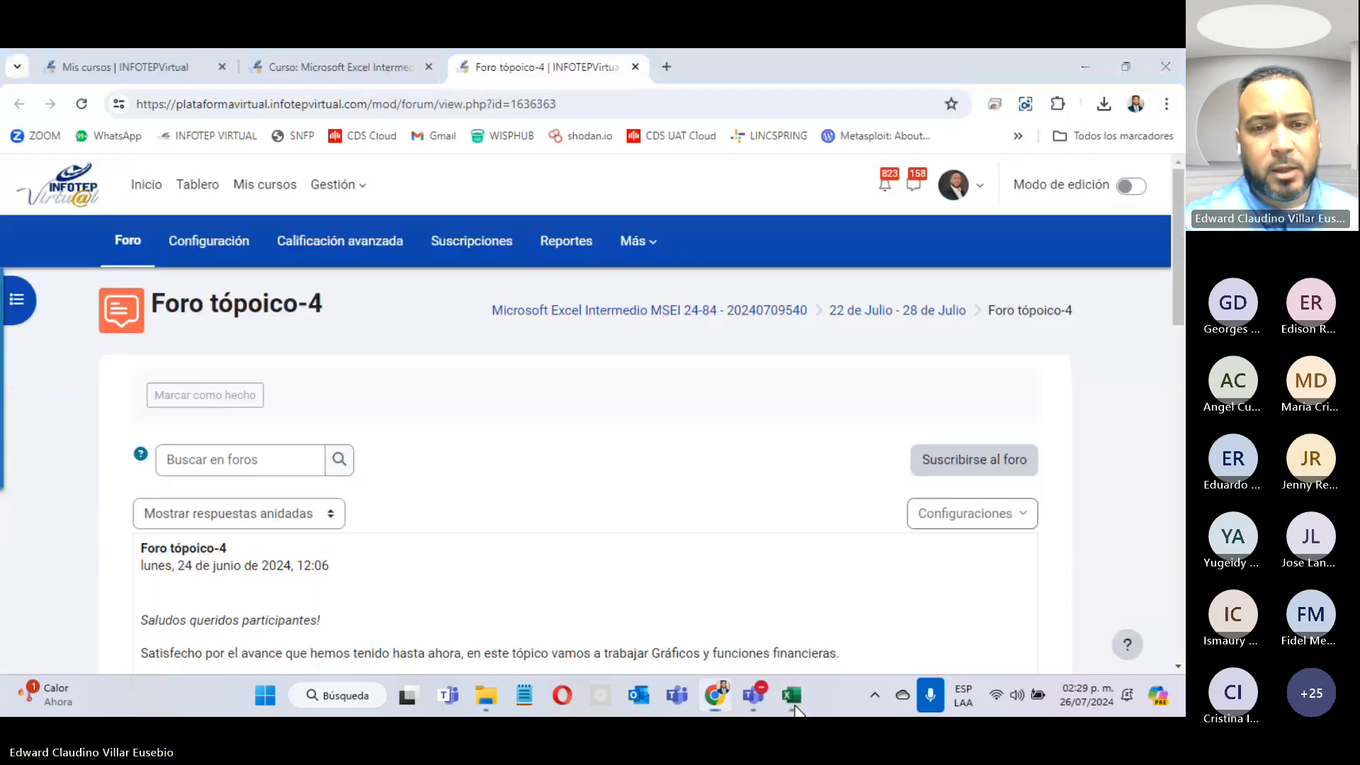
Step: Open Unidad4-Actividad2 (58).xlsx from Chrome's recent downloads in Excel
click(792, 698)
click(794, 701)
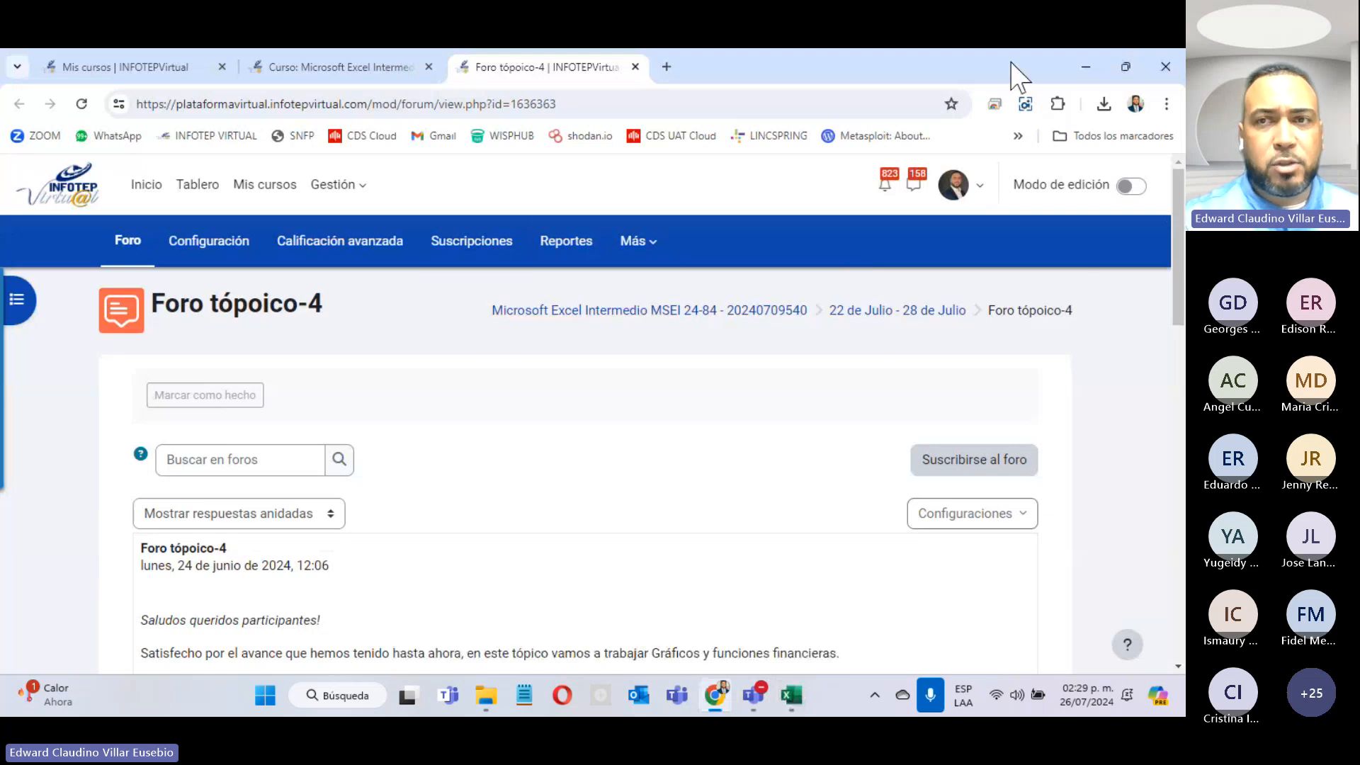
click(1105, 104)
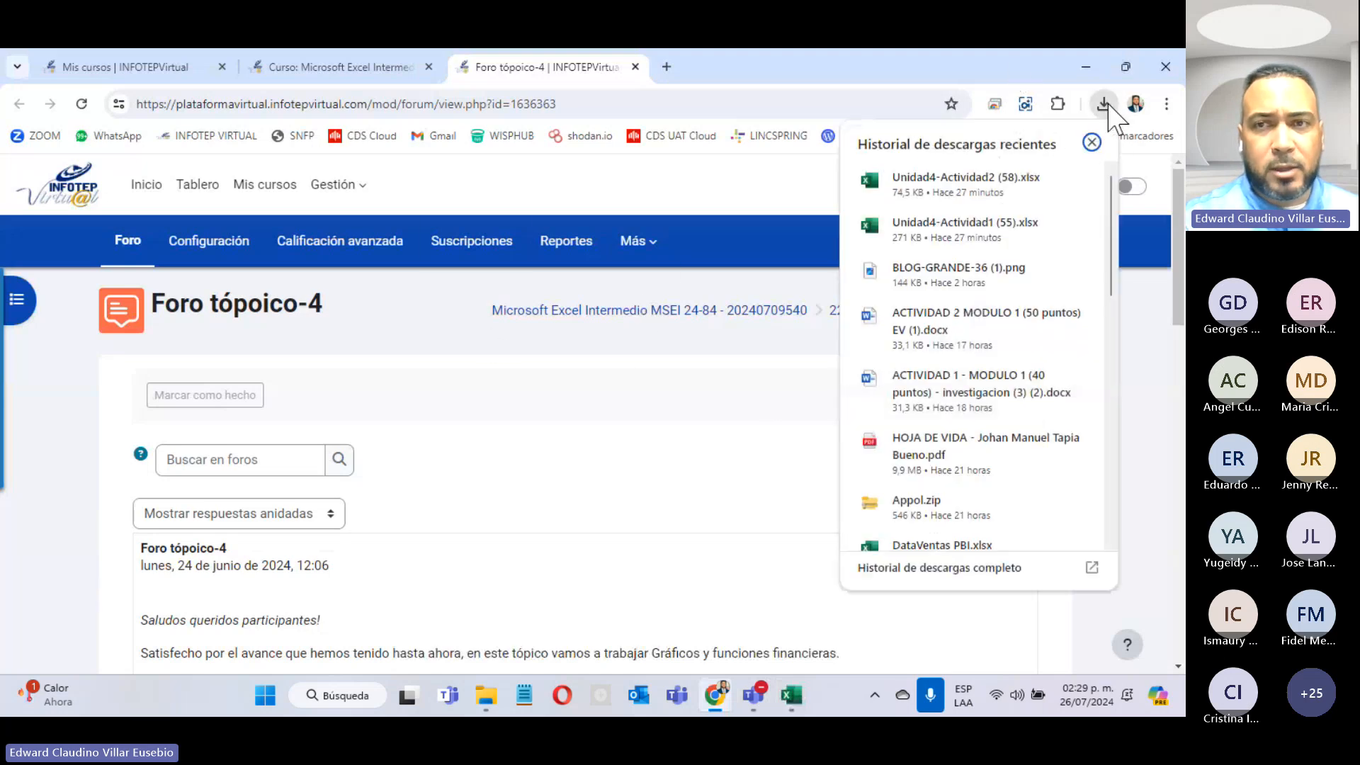
click(964, 187)
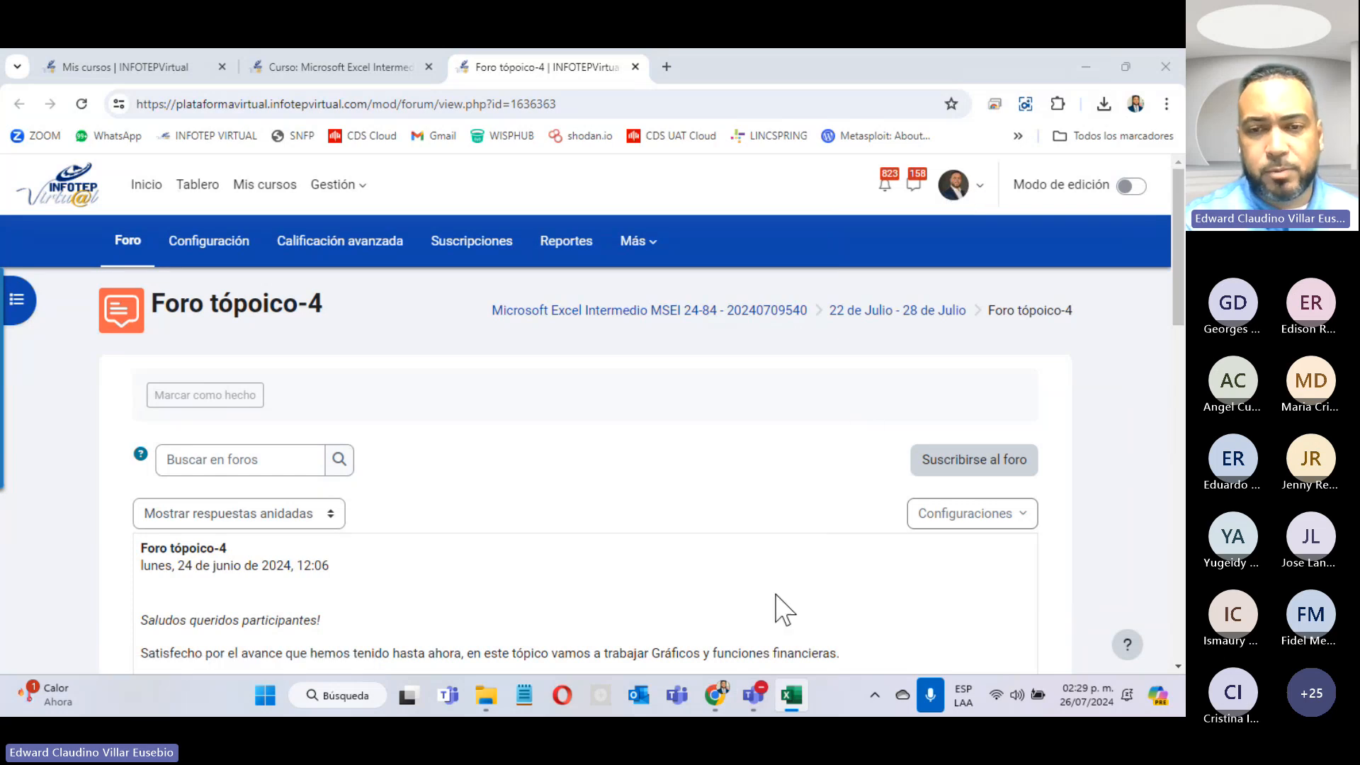
click(788, 700)
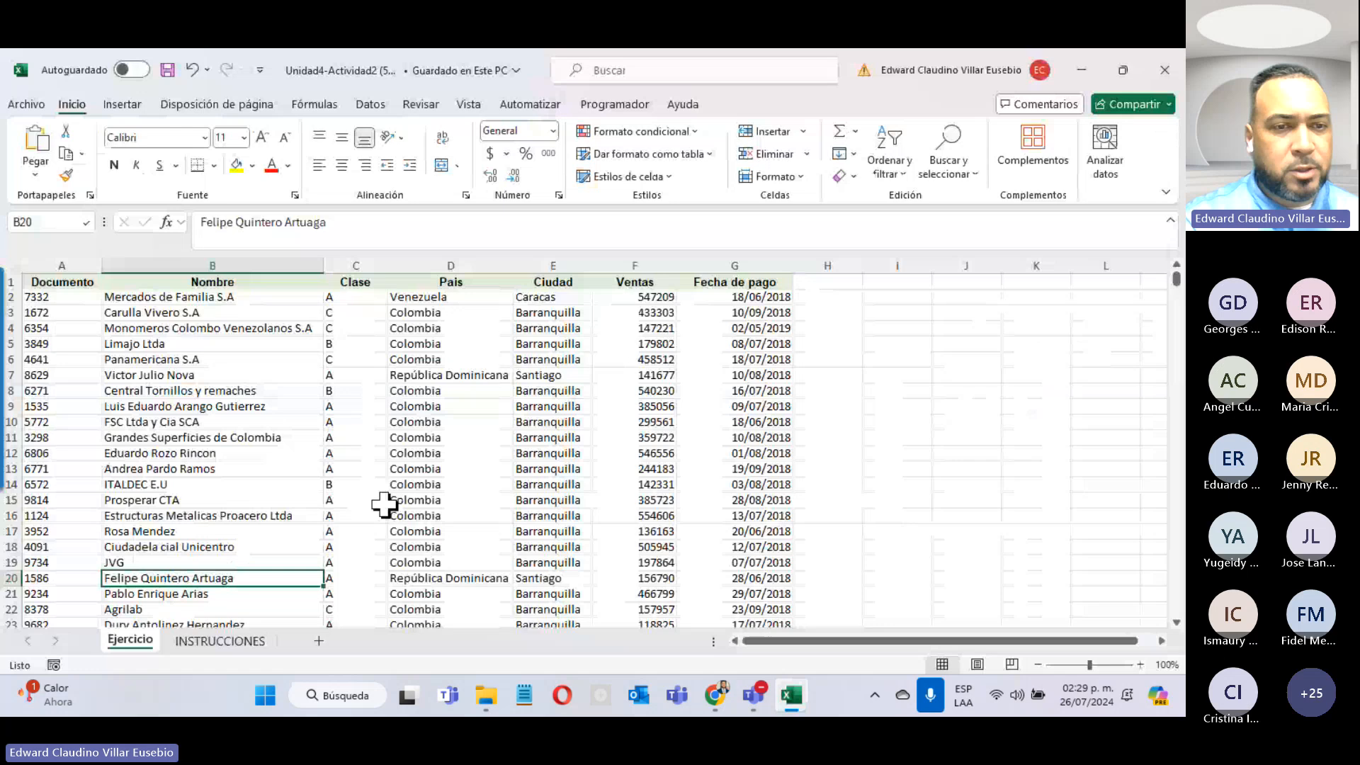
Step: Read the pivot-chart task on INSTRUCCIONES, then select a cell in the Ejercicio sales data
click(234, 641)
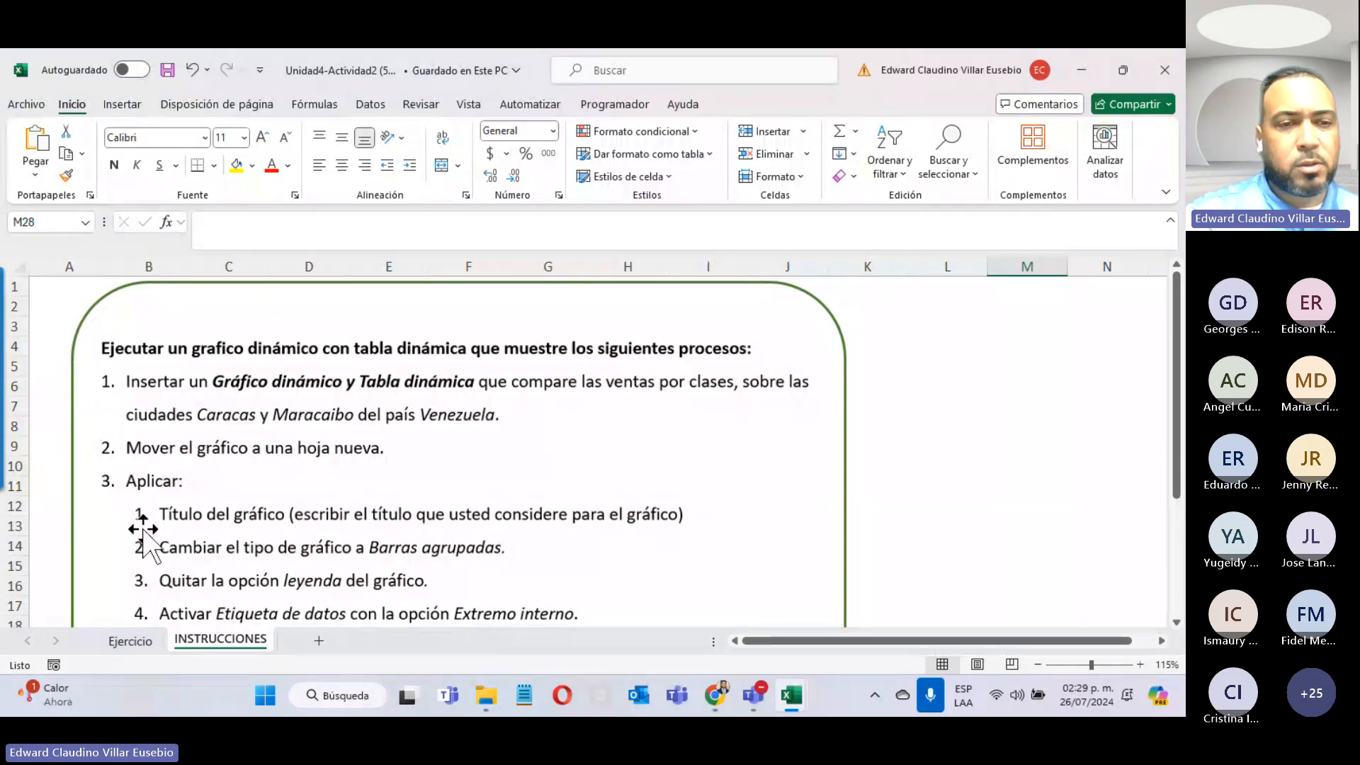
click(128, 641)
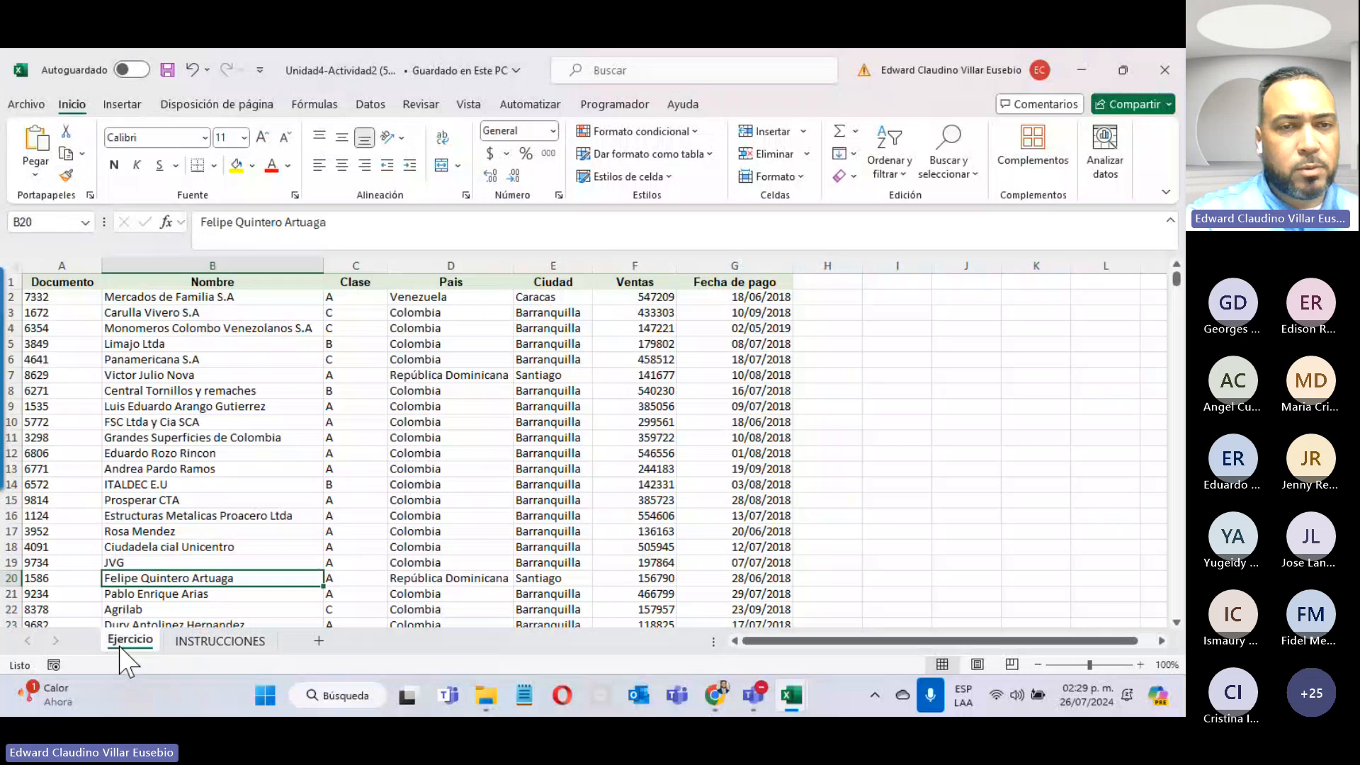
click(122, 374)
click(123, 105)
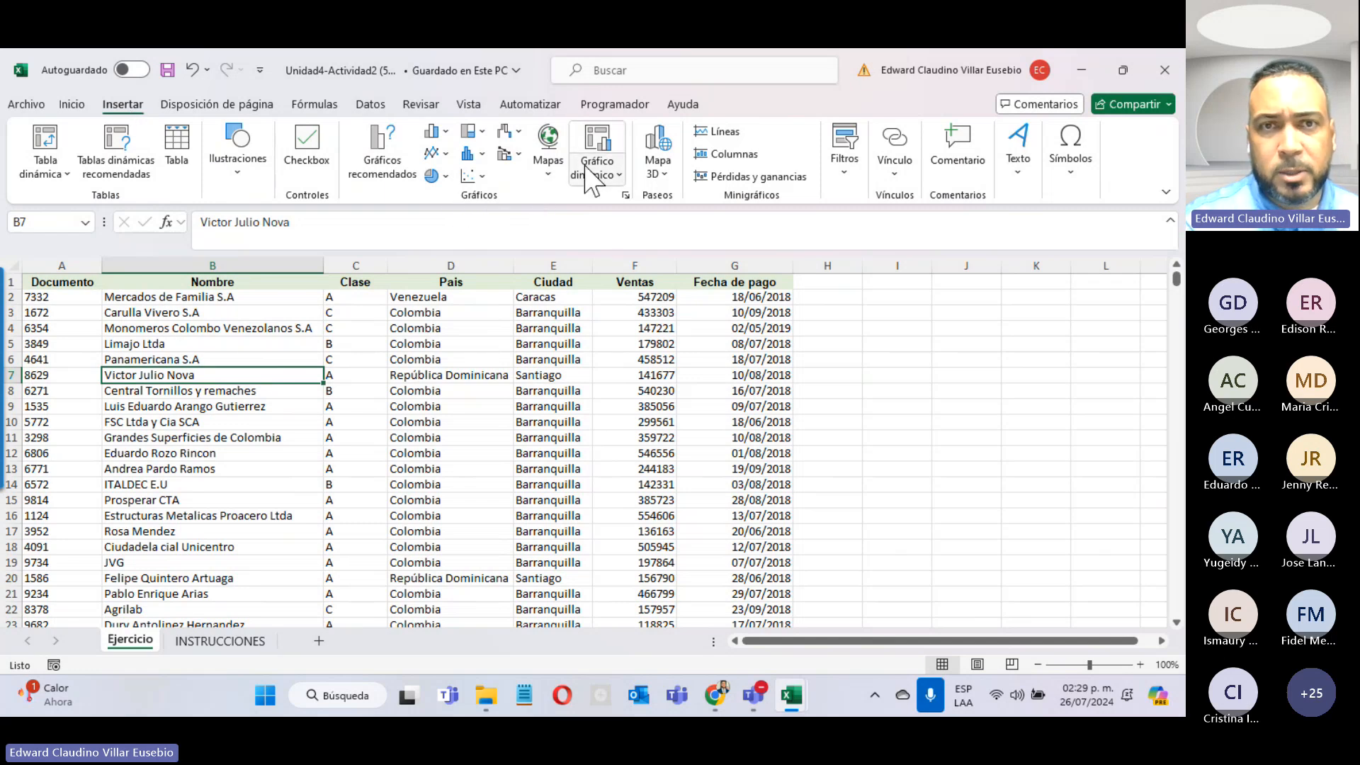
Step: Insert a pivot chart with pivot table from Ejercicio!$A$1:$G$630 on a new worksheet
click(611, 190)
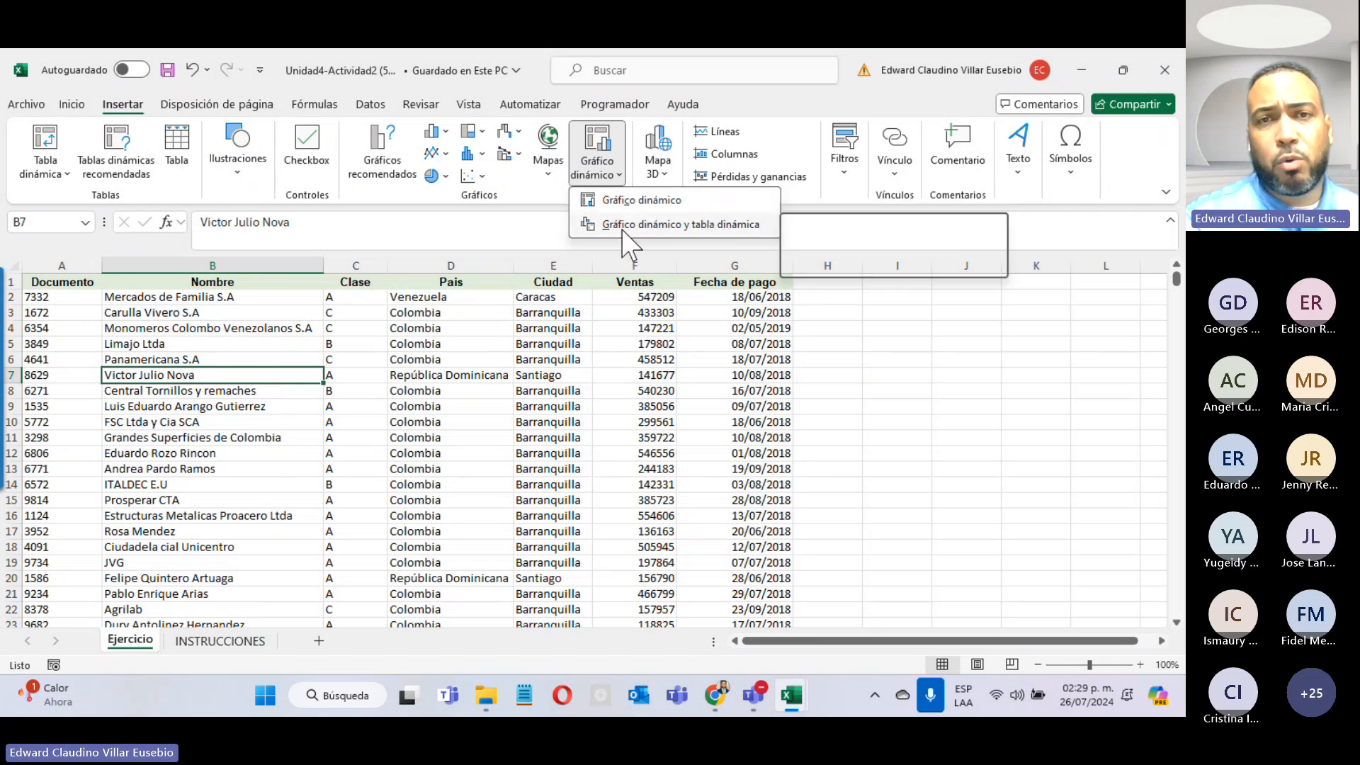
click(699, 228)
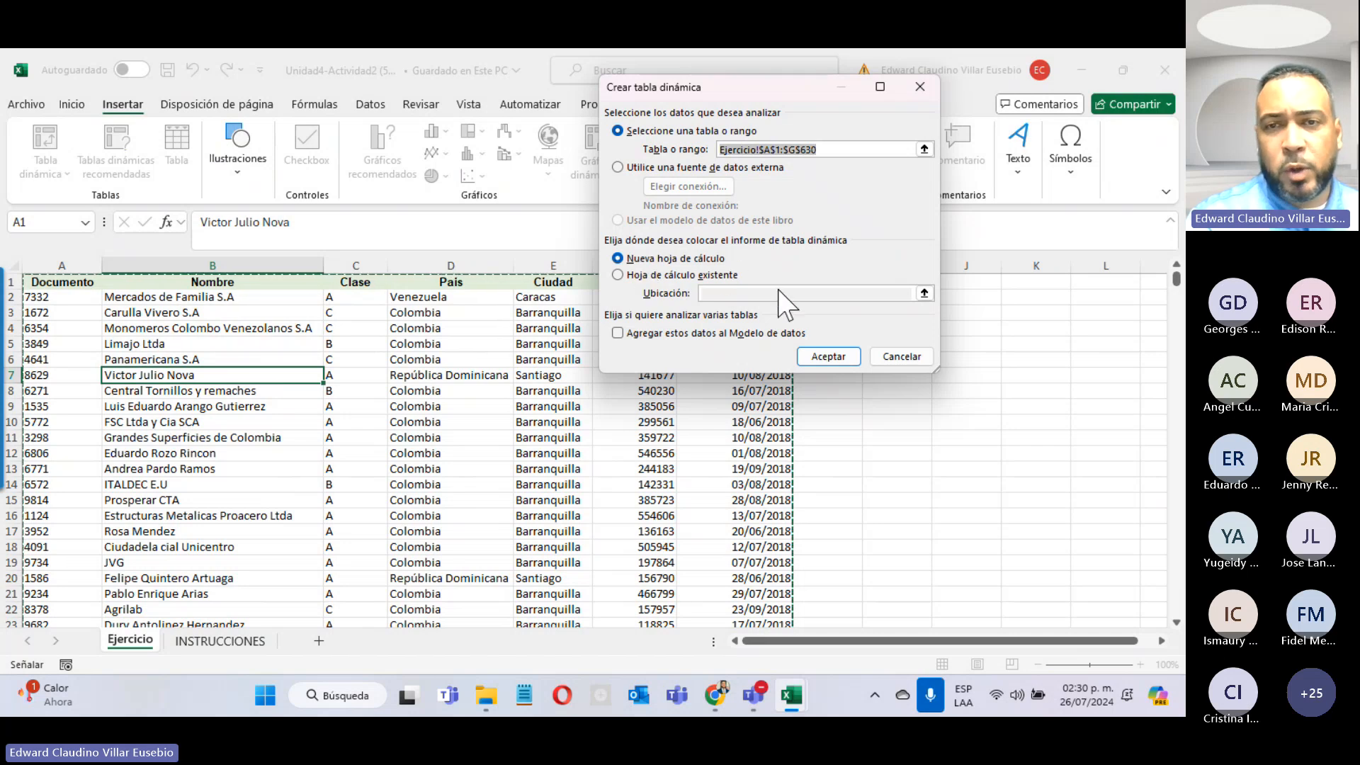
click(826, 356)
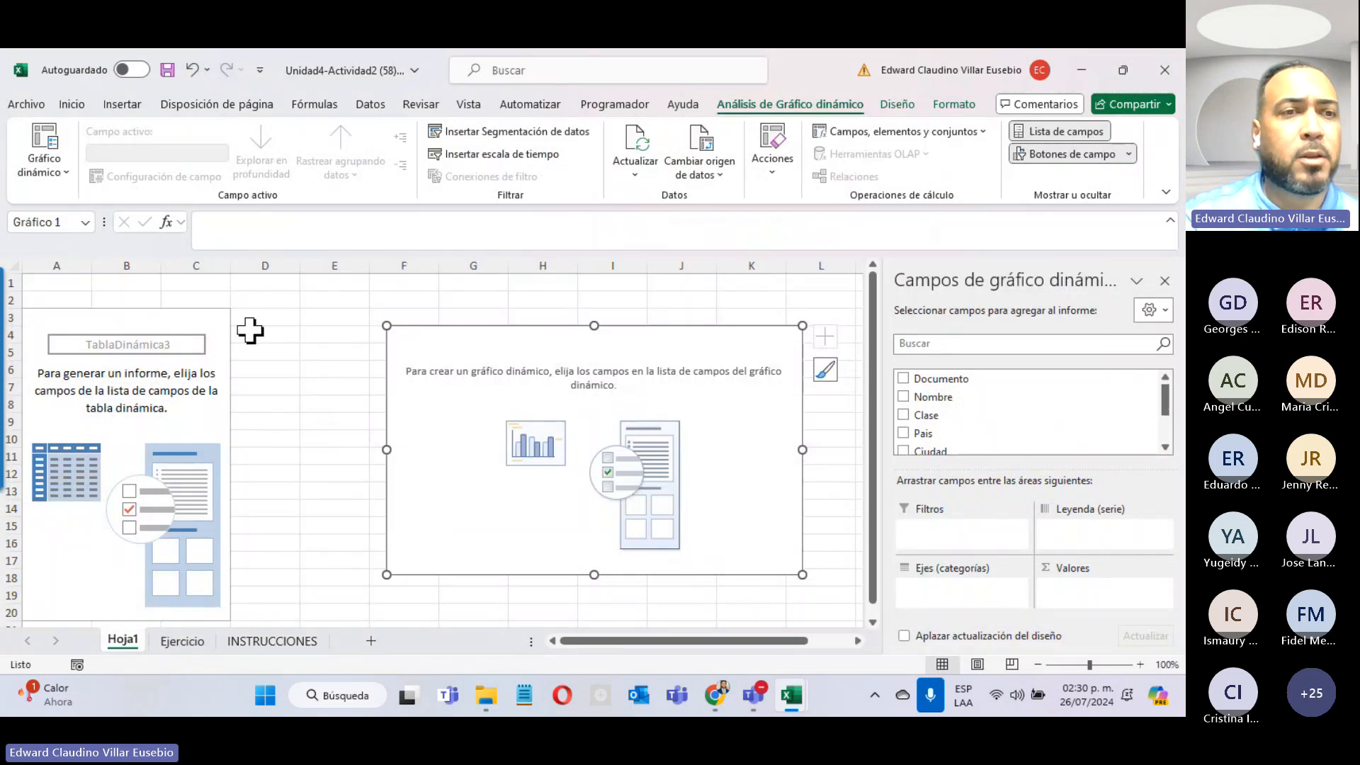
Step: Select the blank pivot chart on Hoja1 and recheck the INSTRUCCIONES sheet
click(177, 327)
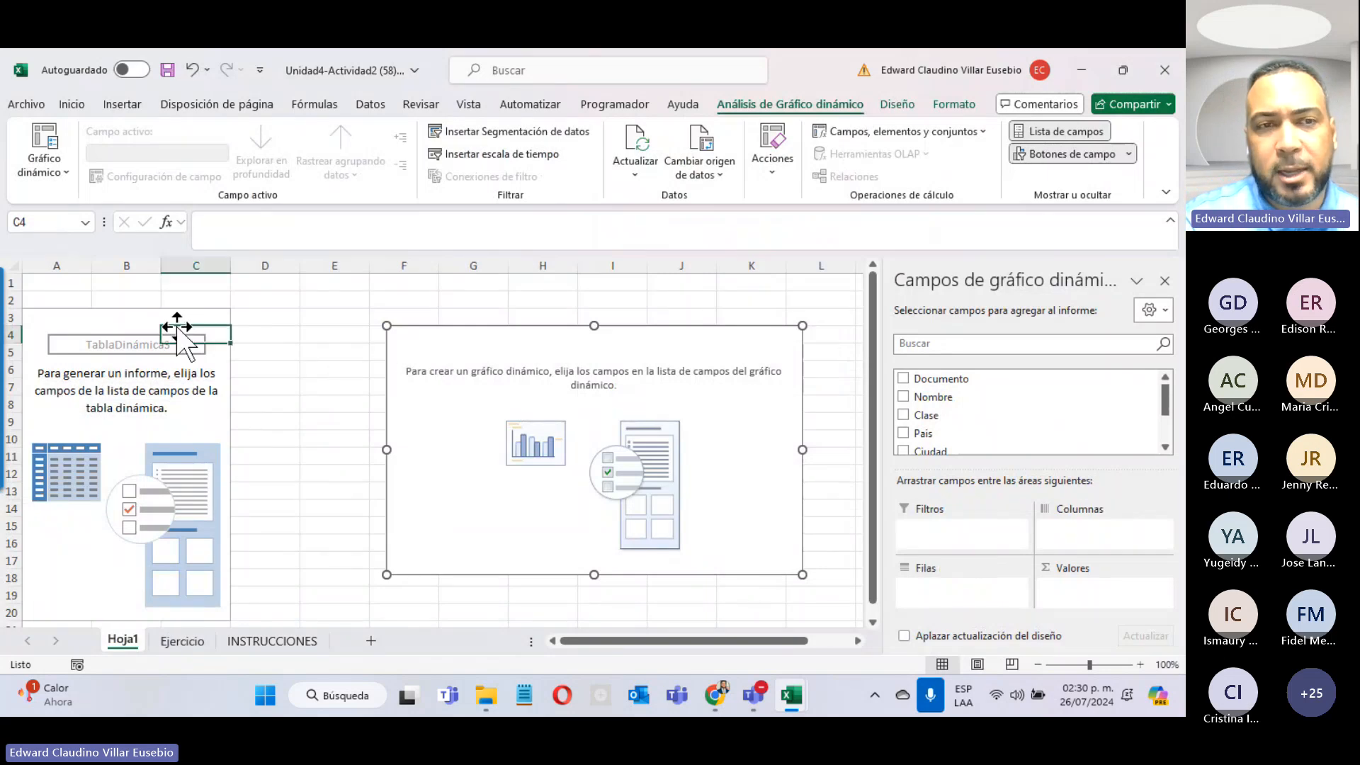
click(507, 327)
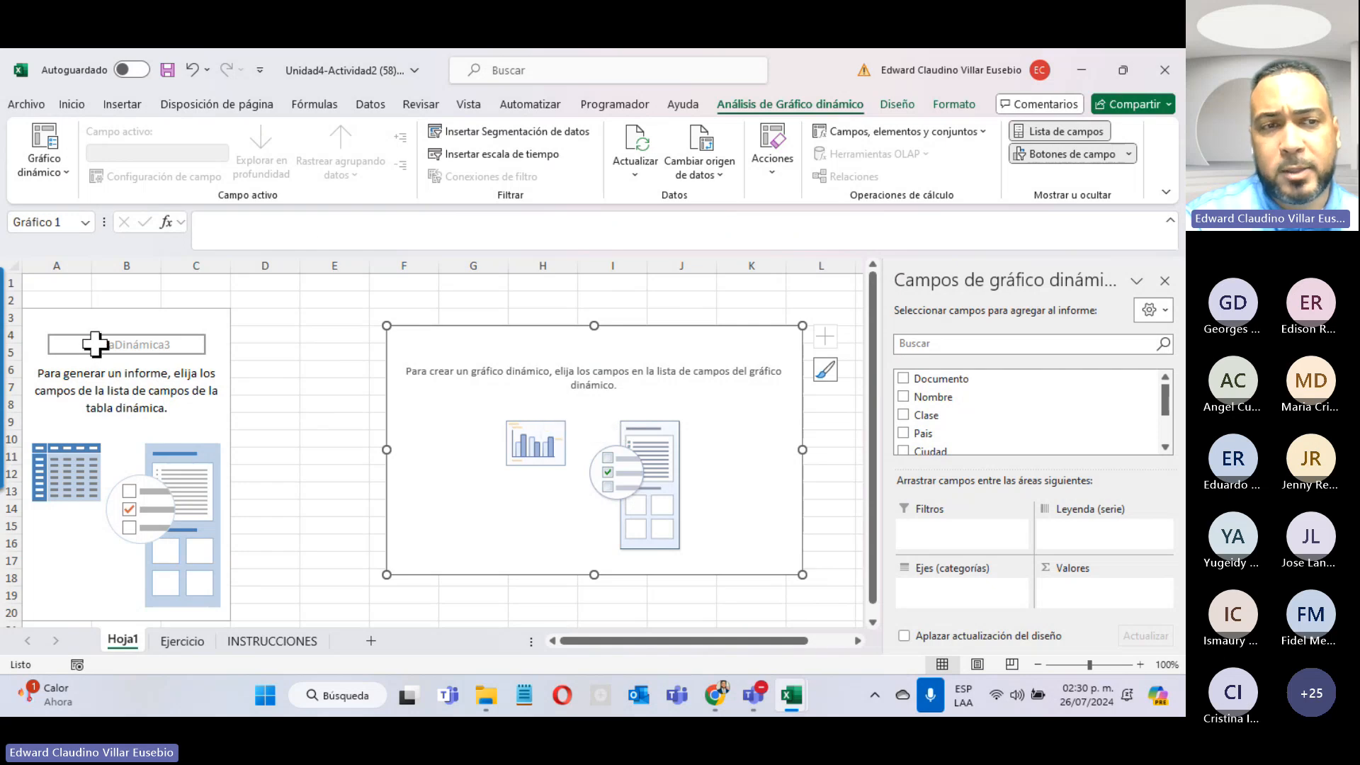
click(67, 380)
click(492, 338)
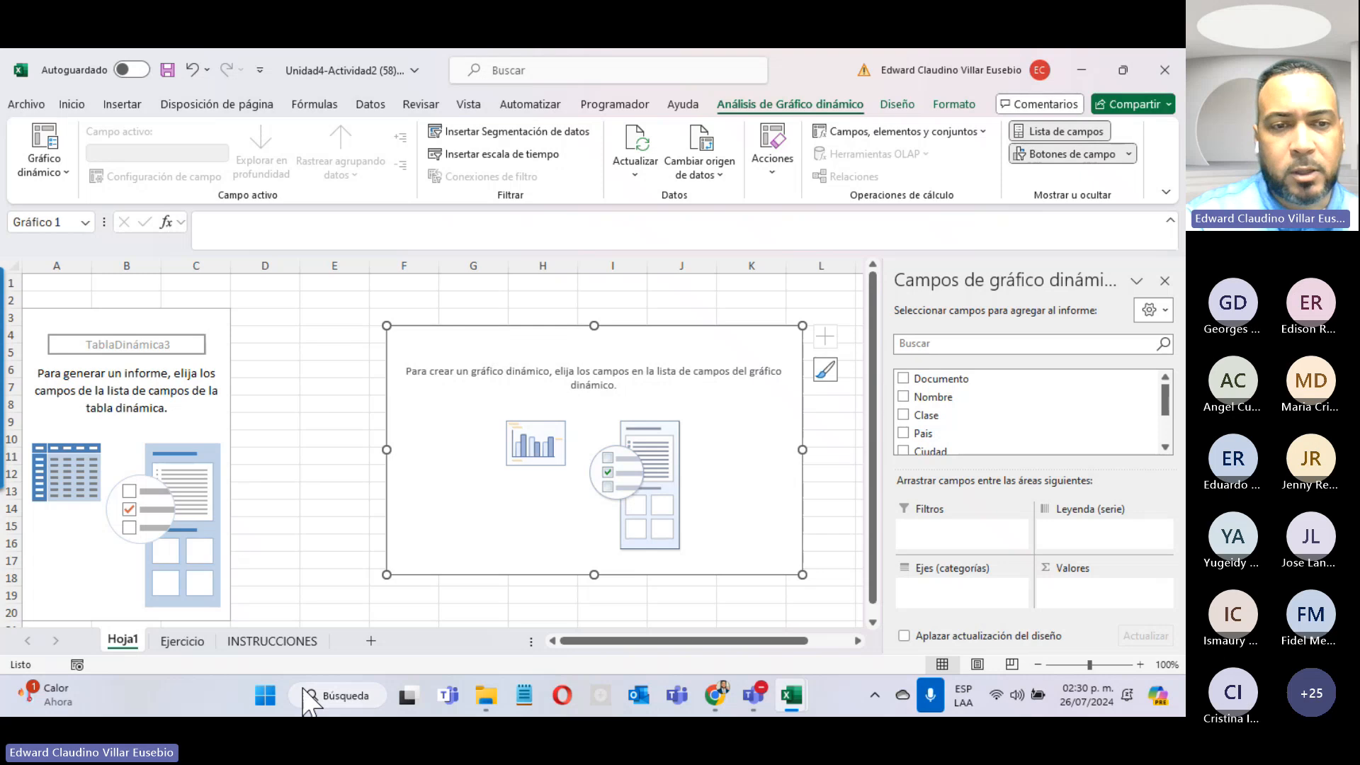
click(269, 641)
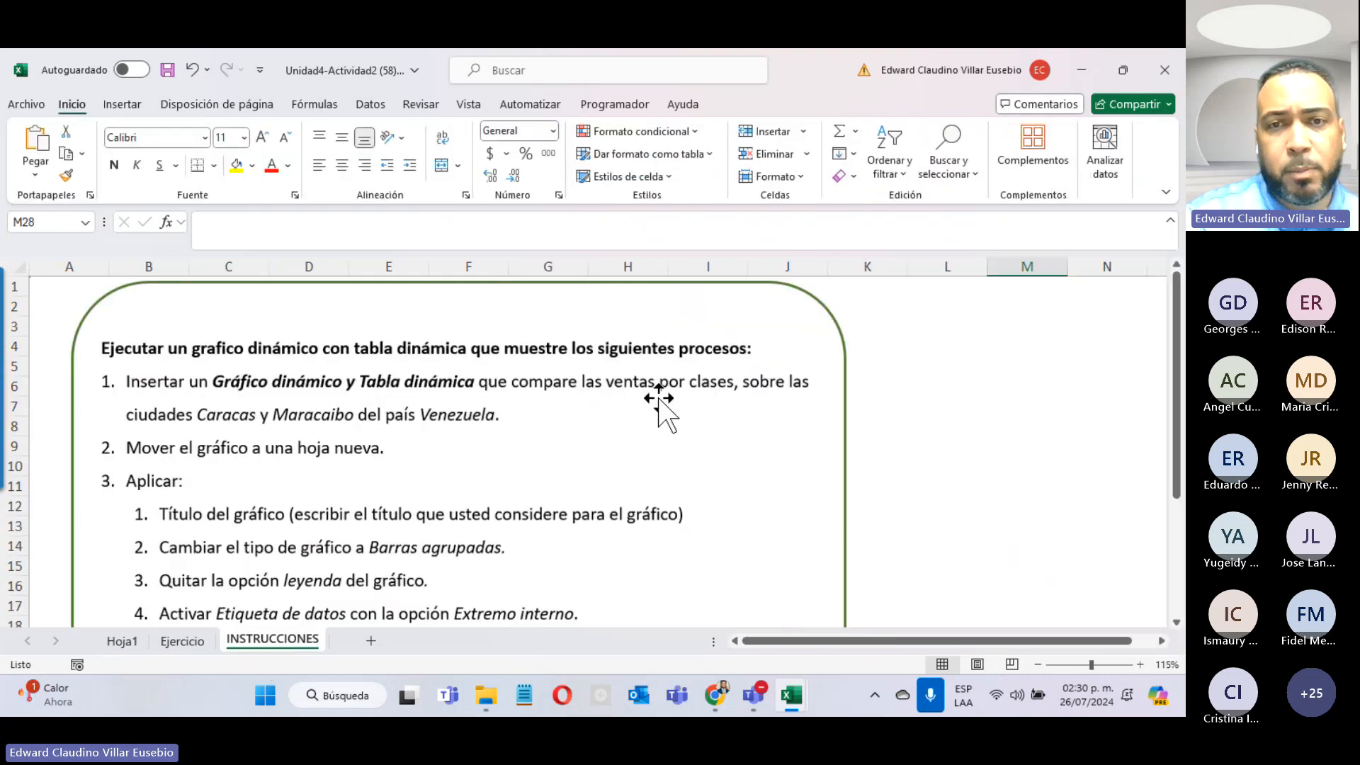
click(128, 645)
scroll(1051, 419, down, 2)
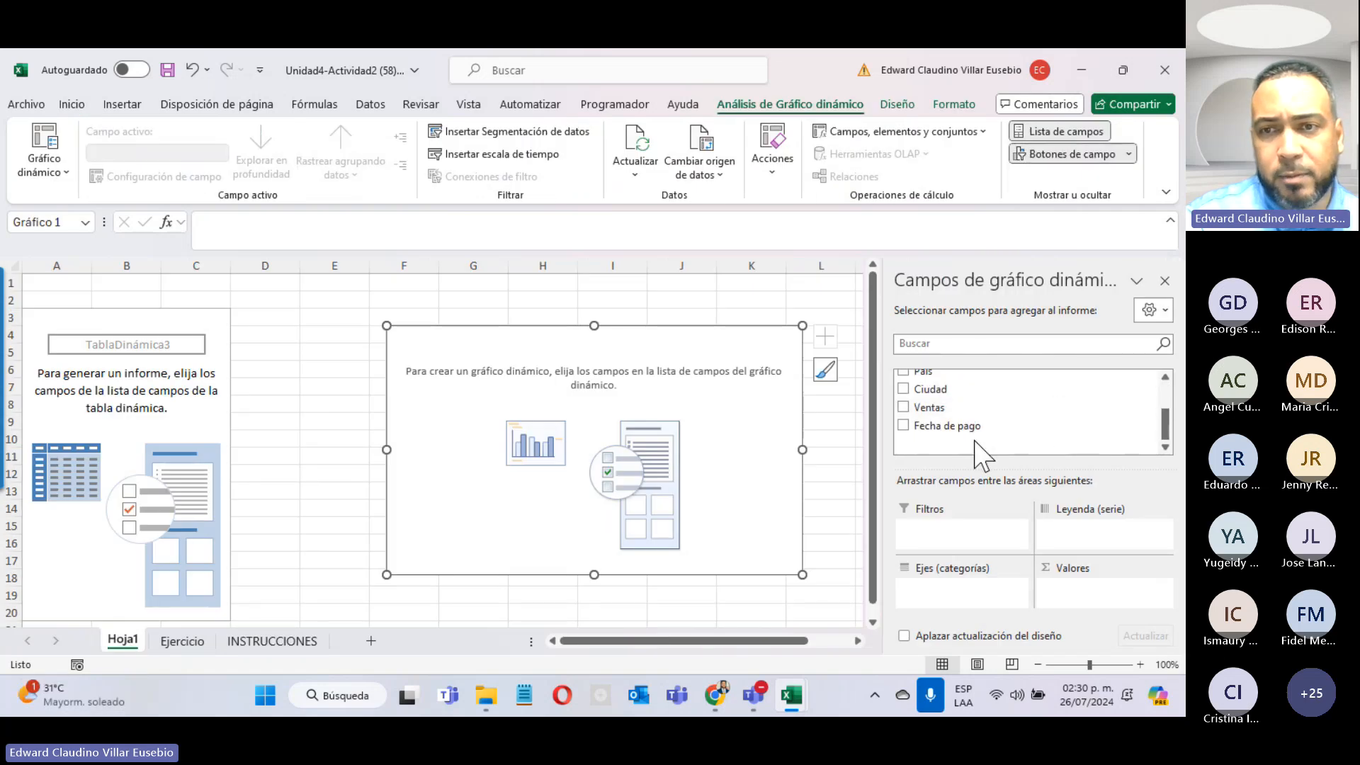
Step: Add Ventas as the summed value and Clase to the pivot chart
click(931, 407)
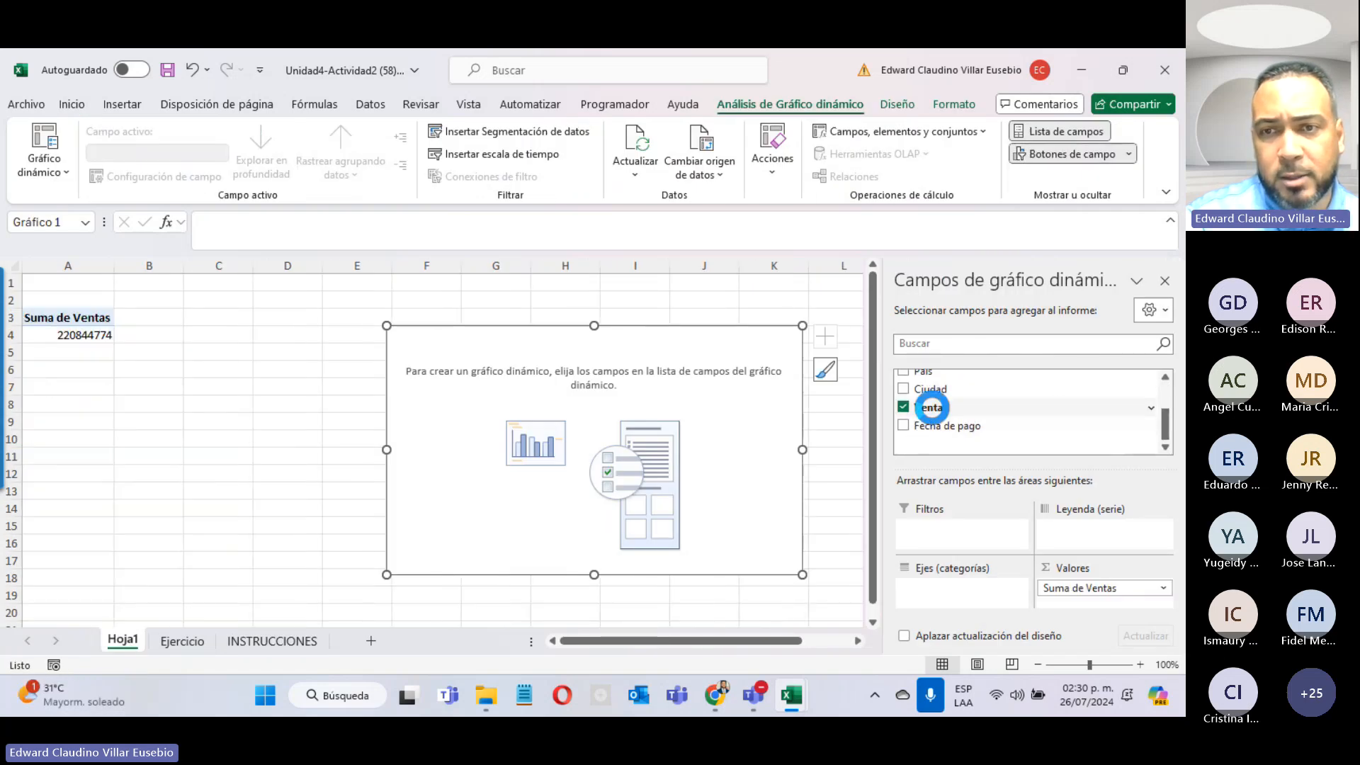
drag(1165, 421, 1165, 401)
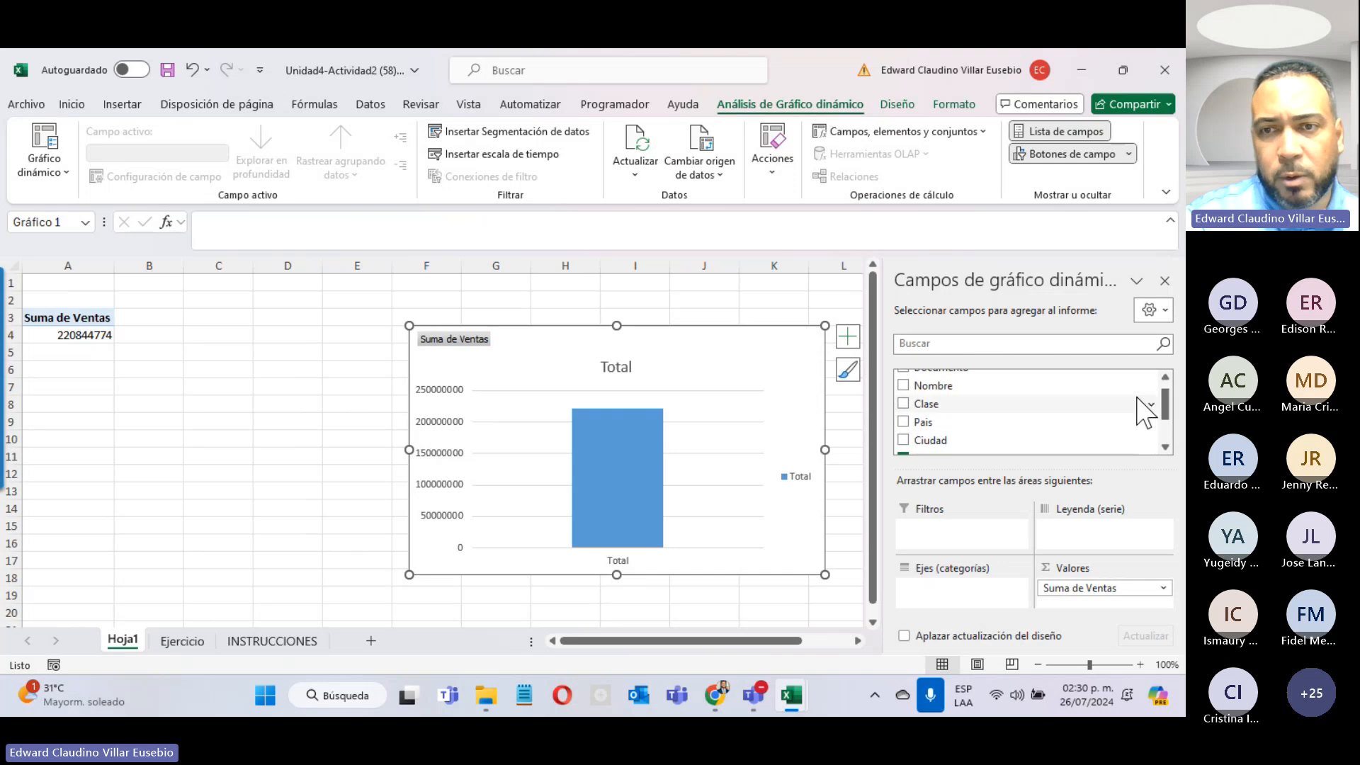
click(906, 403)
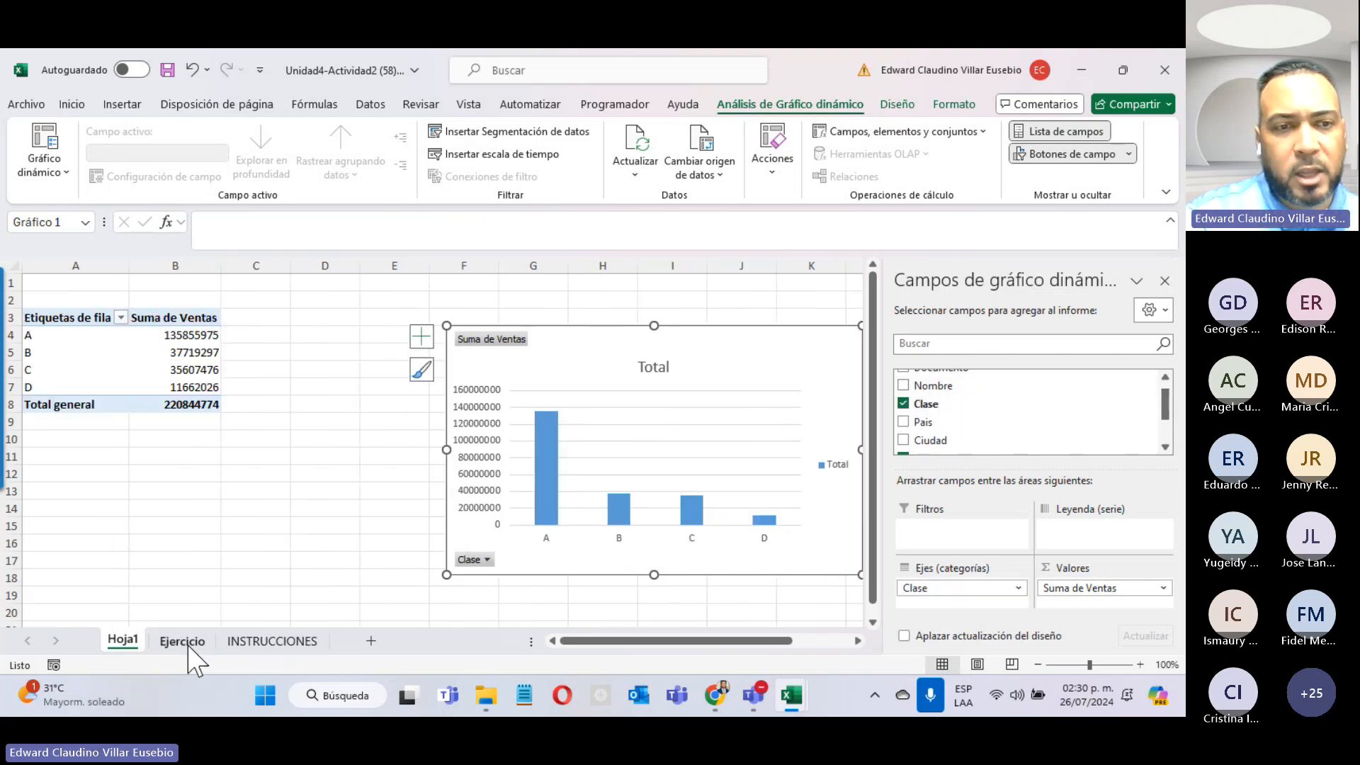
click(271, 641)
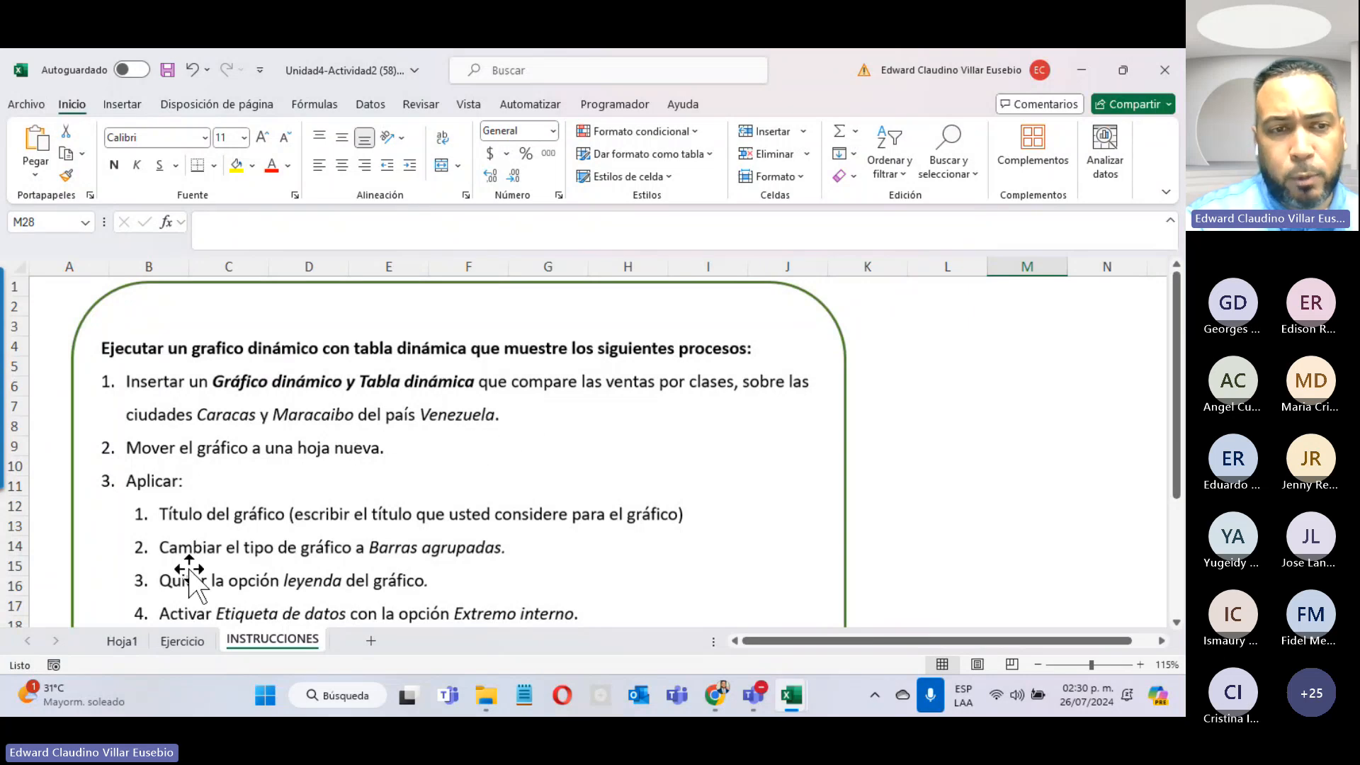
click(120, 641)
scroll(925, 425, up, 1)
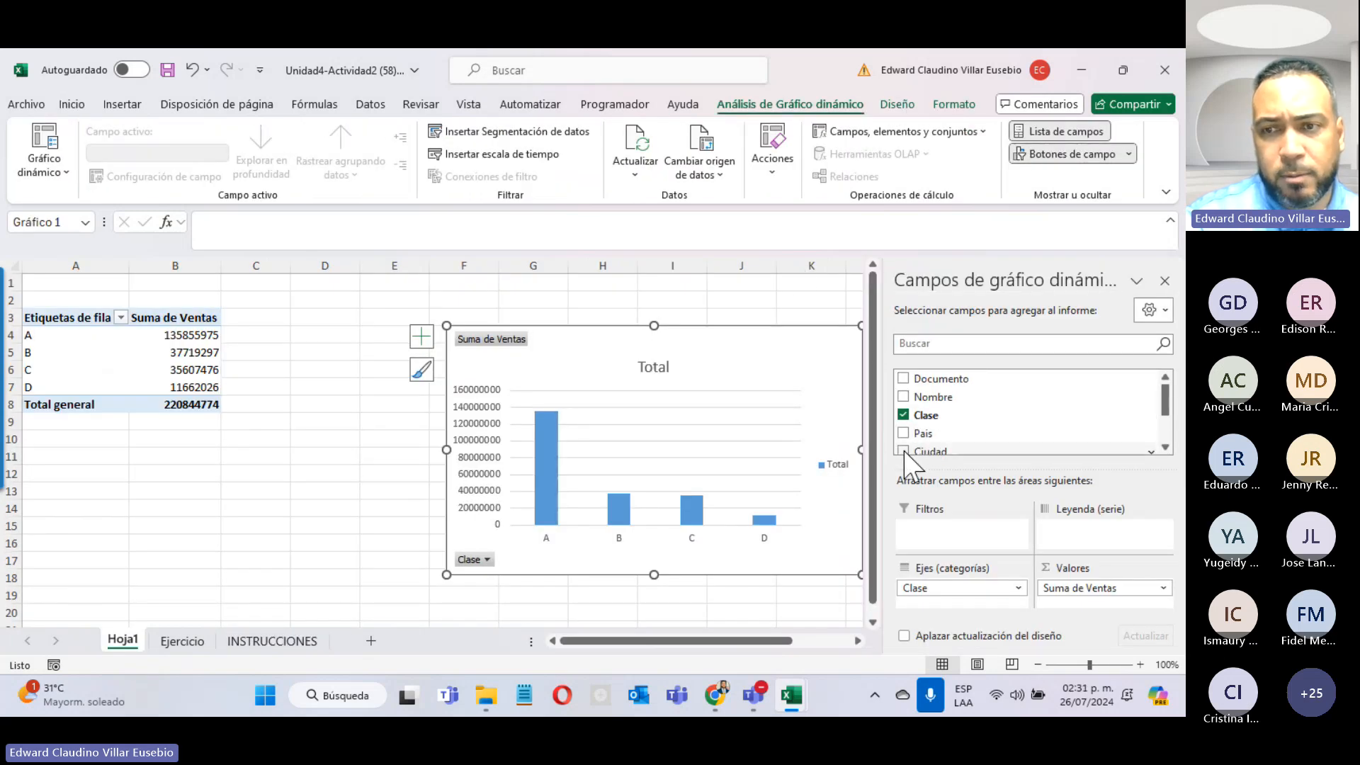
Step: Add Ciudad to the legend, then swap rows and columns so cities form the axis
click(904, 452)
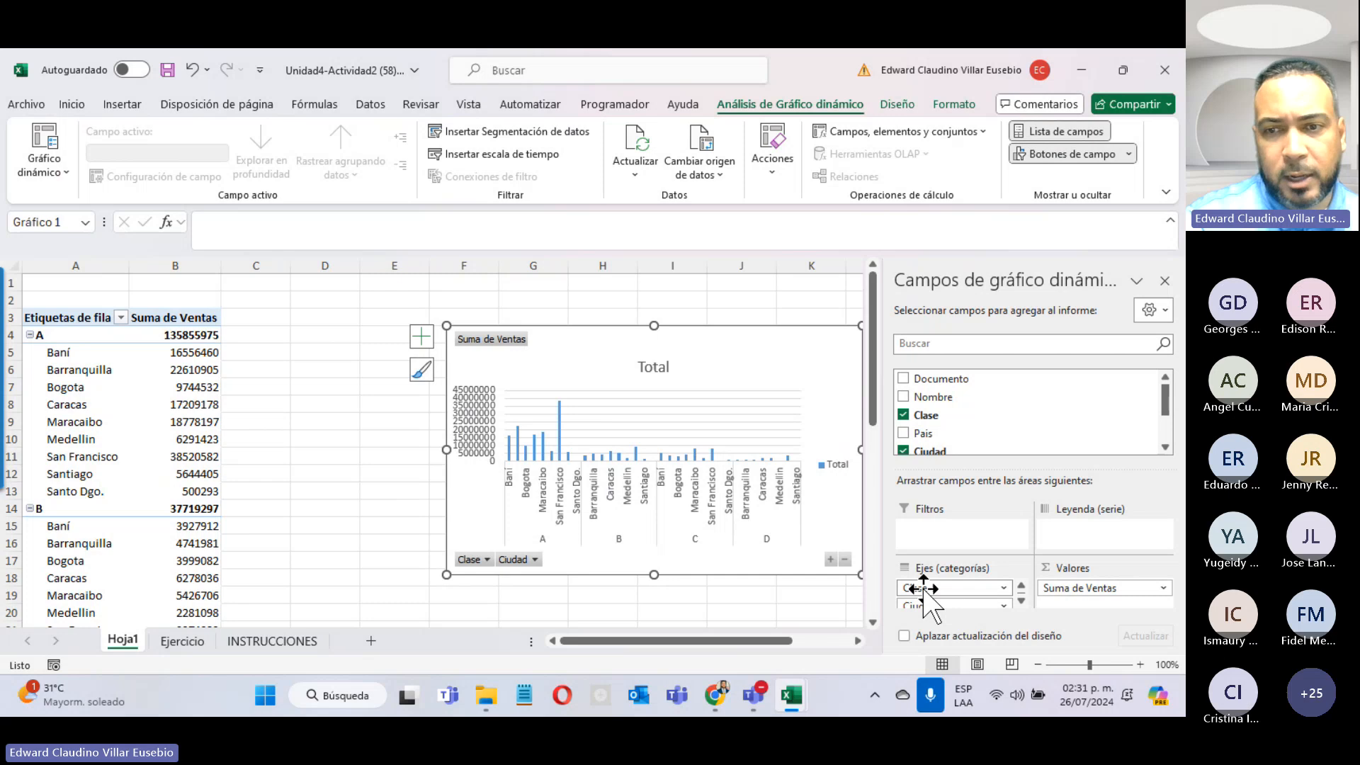
drag(922, 604, 1084, 531)
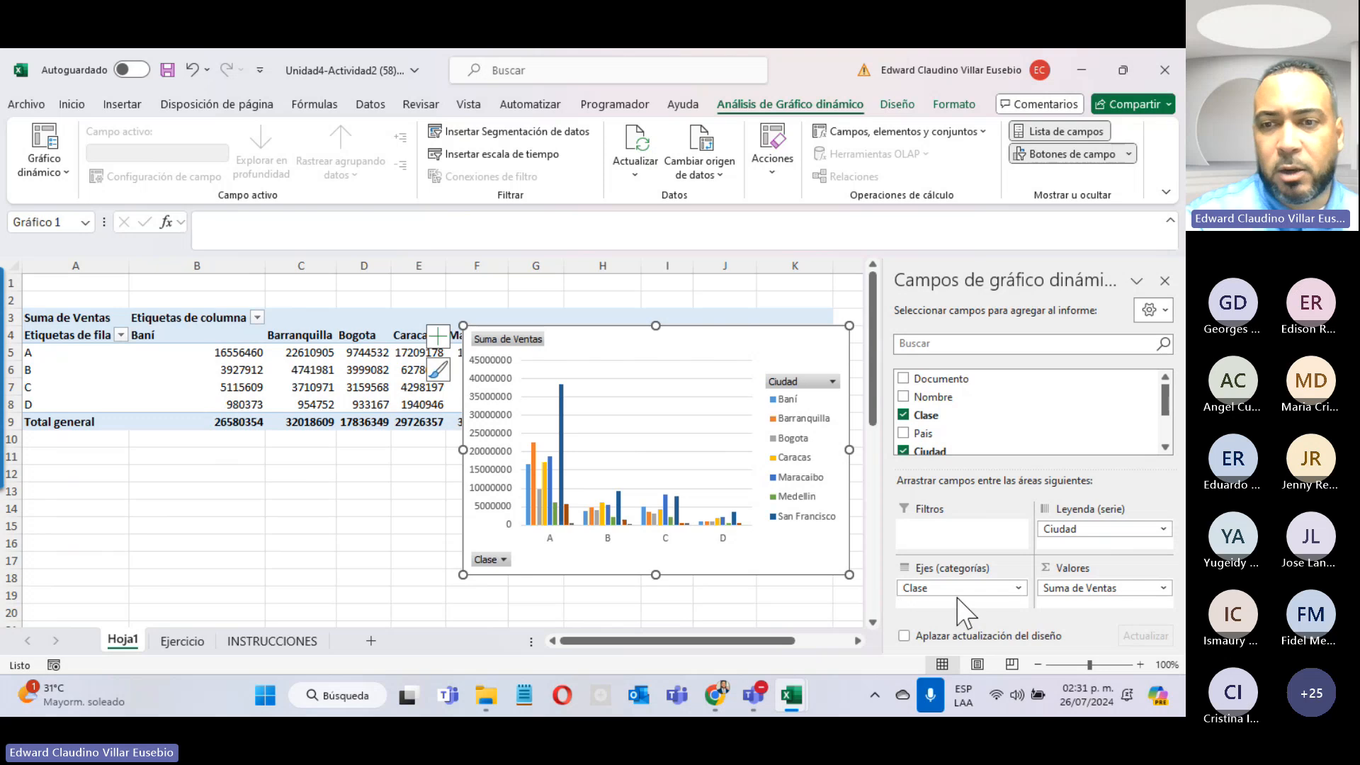
mouse_move(962, 602)
mouse_down()
mouse_move(1093, 556)
mouse_move(1011, 604)
mouse_move(1095, 542)
mouse_move(957, 608)
mouse_move(953, 588)
mouse_move(958, 599)
mouse_up()
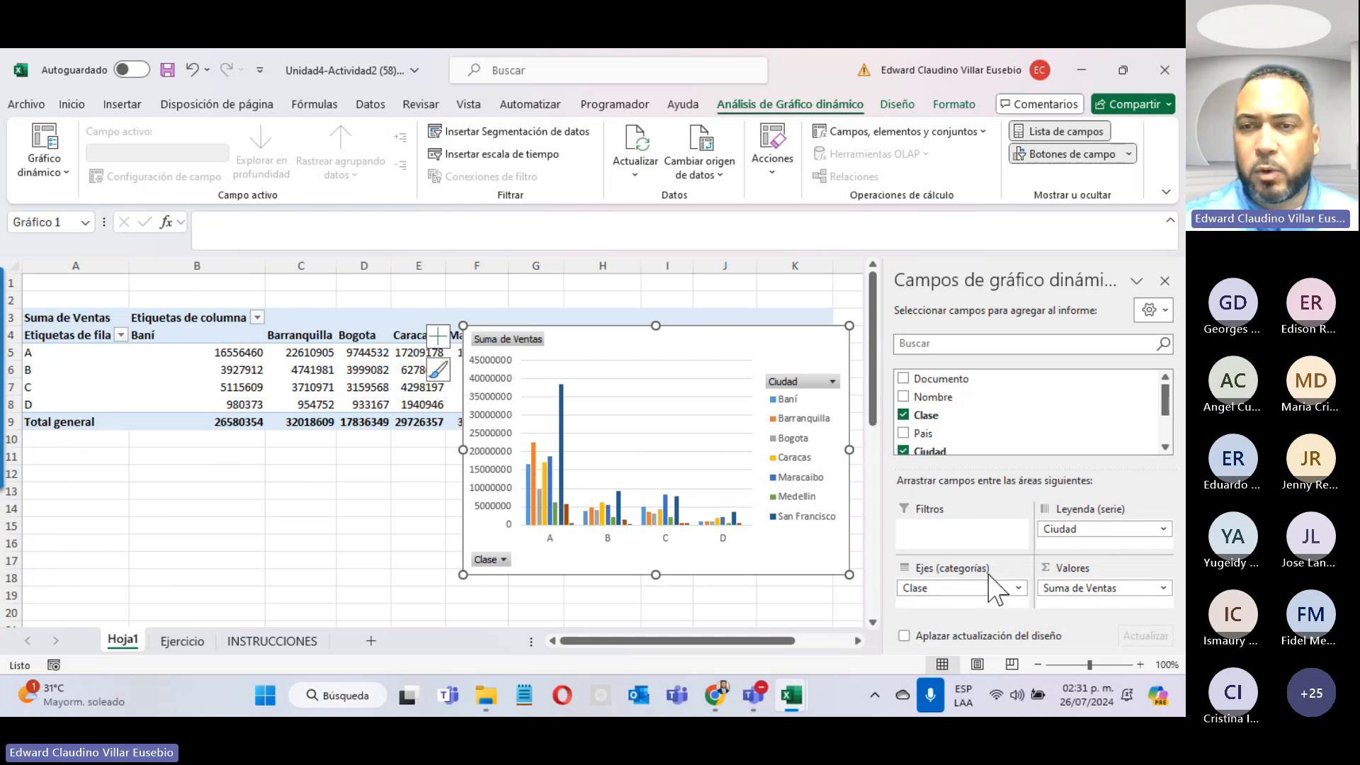
click(895, 104)
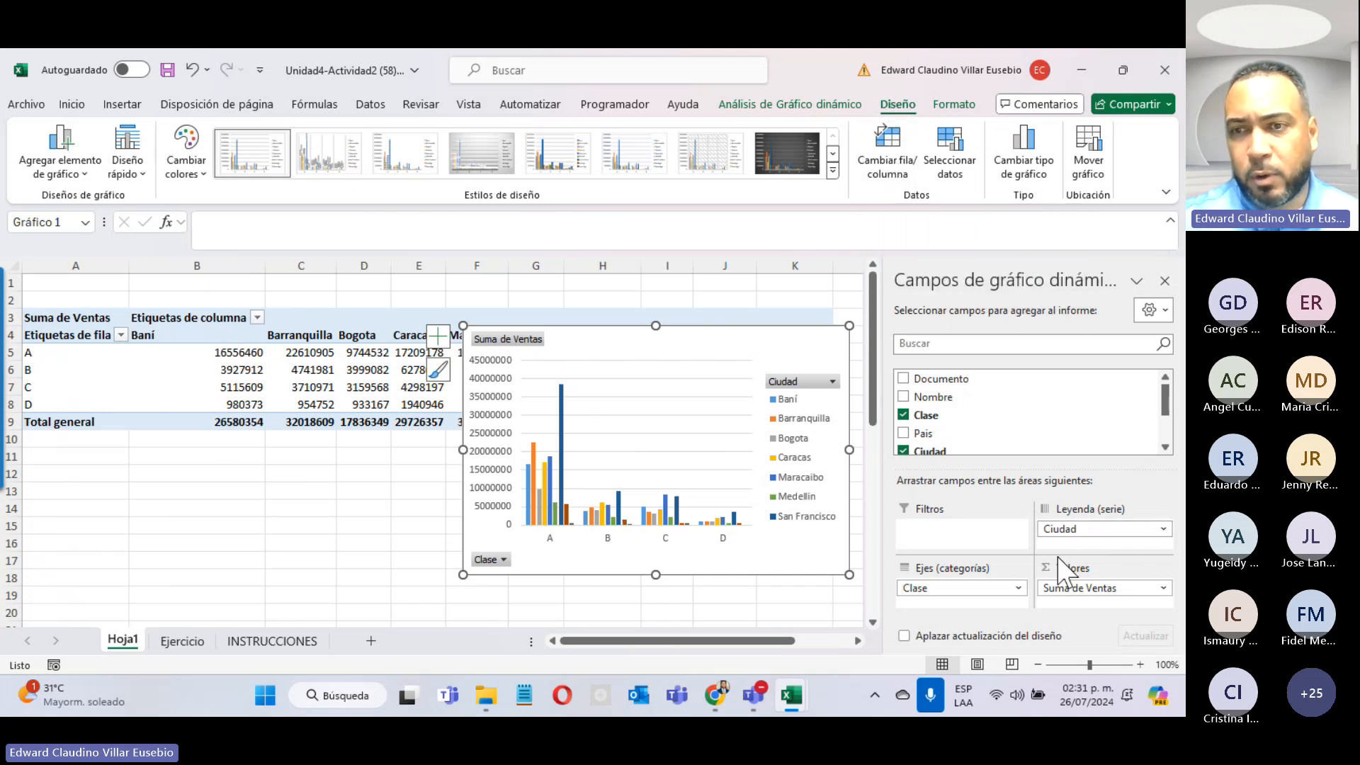
click(877, 141)
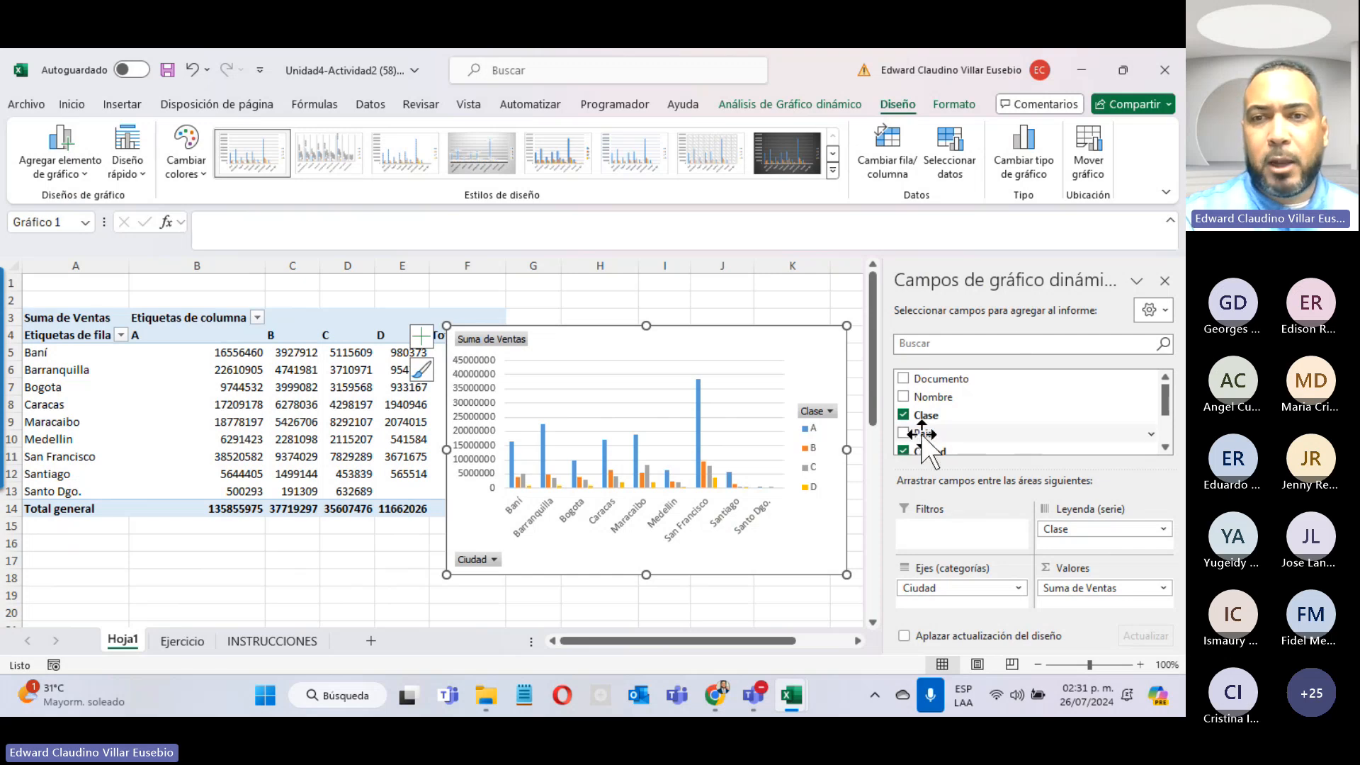
Step: Add Pais as a report filter and show only Venezuela
drag(925, 434, 960, 540)
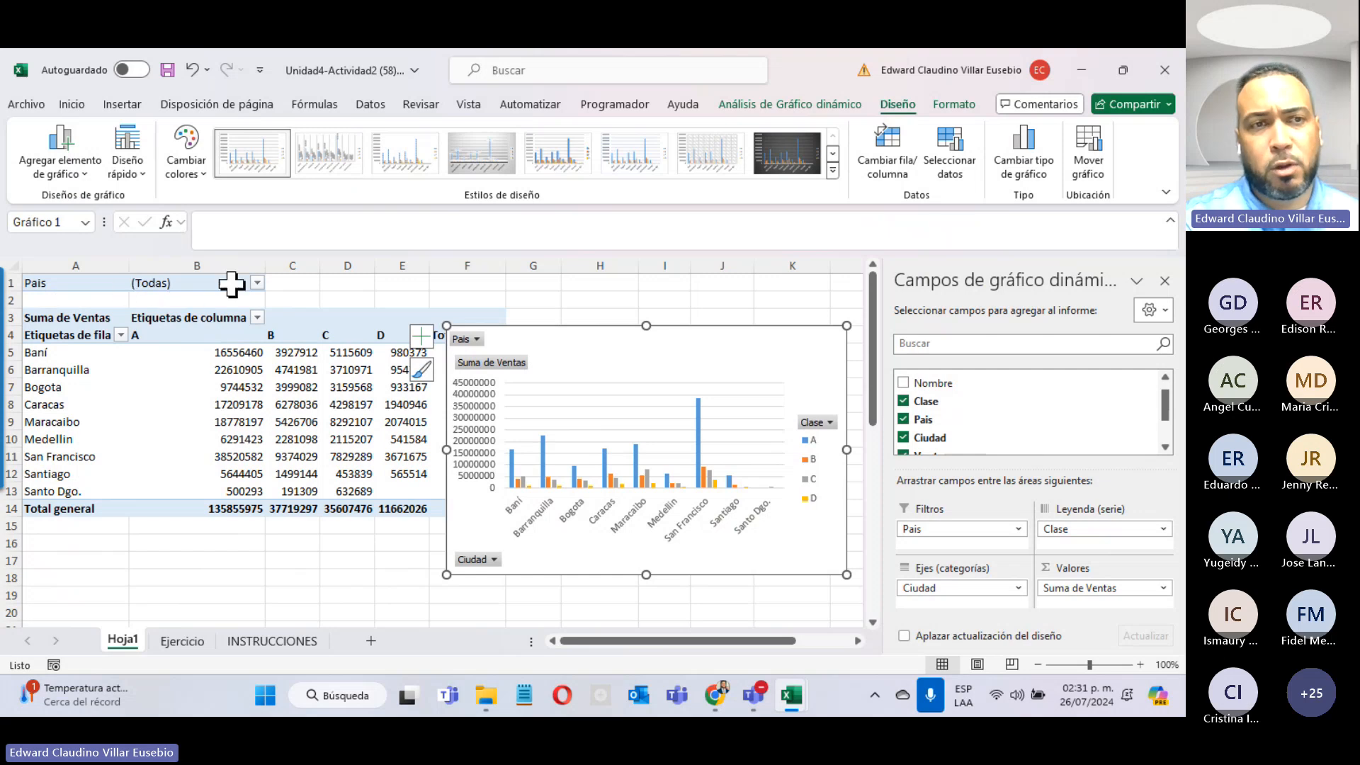
click(257, 283)
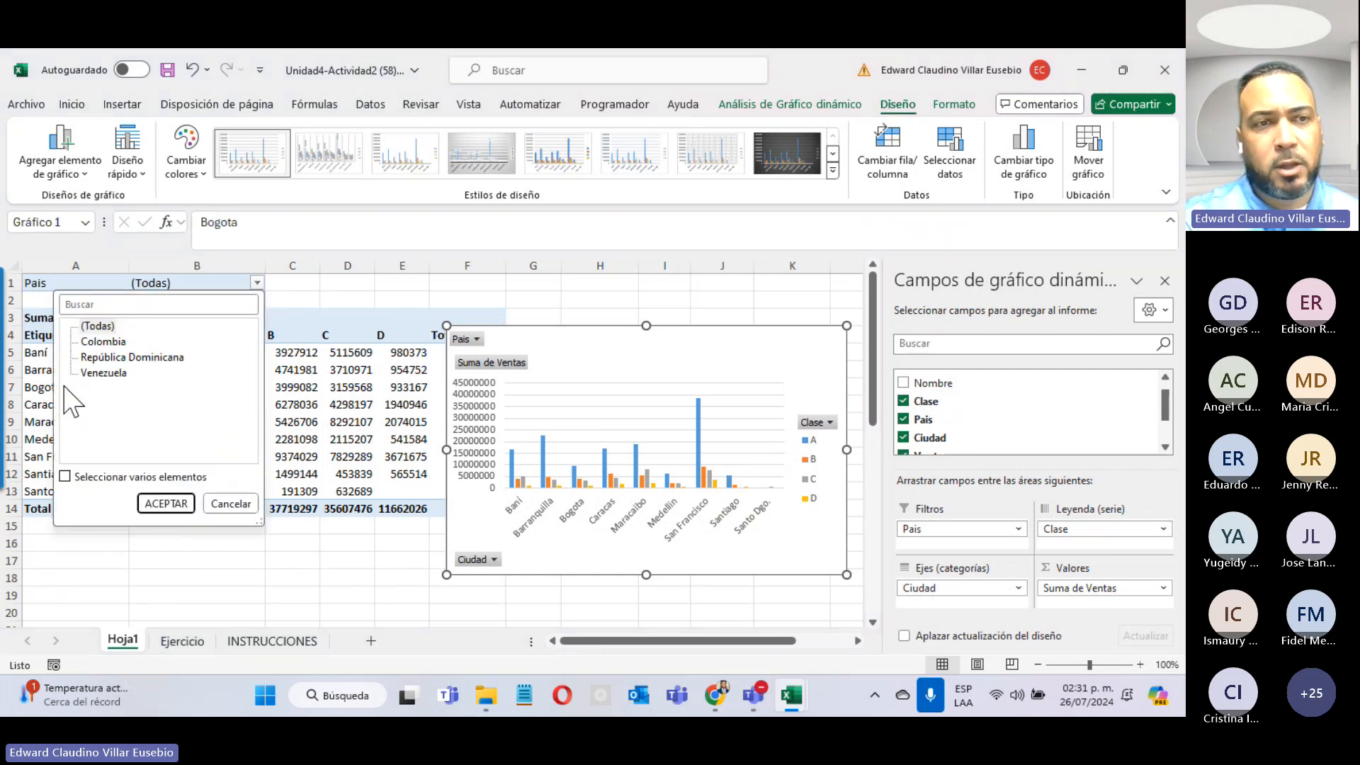
click(98, 373)
click(165, 504)
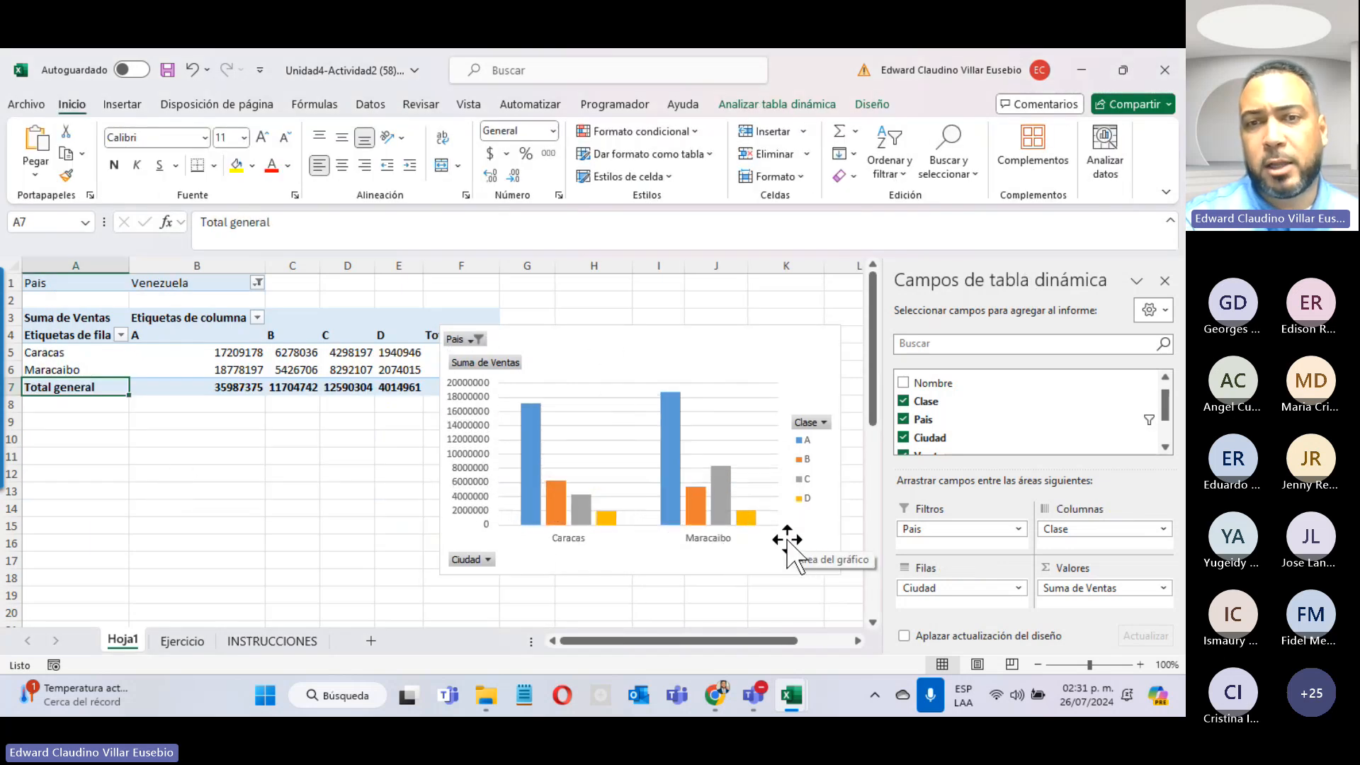
Step: Check INSTRUCCIONES and the Teams meeting, then return and select the pivot chart
click(276, 641)
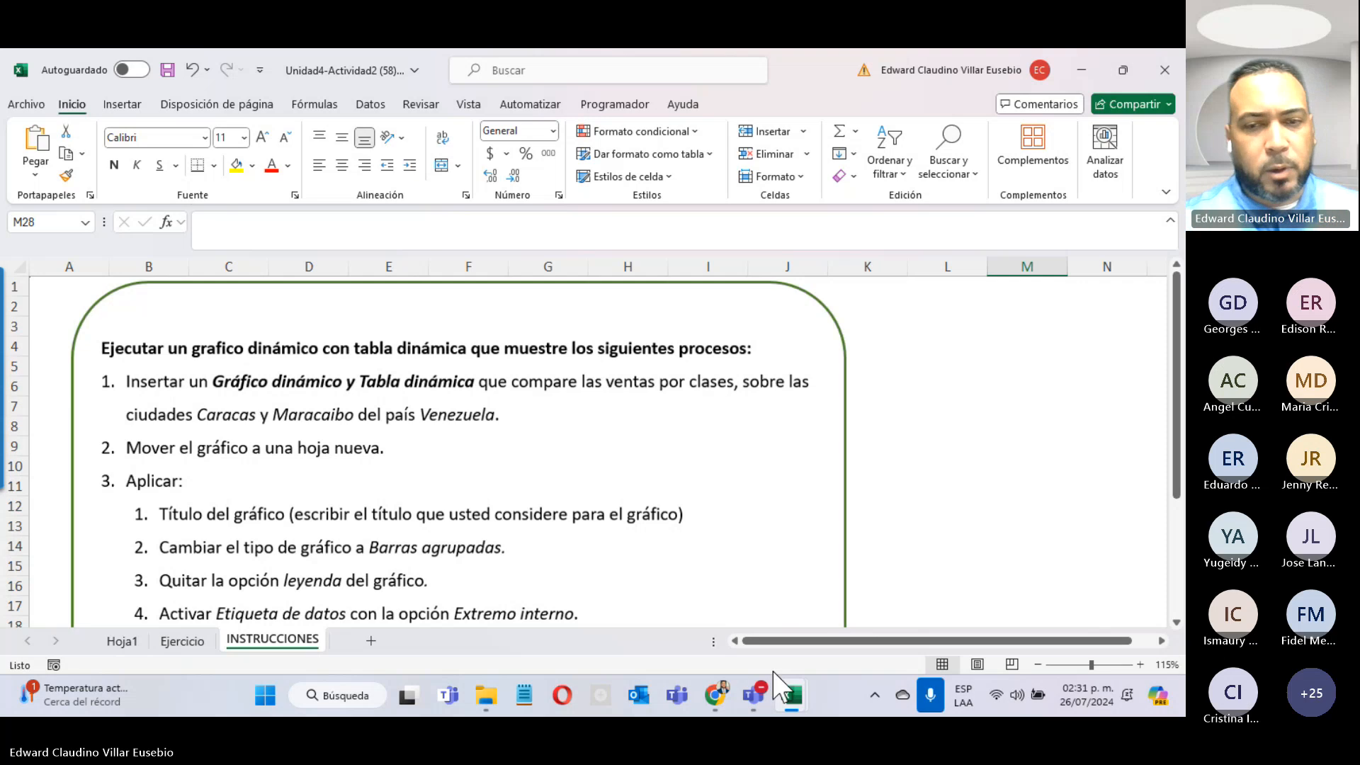
click(753, 695)
click(1001, 557)
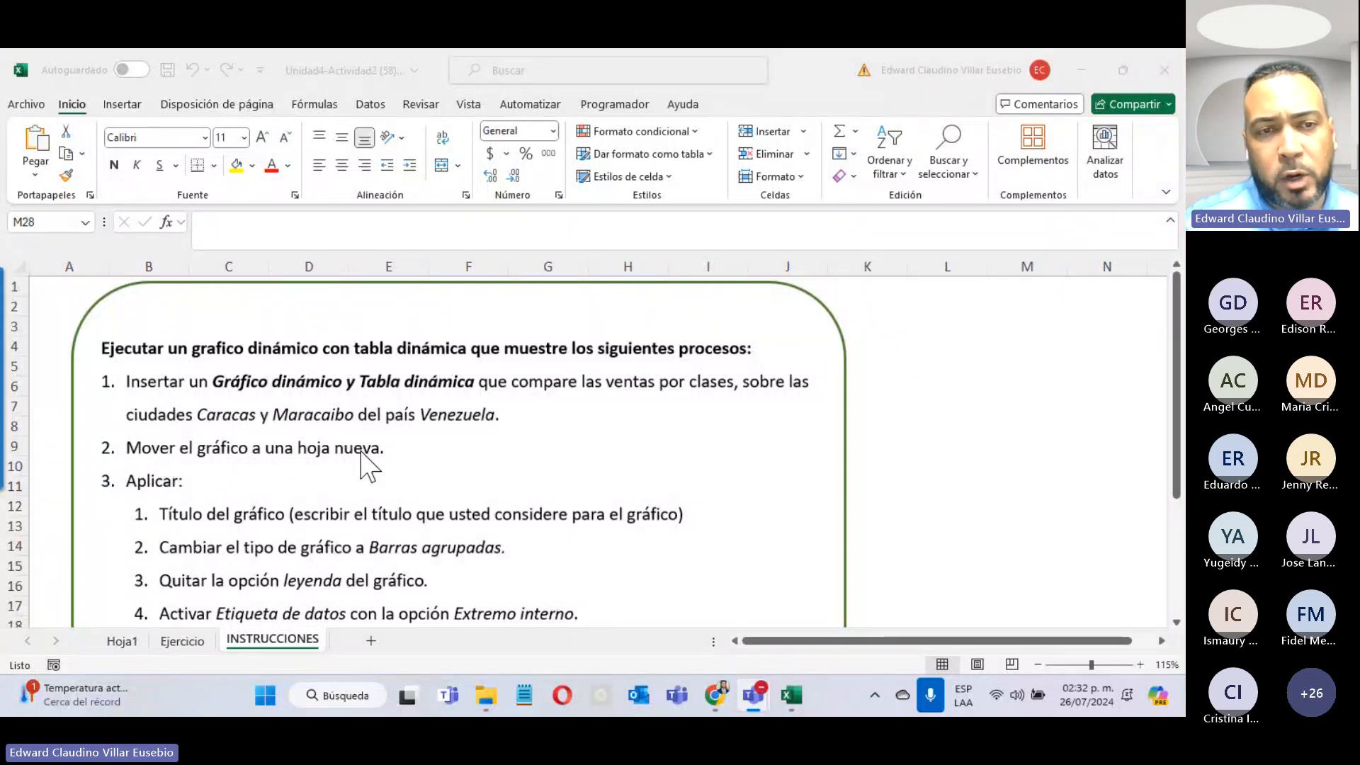
click(128, 641)
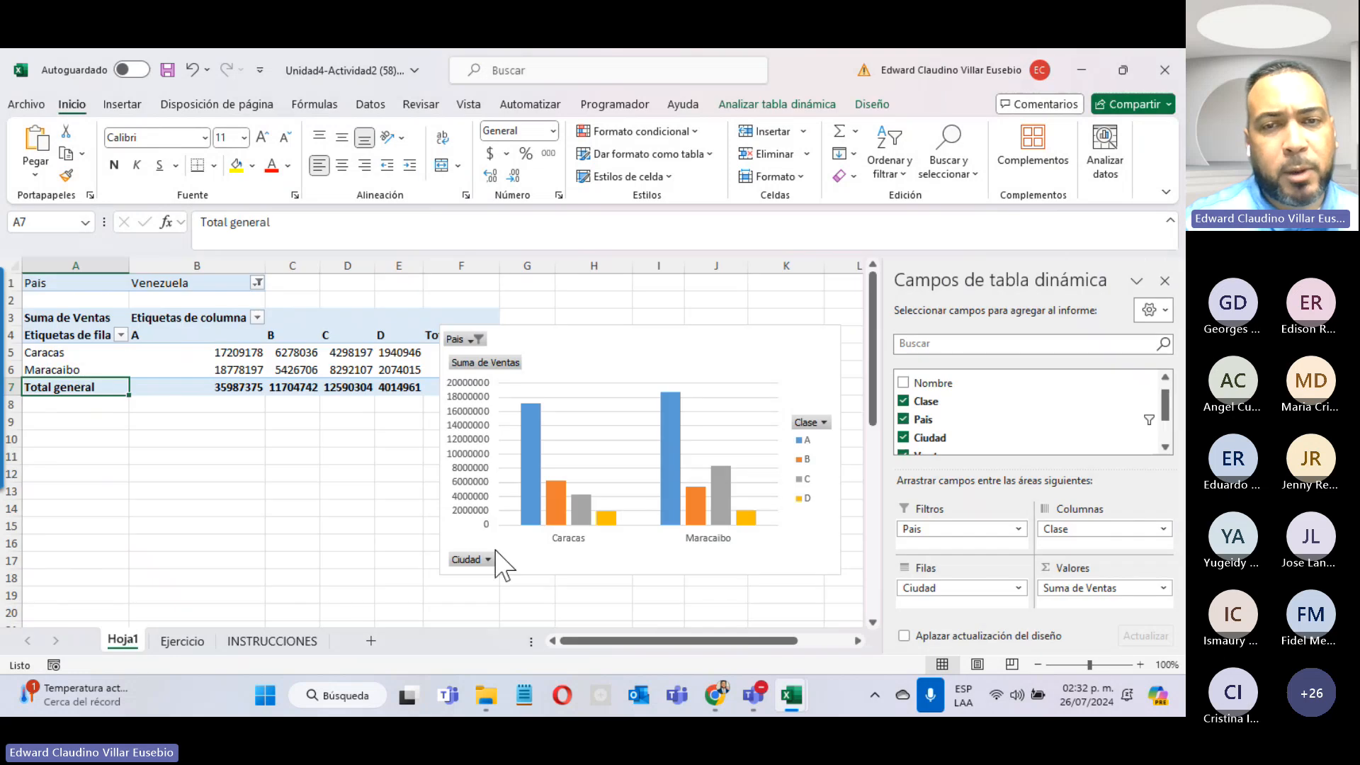
click(665, 340)
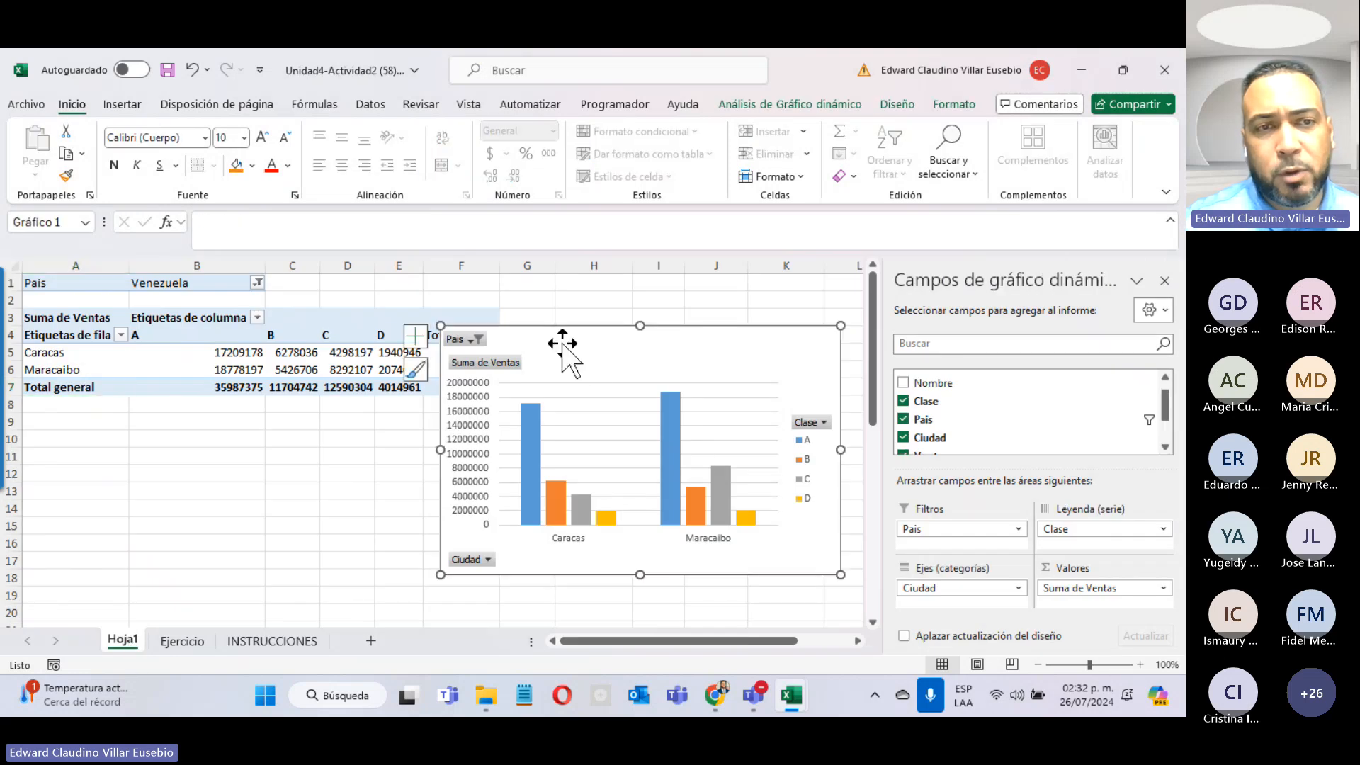
right_click(607, 348)
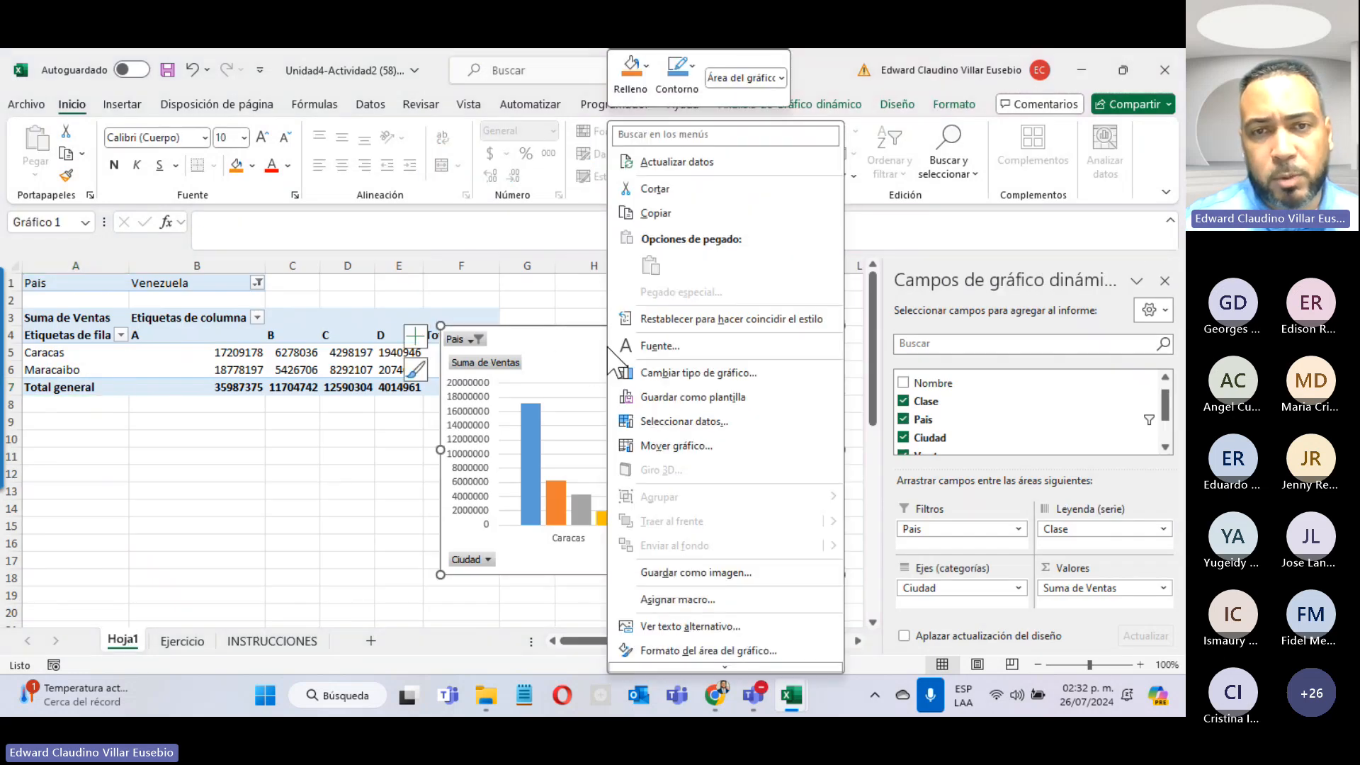
Step: Move the pivot chart onto a new chart sheet, Gráfico1
click(676, 446)
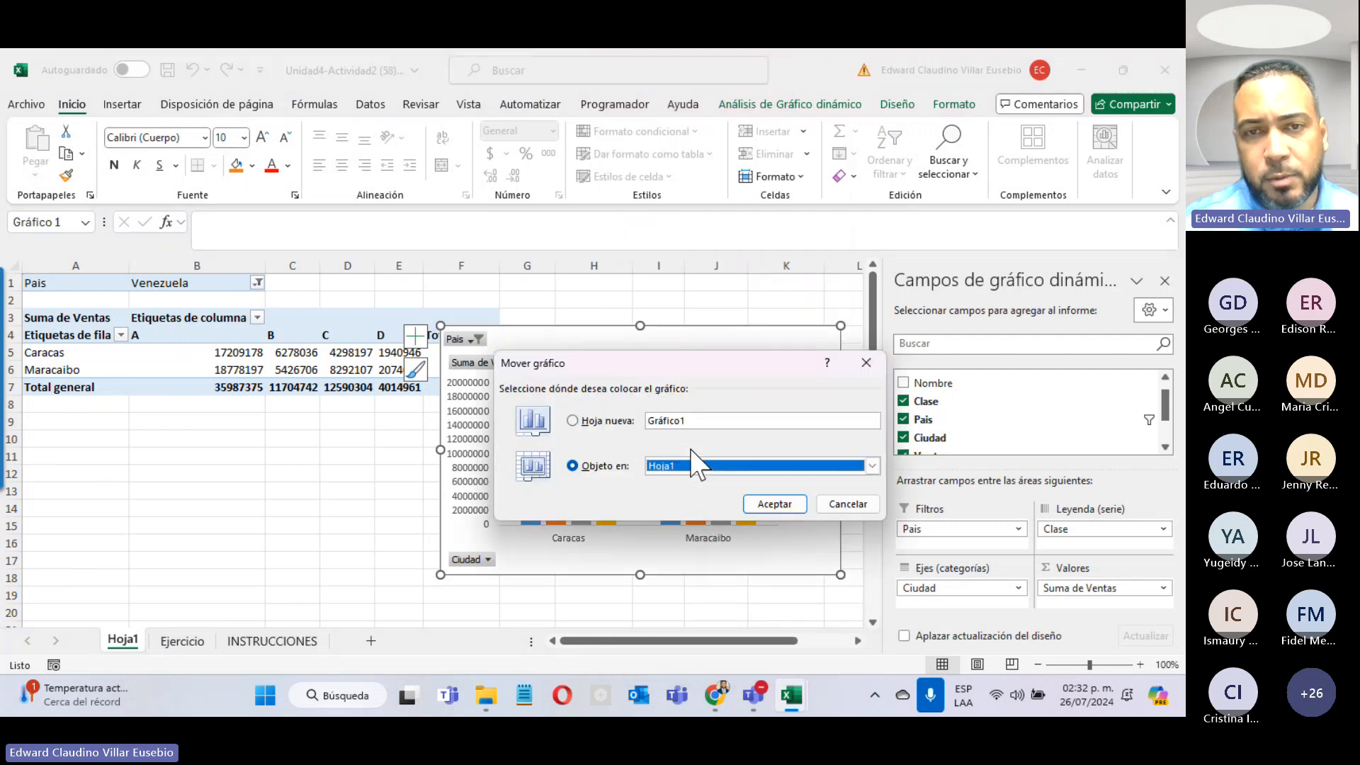
click(579, 423)
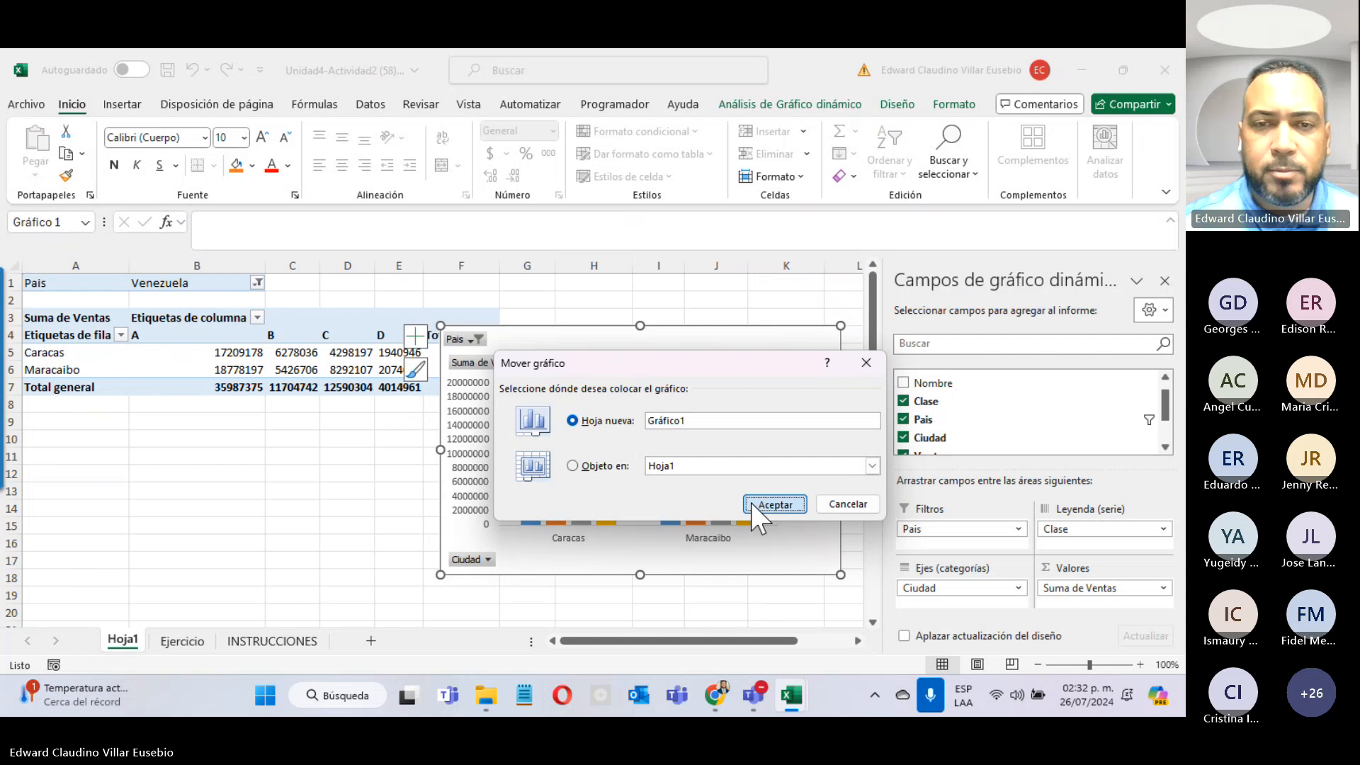
click(769, 503)
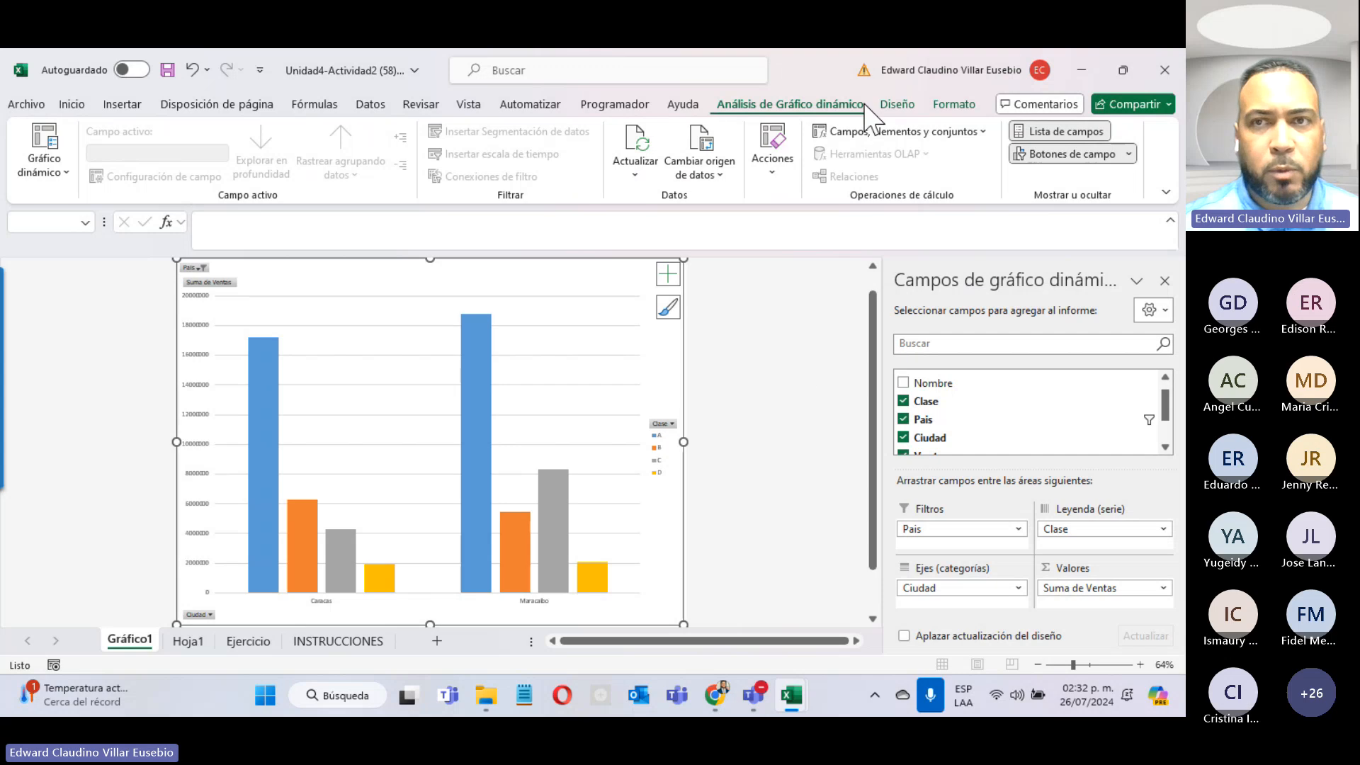
Step: Apply the dark chart style and the orange, yellow and green Multicolor palette
click(898, 104)
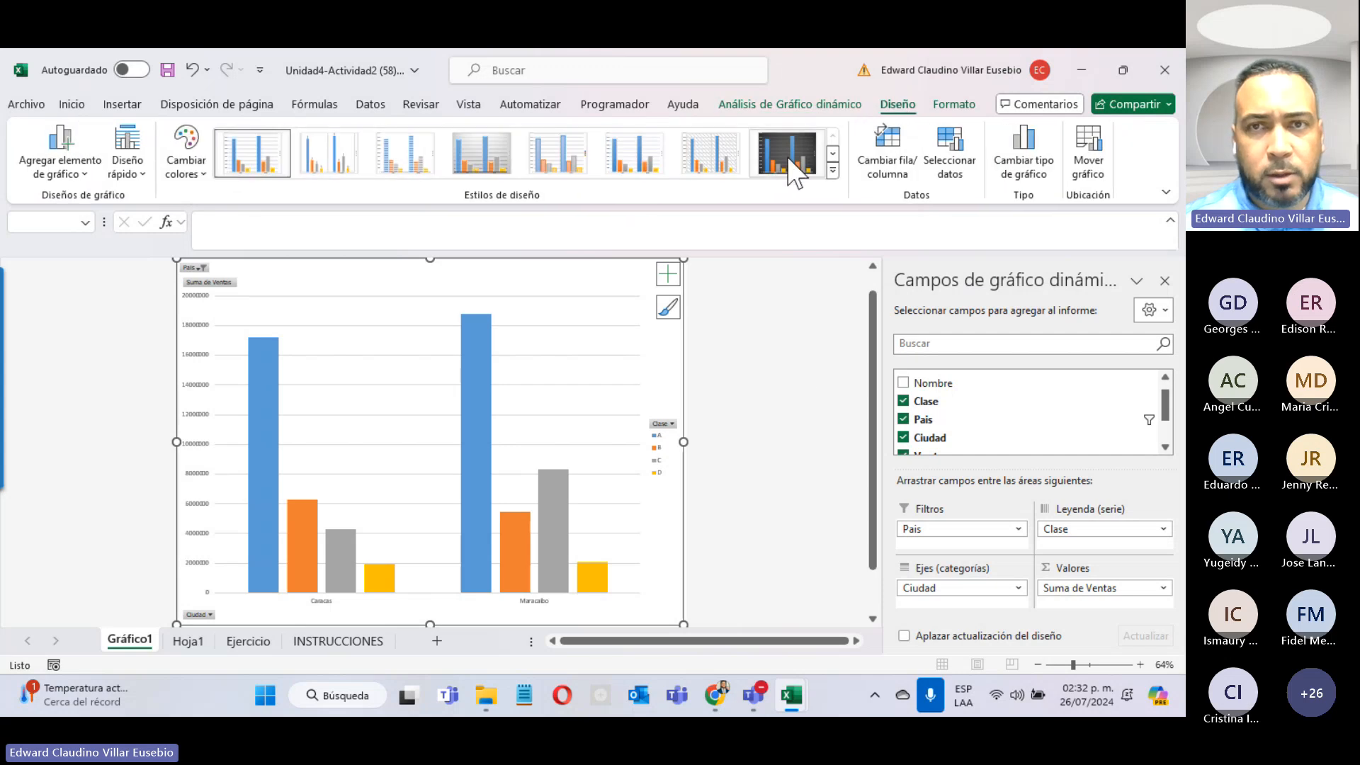
click(790, 163)
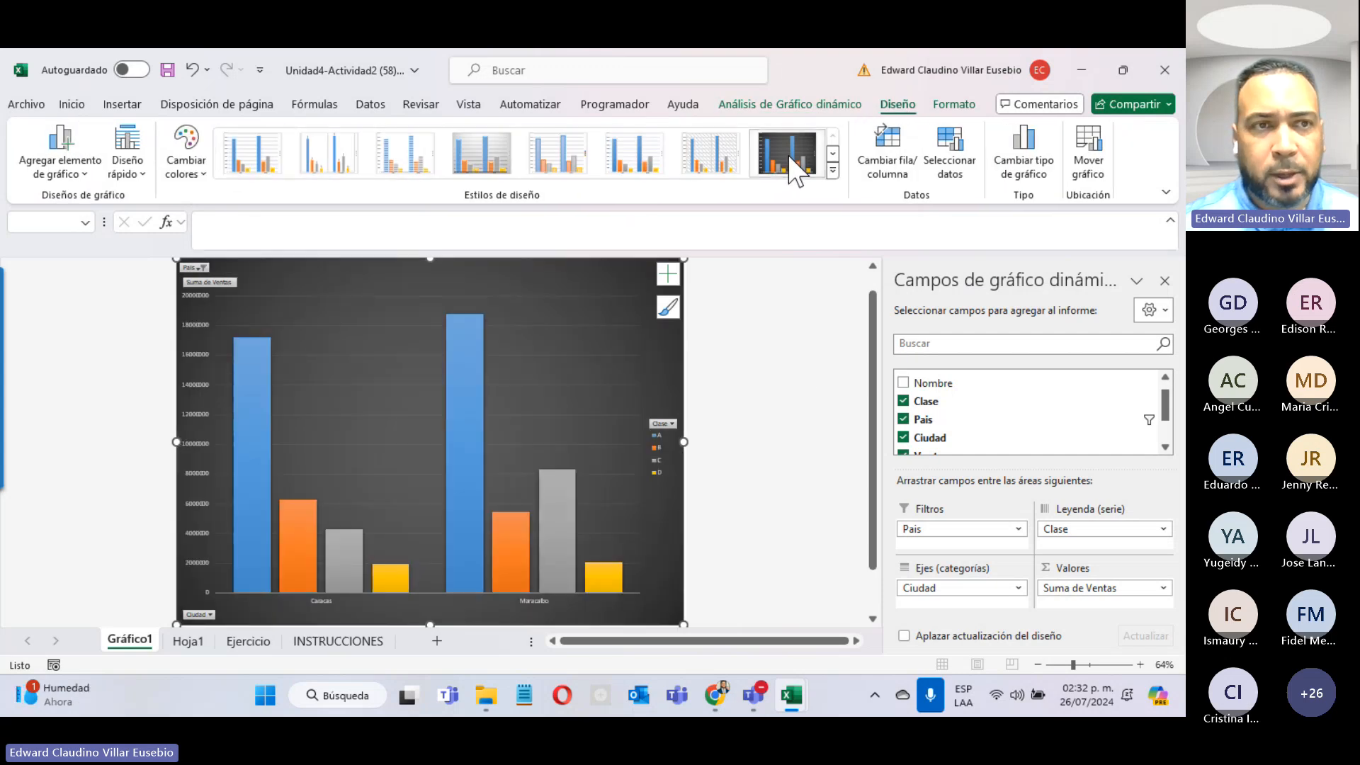
click(186, 162)
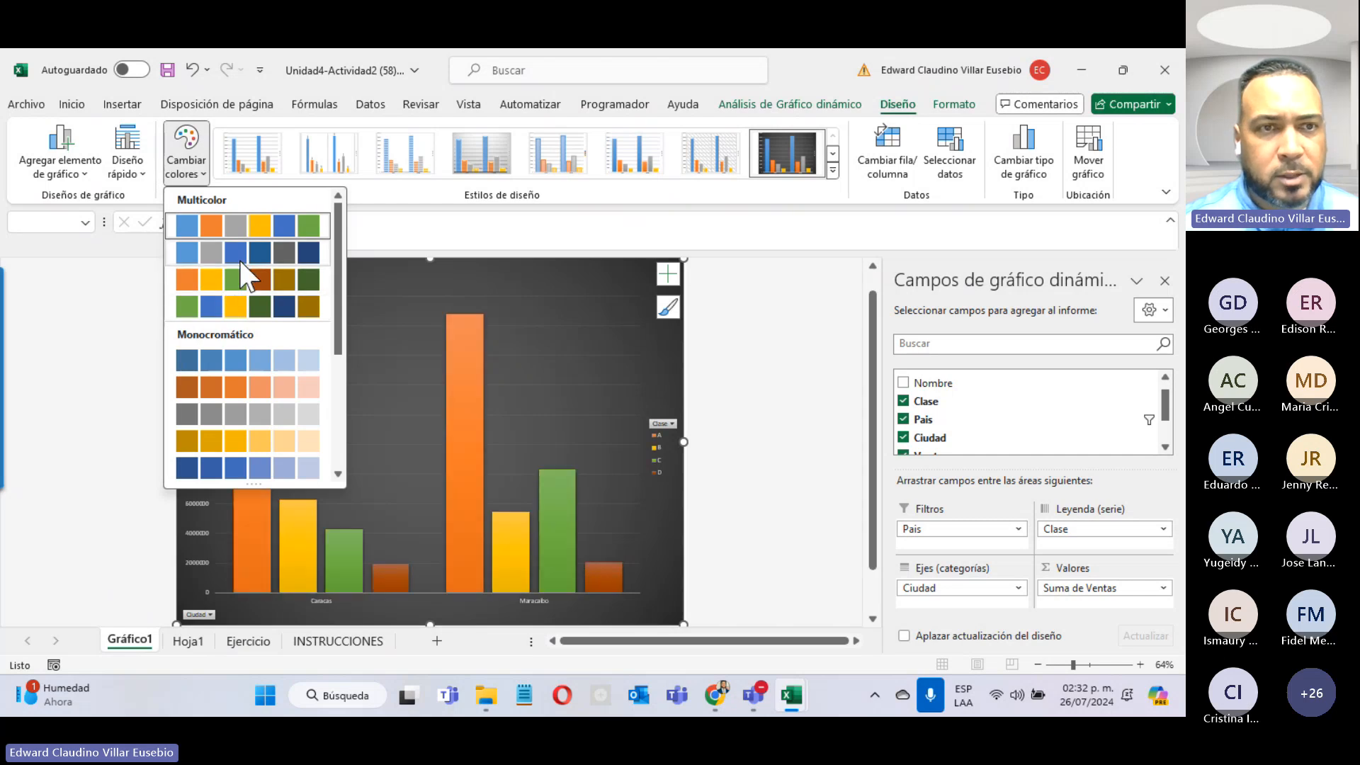
click(240, 282)
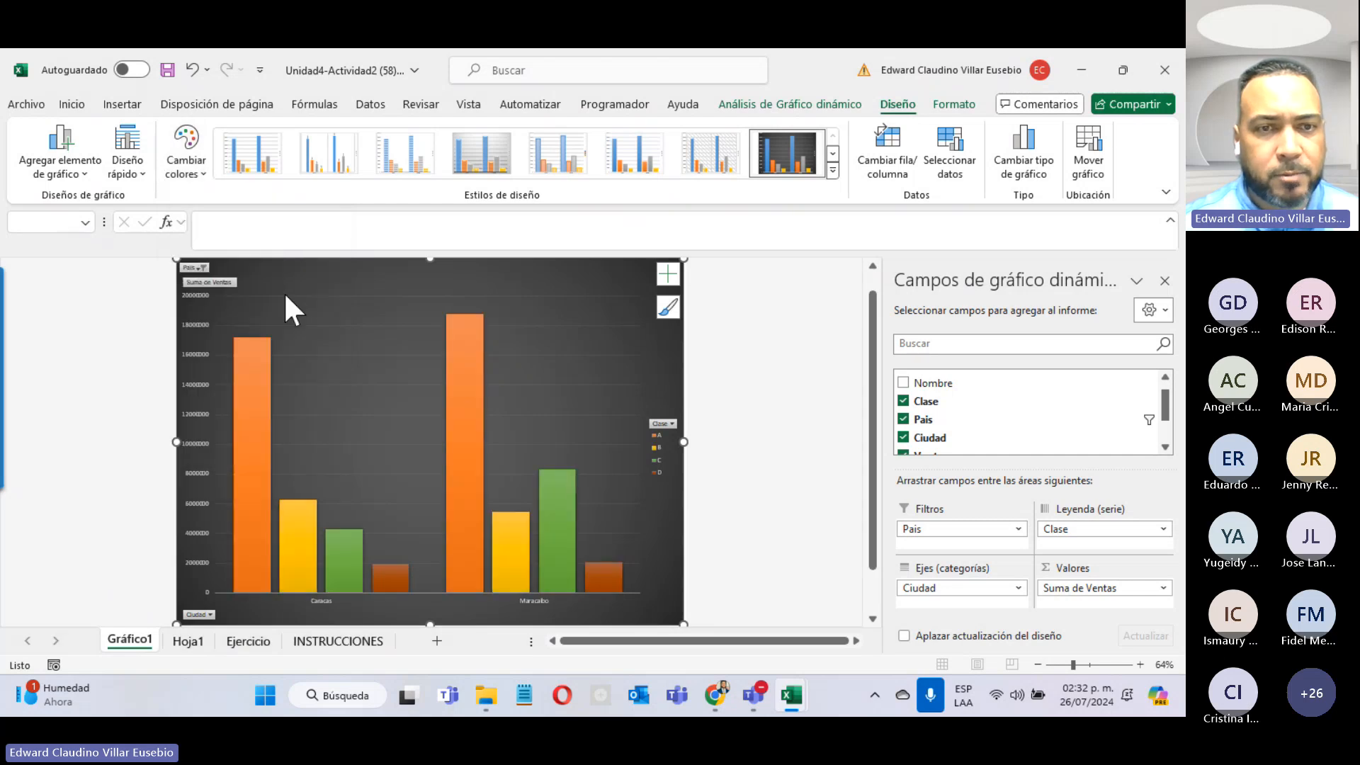
click(670, 425)
click(488, 243)
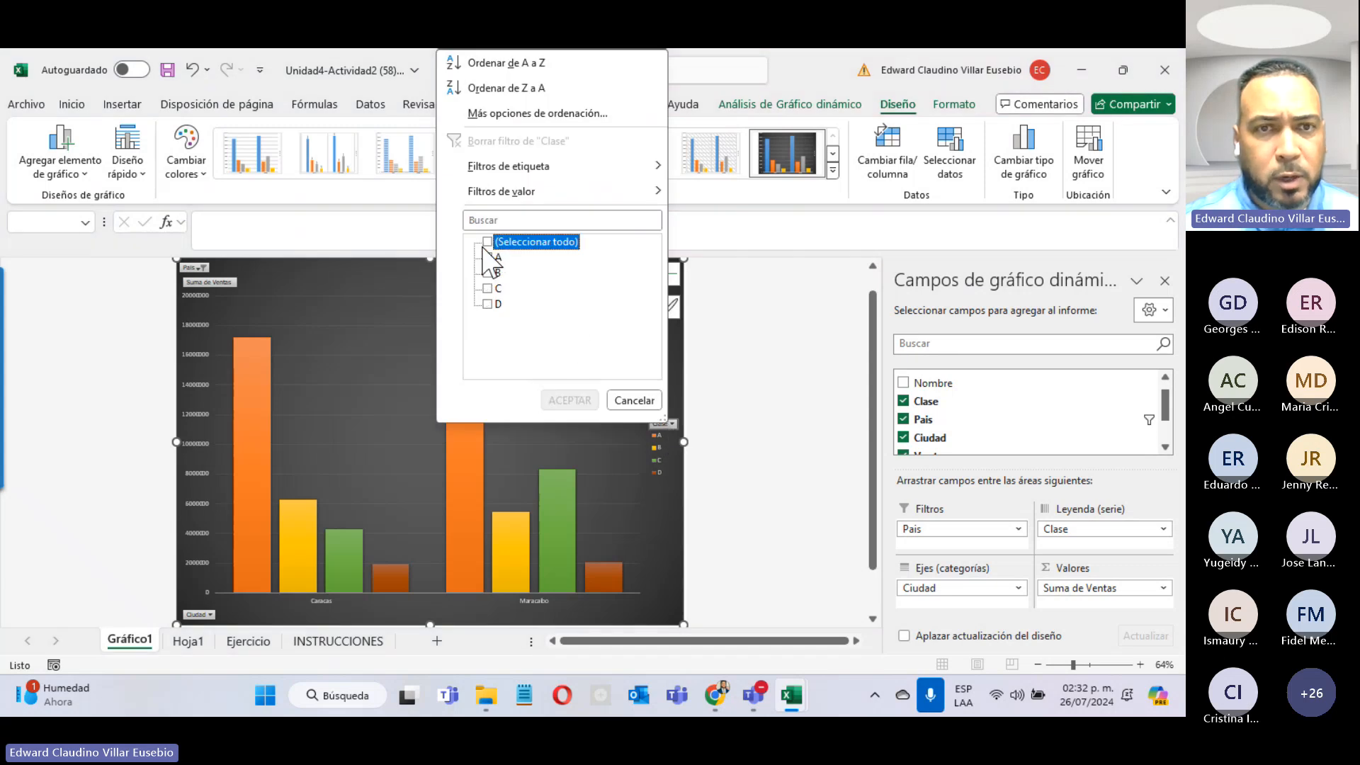
click(489, 260)
click(560, 397)
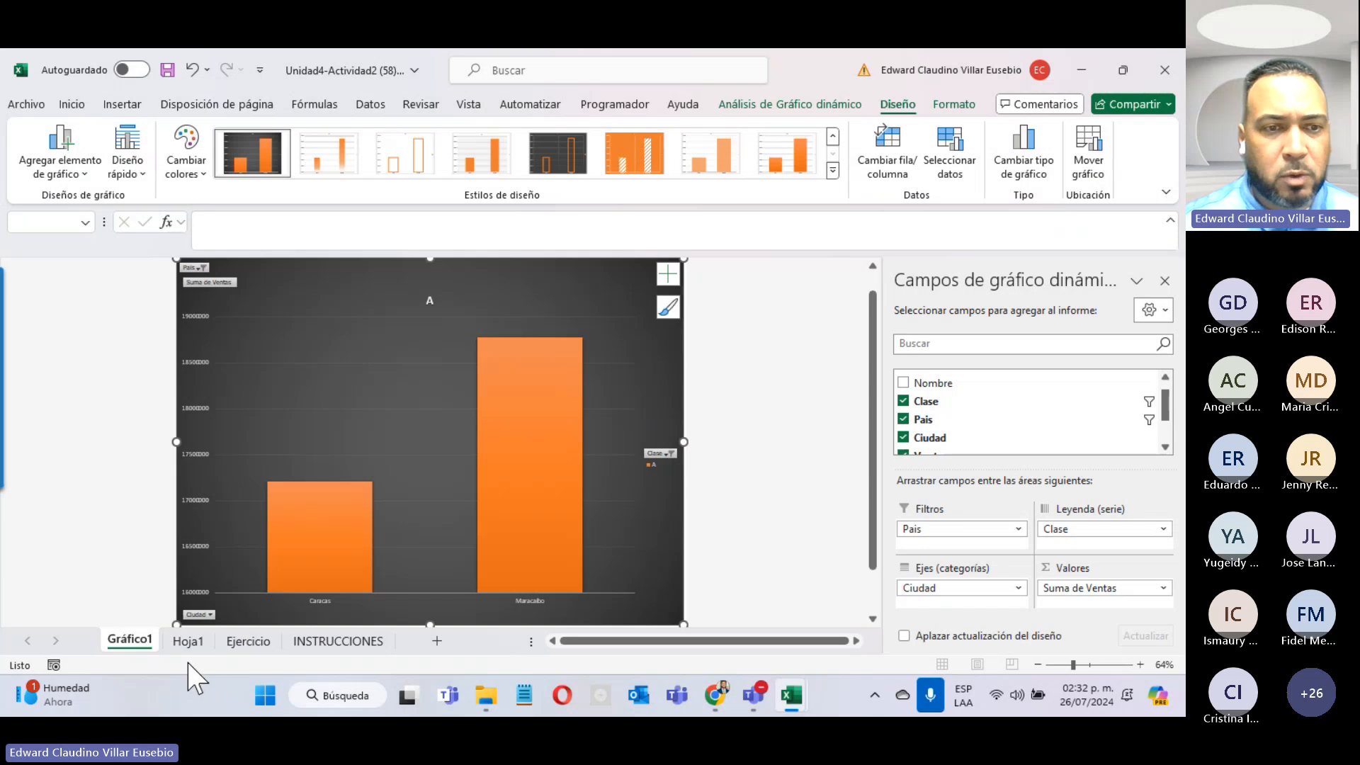
click(189, 643)
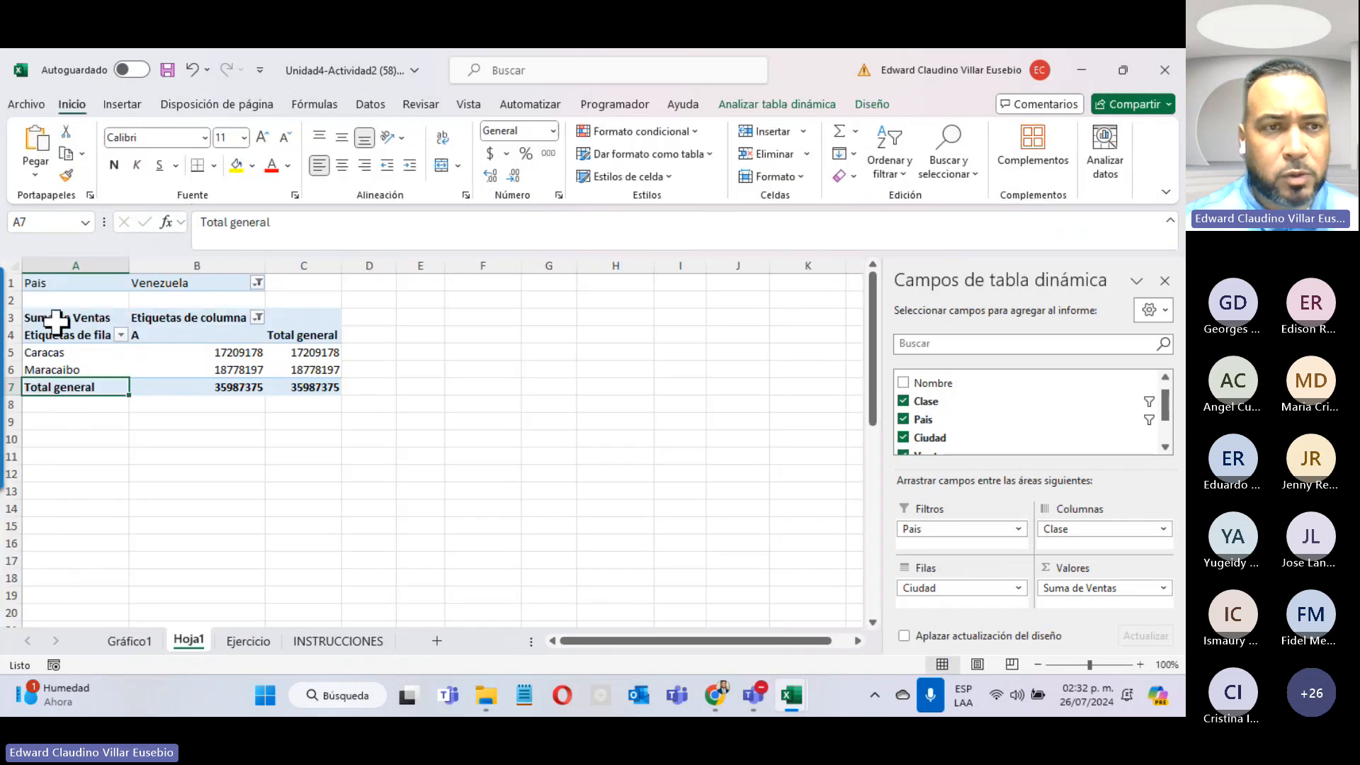
click(257, 318)
click(74, 520)
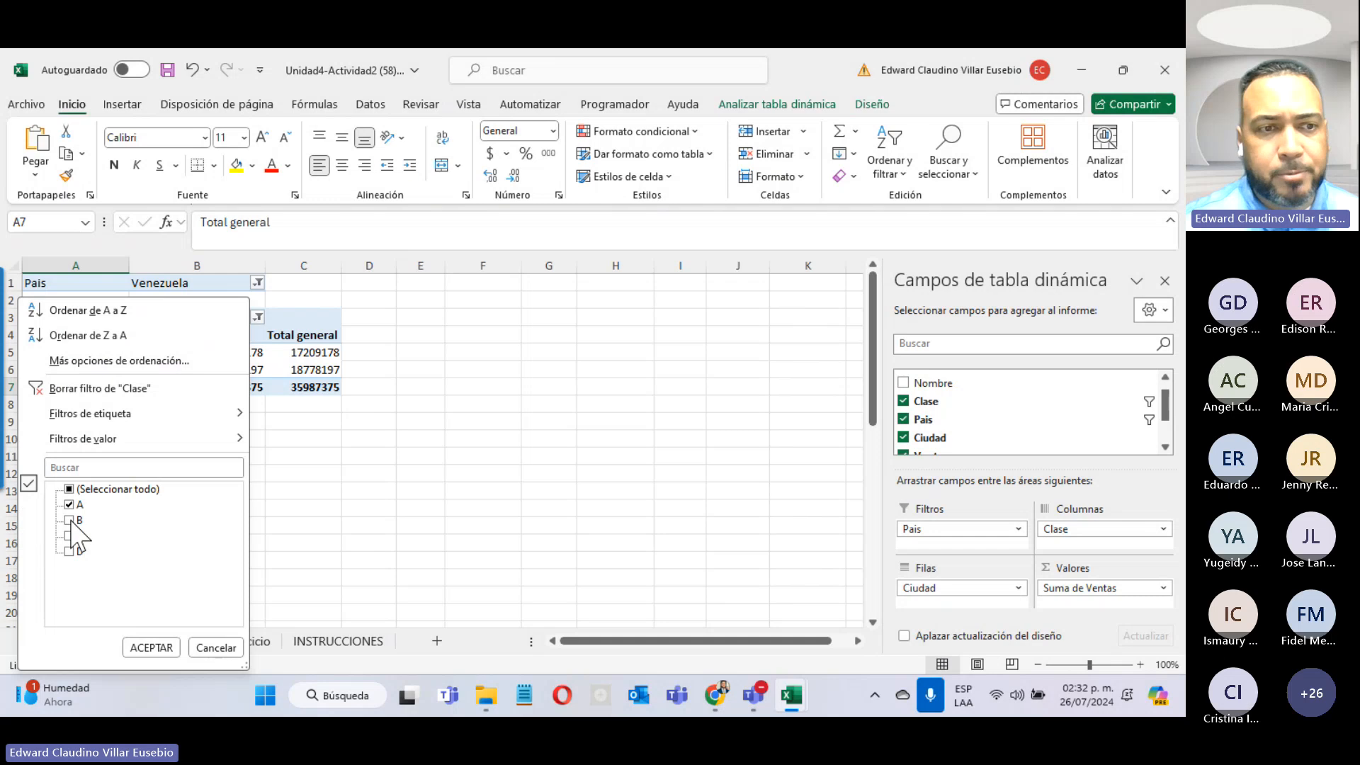
click(75, 535)
click(152, 648)
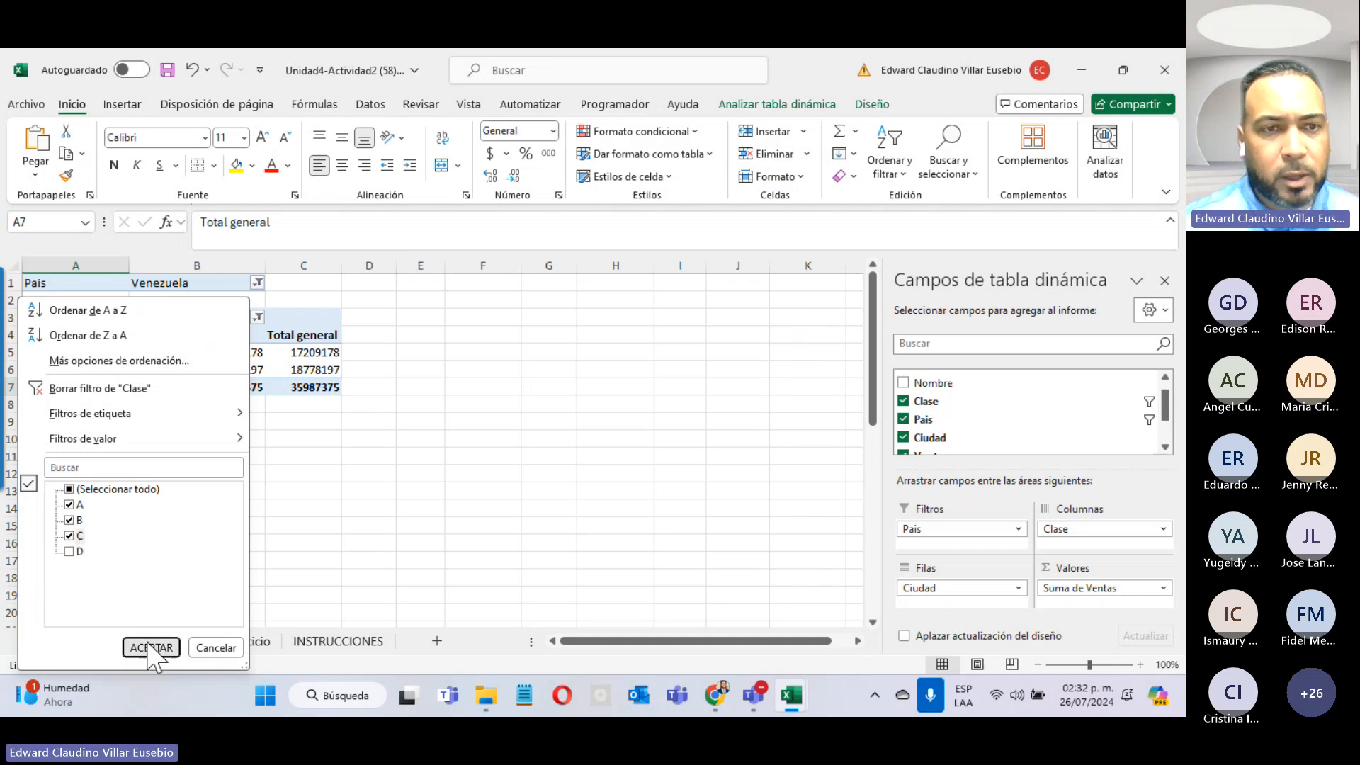
click(142, 642)
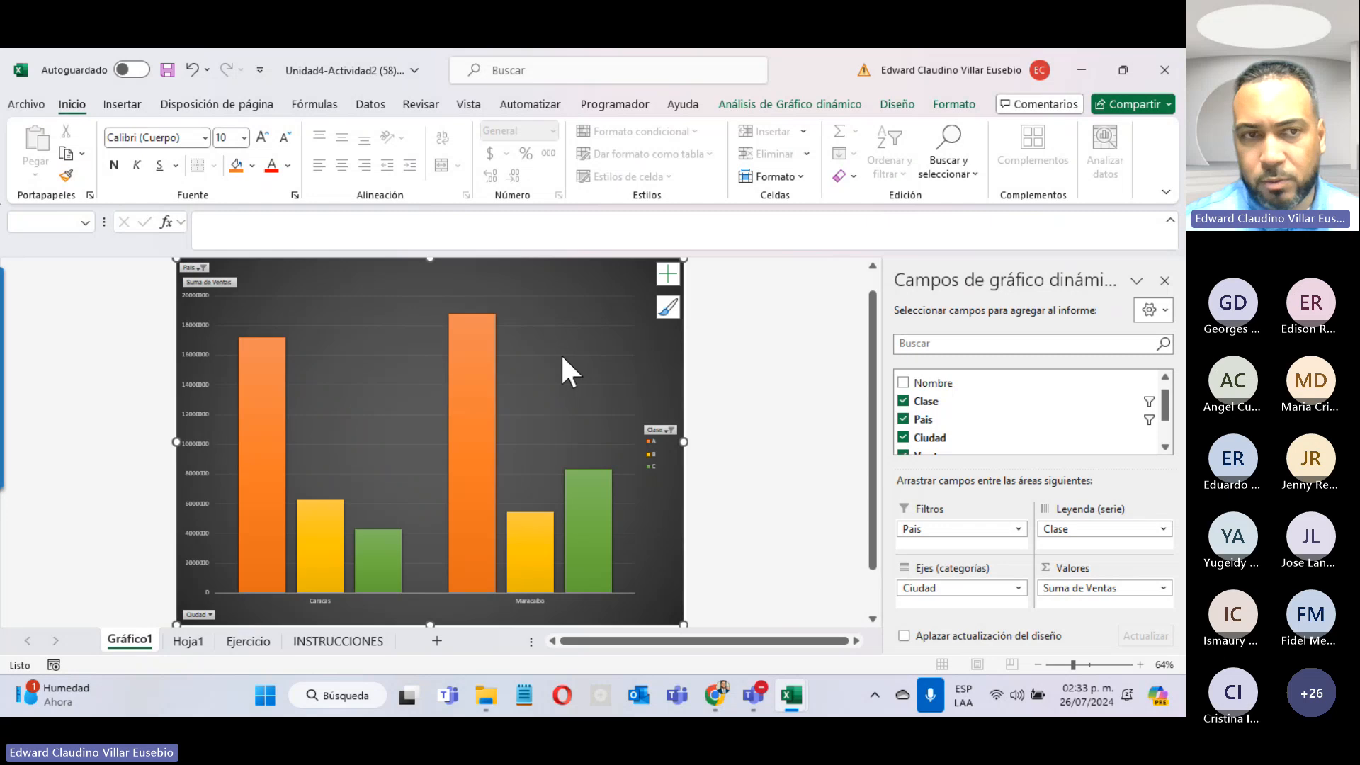
click(670, 431)
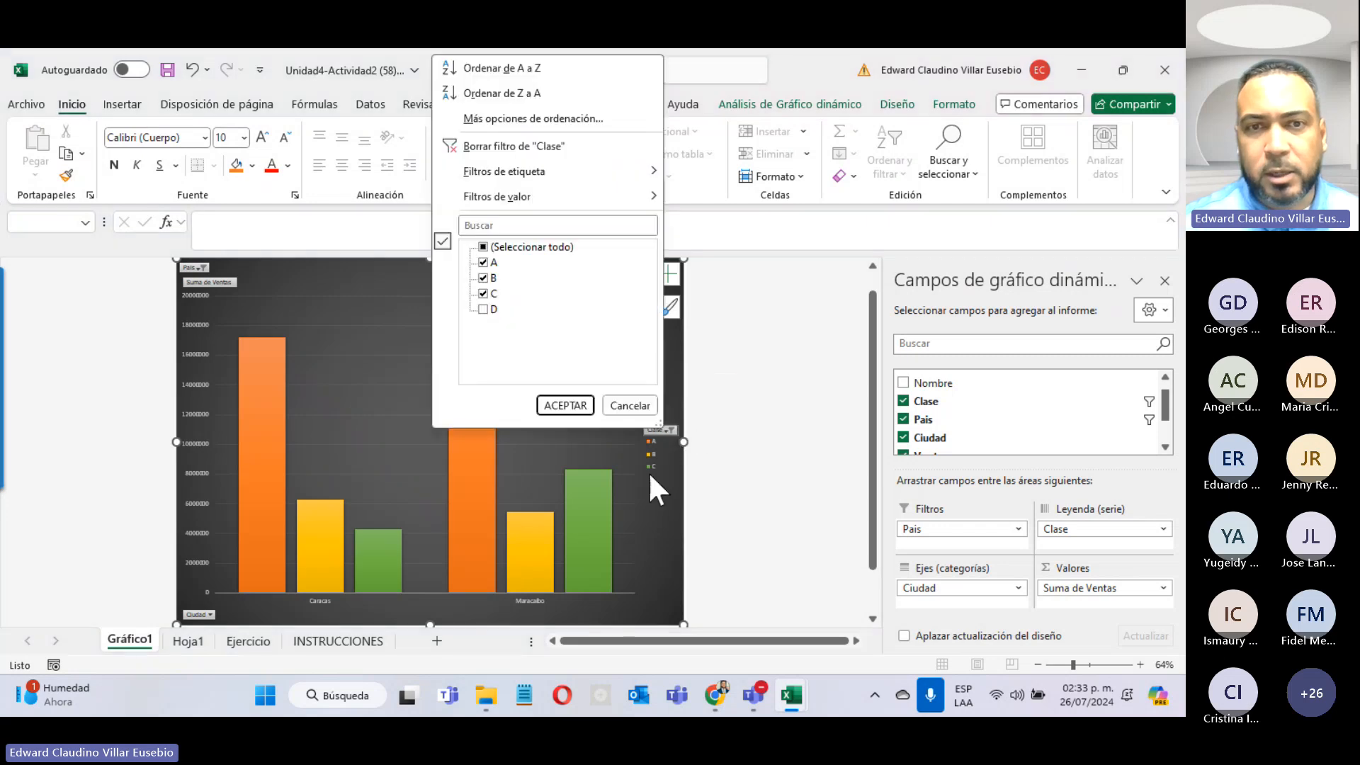
click(487, 312)
click(567, 405)
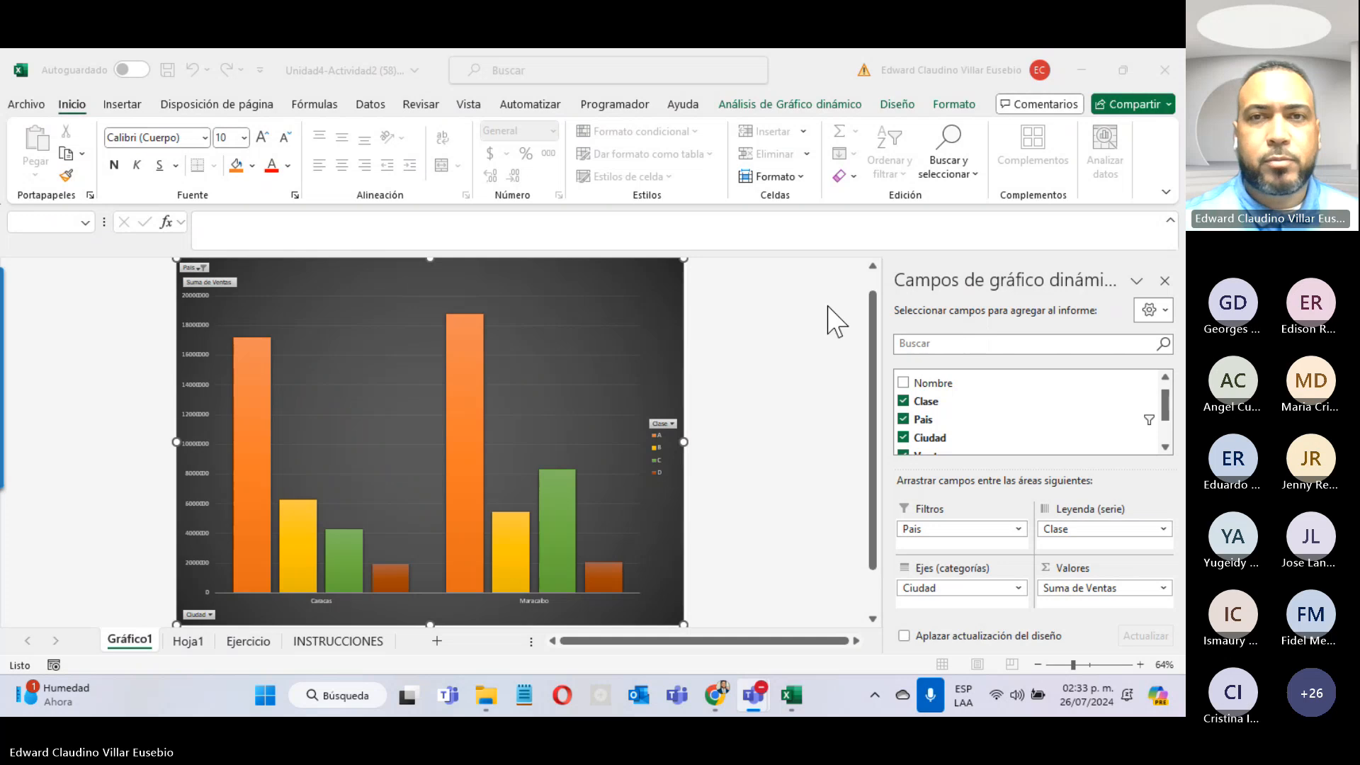
click(899, 104)
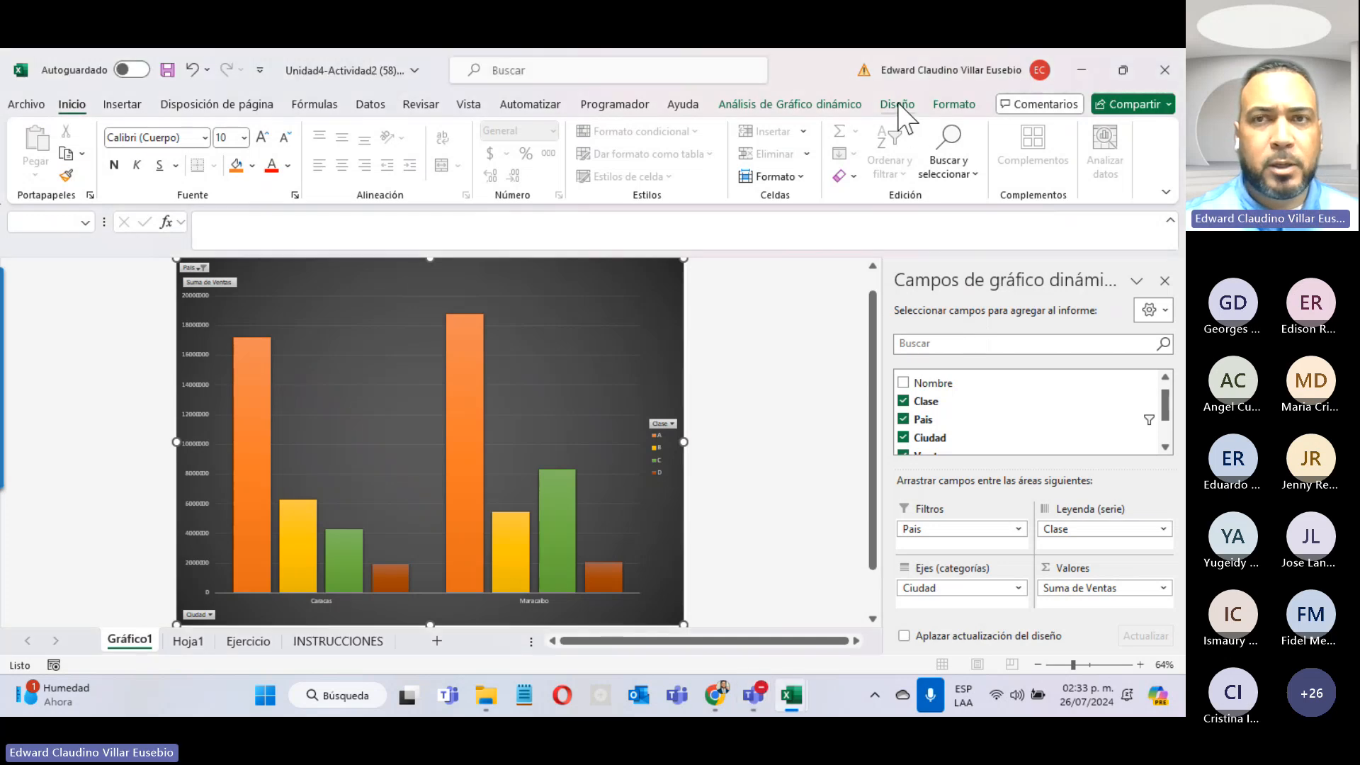
click(898, 105)
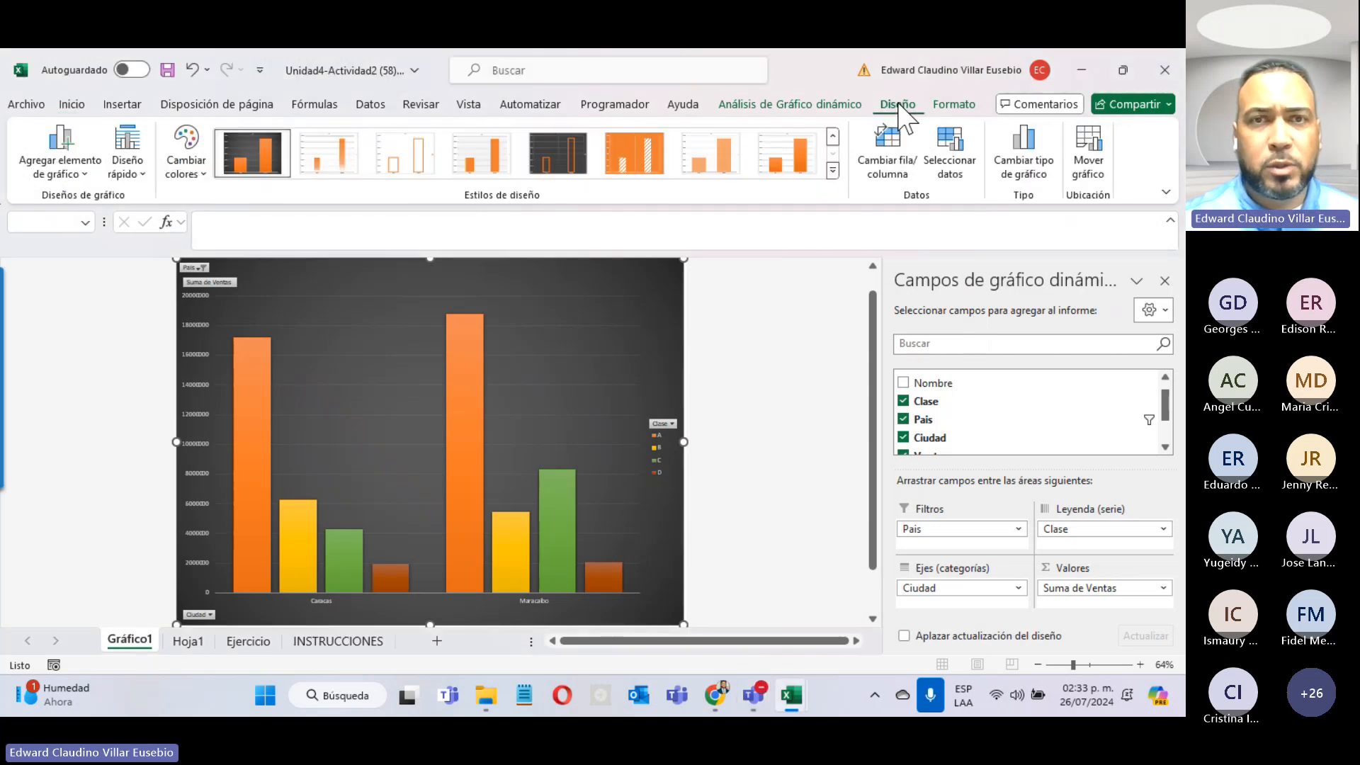
click(188, 167)
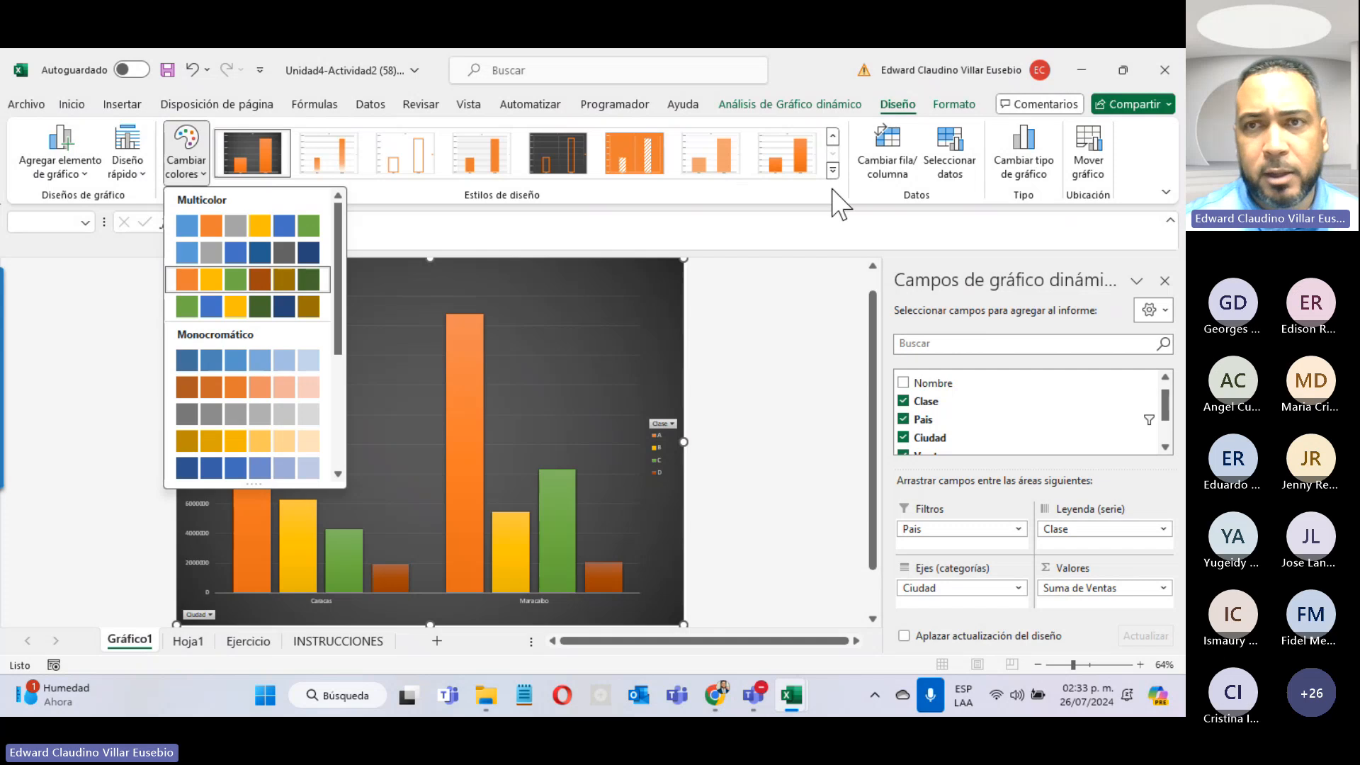
click(798, 198)
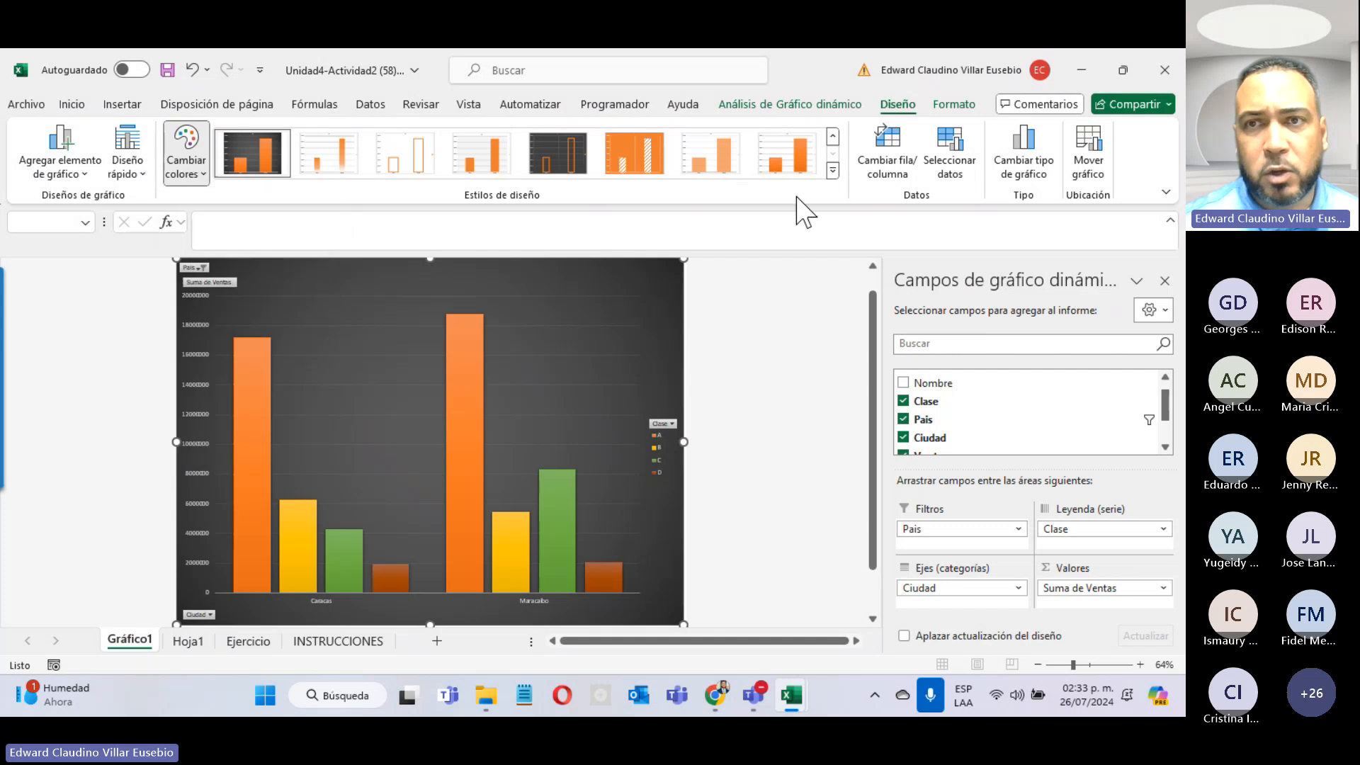
click(950, 149)
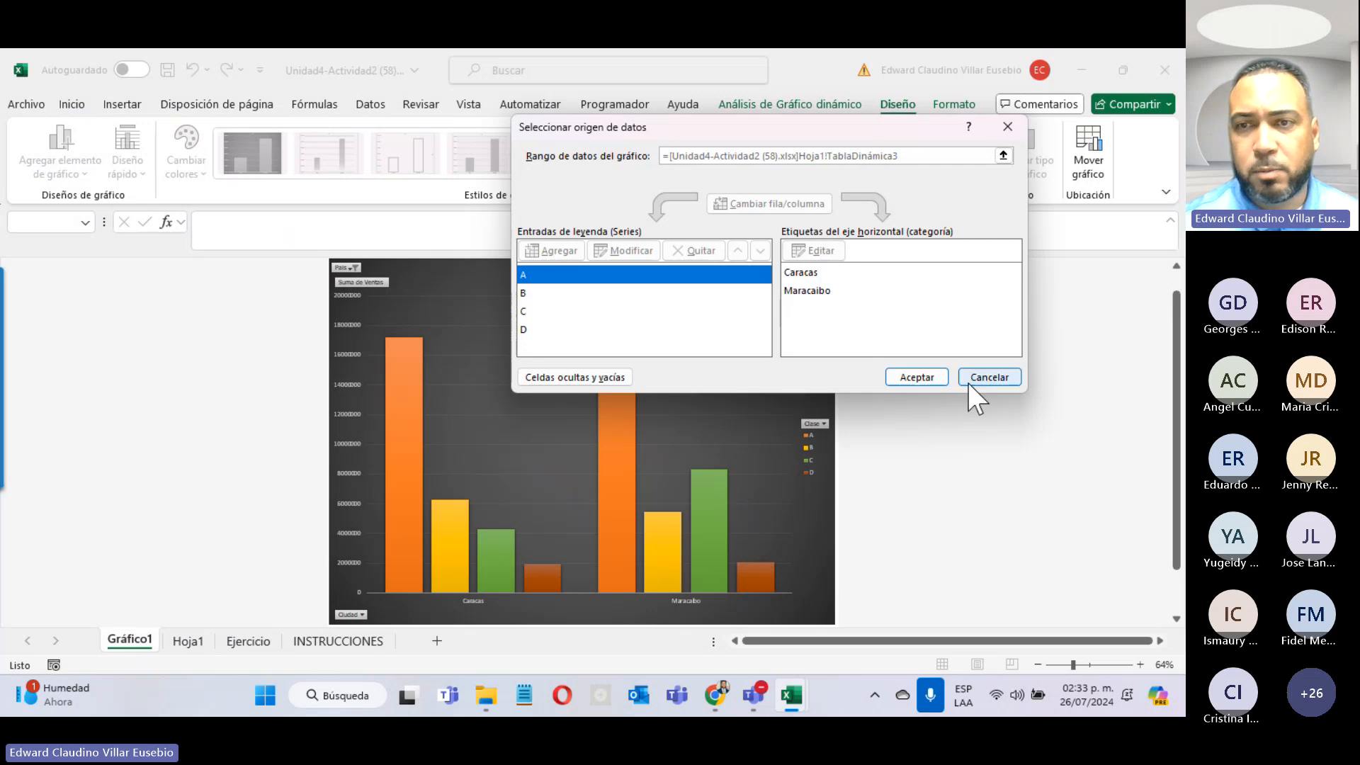
click(1003, 377)
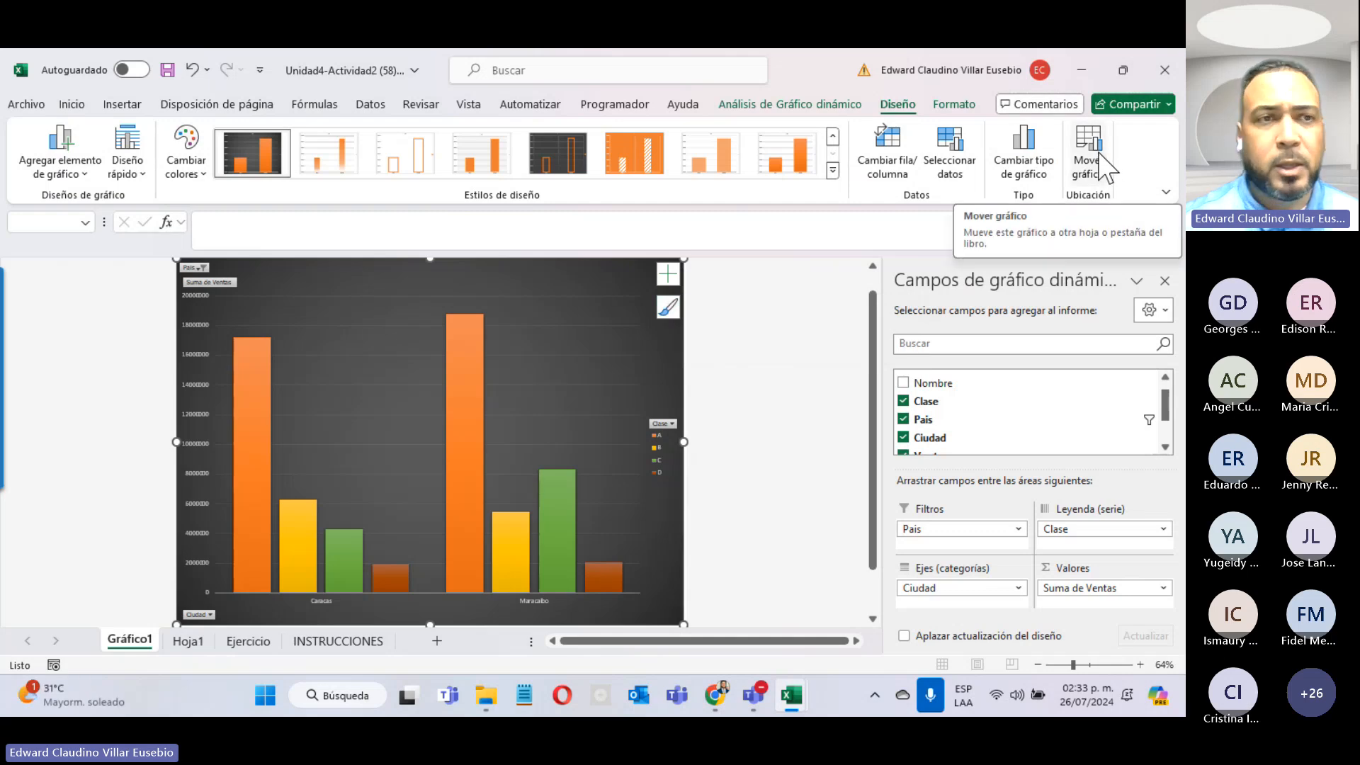
Step: Apply quick layout 2 with title and data labels to the pivot chart, after trying a data-table layout
click(182, 176)
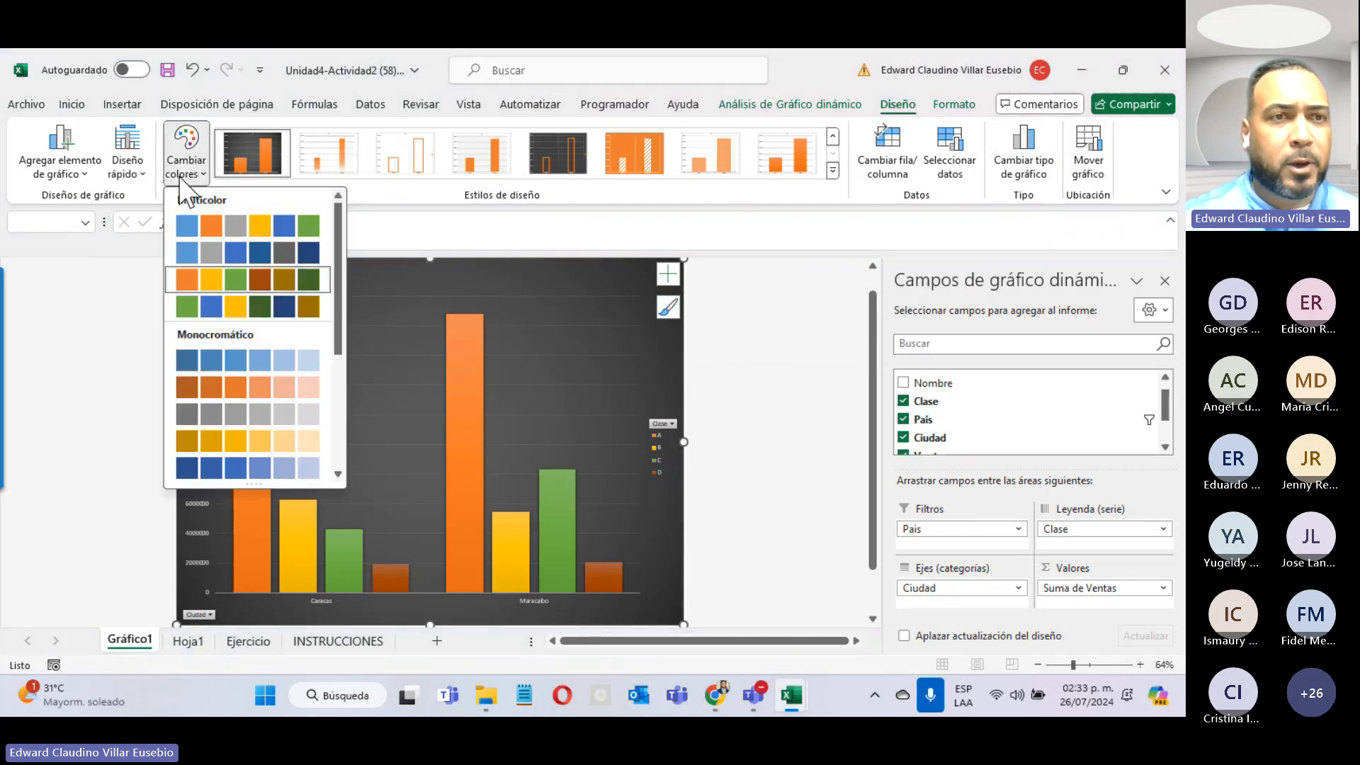
click(182, 177)
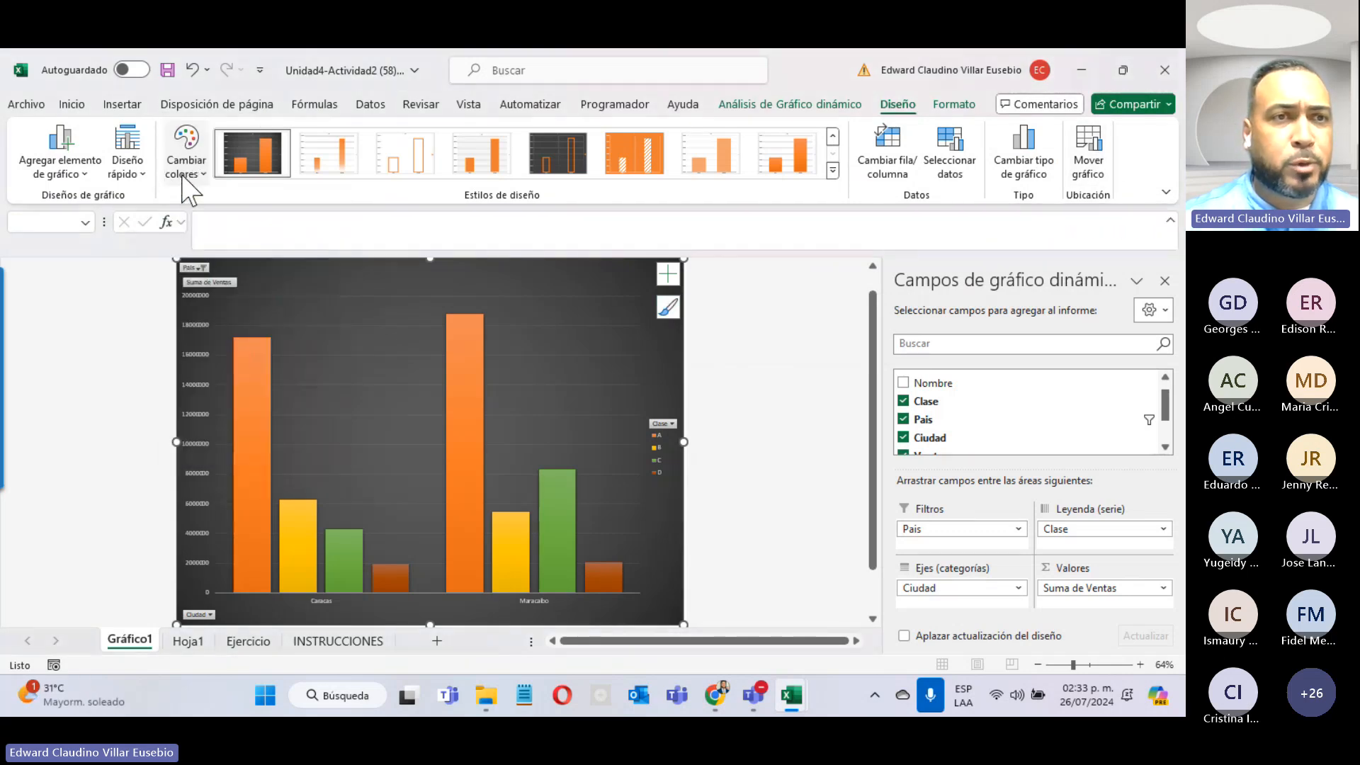
click(133, 173)
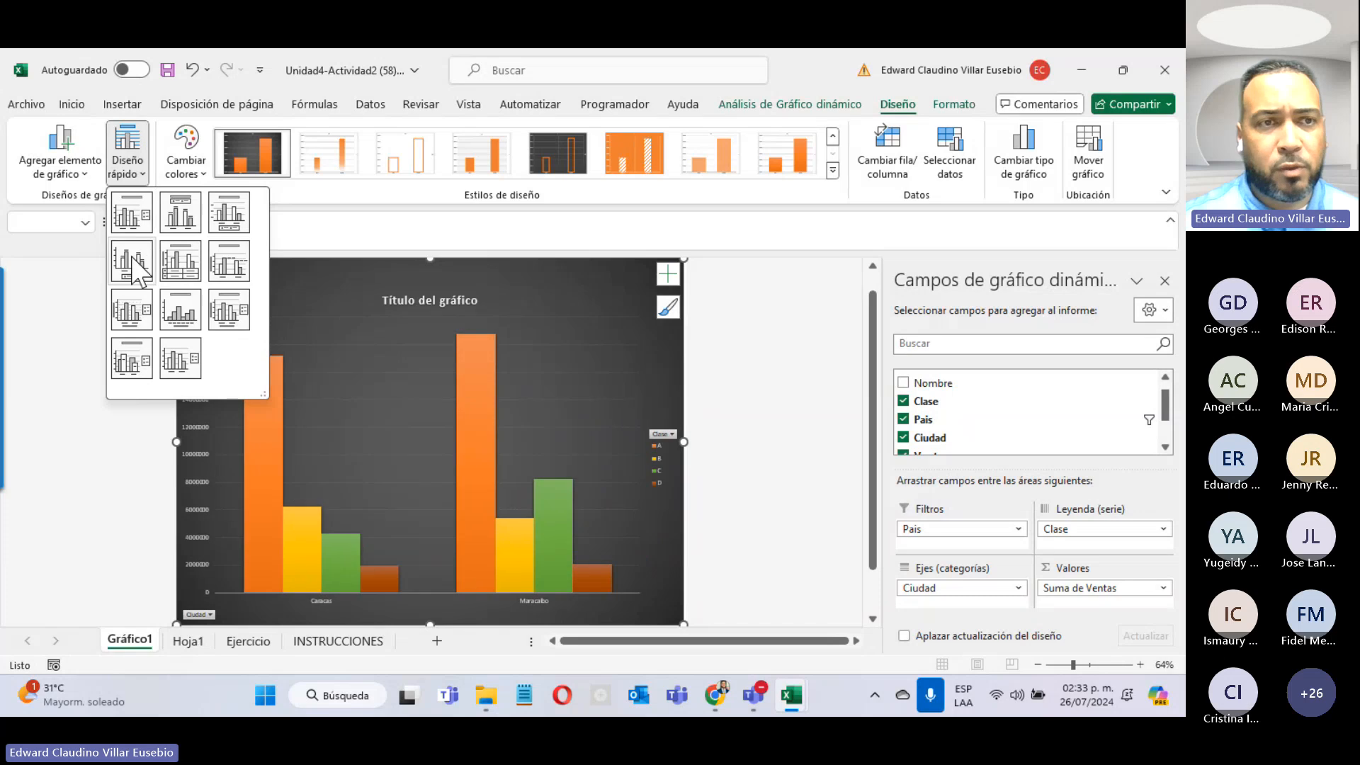
click(186, 269)
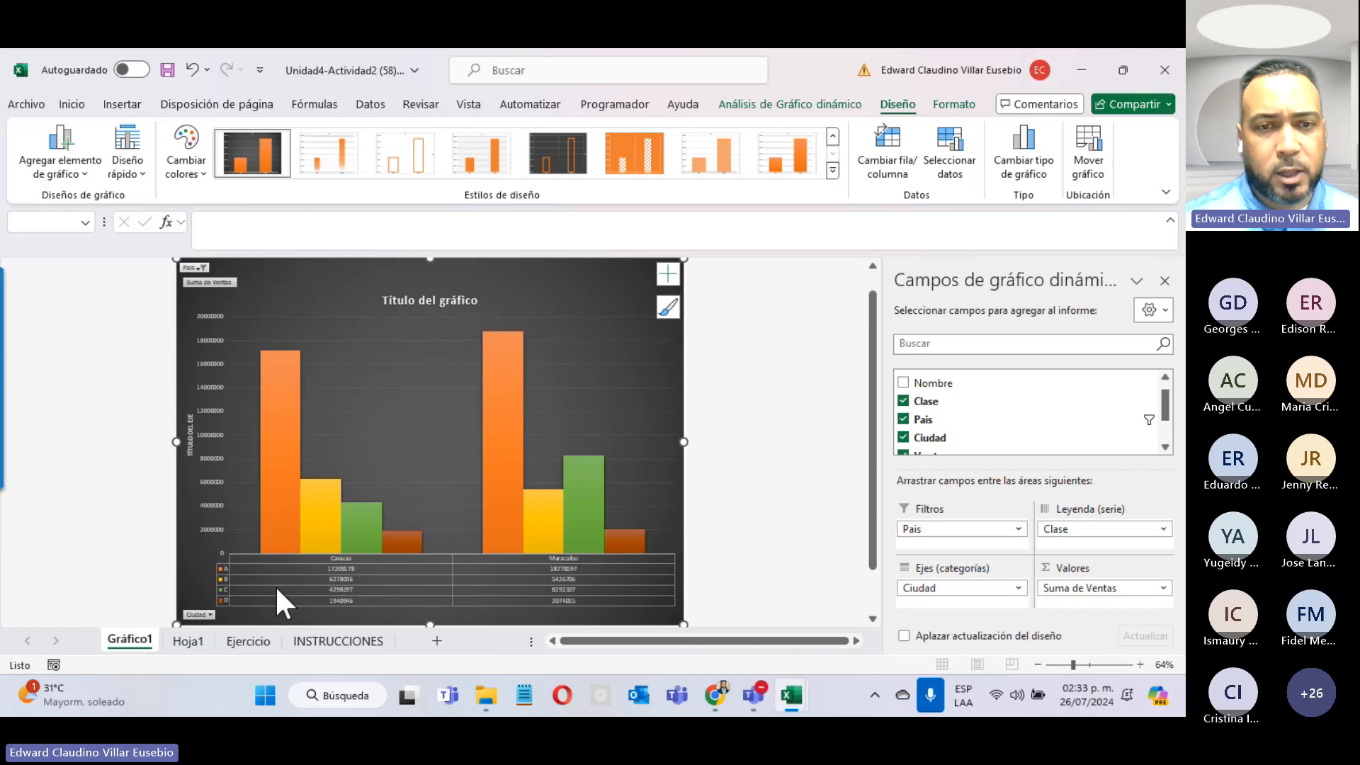
click(128, 167)
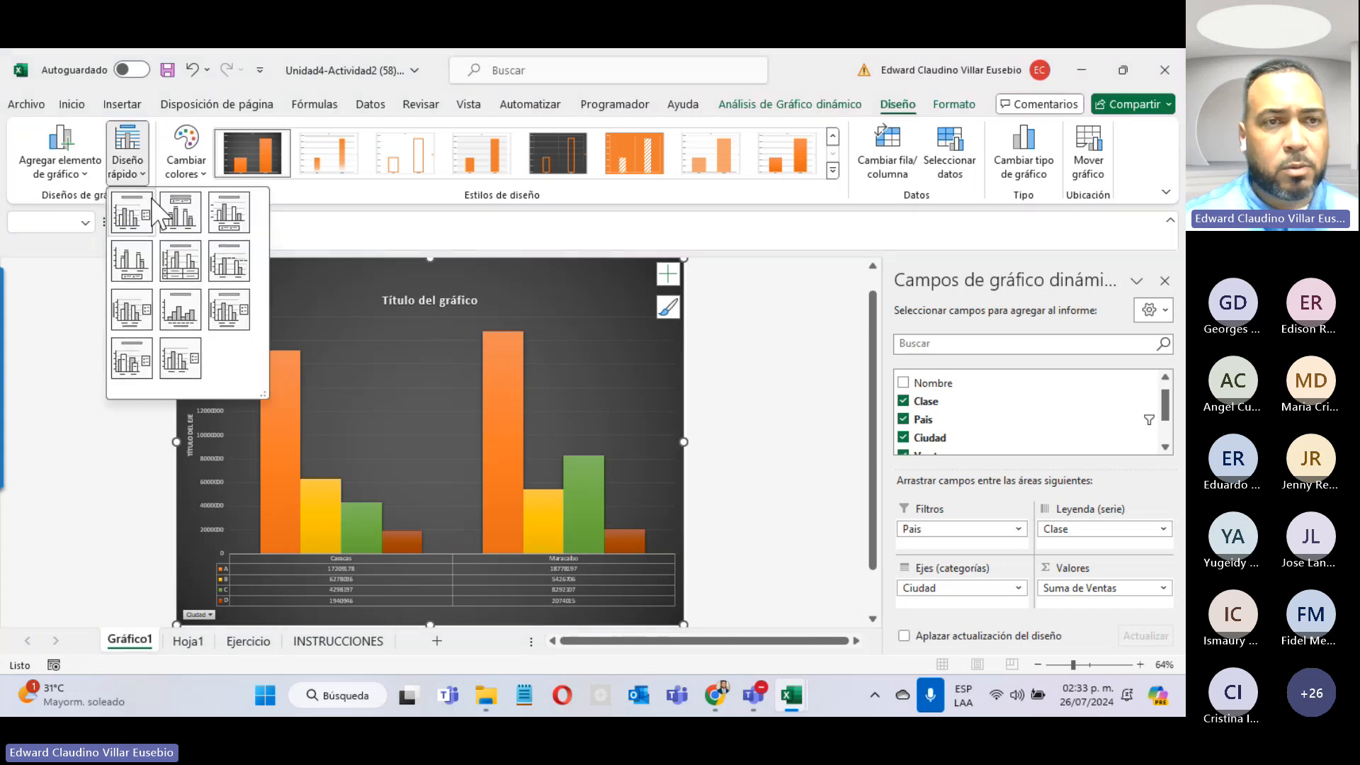
click(179, 203)
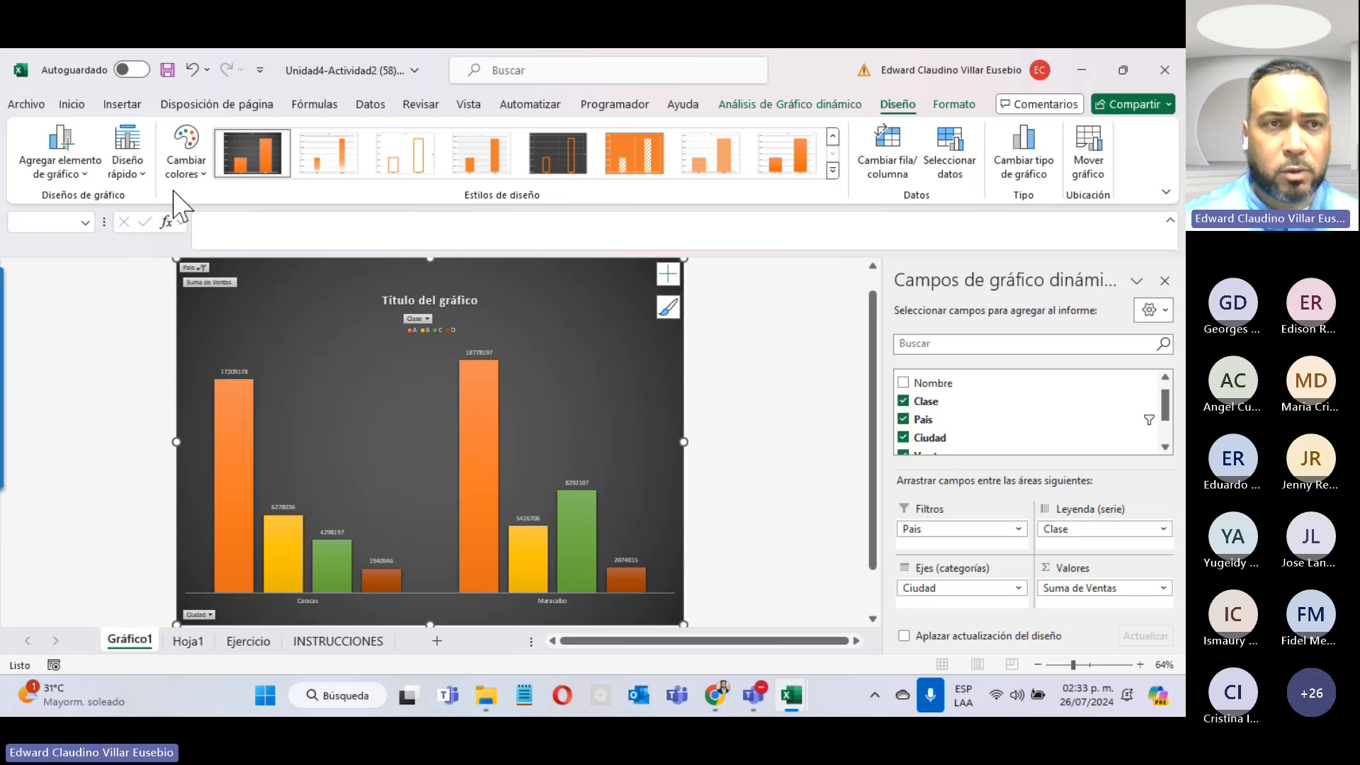
click(334, 641)
Step: Scroll through the six chart-formatting tasks listed on the INSTRUCCIONES sheet
scroll(317, 532, down, 4)
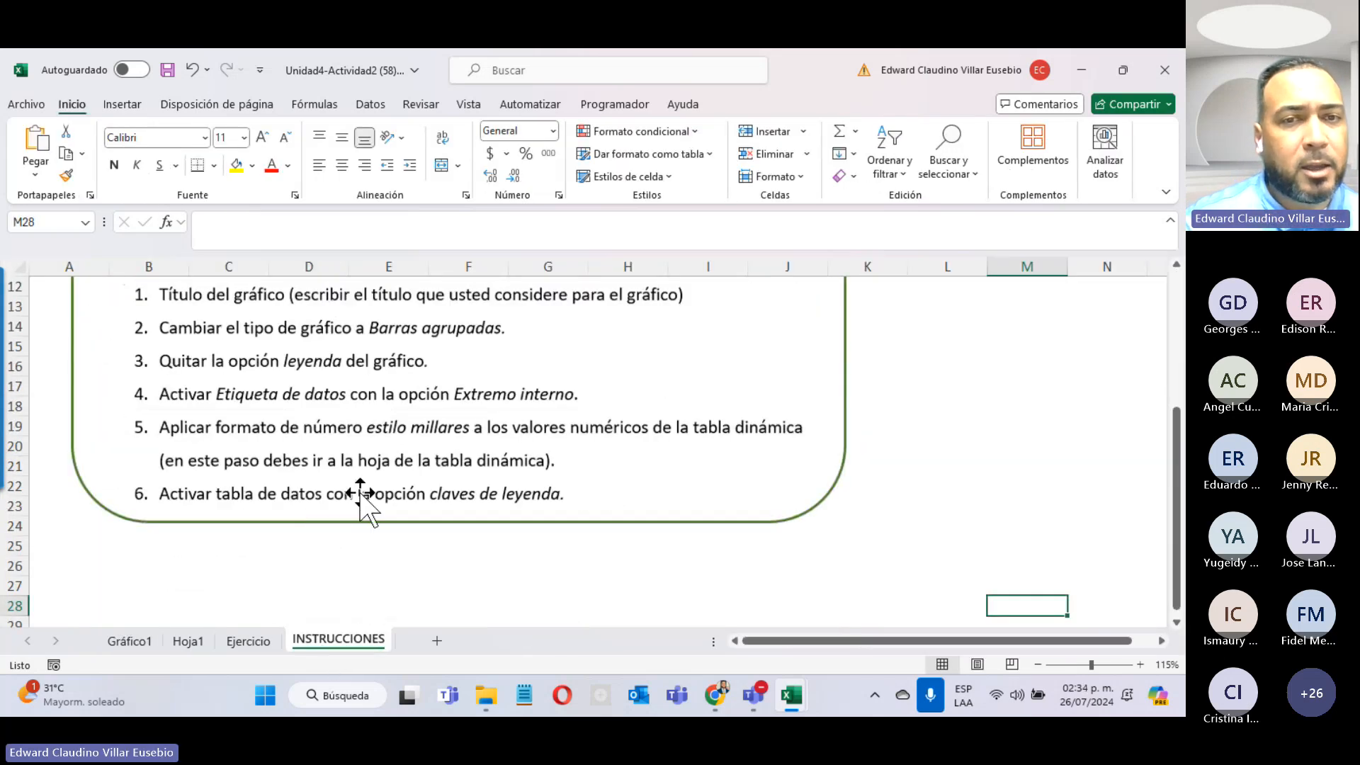
scroll(389, 283, up, 4)
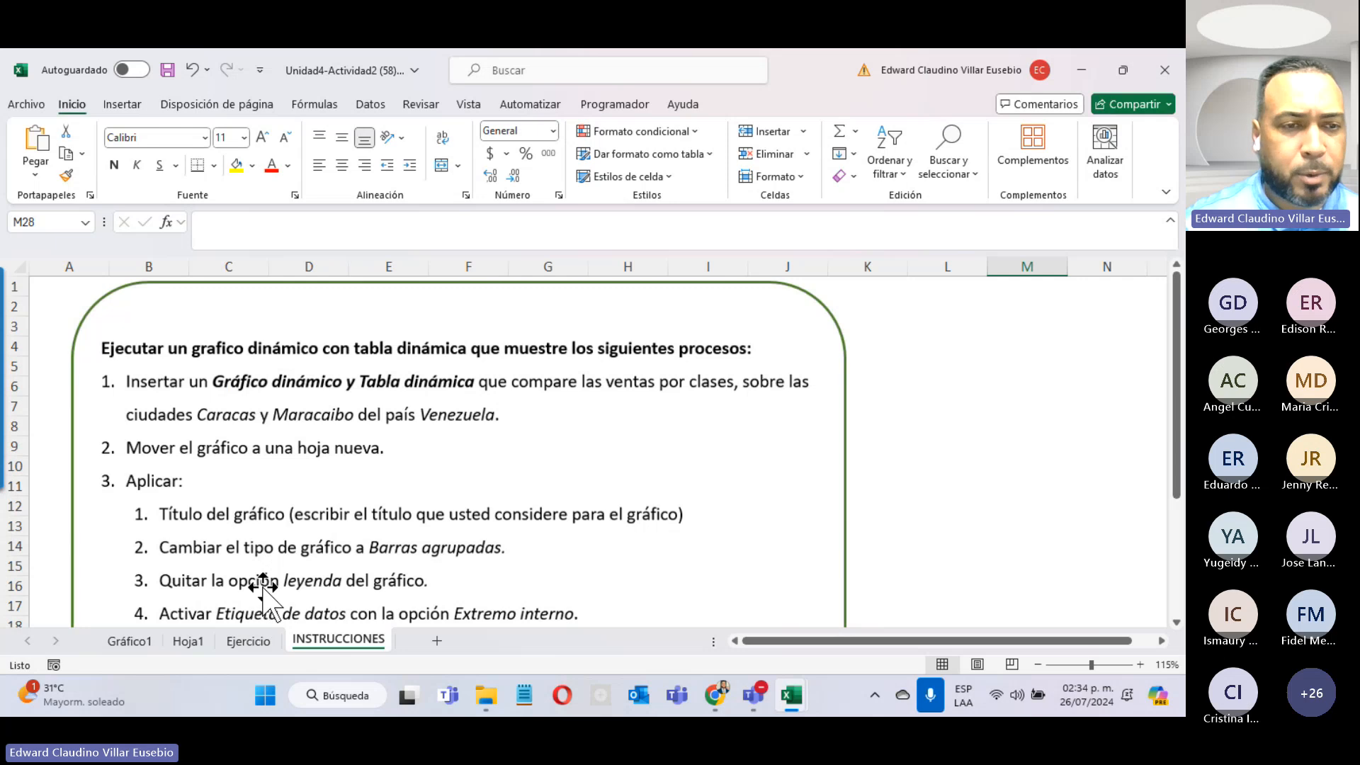
scroll(196, 595, down, 4)
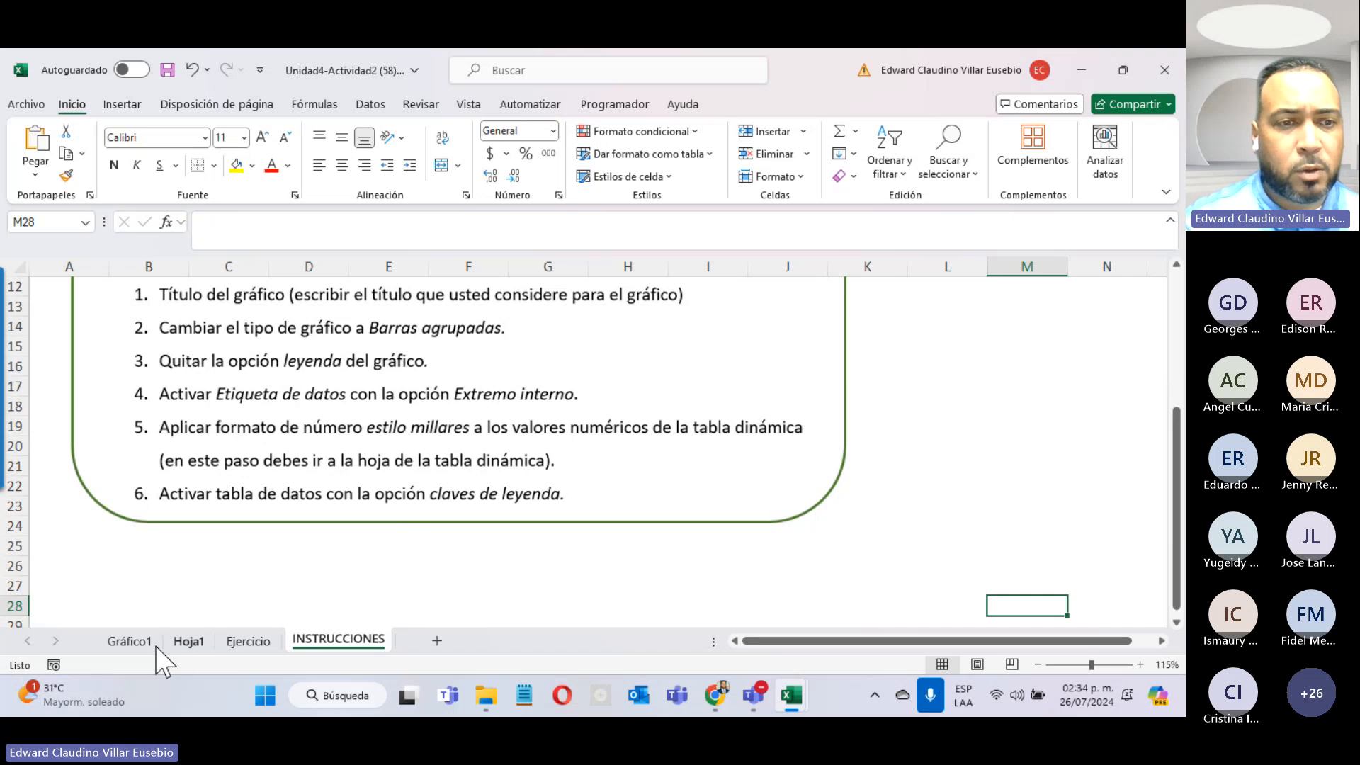
Step: Add axis titles to the Gráfico1 pivot chart
click(130, 641)
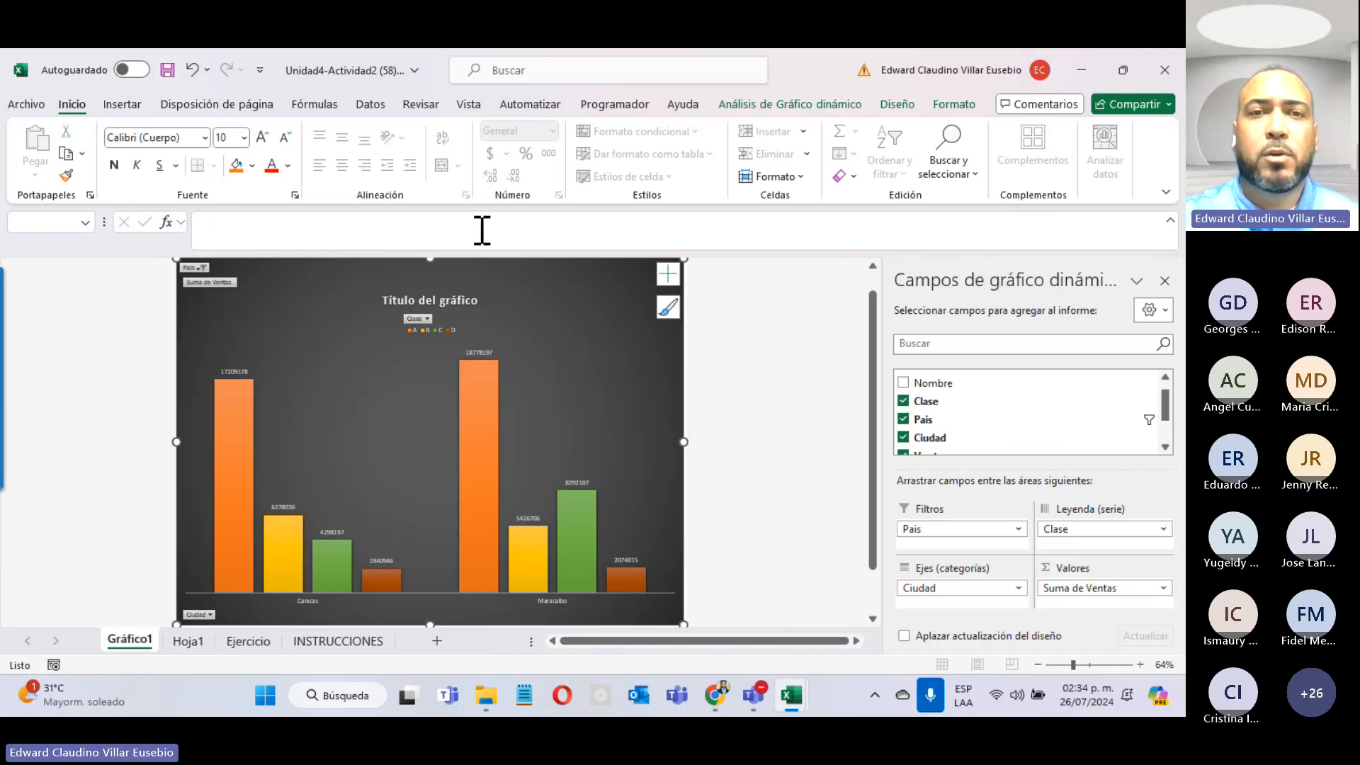
click(666, 276)
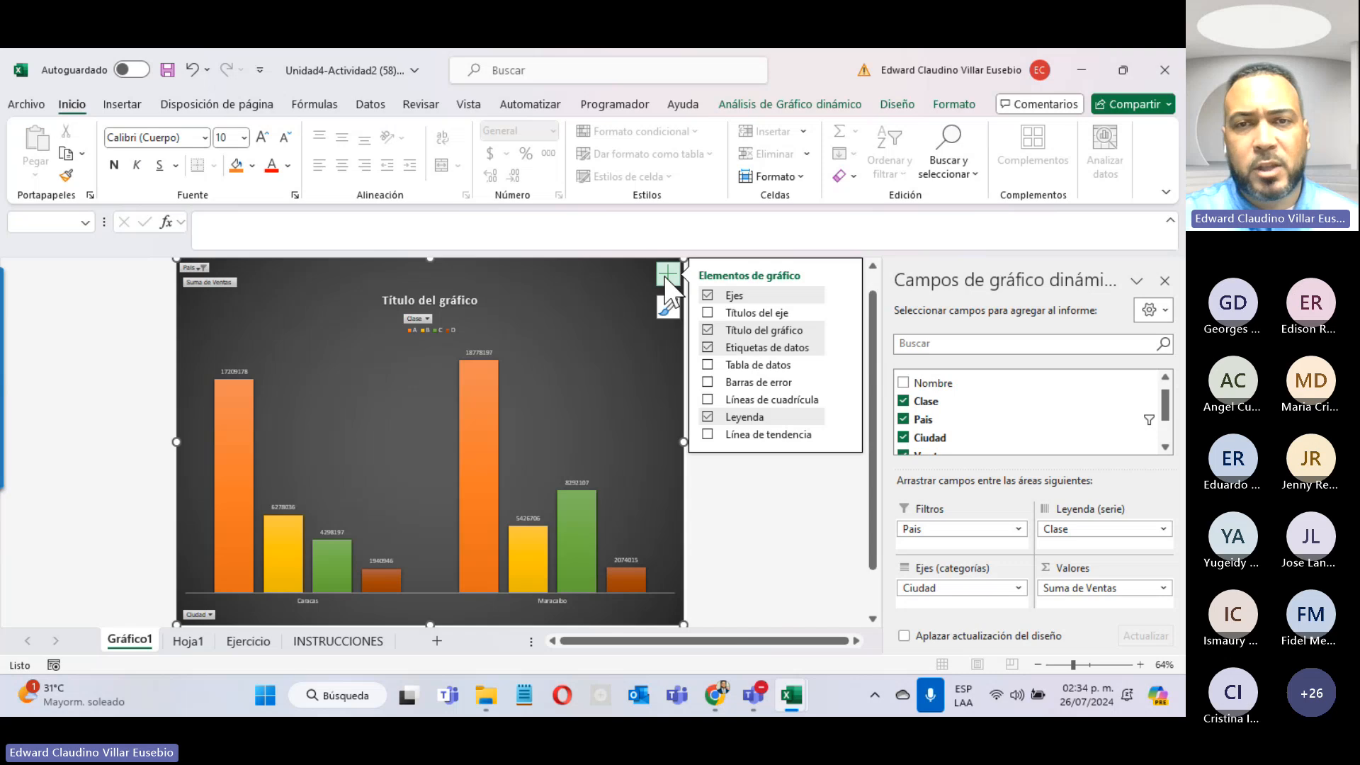
click(708, 313)
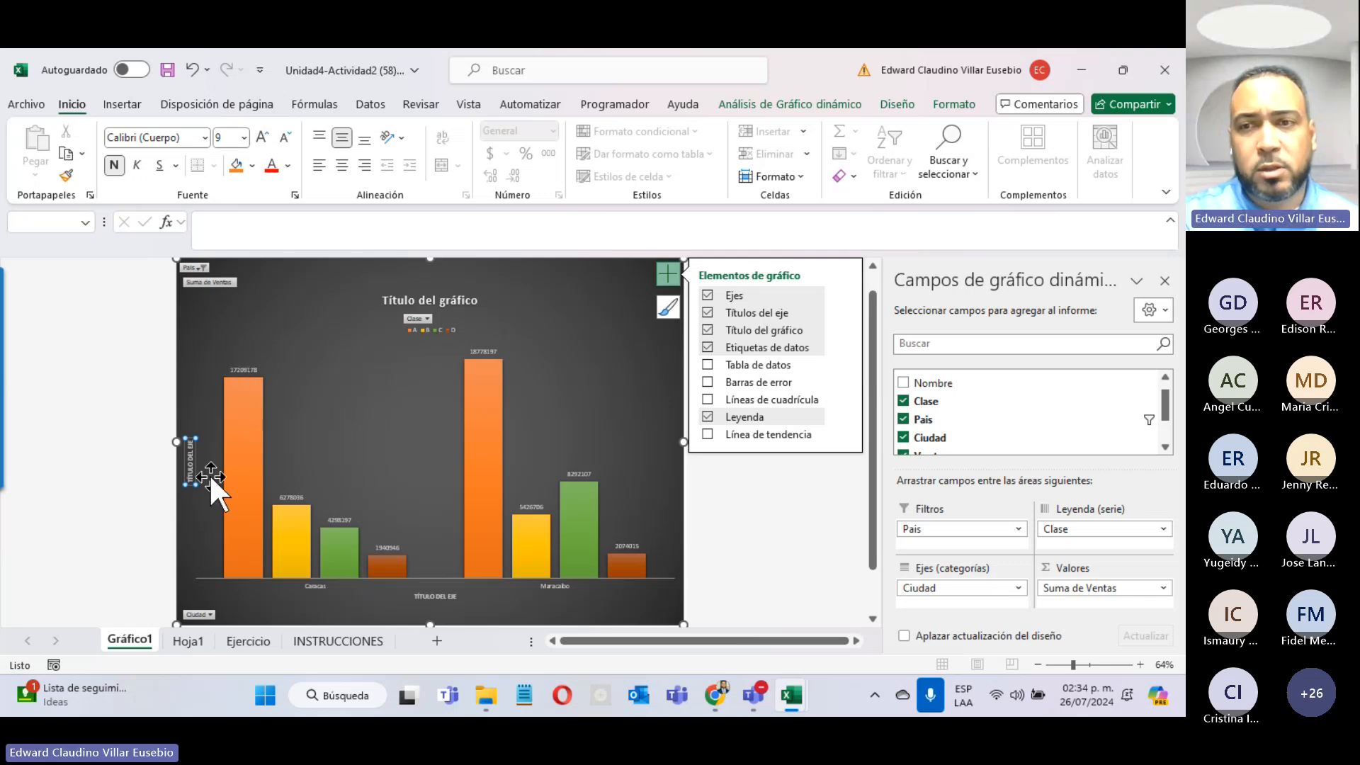
click(1089, 440)
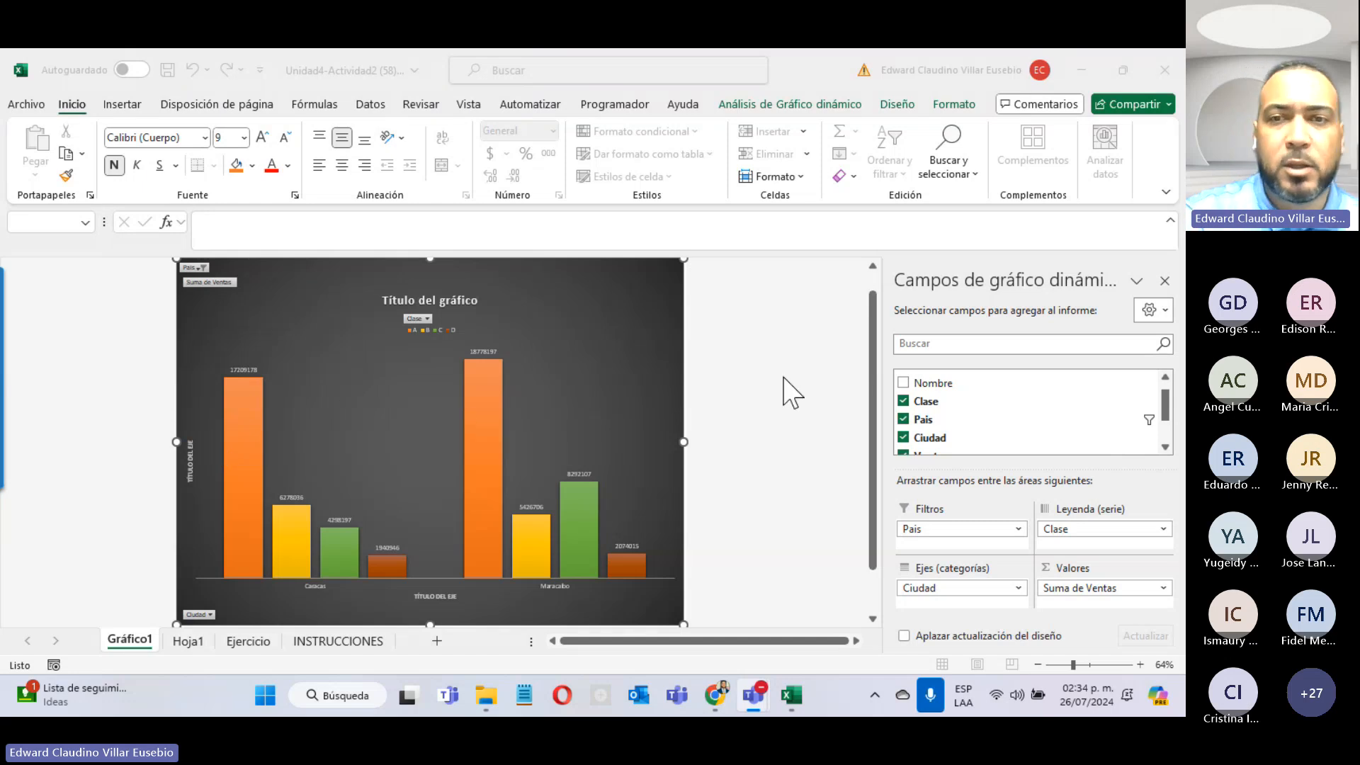
click(580, 365)
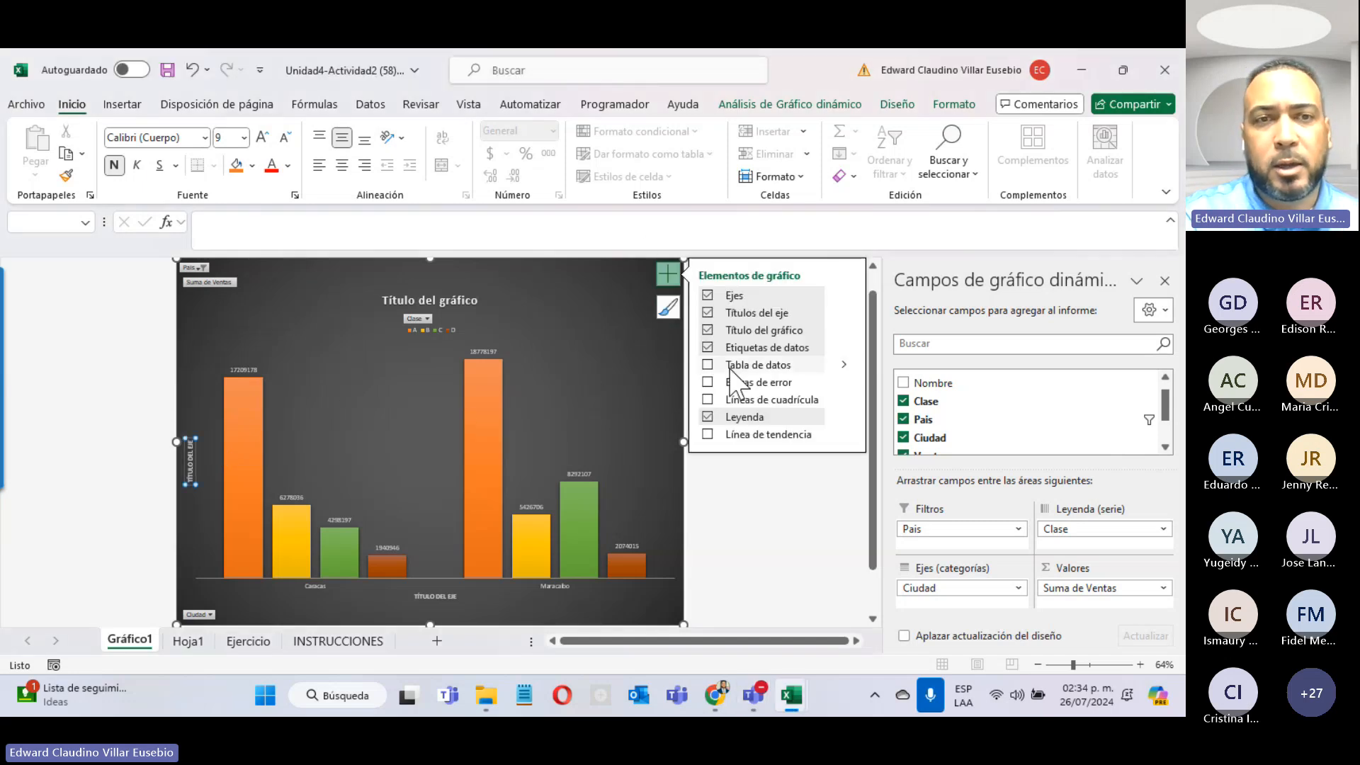
Step: Replace a chart-title word with 'asddadsadsadasdas' and add a data table beneath the bars
click(428, 300)
double_click(428, 301)
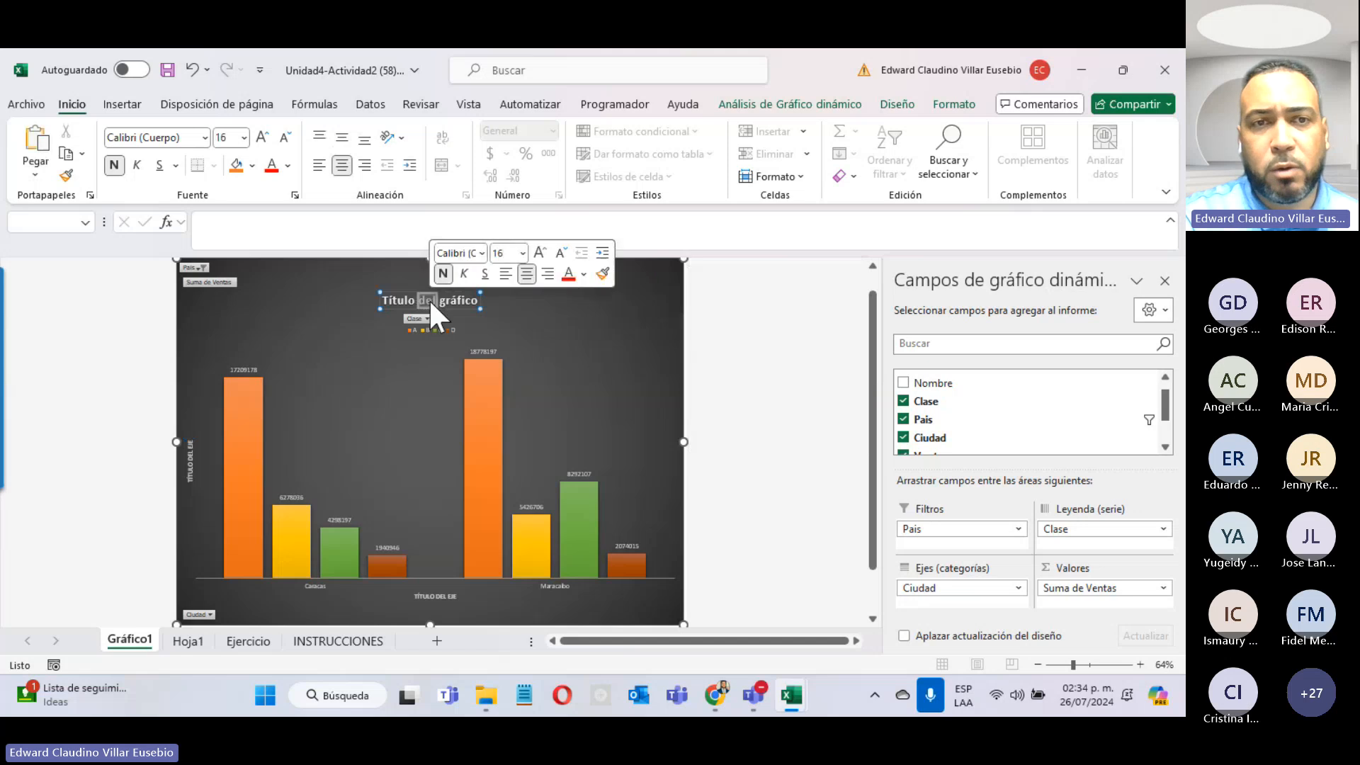
text(asddadsadsadasdas)
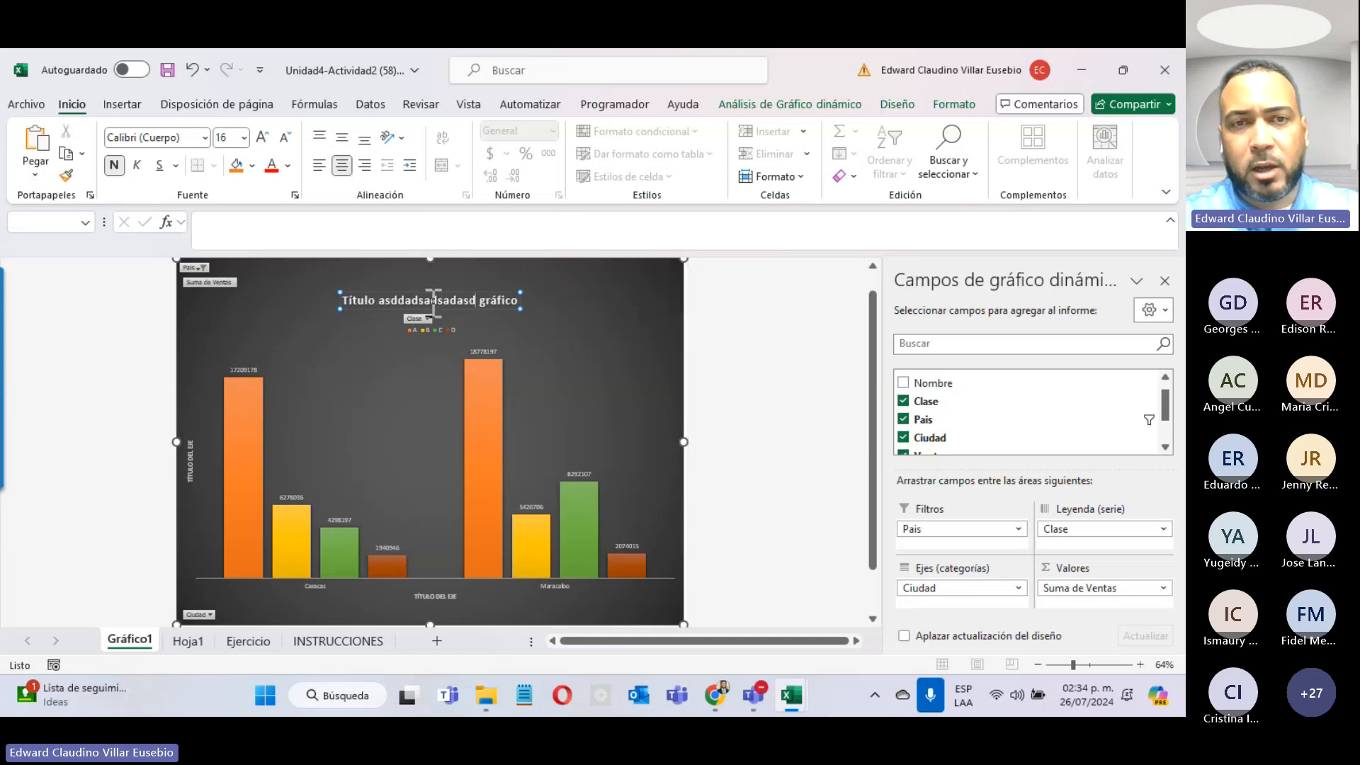
click(531, 352)
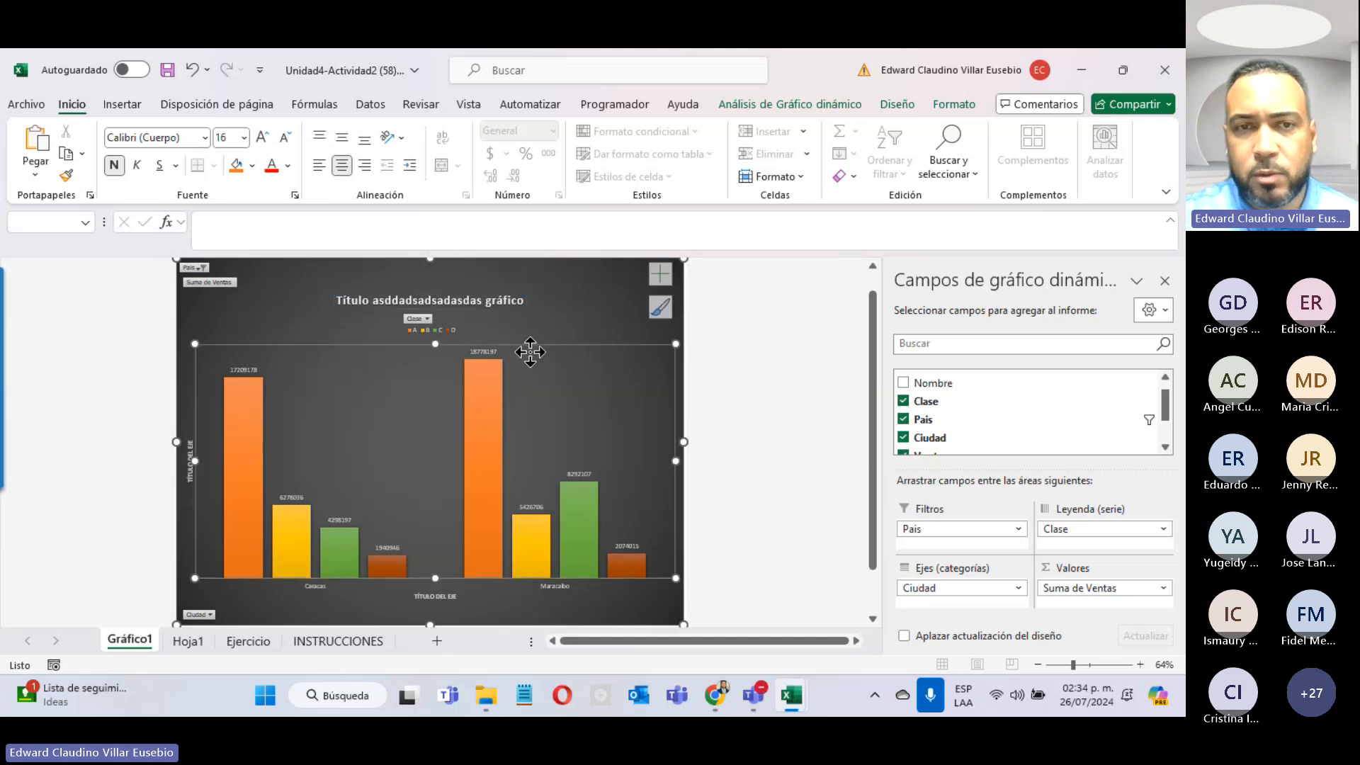
click(670, 275)
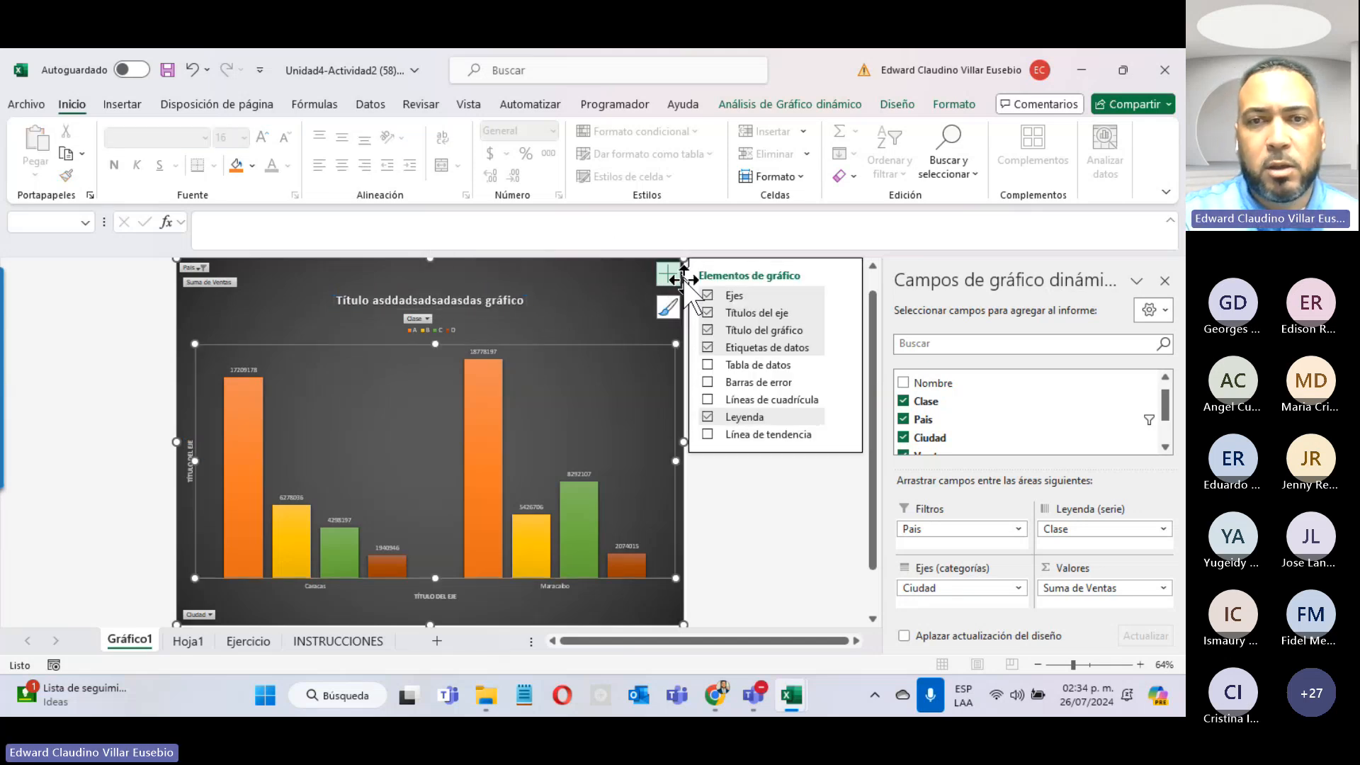
click(709, 365)
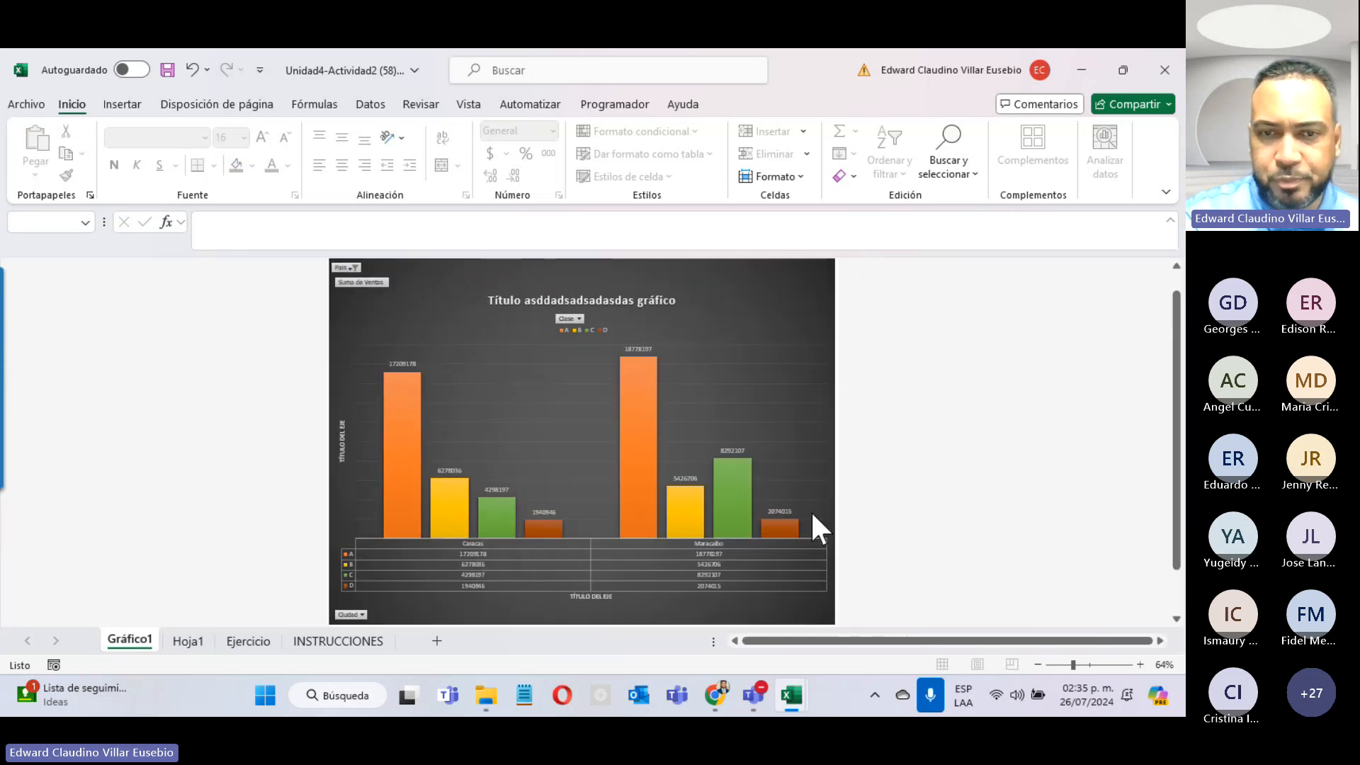
Step: Deselect the chart and review the task list on the INSTRUCCIONES sheet
click(813, 516)
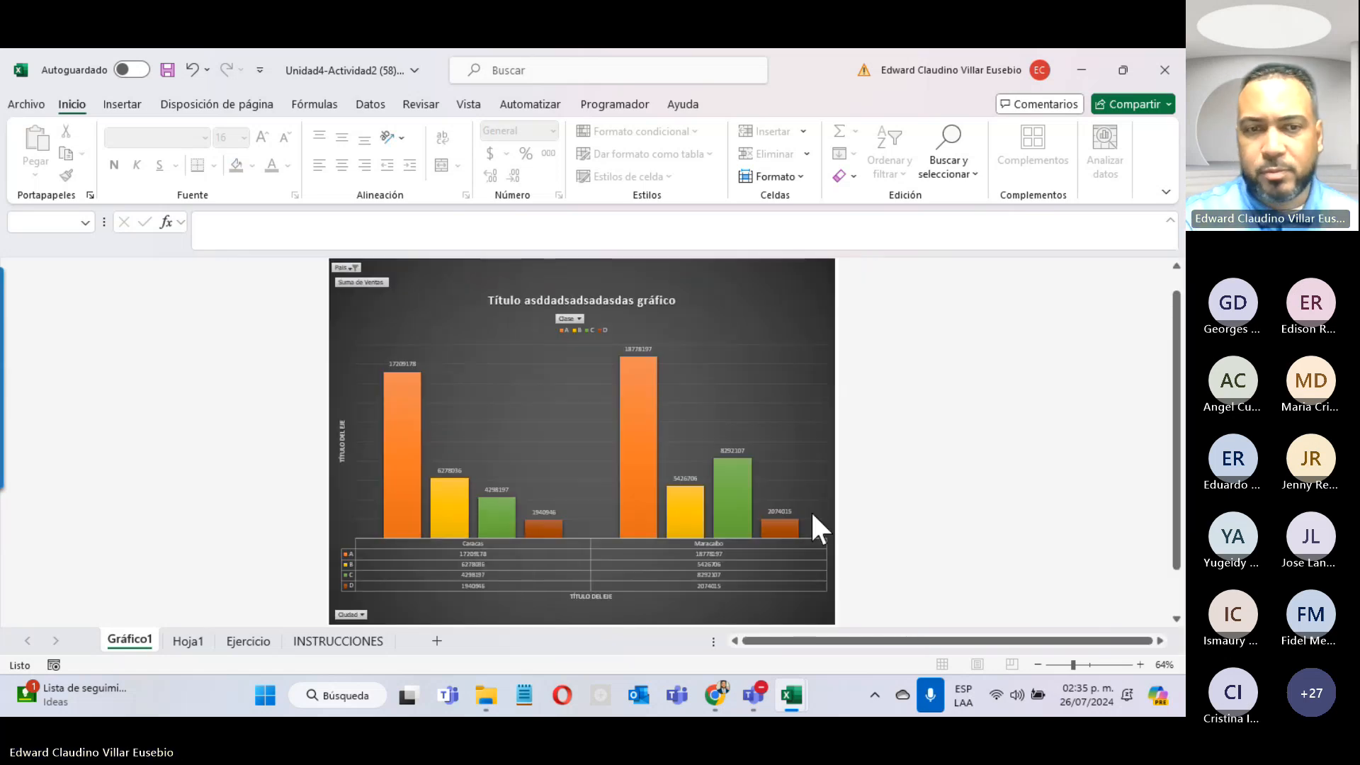
click(354, 642)
scroll(340, 496, up, 4)
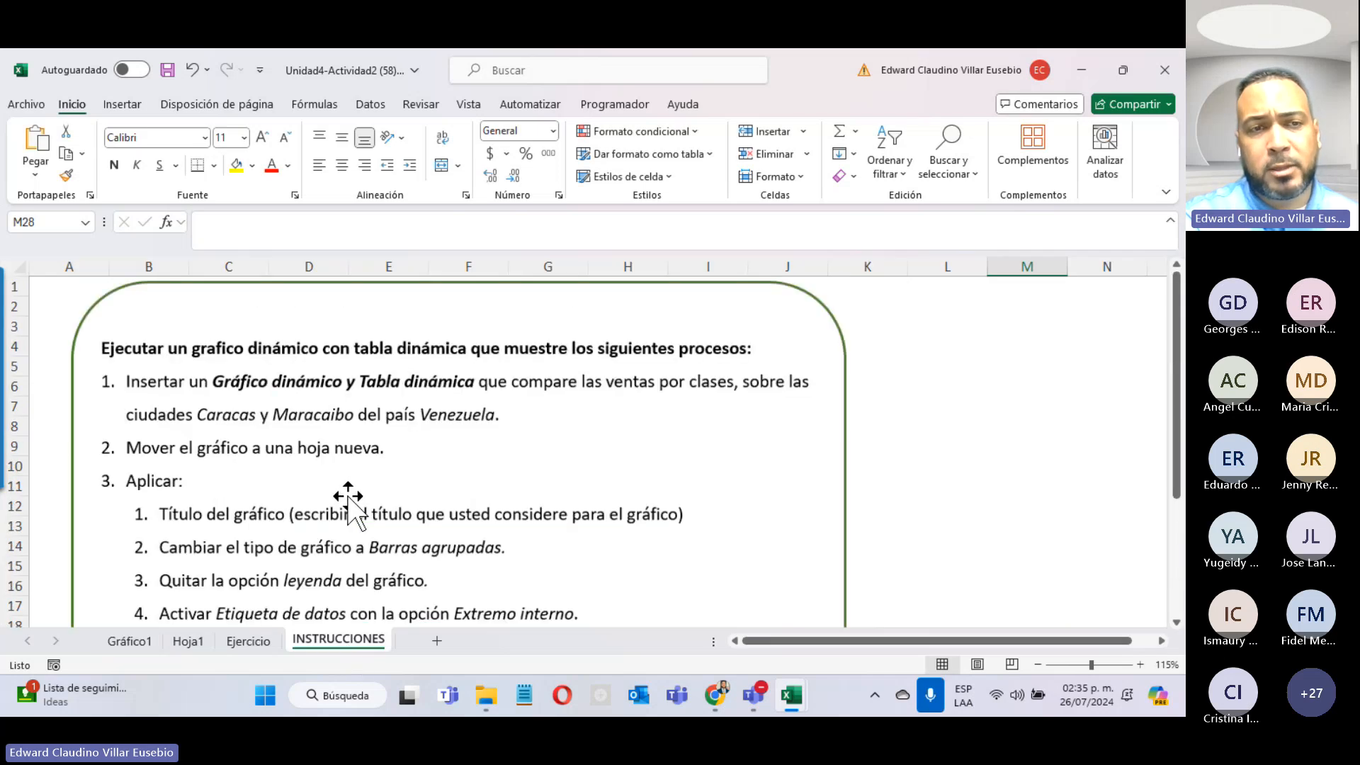
scroll(348, 496, down, 8)
Step: Check the pivot table on Hoja1, then minimise the Excel window
click(132, 642)
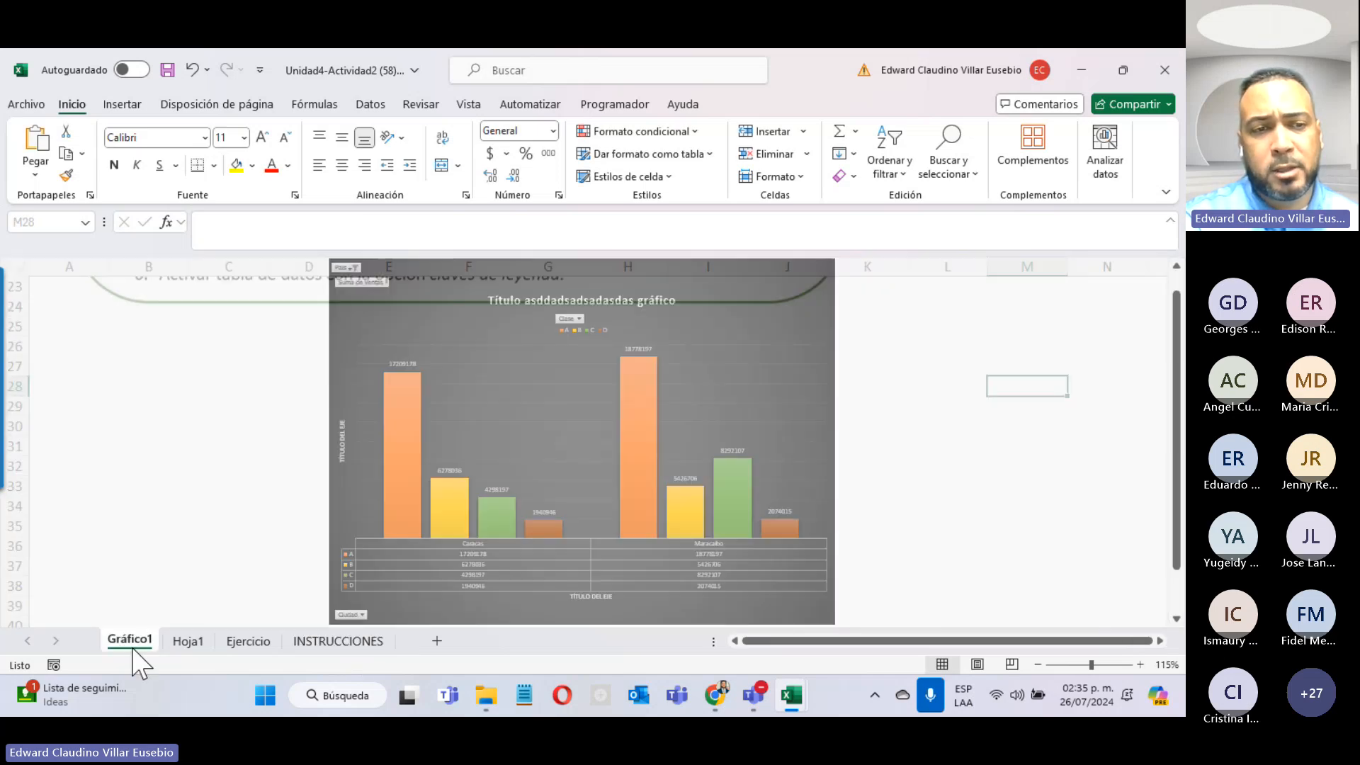
click(193, 642)
click(132, 642)
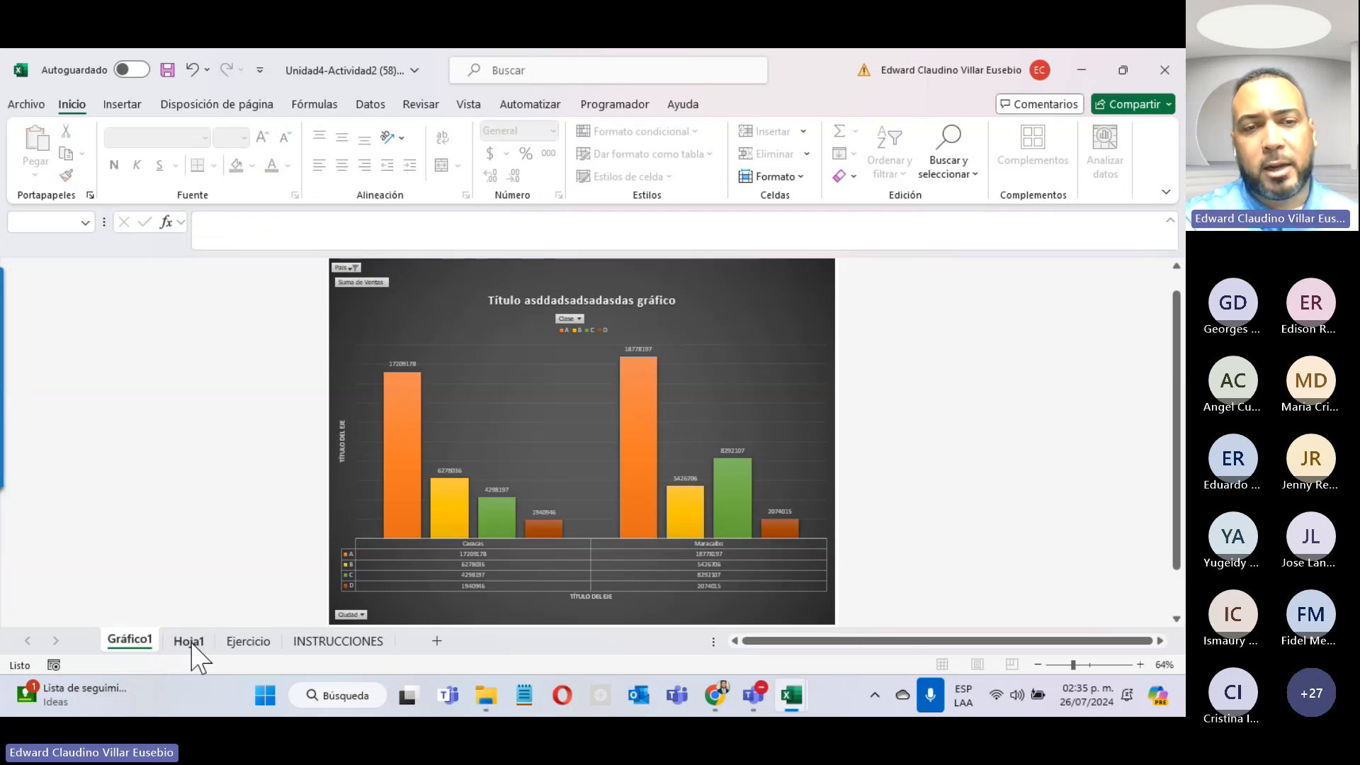
click(190, 642)
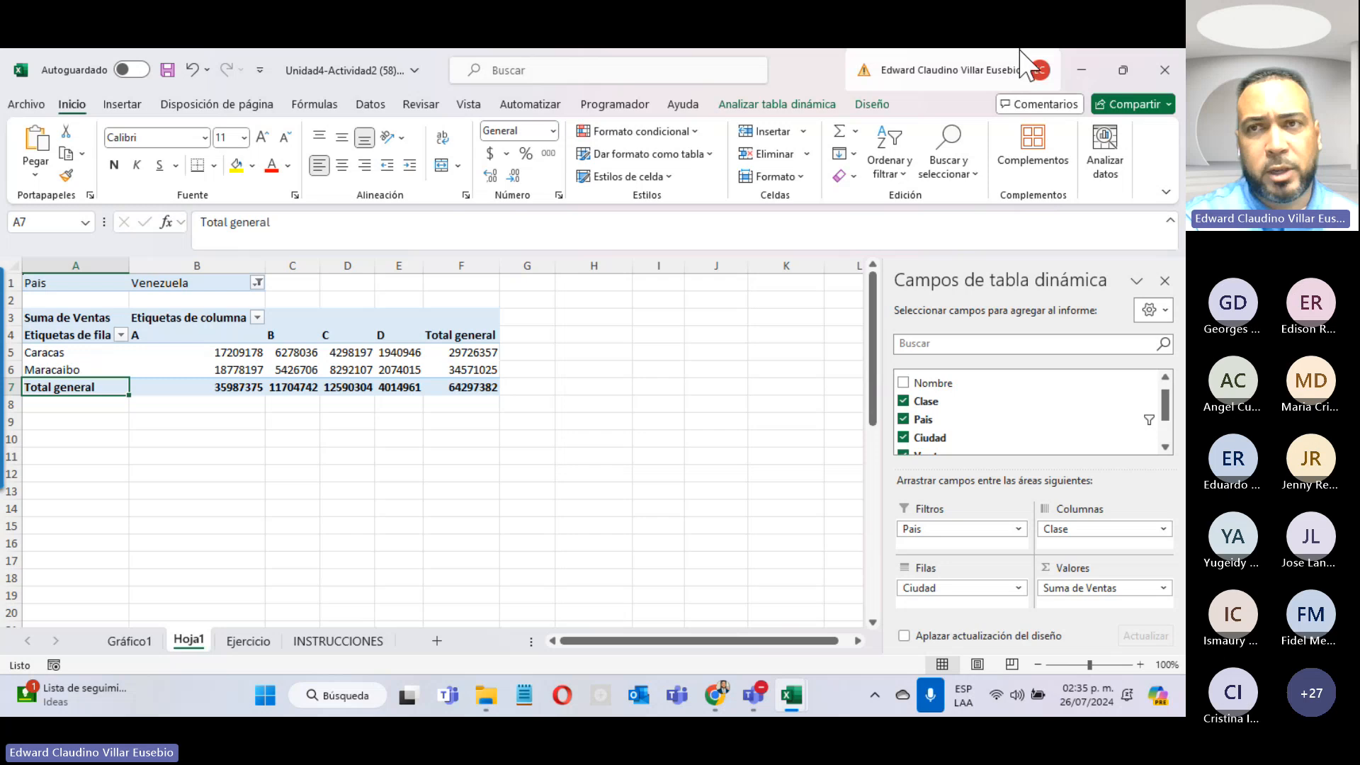
click(1082, 69)
Step: Scroll the 'Curso: Microsoft Excel Intermedio' page down toward the ENLACE section, then bring Teams forward
click(367, 54)
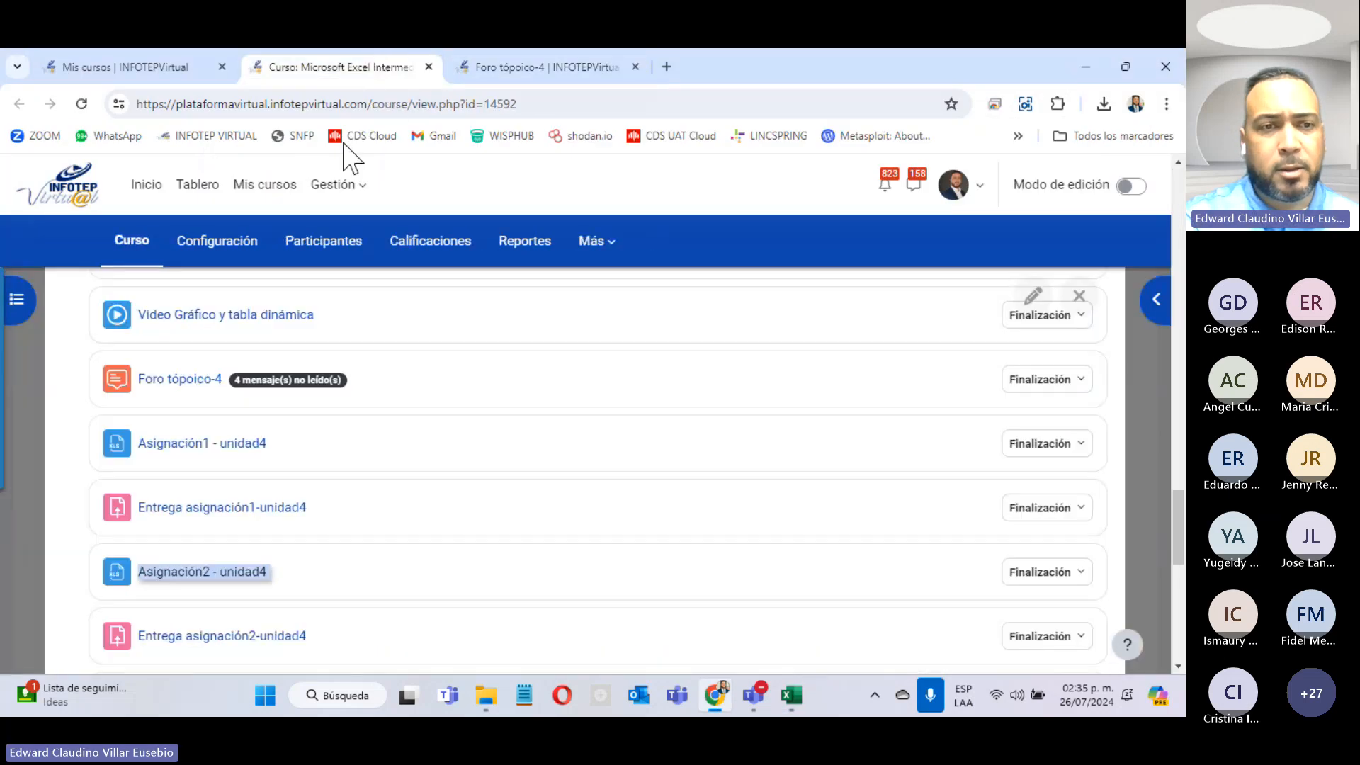
scroll(304, 510, down, 3)
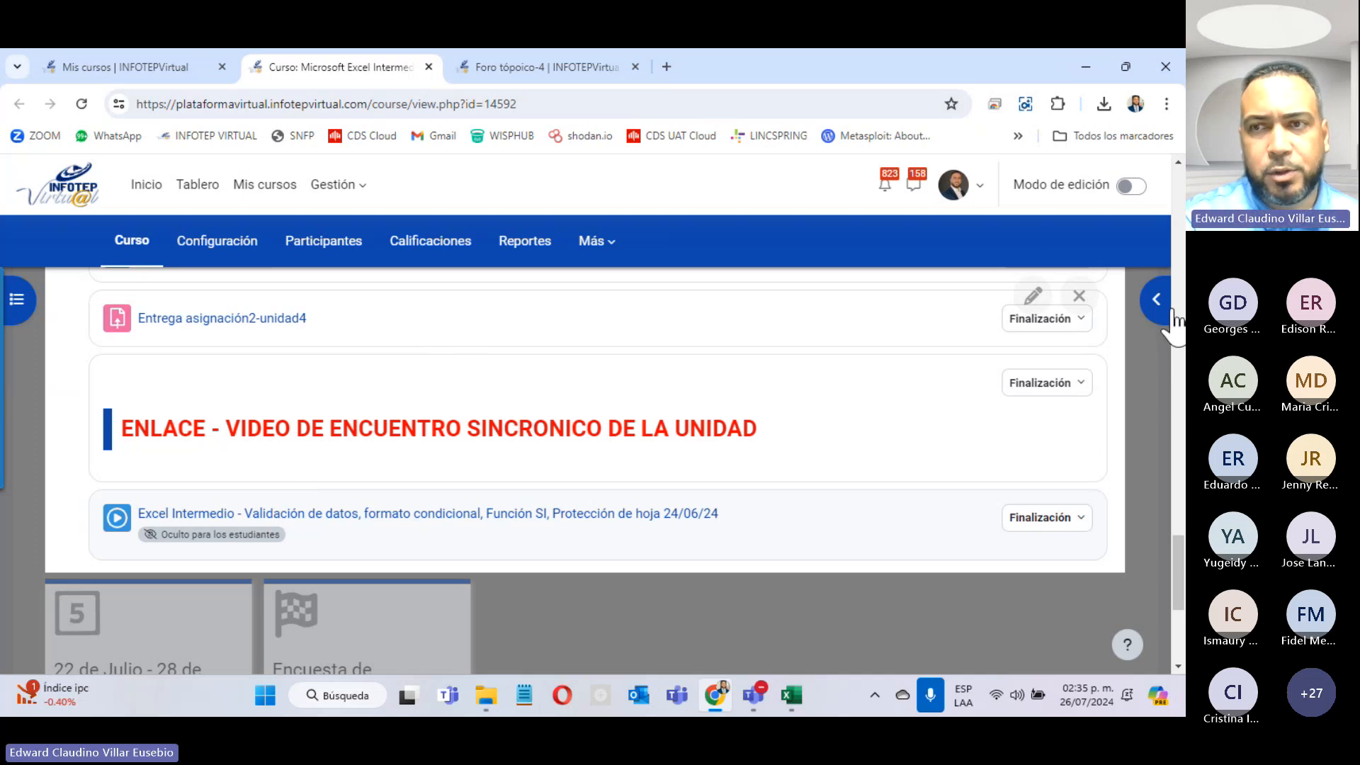
key(alt+Tab)
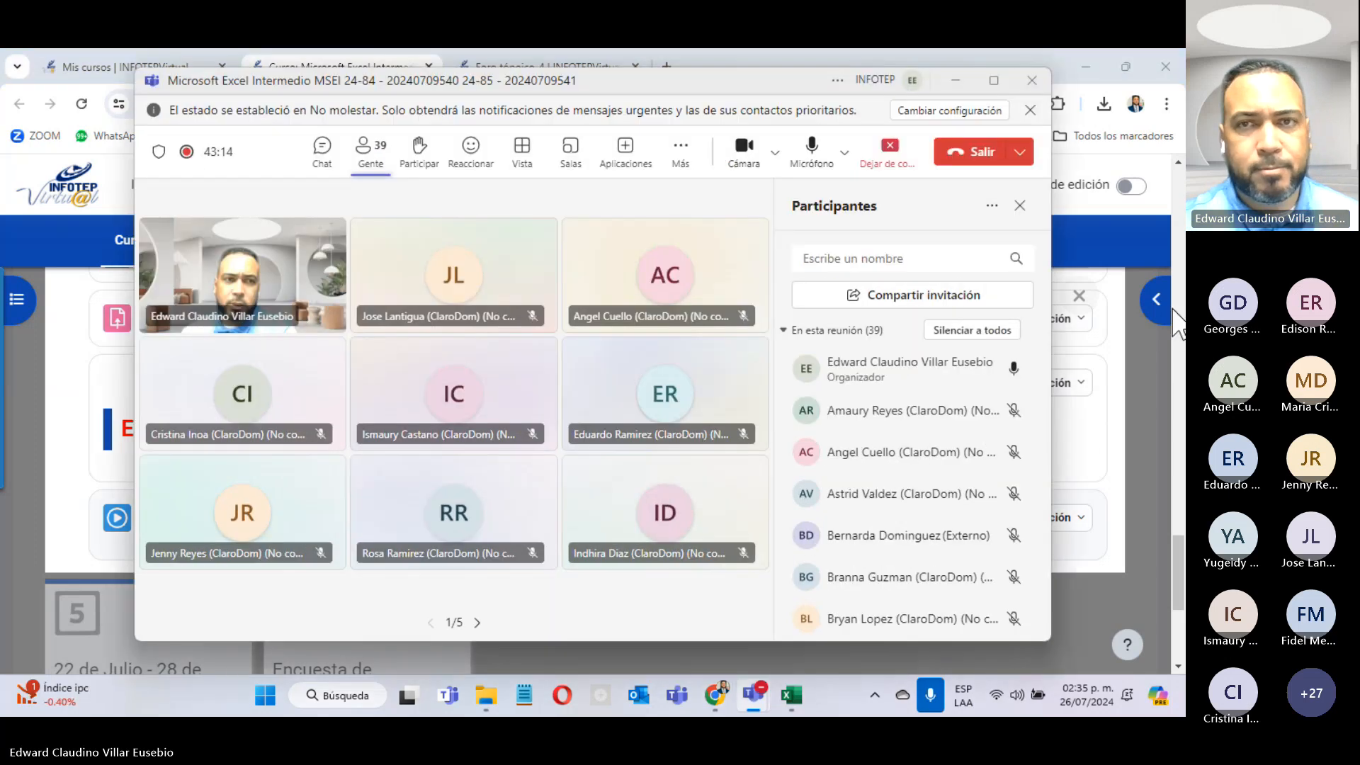
Step: Mute and unmute the microphone in Teams, then minimise the meeting window
click(815, 169)
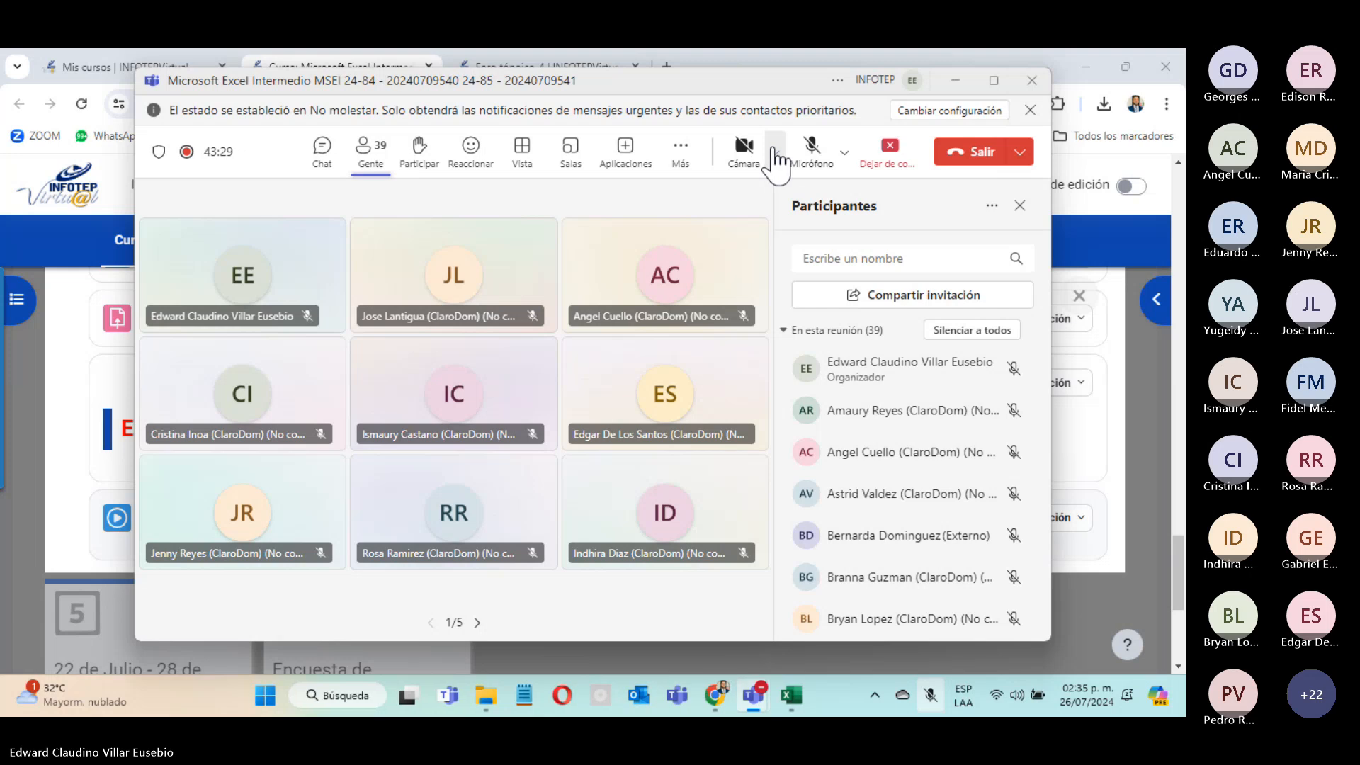
click(805, 142)
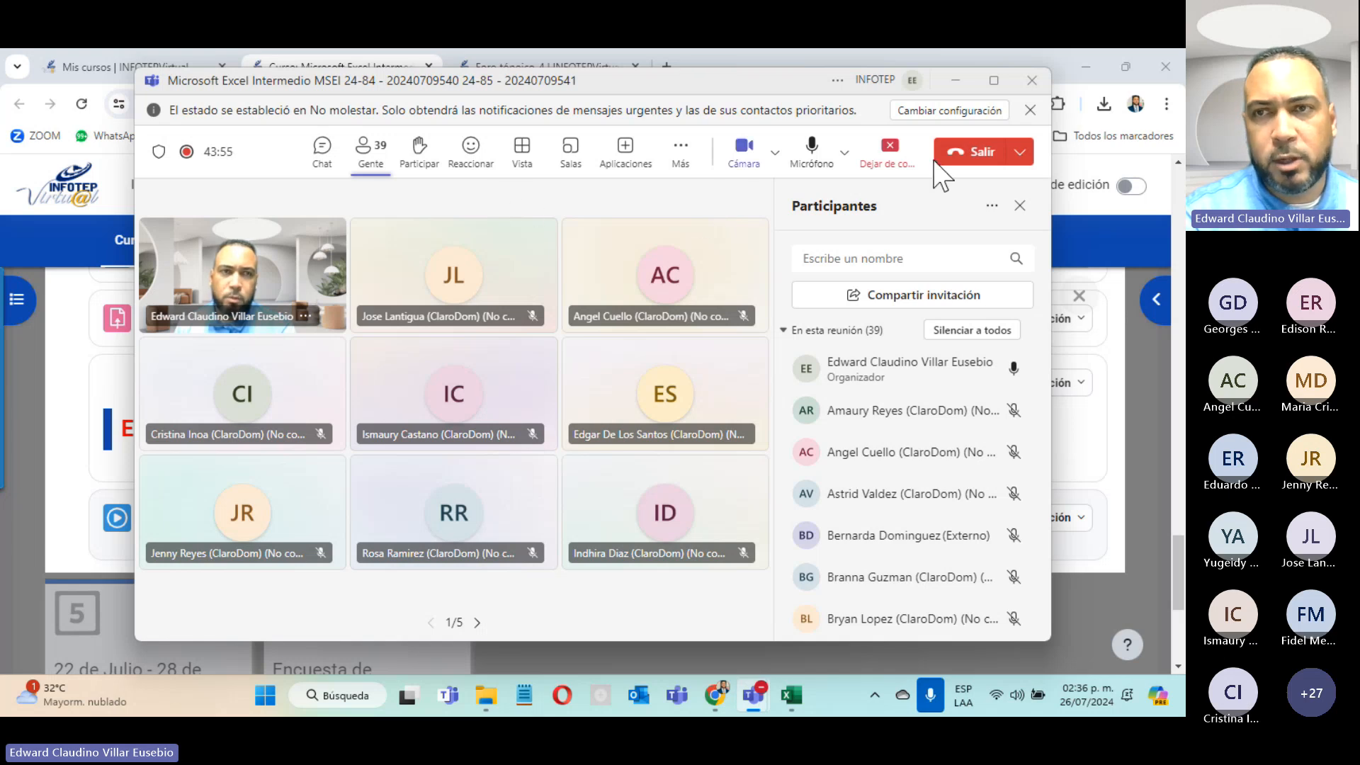
click(956, 81)
scroll(561, 613, up, 4)
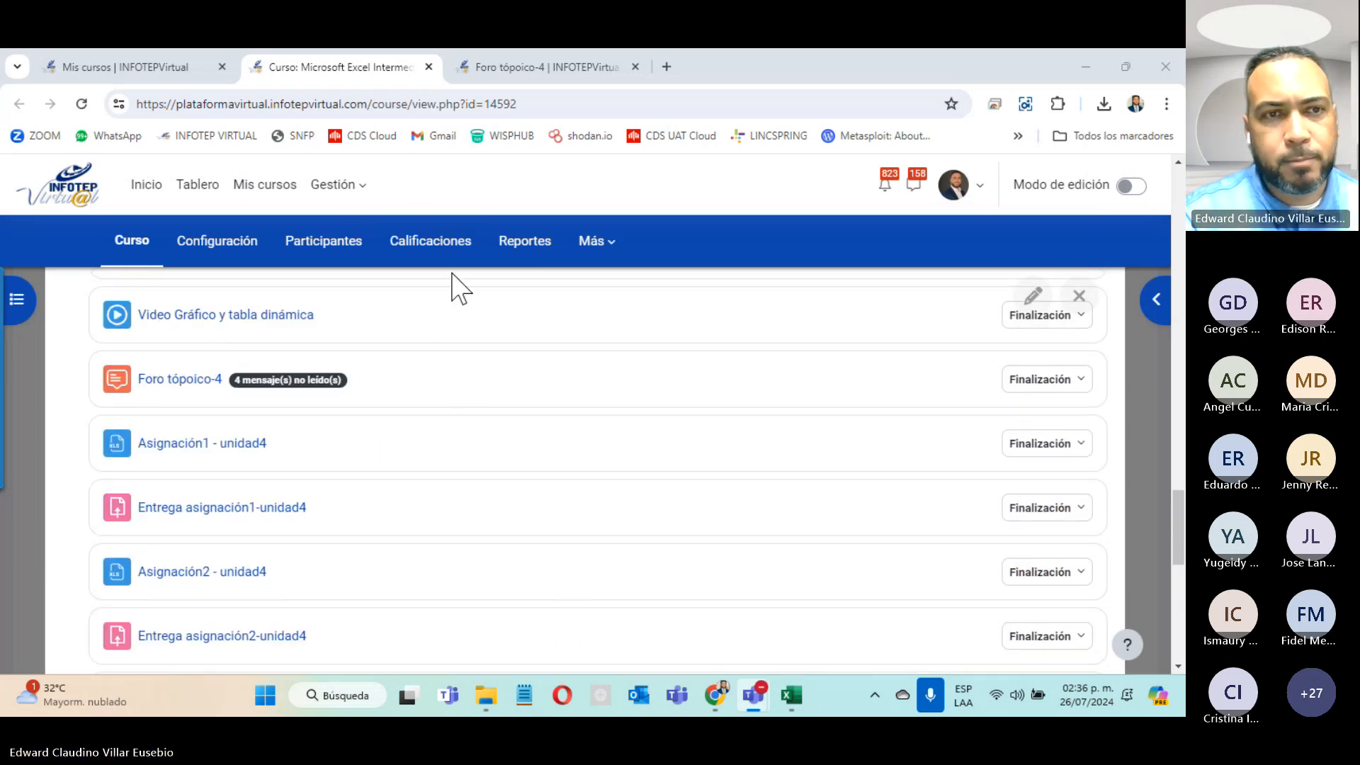
Step: Jump to the 22 de Julio section and open INSTRUCCIÓN UNIDAD 5 in a new tab
scroll(388, 436, down, 4)
scroll(391, 438, down, 5)
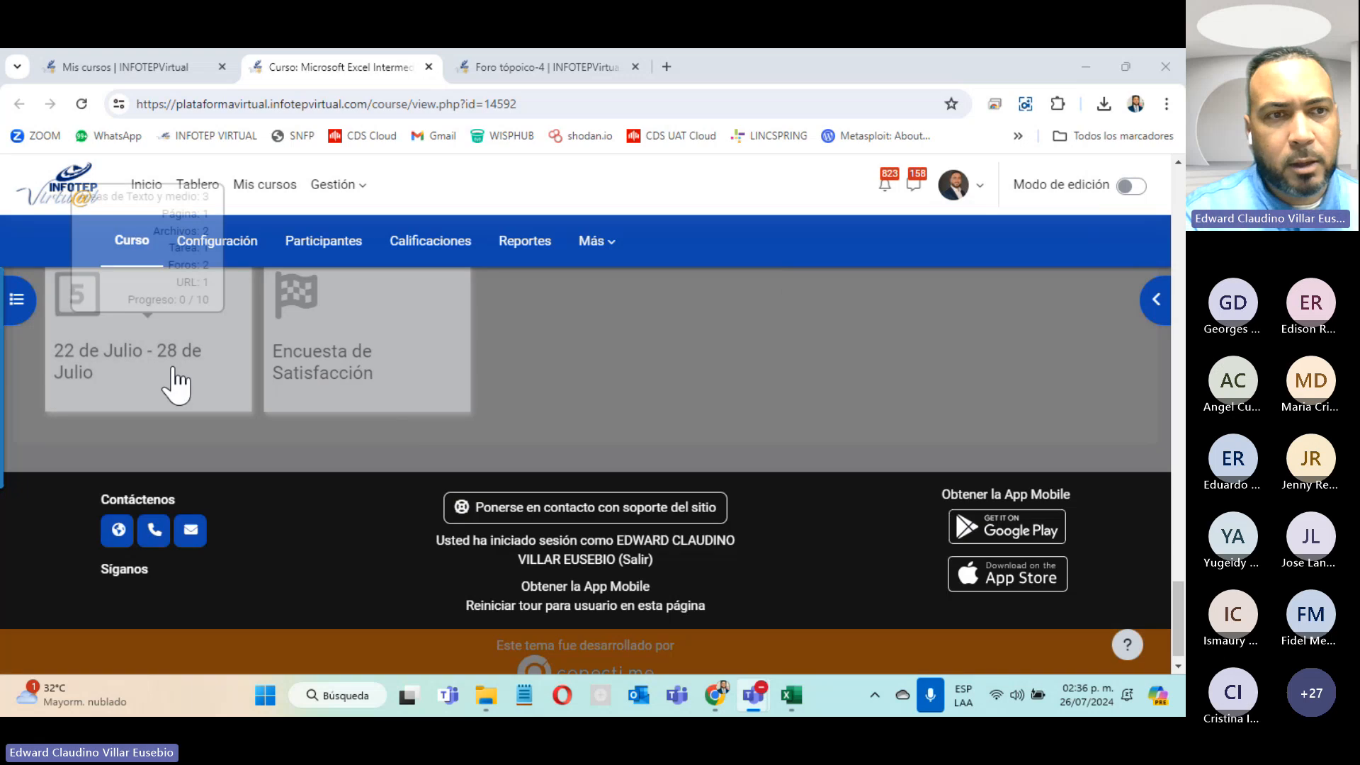
click(167, 373)
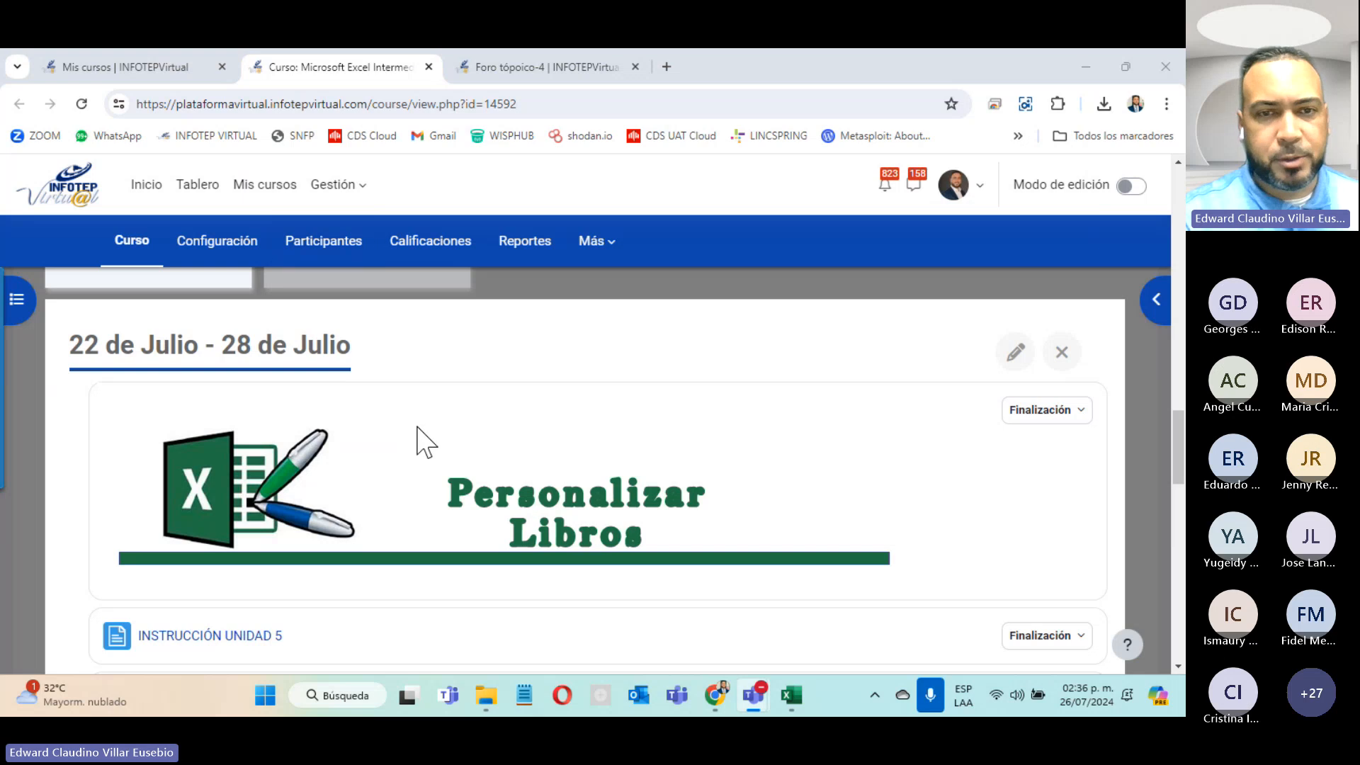
scroll(418, 425, down, 4)
scroll(419, 425, up, 4)
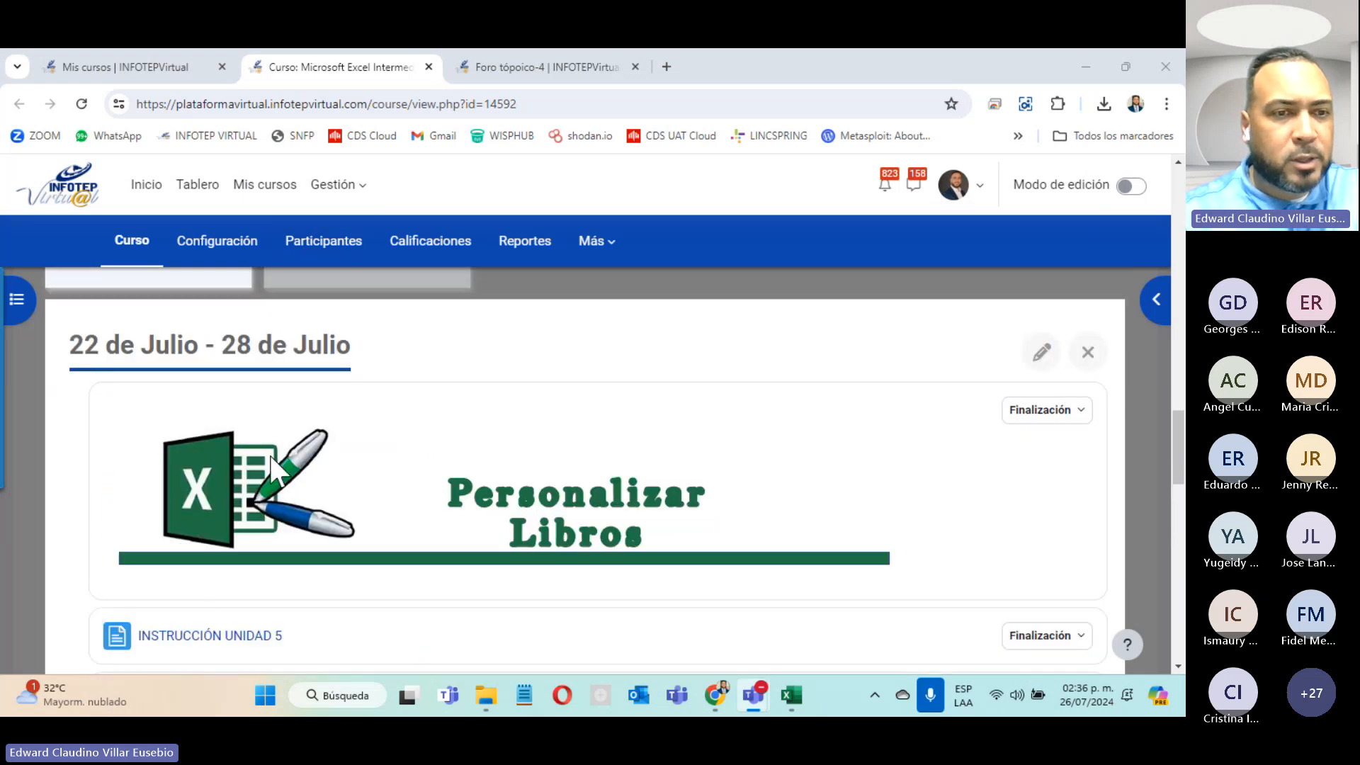
right_click(183, 633)
click(319, 459)
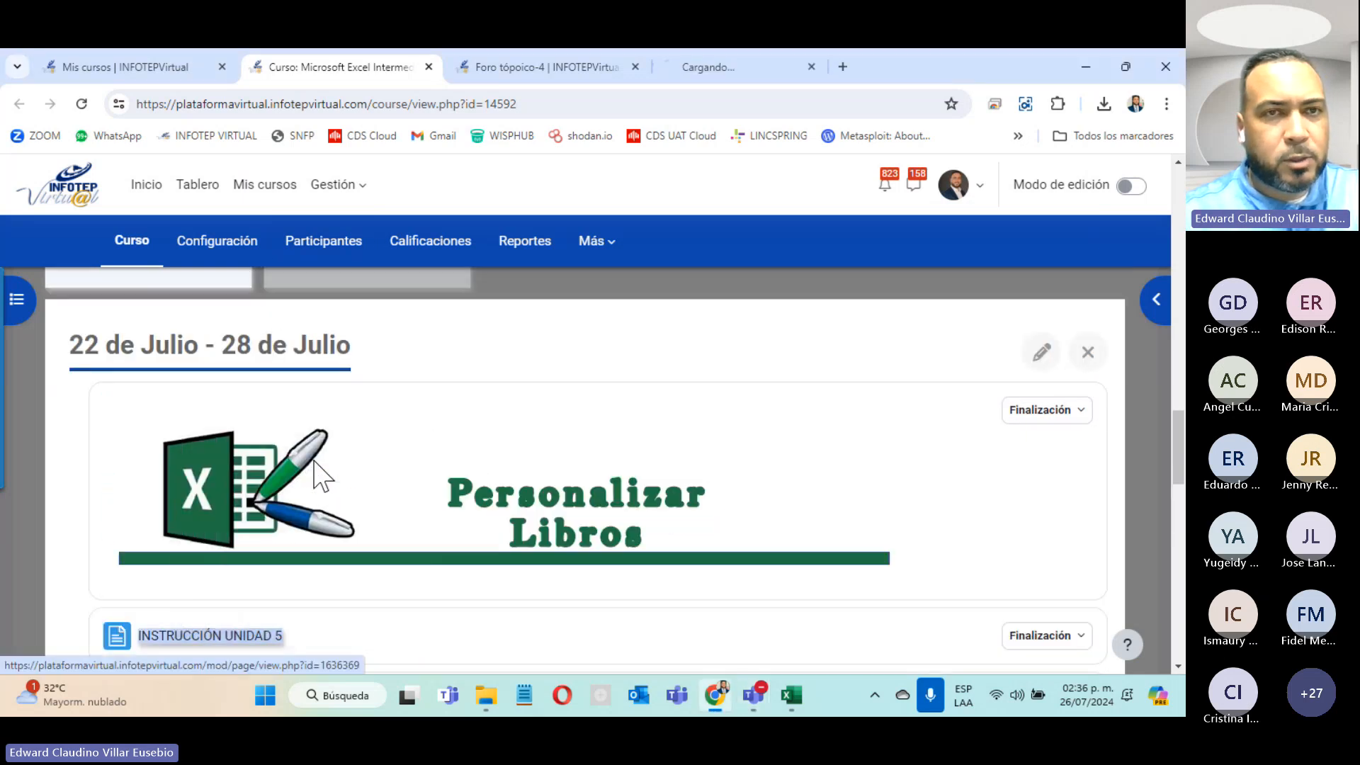
Step: Open Manual unidad 5 in a new tab and download the Ejercicio unidad 5 workbook
scroll(188, 397, down, 4)
right_click(186, 386)
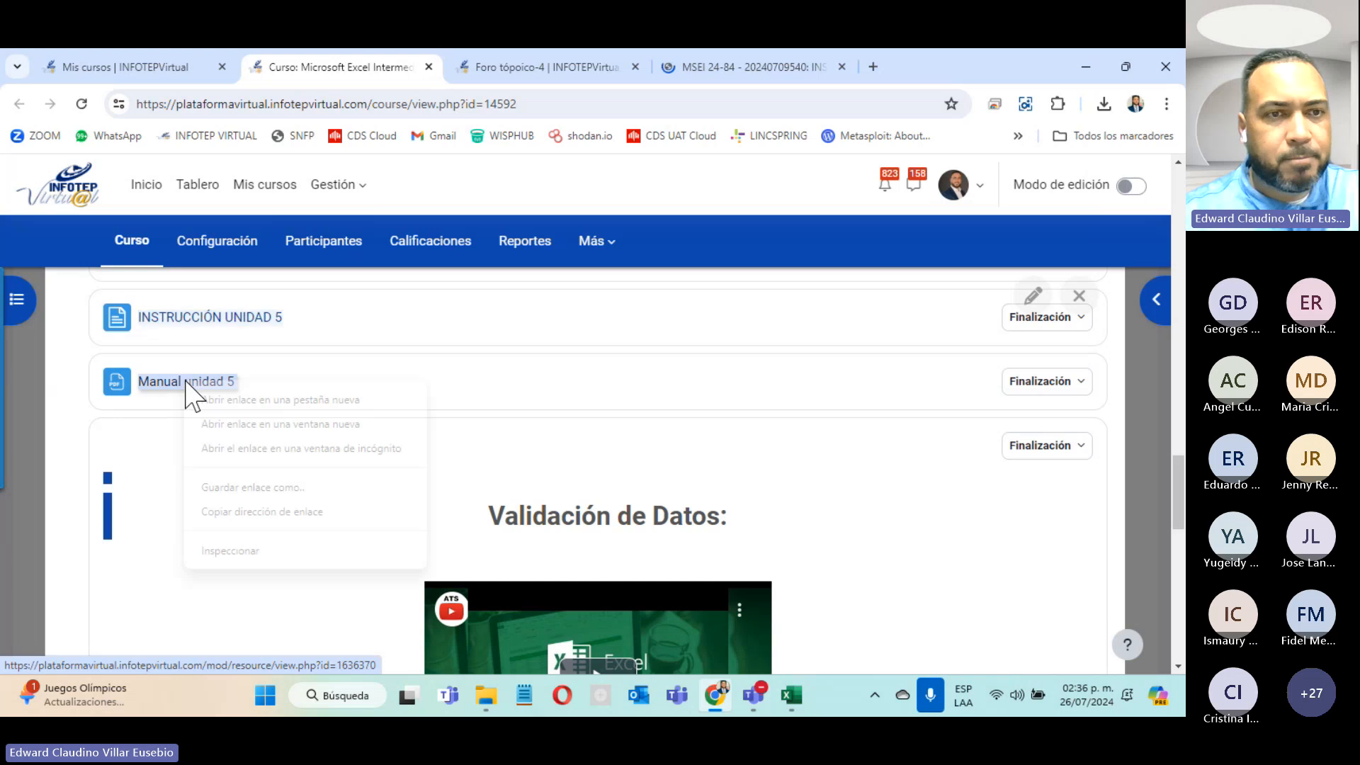
click(334, 397)
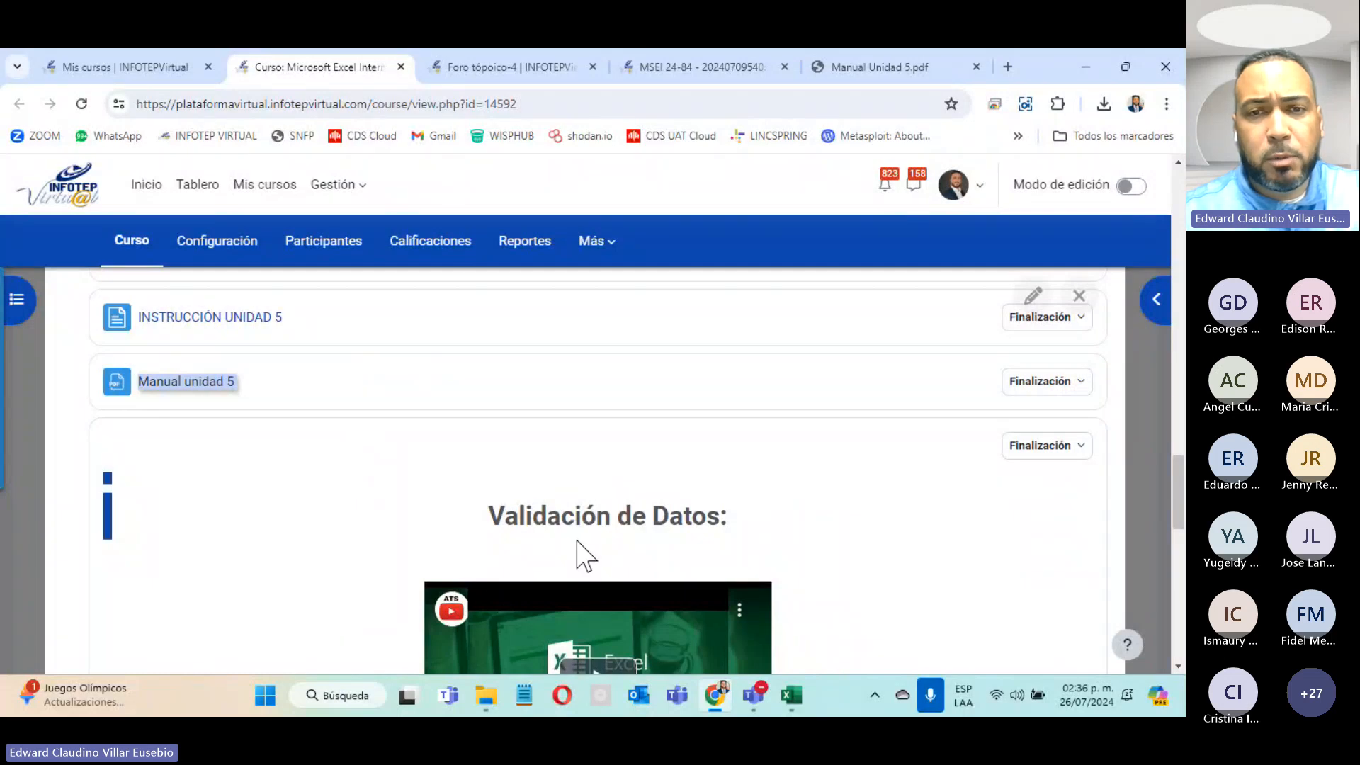
scroll(582, 552, down, 4)
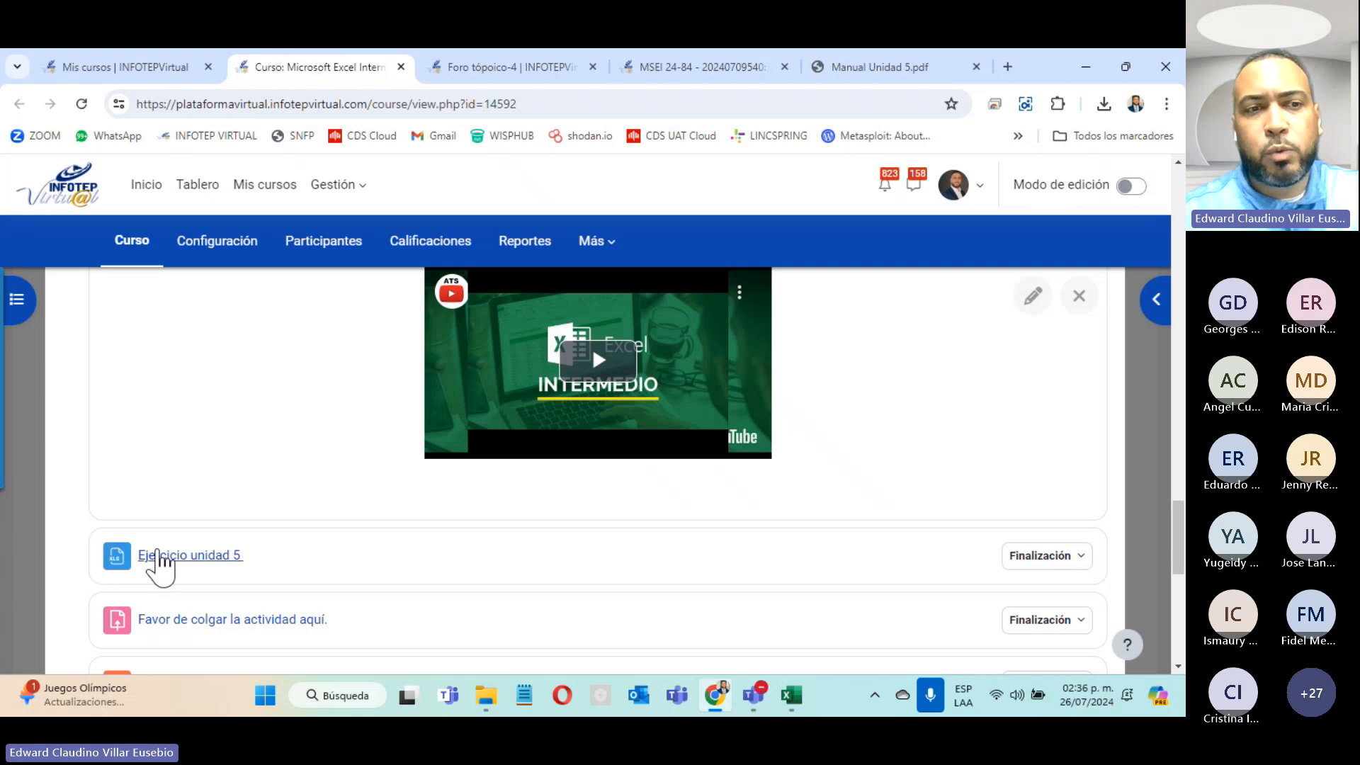
click(177, 557)
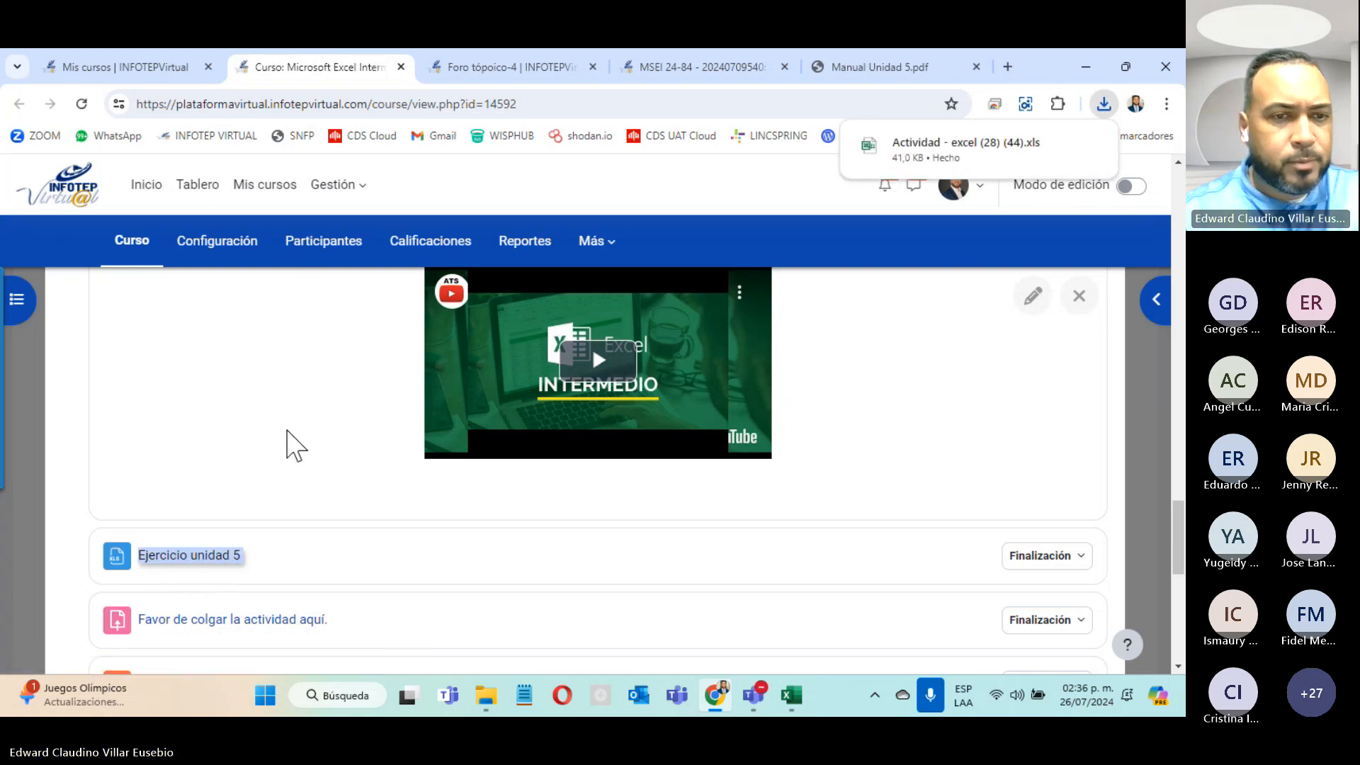
scroll(291, 445, down, 4)
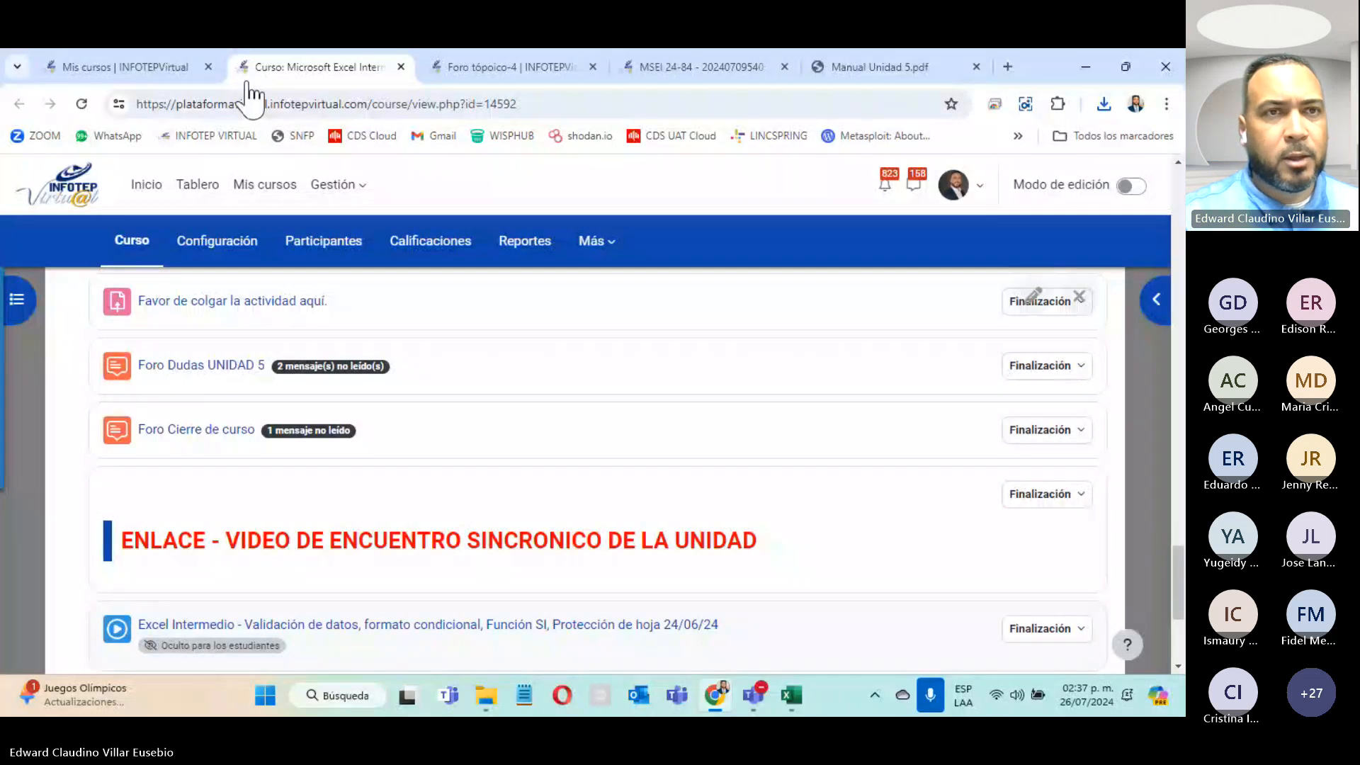
Step: Mute all meeting participants in Teams except yourself, then minimise the meeting window
key(alt+Tab)
click(969, 333)
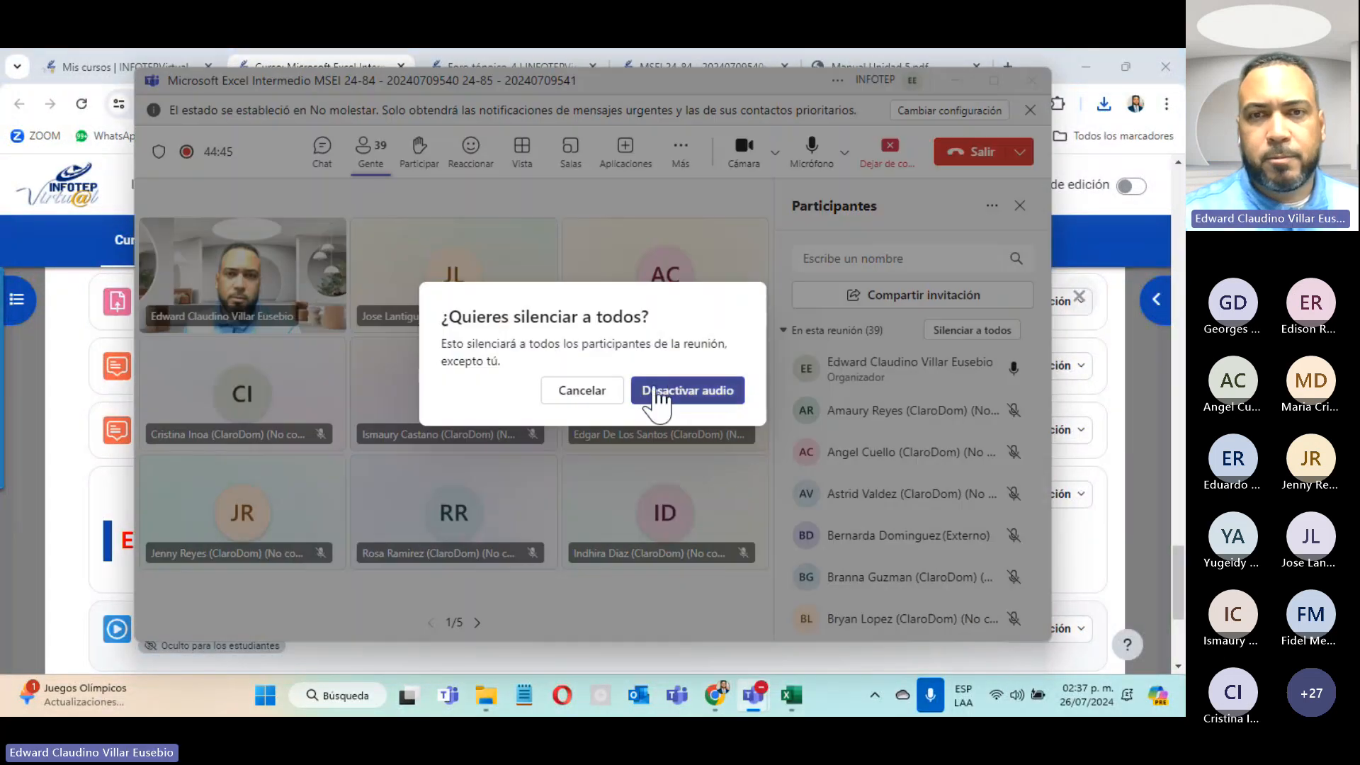
click(659, 390)
click(956, 79)
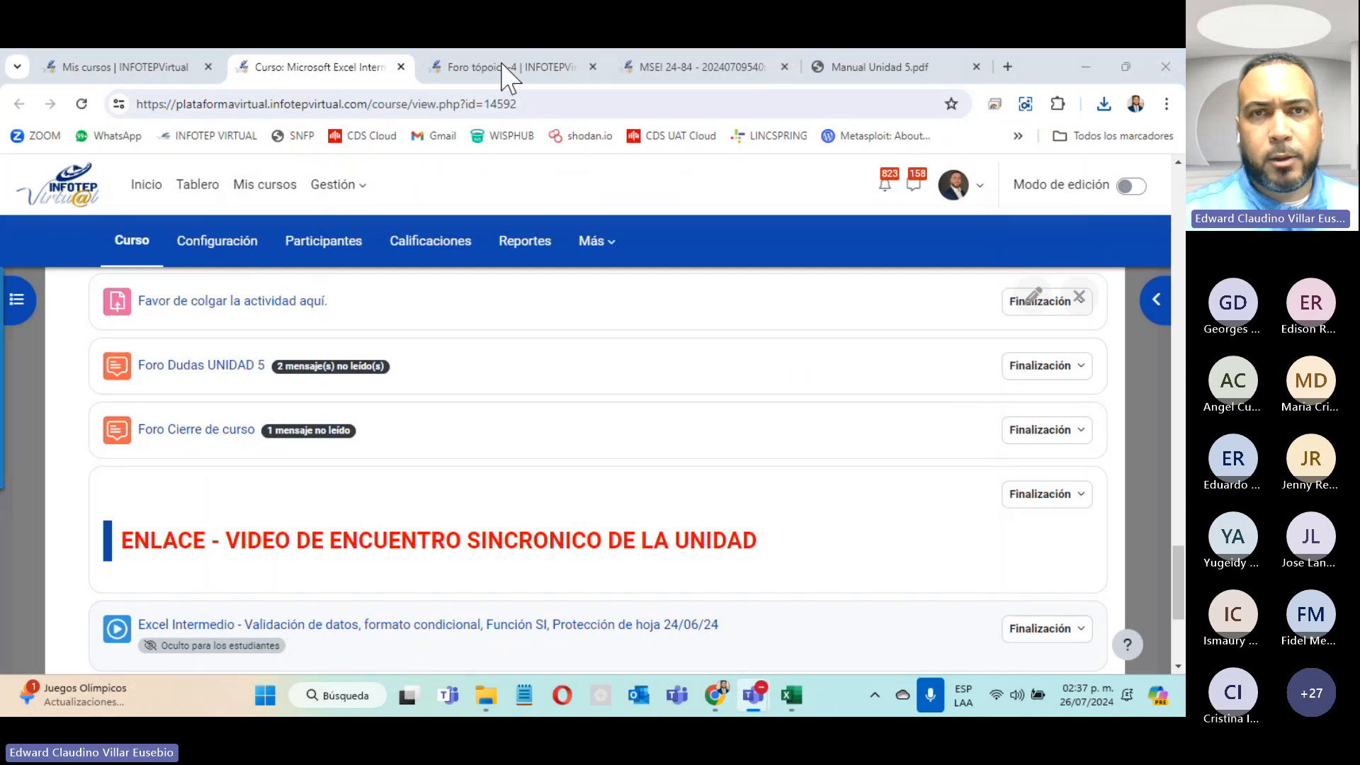
Step: Glance at the Foro and Manual Unidad 5.pdf tabs, then scroll INSTRUCCIÓN UNIDAD 5 to Validación de datos
click(525, 71)
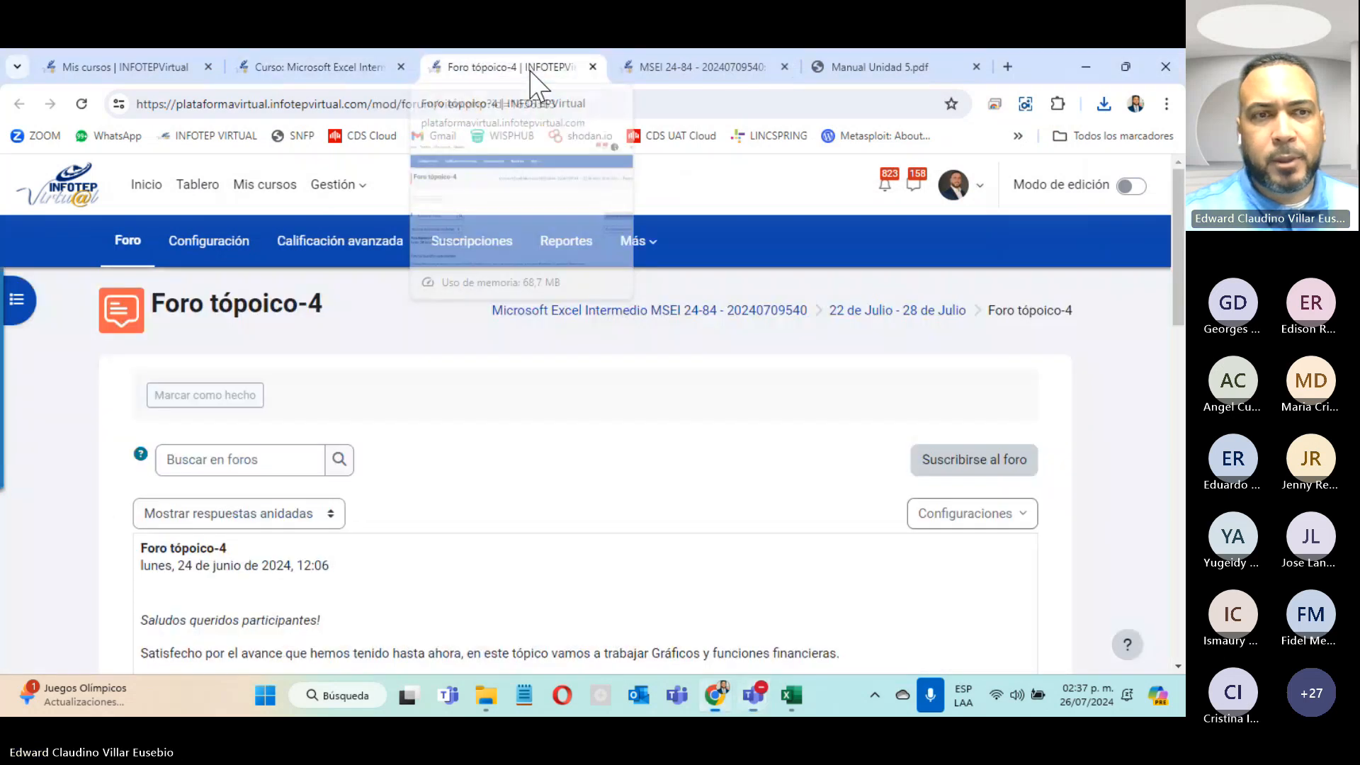
click(702, 70)
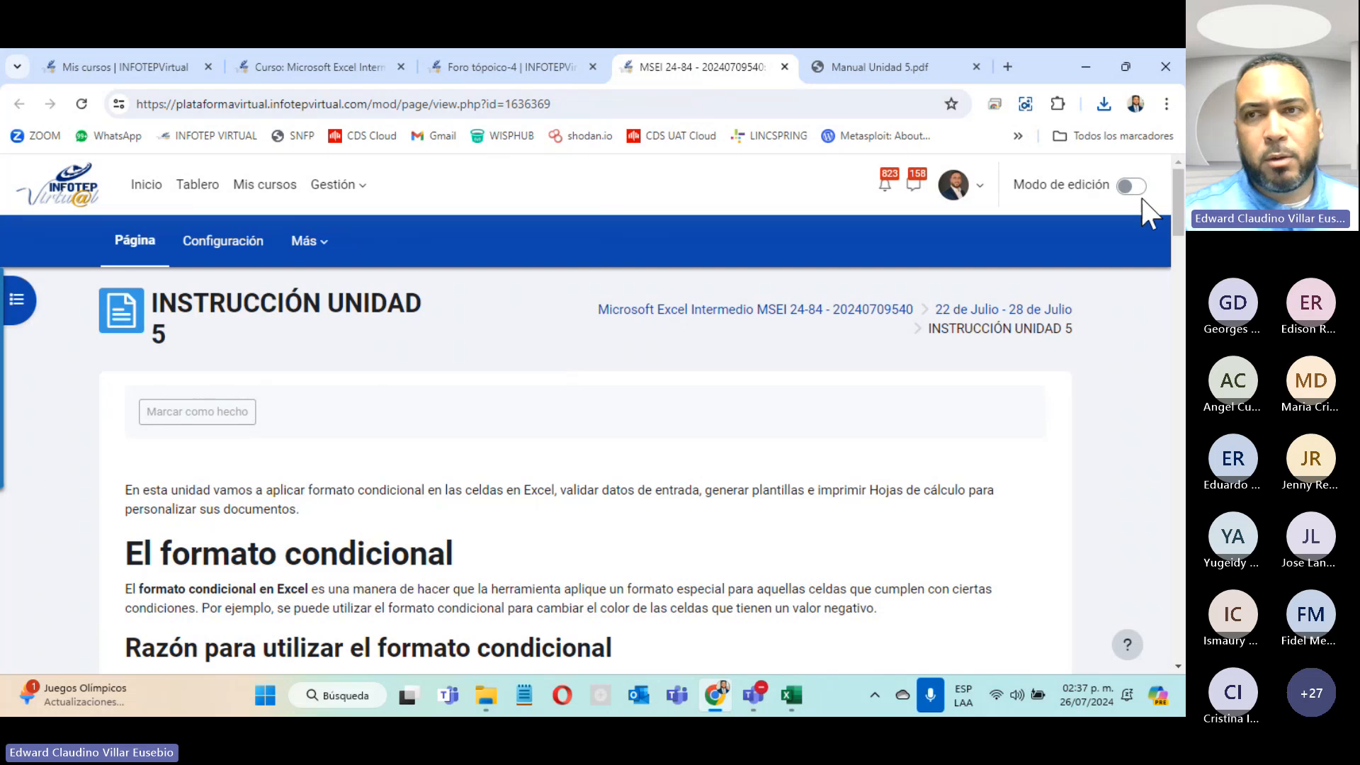
scroll(1176, 226, down, 3)
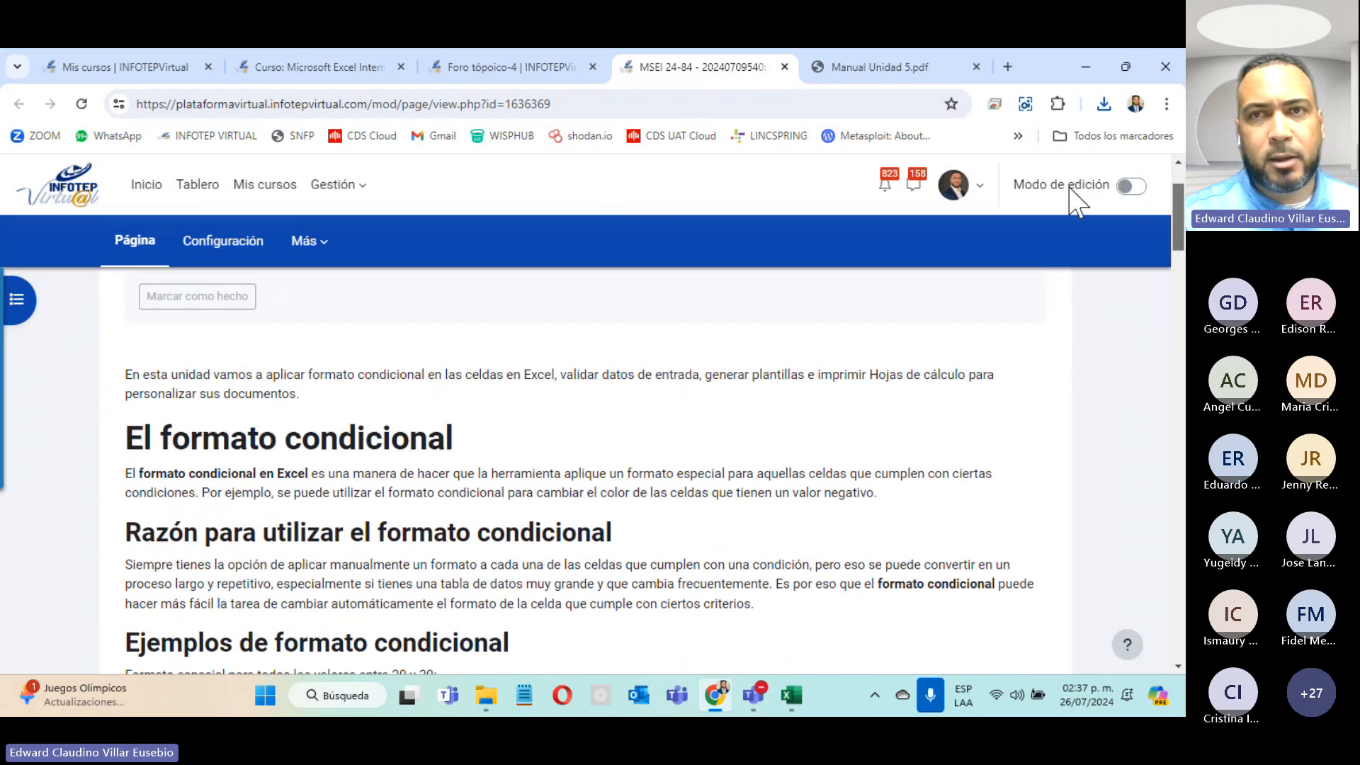
click(848, 71)
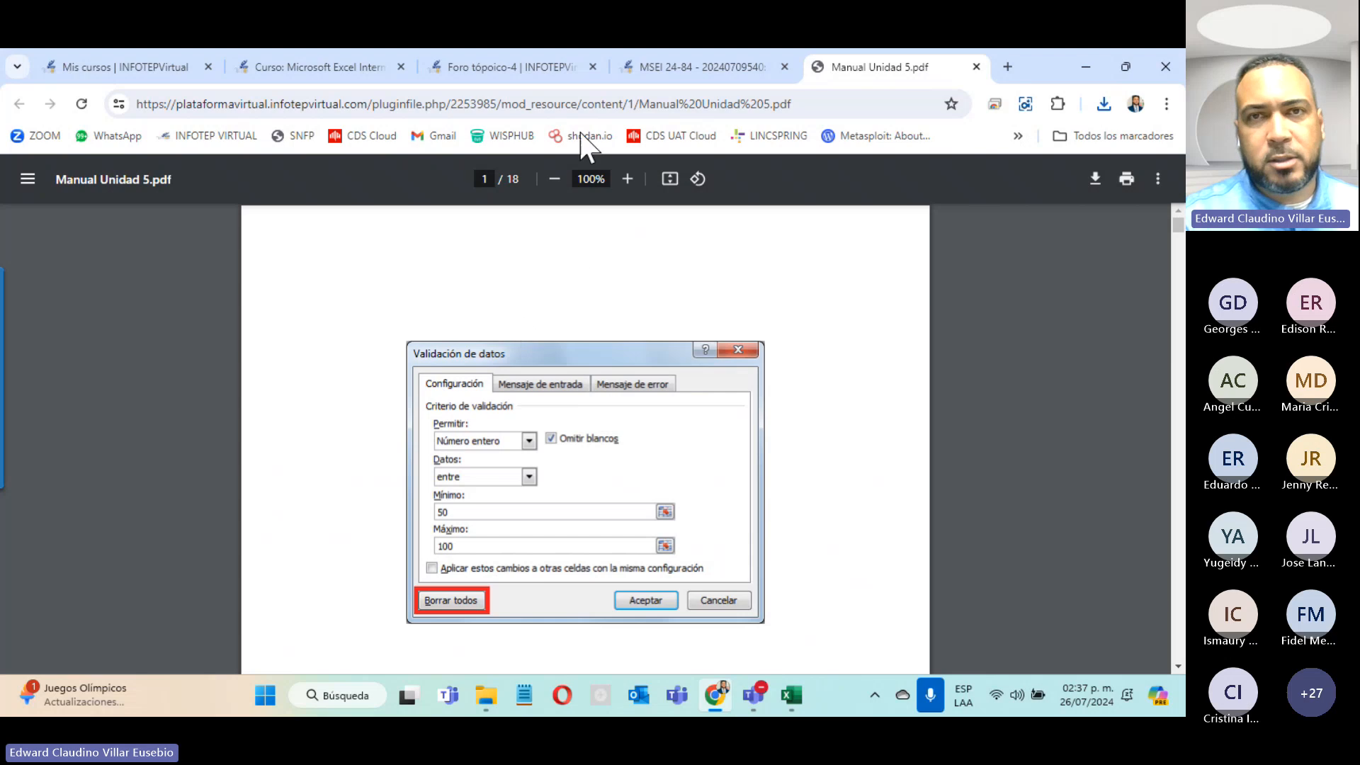
click(701, 71)
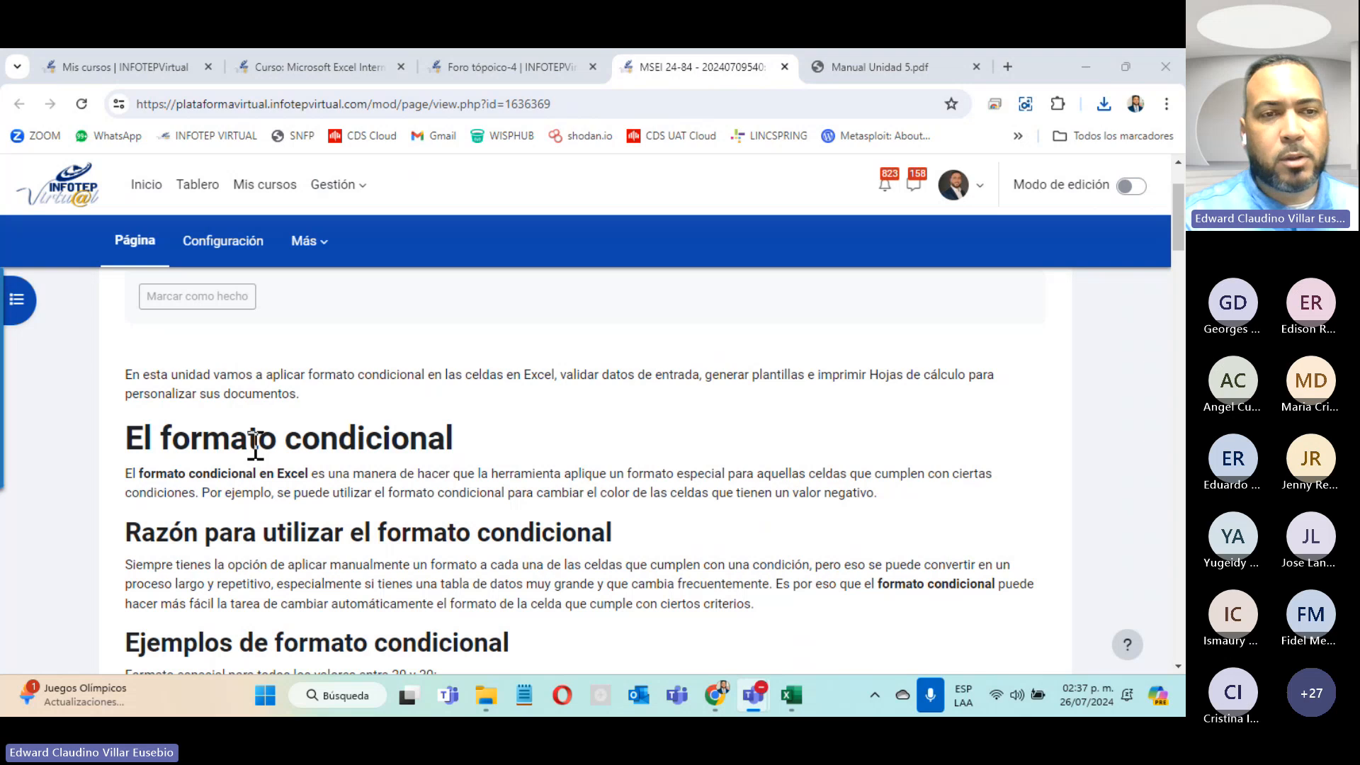
scroll(255, 445, down, 4)
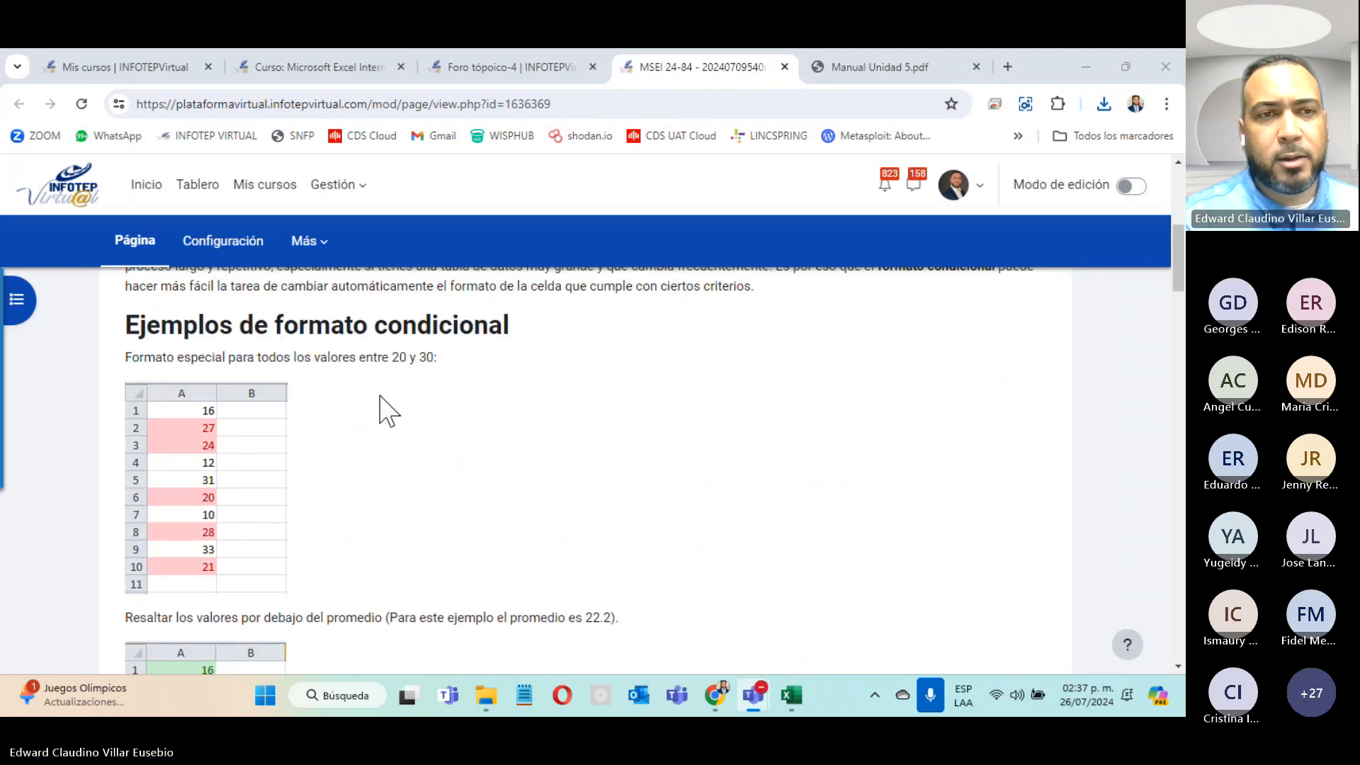
scroll(381, 410, down, 4)
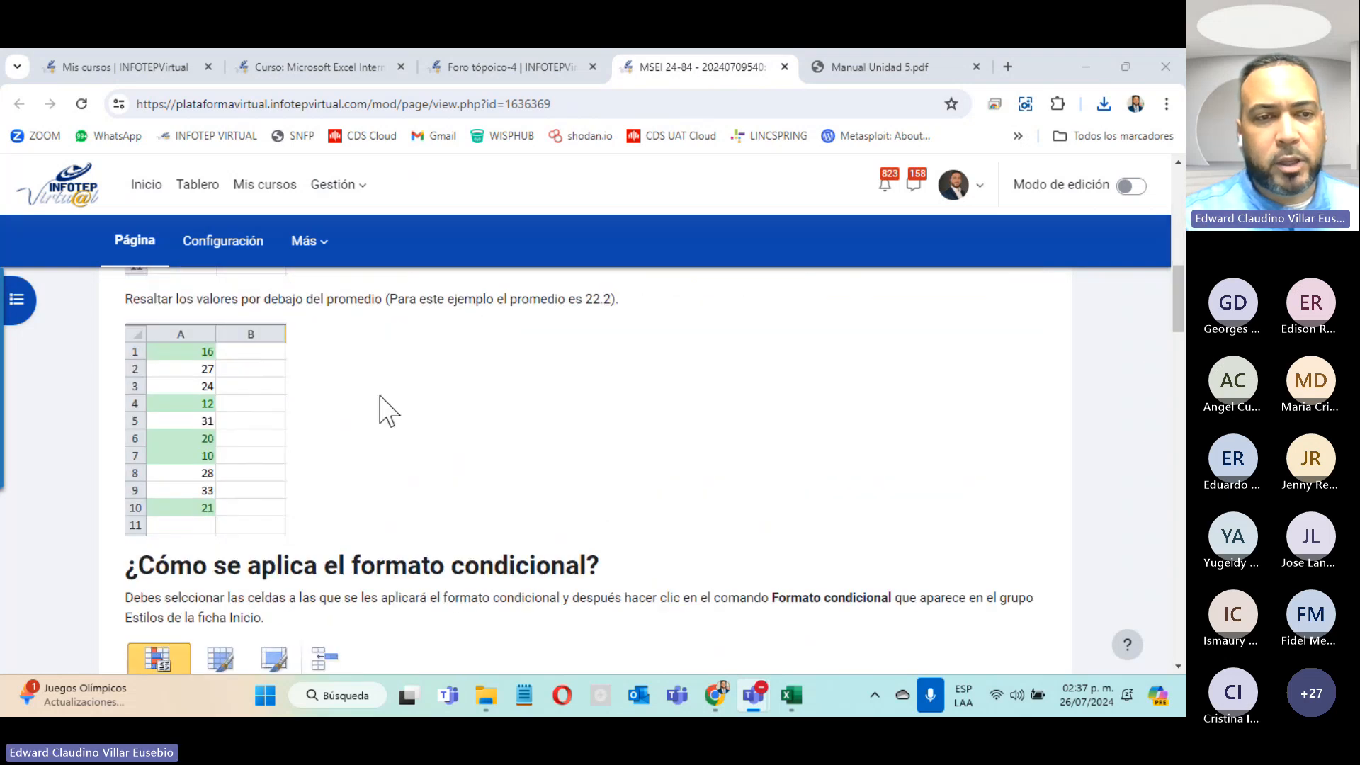
scroll(388, 411, down, 10)
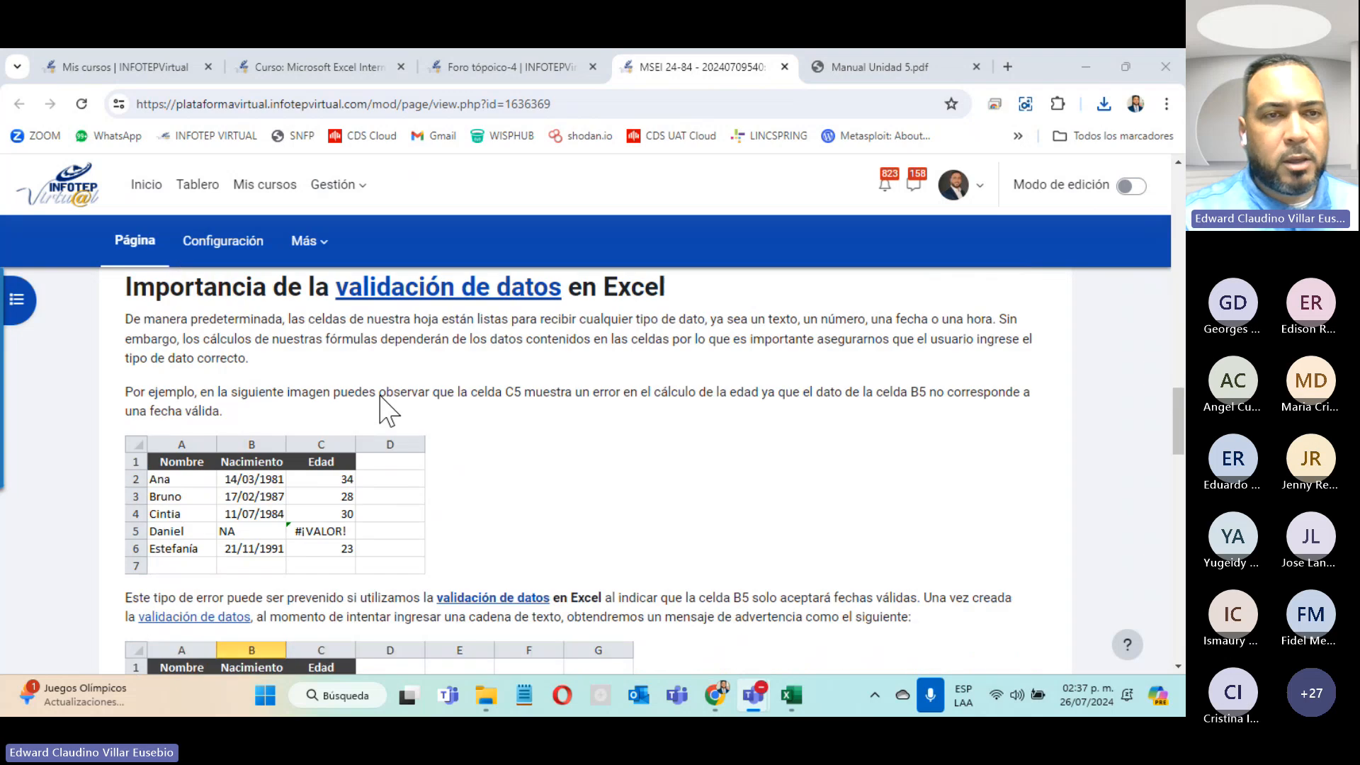
scroll(380, 397, up, 4)
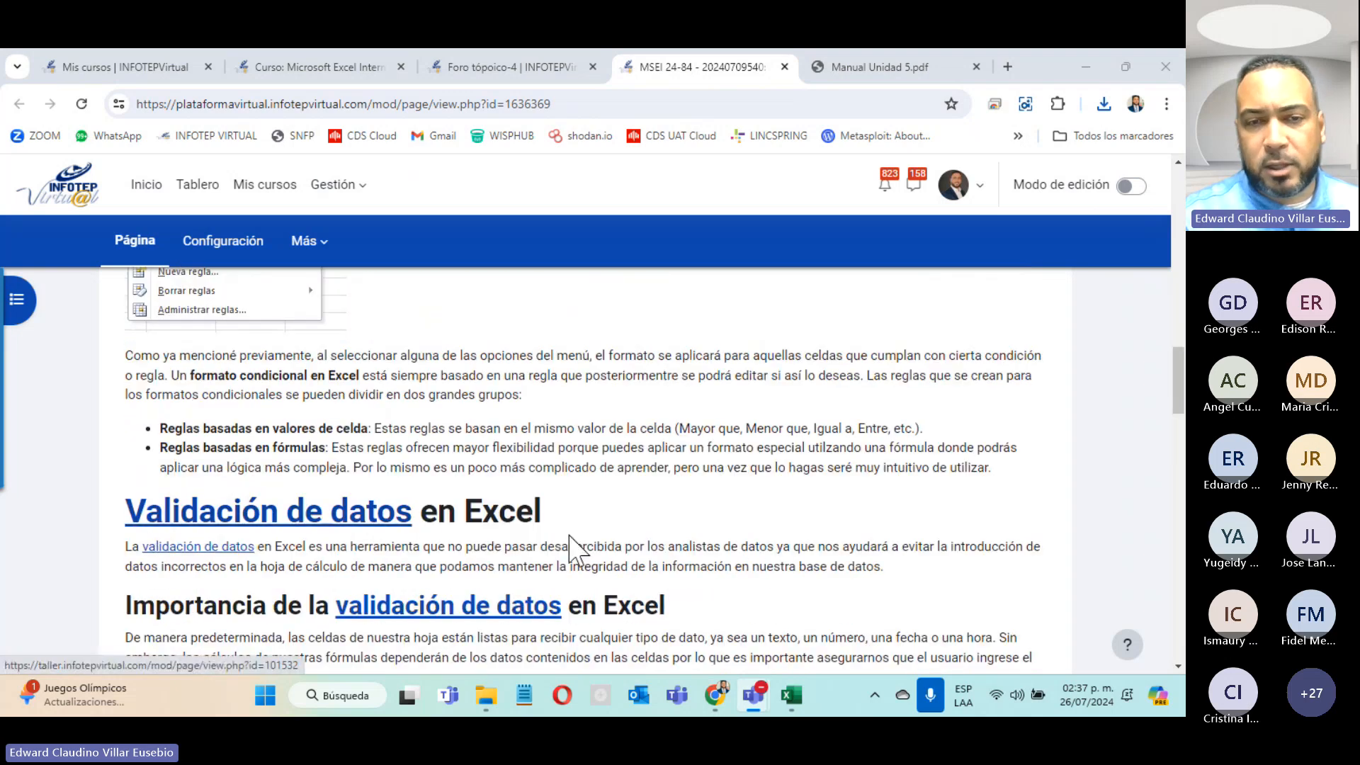
scroll(567, 522, down, 4)
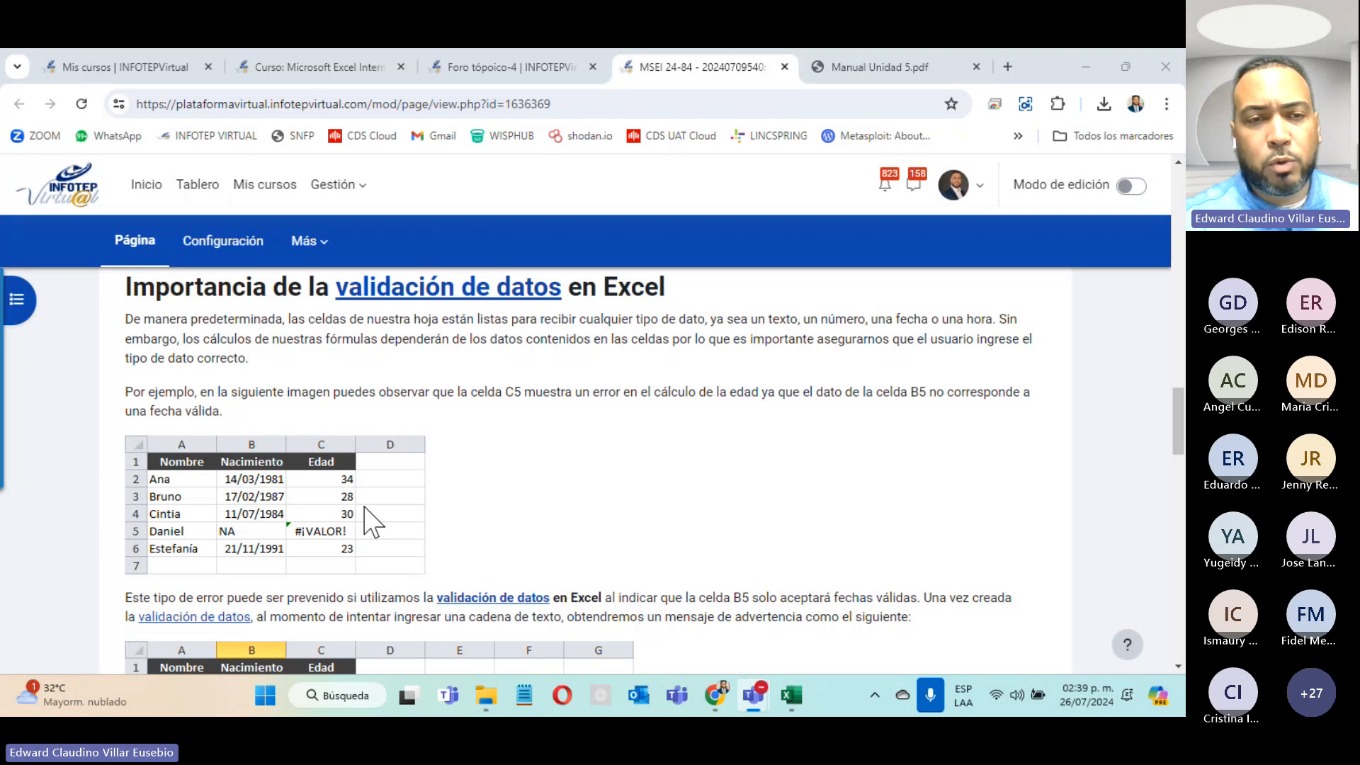
scroll(364, 508, down, 4)
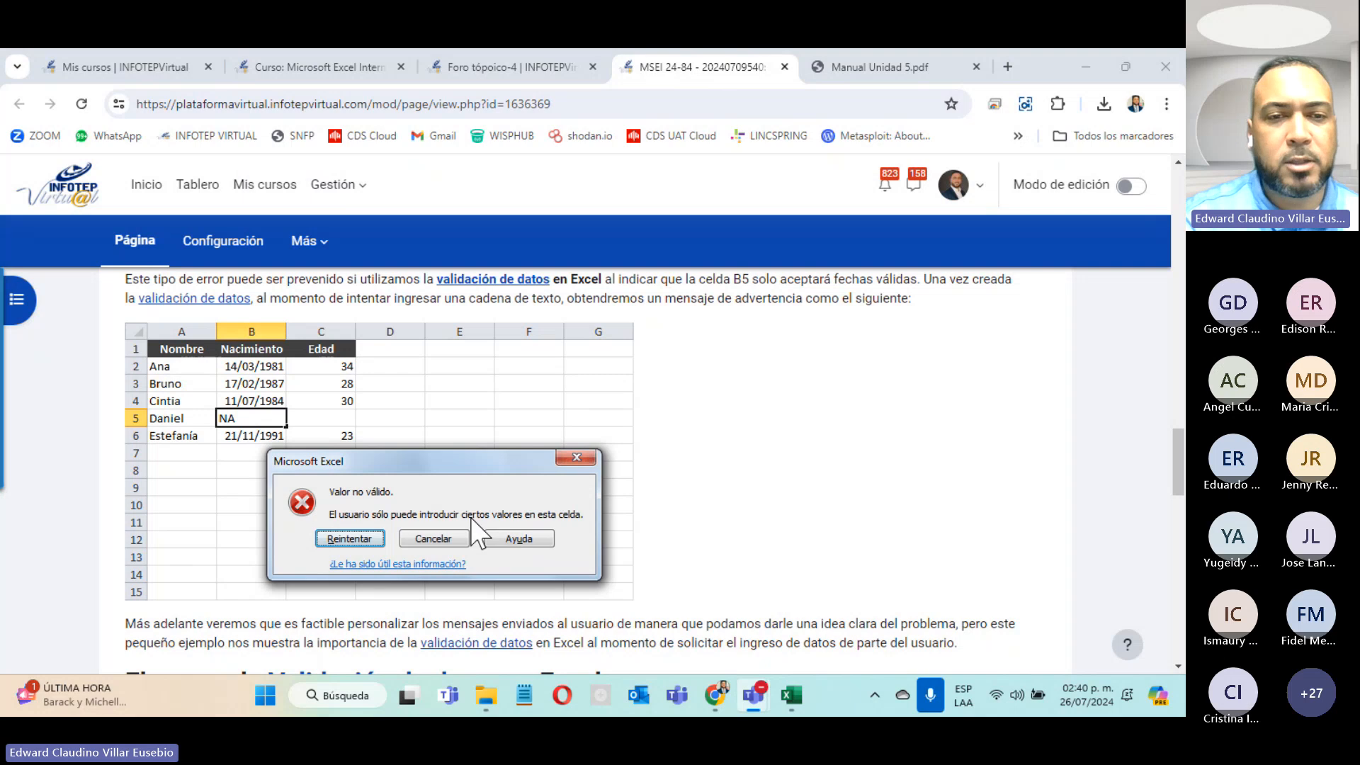
Step: Scroll through the INSTRUCCIÓN UNIDAD 5 page and close it
scroll(473, 528, down, 5)
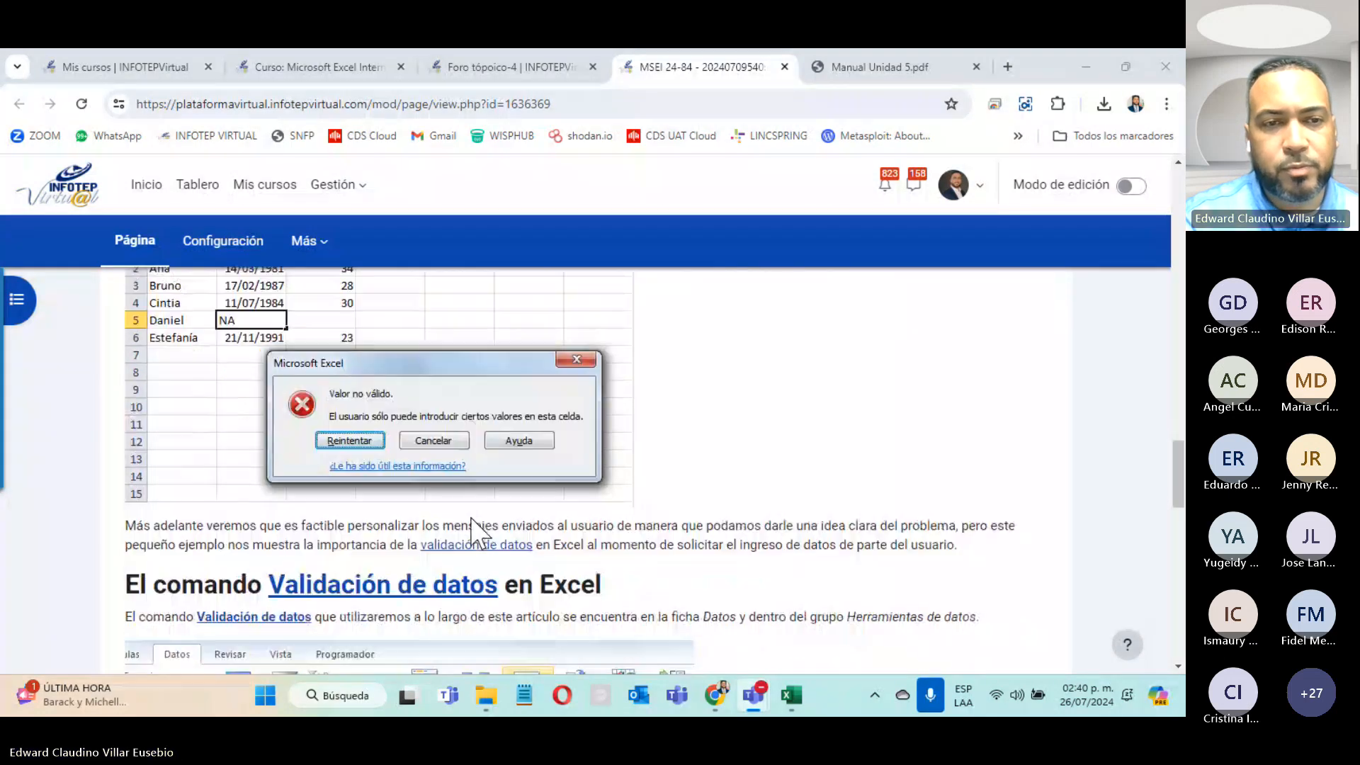
scroll(472, 528, down, 5)
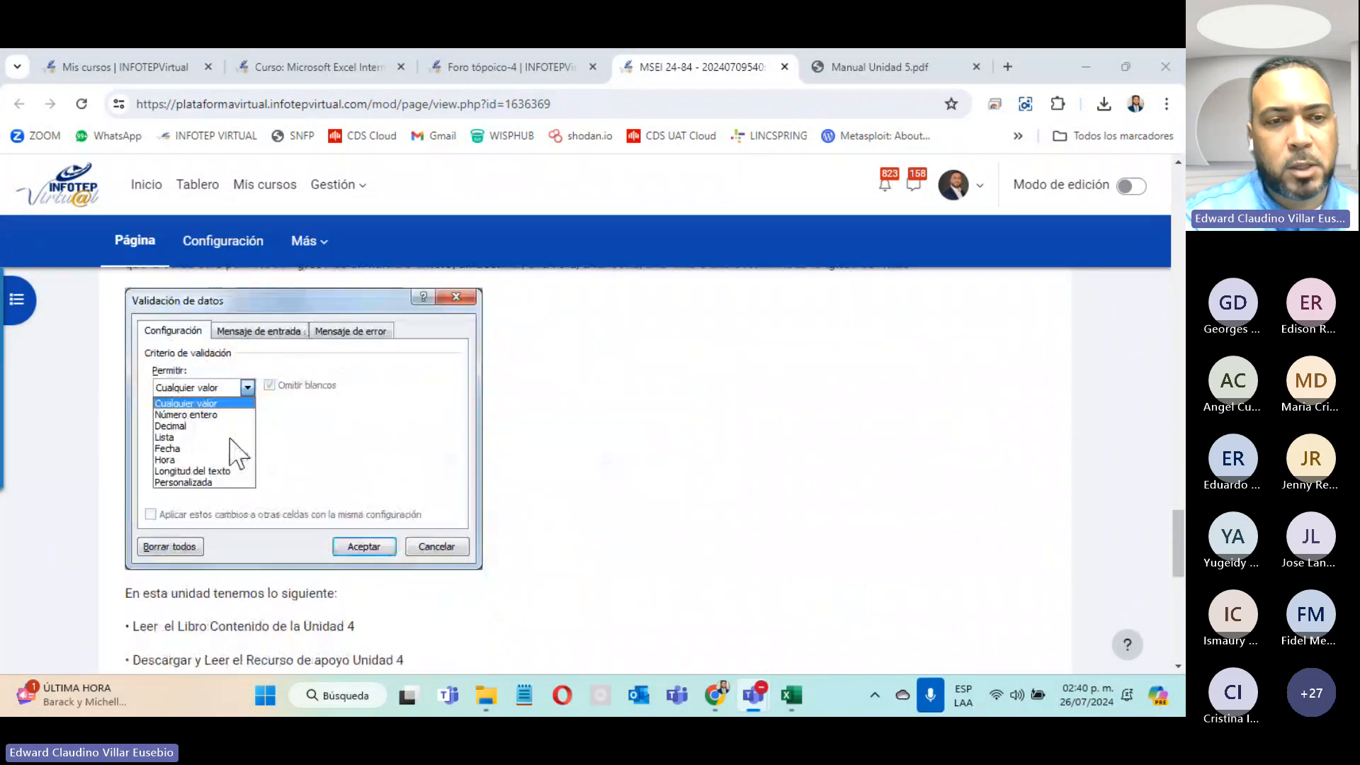
scroll(234, 481, down, 5)
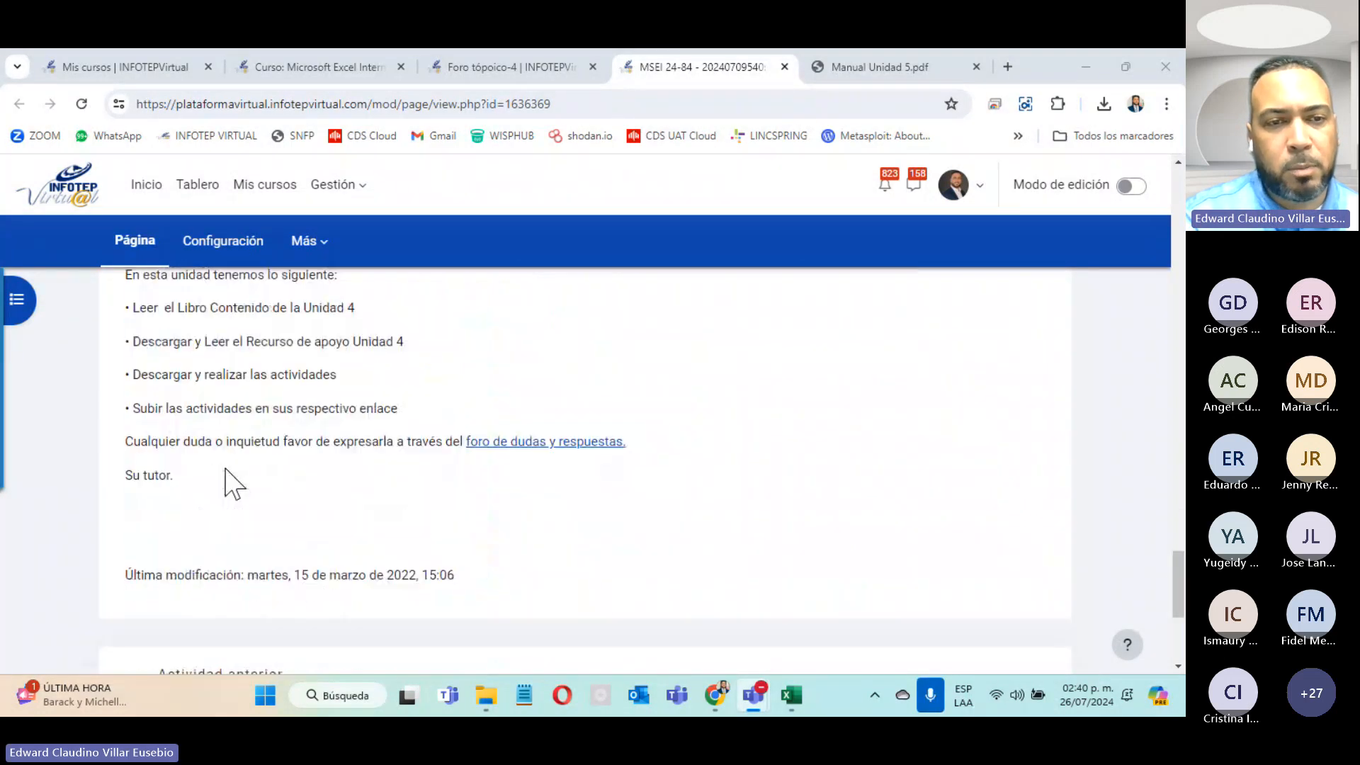
click(785, 66)
Step: Close Manual Unidad 5.pdf and open the downloaded Actividad - excel (28) (44).xls in Excel
scroll(647, 361, down, 2)
scroll(647, 358, down, 15)
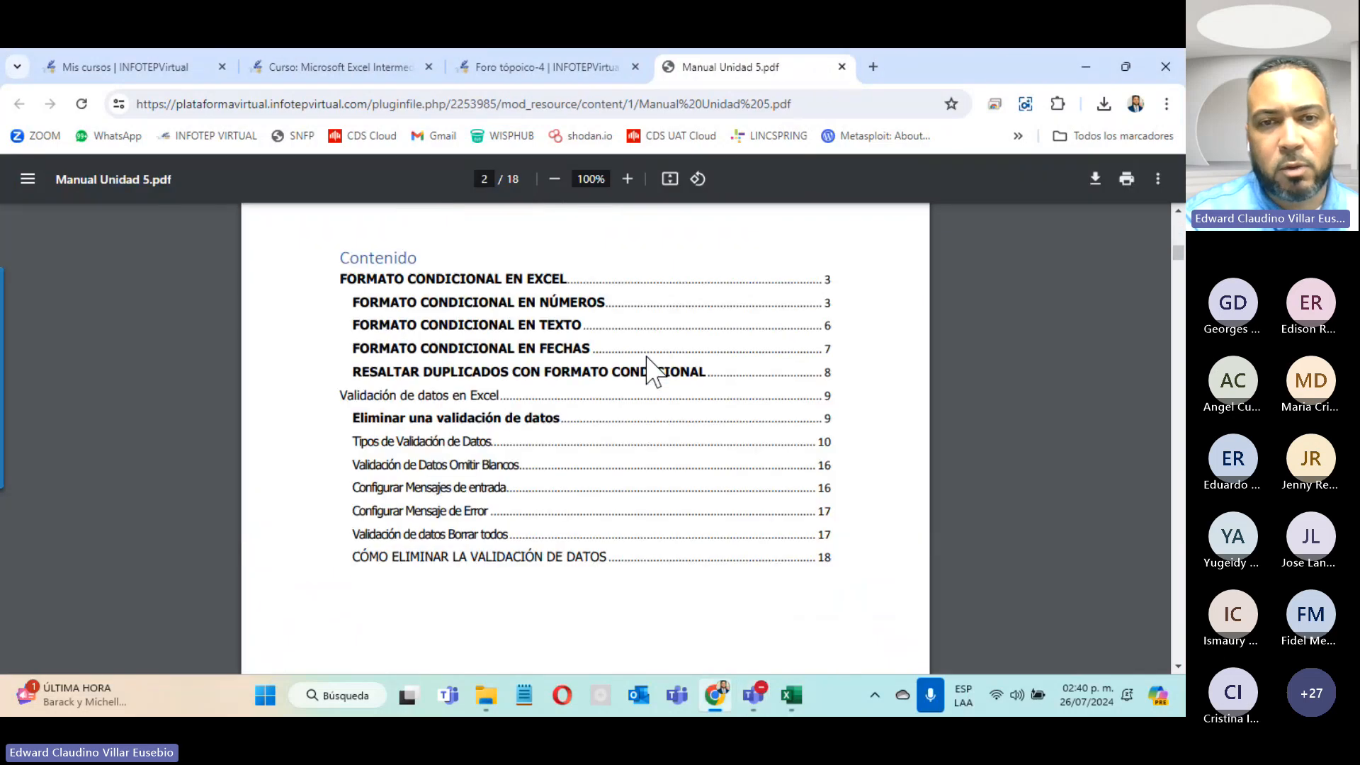
scroll(647, 358, down, 20)
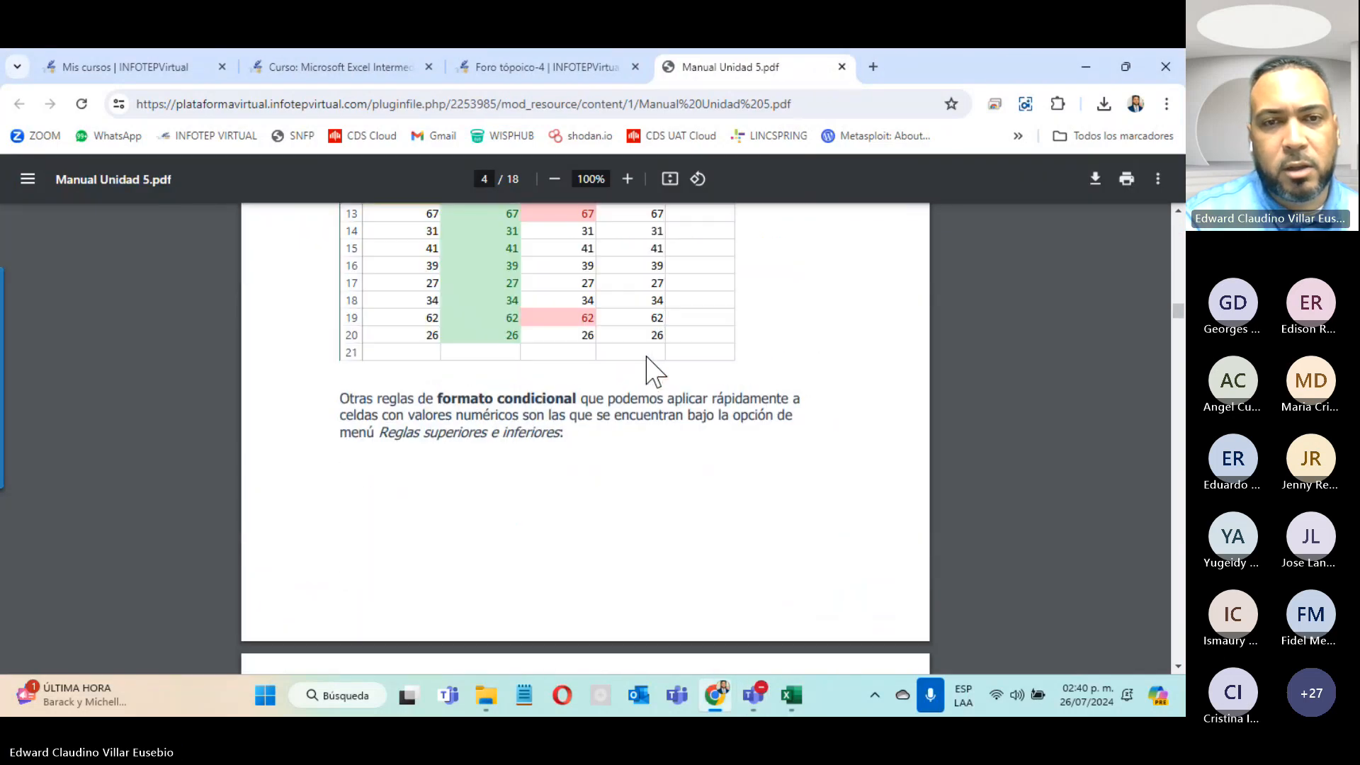
scroll(646, 365, down, 20)
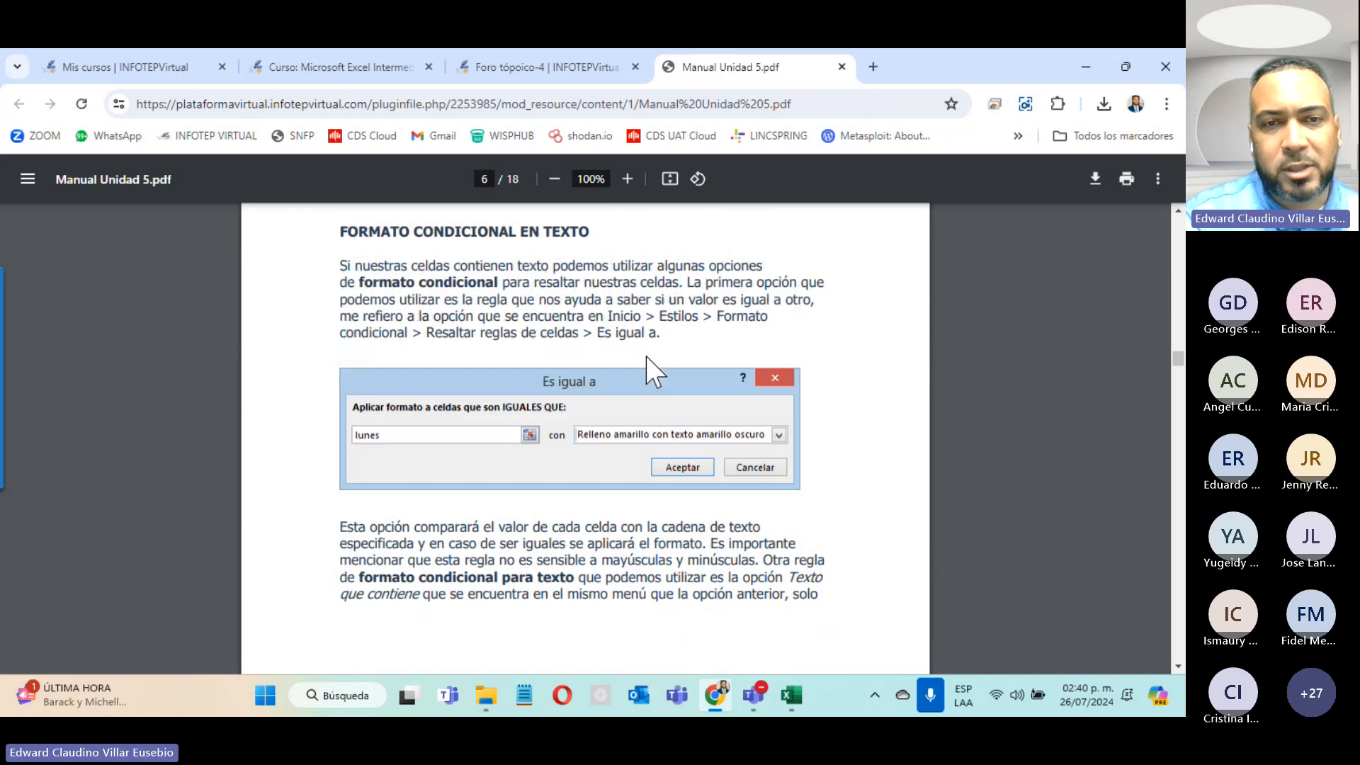
click(842, 67)
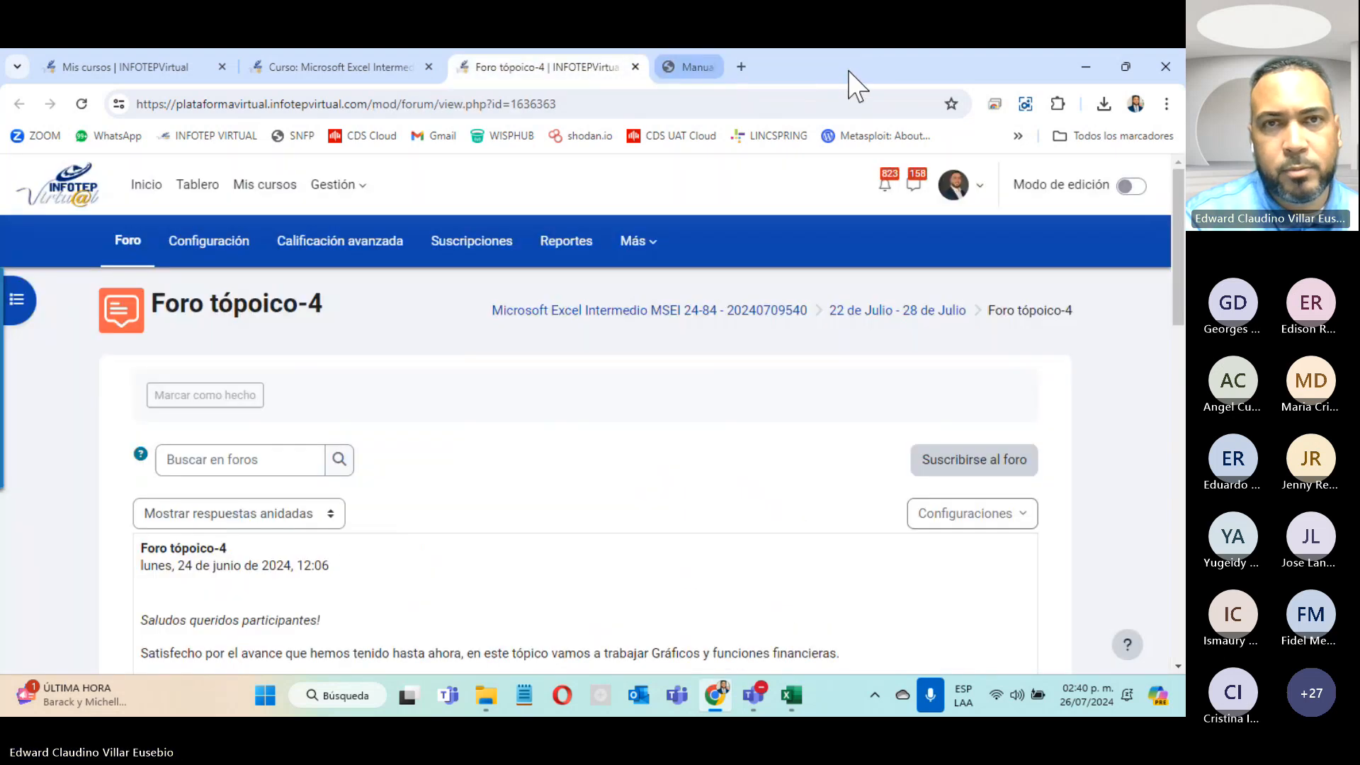
click(1104, 105)
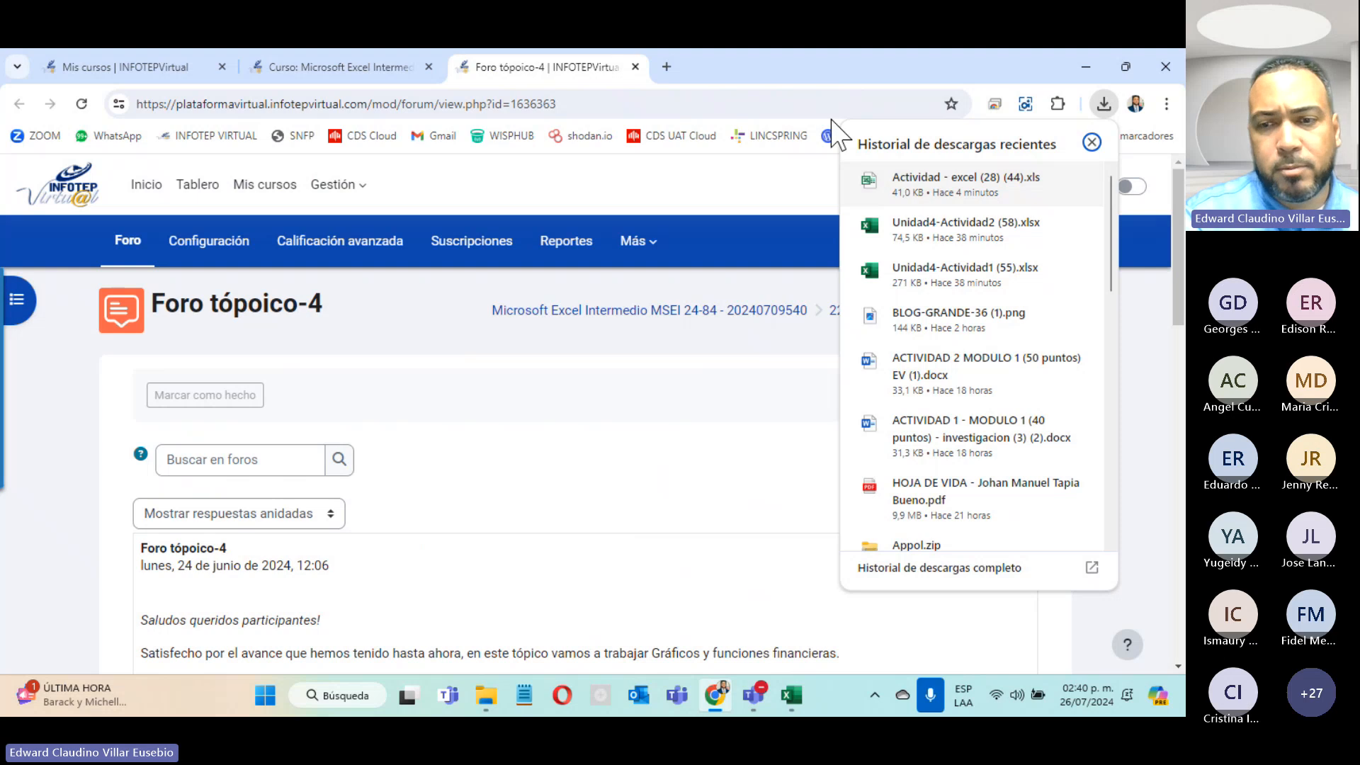
click(907, 188)
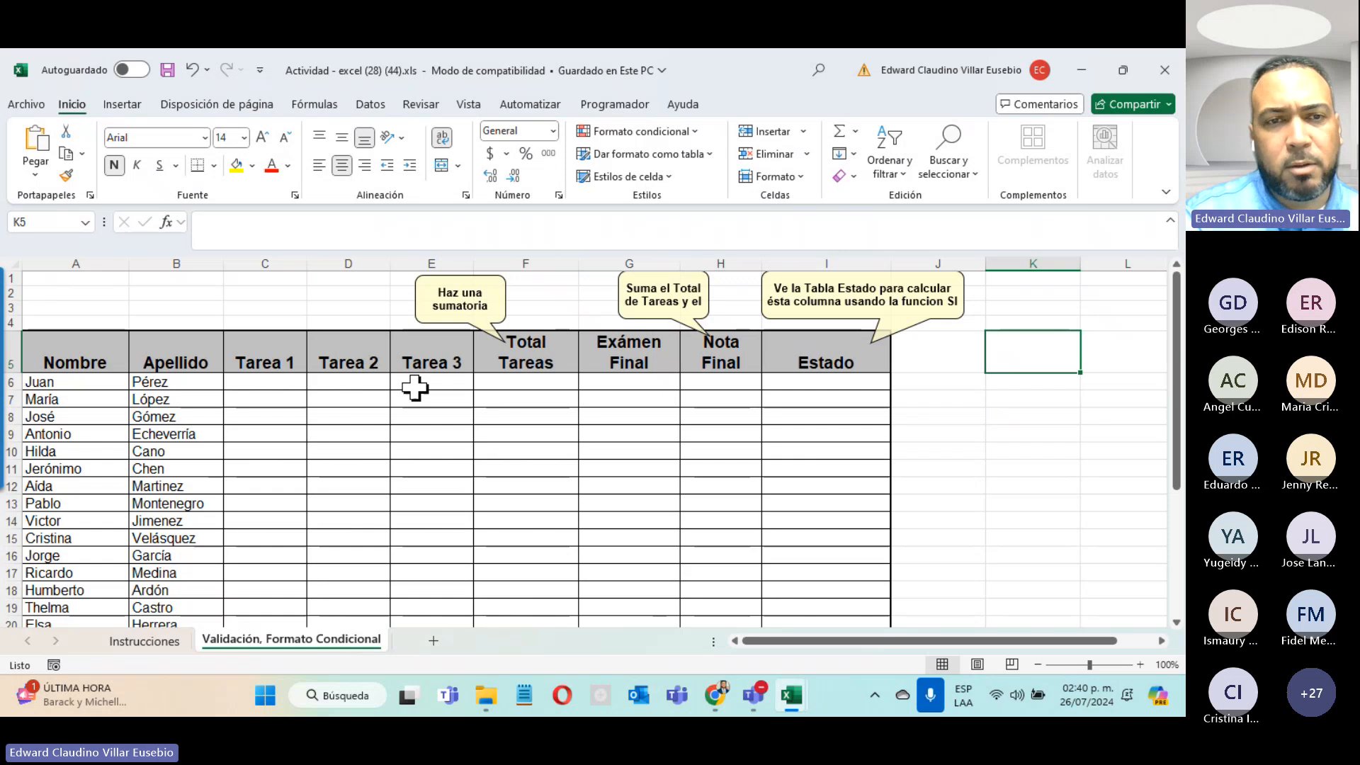
Step: Select the Tarea score range on the grades sheet, starting at the first student's Tarea 1 cell
scroll(415, 388, down, 3)
scroll(415, 387, up, 3)
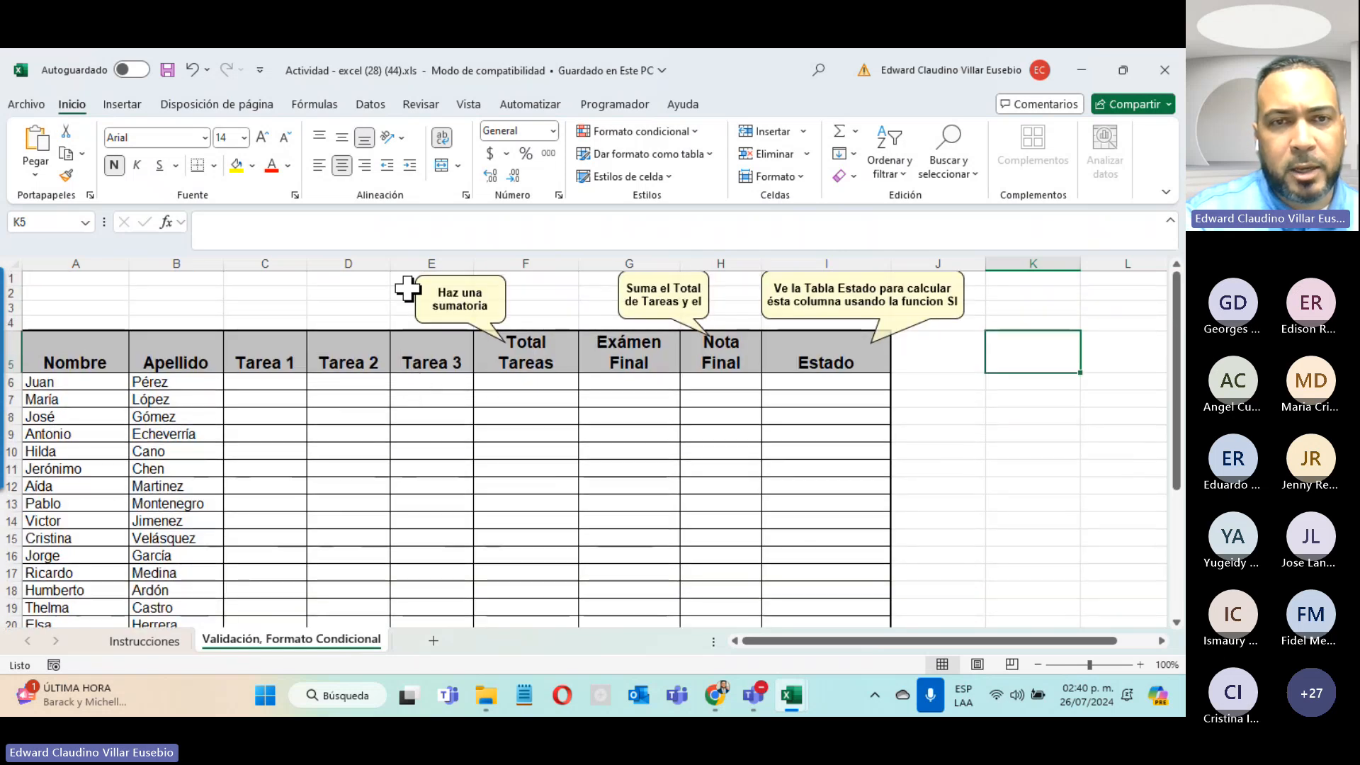
click(269, 383)
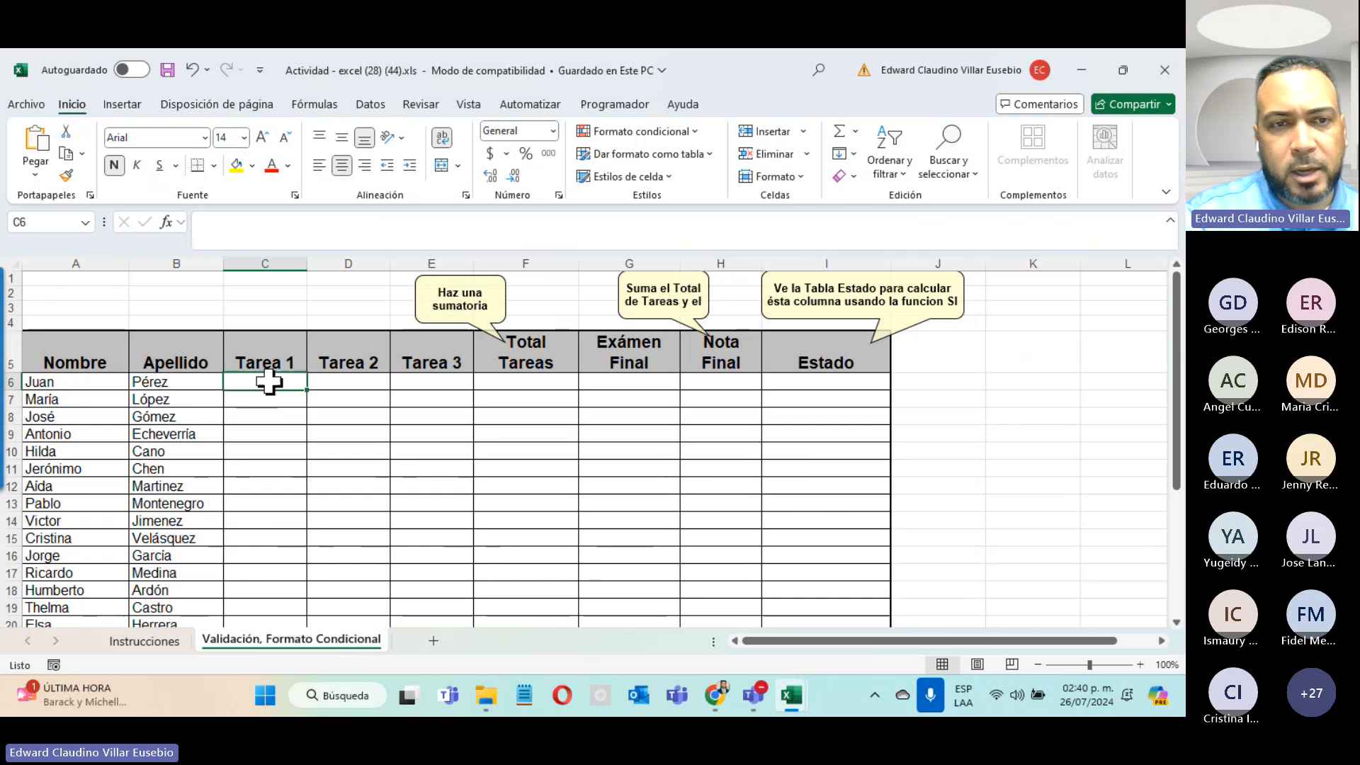
drag(268, 382, 425, 620)
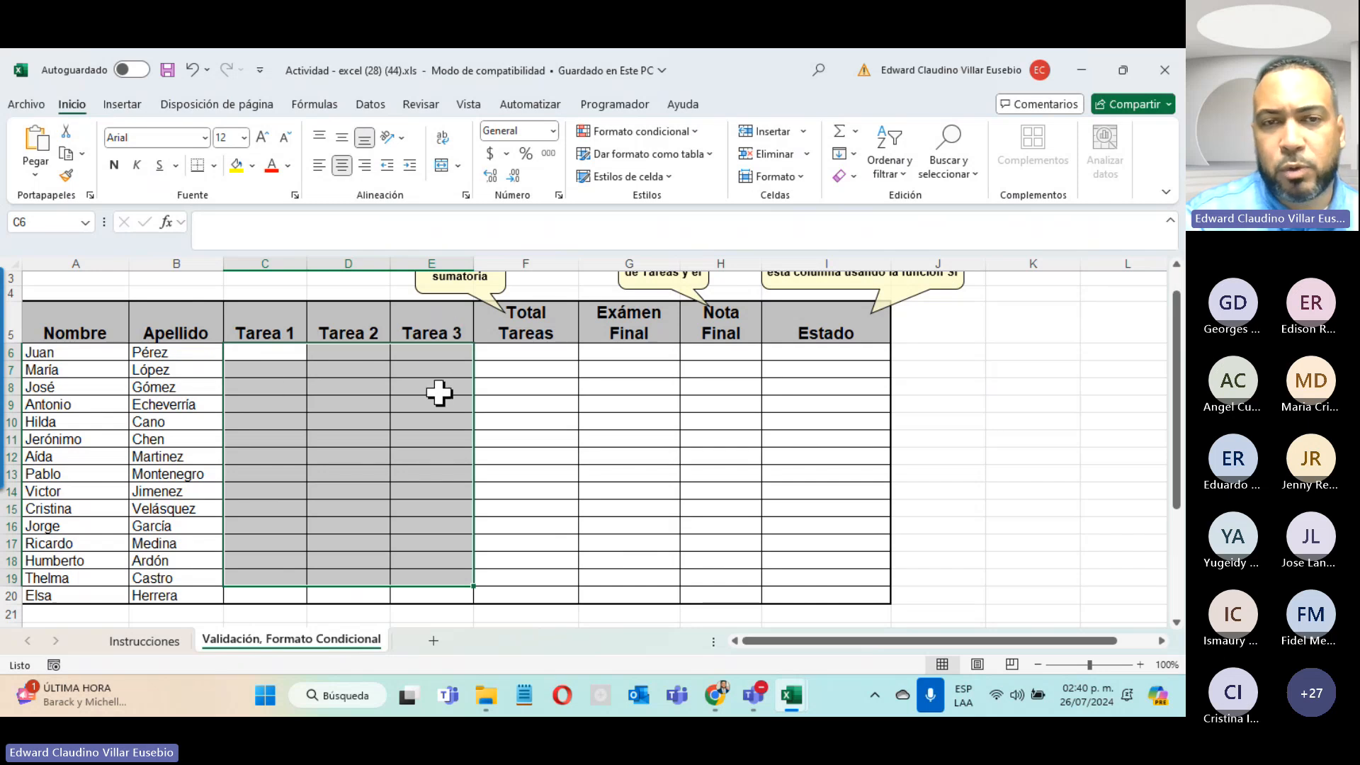
Step: On the Instrucciones sheet, fill the Total Tareas instruction row yellow
click(139, 642)
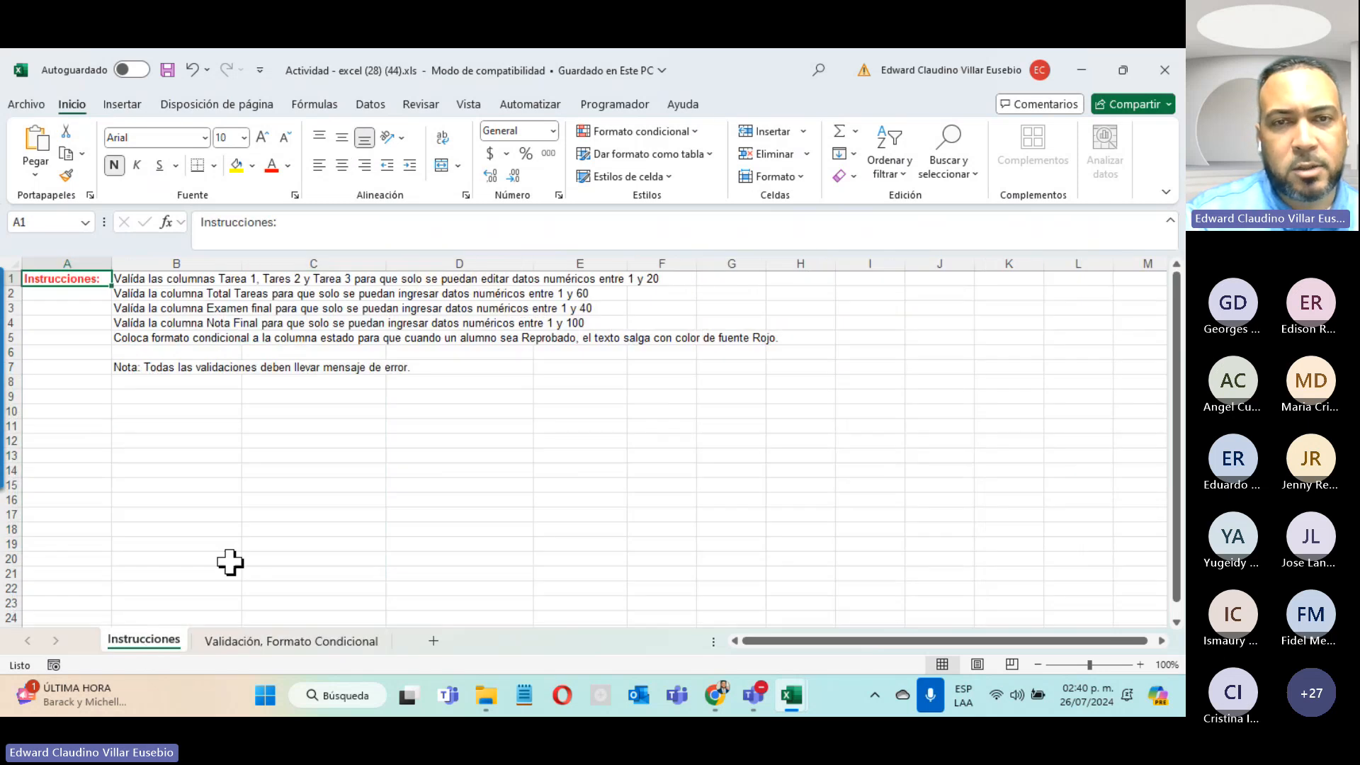
click(142, 279)
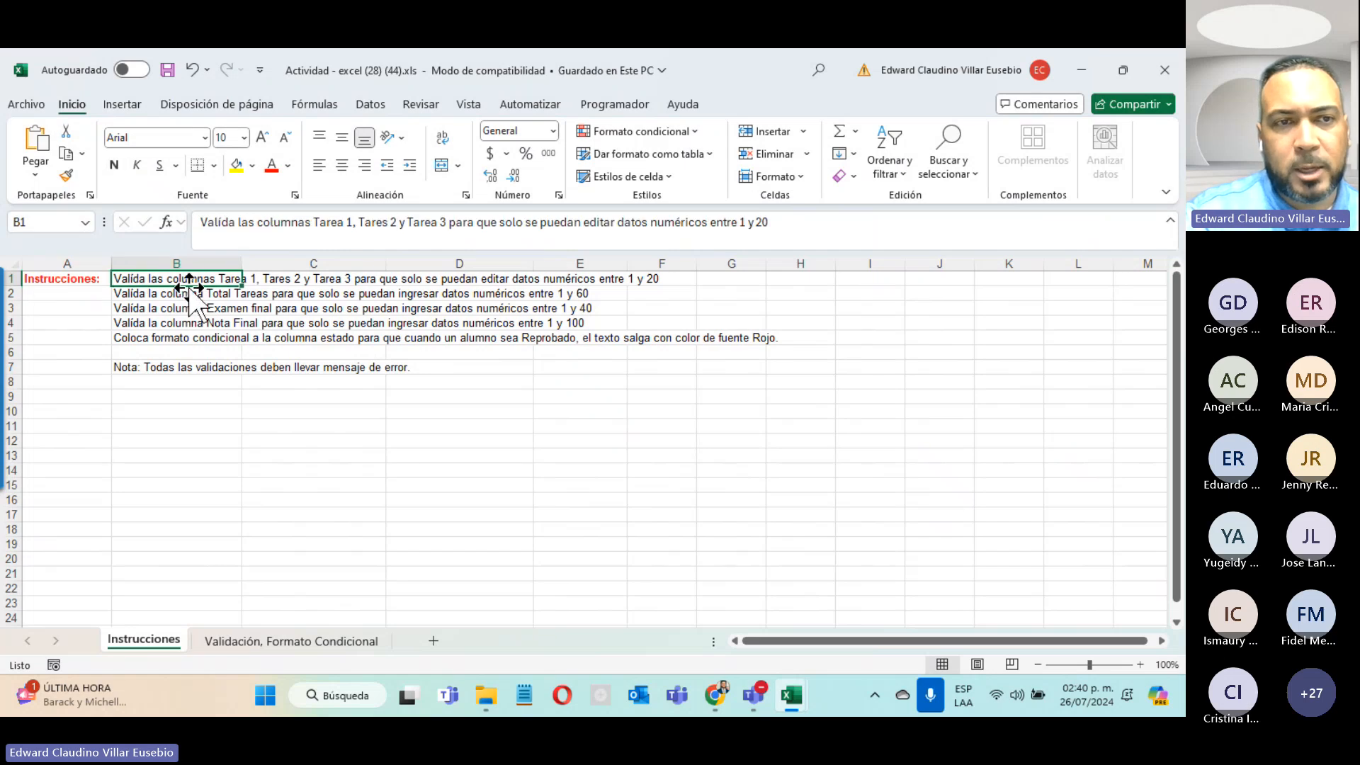
drag(184, 279, 649, 286)
drag(135, 294, 605, 296)
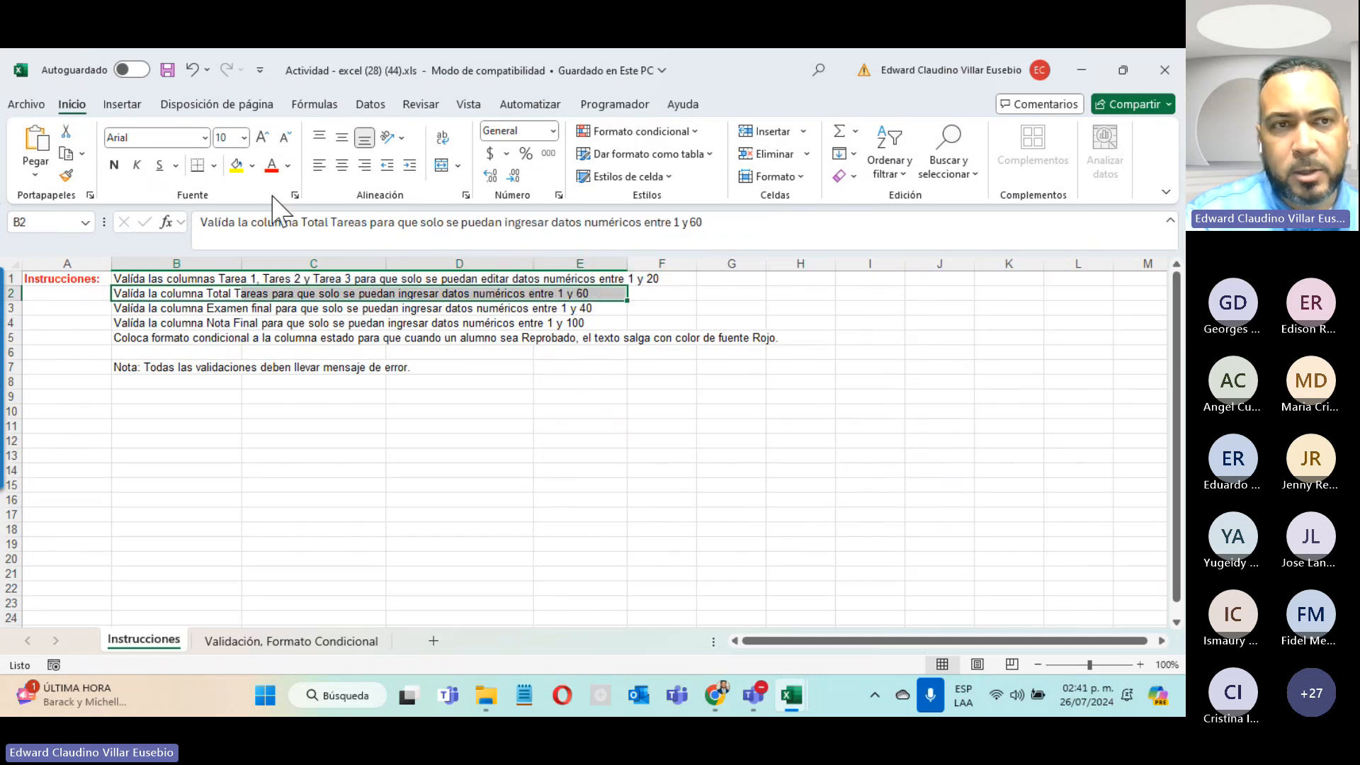
click(237, 165)
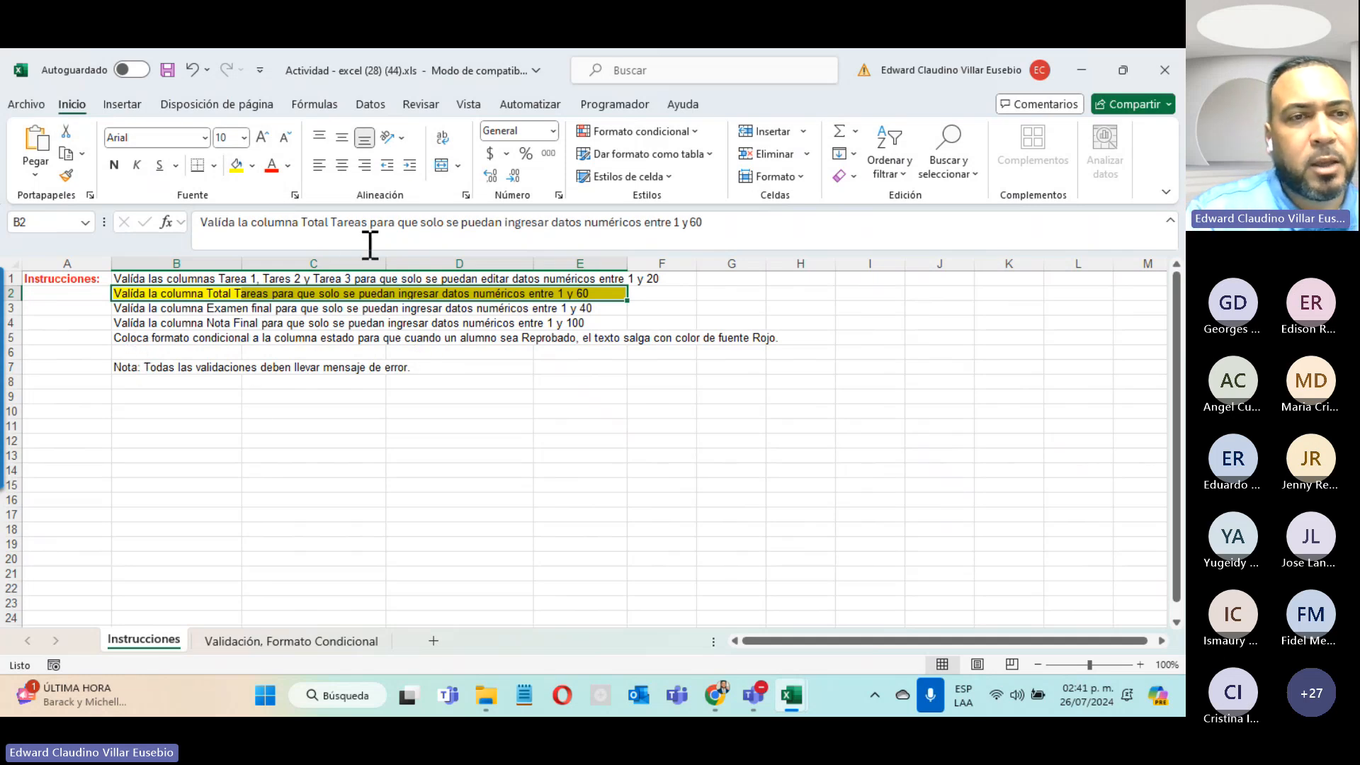
Step: Fill the Nota Final instruction row yellow and select the conditional formatting instruction
click(120, 311)
drag(120, 312, 555, 307)
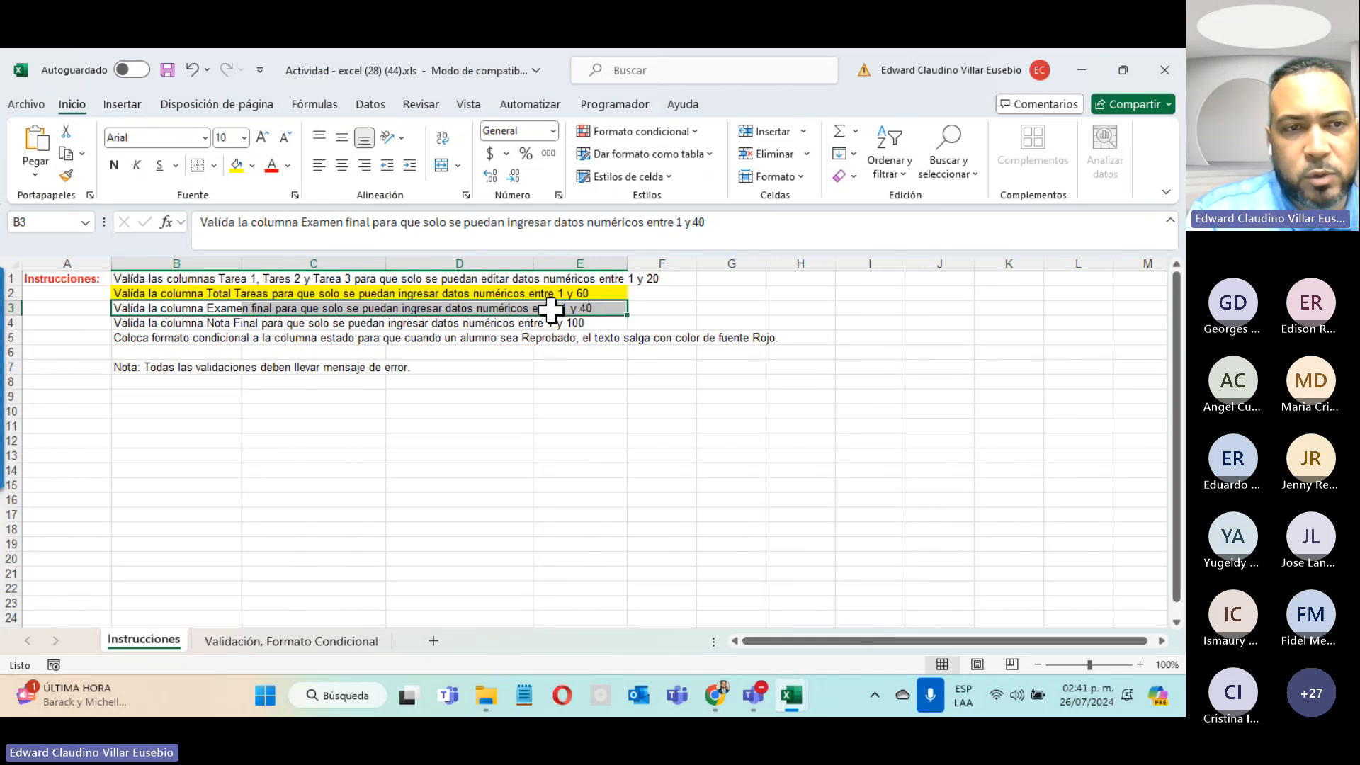
drag(122, 322, 581, 323)
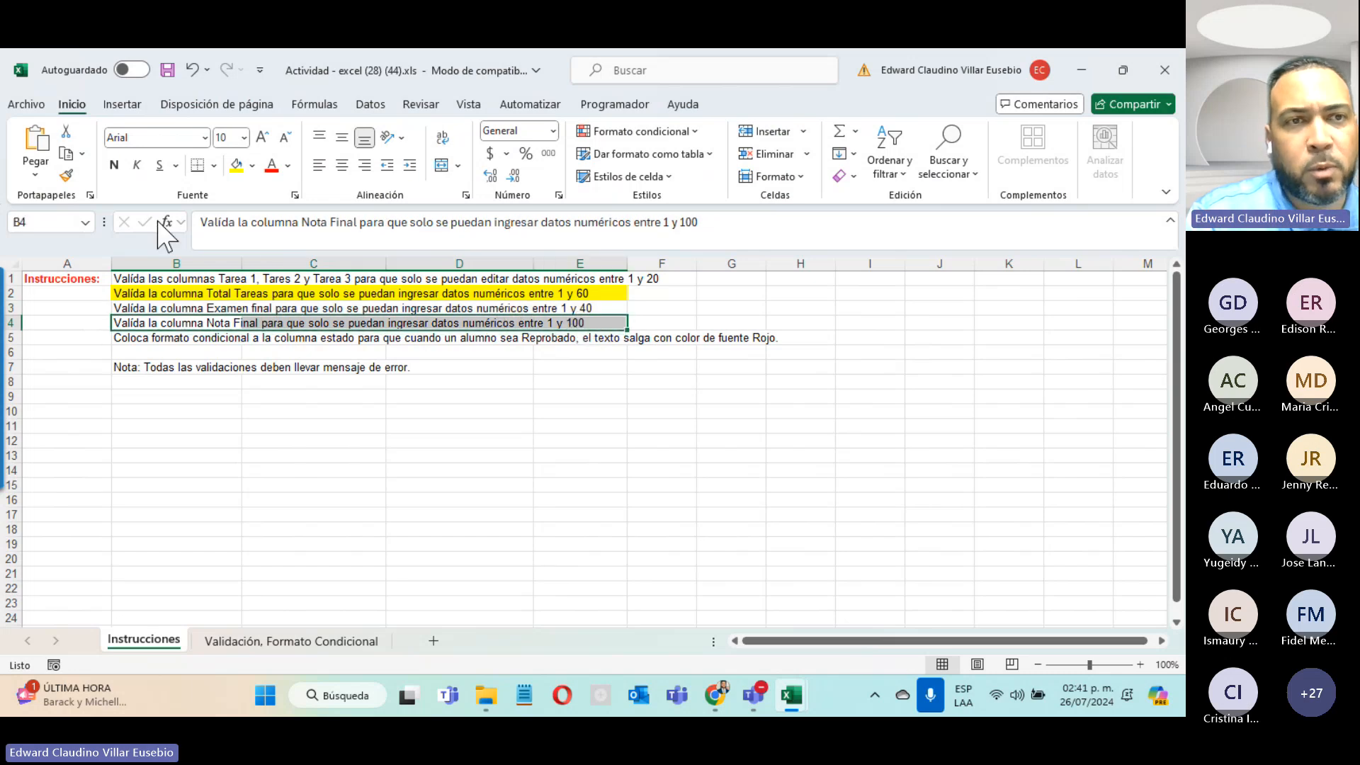
click(236, 166)
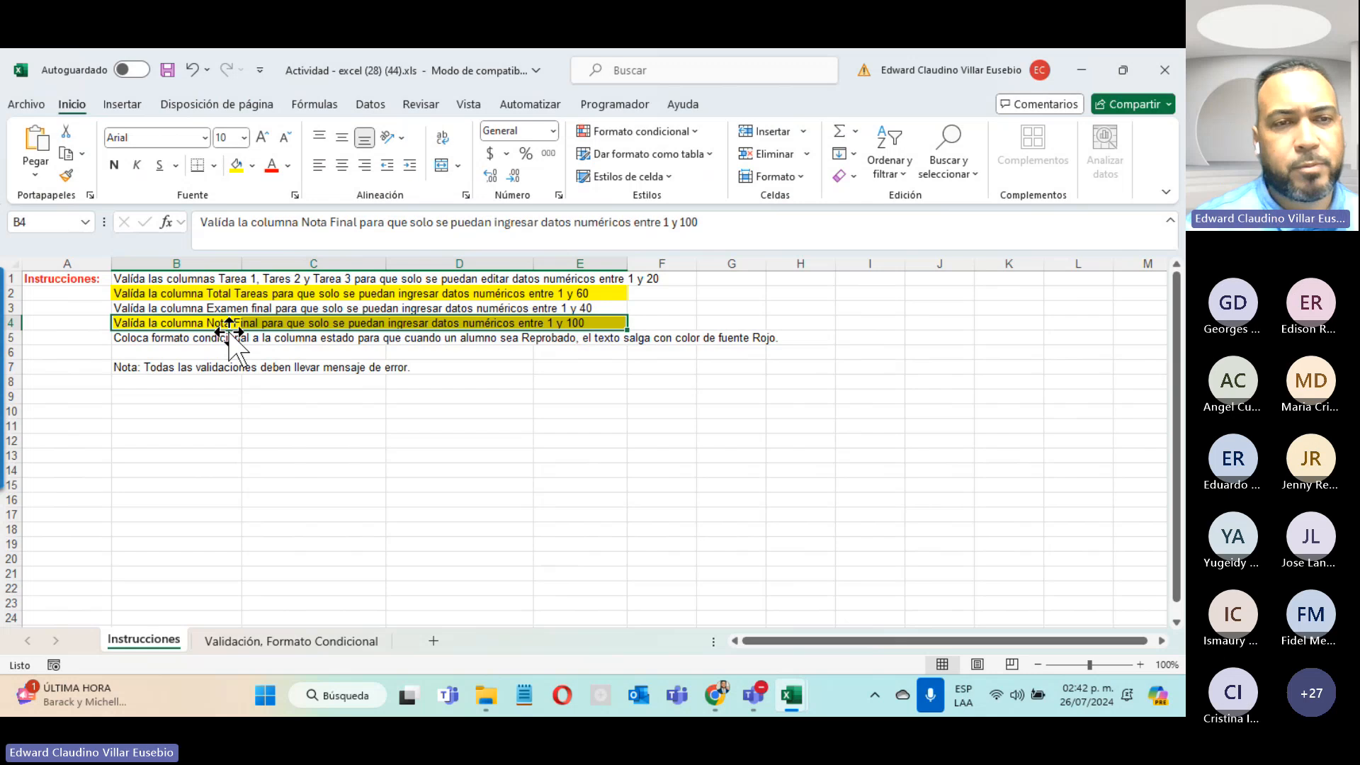
click(127, 343)
drag(128, 343, 784, 337)
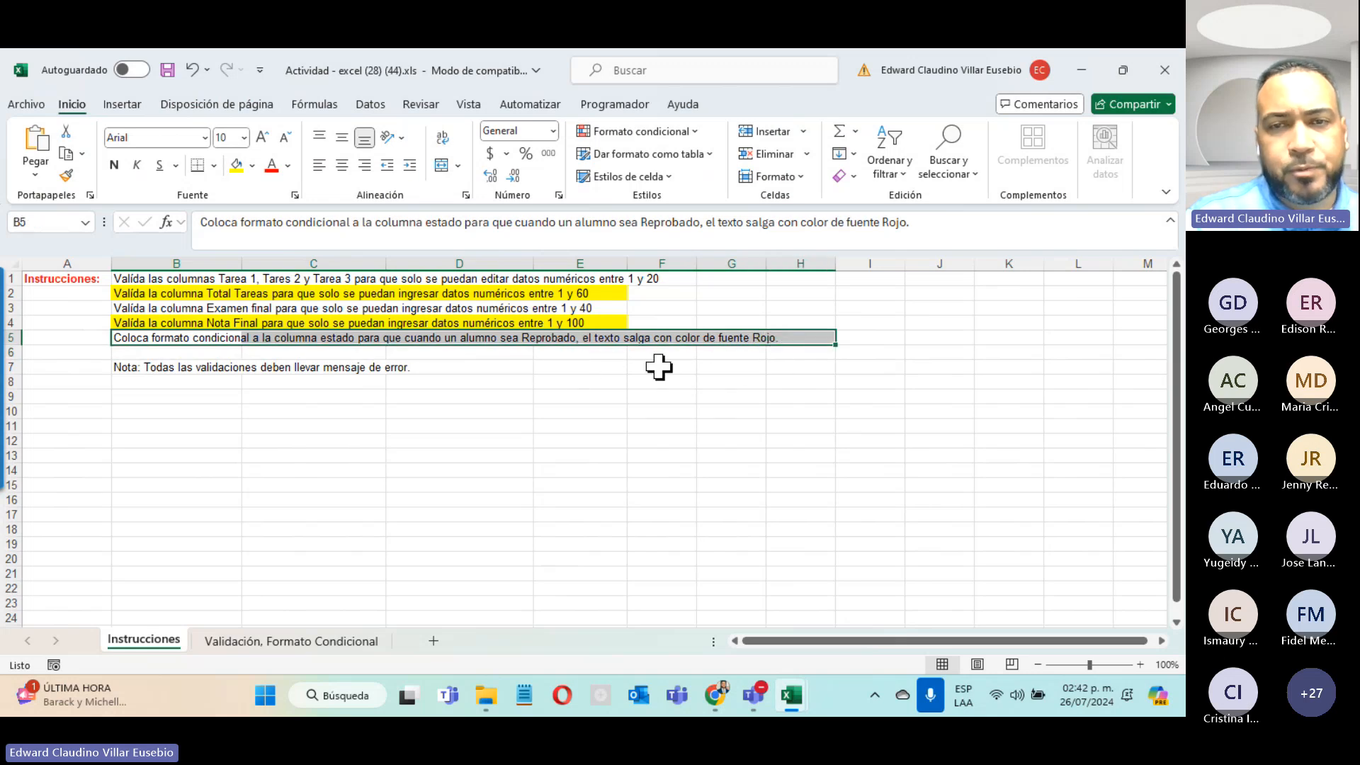
Step: Switch to the Validación, Formato Condicional sheet and highlight the Tarea 1–3 and Total Tareas columns
click(316, 640)
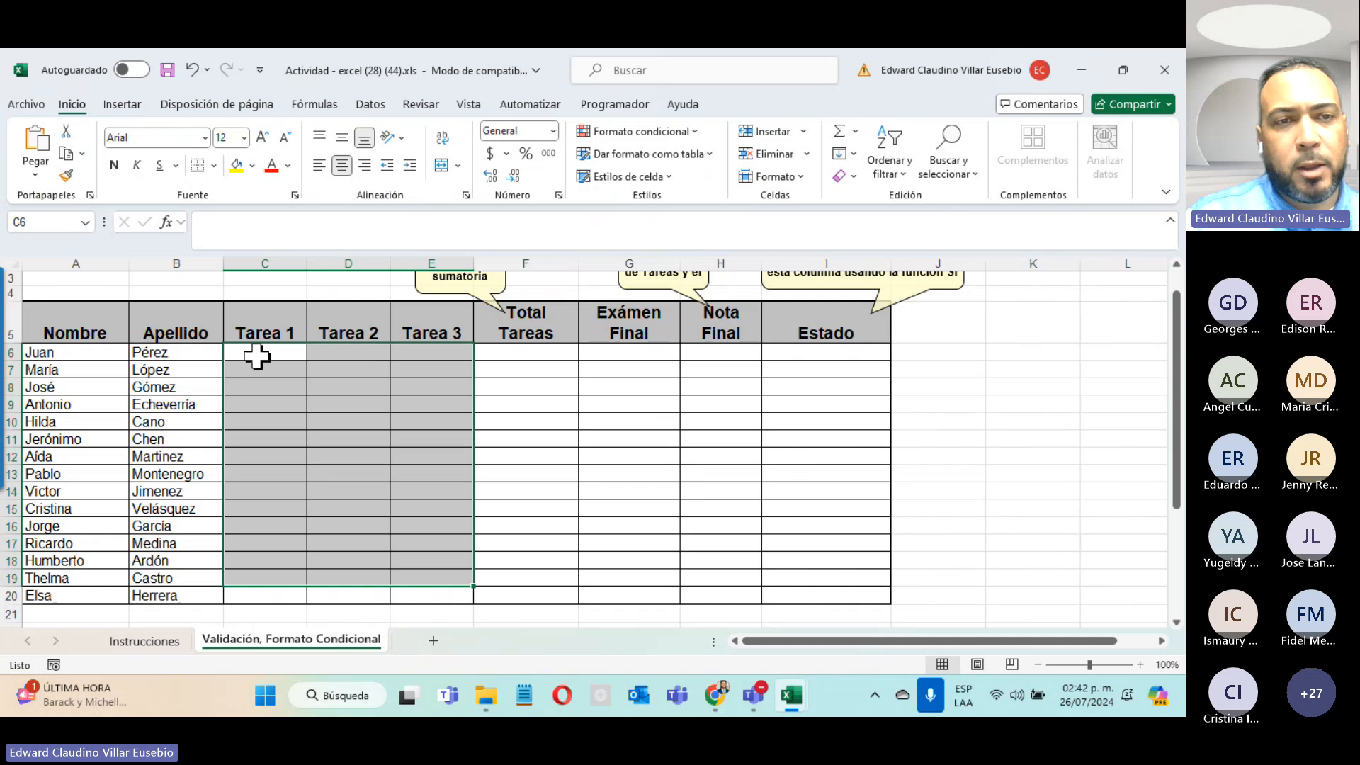
drag(258, 352, 428, 604)
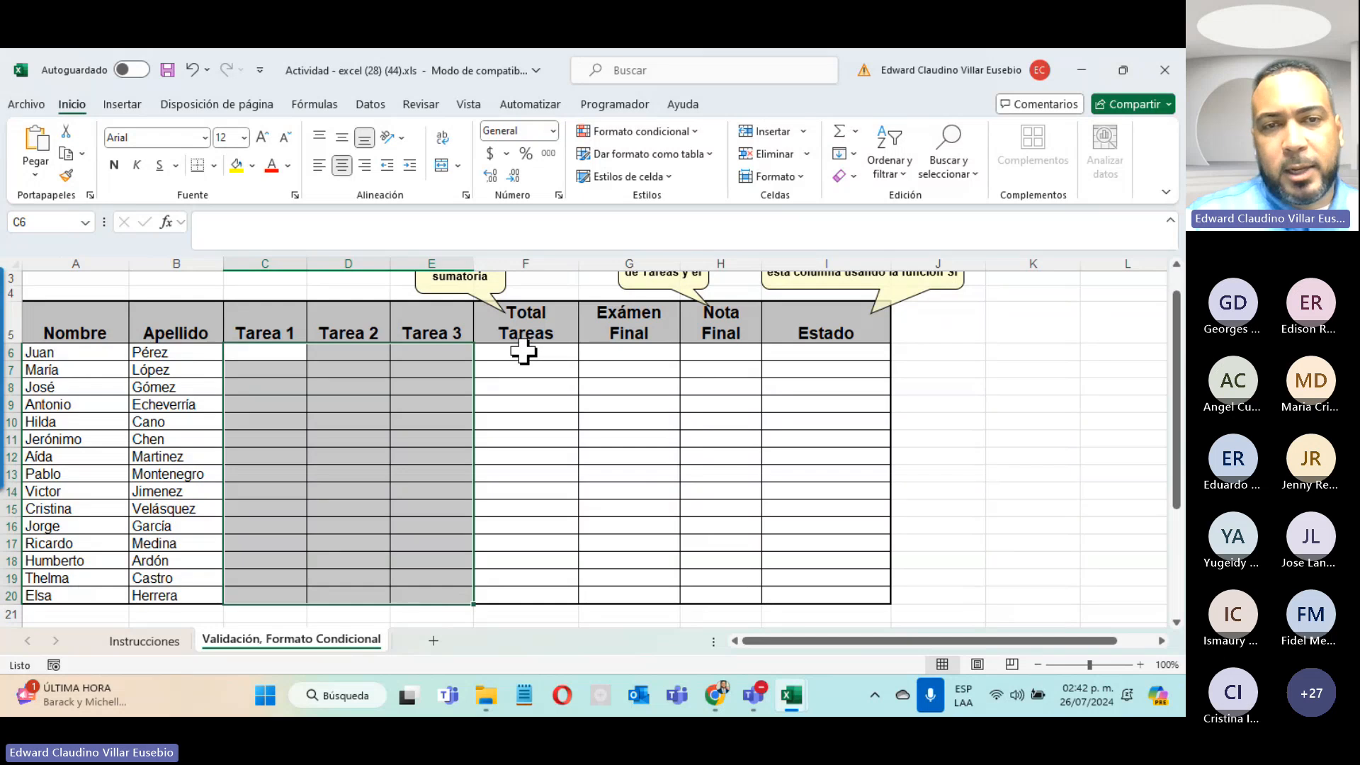
drag(523, 350, 521, 599)
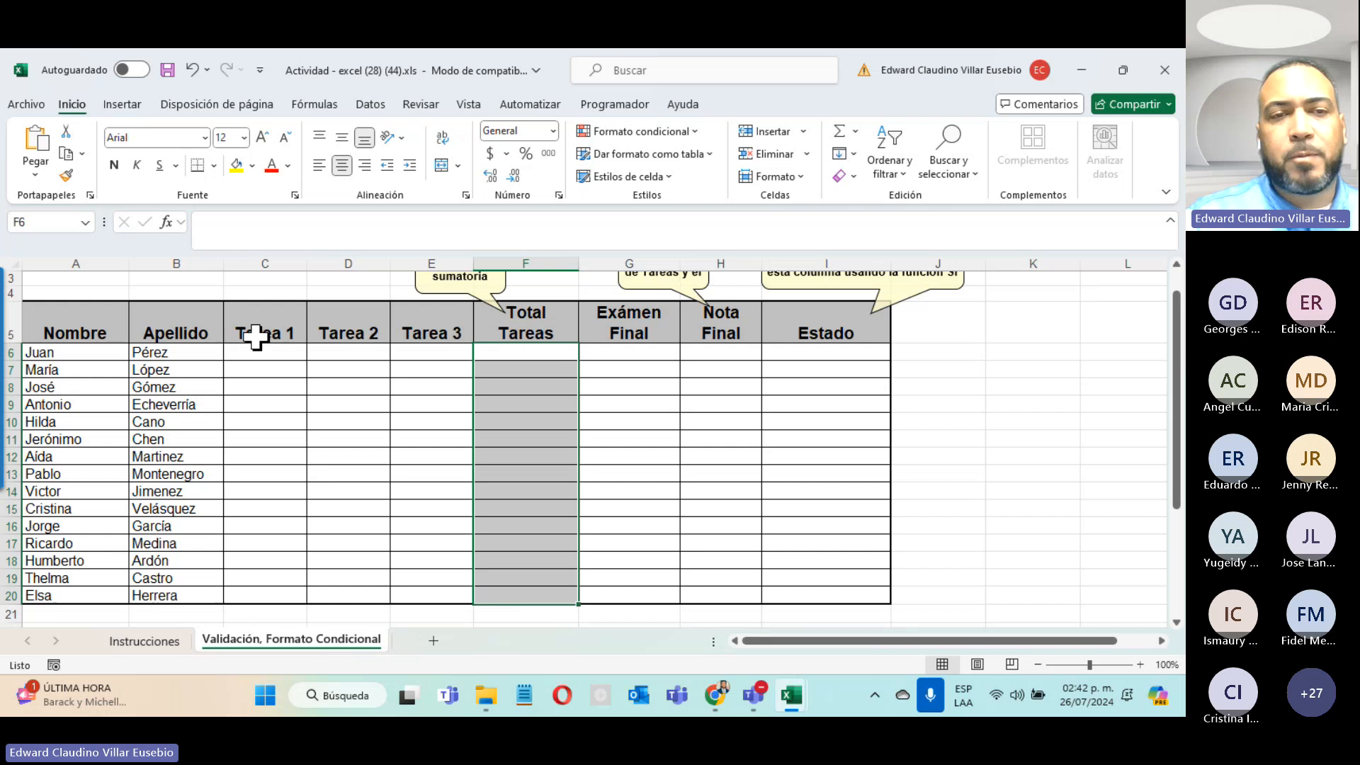
Step: Point out Juan's Tarea, Total Tareas, Exámen Final and Nota Final cells and the Exámen Final column
click(277, 356)
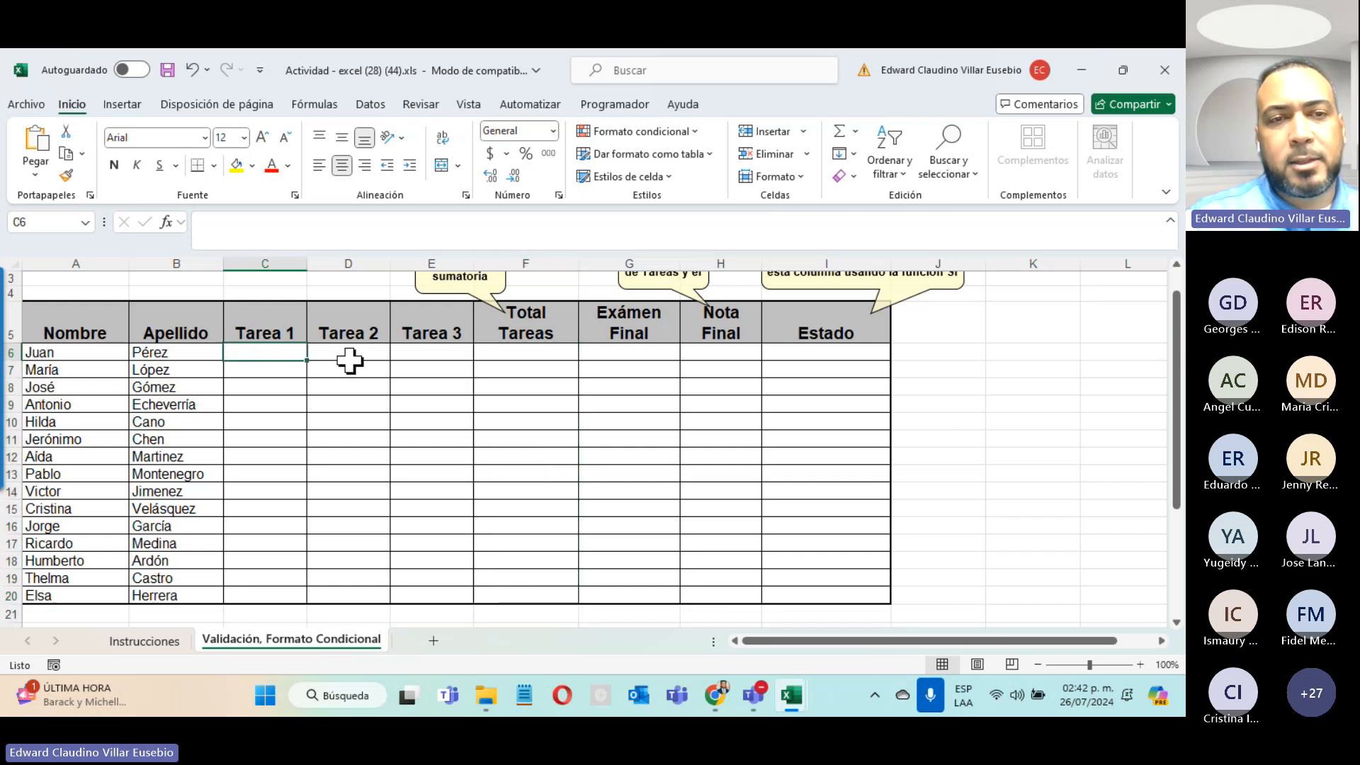
click(351, 357)
click(425, 352)
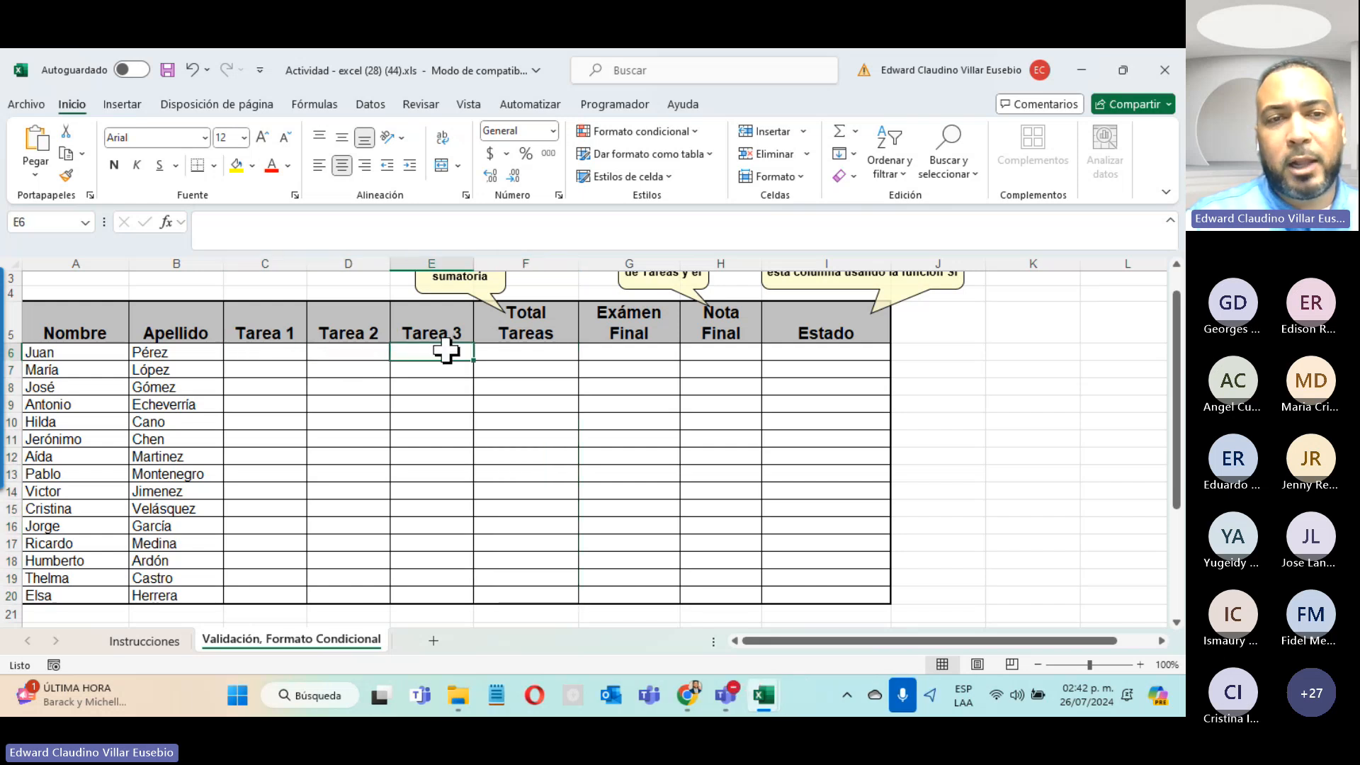
click(283, 352)
click(361, 352)
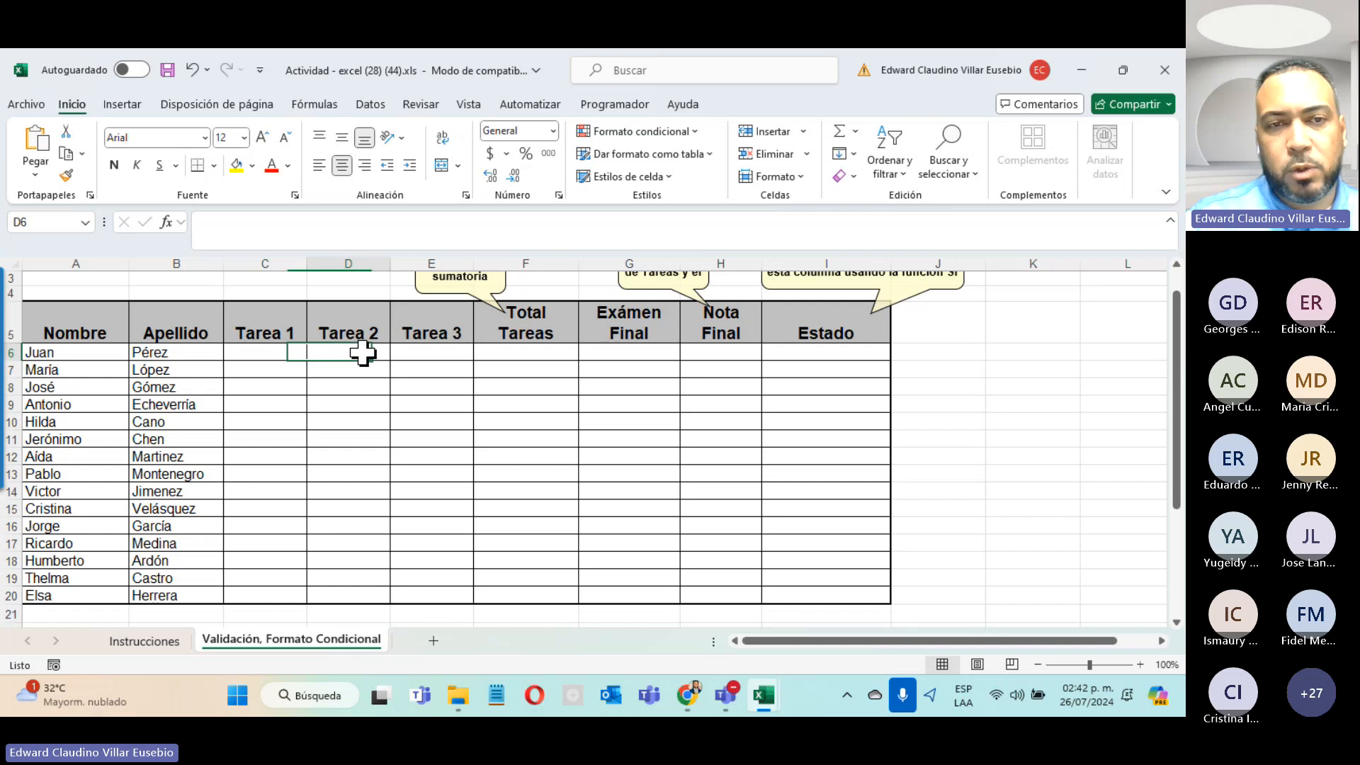
click(431, 353)
click(523, 354)
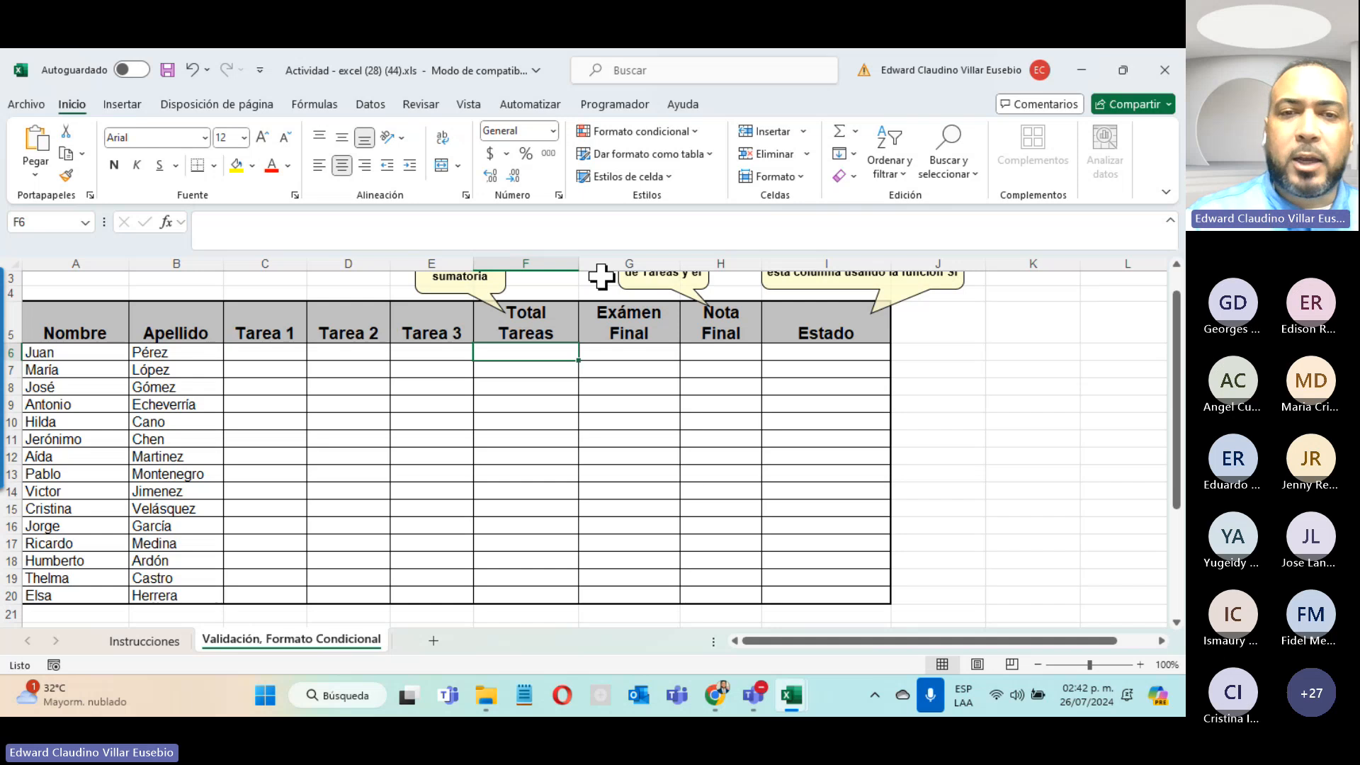
click(623, 349)
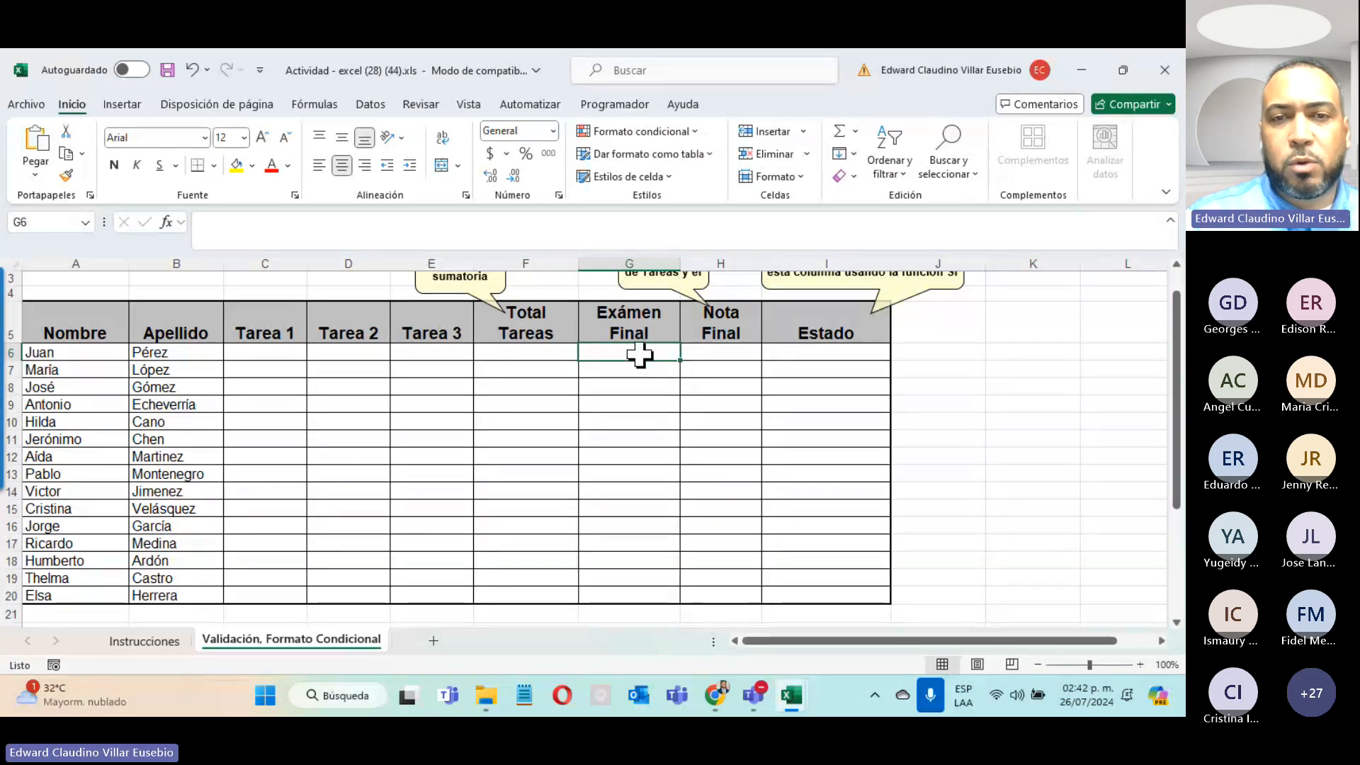
drag(638, 353, 602, 592)
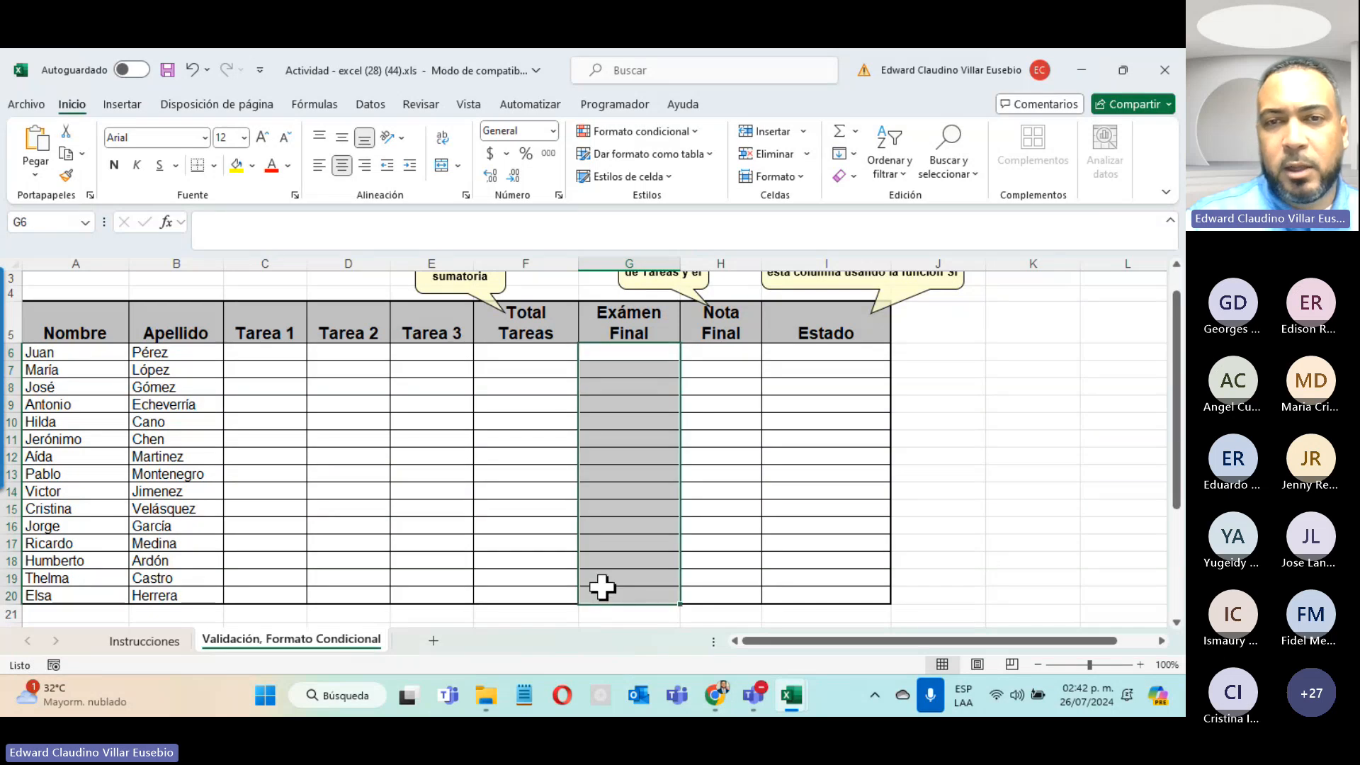
click(717, 357)
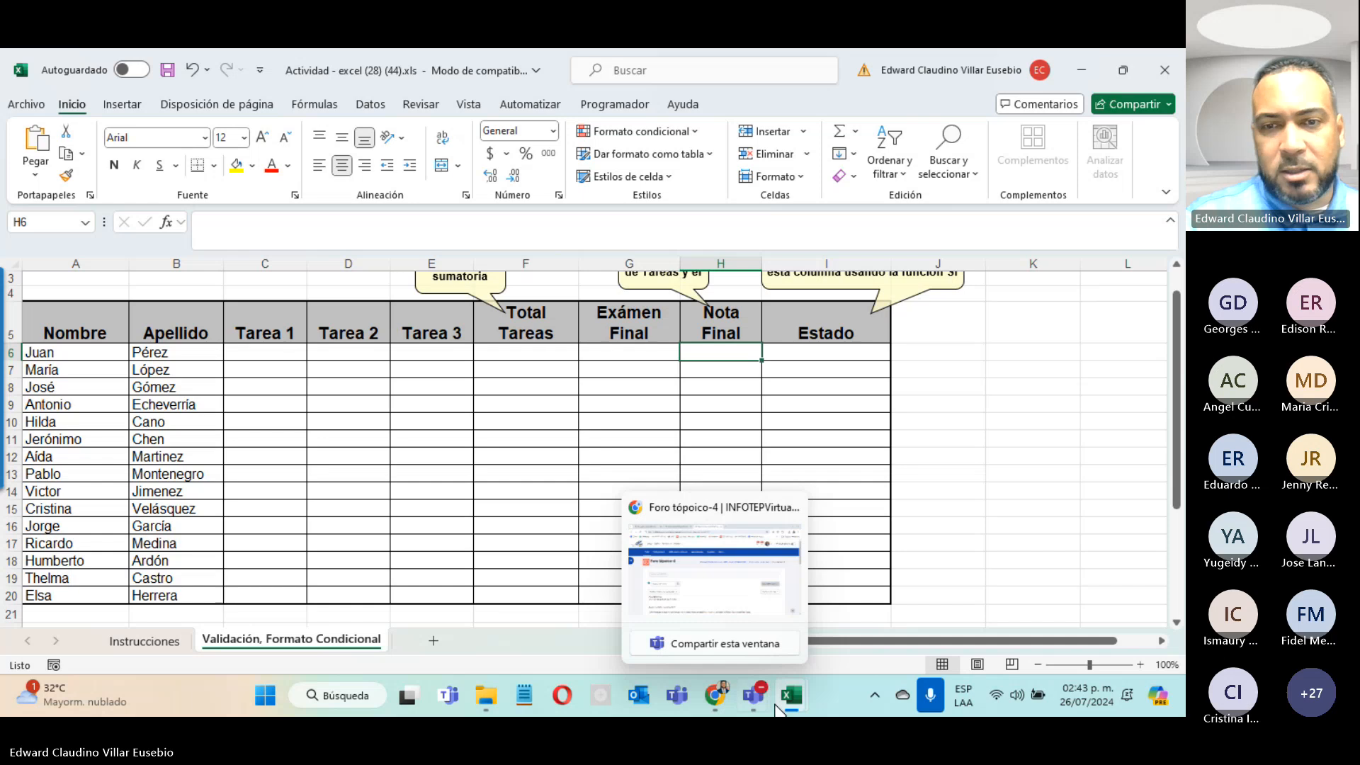
click(755, 698)
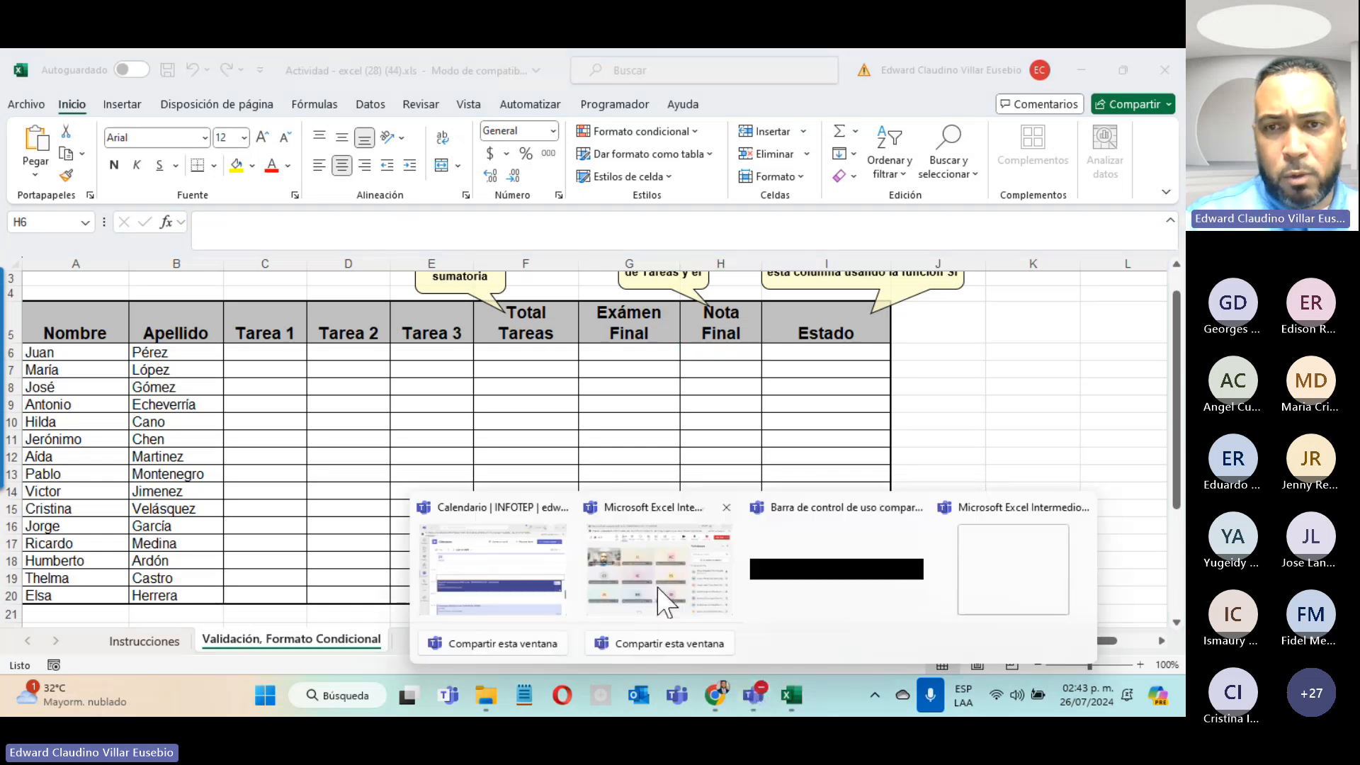
click(665, 602)
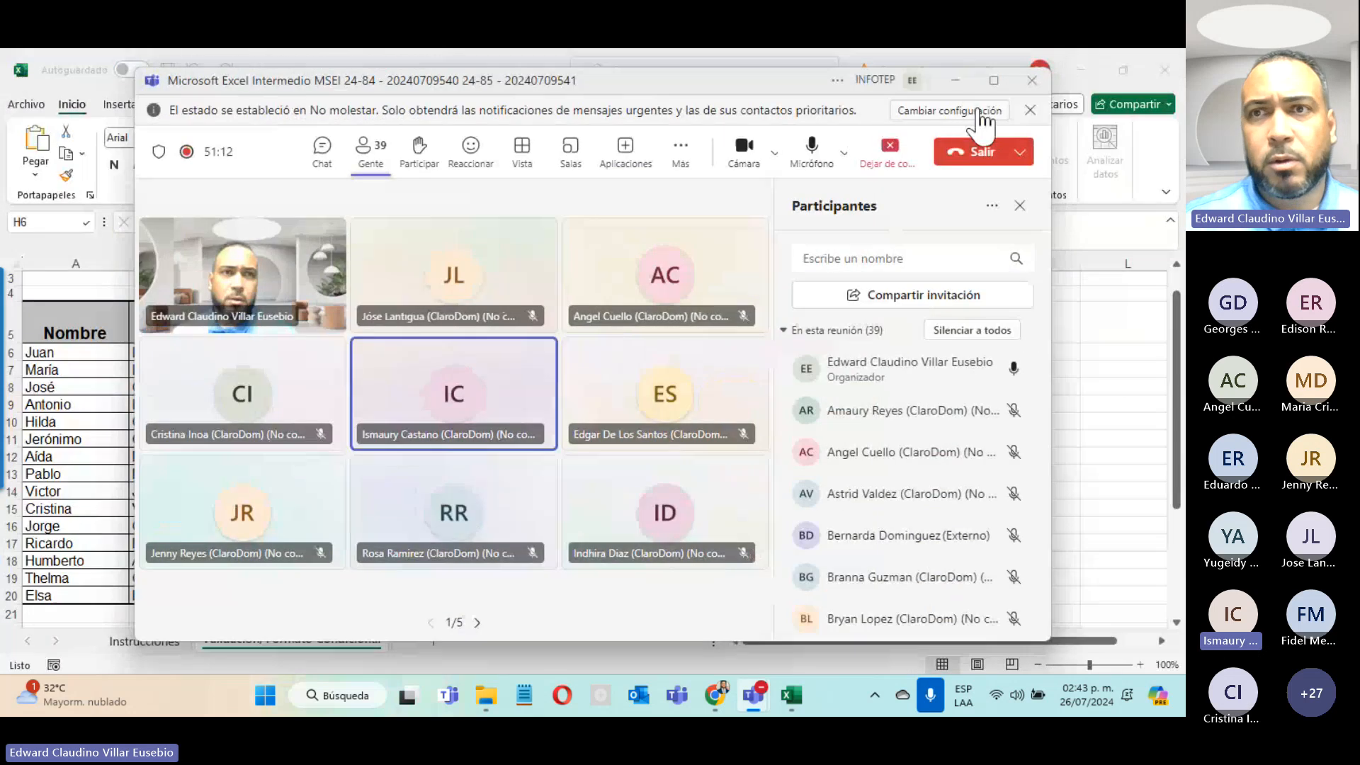
click(956, 81)
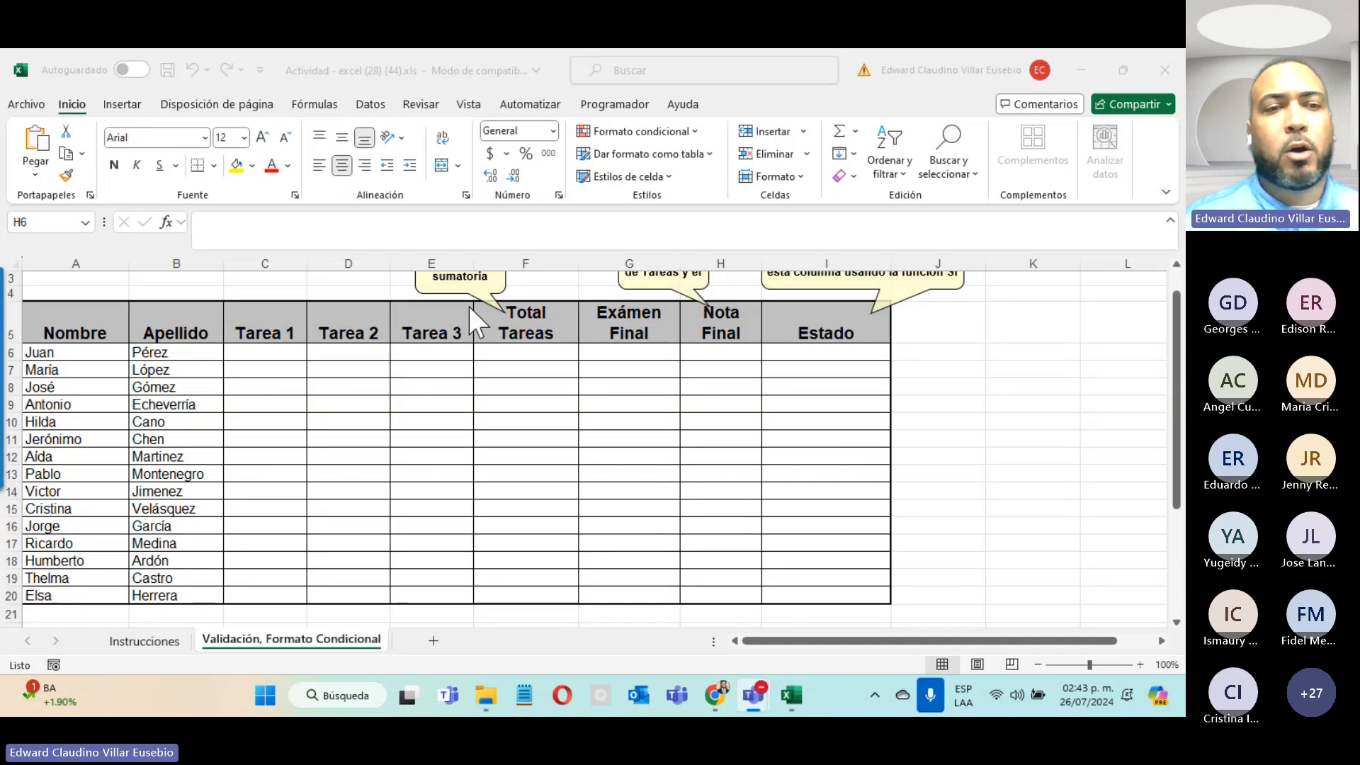
Step: Select the Tarea cells C6:E20 and bring up Validación de datos from the Datos tab
click(273, 354)
drag(273, 354, 408, 588)
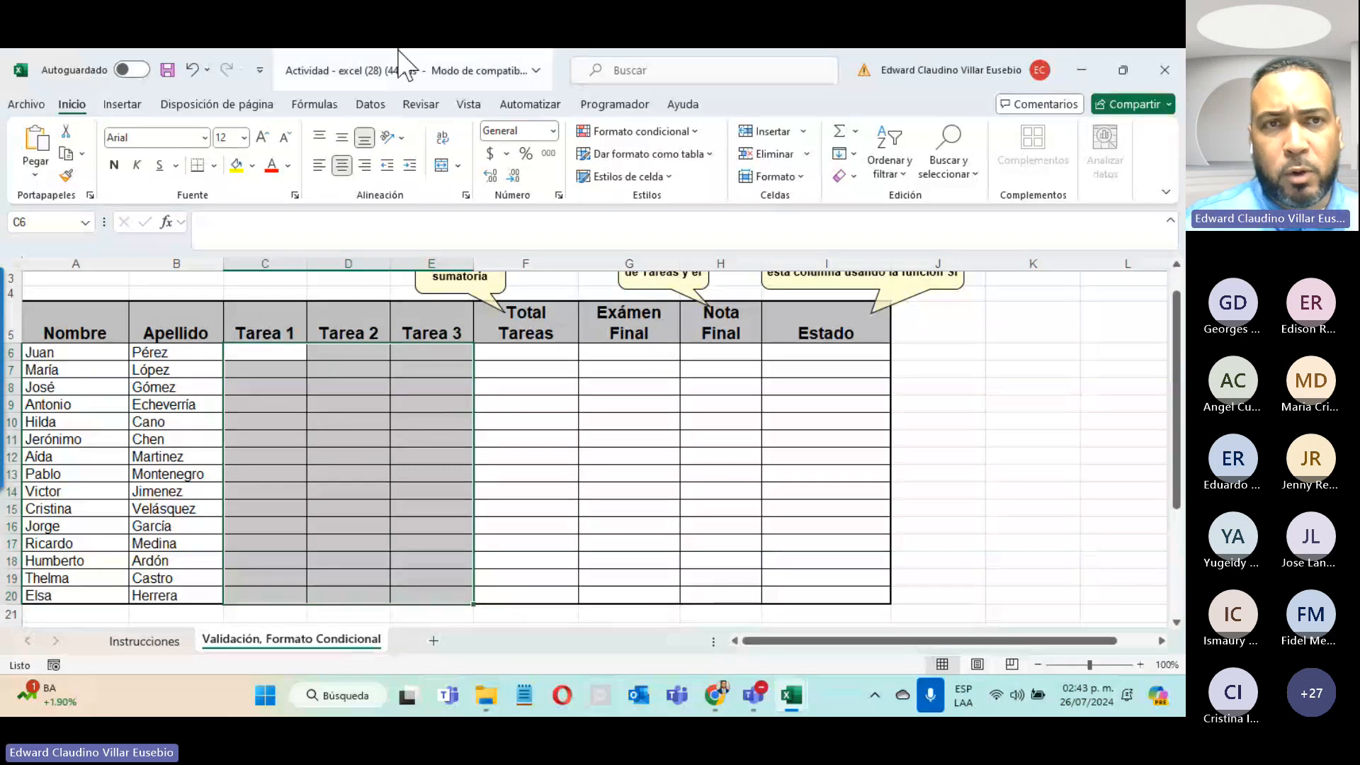
click(371, 105)
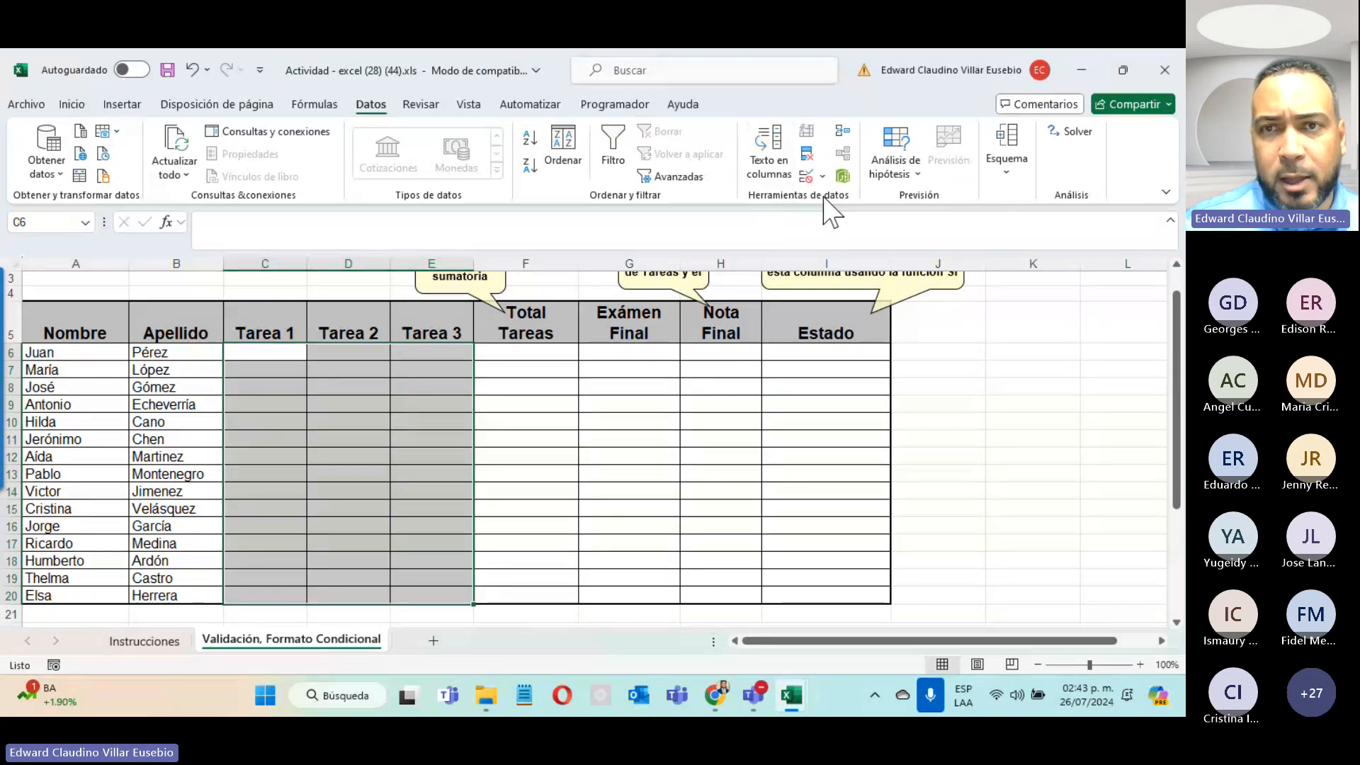
click(807, 177)
drag(716, 110, 686, 323)
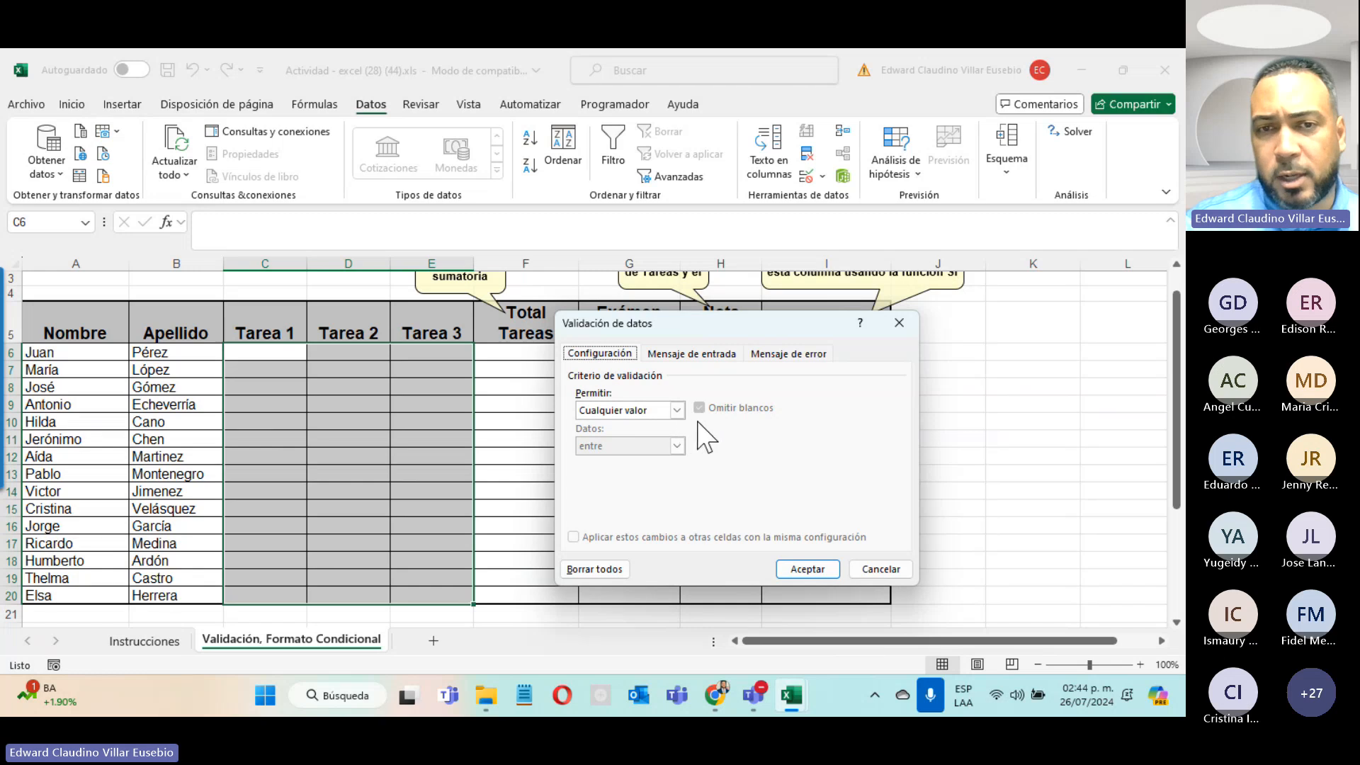
Step: Set the Tarea validation to allow Número entero entre a minimum of 0 and a maximum of 20
click(677, 411)
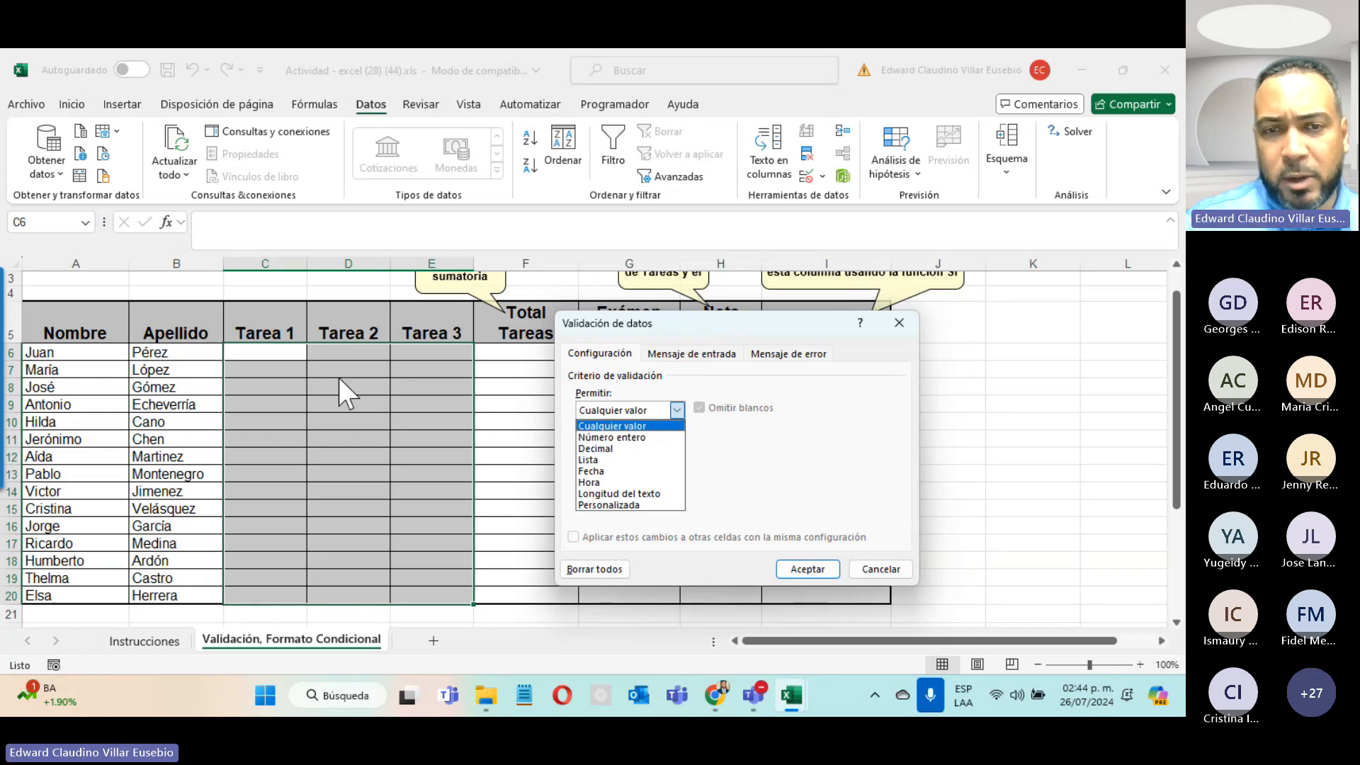
click(779, 435)
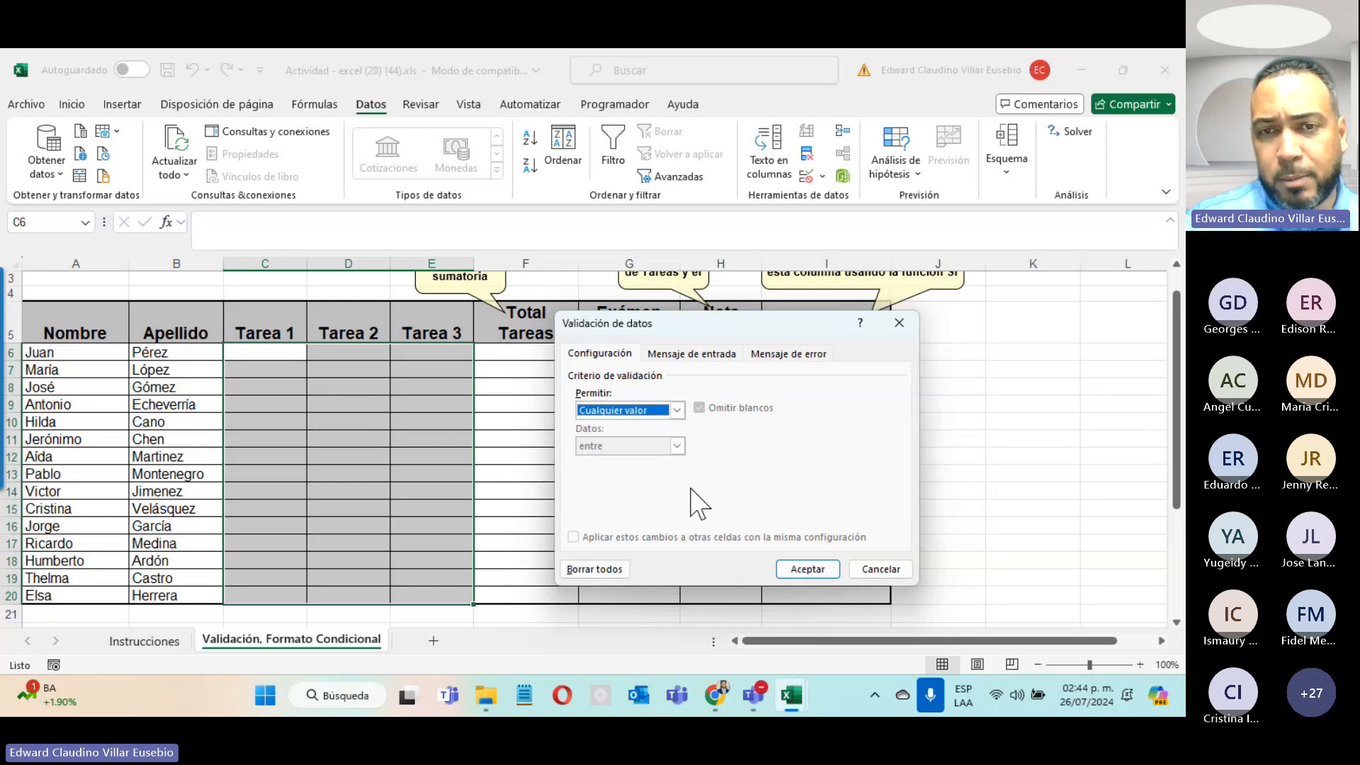
click(677, 411)
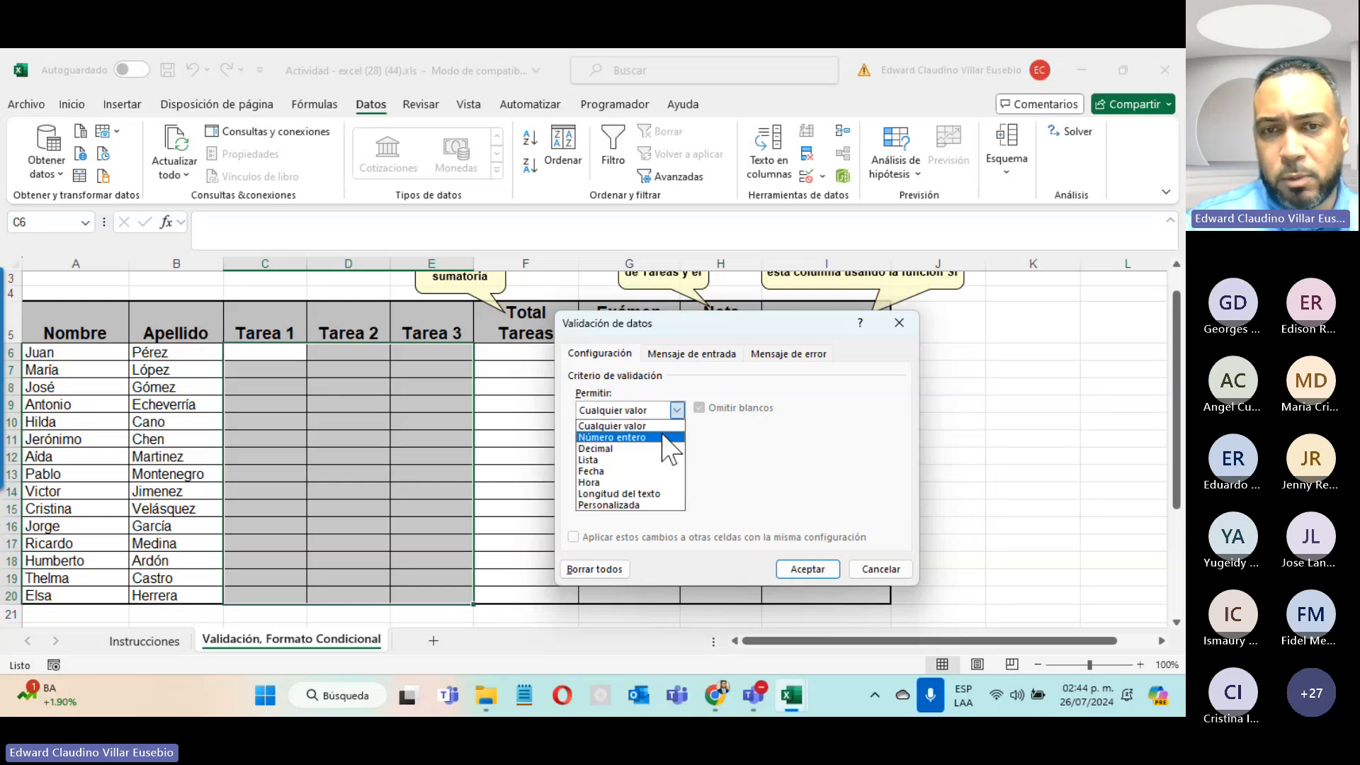
click(663, 436)
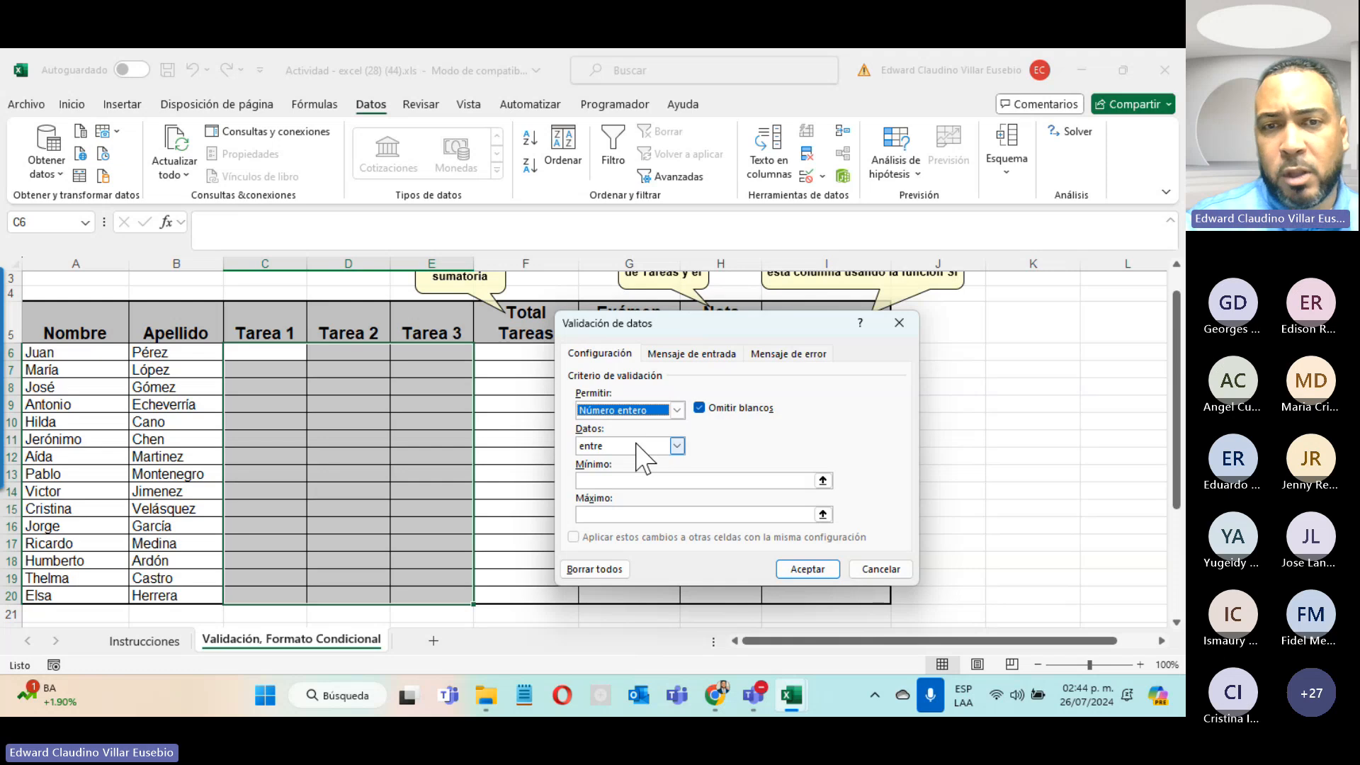
click(649, 446)
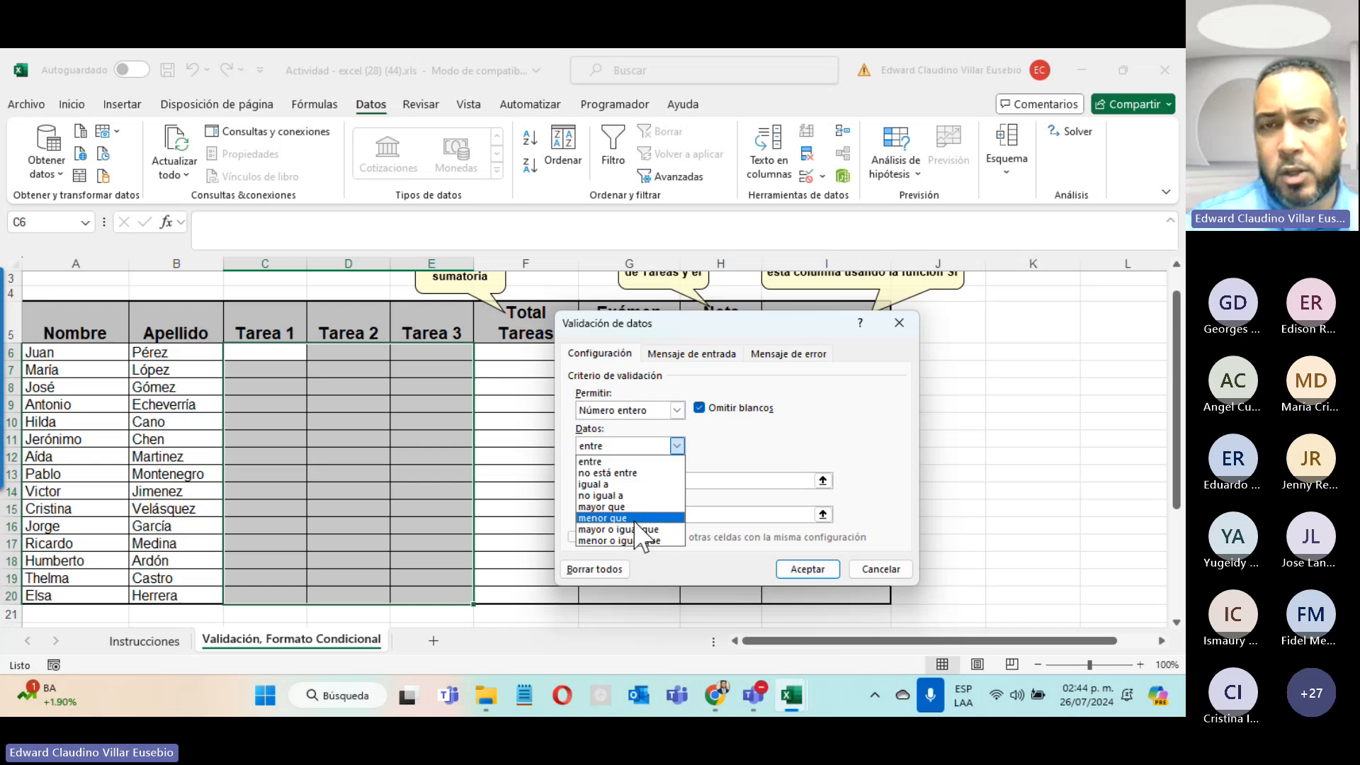
click(655, 462)
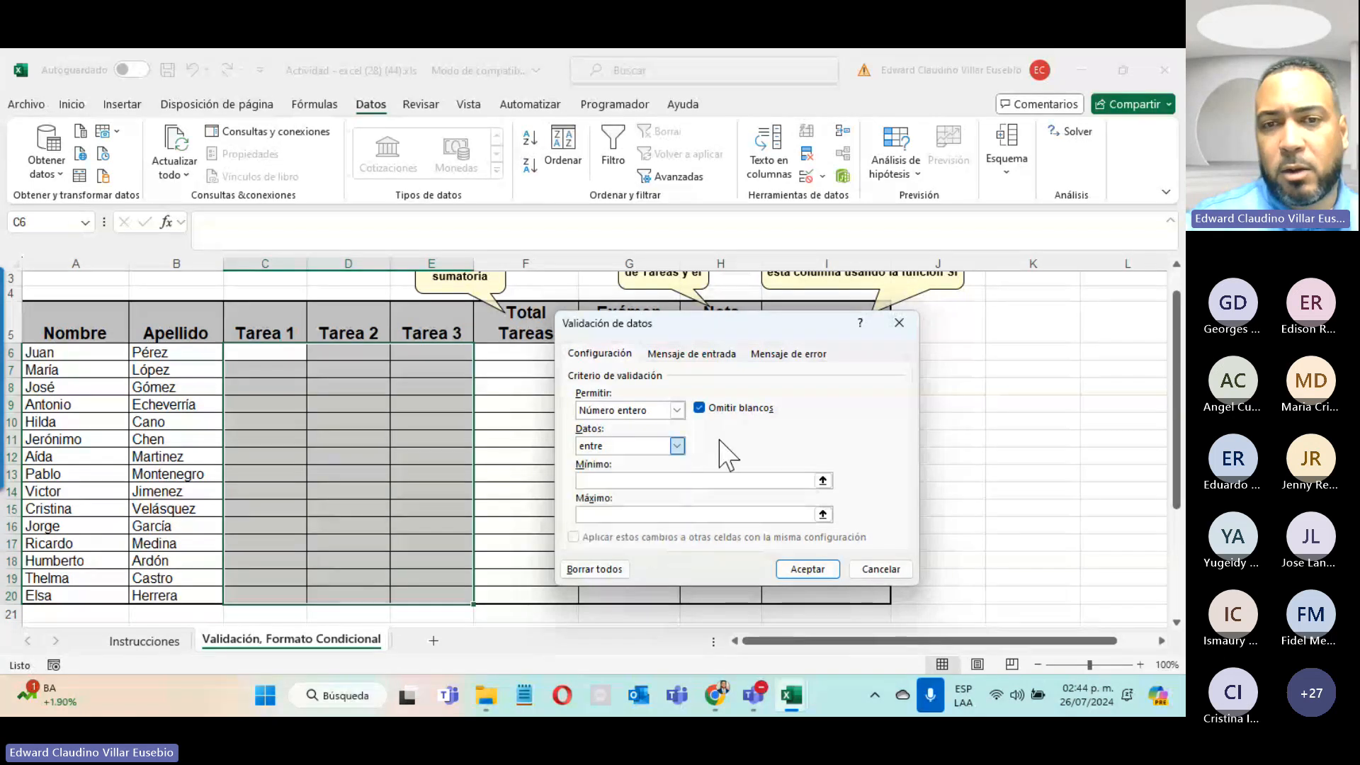
click(676, 446)
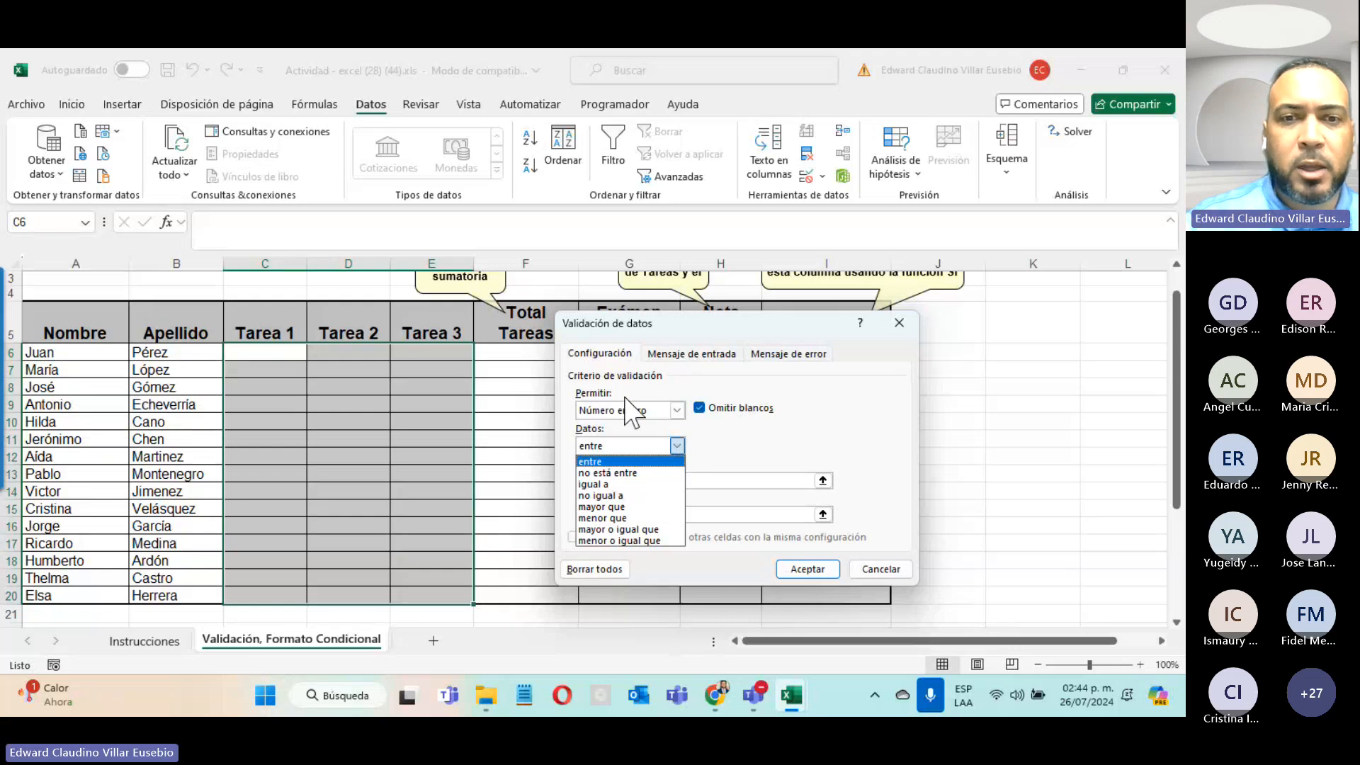
click(593, 461)
click(629, 482)
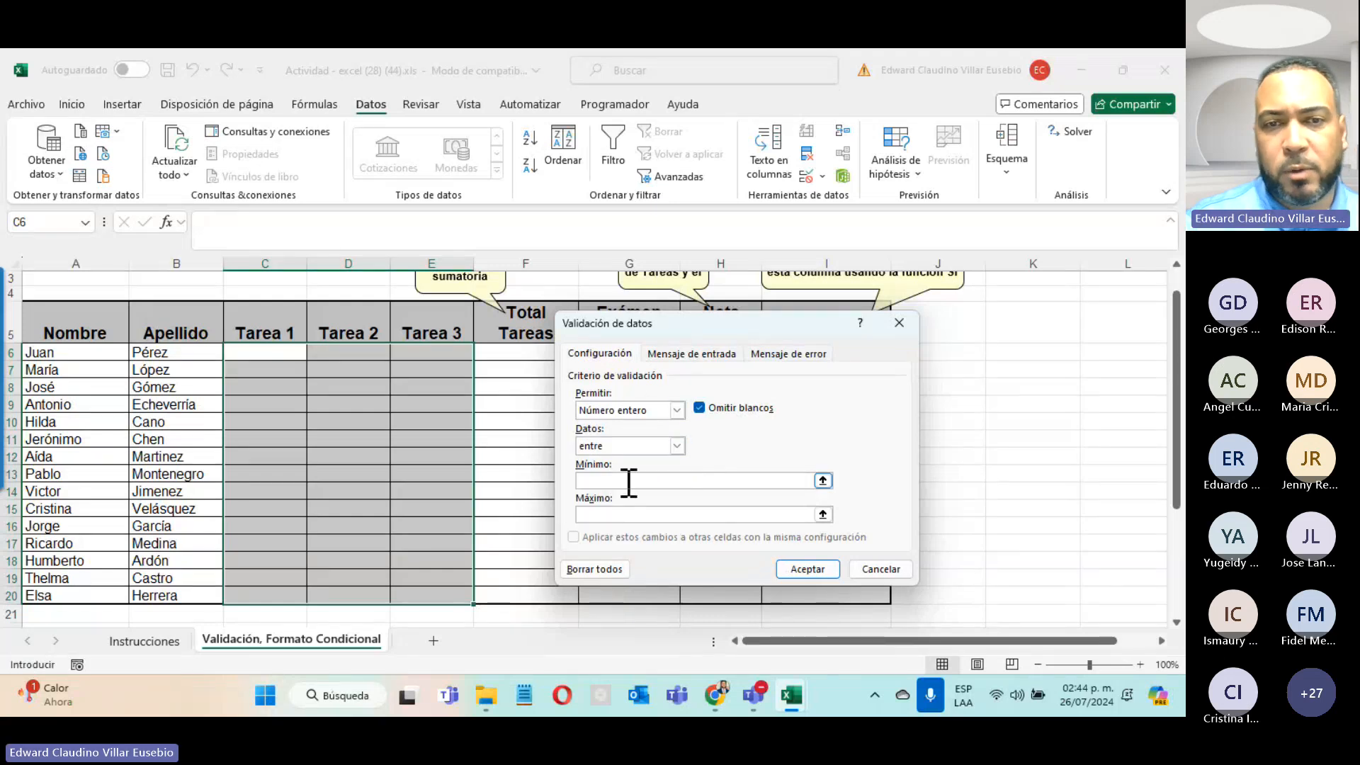
text(0)
click(644, 513)
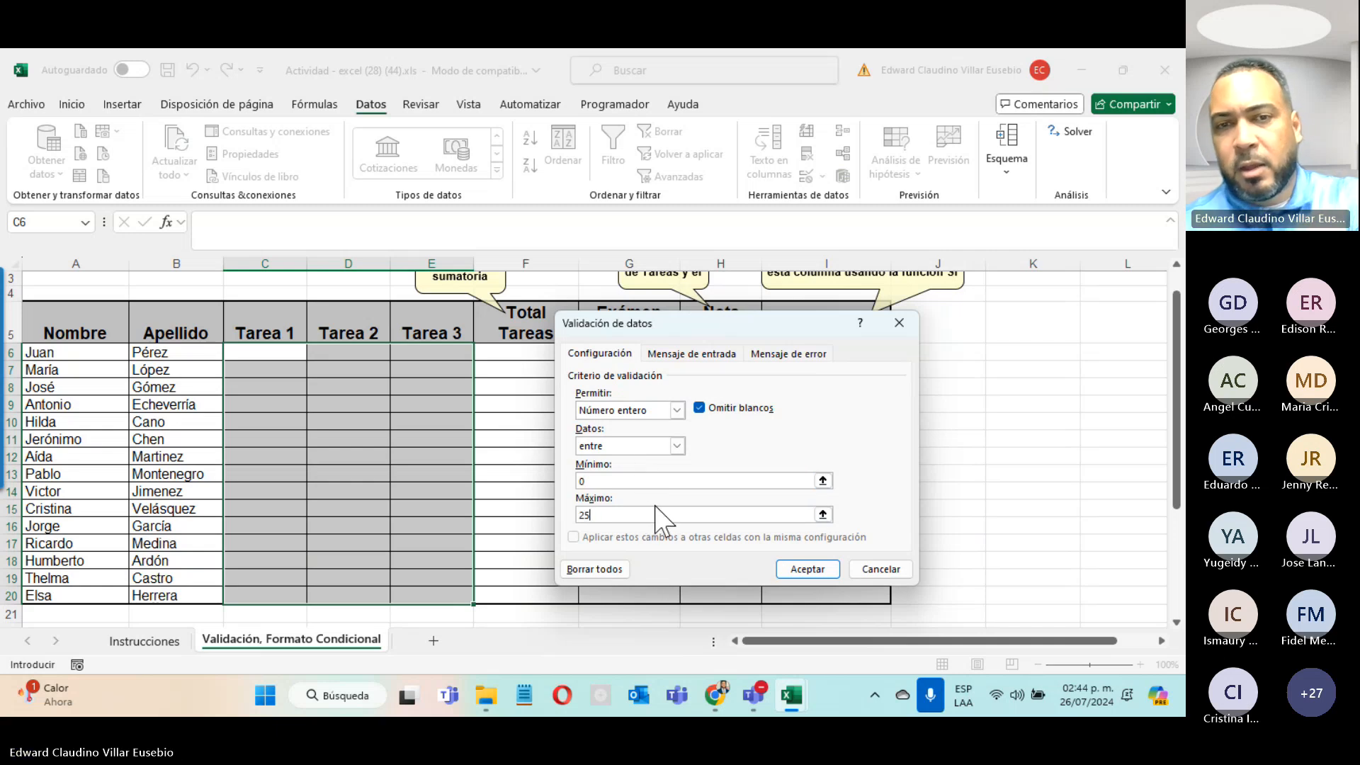
text(20)
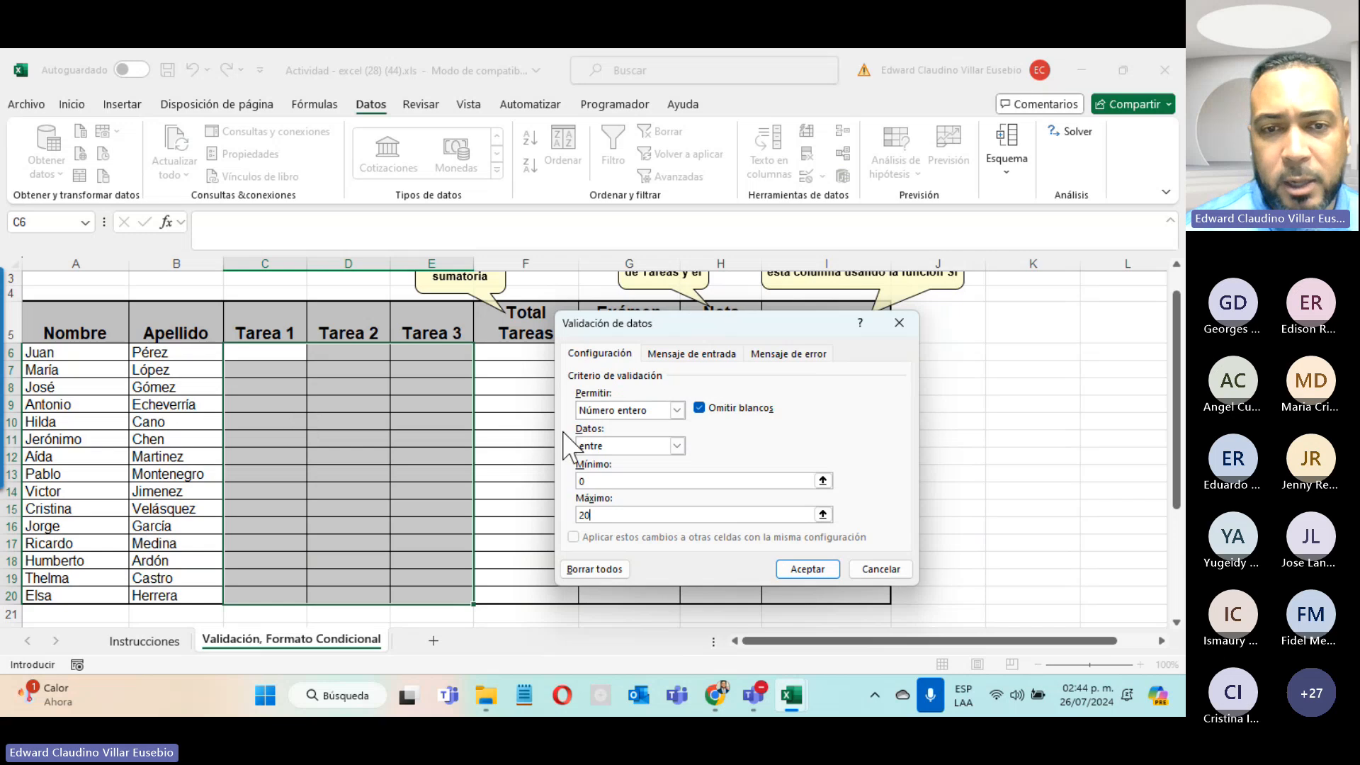
click(685, 354)
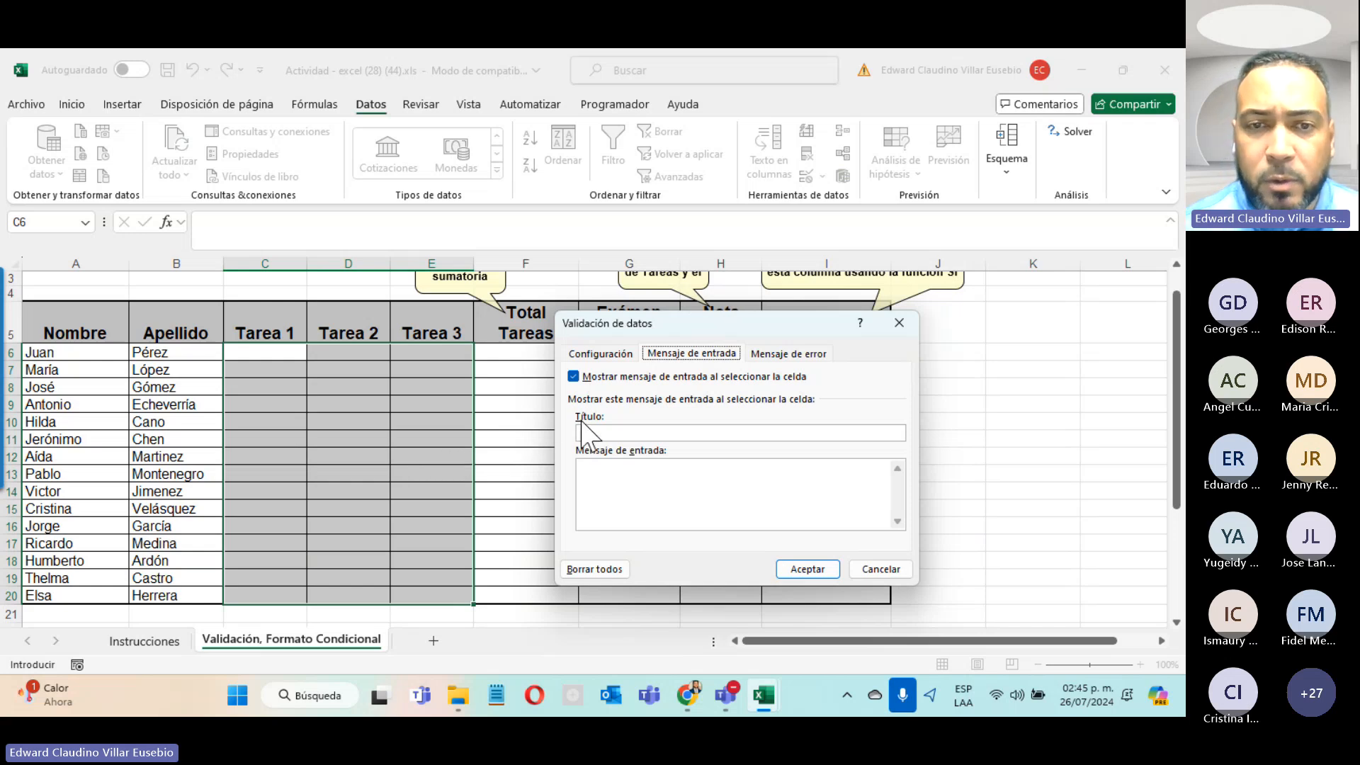
Step: Enter the input message title 'Valor permitido' and message 'Entre 0 y 20.'
click(603, 433)
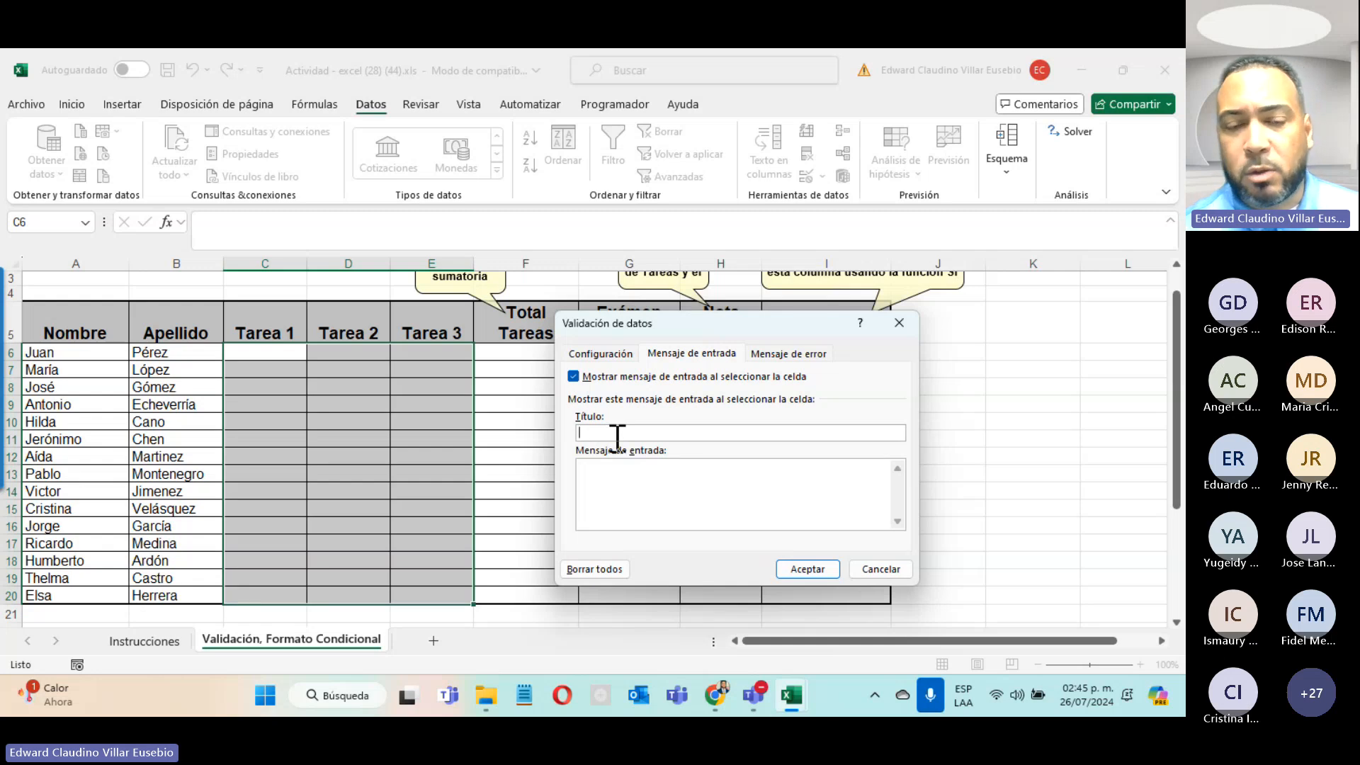
text(Valor permitido)
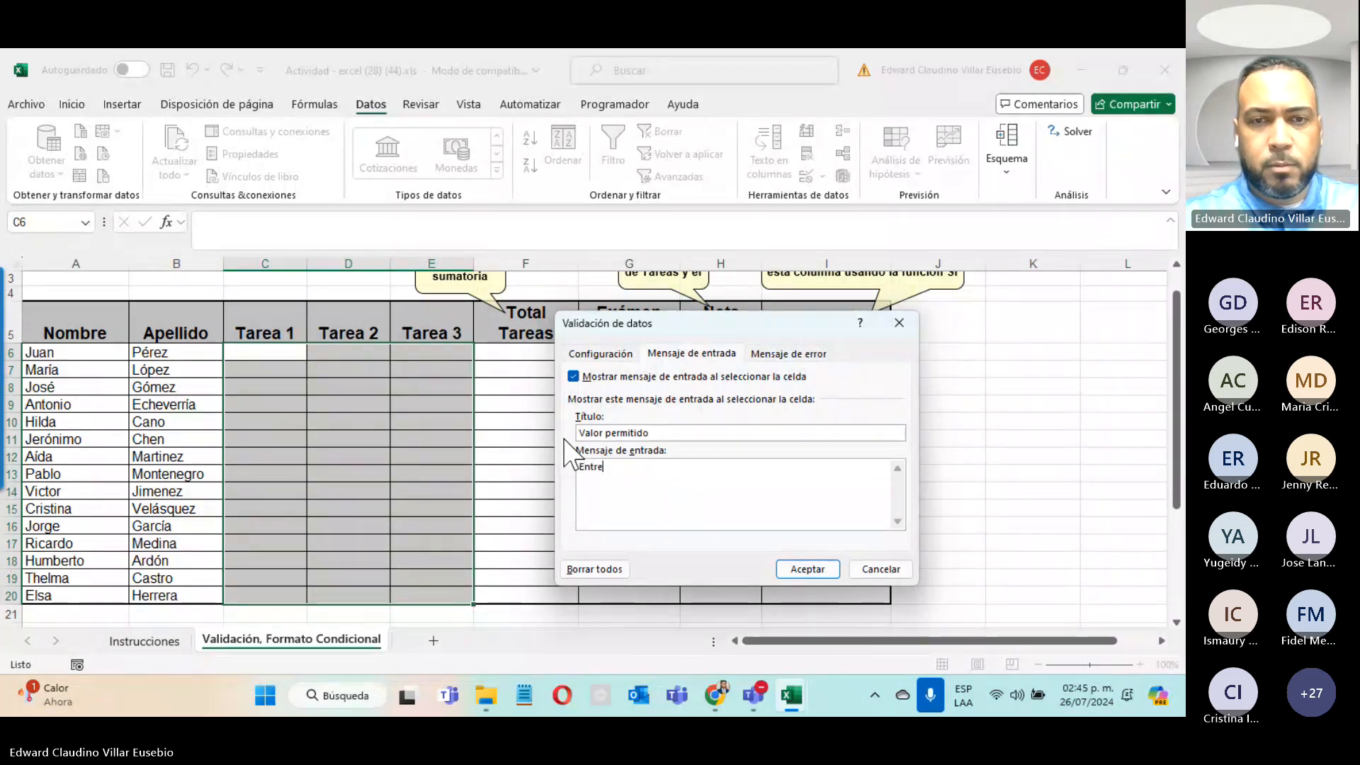
text(0 y )
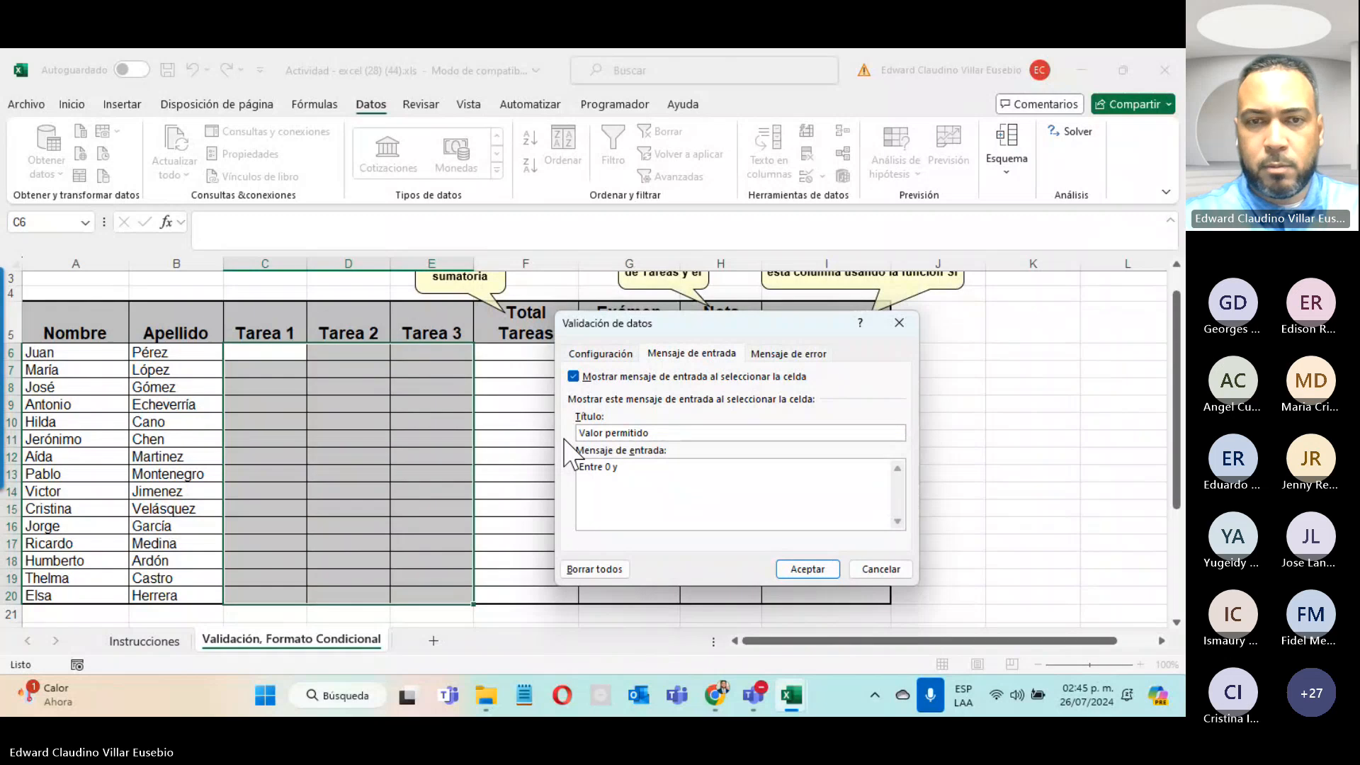
text(20)
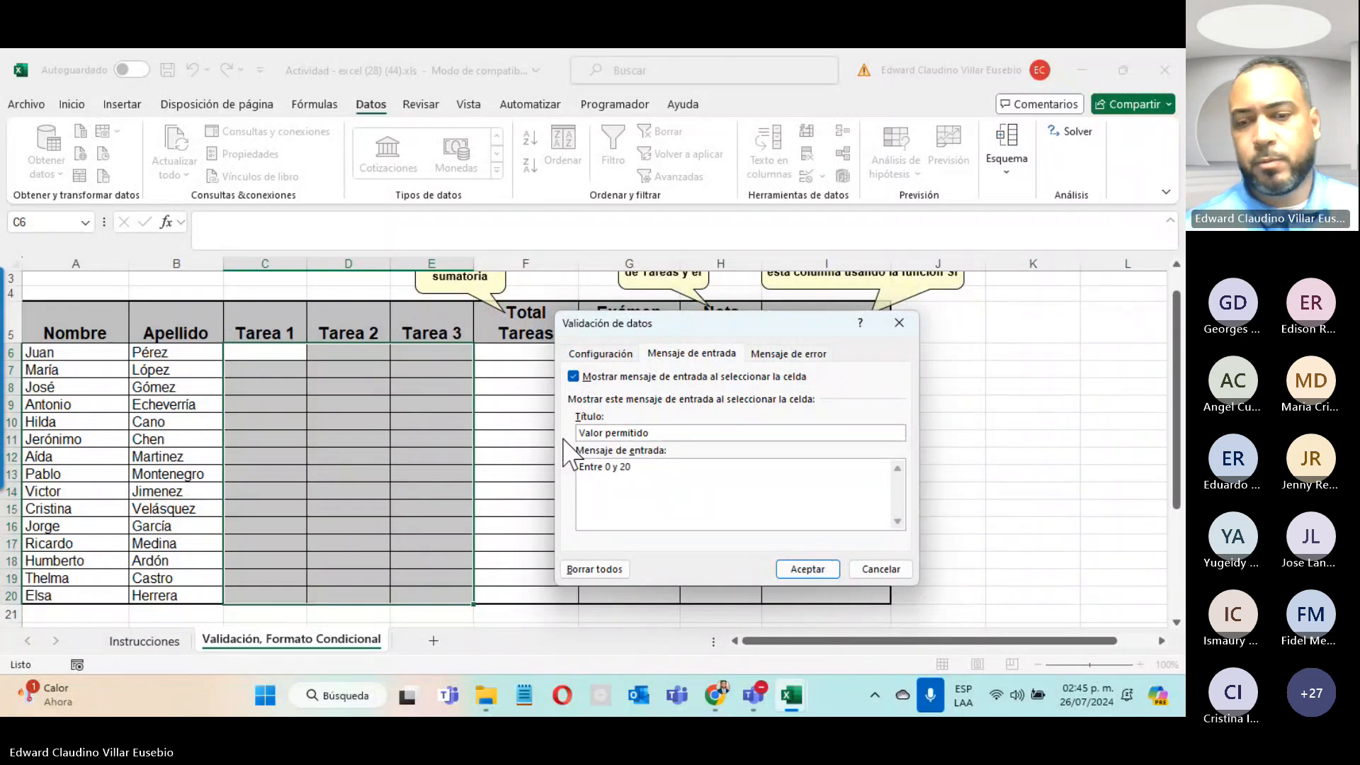
text(.)
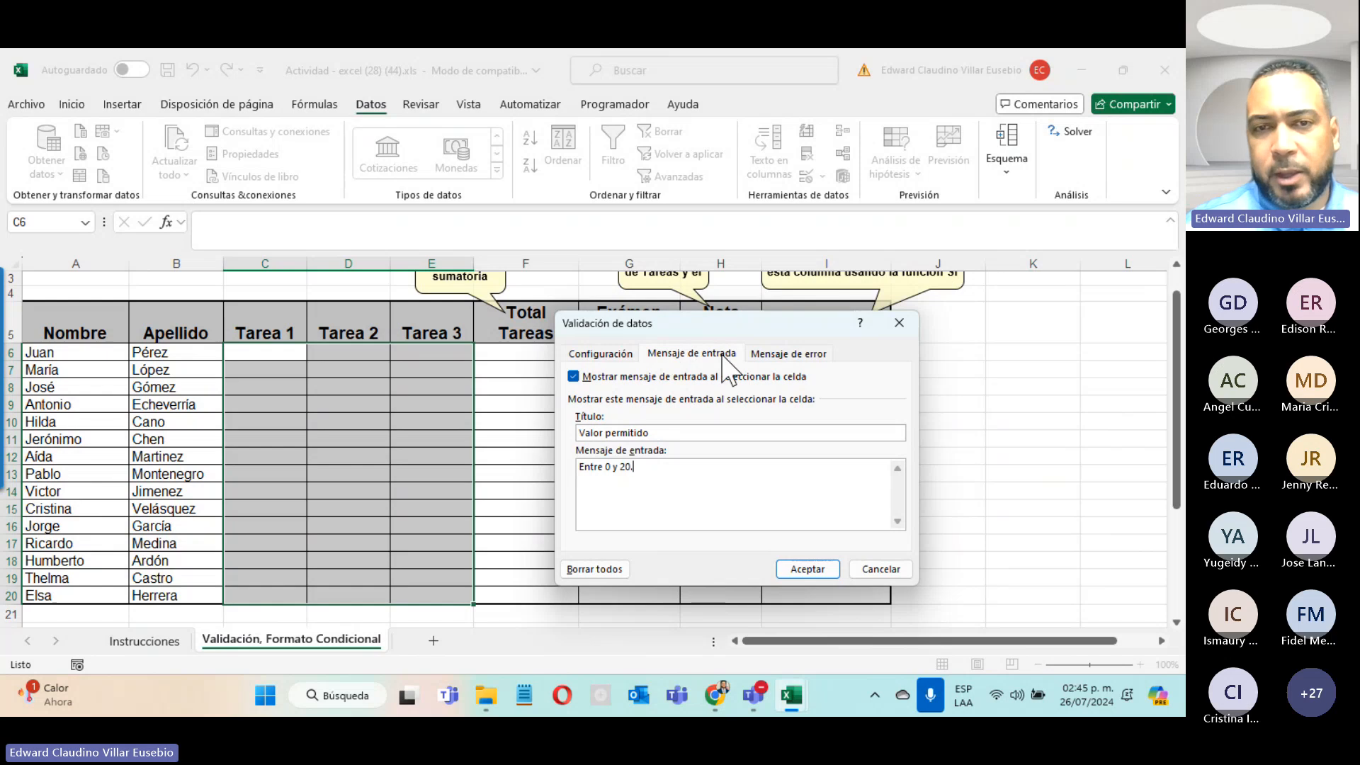
click(798, 356)
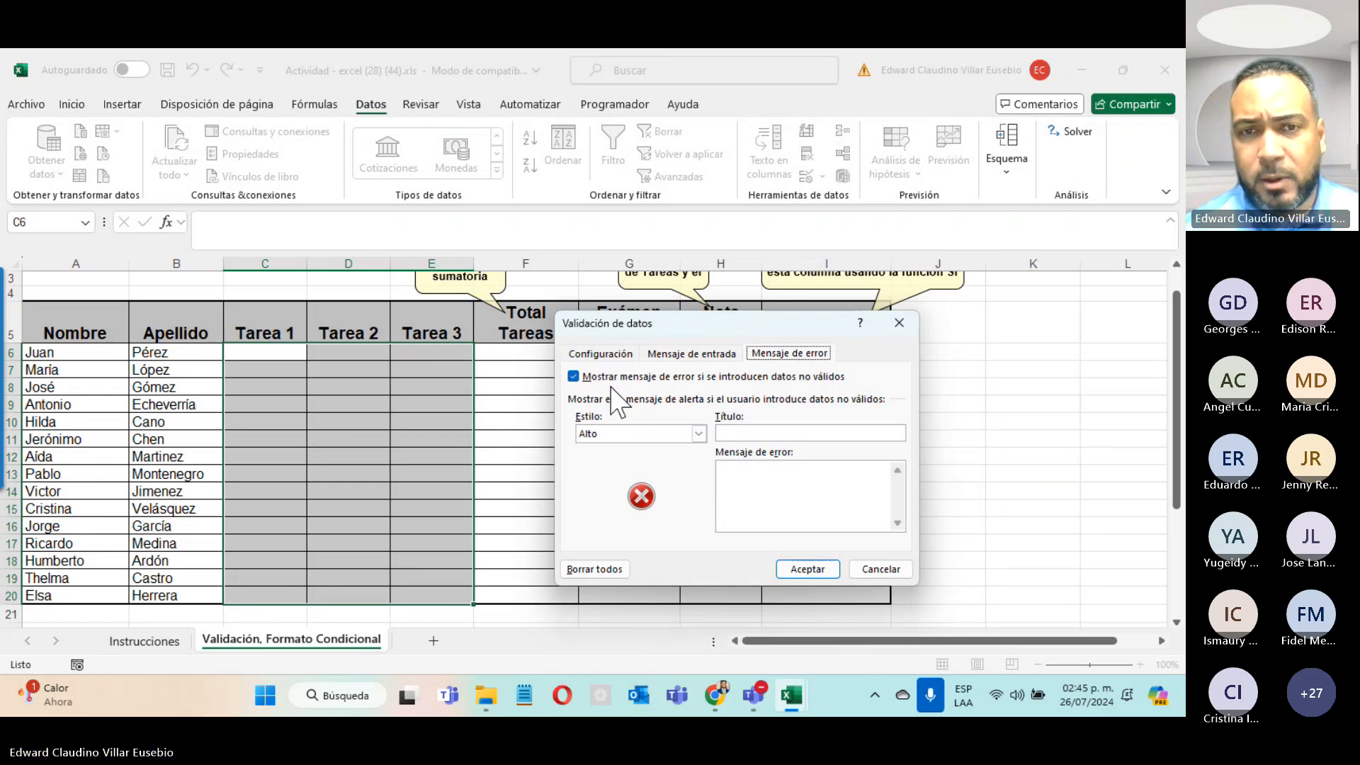
Step: Keep the Alto error style and enter title 'Valor fuera del rango' with message 'Favor intentar nuevamente.'
click(699, 433)
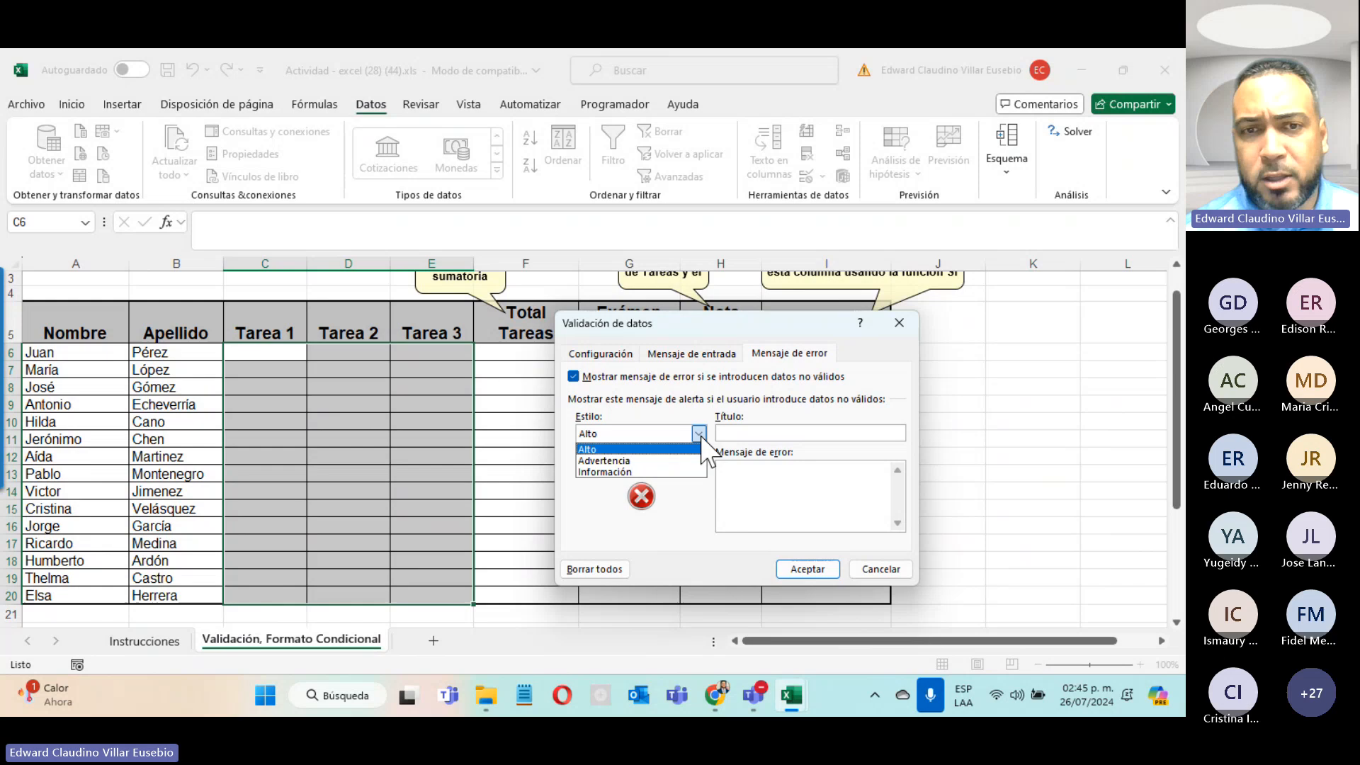
click(602, 449)
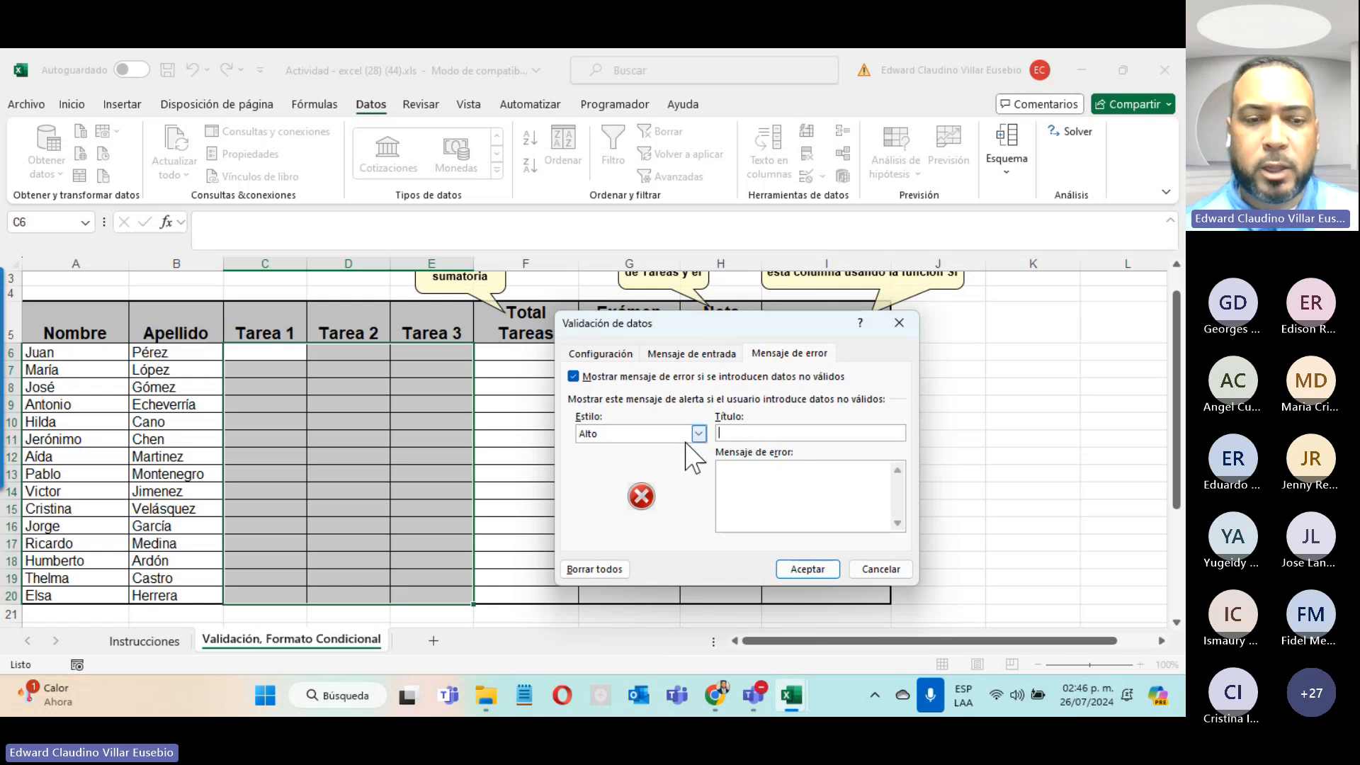
text(Valor fuera del rango)
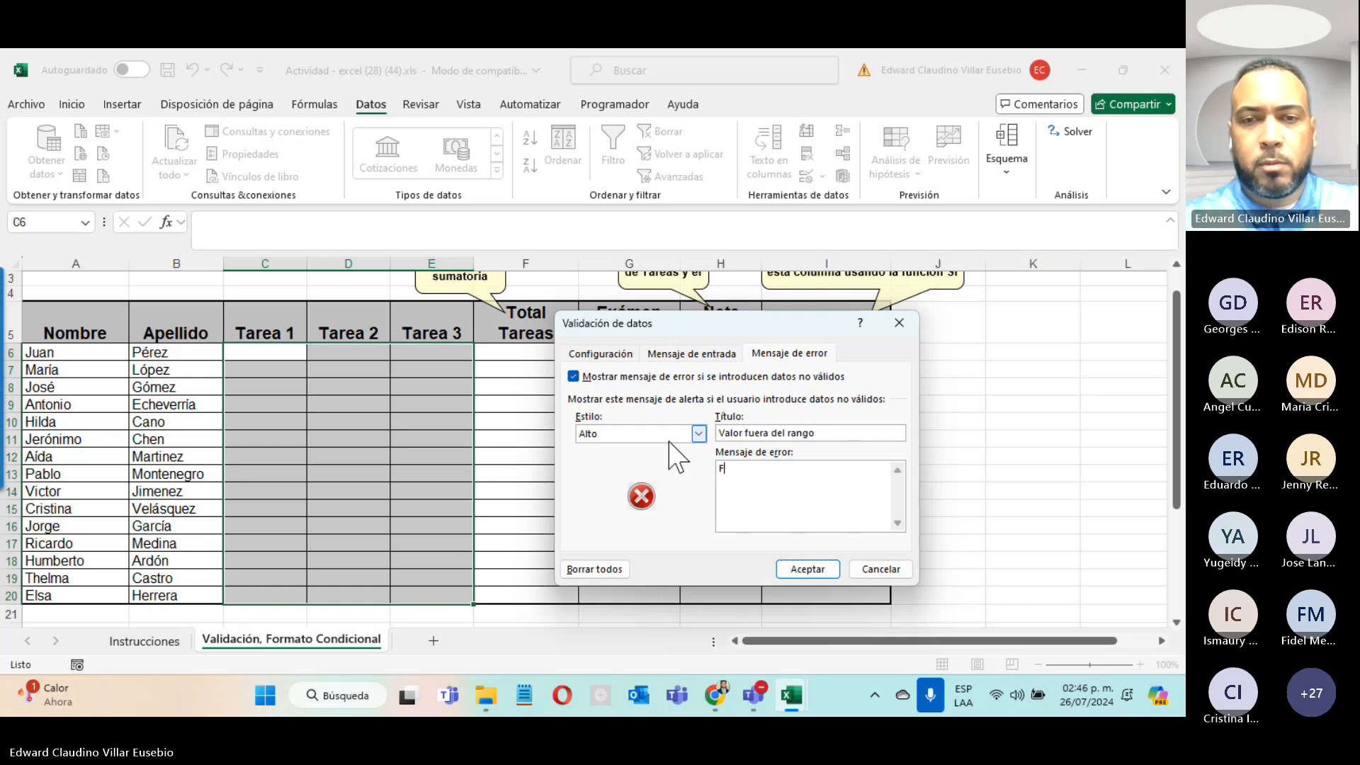
text(ntent)
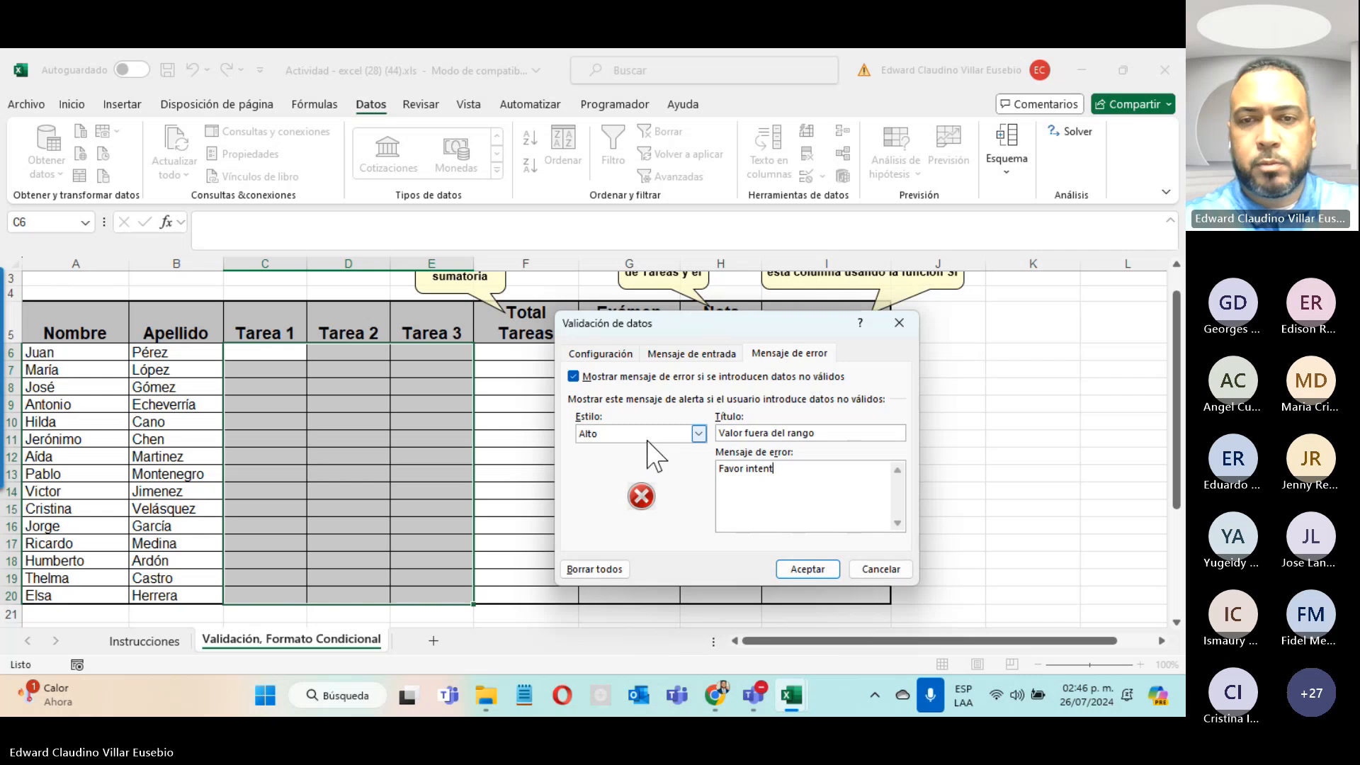
text(ar nuevamente.)
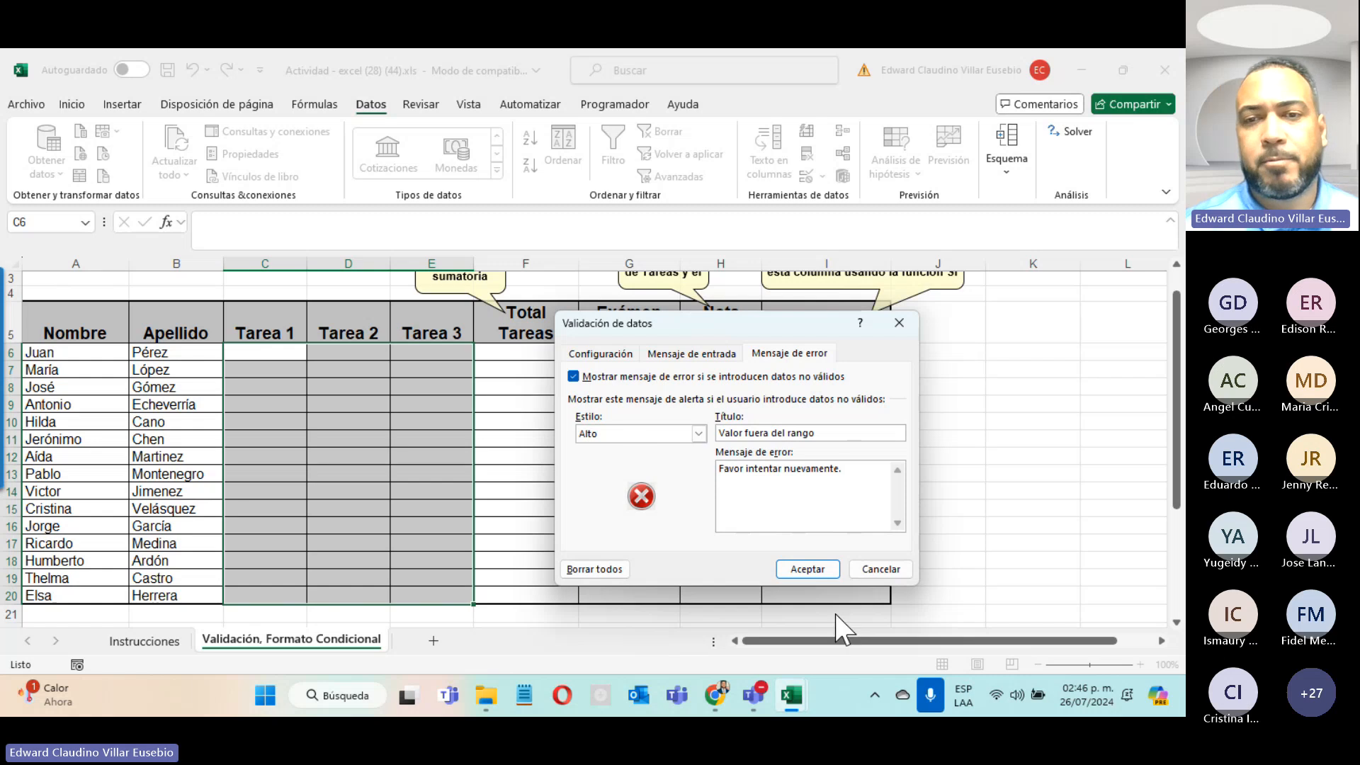
Step: Apply the validation rules and check the 'Valor permitido' prompt across several Tarea cells
click(816, 571)
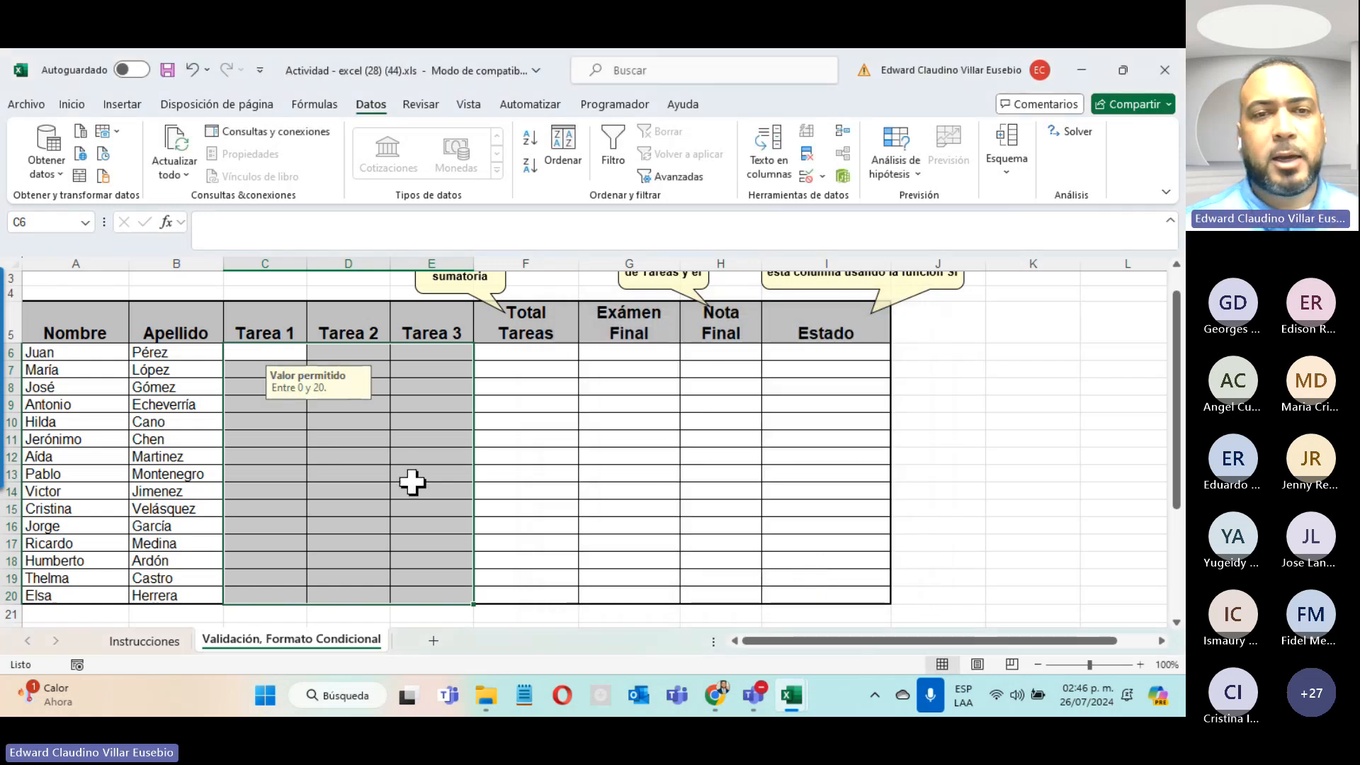
click(584, 440)
click(420, 388)
click(326, 366)
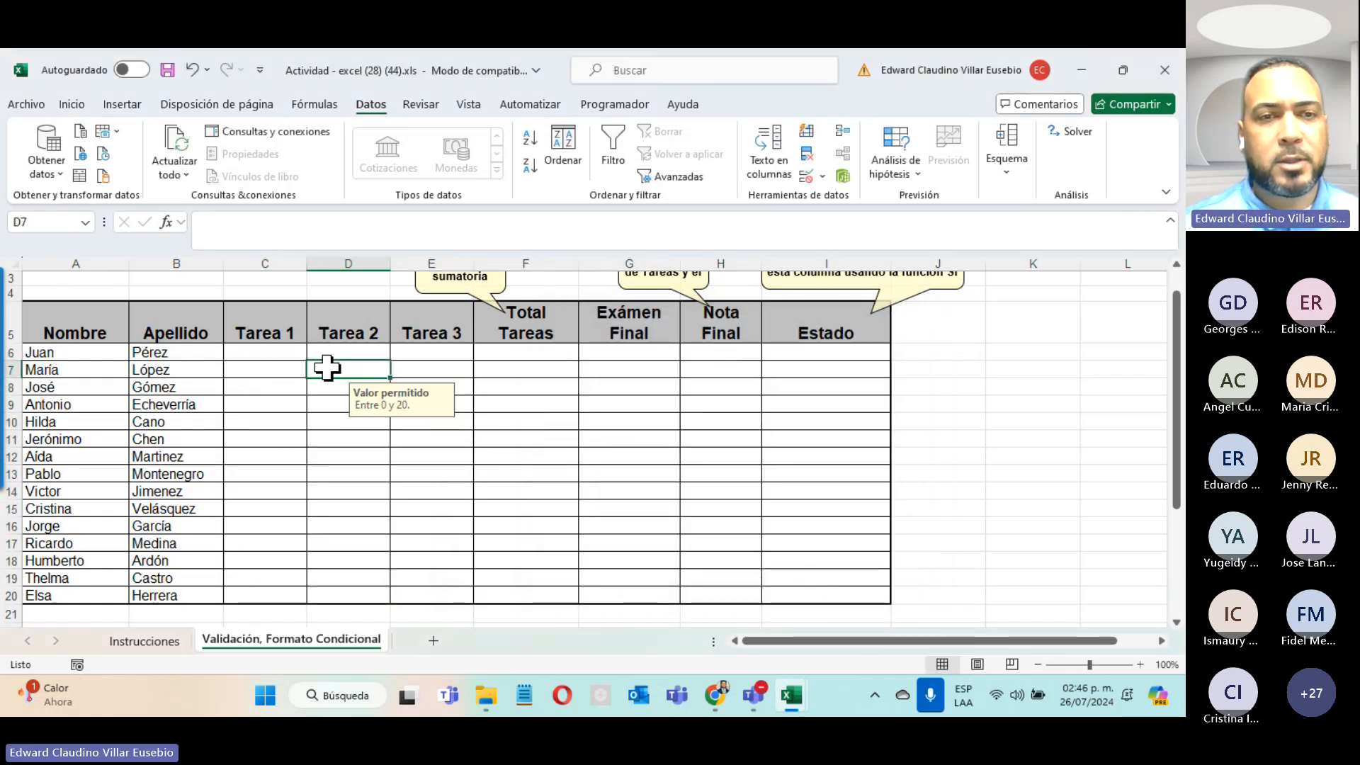
click(244, 372)
click(285, 457)
click(333, 425)
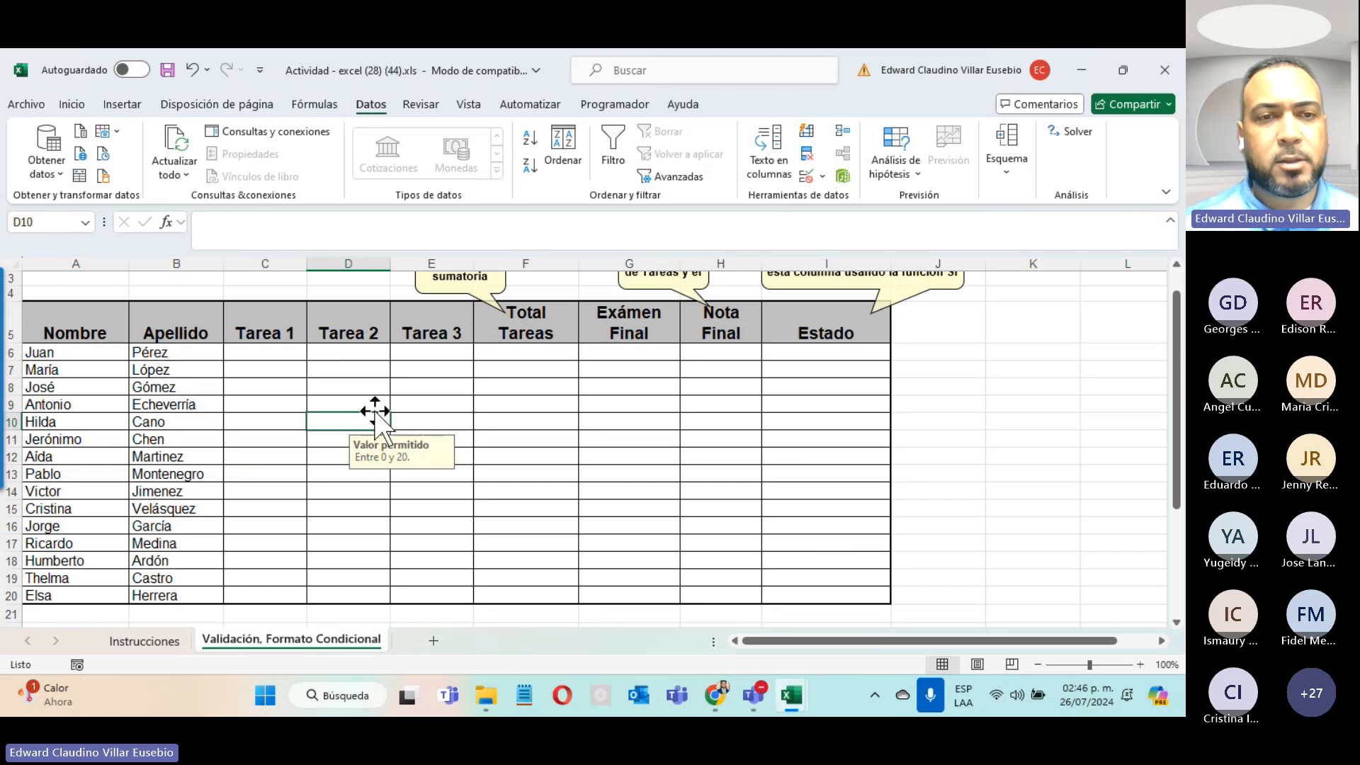
click(451, 375)
click(454, 526)
click(324, 522)
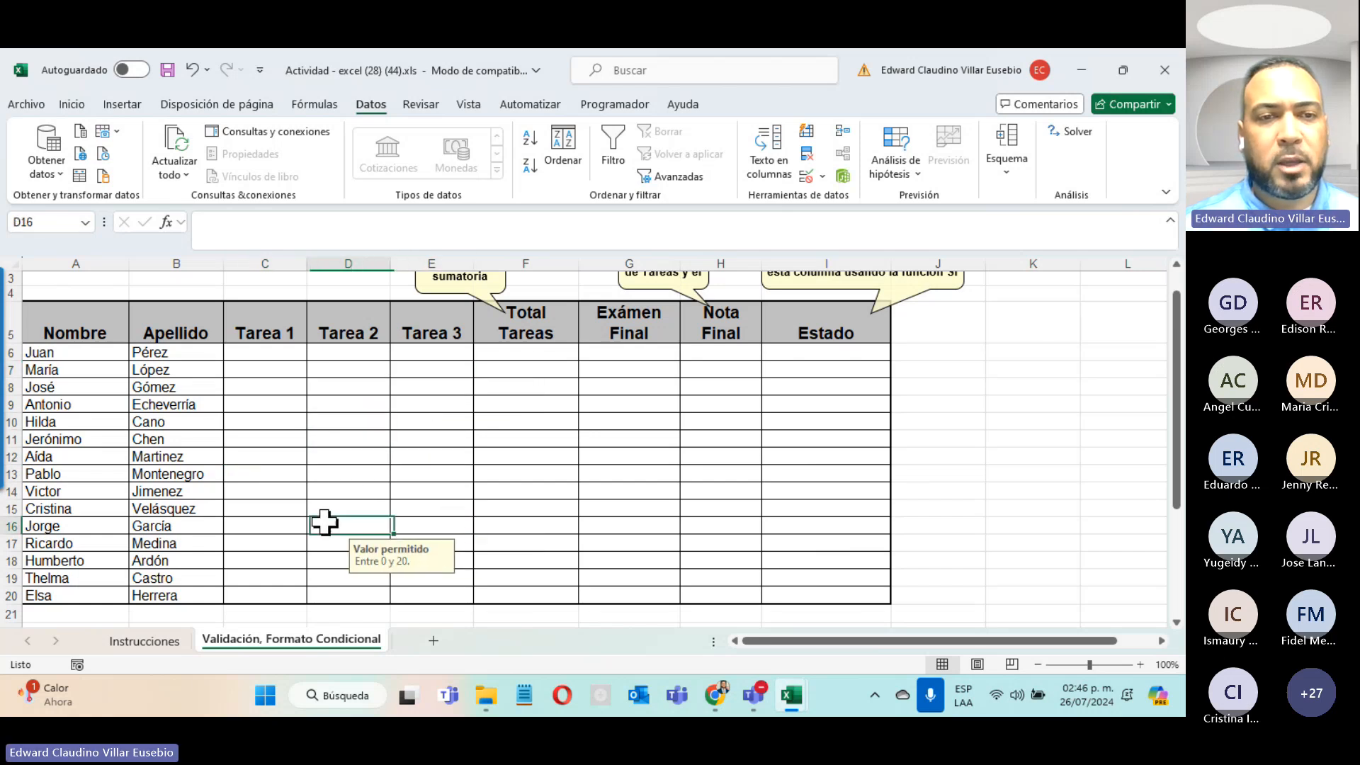
click(316, 459)
click(279, 455)
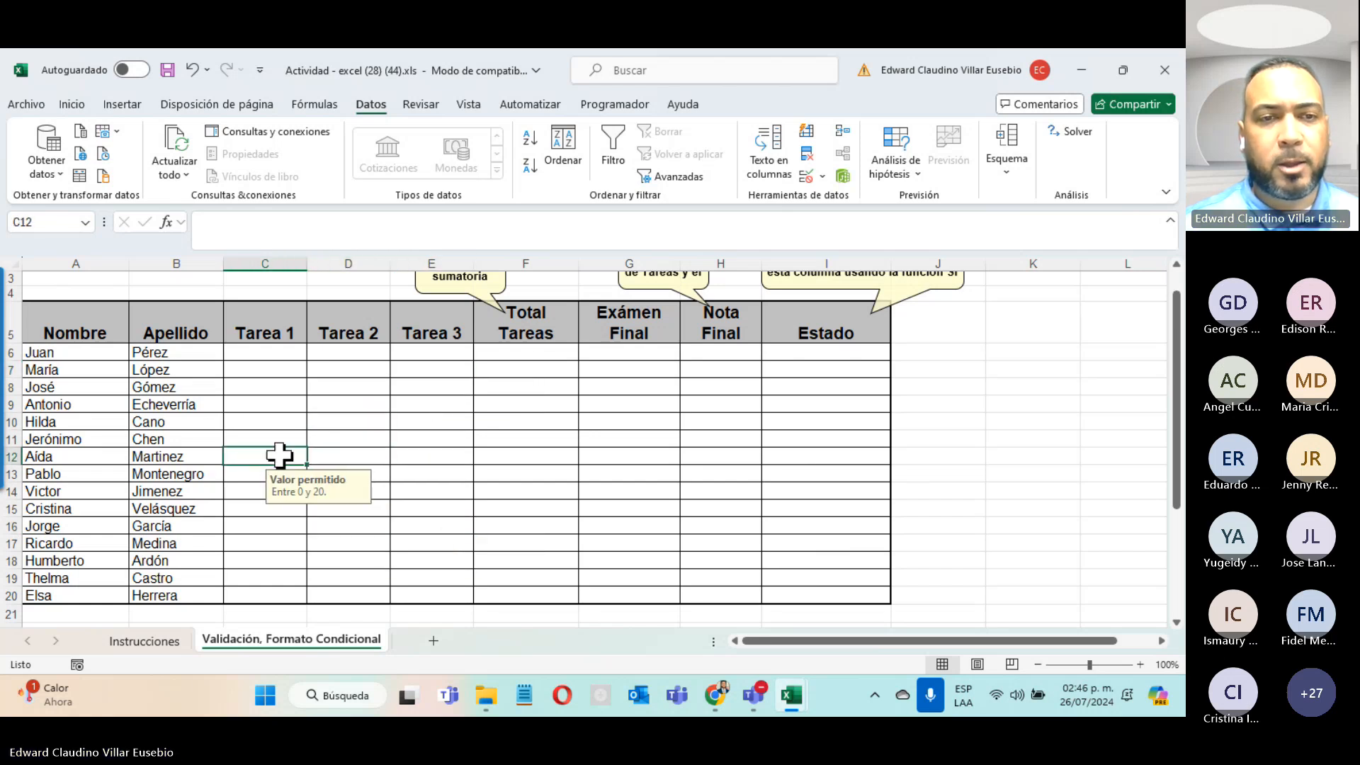
Step: Enter Juan's Tarea 1 and Tarea 2 scores as 0 and 20
click(271, 352)
text(0)
key(Return)
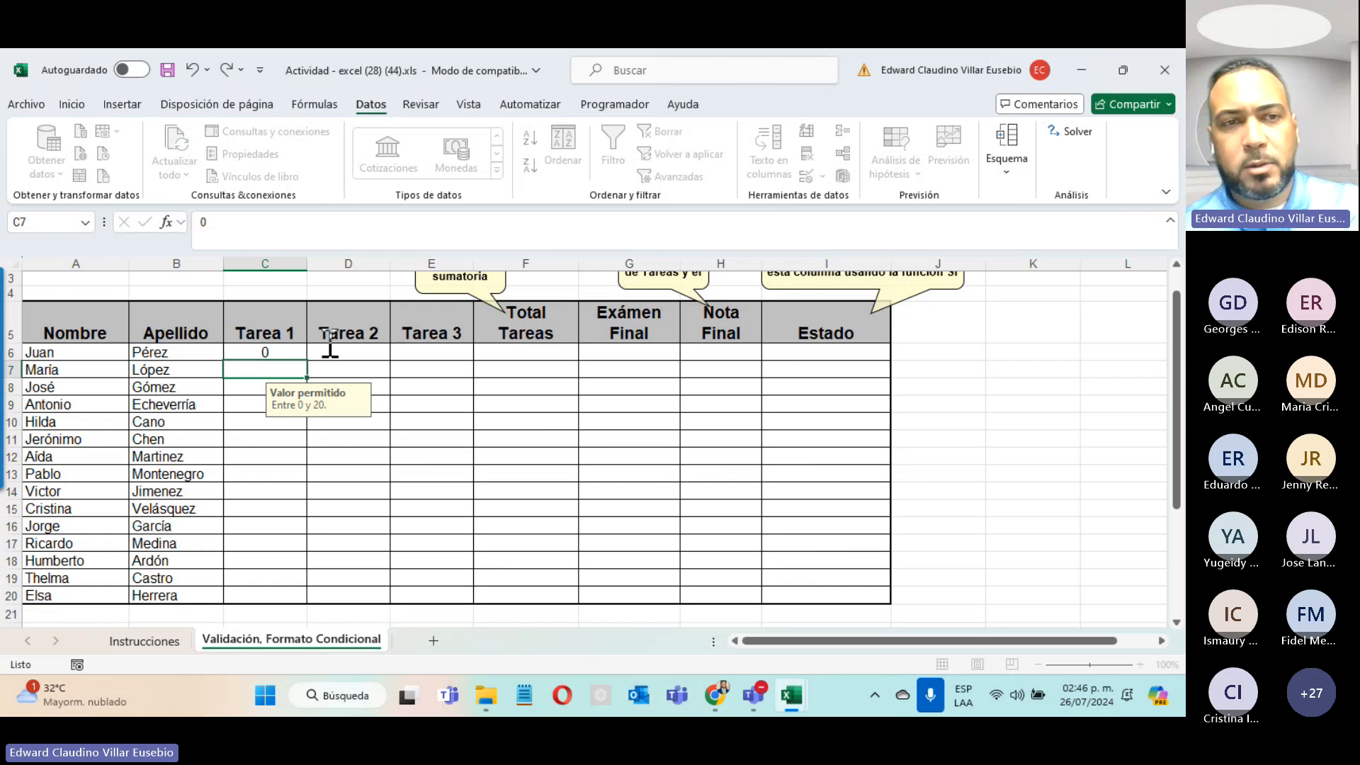
click(334, 352)
text(20)
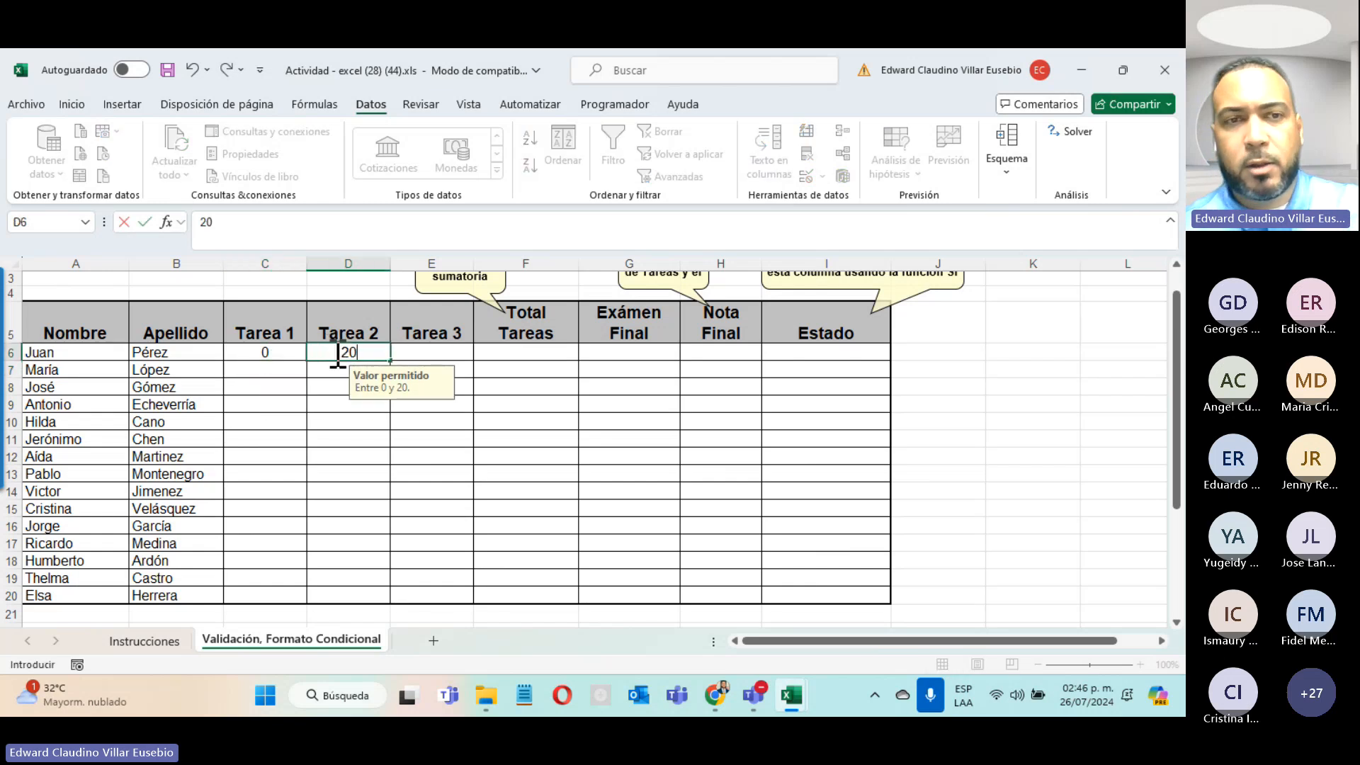
Step: Test 21 in Tarea 3, see it rejected, enter 20 instead, and select C6:F6
click(418, 351)
text(21)
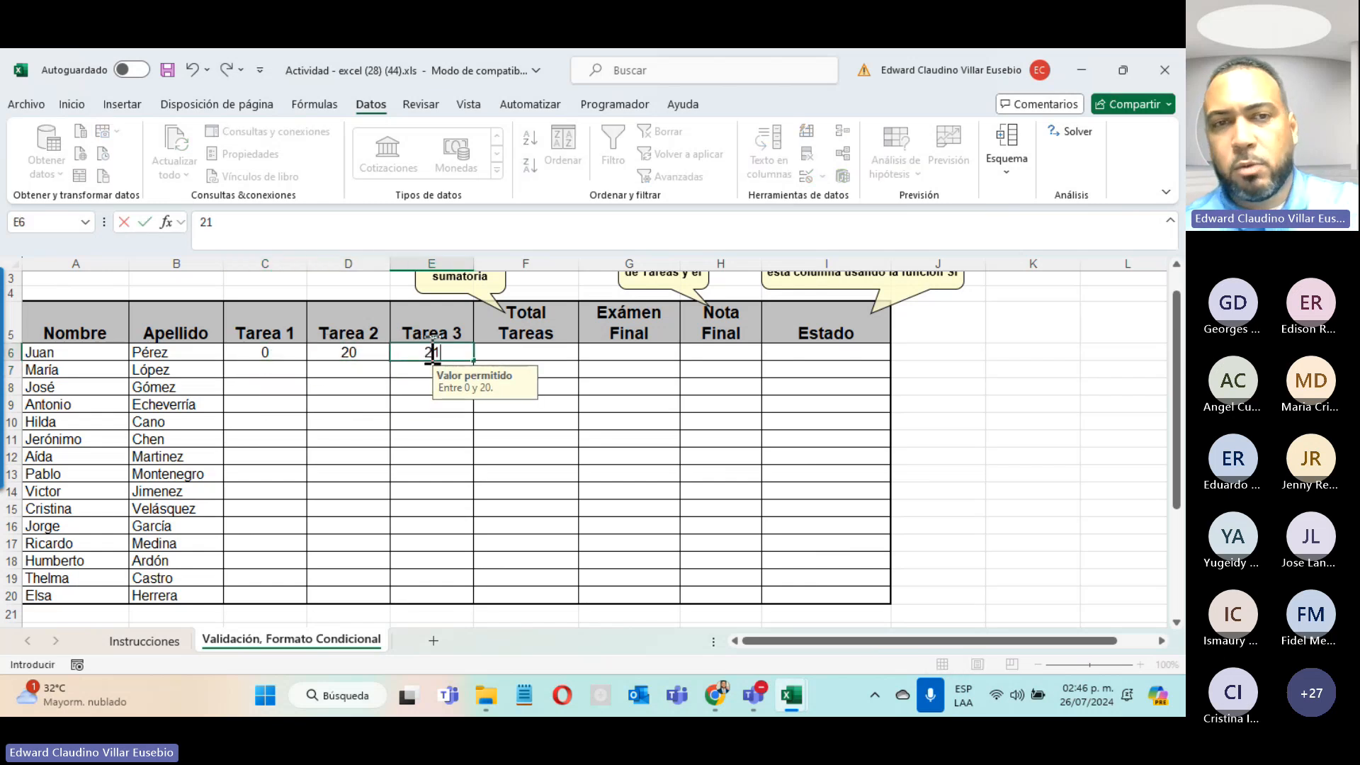
key(Return)
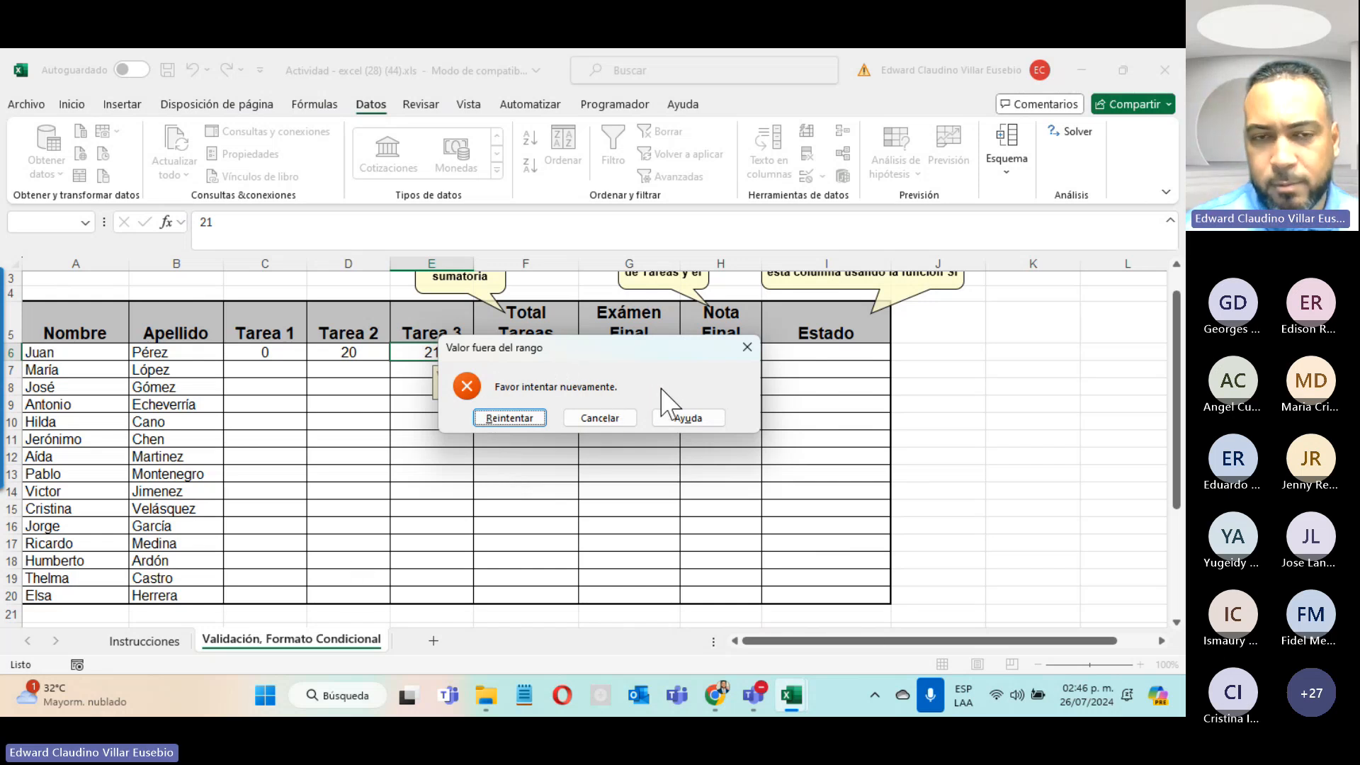
click(509, 417)
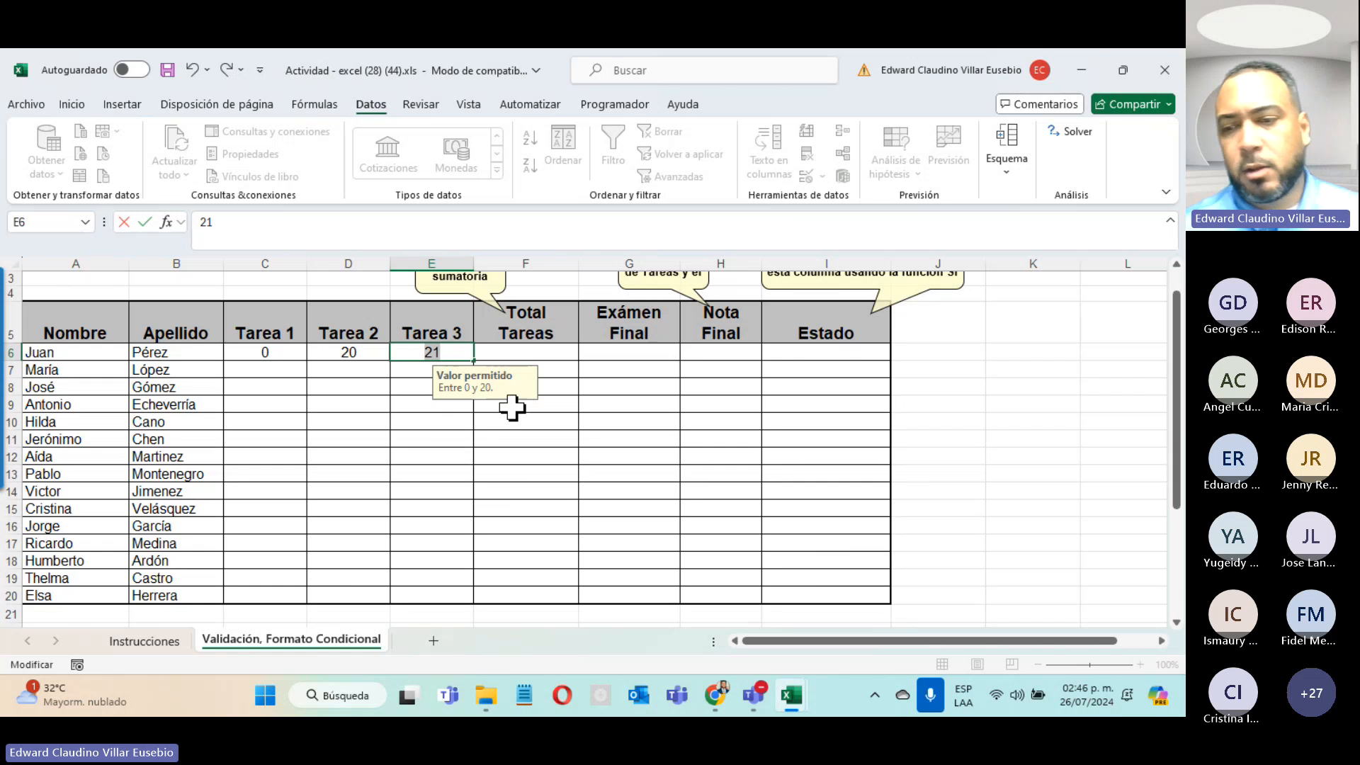
key(Return)
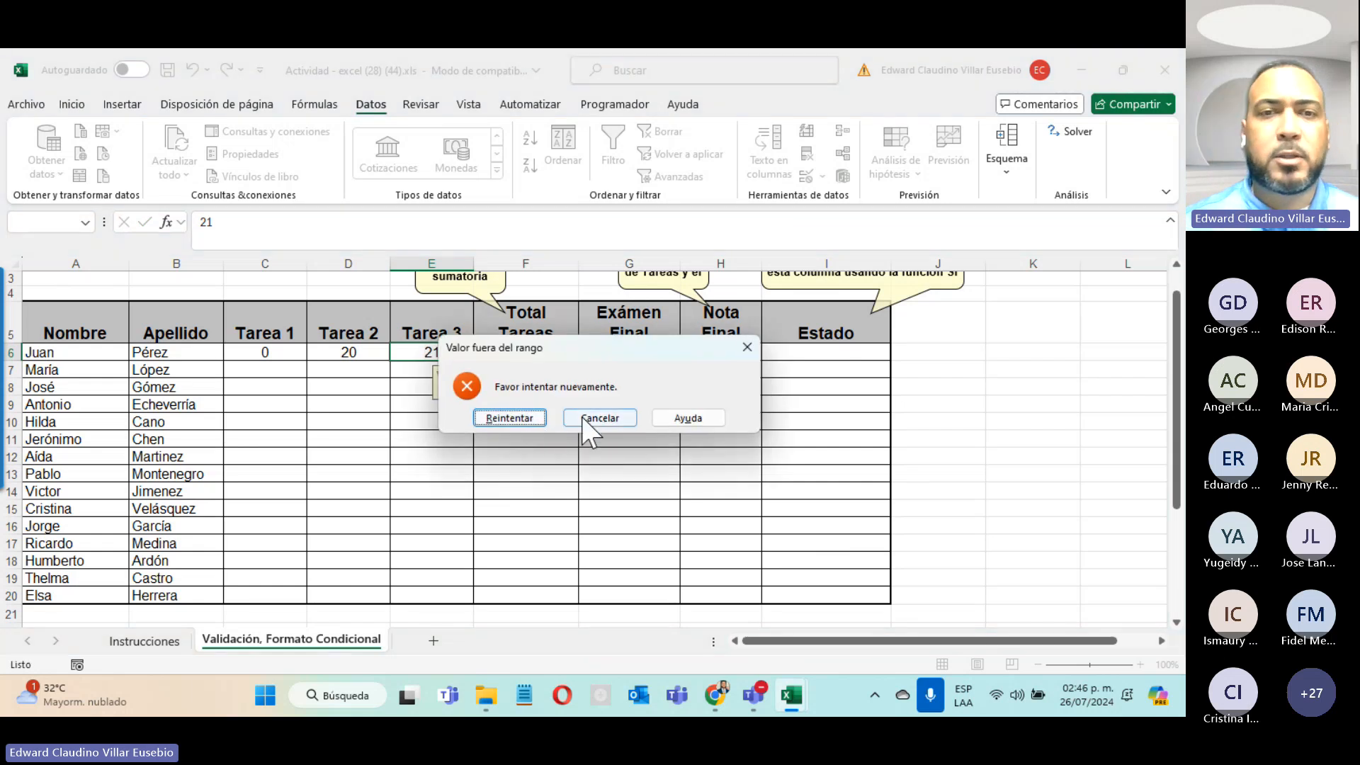
click(597, 420)
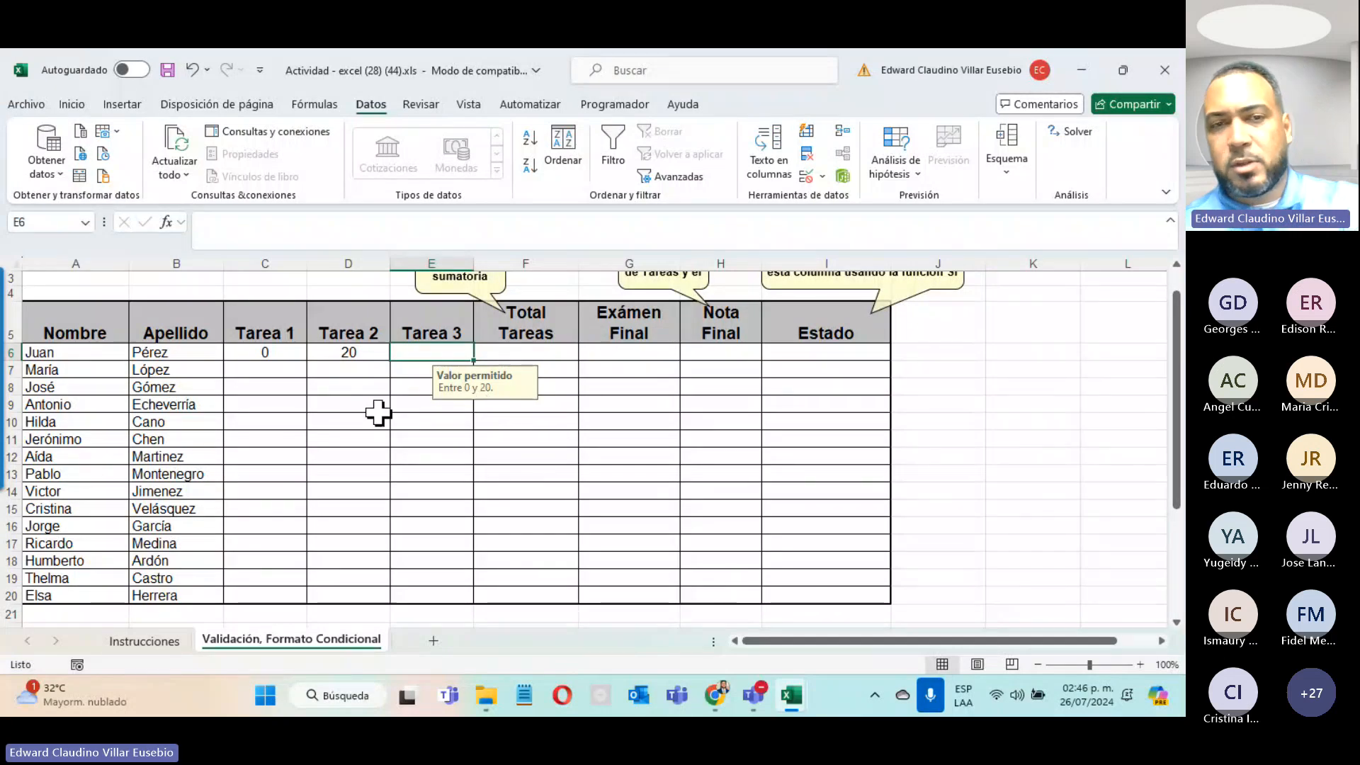
text(20)
key(Return)
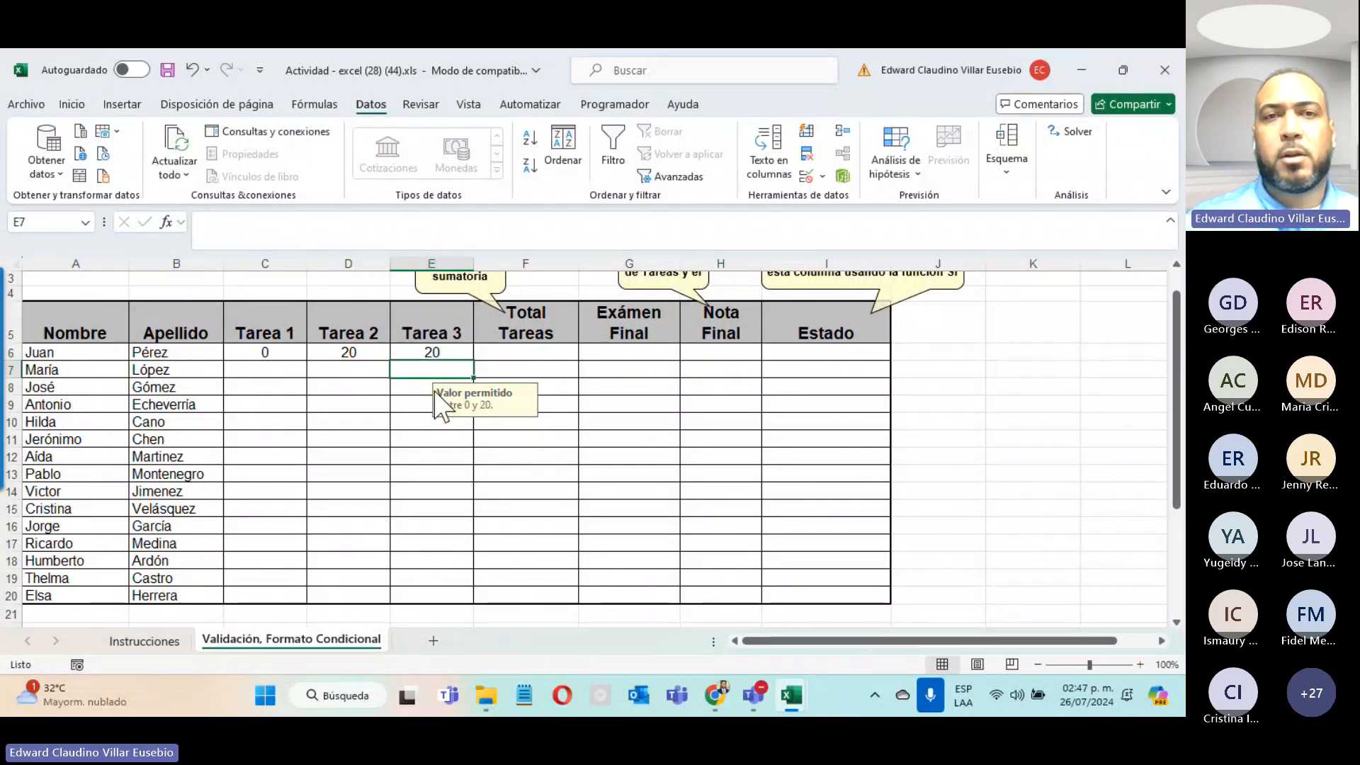
click(409, 352)
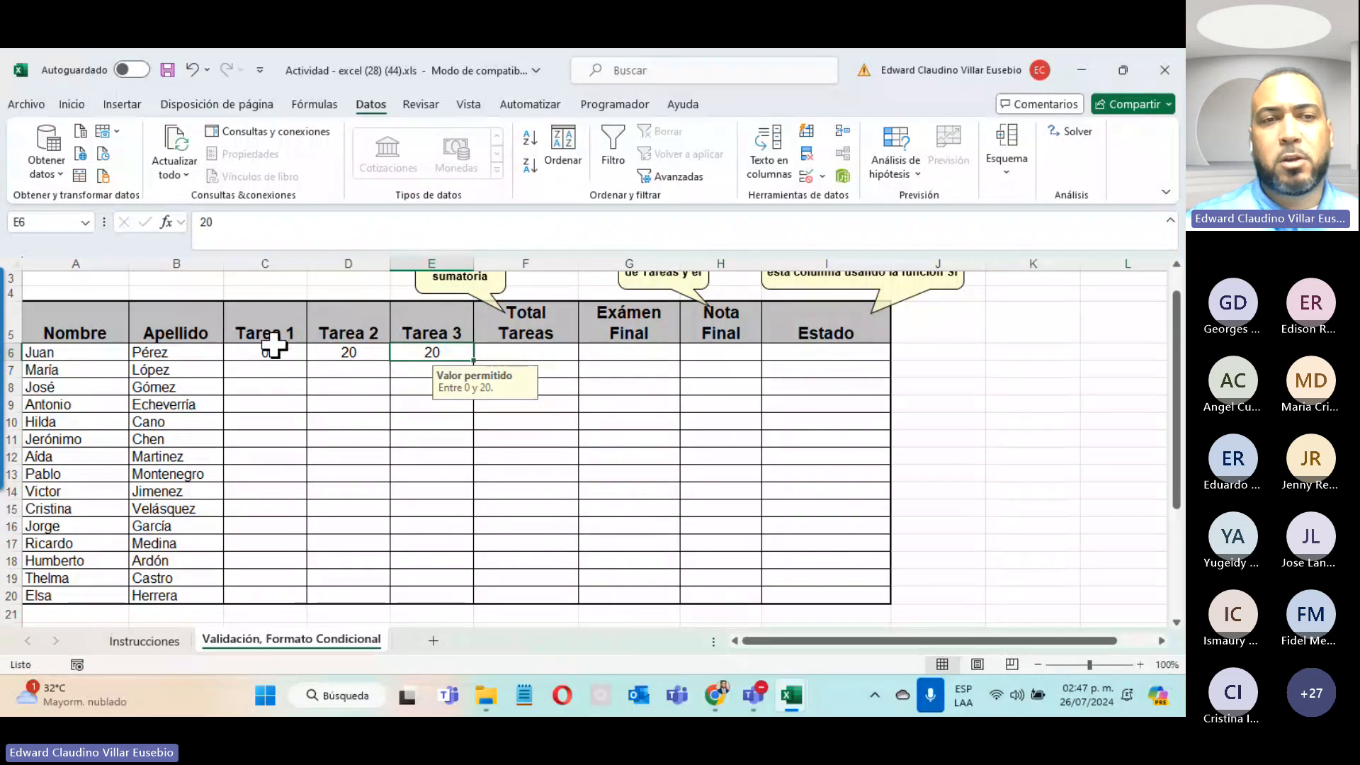
drag(272, 345, 510, 350)
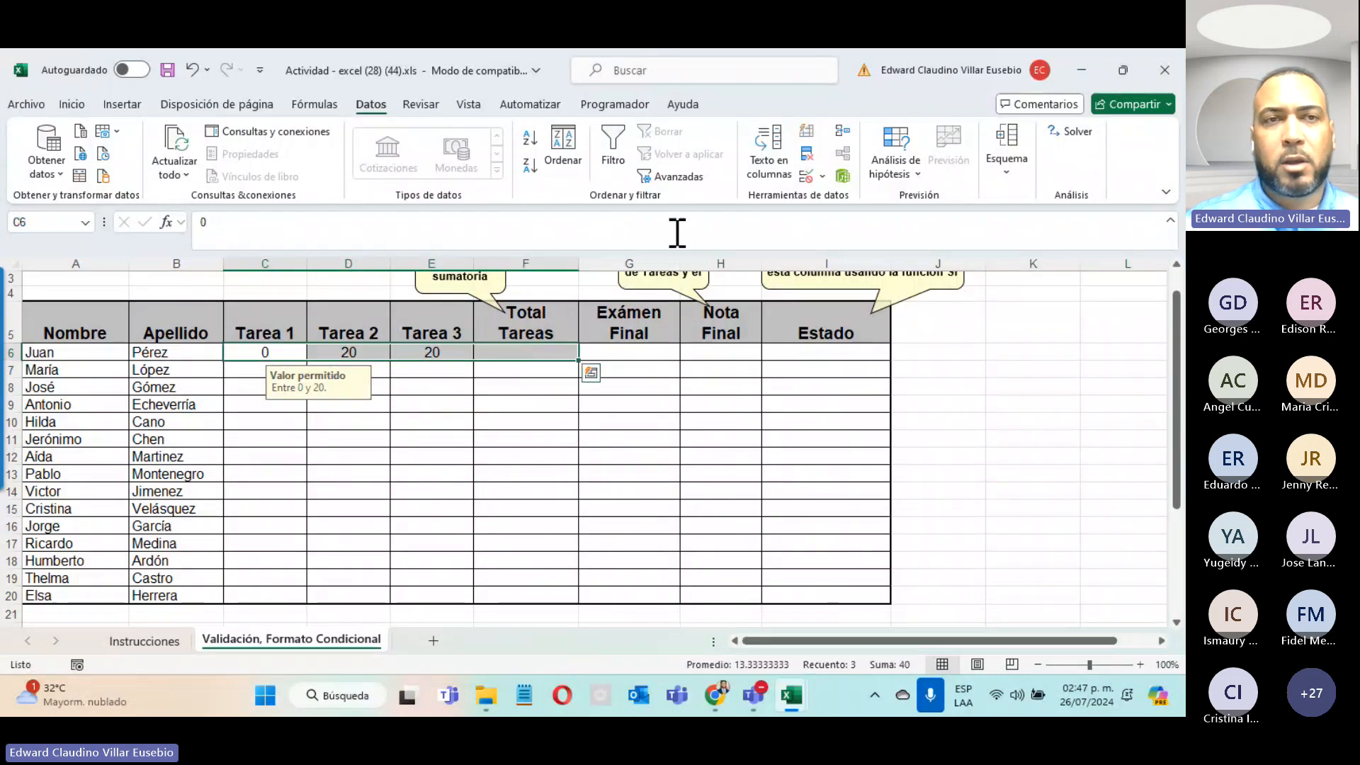
Step: AutoSum Juan's task scores into Total Tareas as =SUMA(C6:E6), giving 40
click(123, 104)
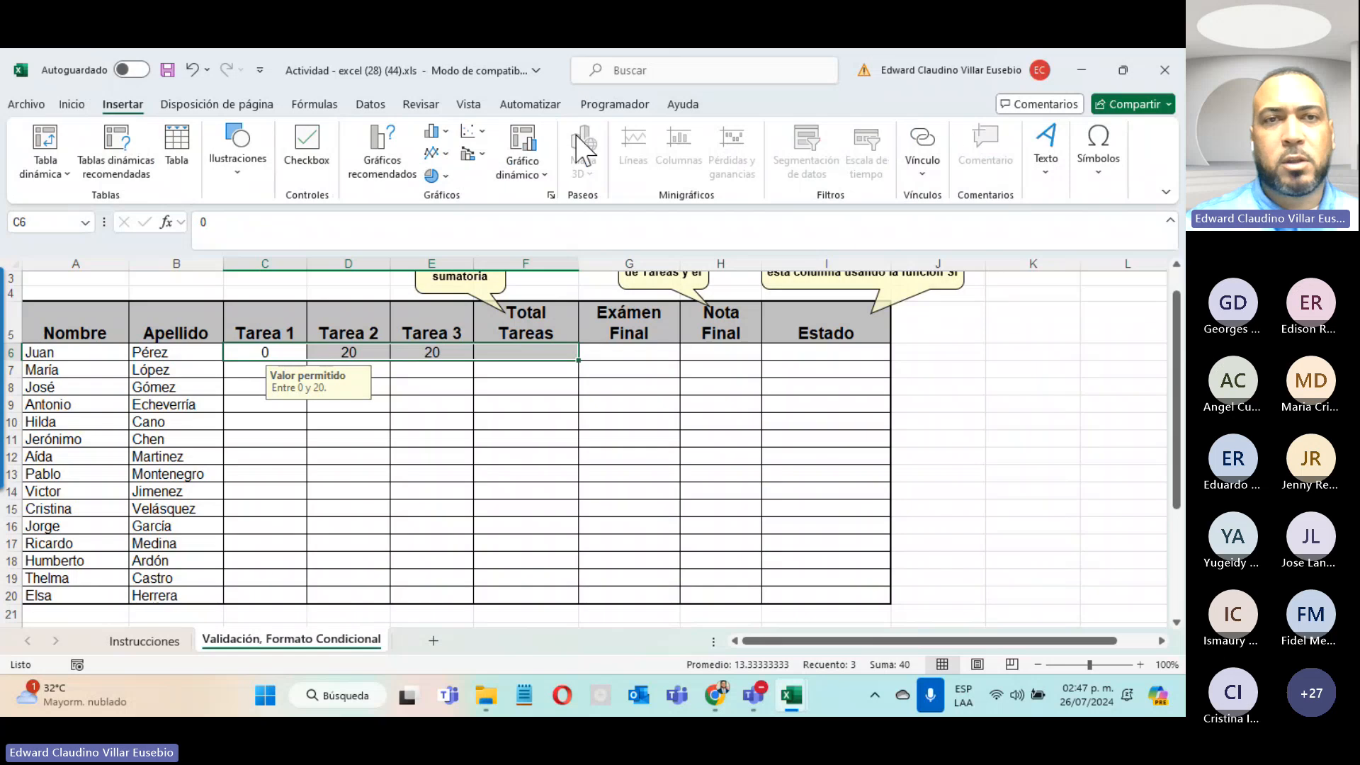
click(72, 104)
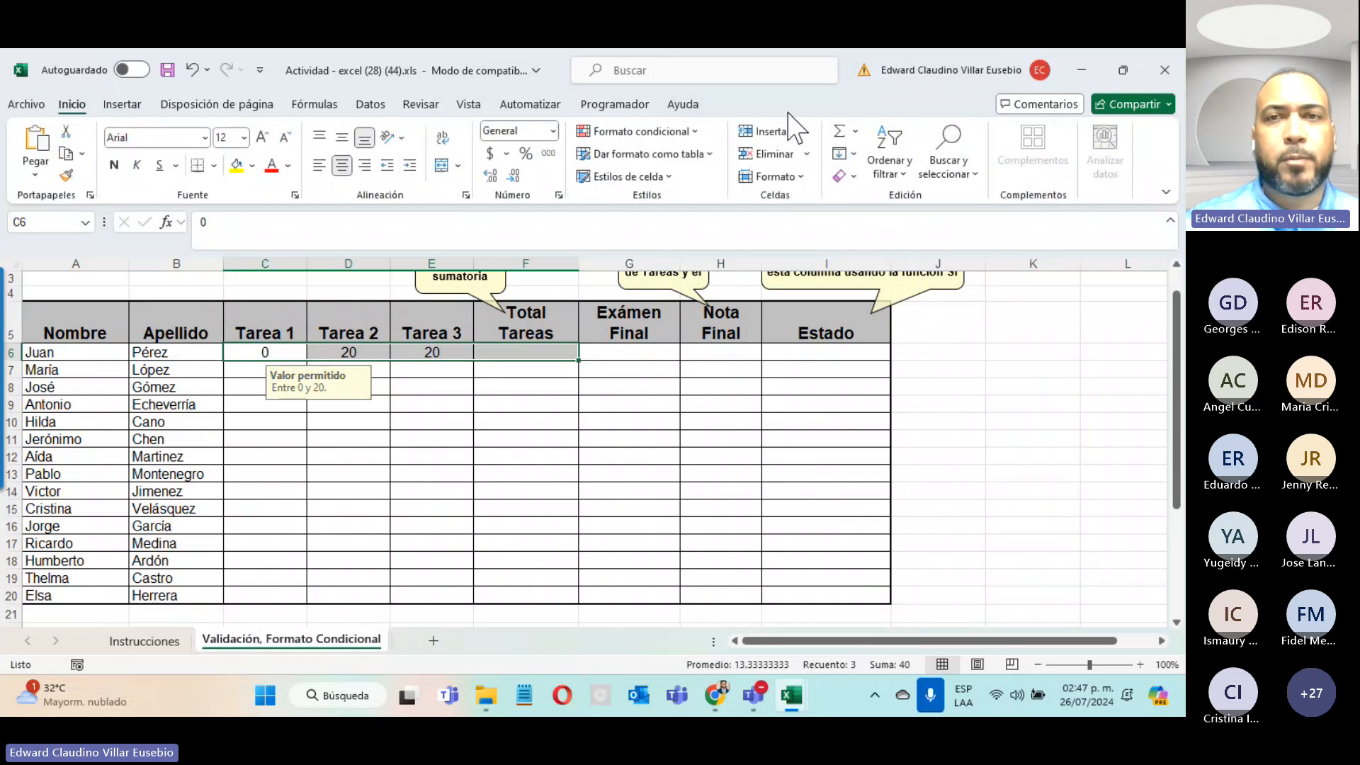
click(839, 131)
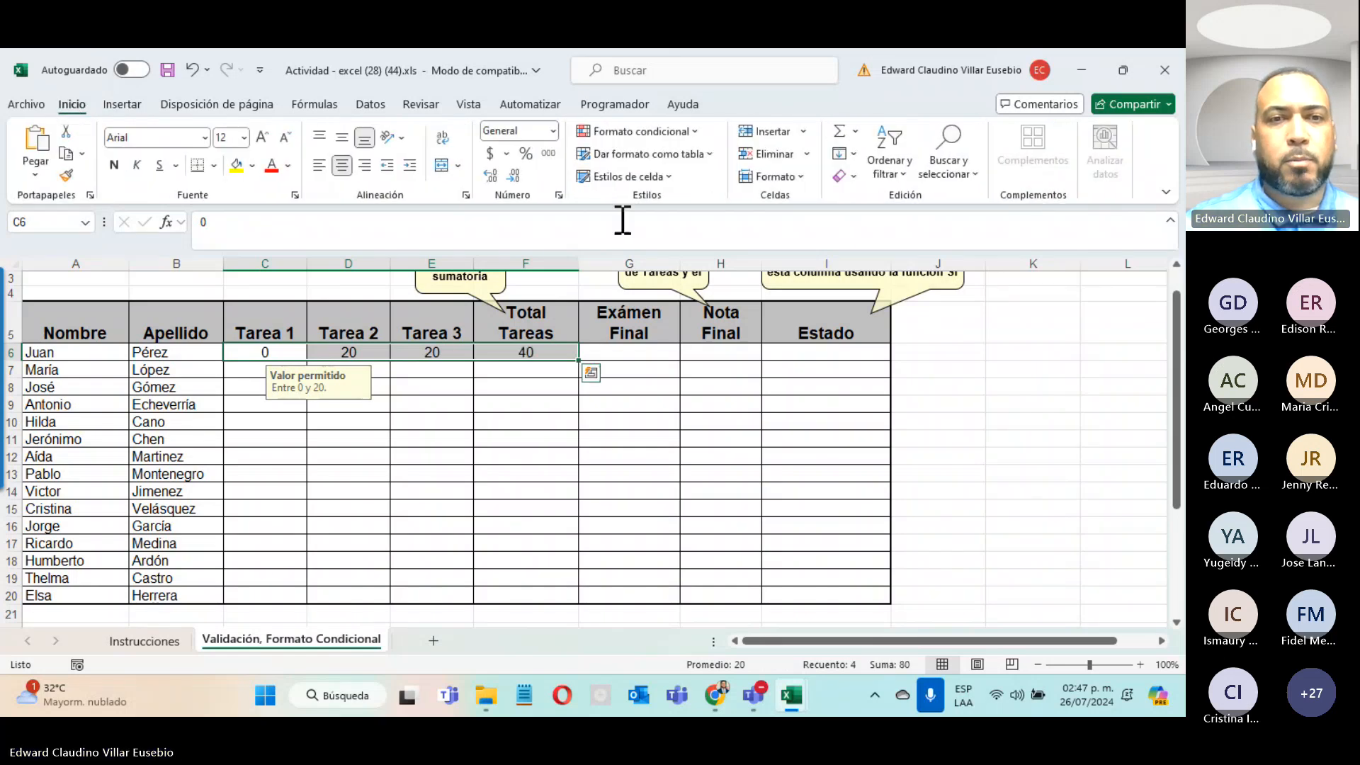
click(538, 354)
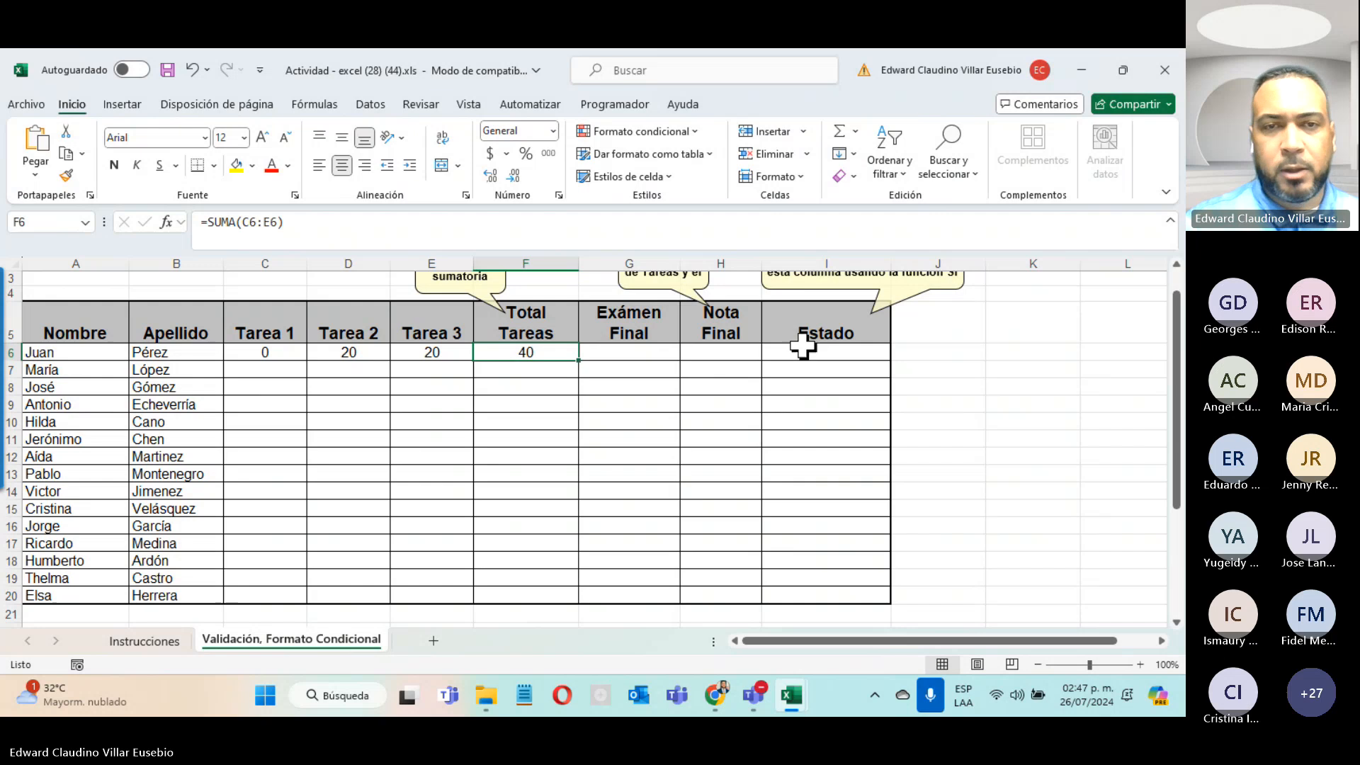
click(642, 354)
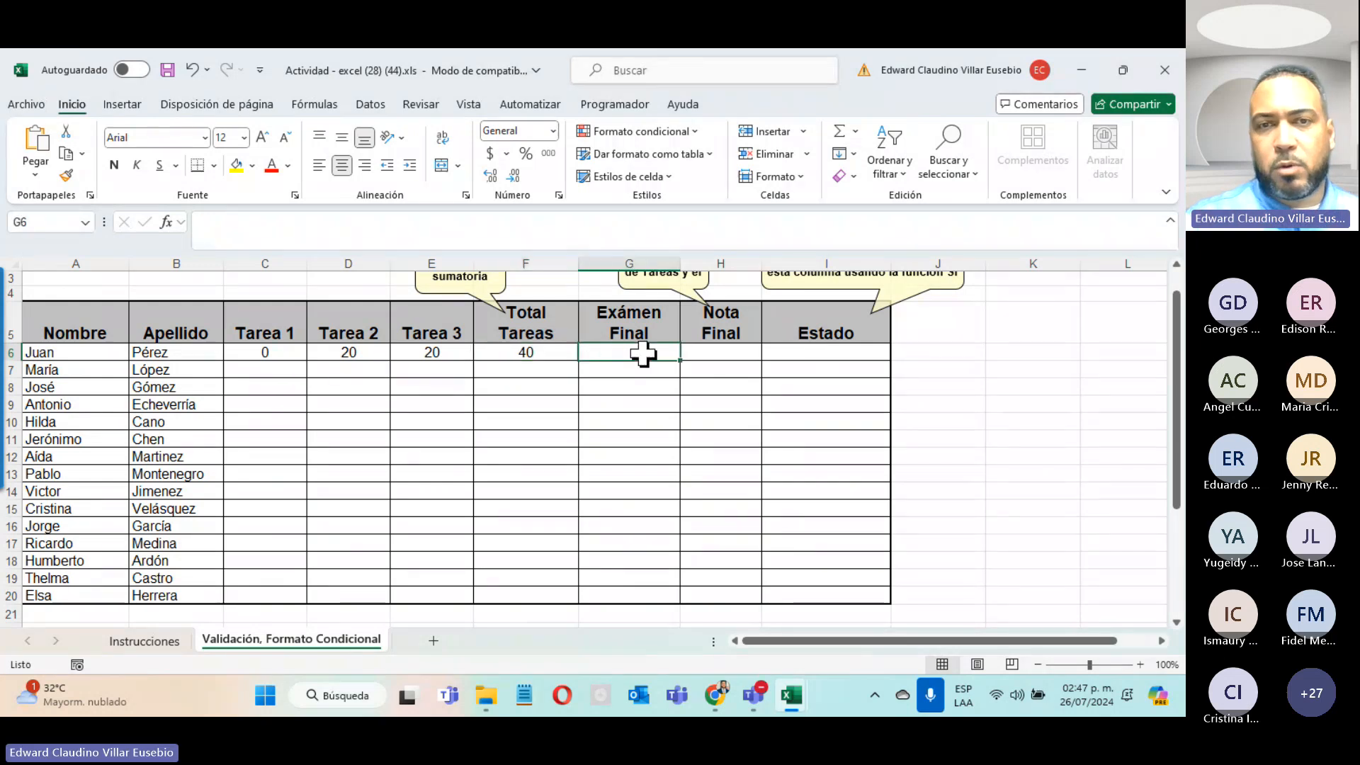
Step: Review E6's Data Validation criteria without changes, then copy E6
click(436, 351)
click(370, 104)
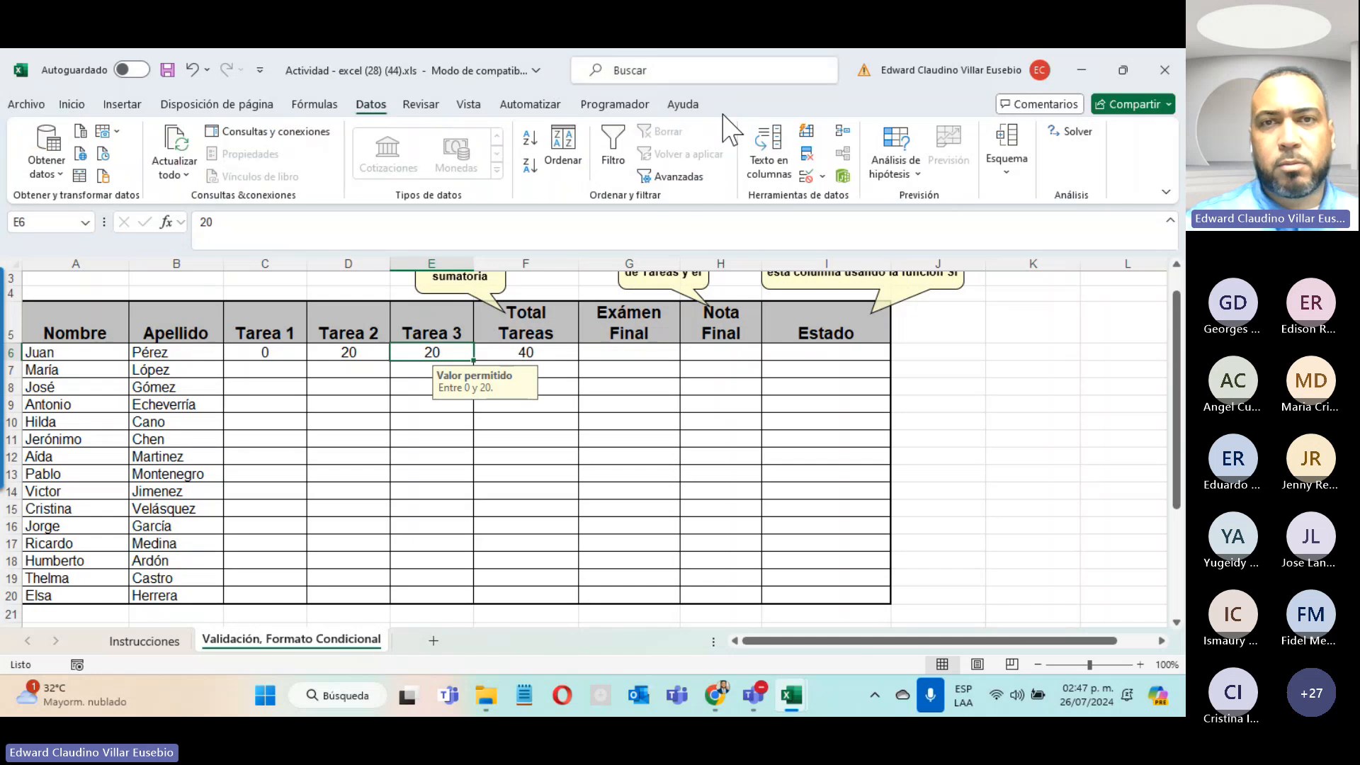
click(804, 177)
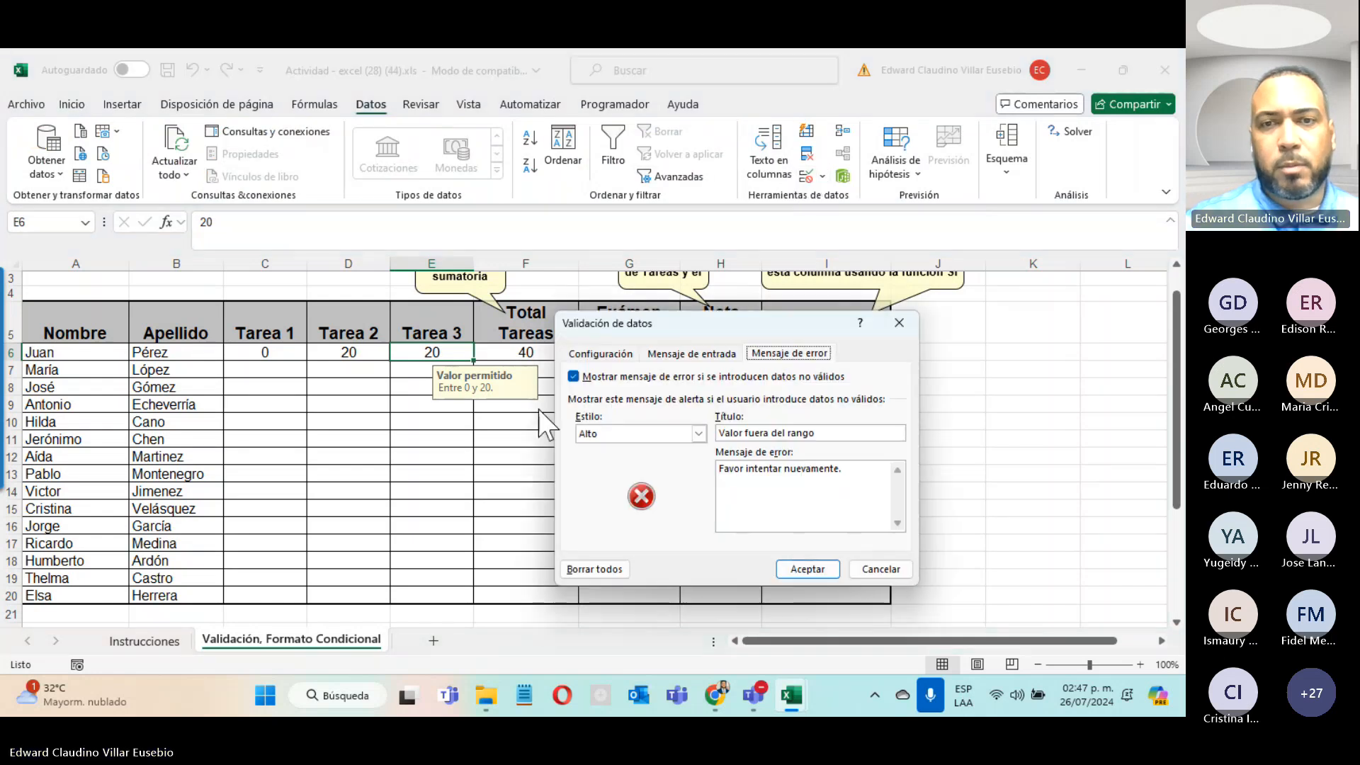
click(612, 352)
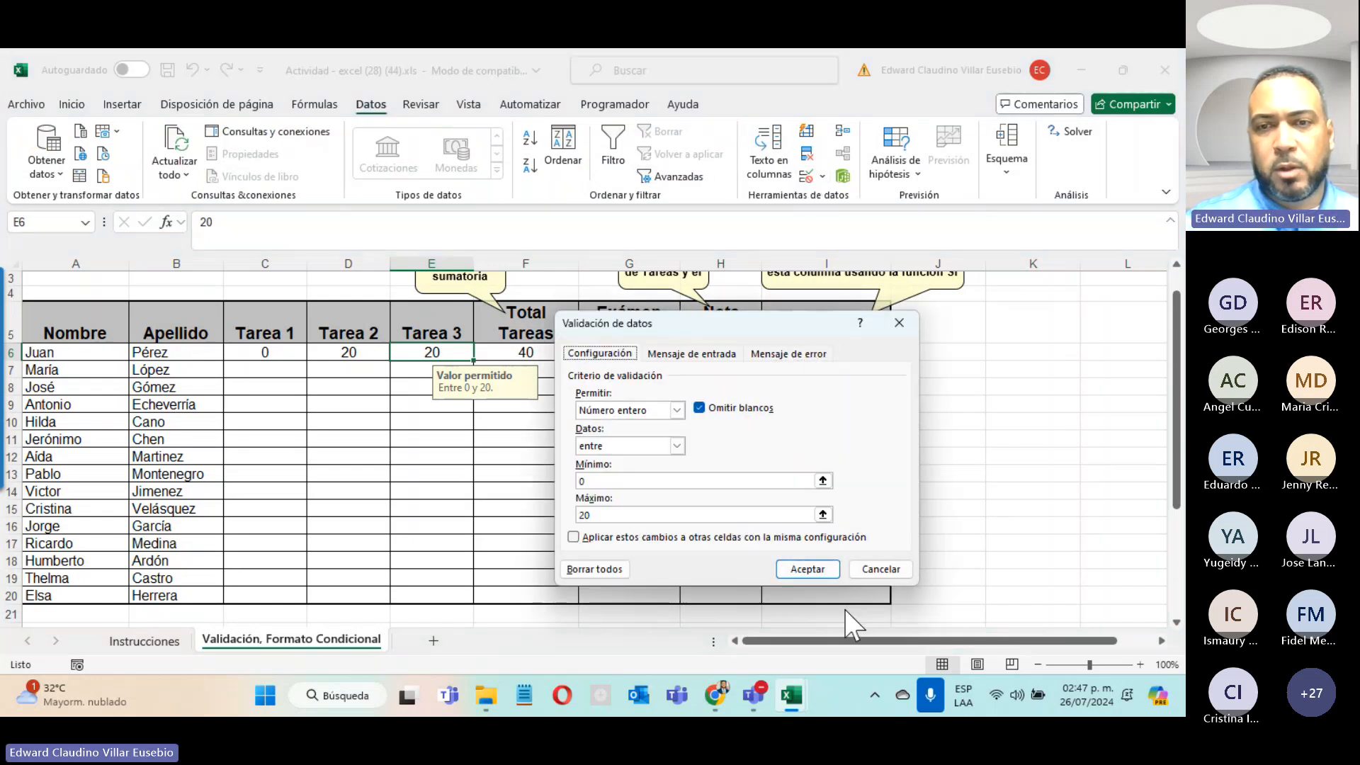
click(880, 568)
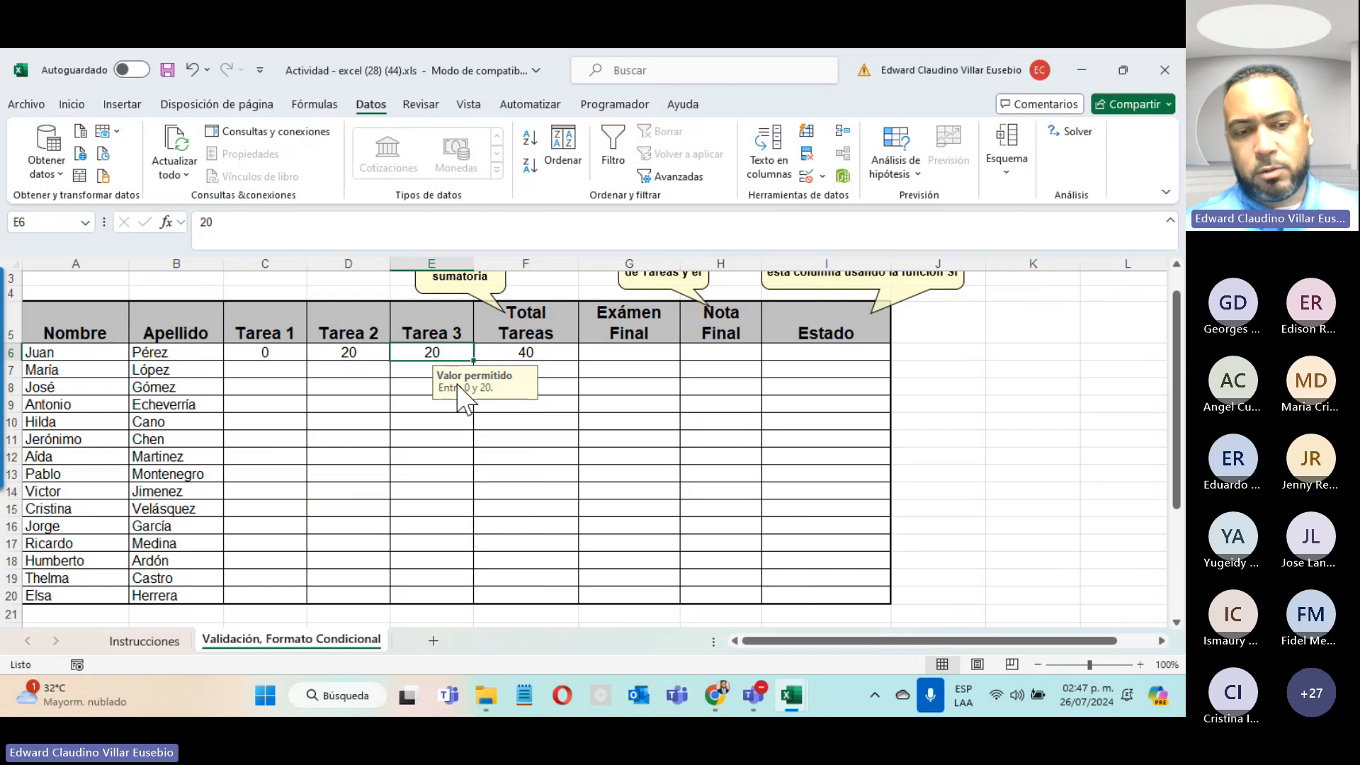
key(ctrl+c)
Step: Try pasting E6 and a formatting-only paste into G6:G20, undoing both
drag(592, 355, 604, 589)
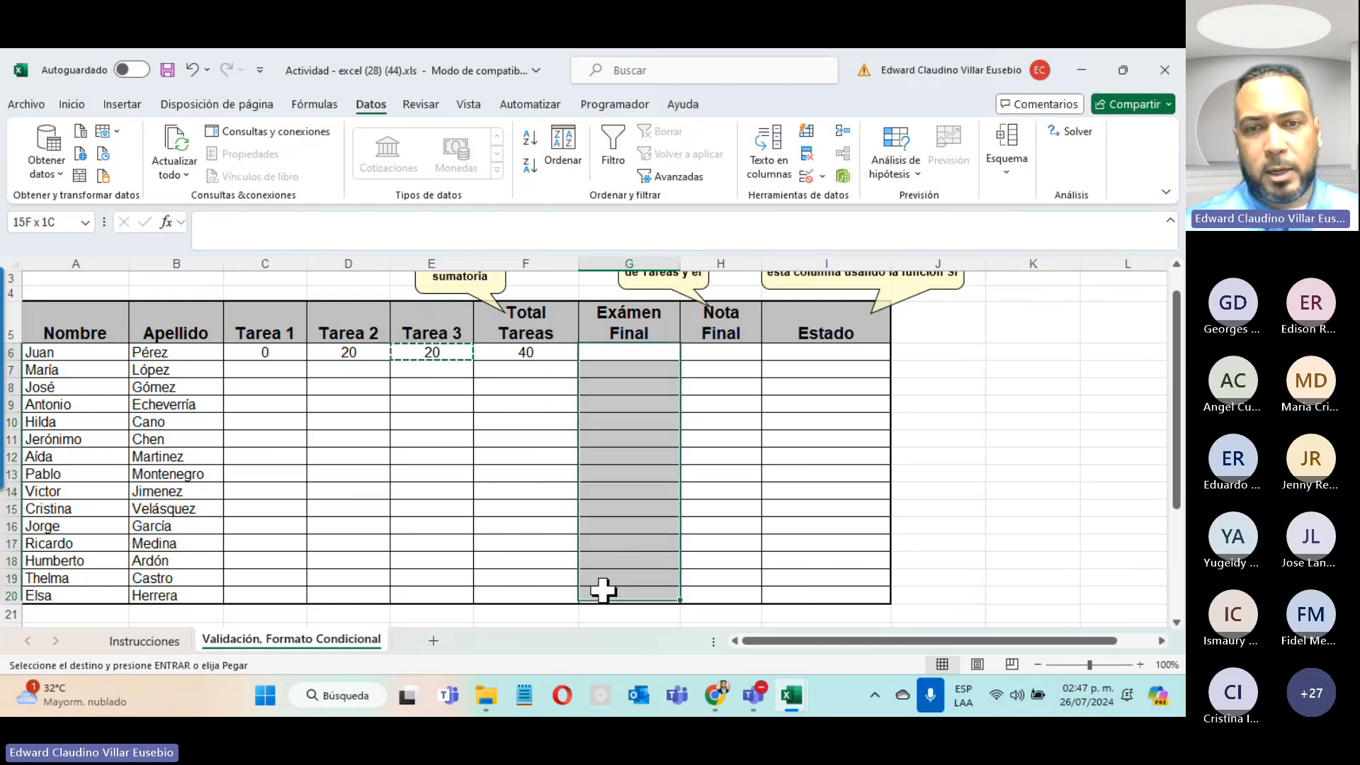
key(ctrl+v)
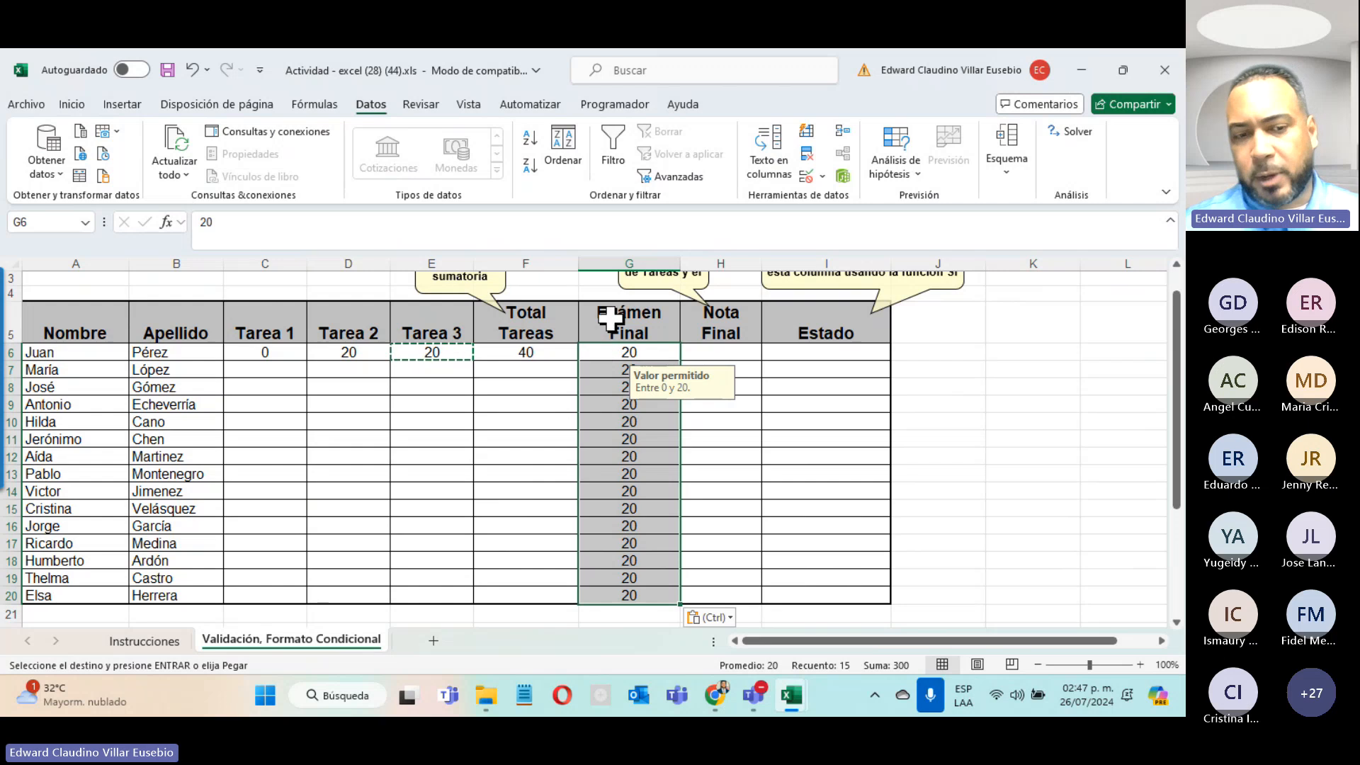
key(ctrl+z)
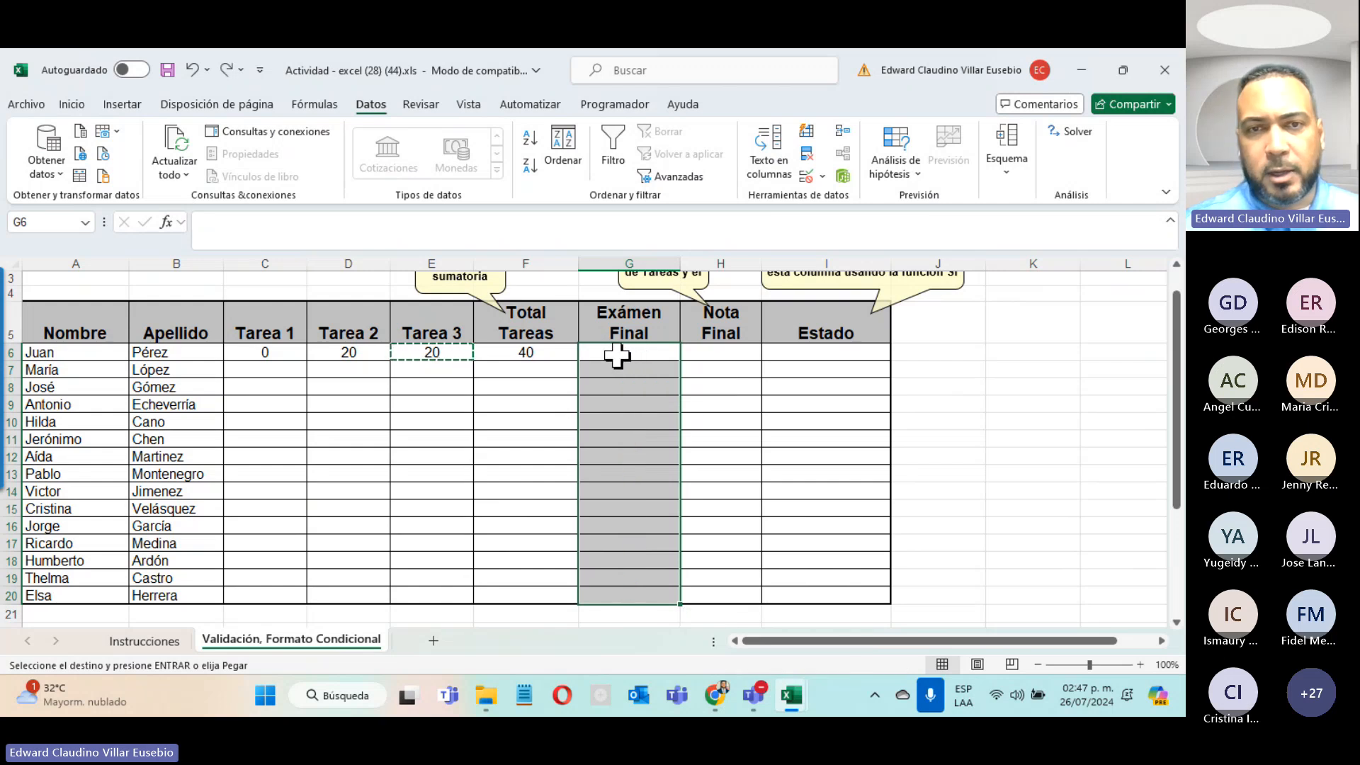
right_click(617, 356)
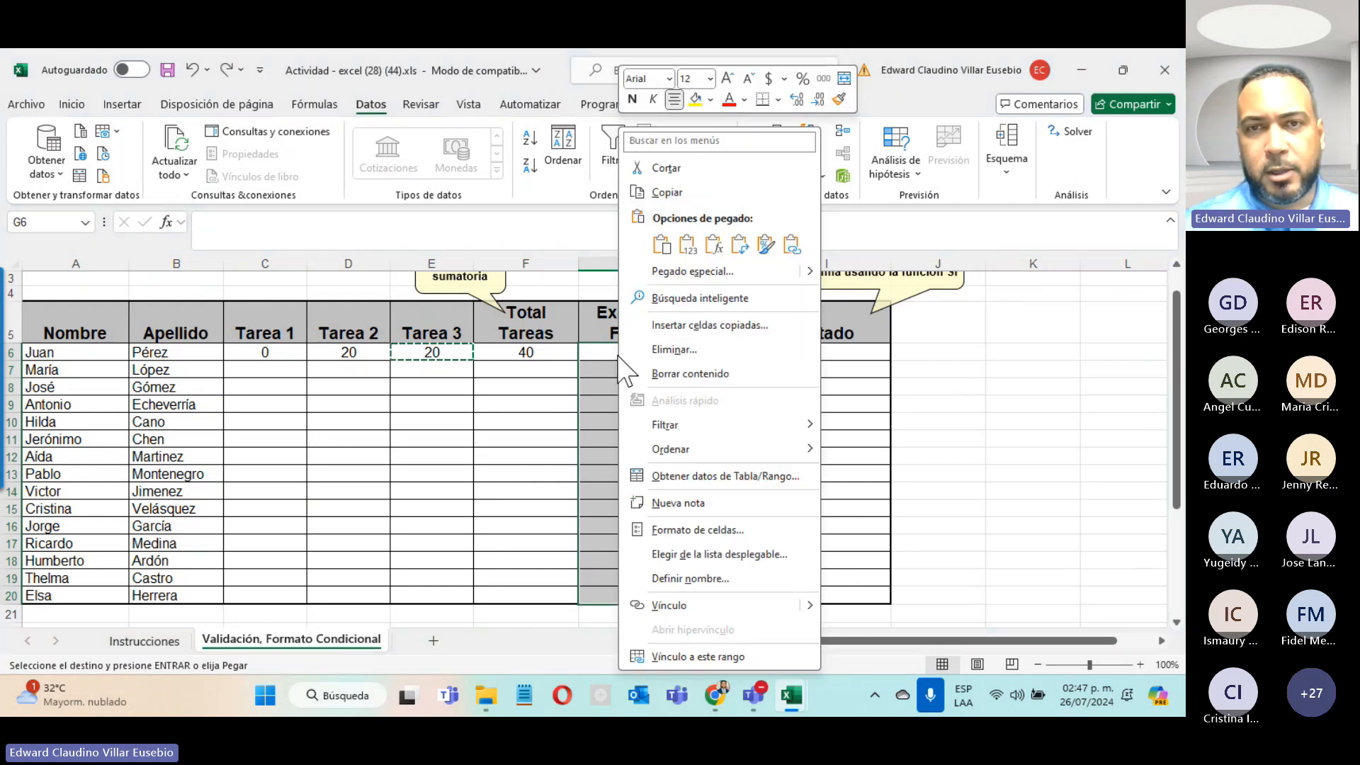
click(765, 245)
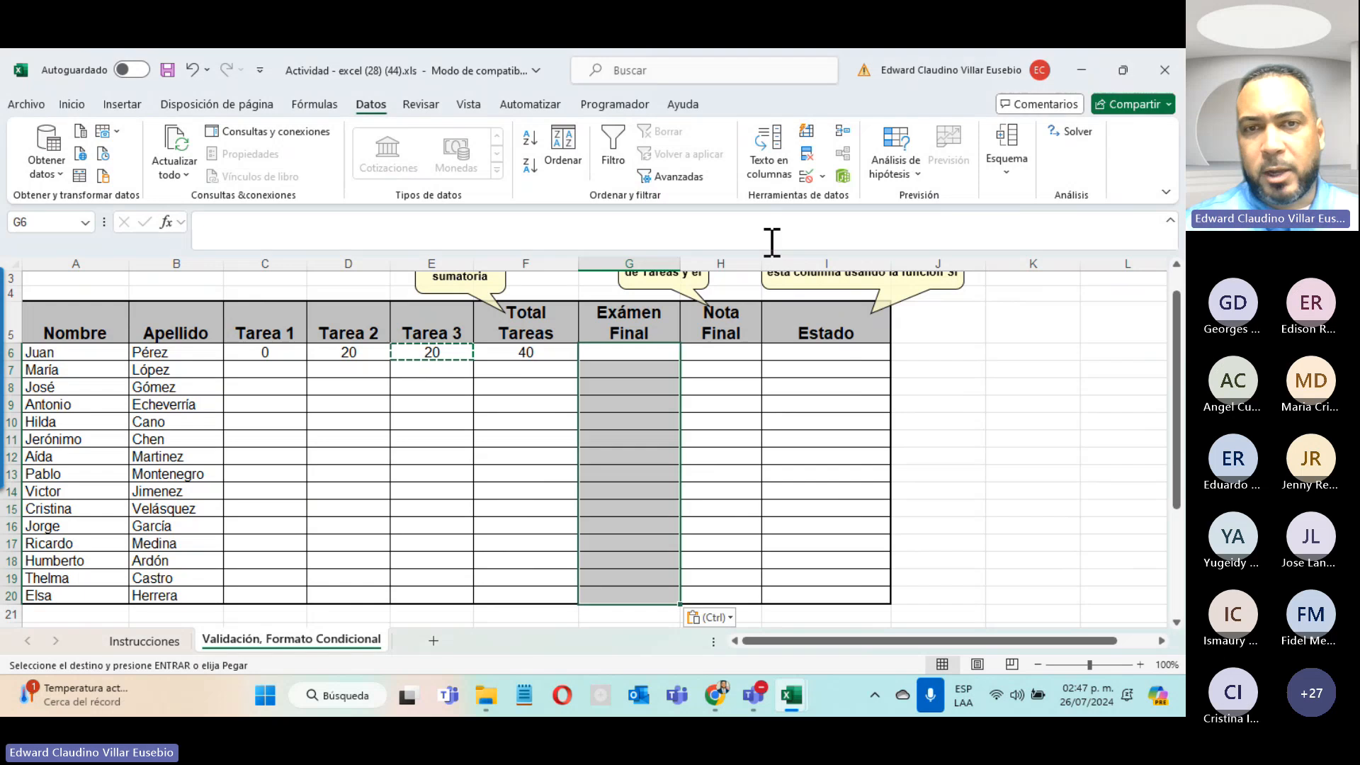
click(631, 353)
click(610, 389)
click(613, 404)
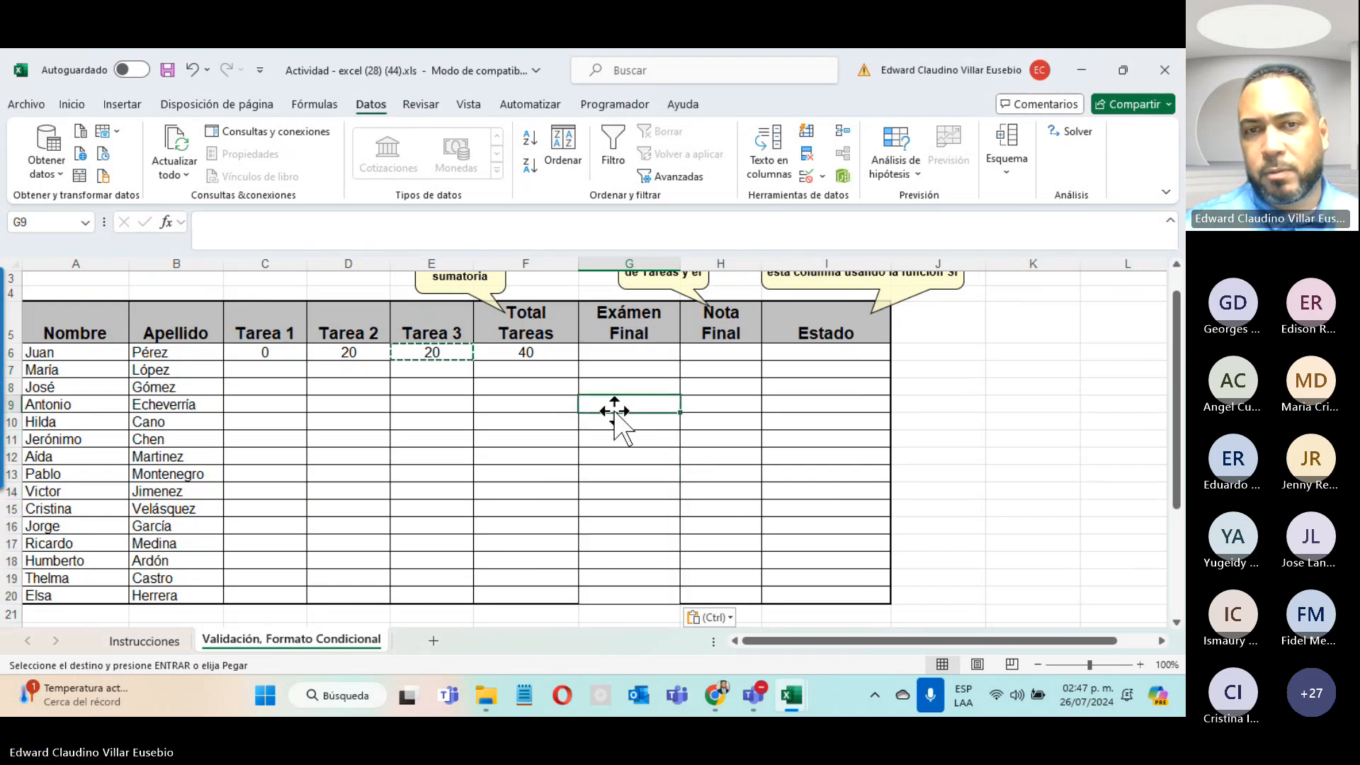
click(610, 487)
click(616, 548)
click(607, 354)
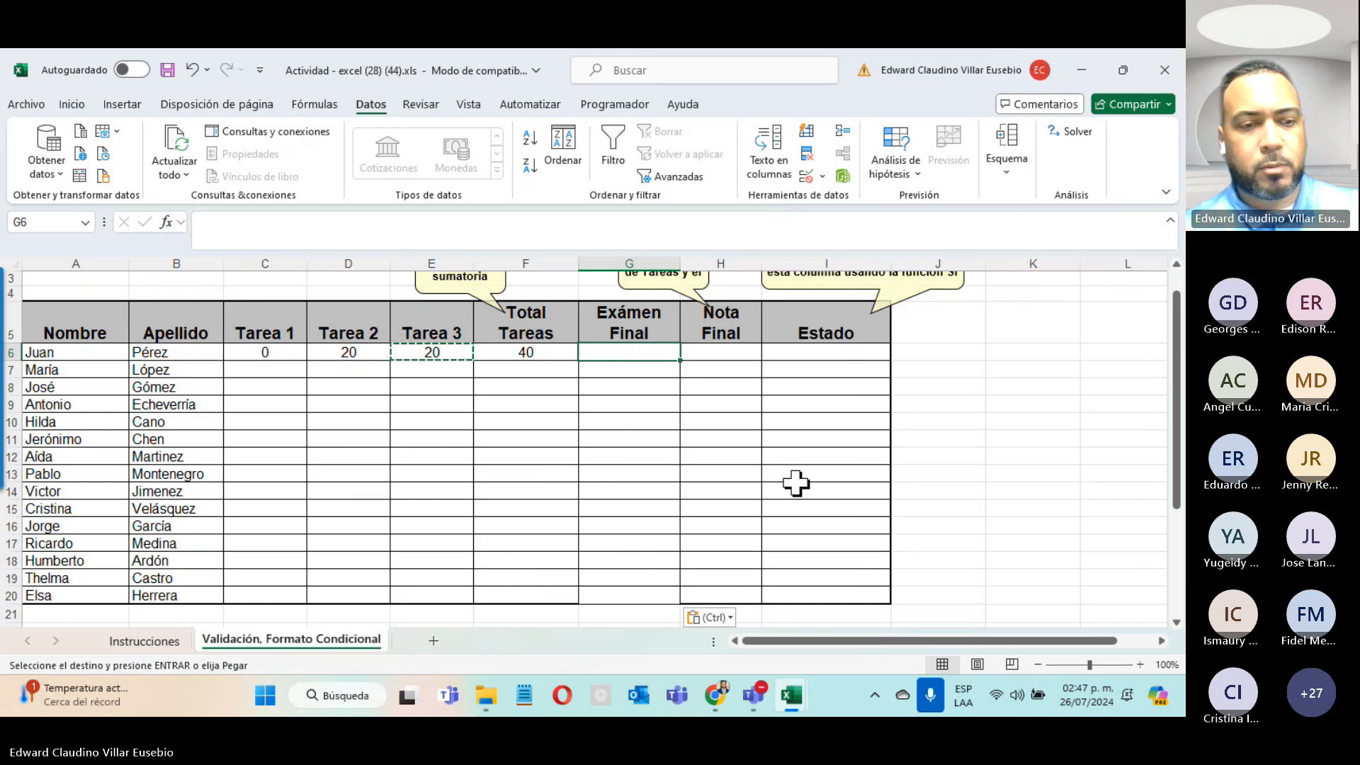
key(ctrl+z)
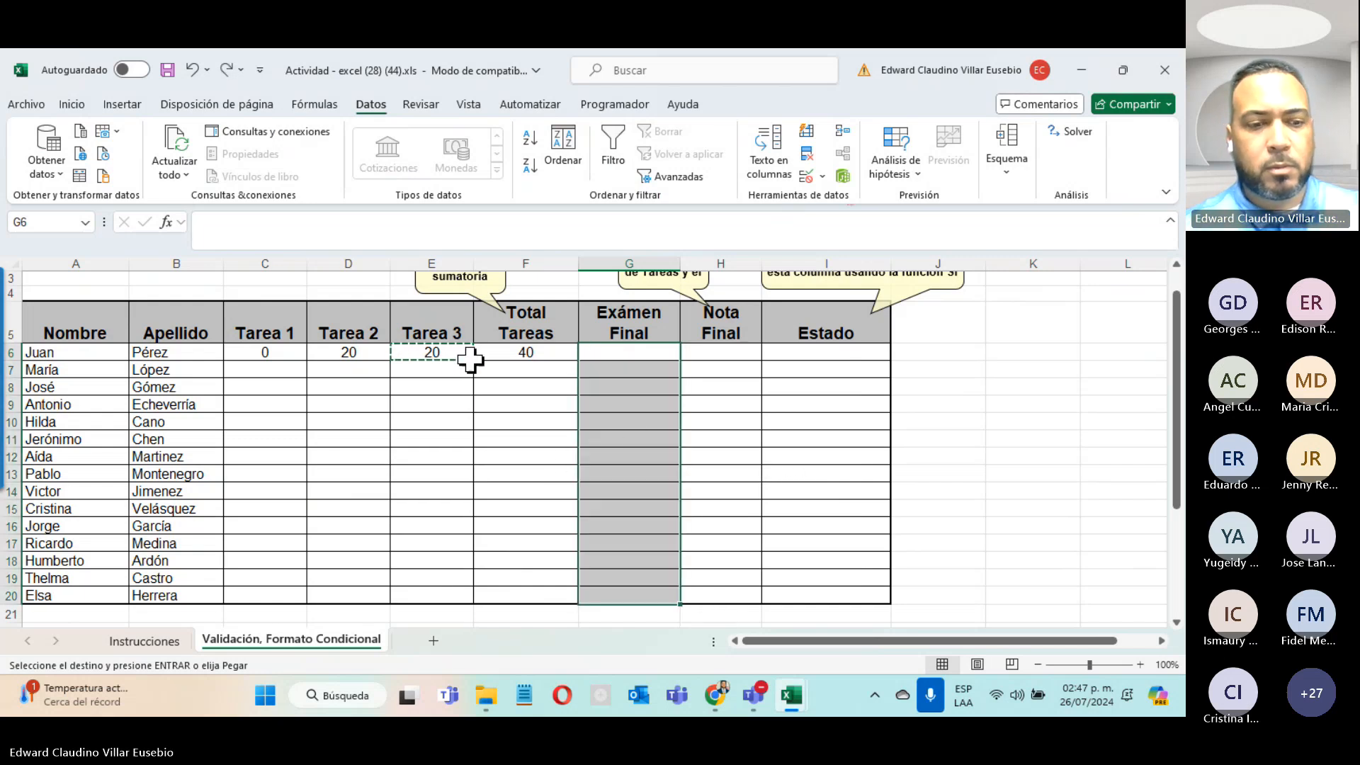
Step: Paste E6 into G6:G20 and delete the pasted 20s, keeping only the validation rule
key(ctrl+c)
click(441, 353)
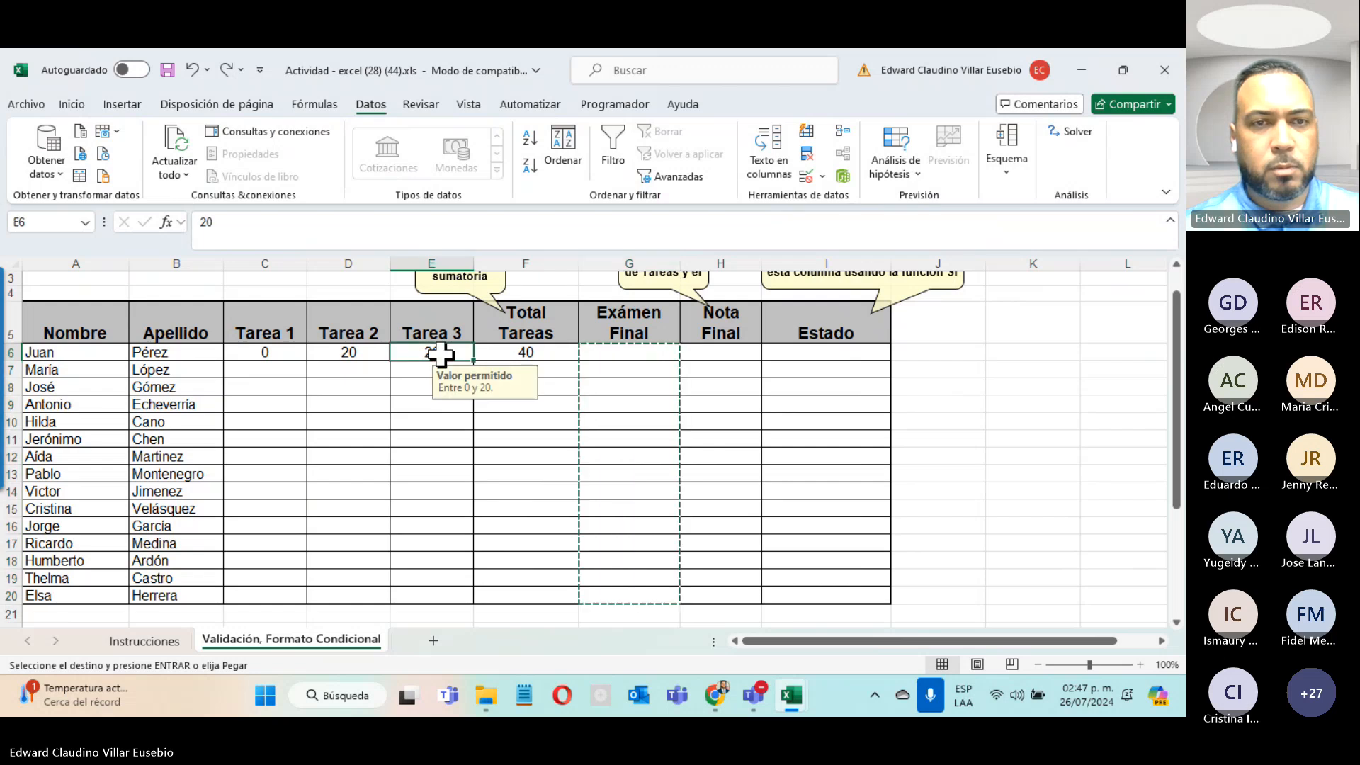
key(ctrl+c)
drag(628, 359, 604, 594)
key(ctrl+v)
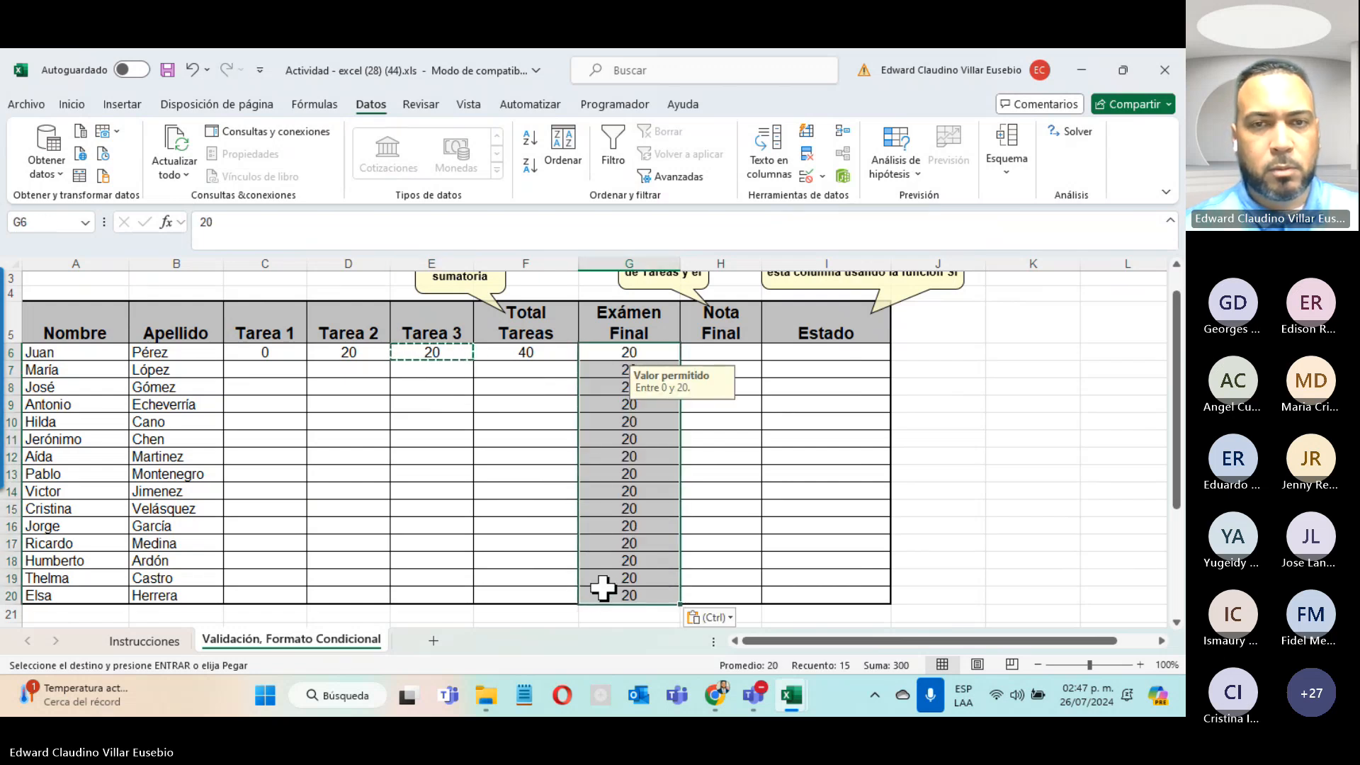
key(Delete)
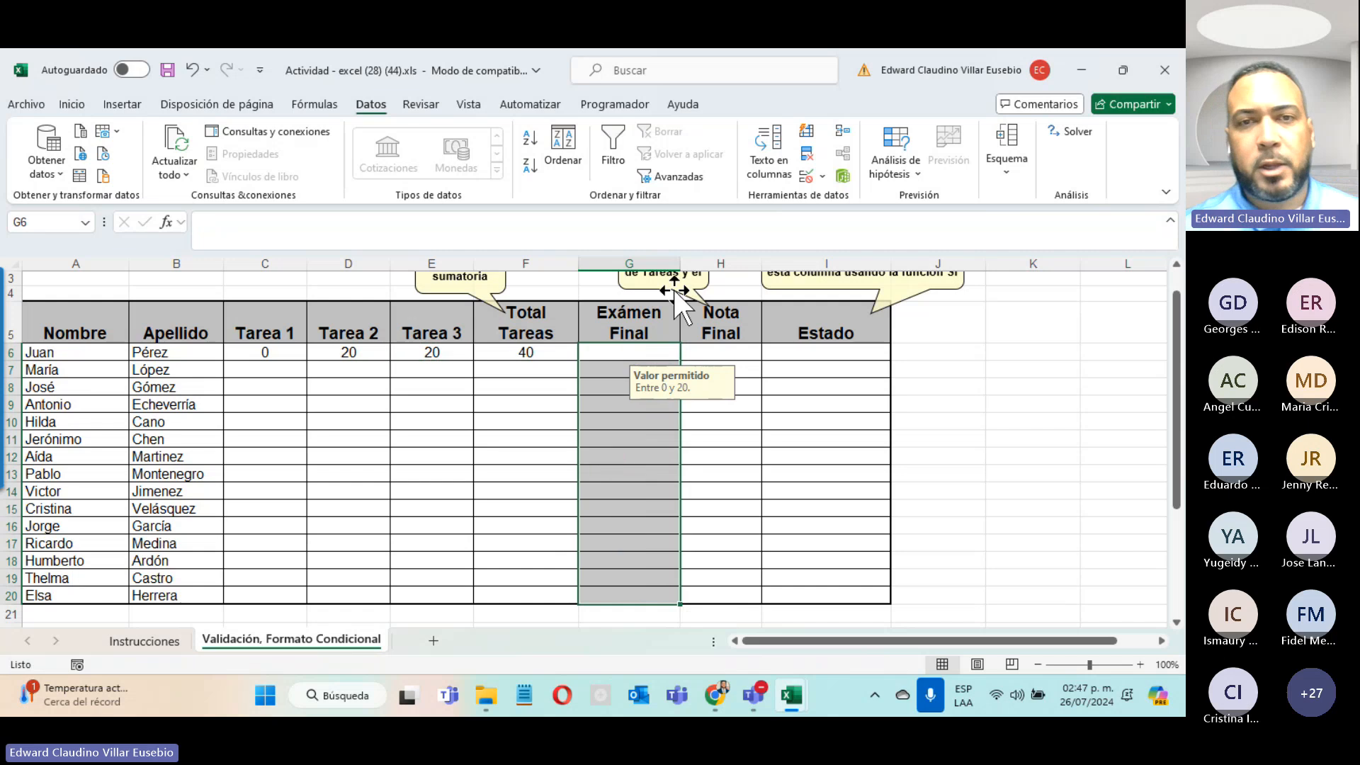
Step: Edit the Exámen Final validation maximum and change its input message to 'Entre 0 y 40.'
click(808, 177)
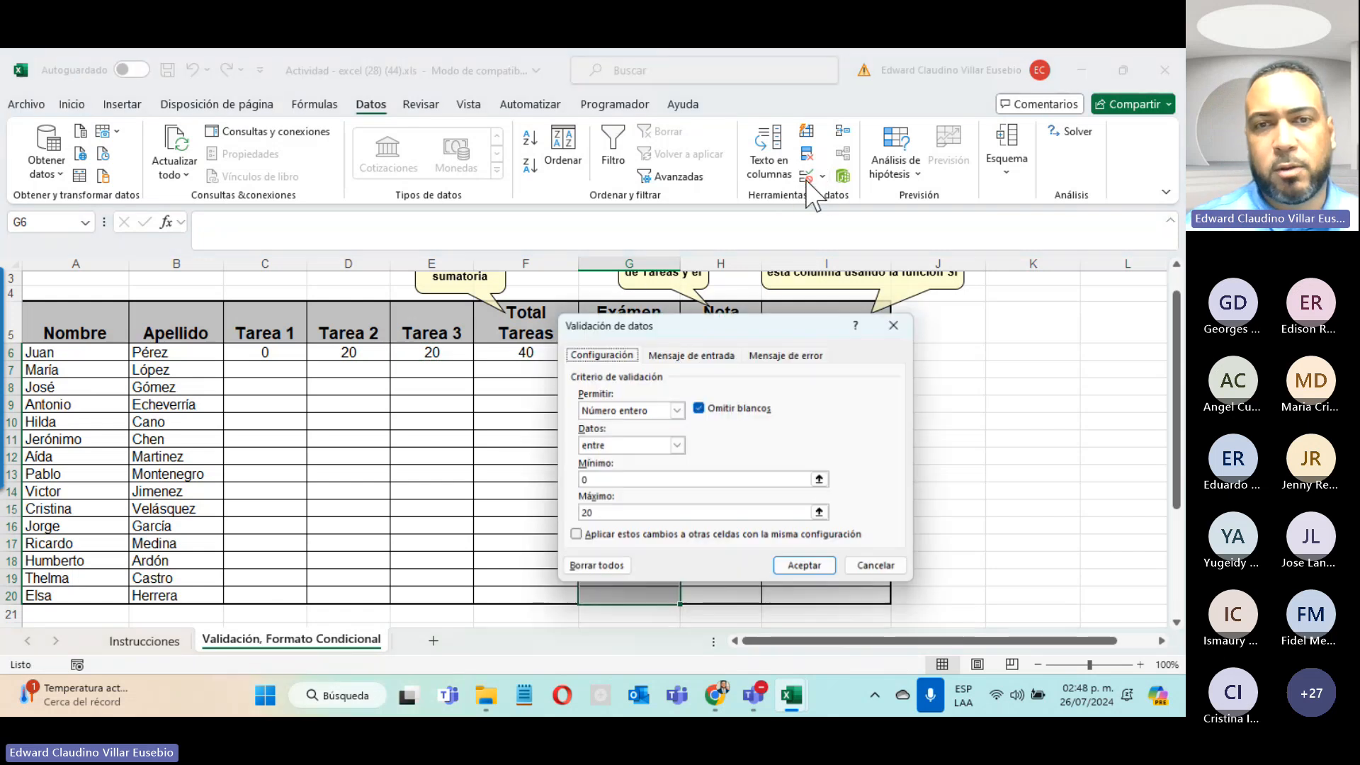
click(613, 518)
key(BackSpace)
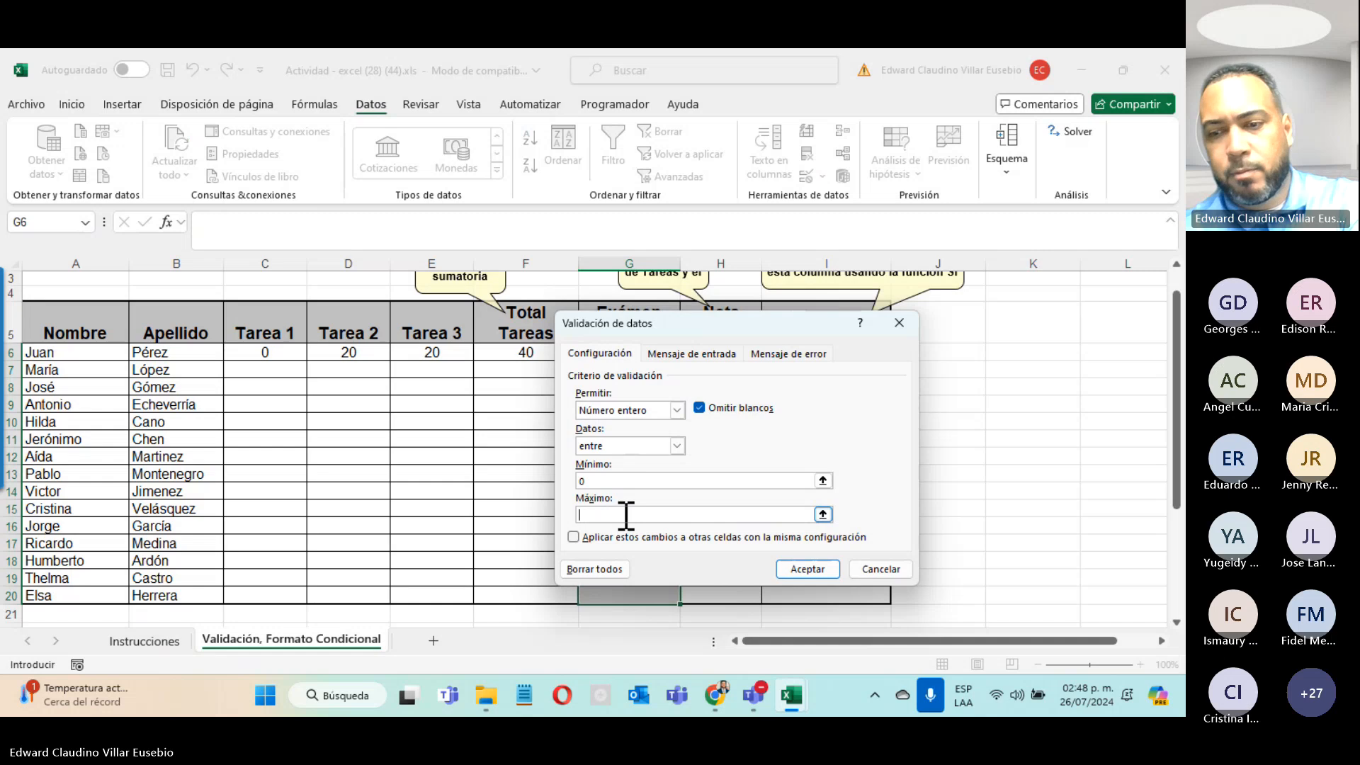
click(656, 354)
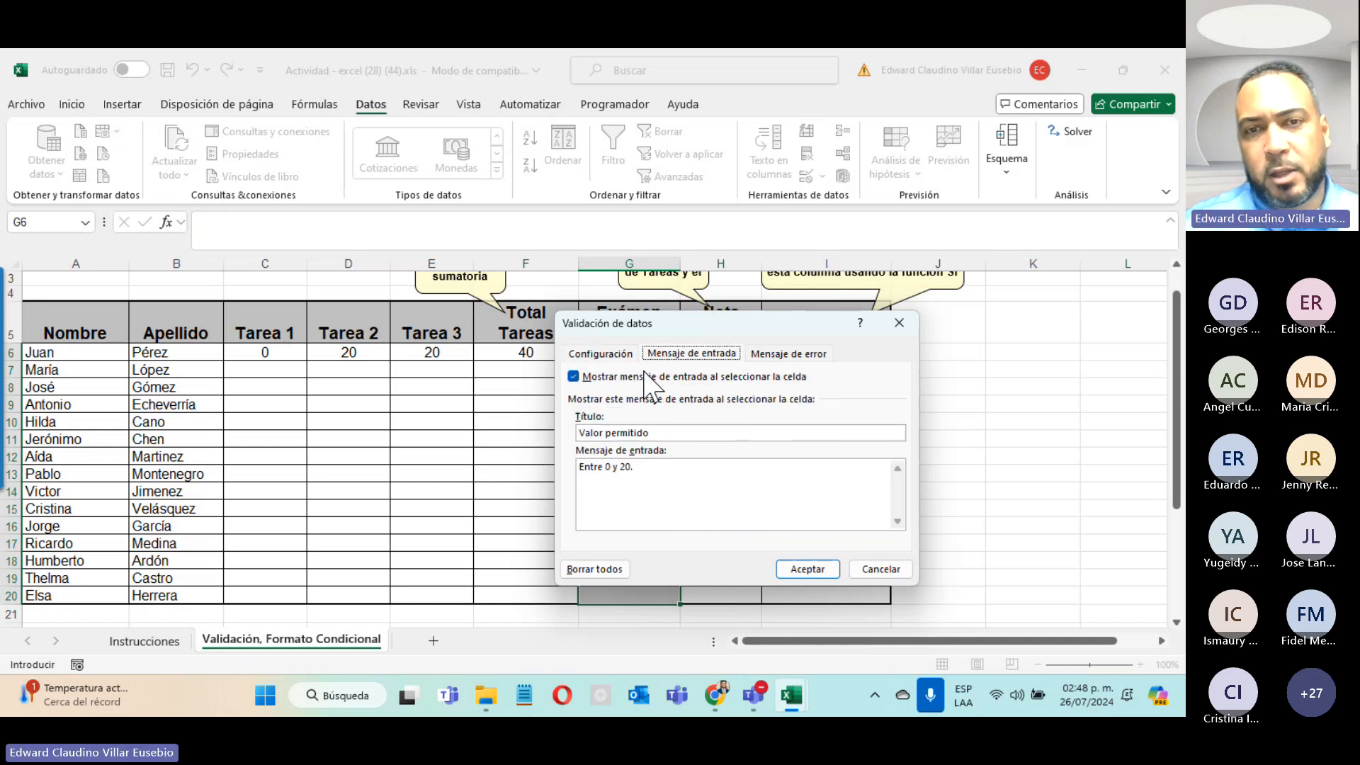
click(624, 473)
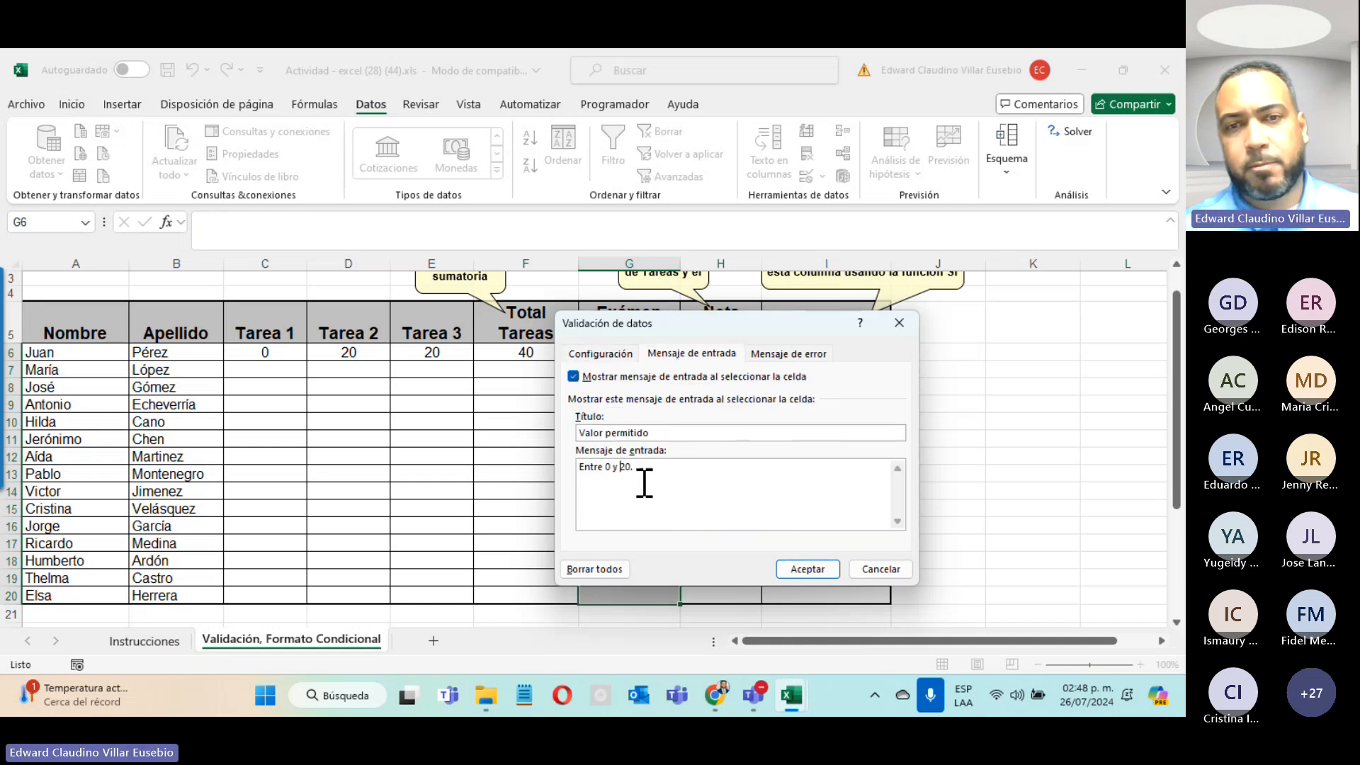
key(Delete)
text(4)
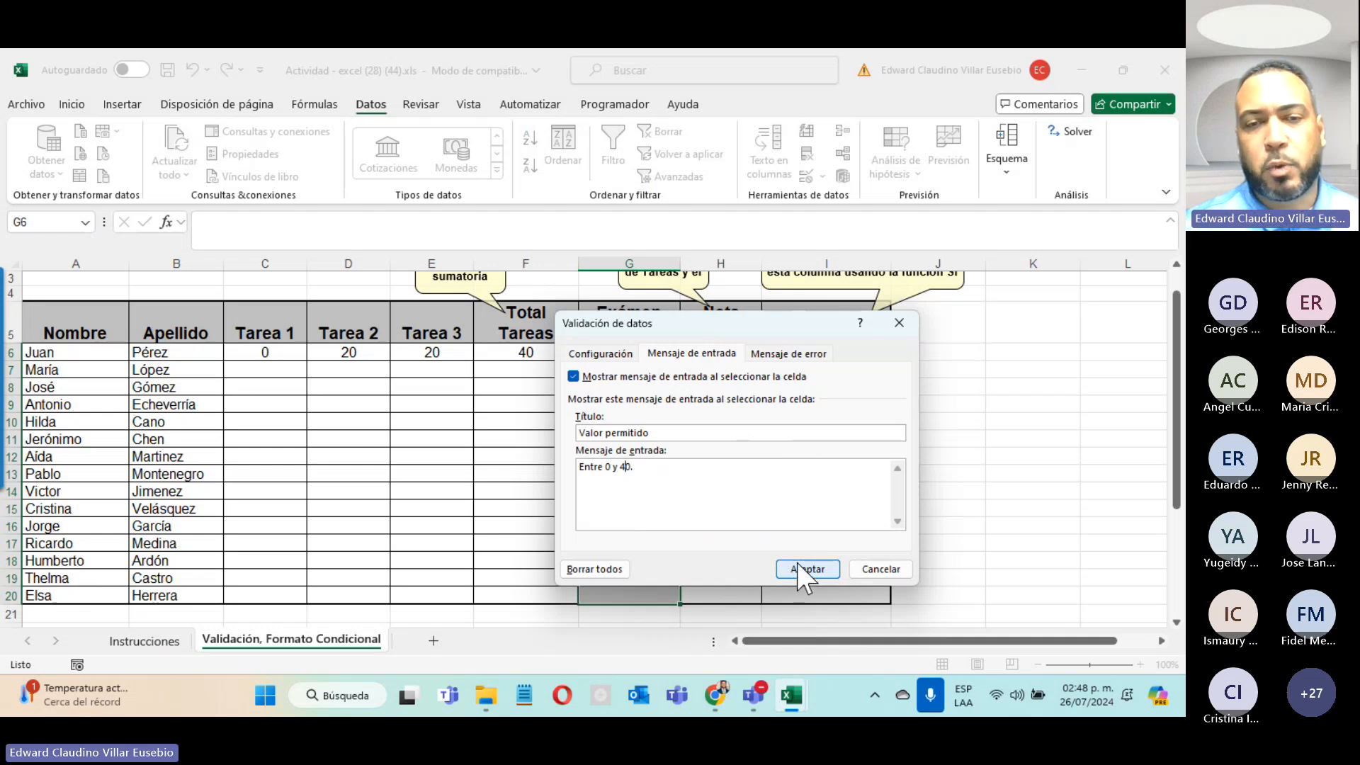
click(807, 569)
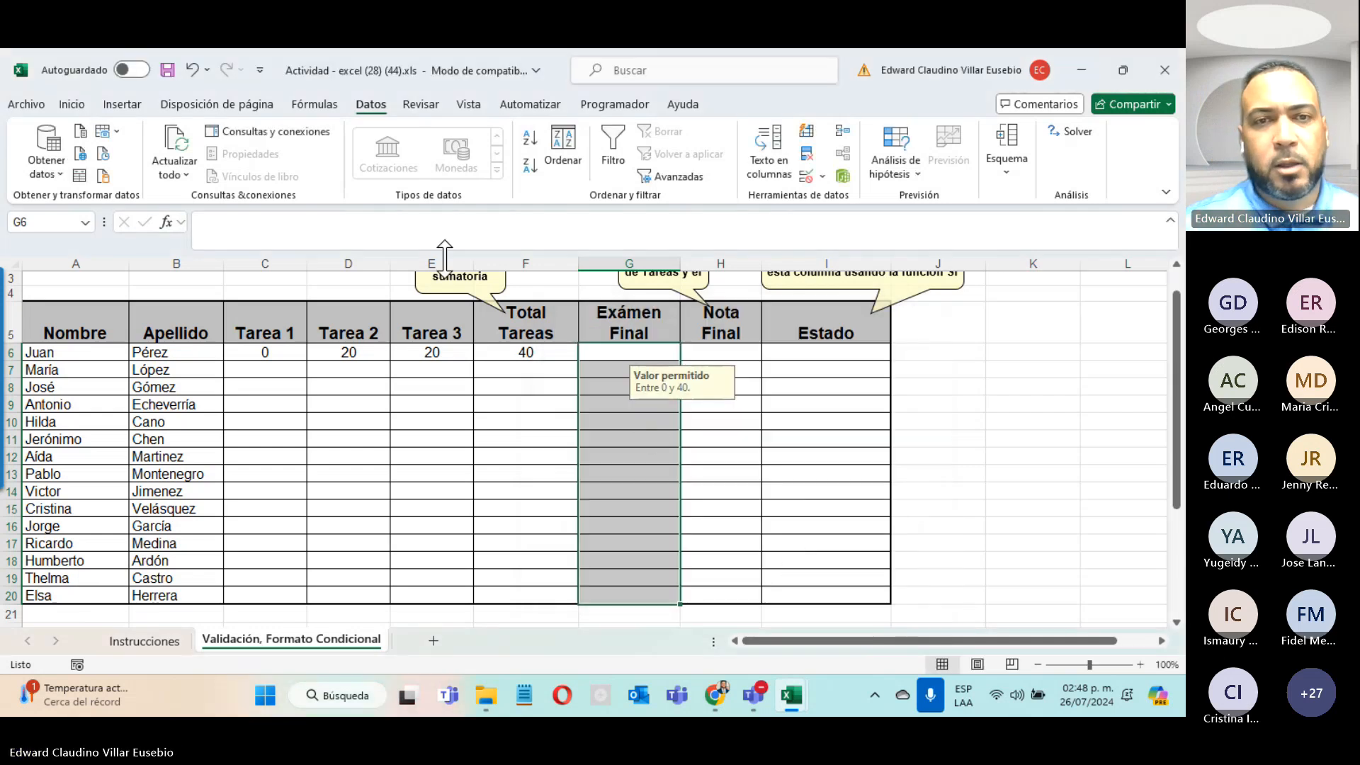
Step: Enter 20 in María's Tarea 3, test 21 there, cancel the rejection and clear E7
click(428, 368)
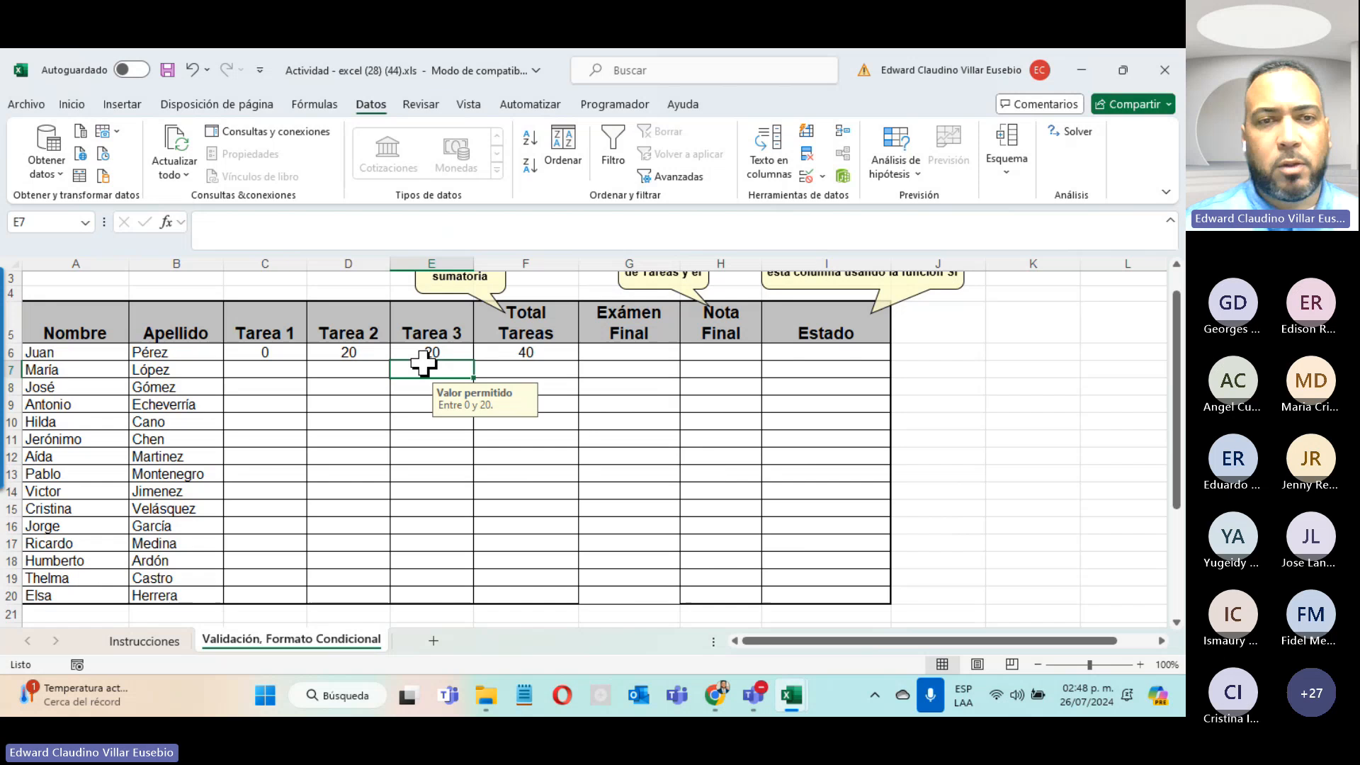
click(333, 370)
click(427, 370)
text(20)
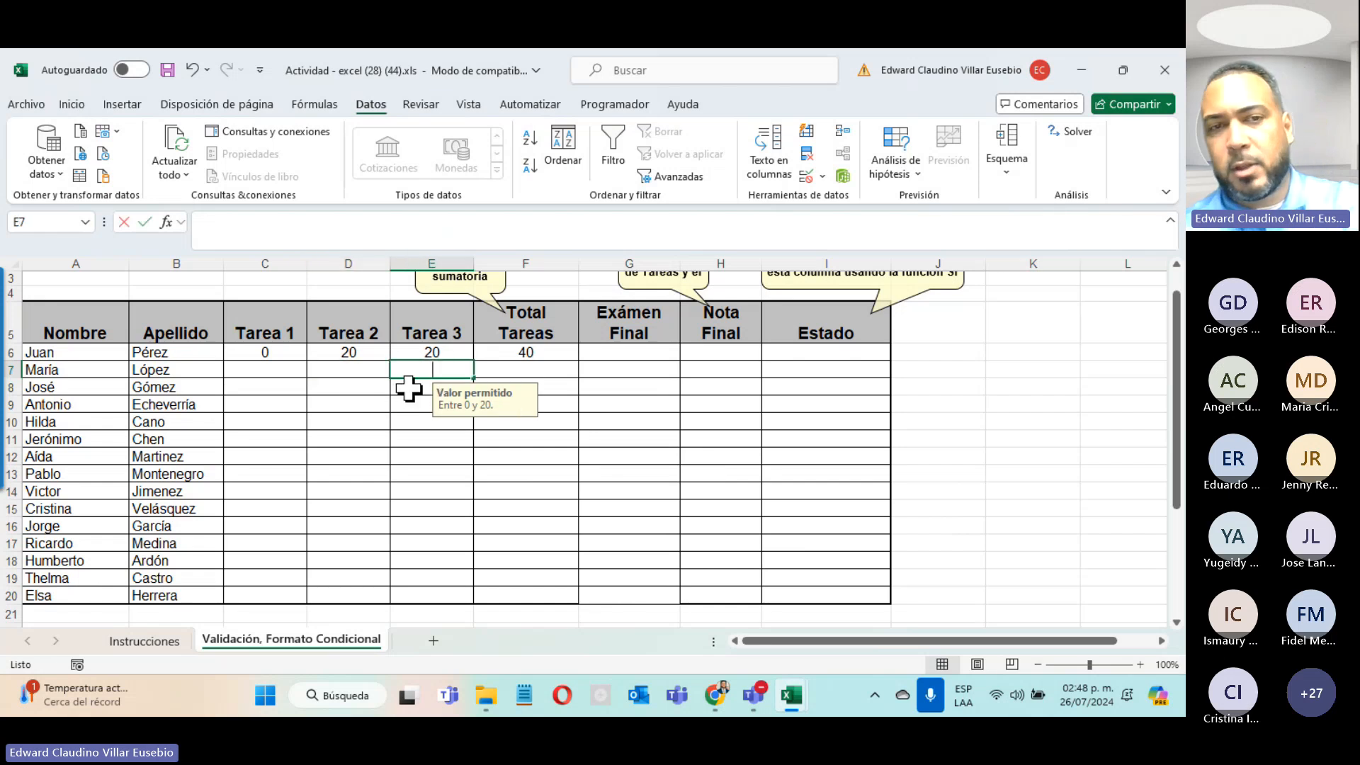
key(Return)
click(433, 370)
text(21)
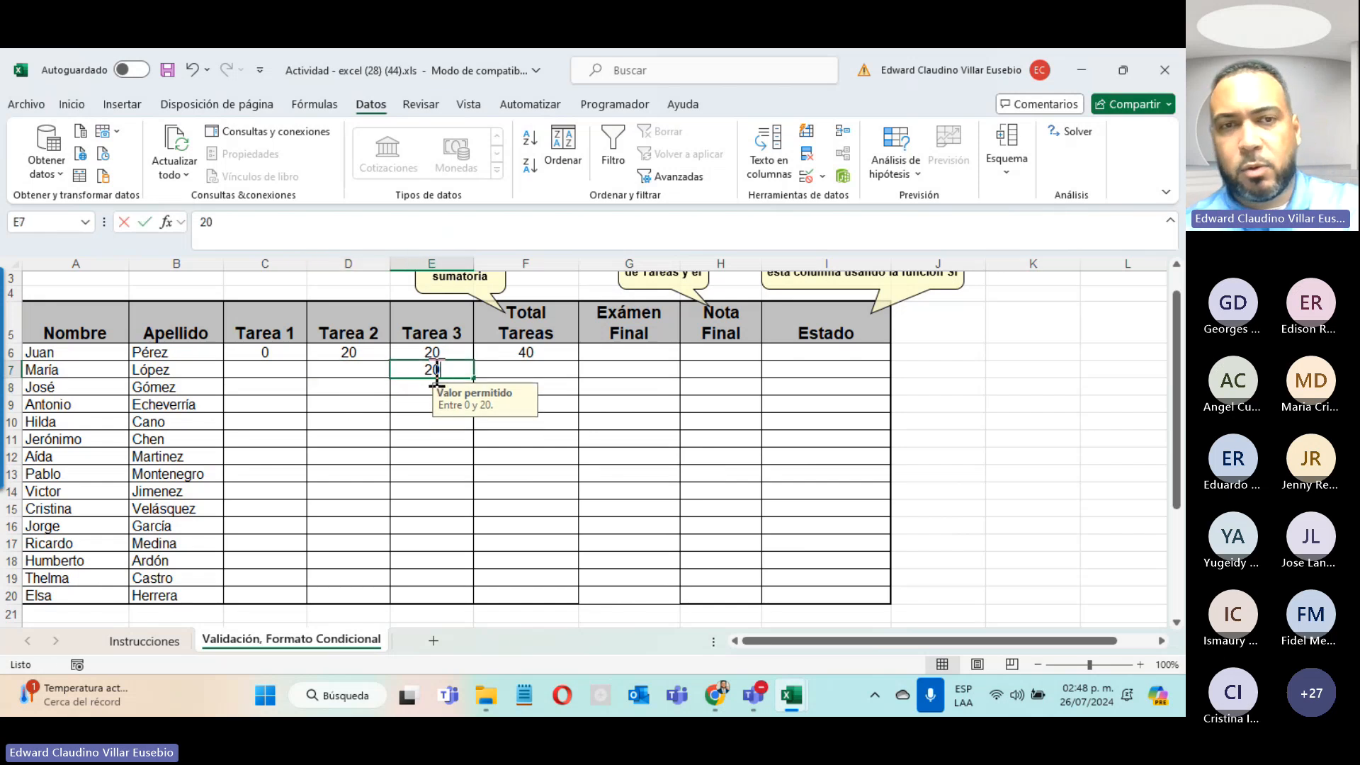
key(Return)
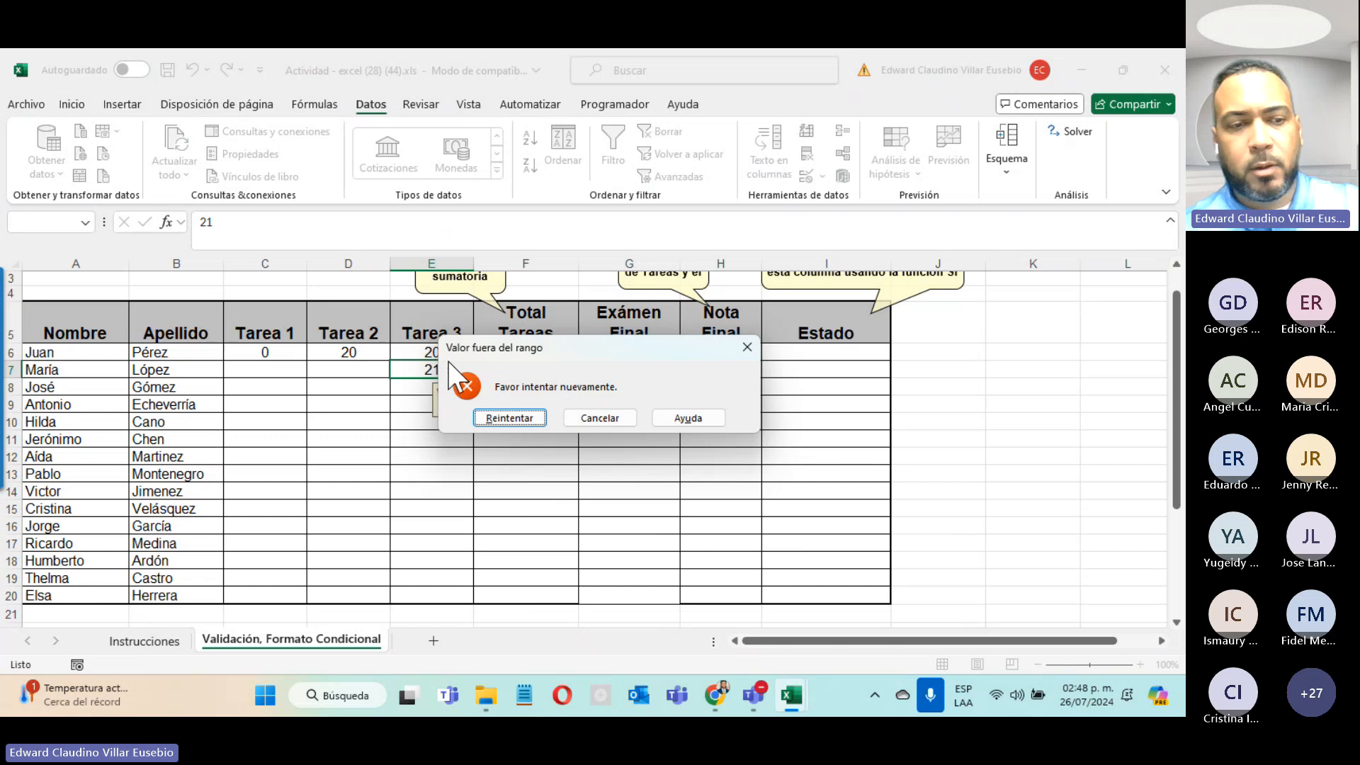
key(Escape)
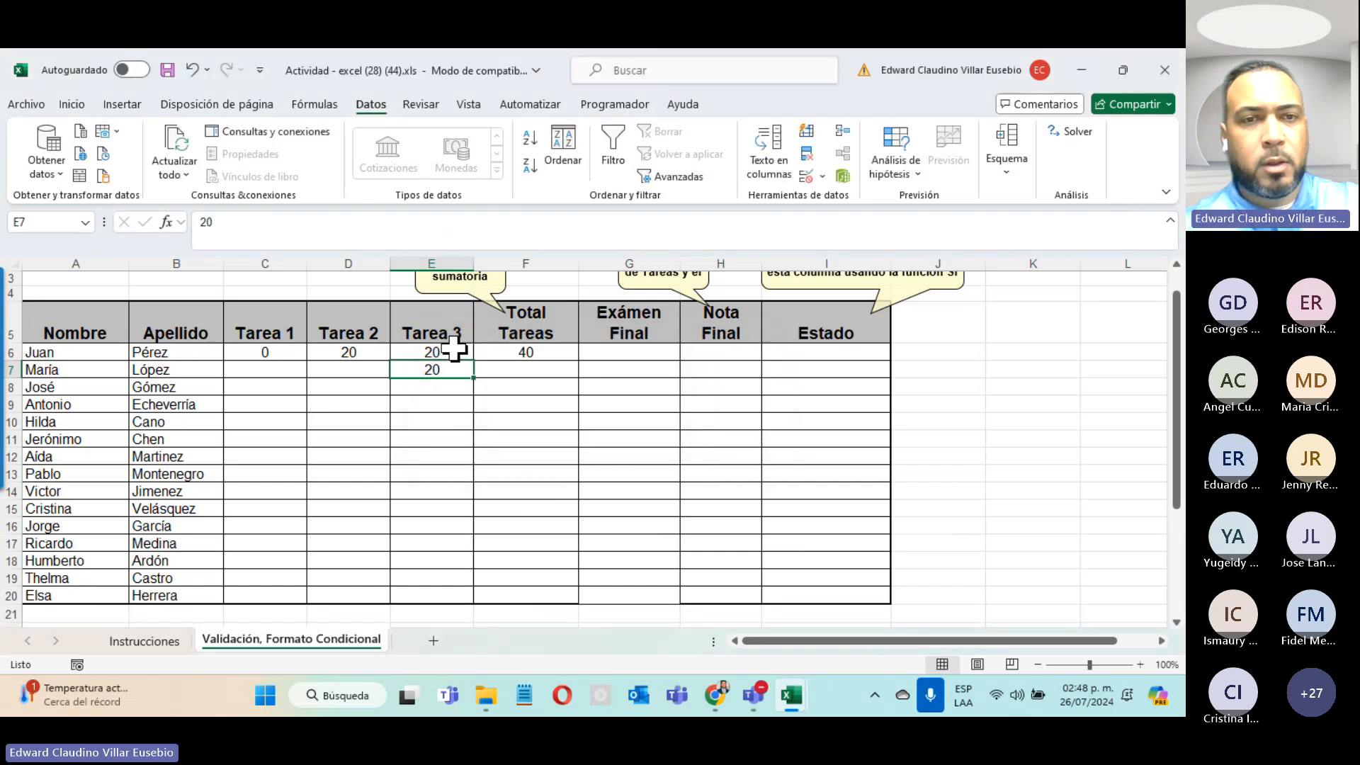
key(Delete)
Step: Enter 40 as the first Exámen Final score, confirm 41 is rejected, then select F6:H6
click(623, 351)
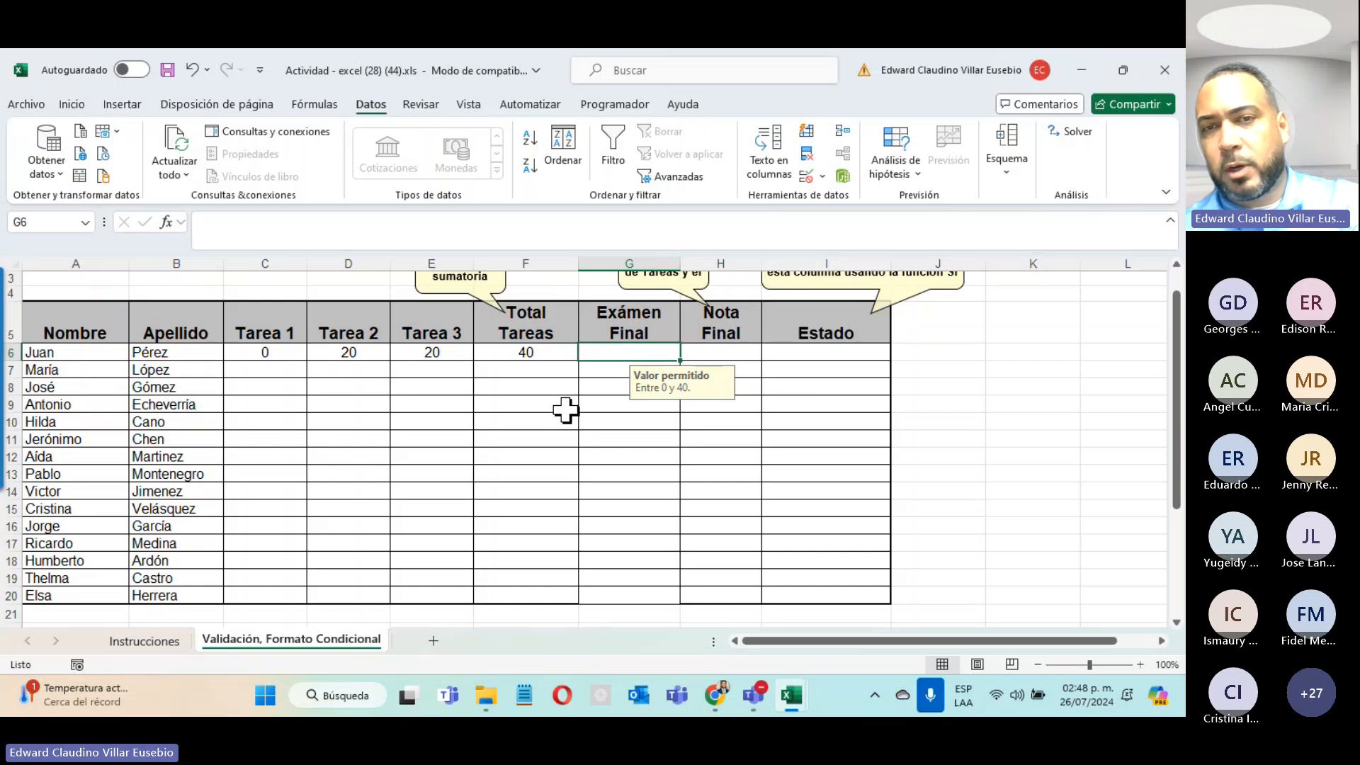
text(0)
key(Return)
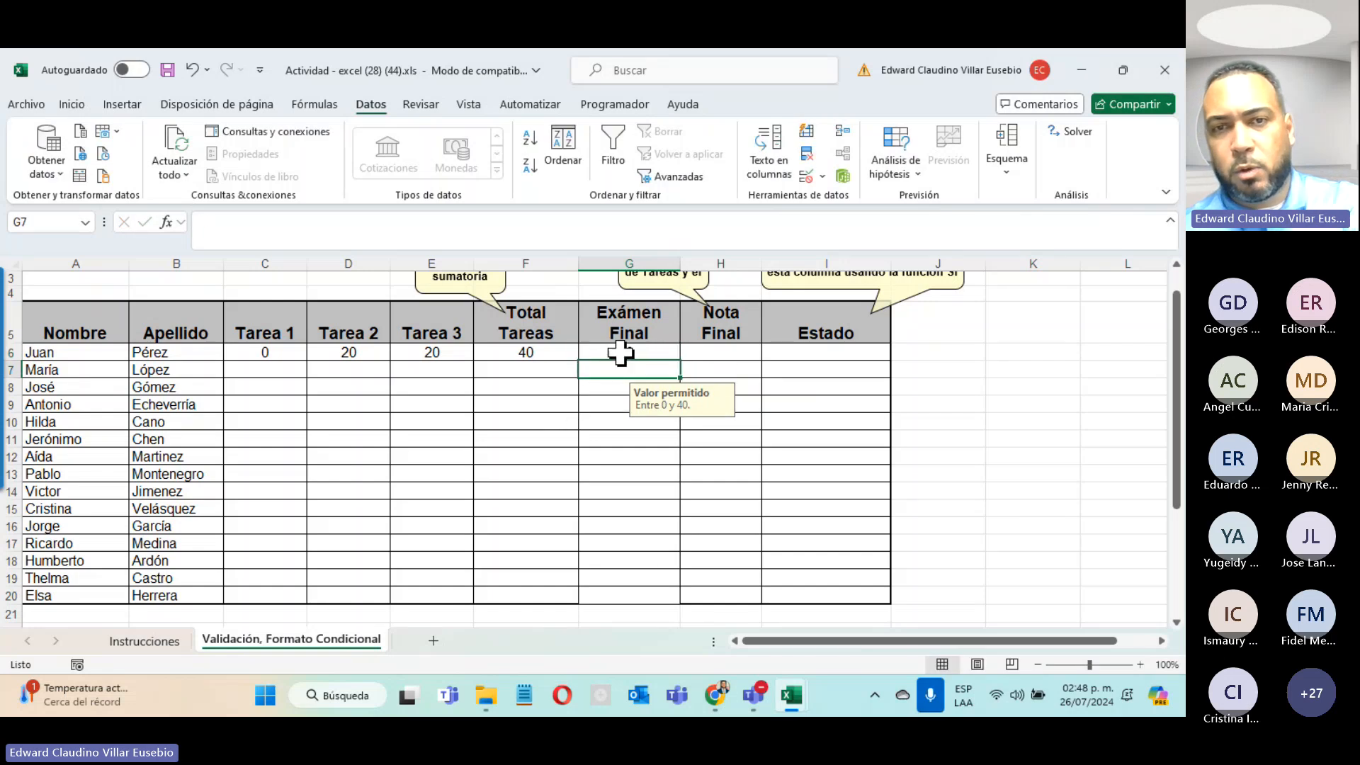
click(619, 355)
text(41)
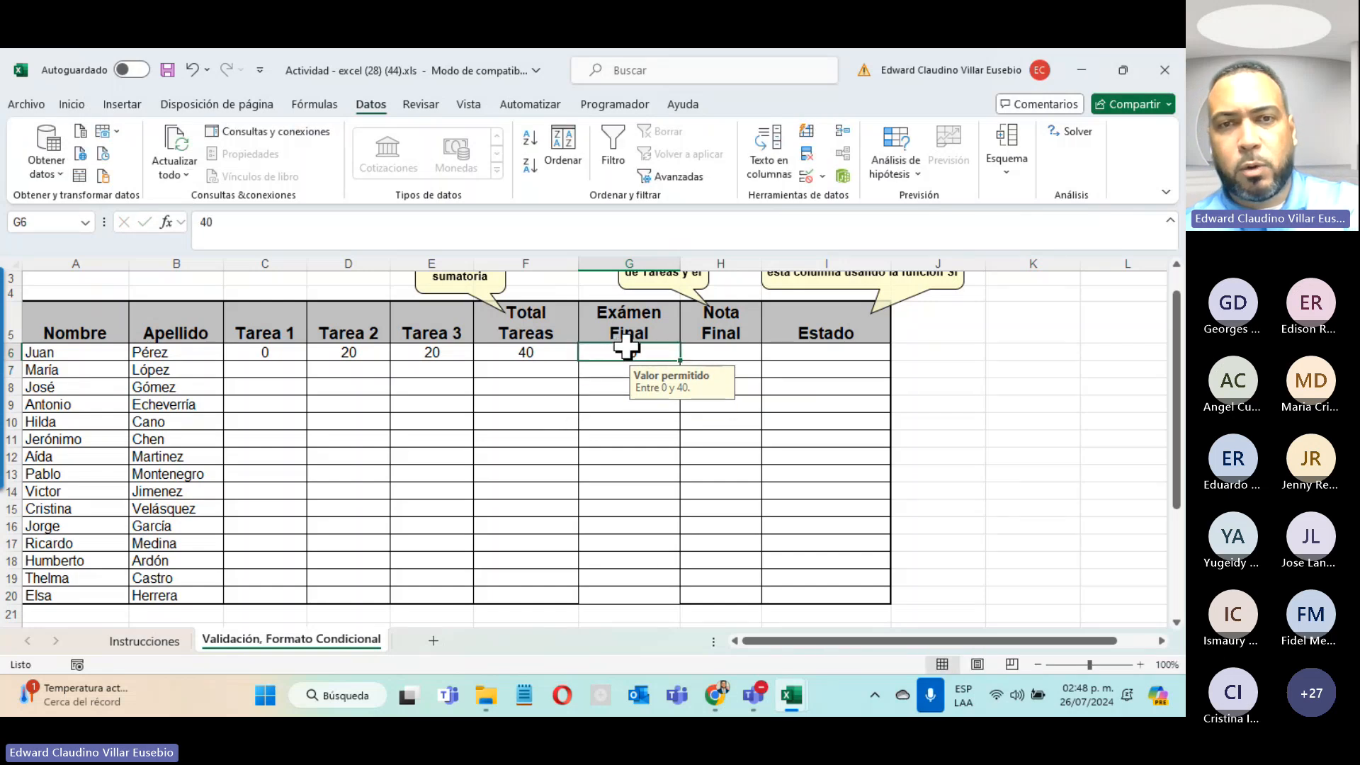
key(Return)
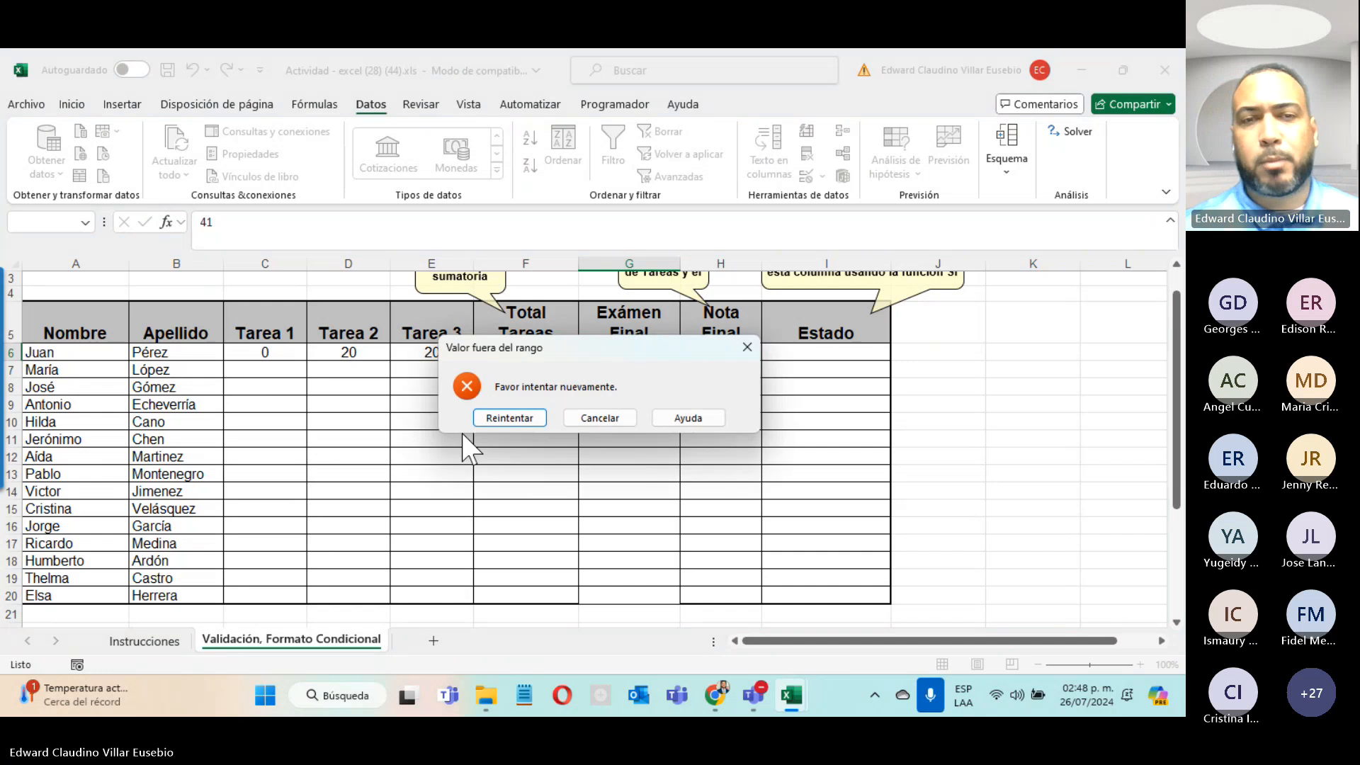
click(592, 418)
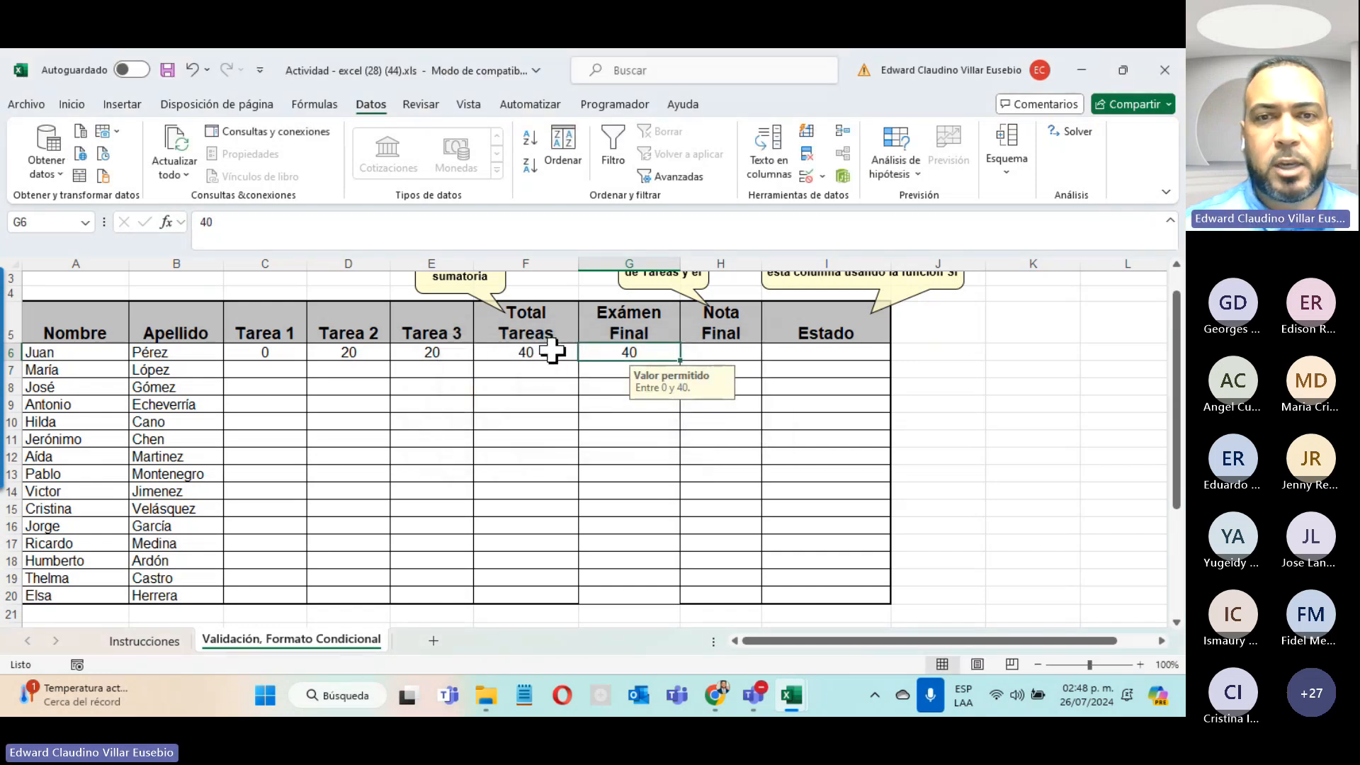
drag(551, 349, 704, 343)
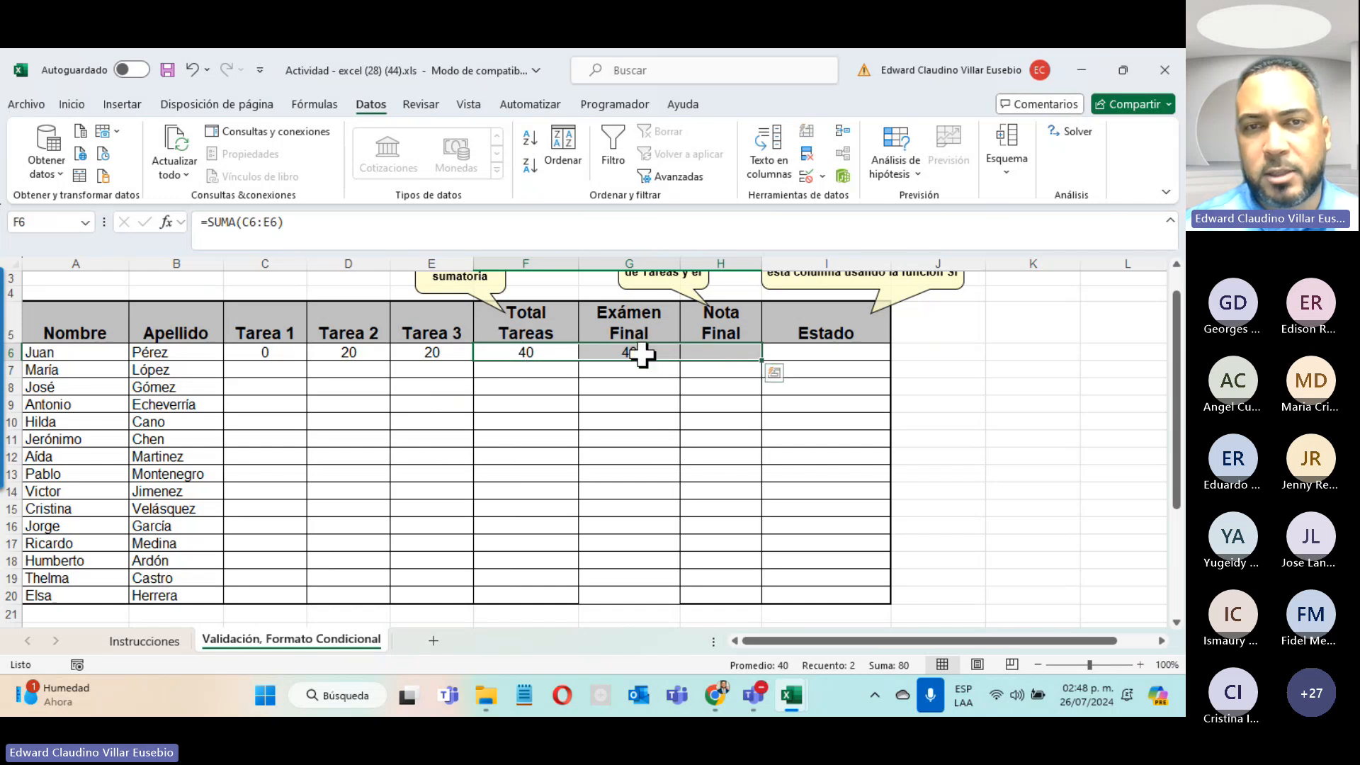
Step: AutoSum row 6 so Nota Final totals Total Tareas and Exámen Final
click(78, 107)
click(840, 131)
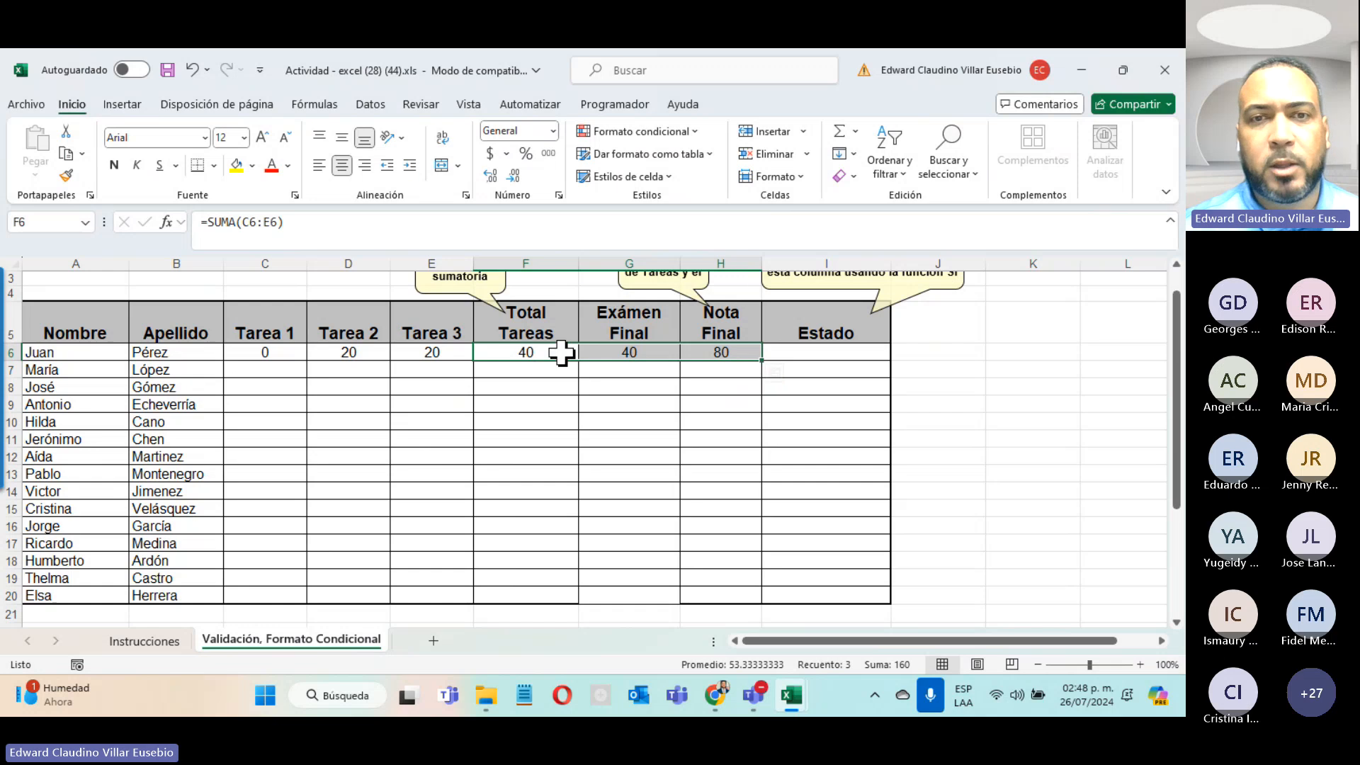
click(637, 352)
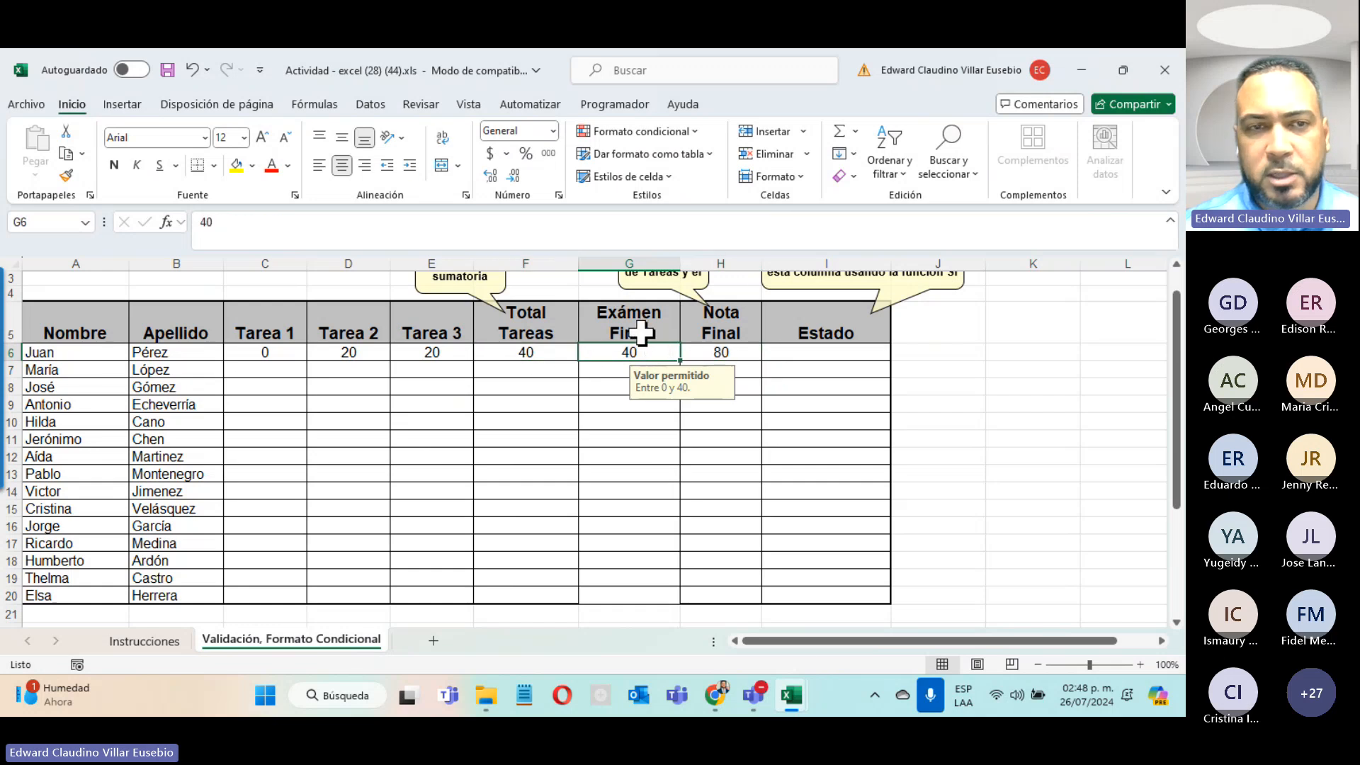
Step: Change row 6's Tarea 1 to 20 and confirm Nota Final =SUMA(F6:G6) shows 100
click(266, 354)
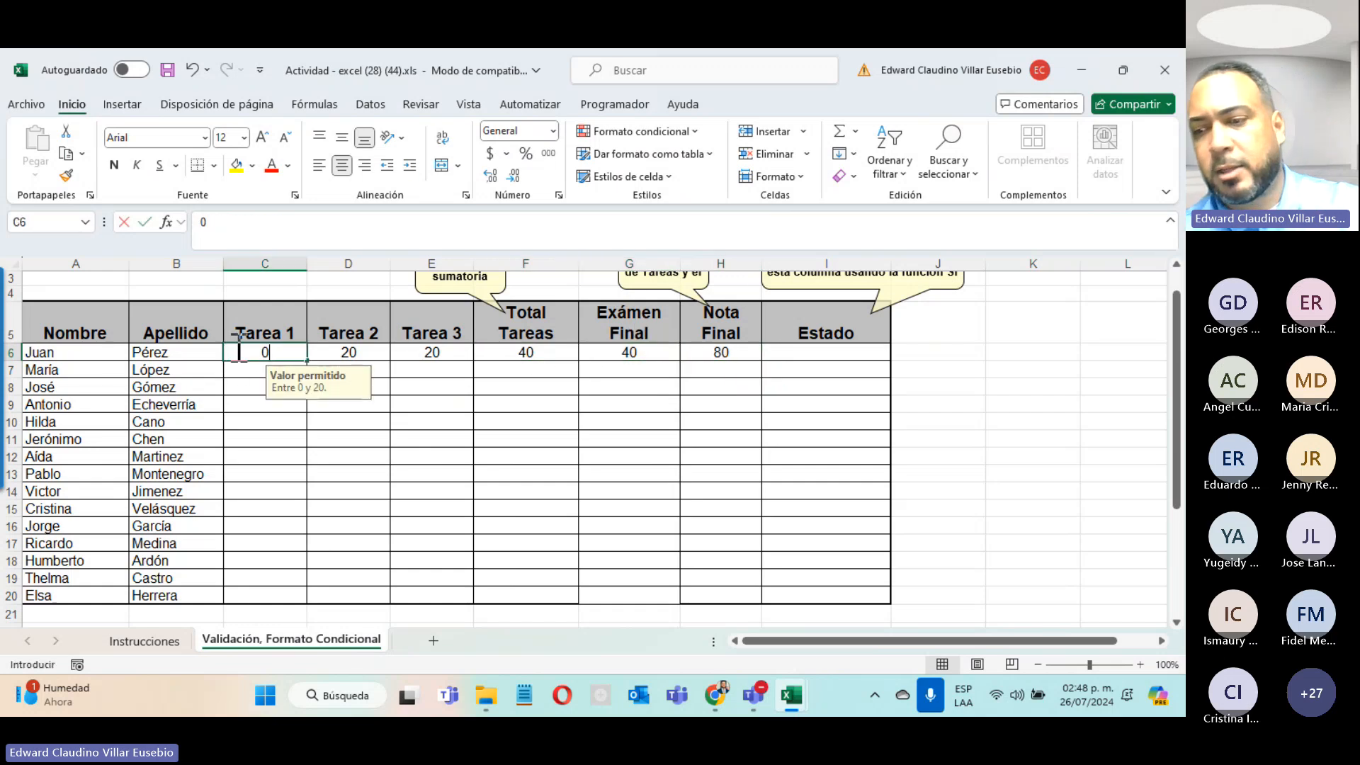
text(20)
key(Return)
click(713, 347)
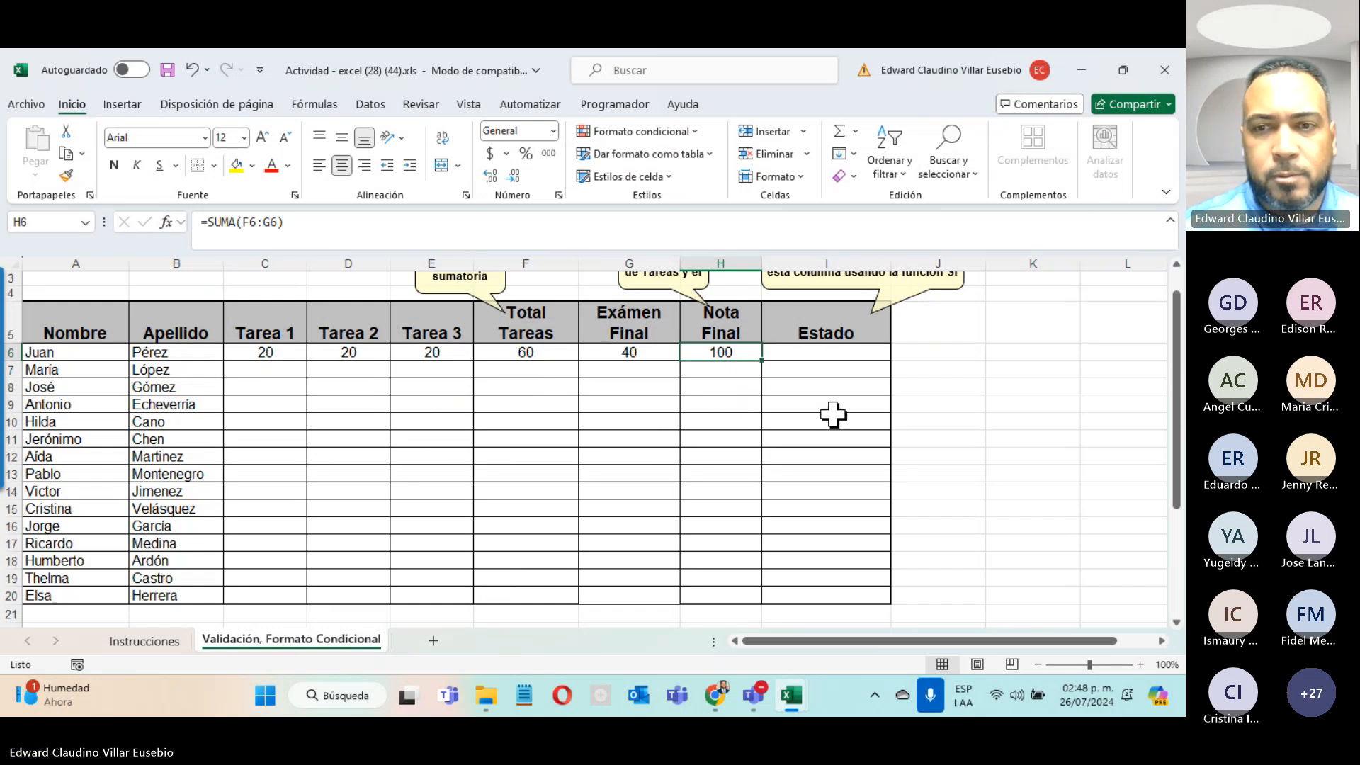
scroll(833, 415, up, 1)
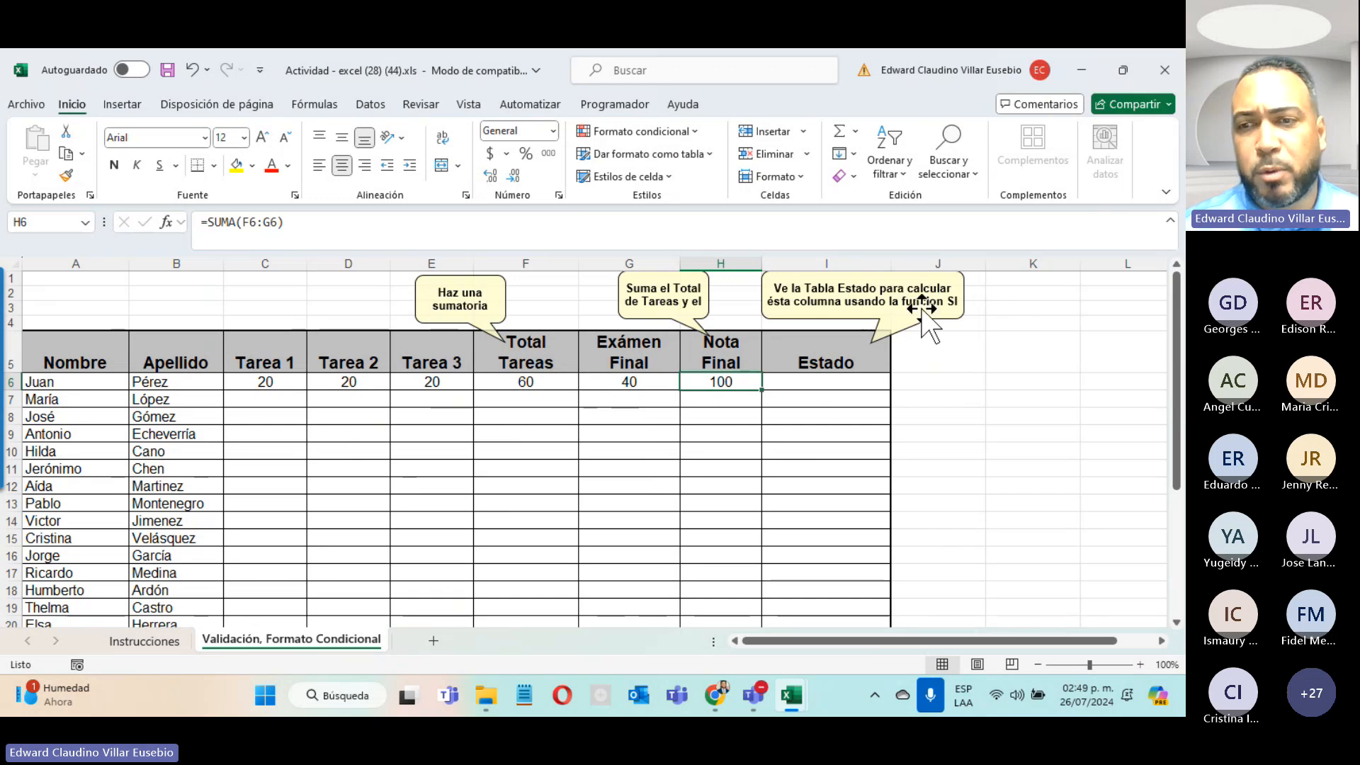
Step: Insert the SI function into the Estado cell I6
click(786, 383)
click(193, 224)
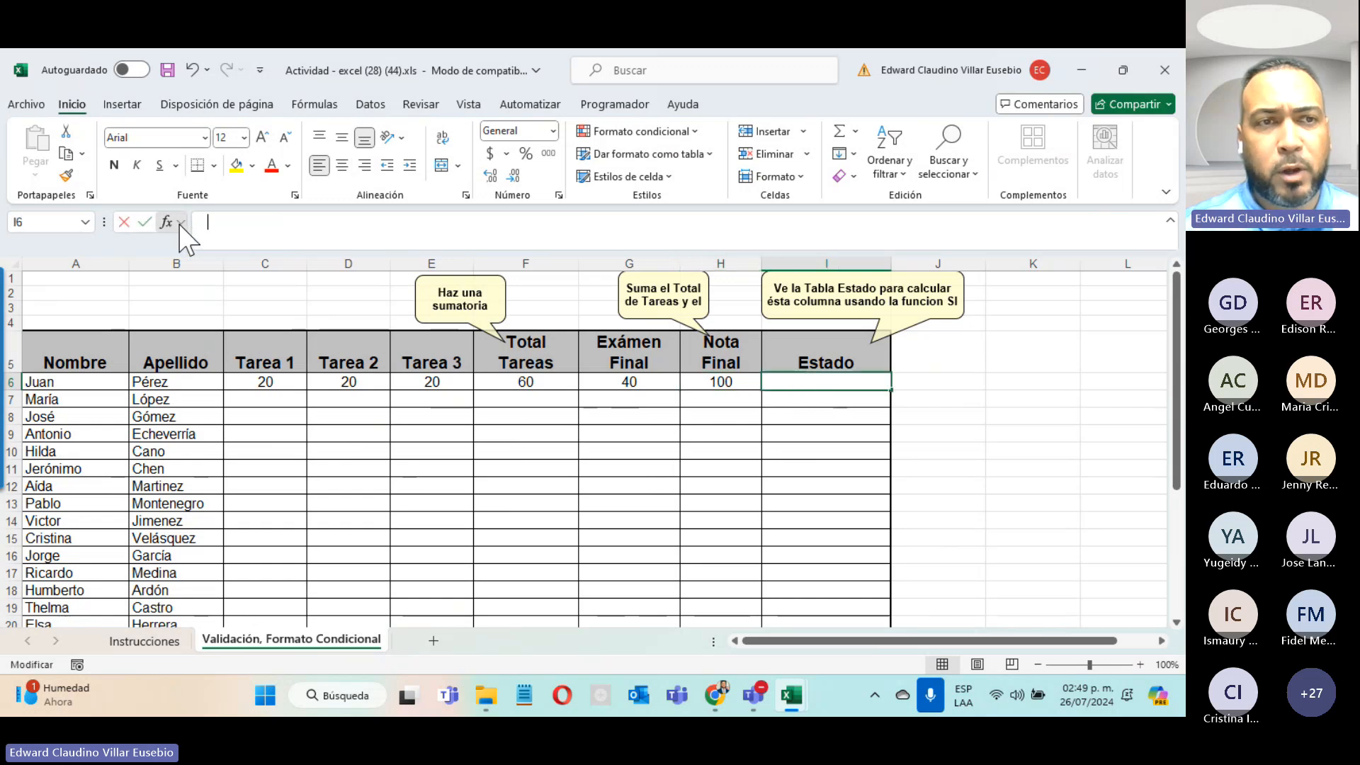
click(177, 224)
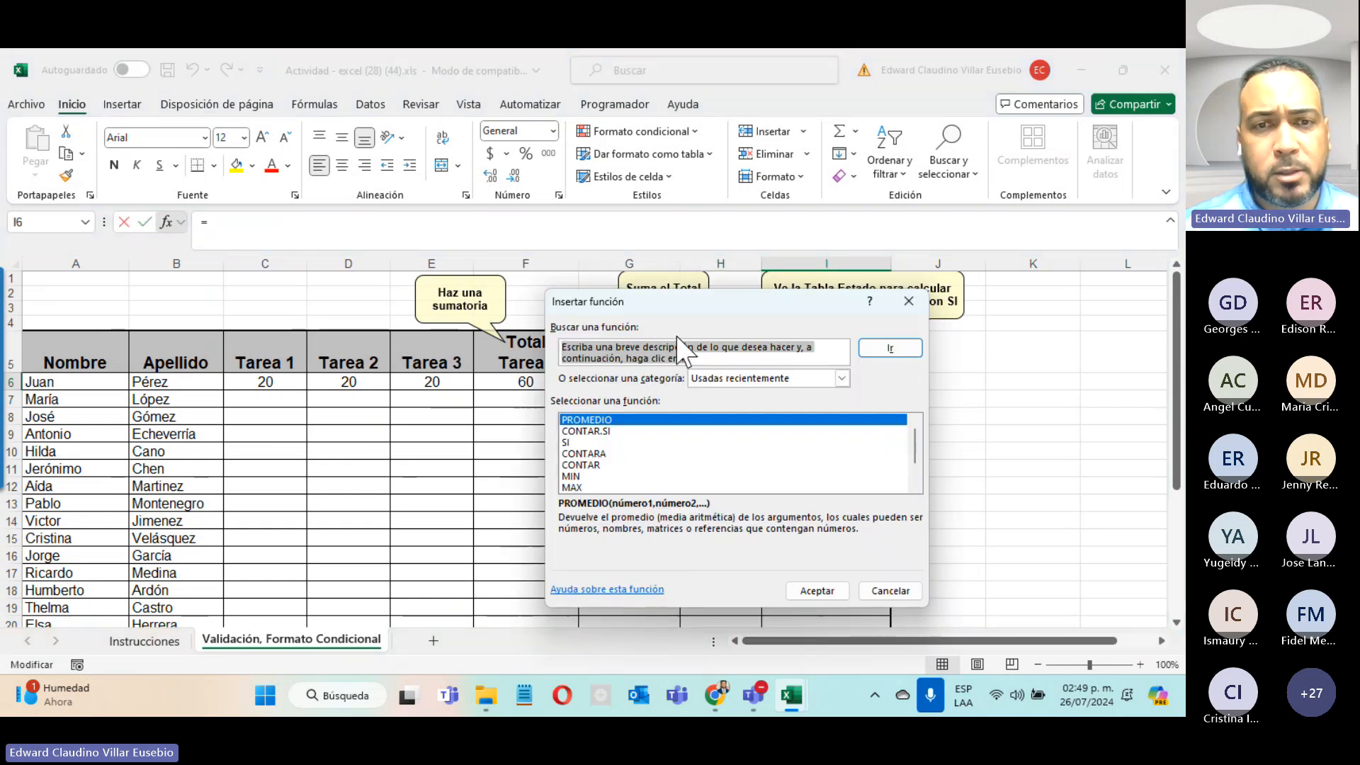
click(592, 442)
click(818, 591)
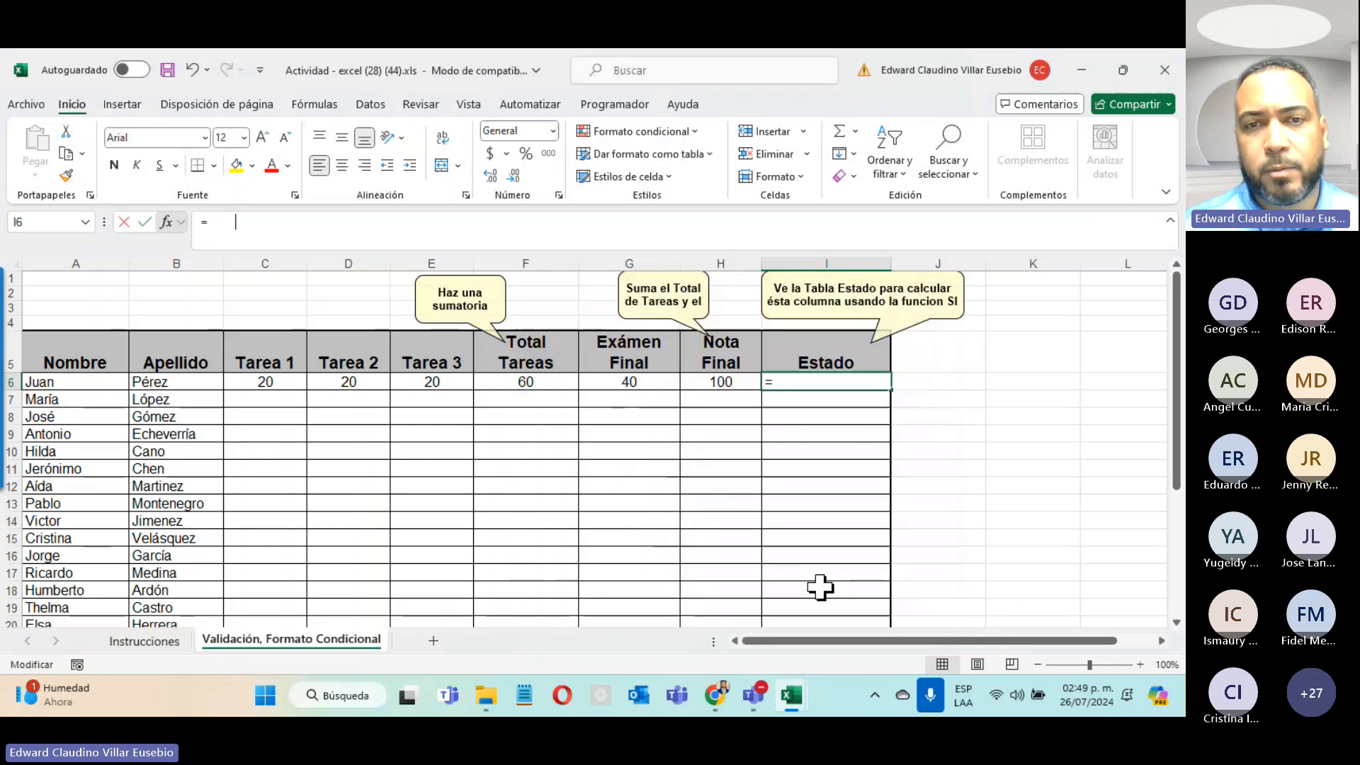
drag(811, 329, 963, 448)
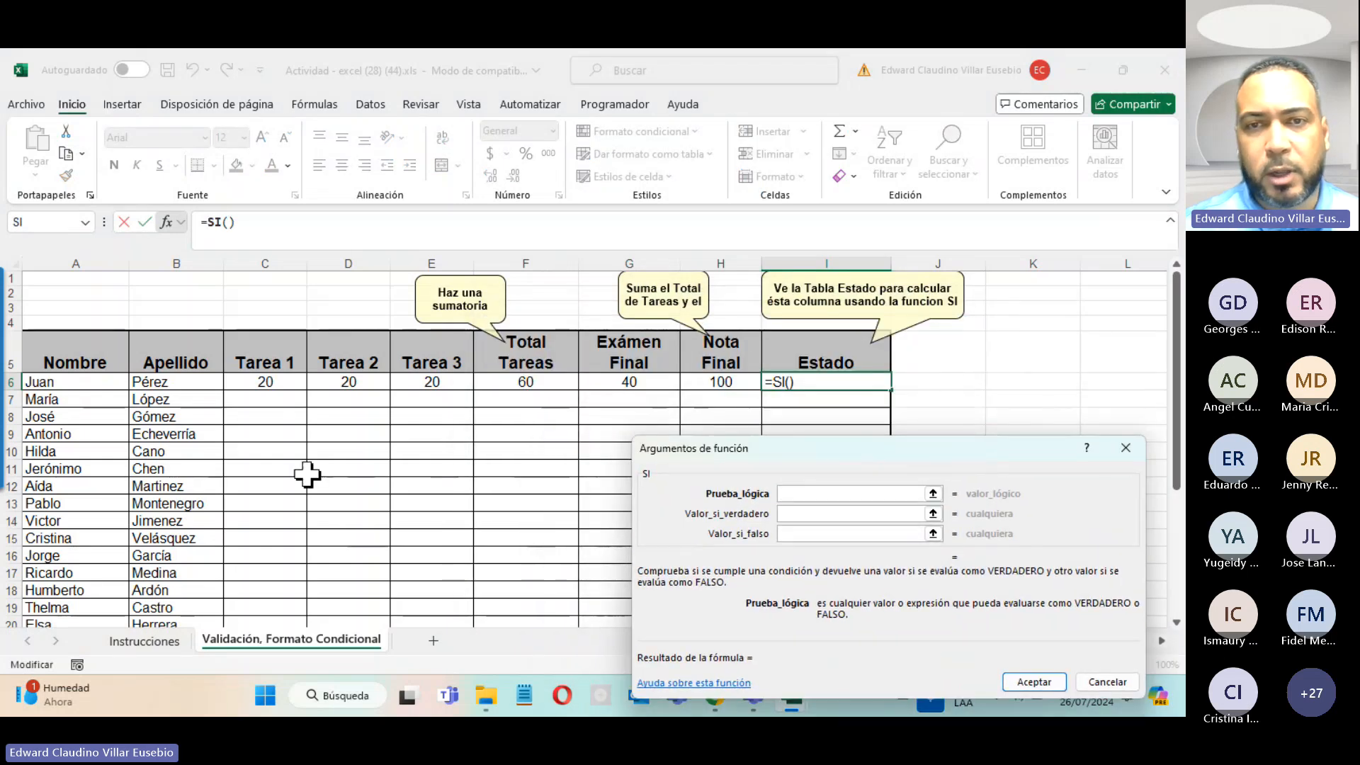
Step: Set SI arguments to H6>=60, "Aprobado" if true, "Reprobado" if false
scroll(325, 474, down, 3)
scroll(338, 473, up, 3)
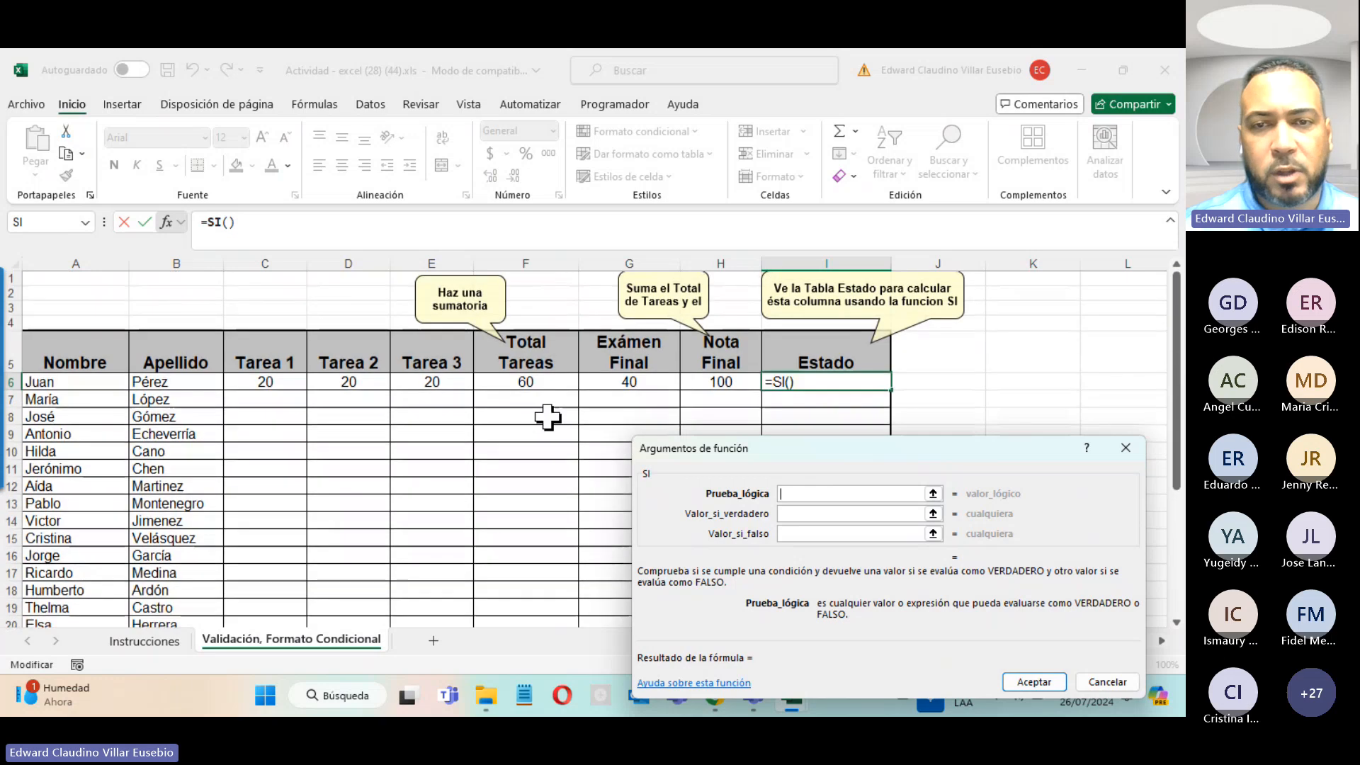
scroll(496, 411, down, 3)
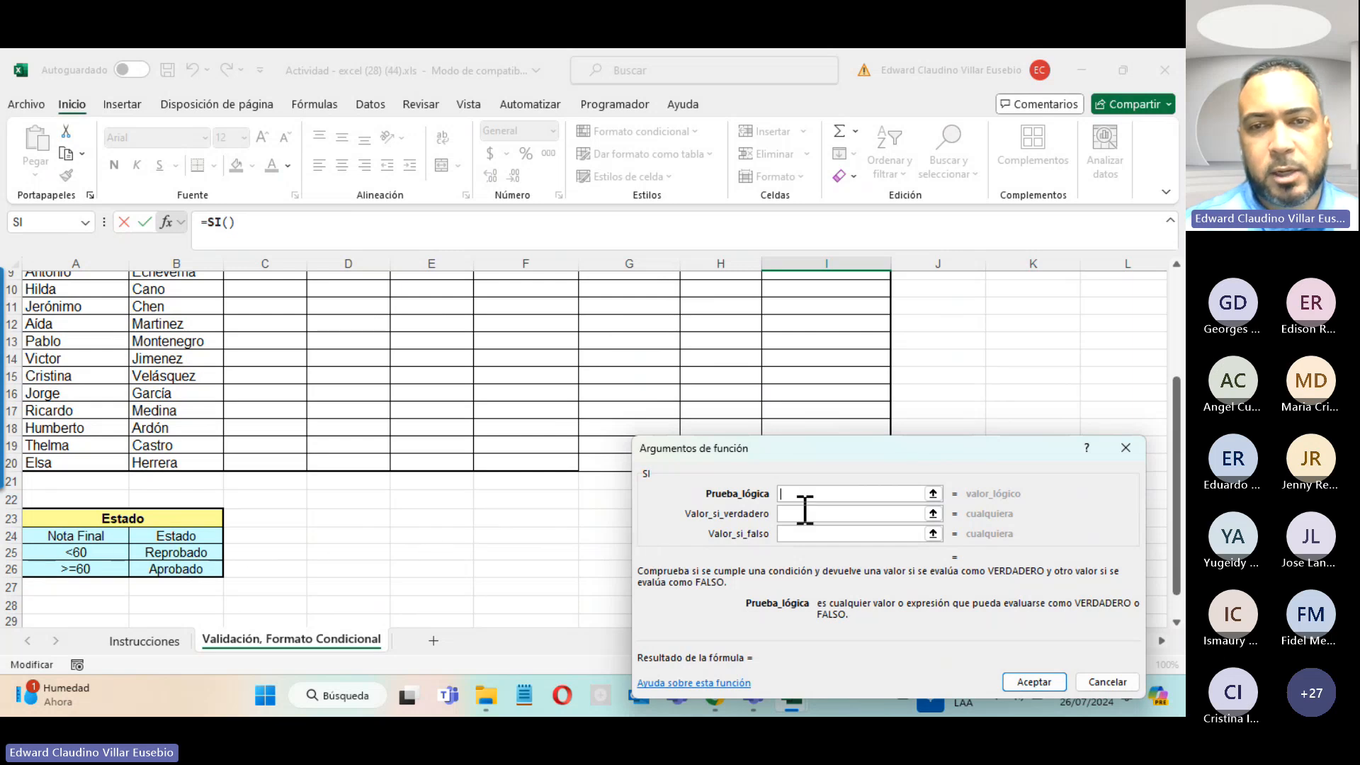
scroll(810, 499, up, 3)
click(708, 381)
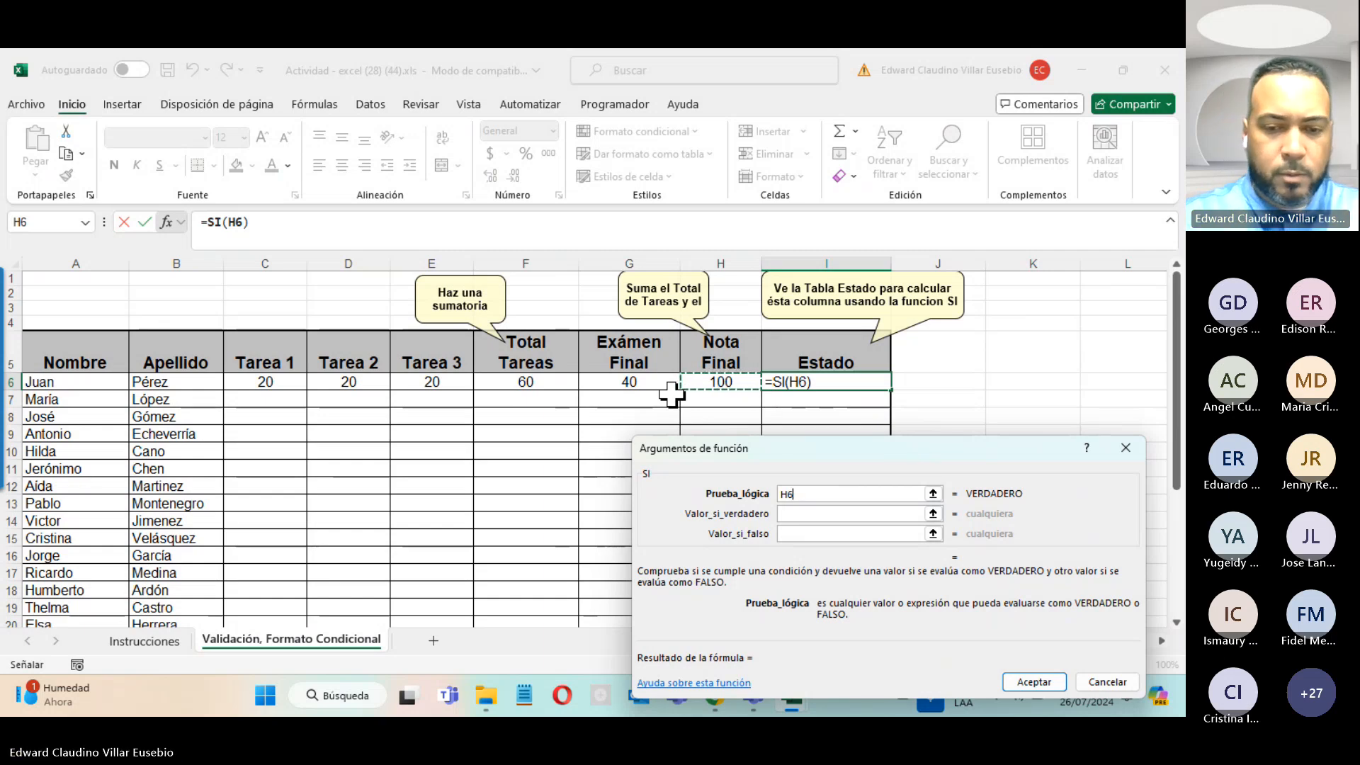
text(>)
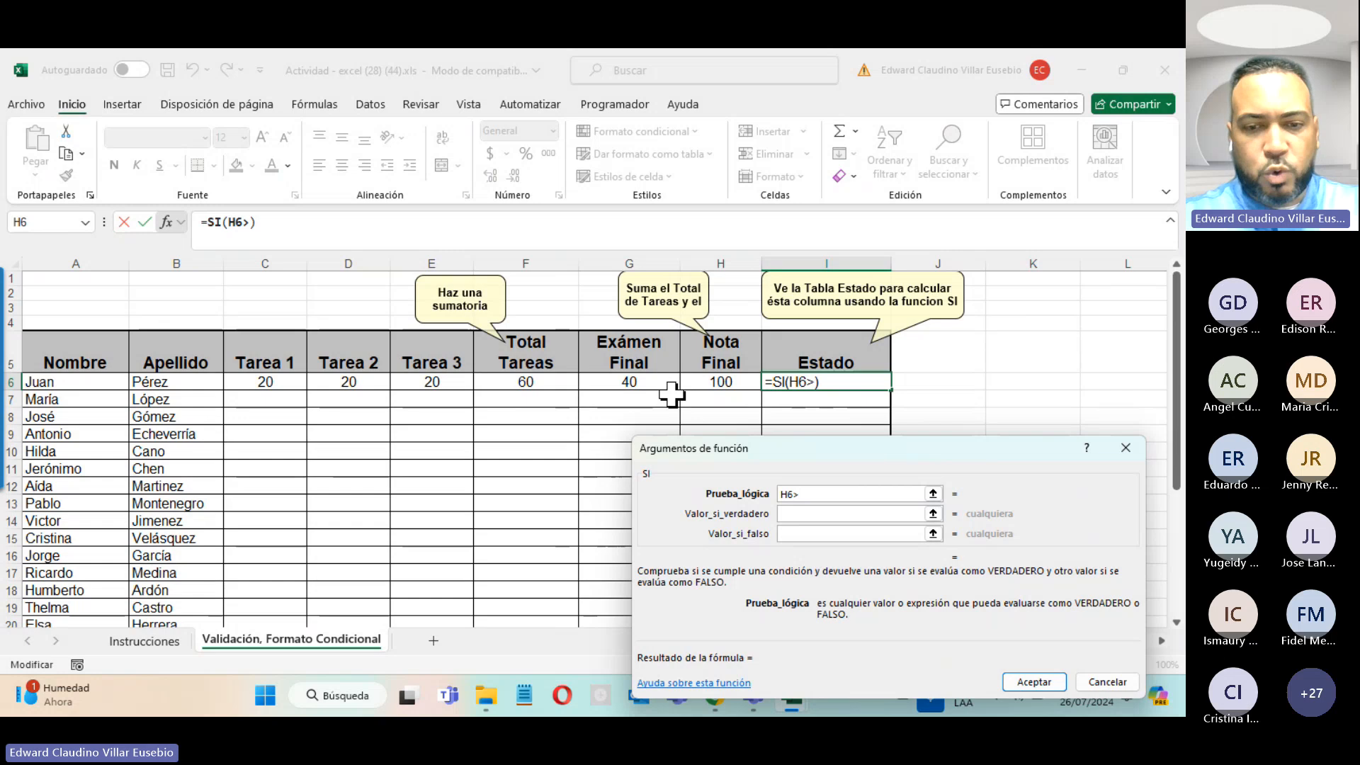
text(=60)
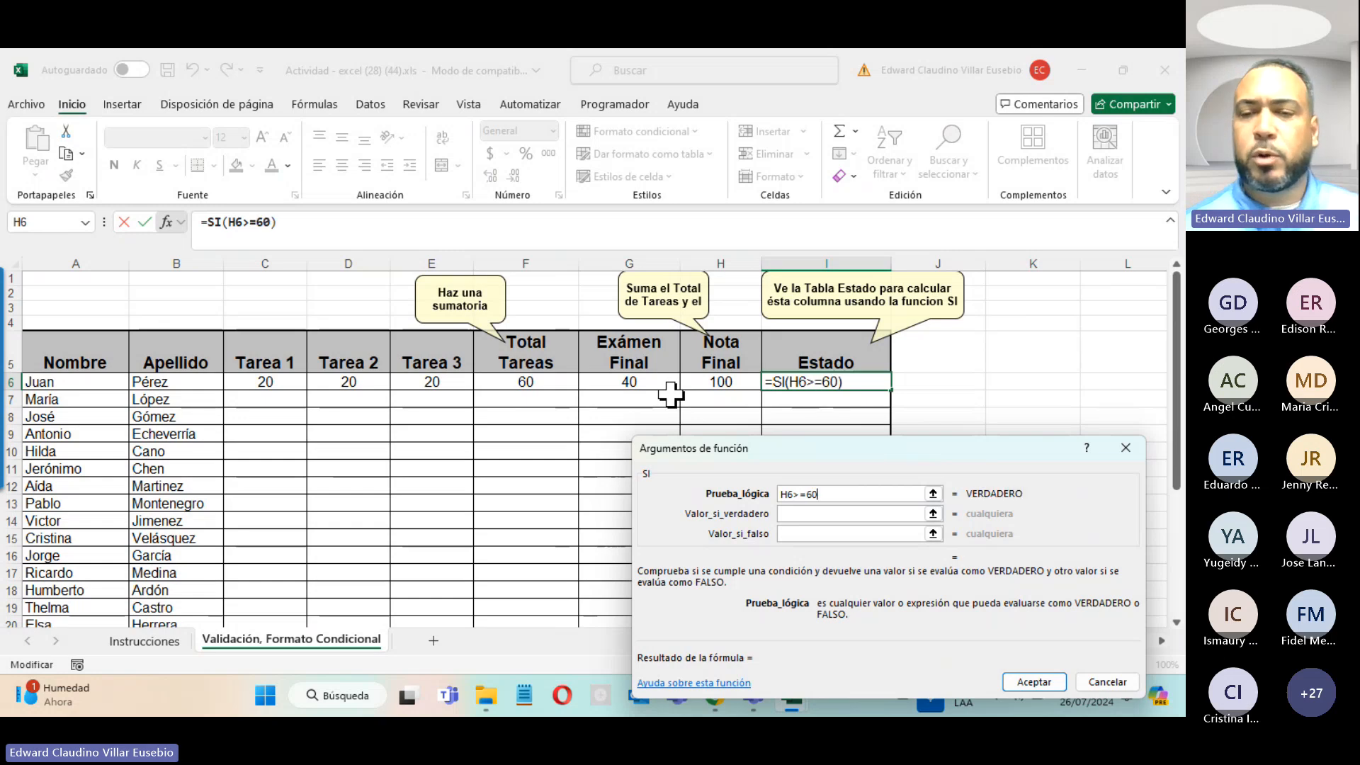
scroll(51, 575, down, 3)
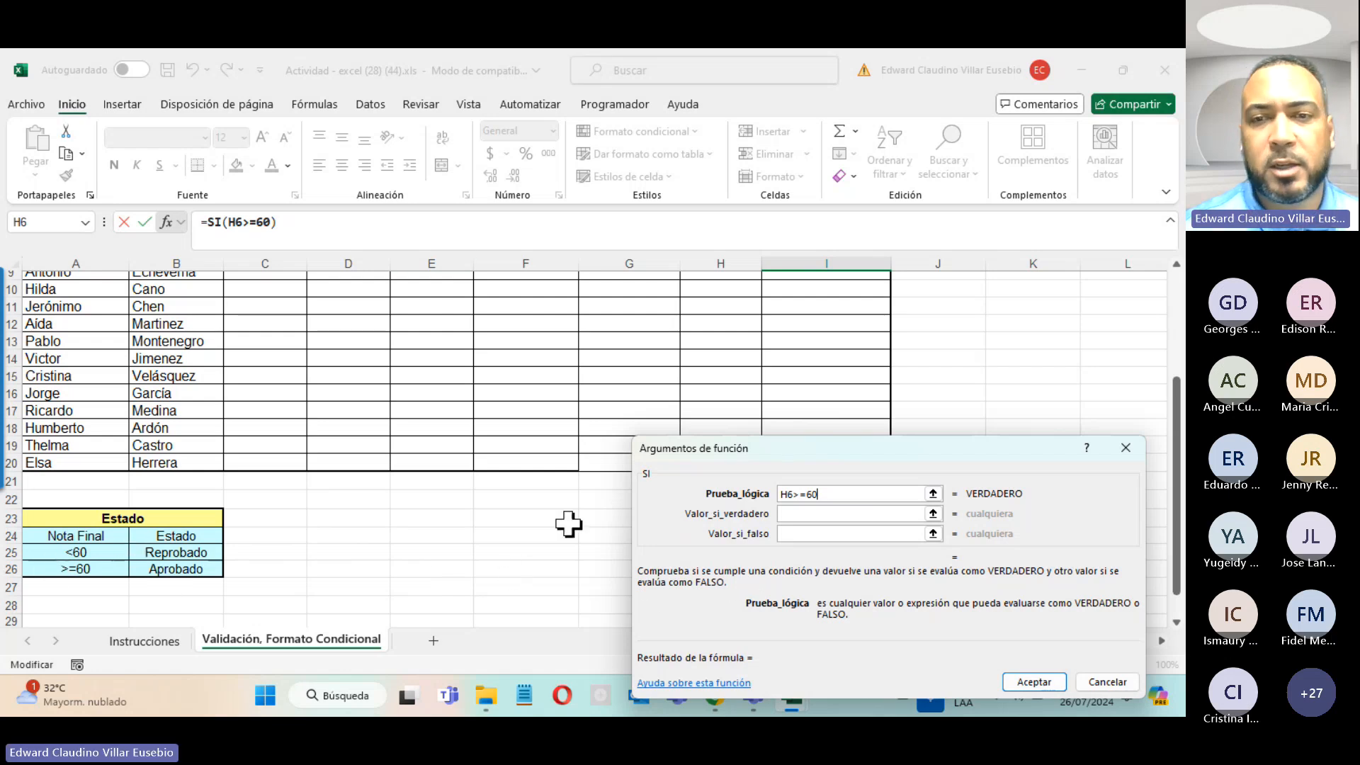
click(795, 513)
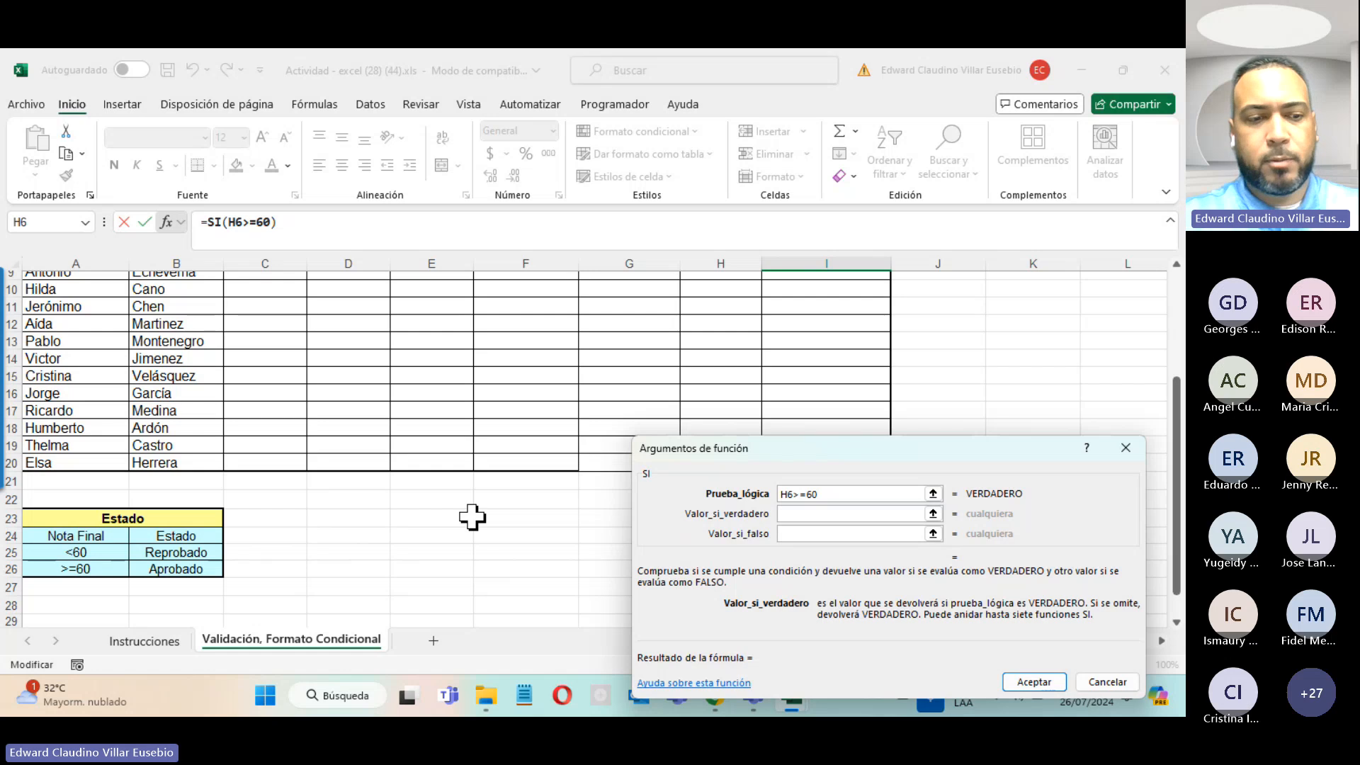
text(Ao)
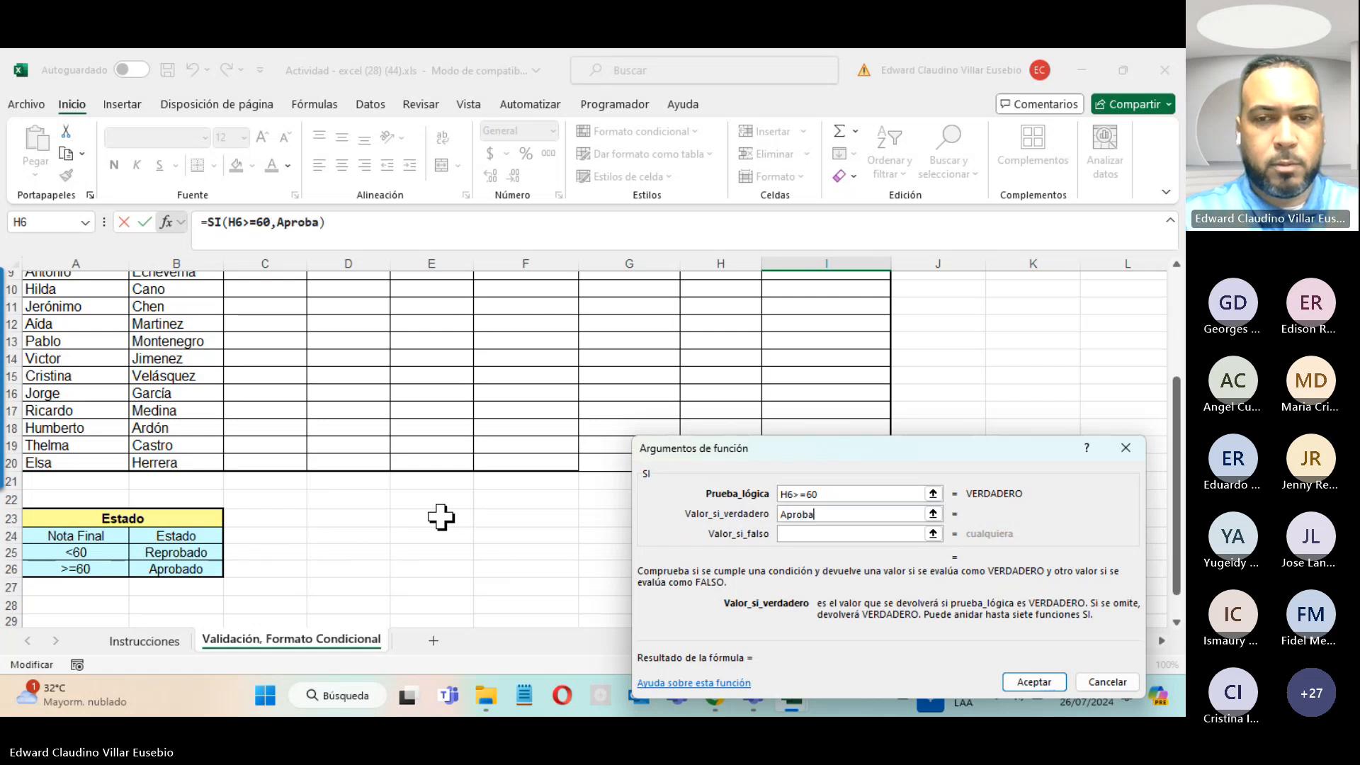
key(Tab)
text(Reproba)
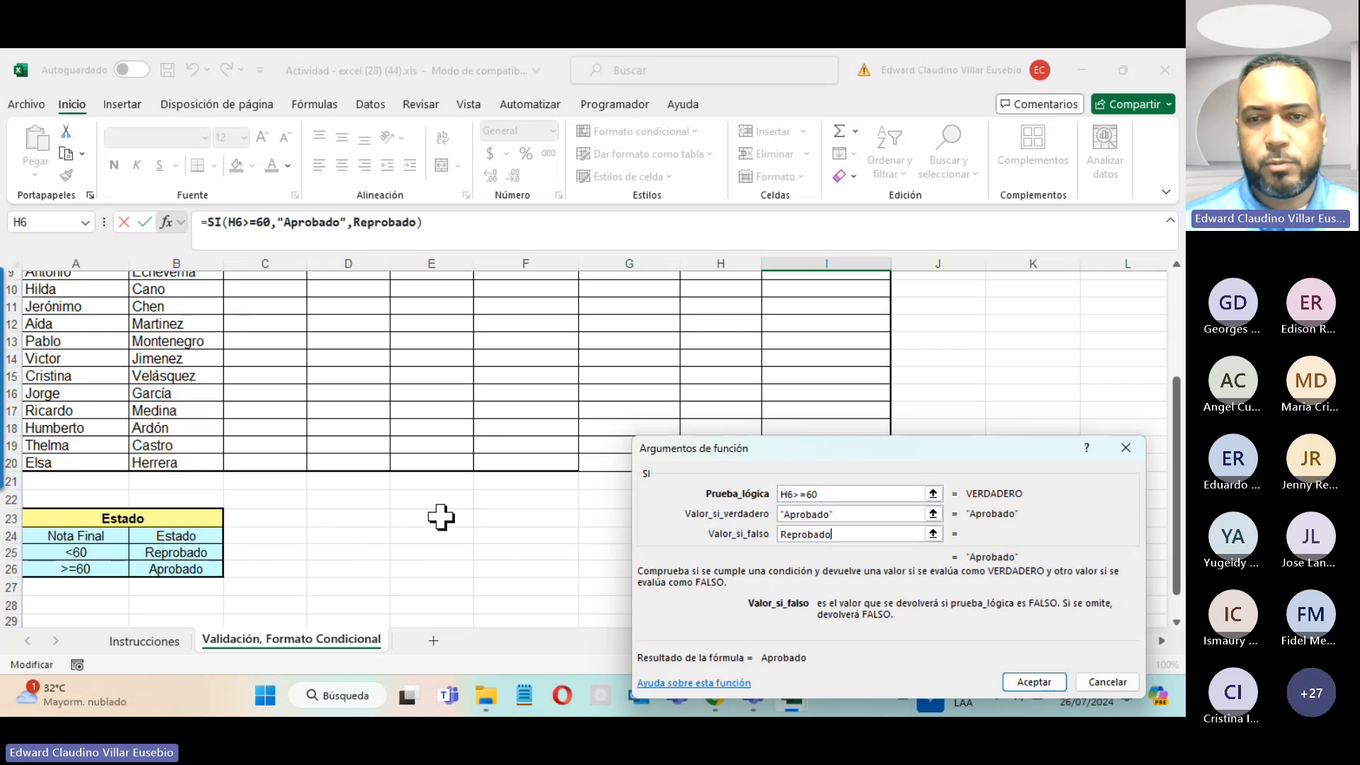
text(do)
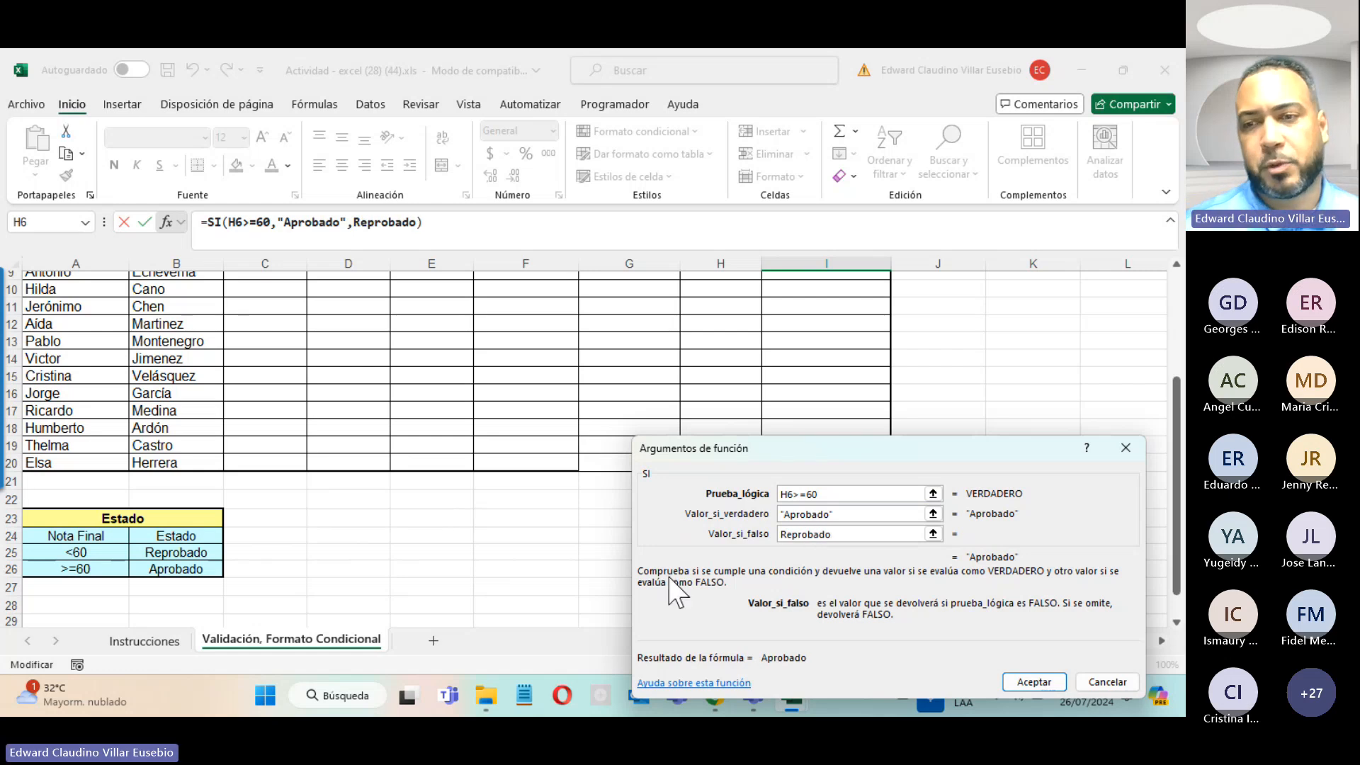
click(1035, 682)
Step: Test by setting row 6's Exámen Final to 0 and Tarea 3 to 2, giving Reprobado
scroll(810, 623, up, 1)
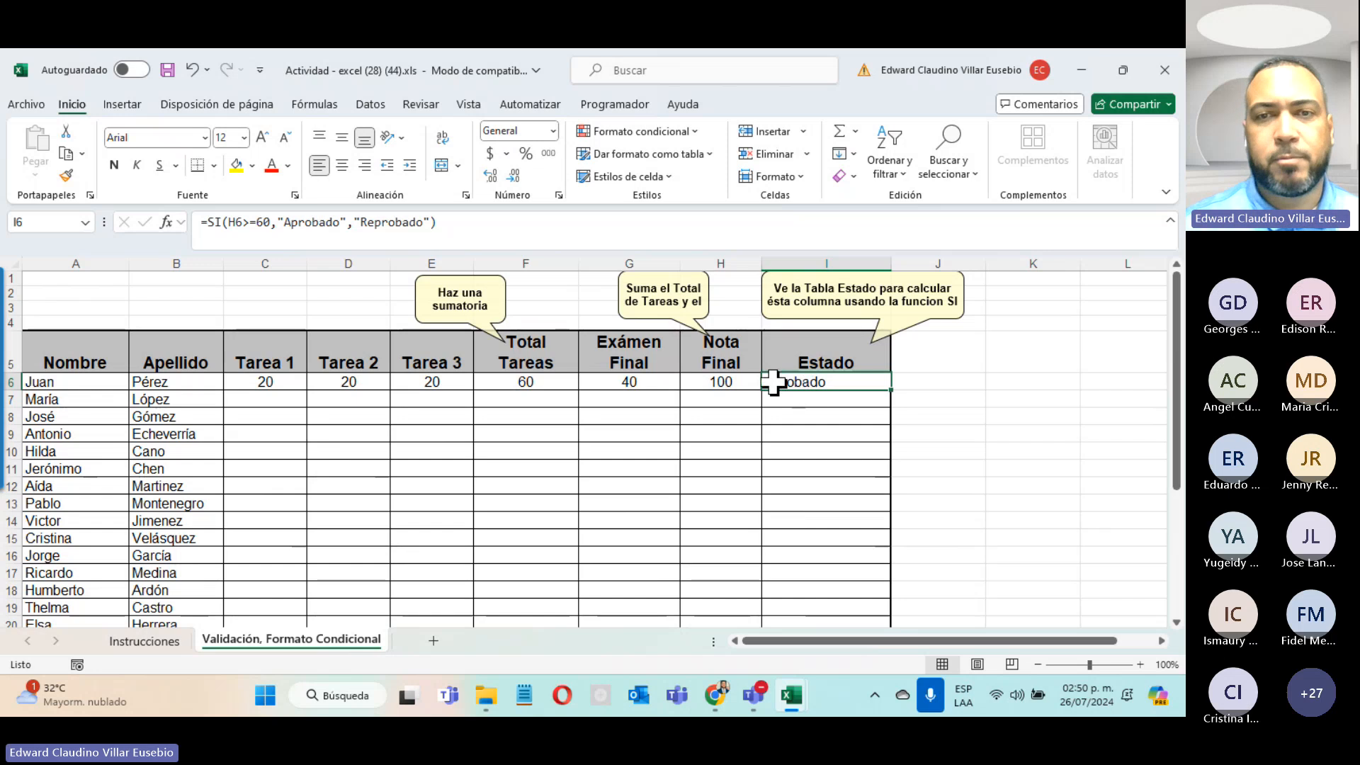
click(623, 379)
text(400)
key(Return)
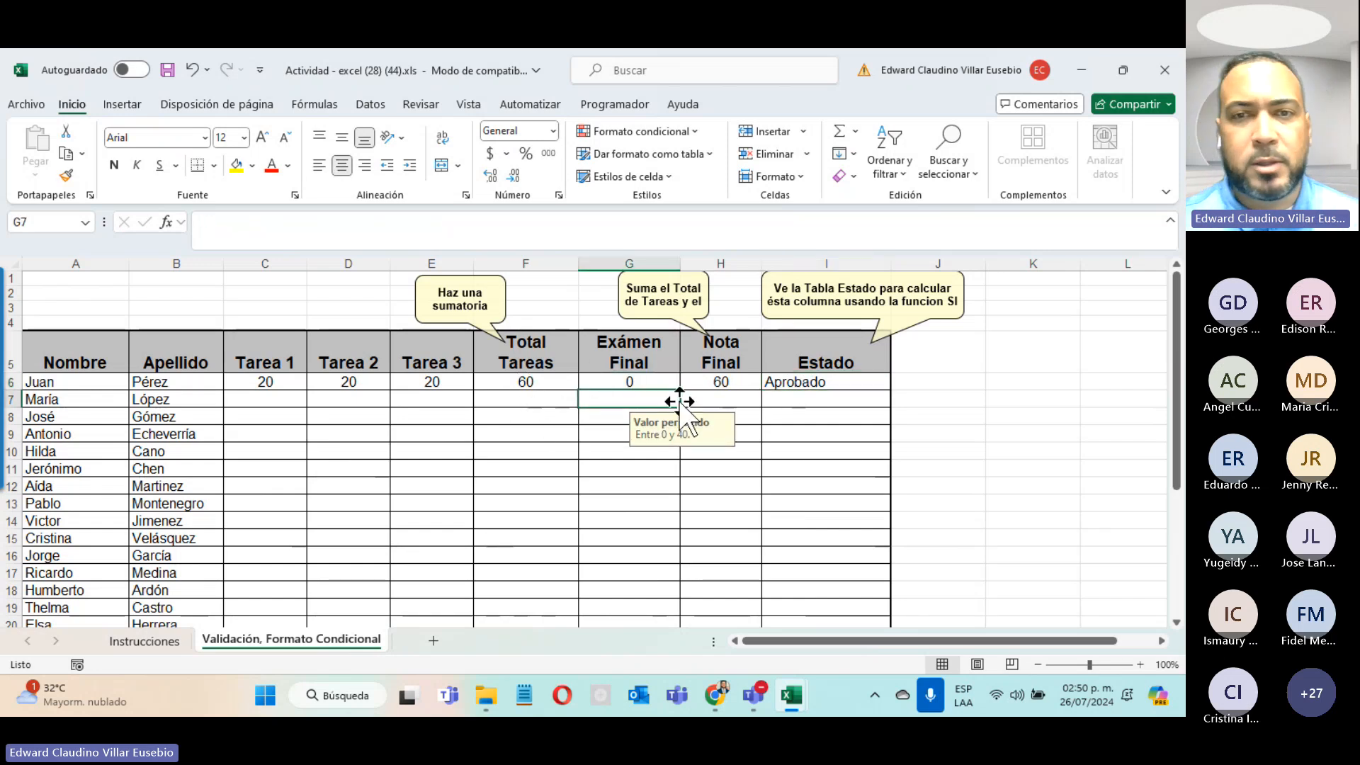
click(417, 383)
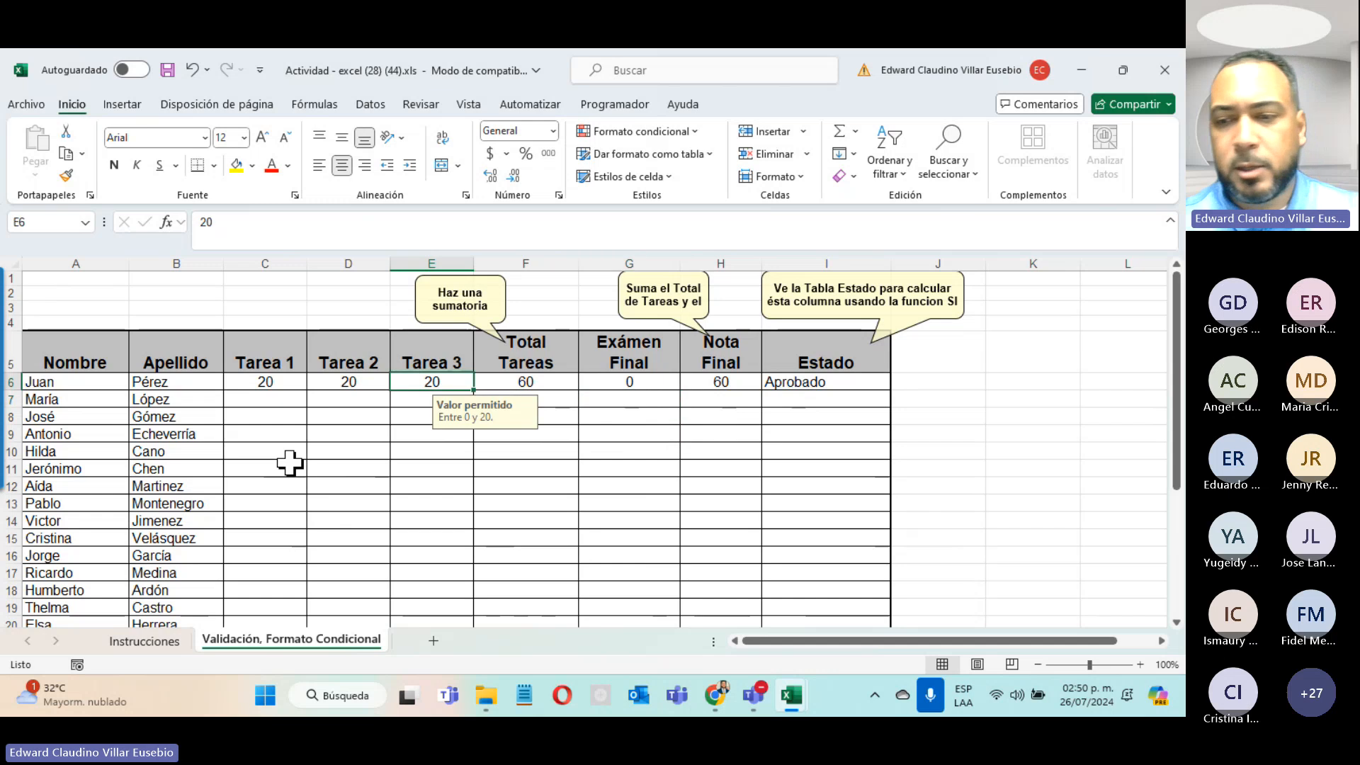
text(2)
key(Return)
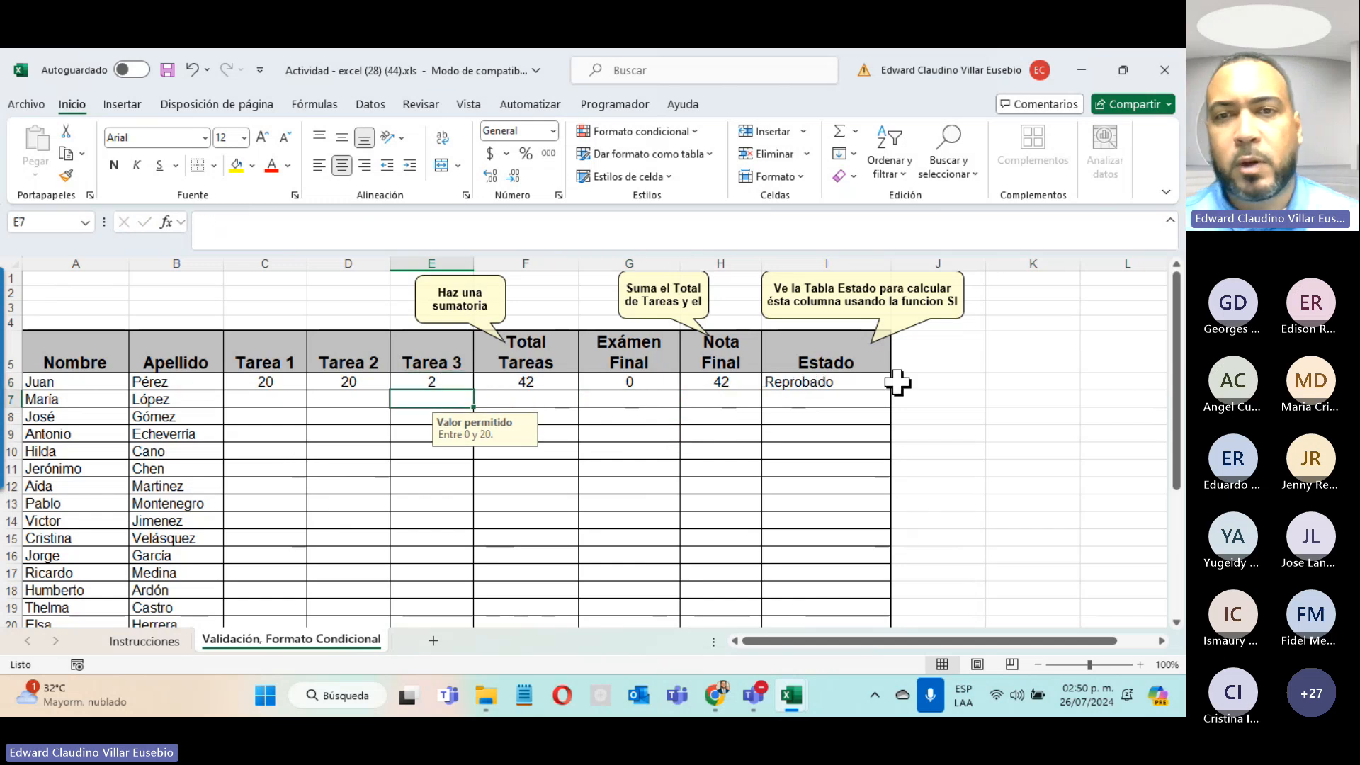
click(792, 385)
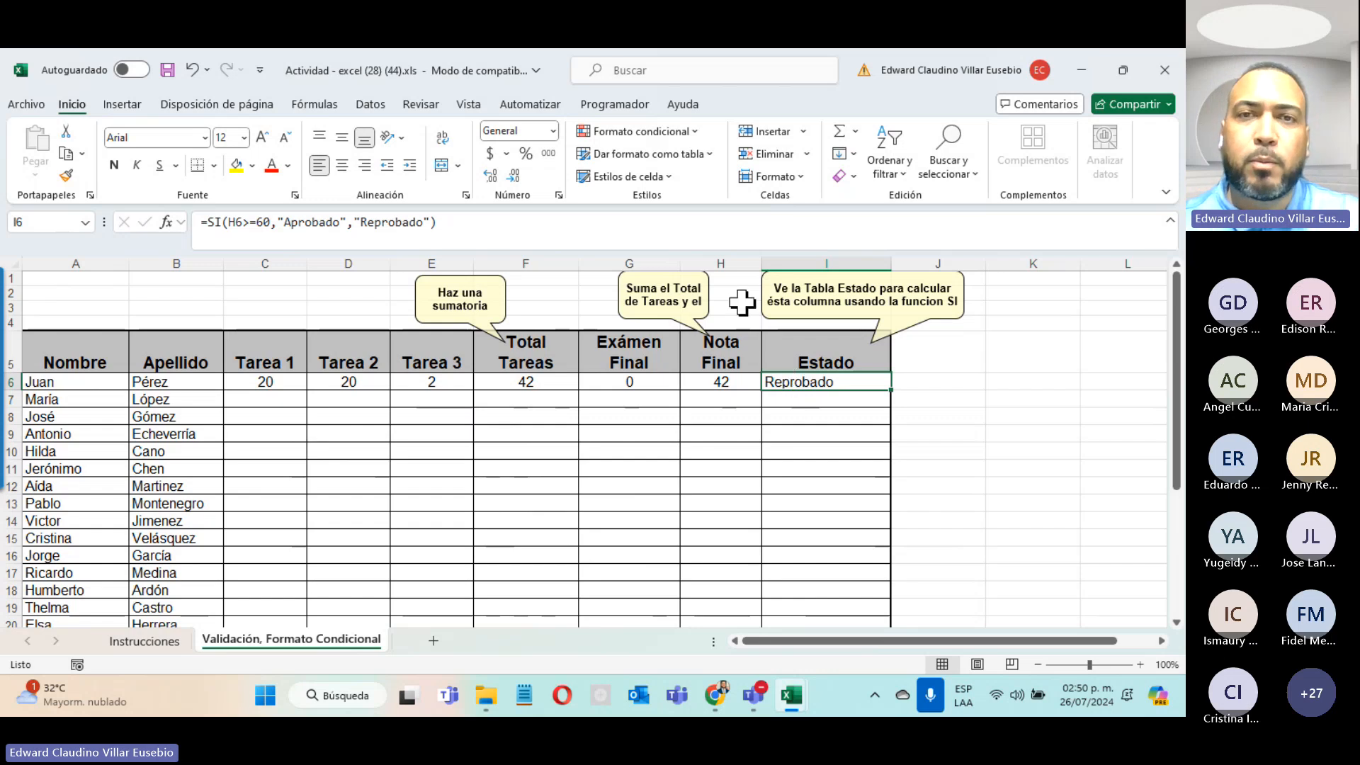
Step: Create a new conditional rule for cells whose specific text contains 'Aprobado'
click(669, 134)
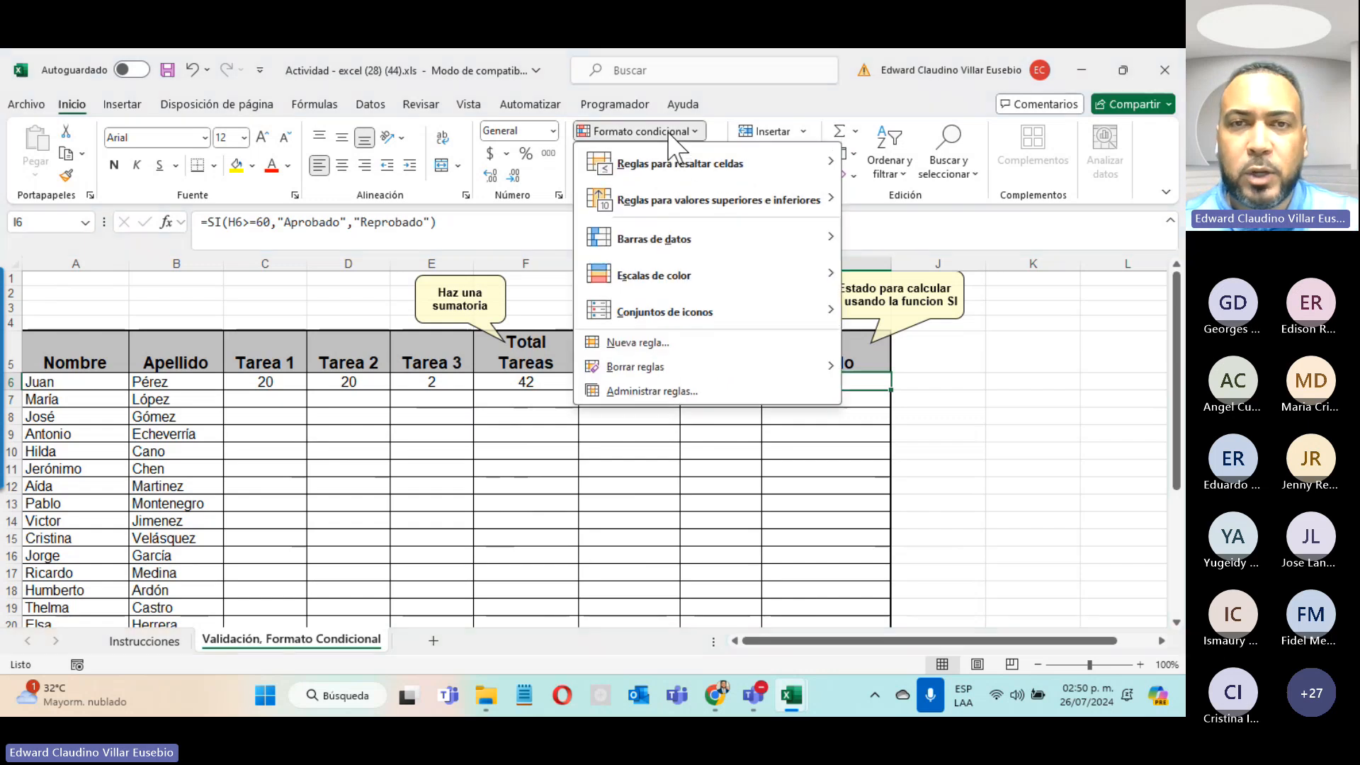
click(678, 342)
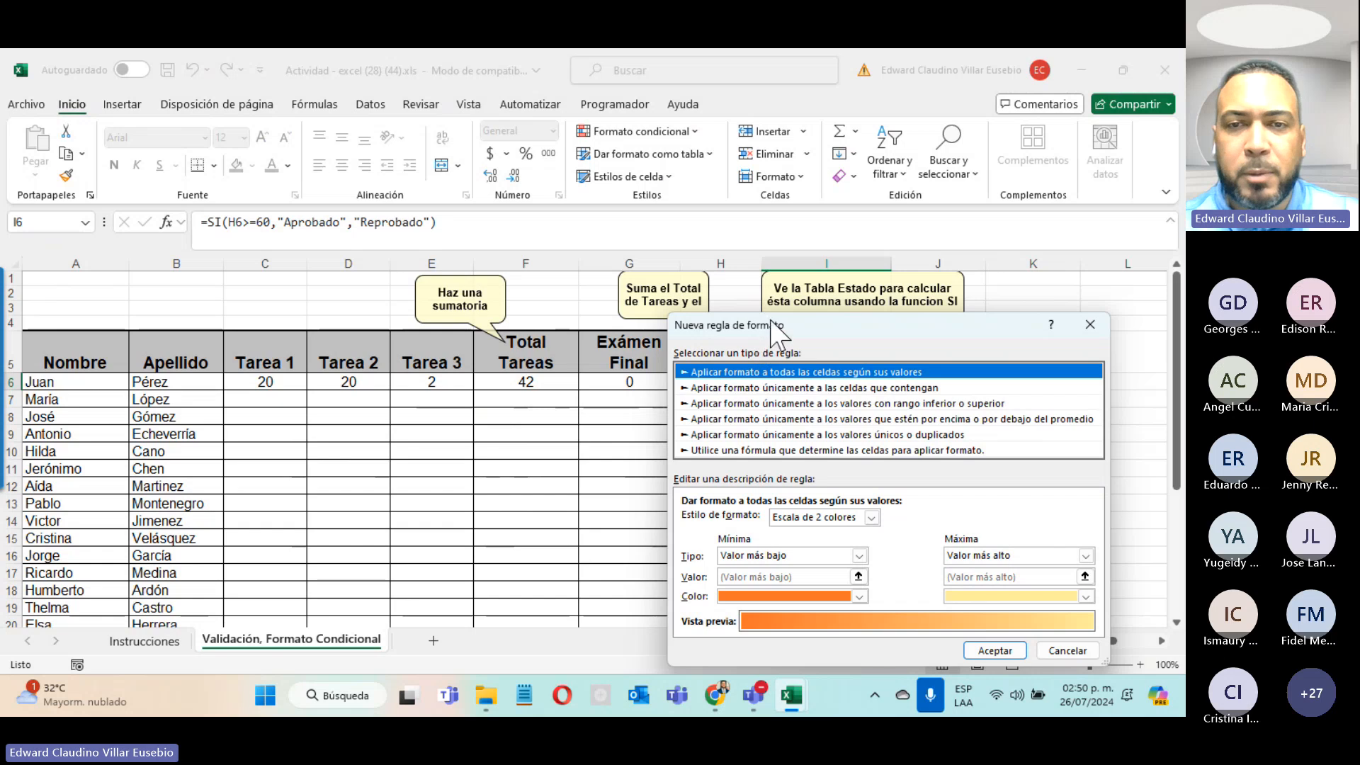
drag(768, 324, 350, 207)
click(364, 266)
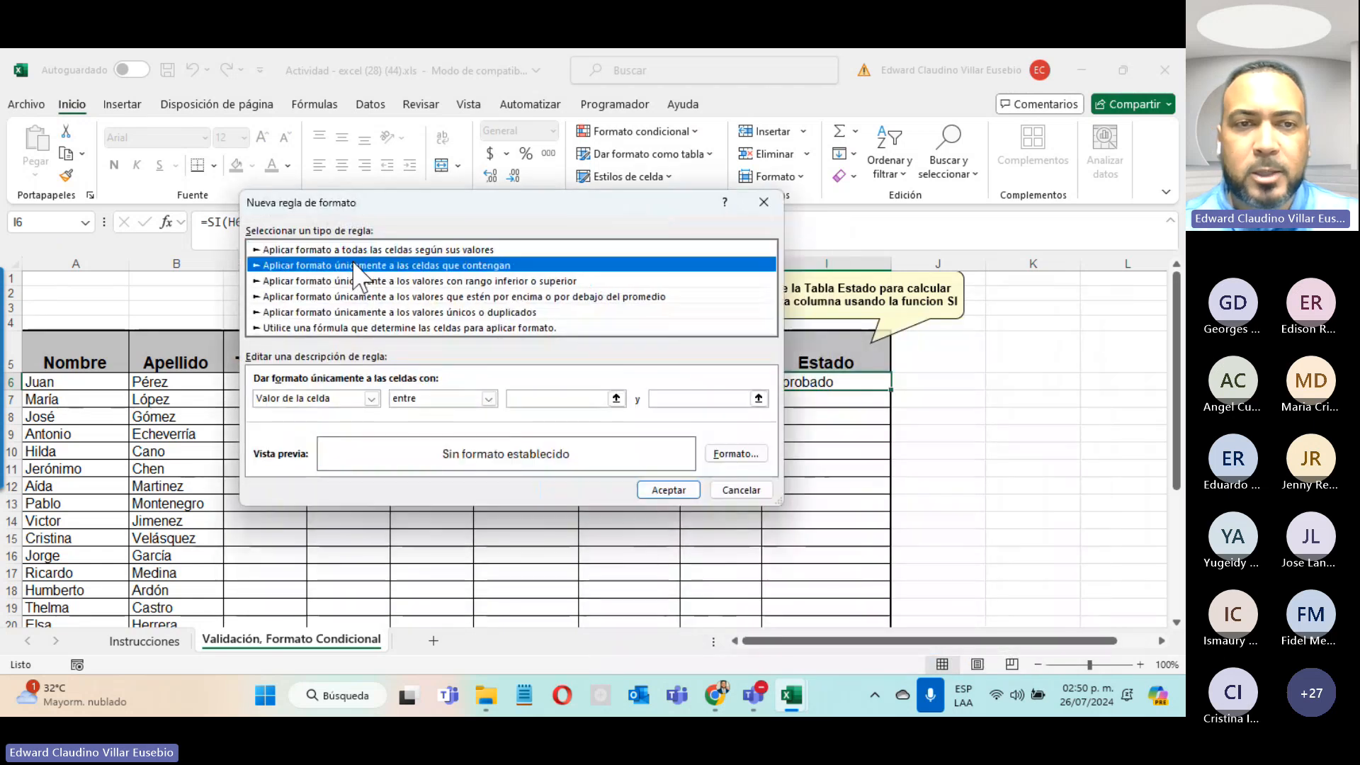
click(371, 399)
click(343, 426)
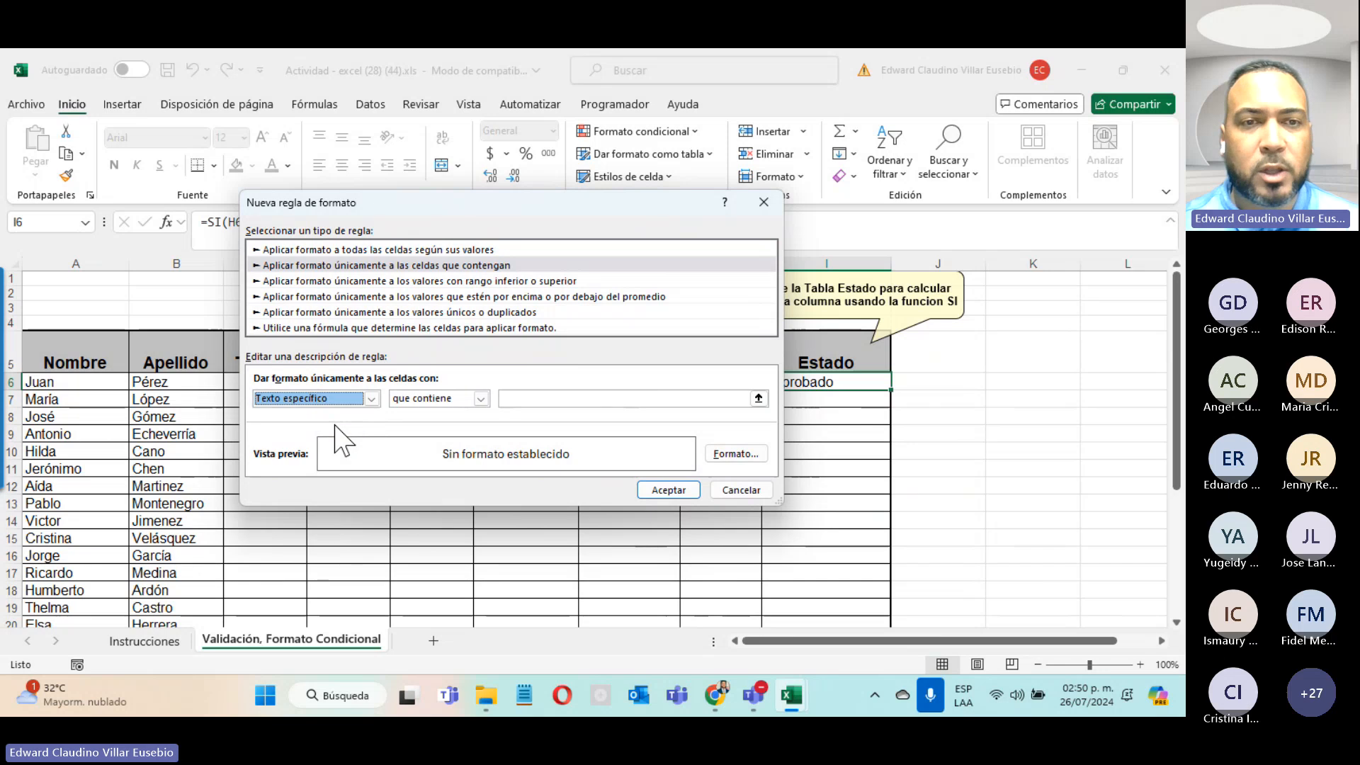
click(550, 399)
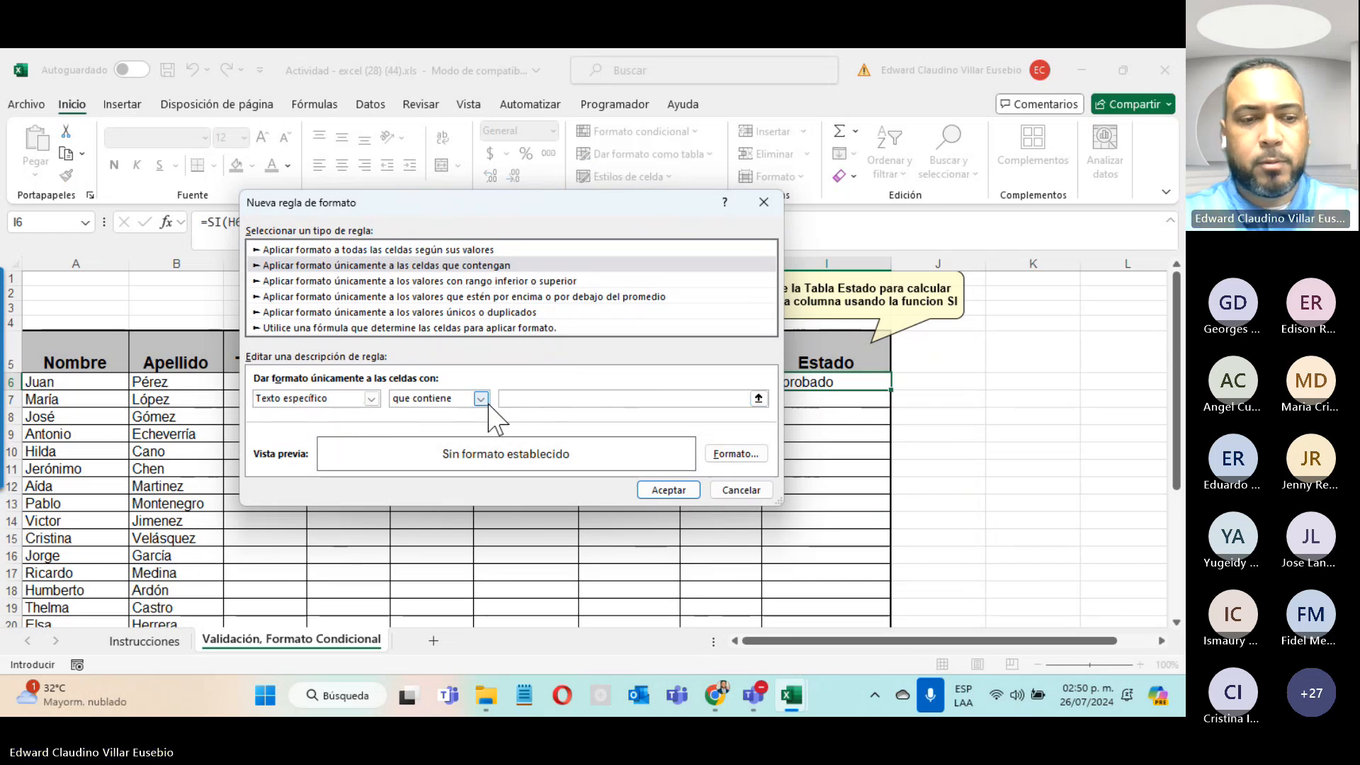
text(Aproba)
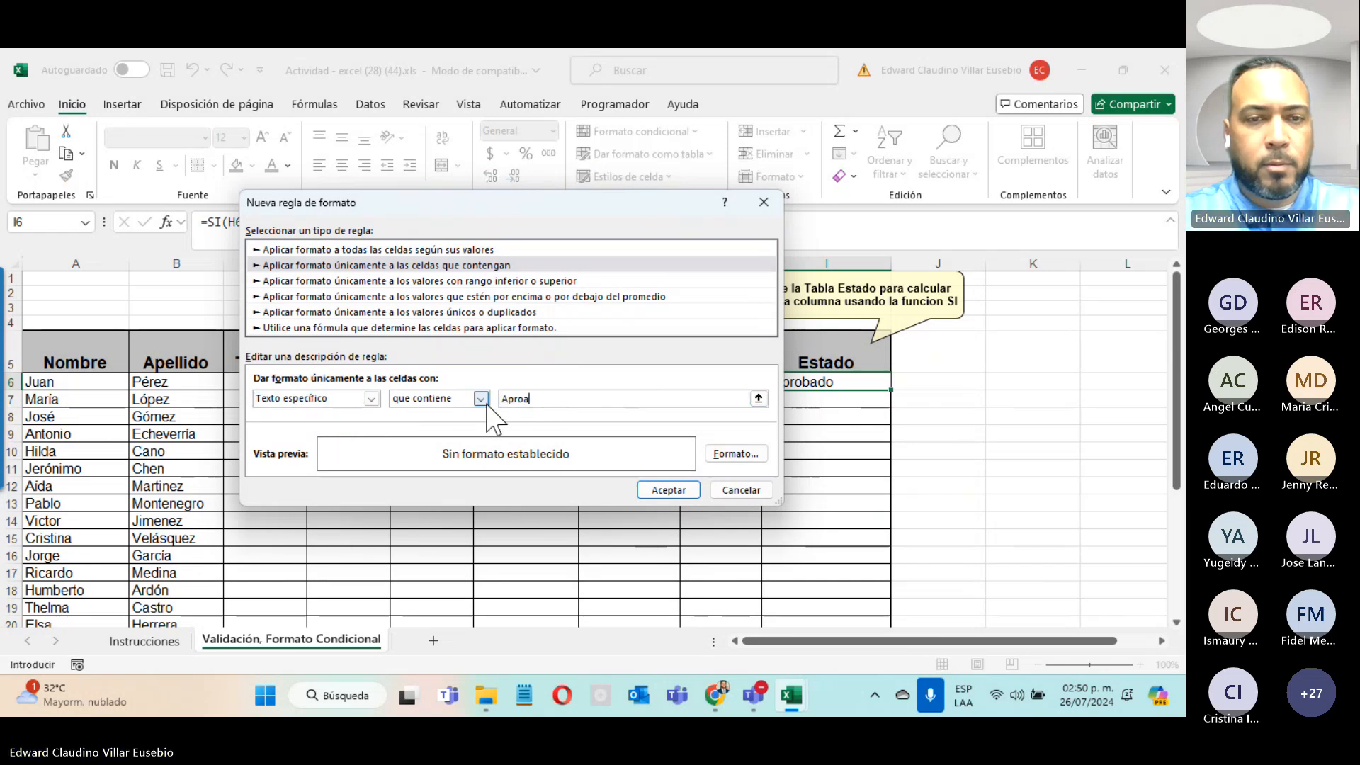
key(BackSpace)
text(bado)
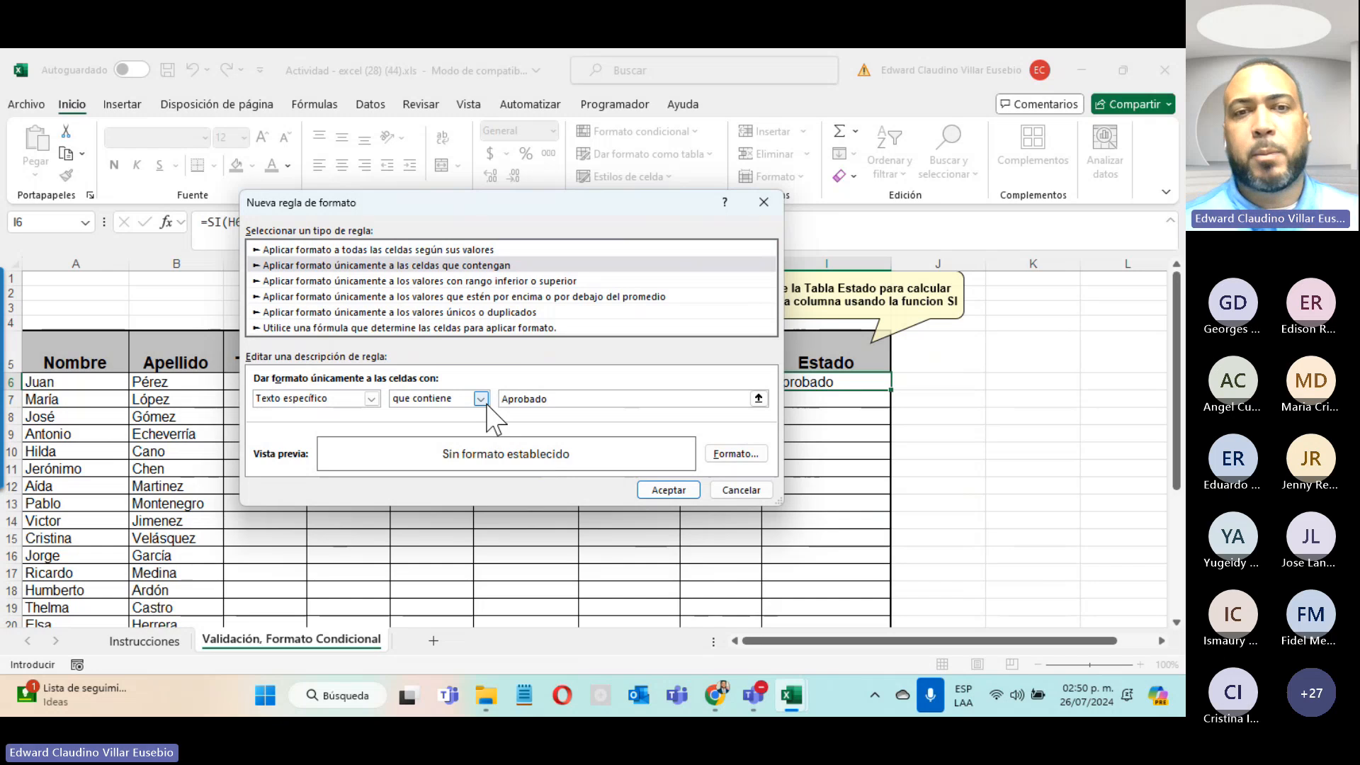
Step: Give the Aprobado rule a green fill and save it
click(740, 454)
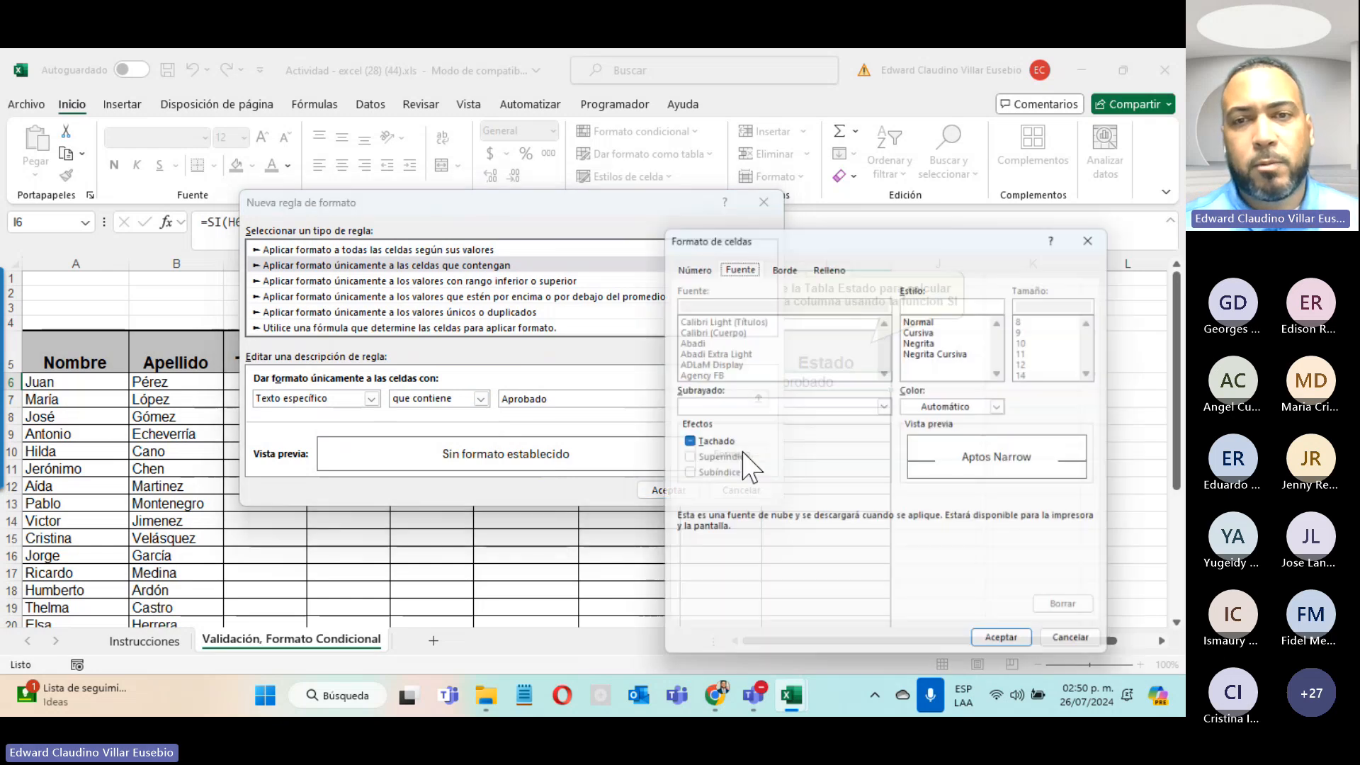
click(830, 261)
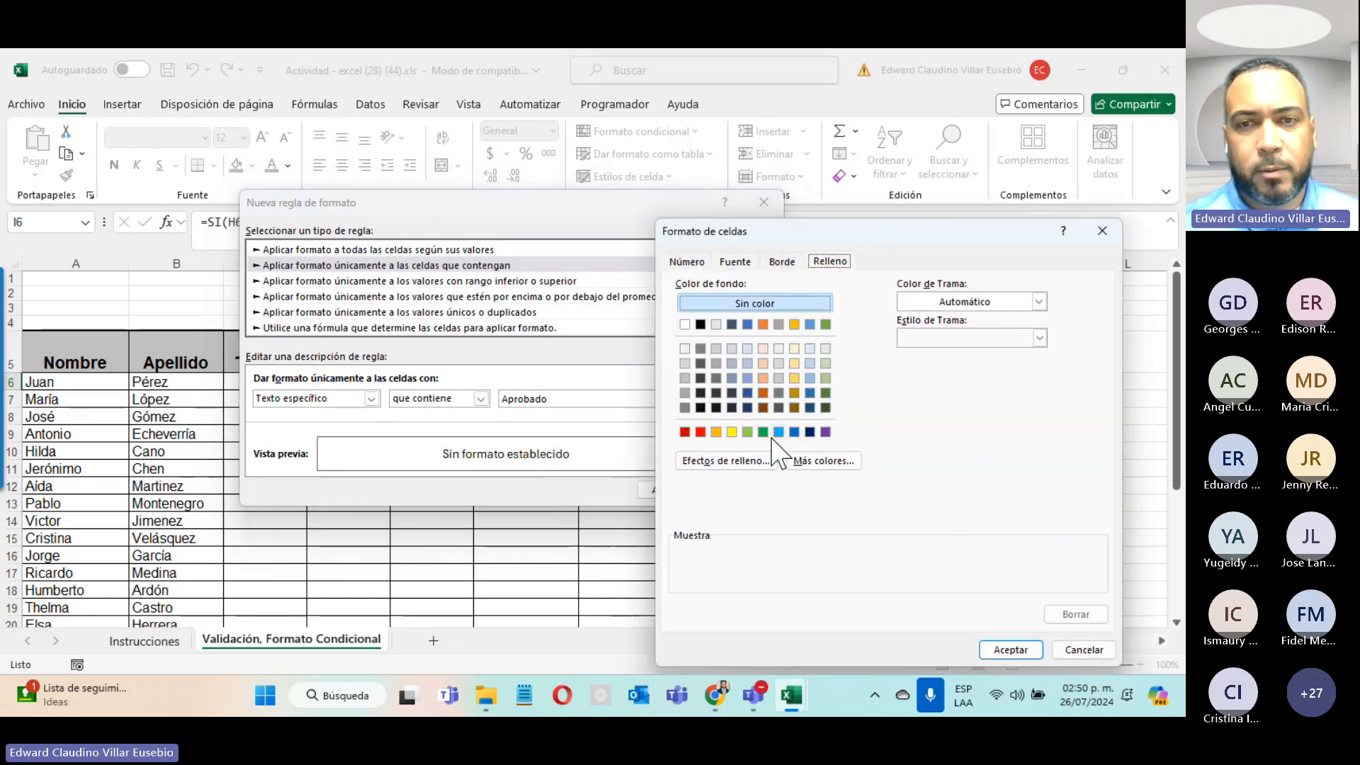
click(764, 432)
drag(806, 240, 691, 202)
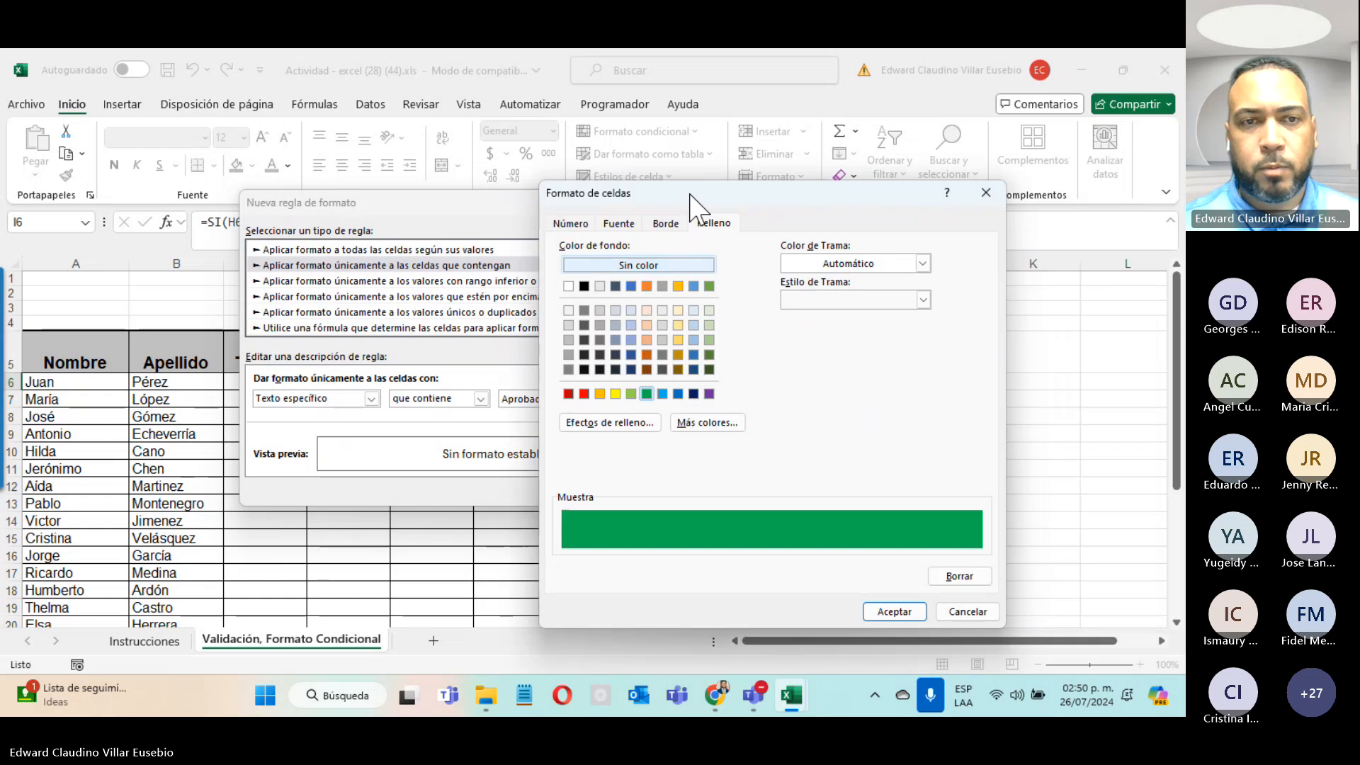
key(Return)
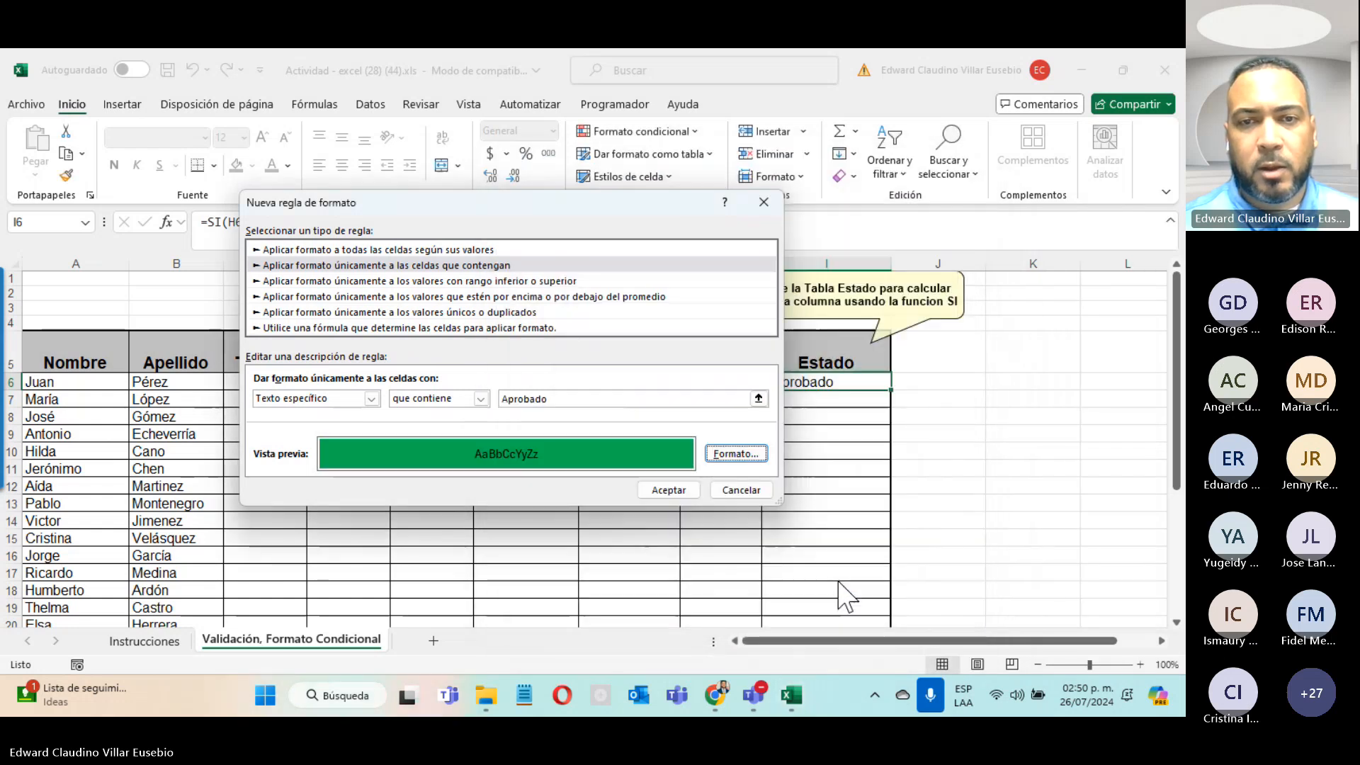
click(680, 492)
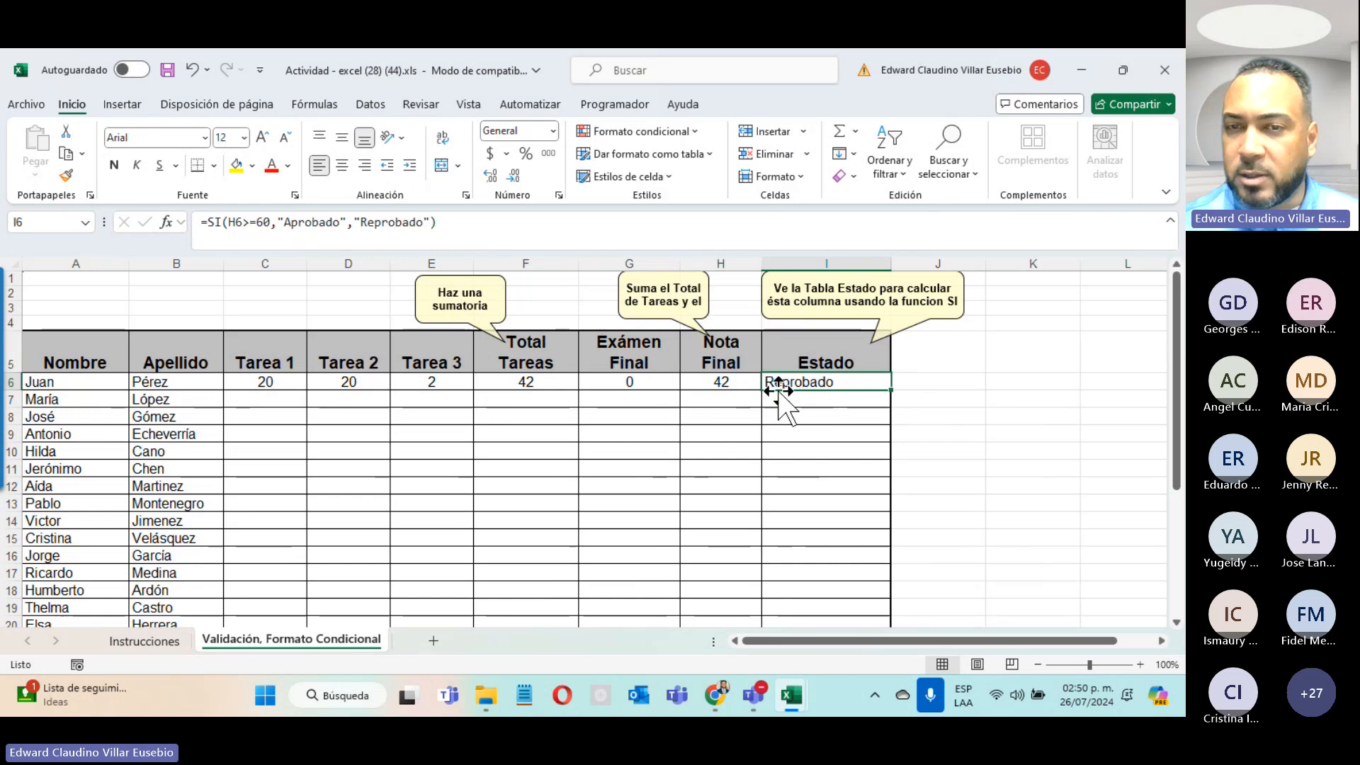
Step: Create another conditional rule for cells whose specific text contains 'Reprobado'
click(673, 133)
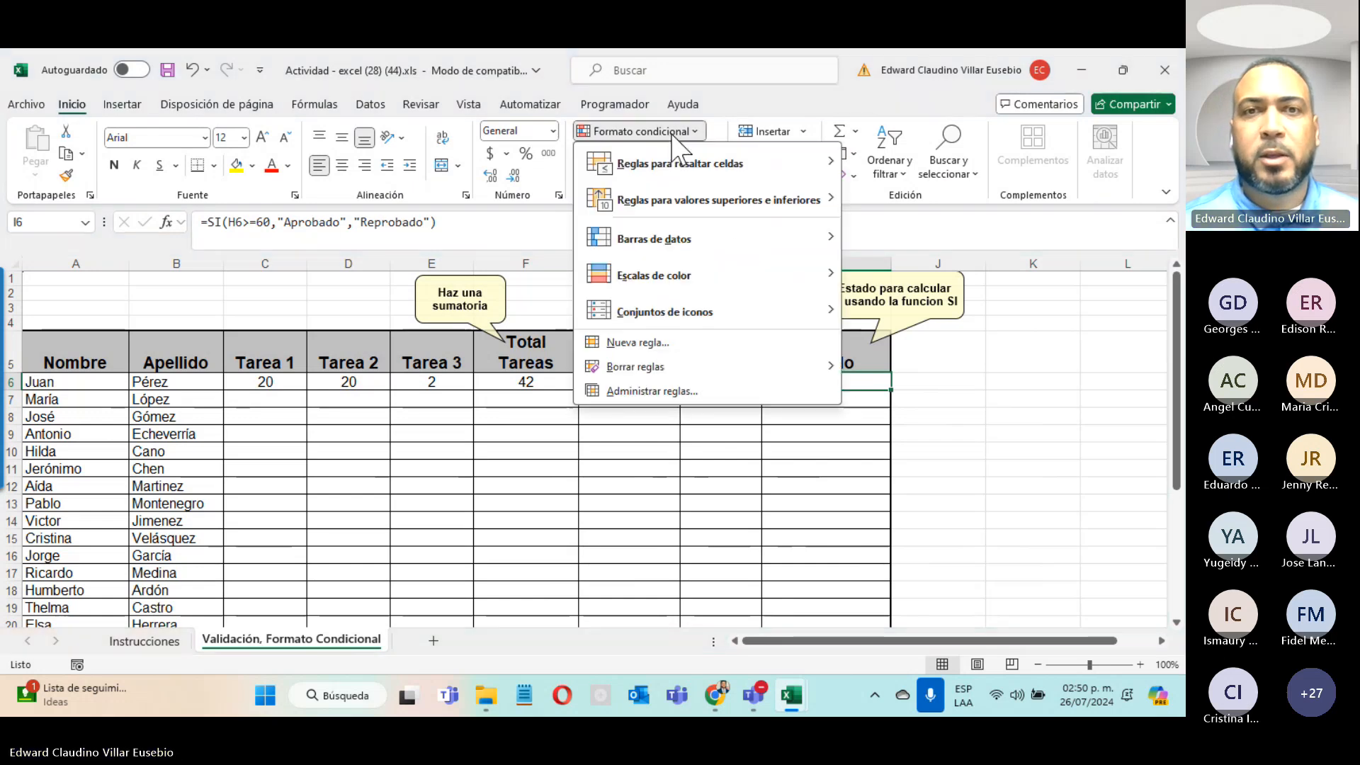
click(687, 343)
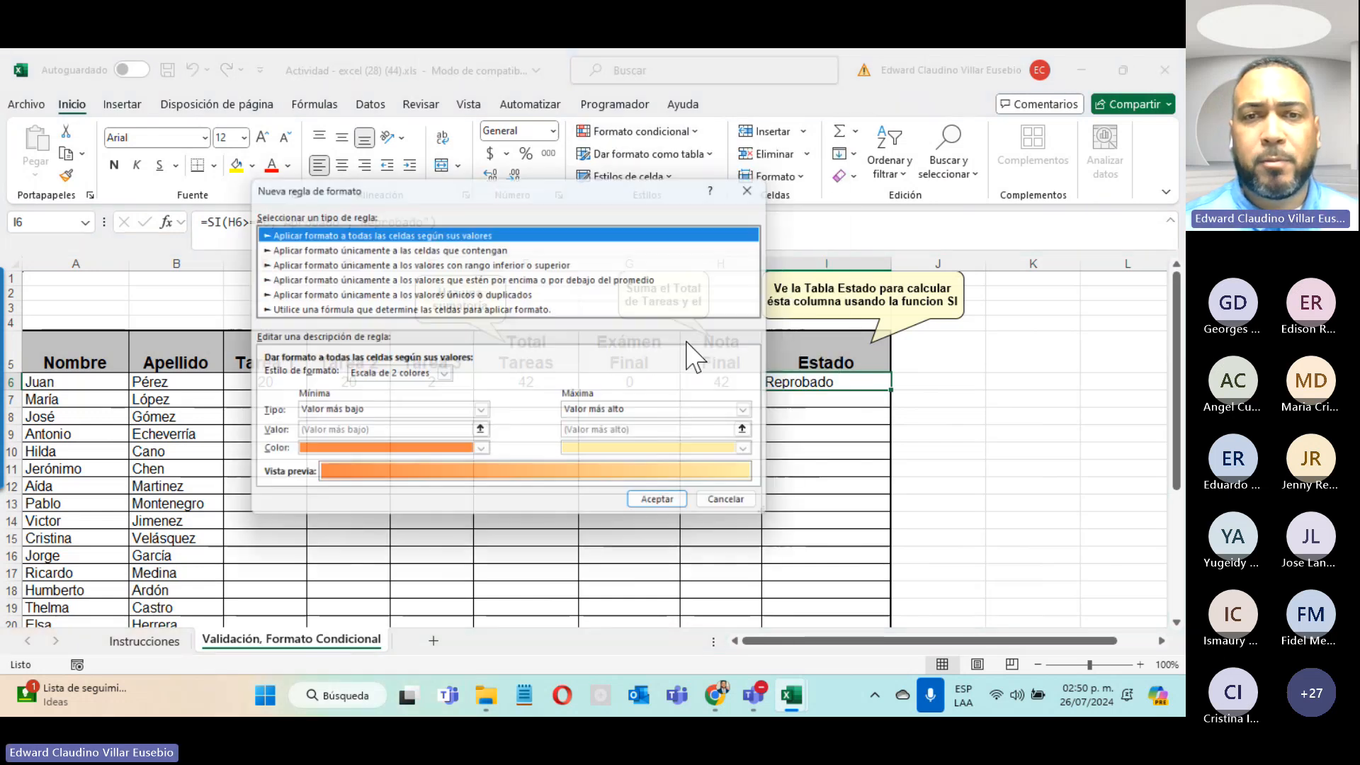
click(400, 247)
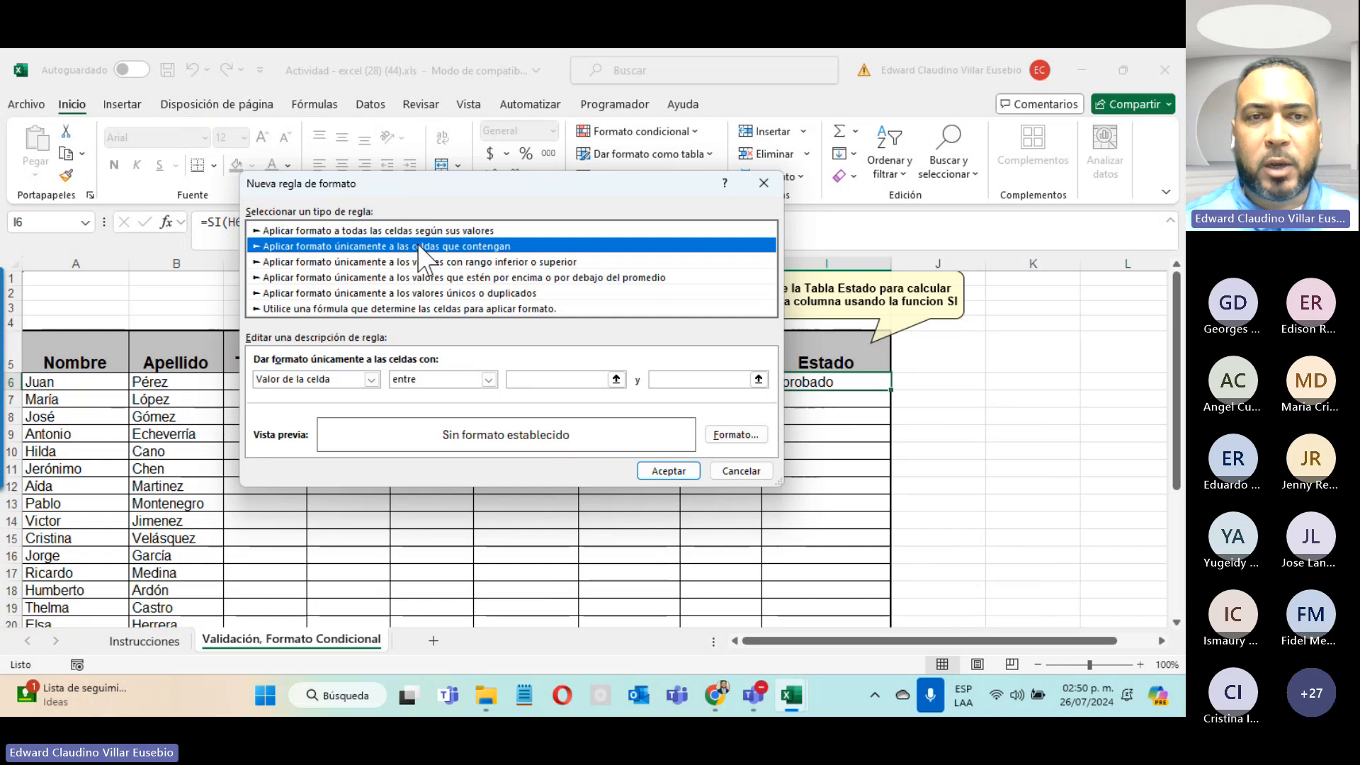
click(371, 380)
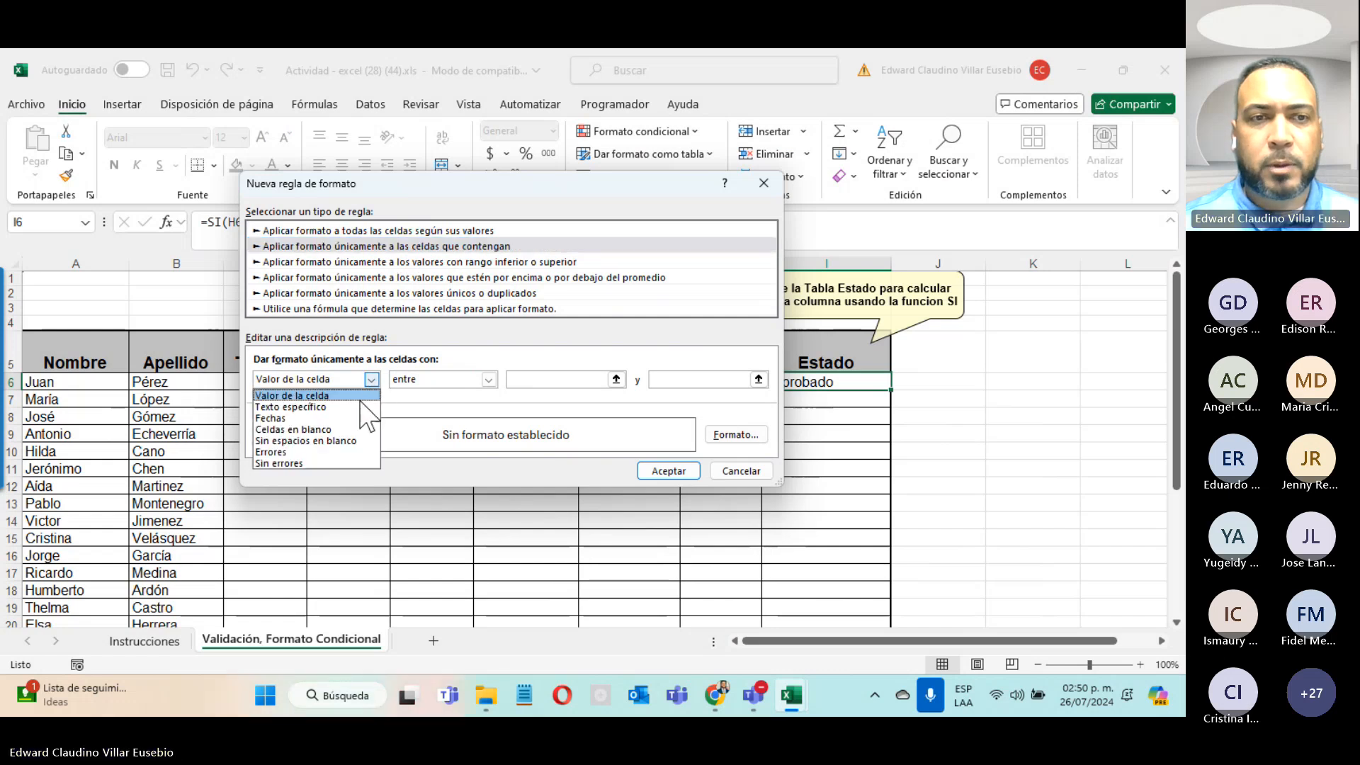
click(362, 407)
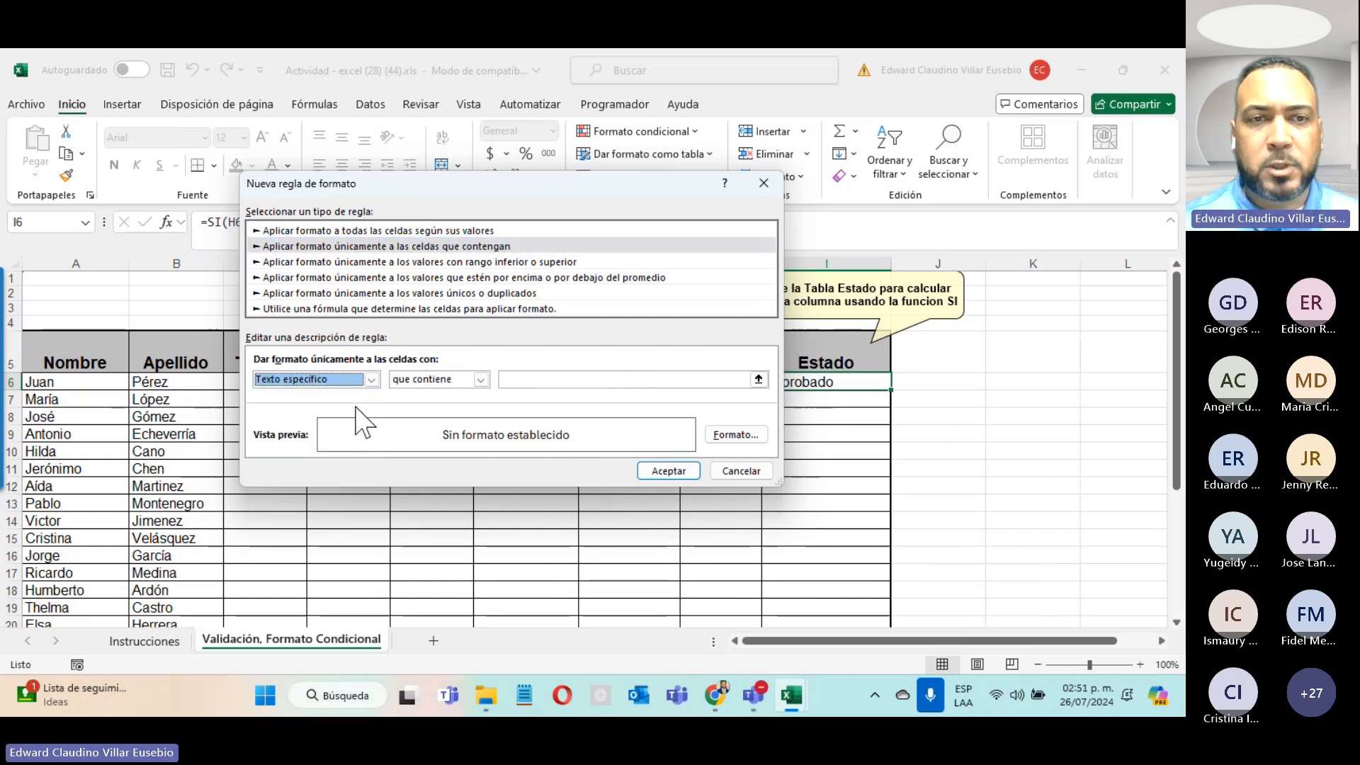
click(522, 379)
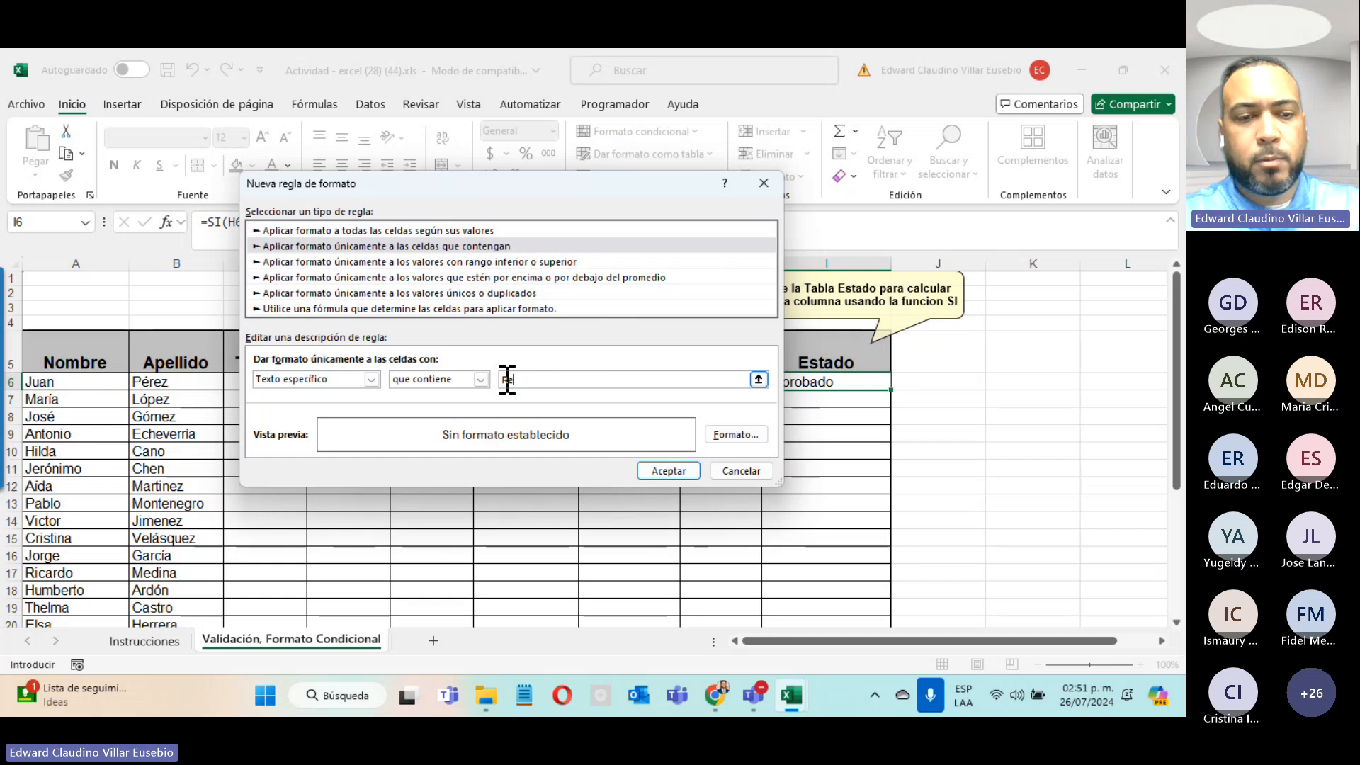
text(Reproab)
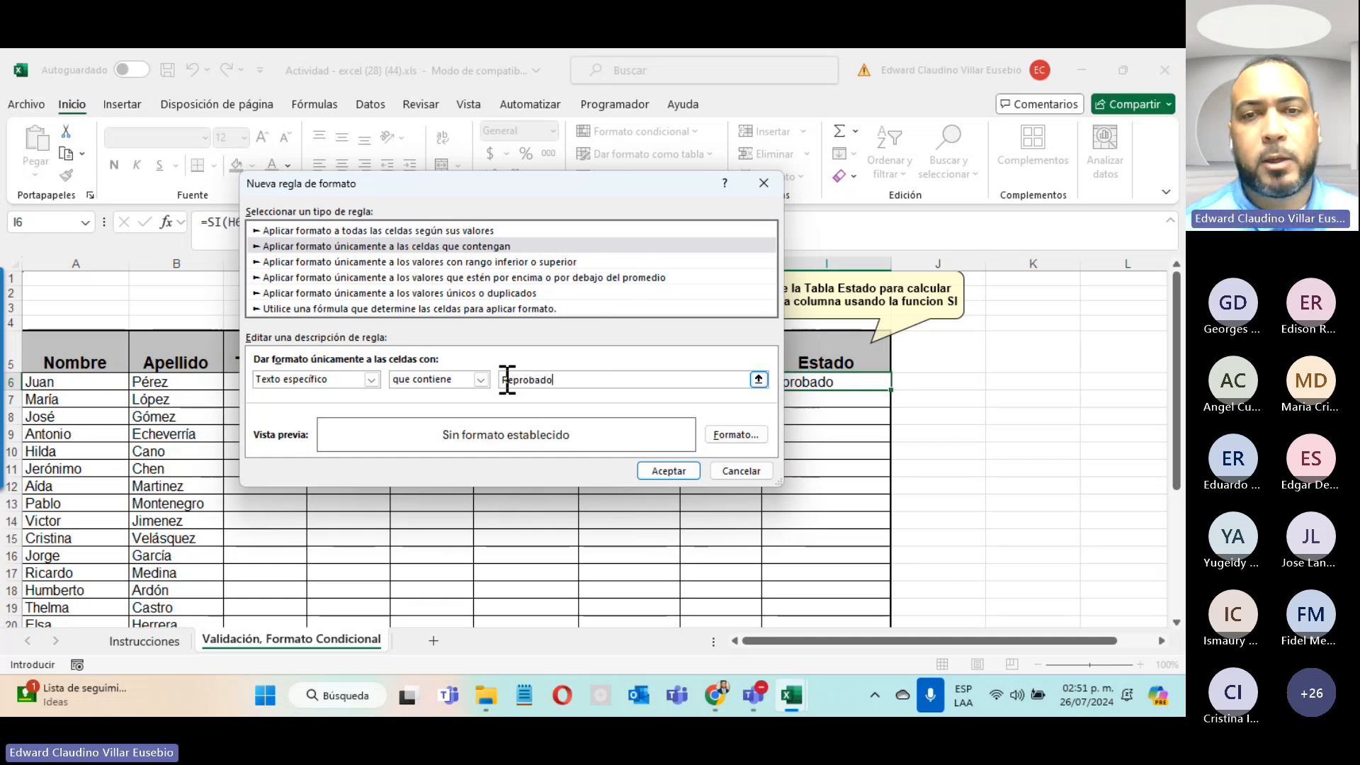
Step: Give the Reprobado rule a red fill and save it
click(734, 434)
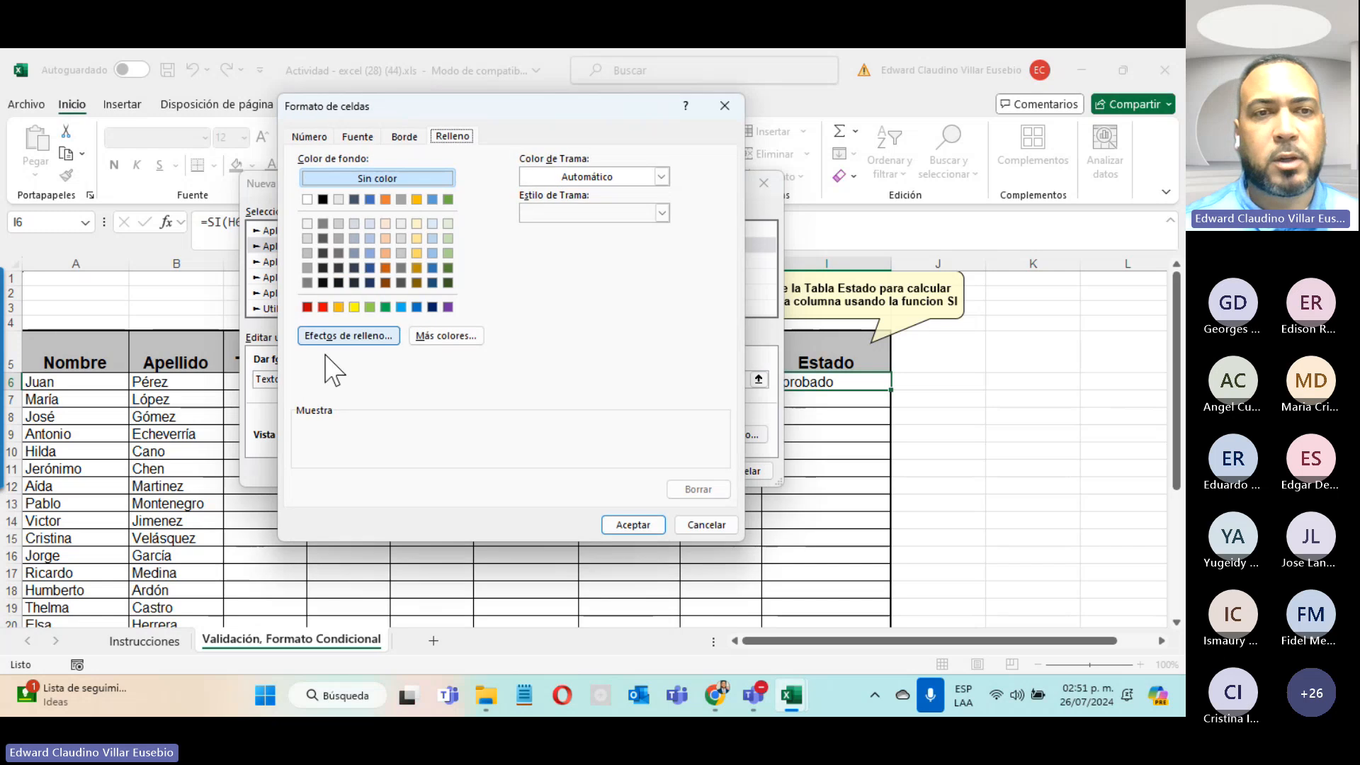
click(323, 306)
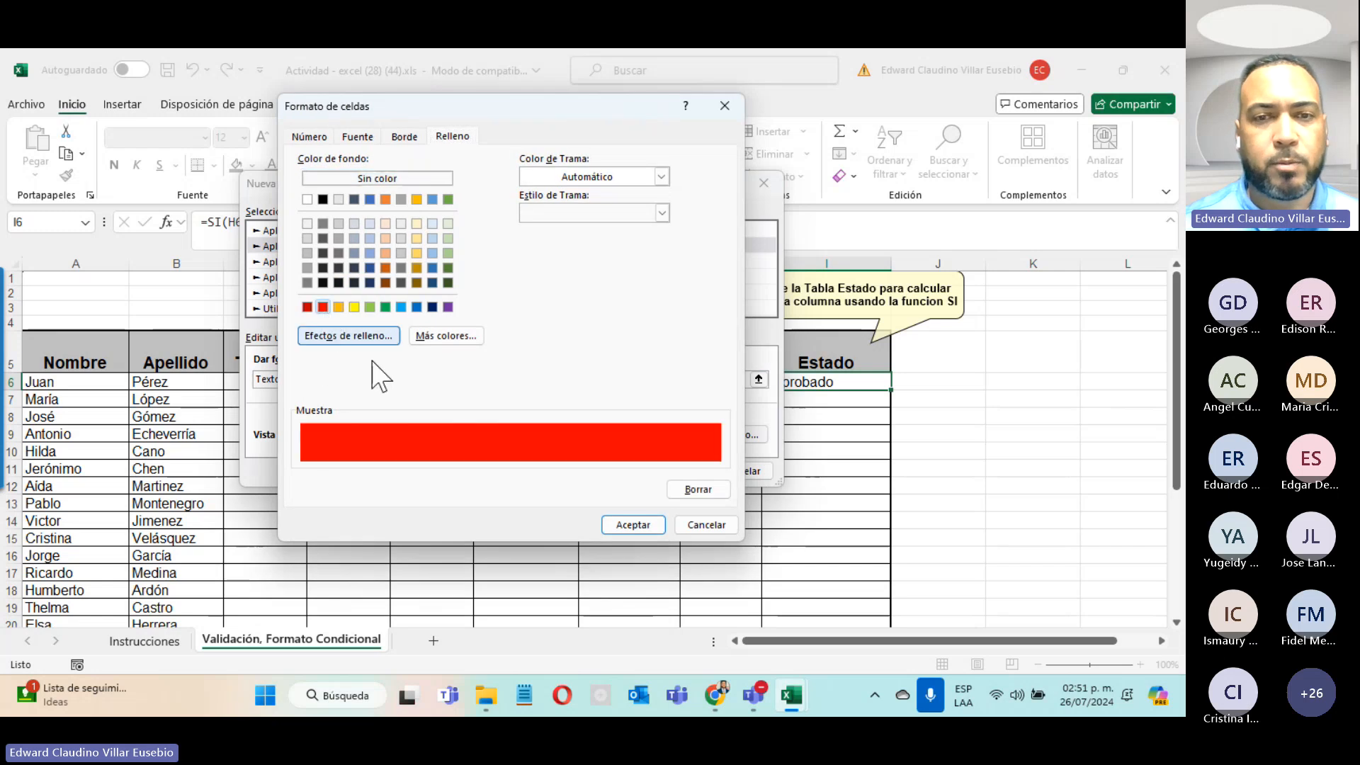
click(629, 524)
click(683, 469)
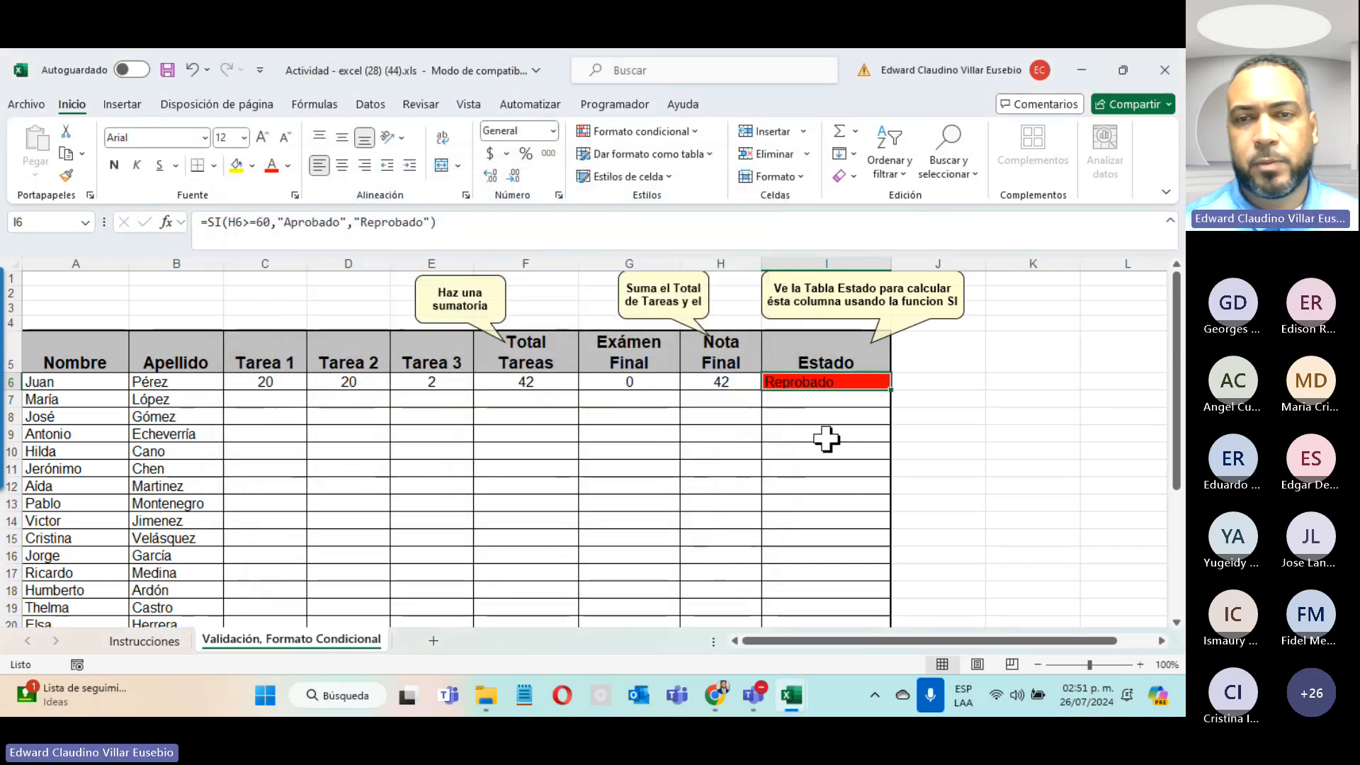
Step: Enter 40 in G6, then check H6 shows 82 and I6 a green Aprobado
click(624, 395)
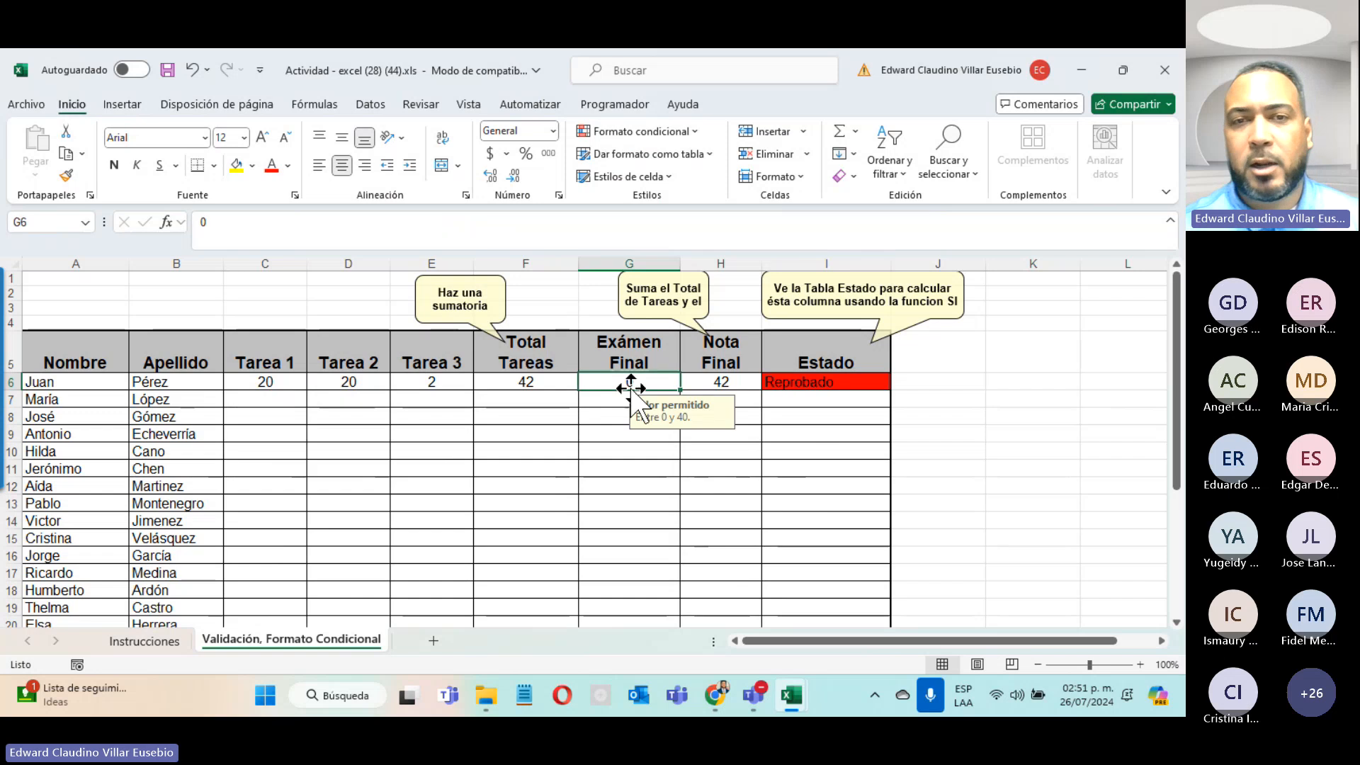
text(40)
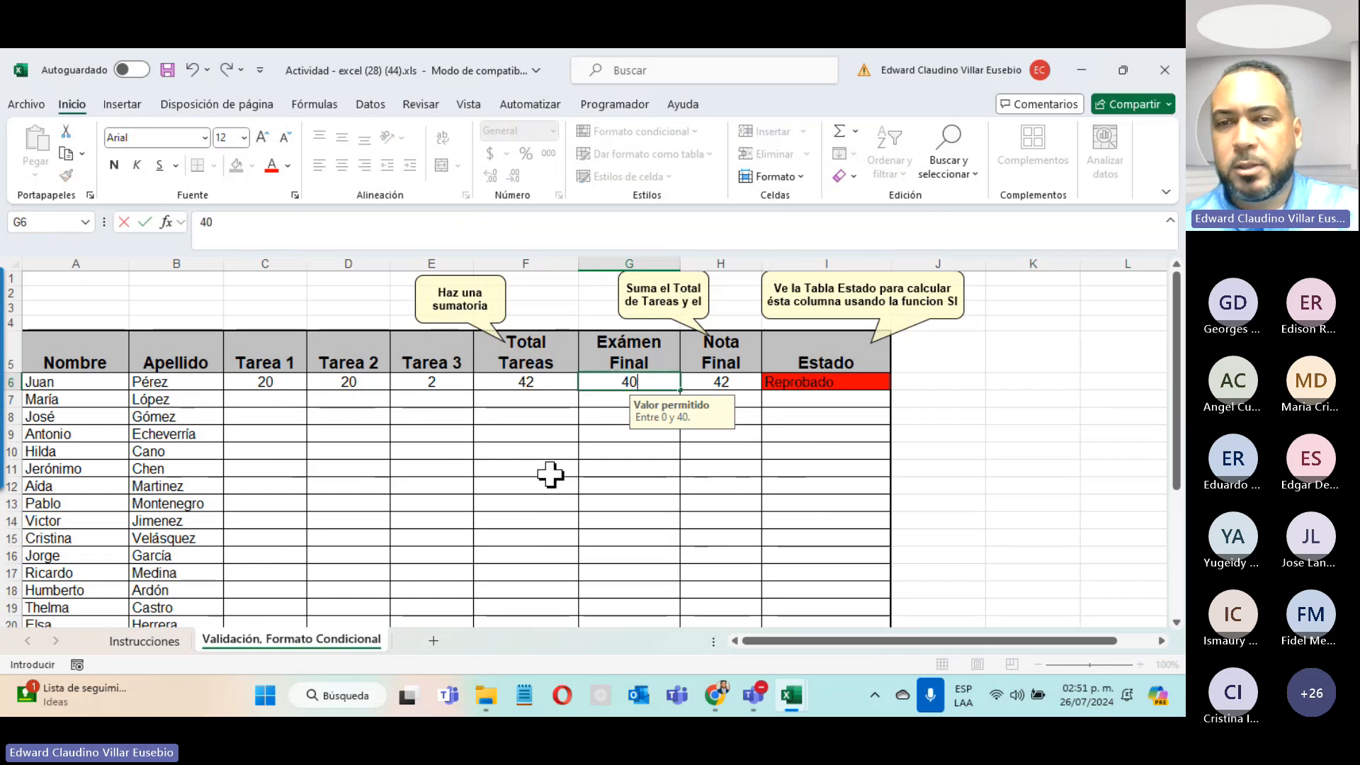
key(Return)
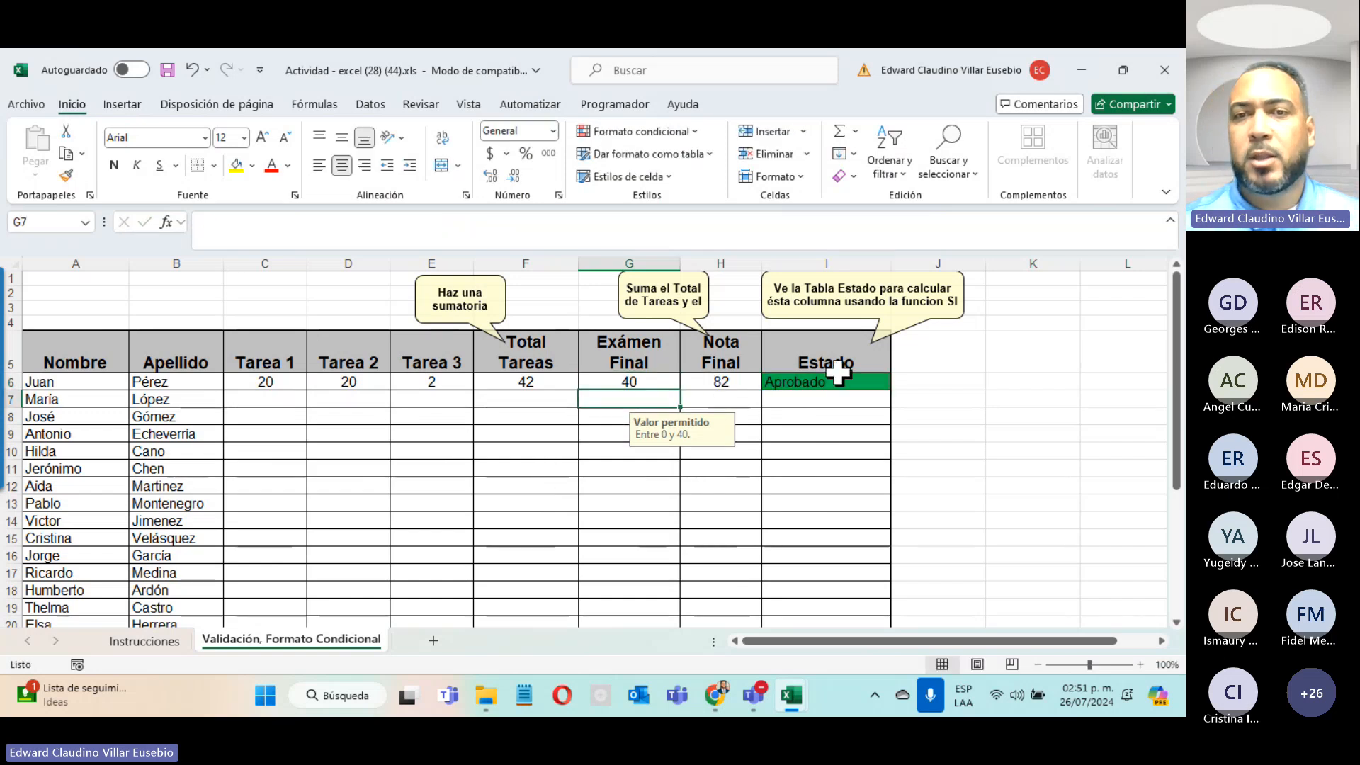
click(717, 381)
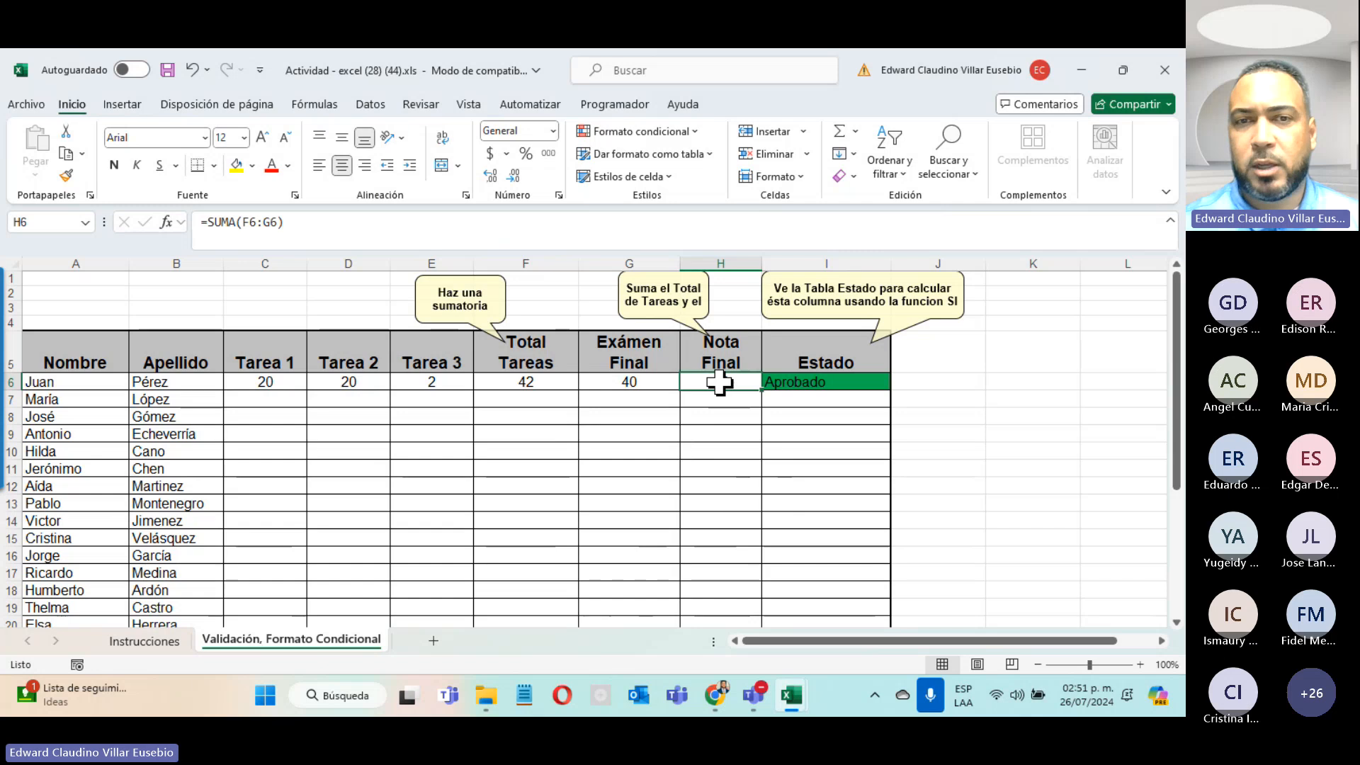
click(795, 382)
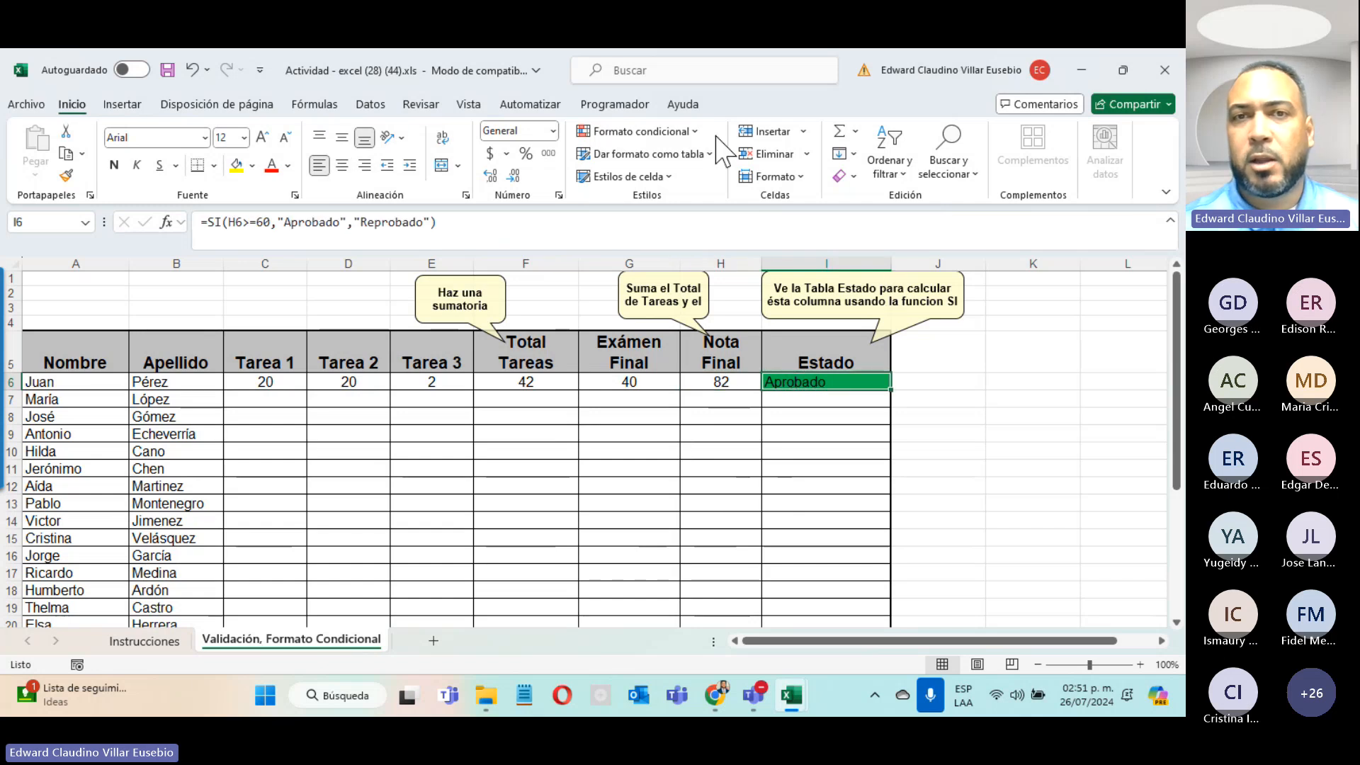
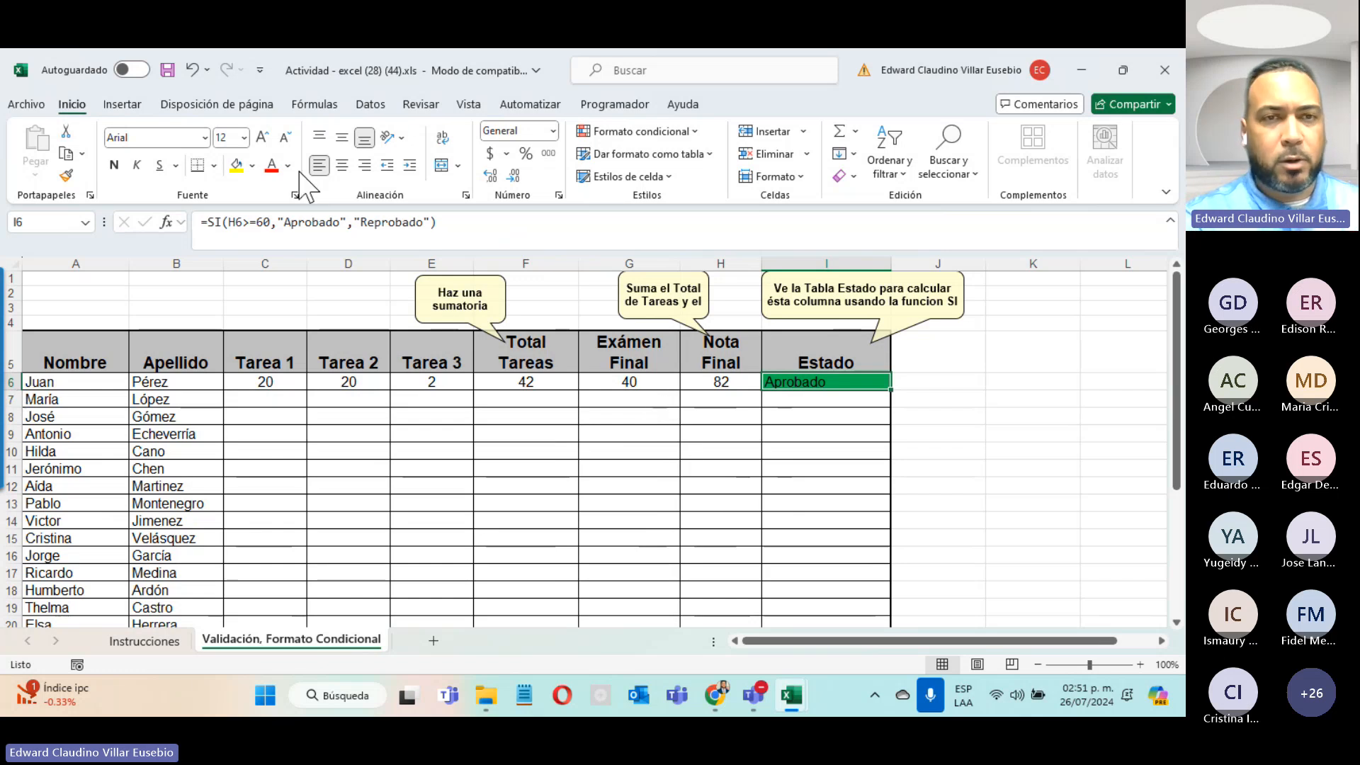
Step: Check the 0–20 prompt on Tarea 3 (E6) and the 0–40 prompt on Exámen Final, with Datos showing
click(406, 382)
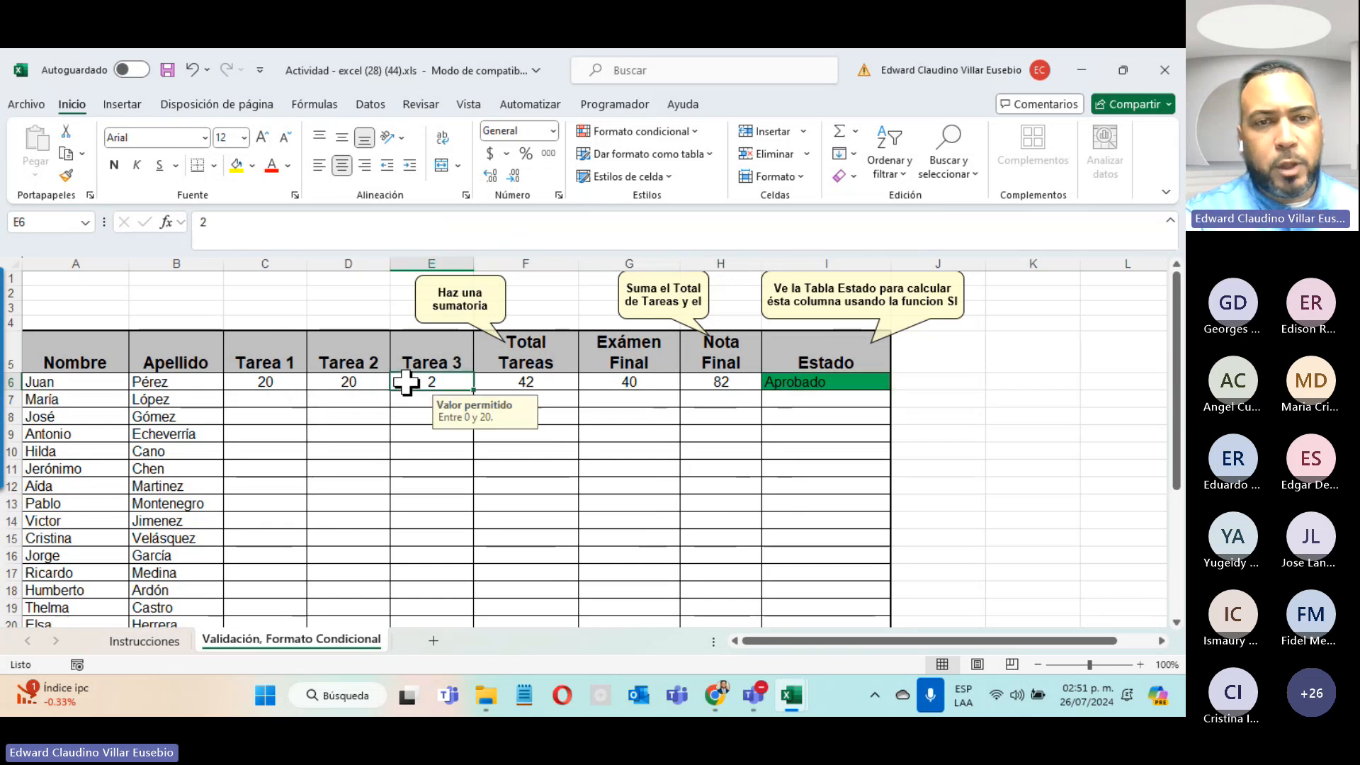
click(369, 104)
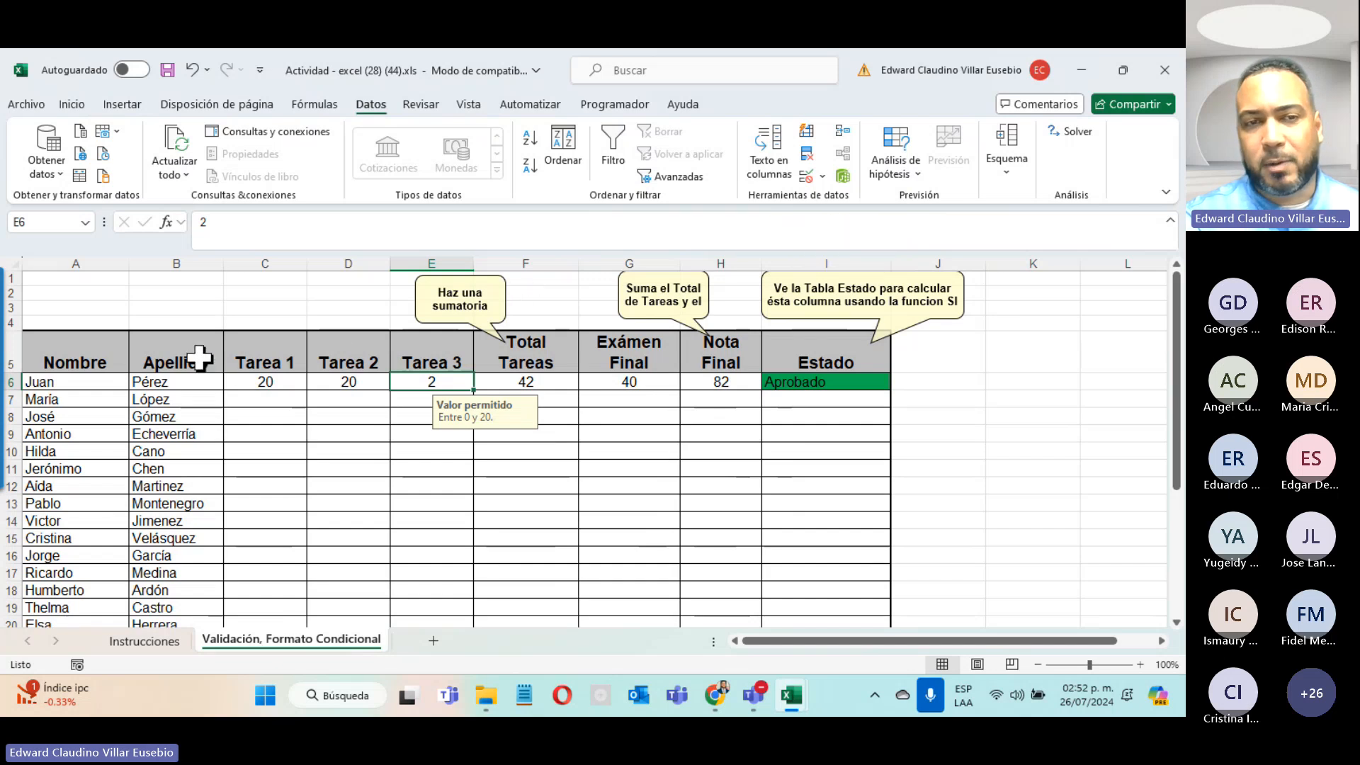
click(655, 414)
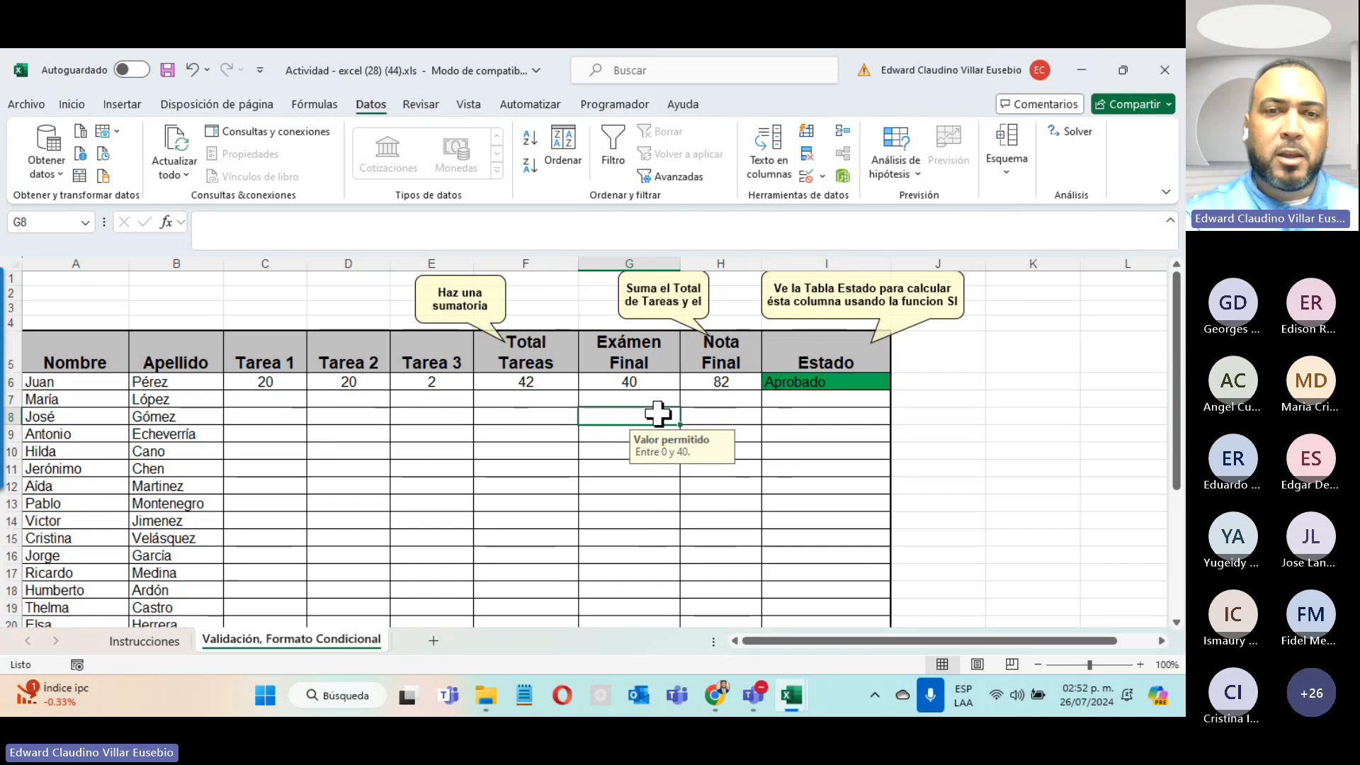
click(663, 398)
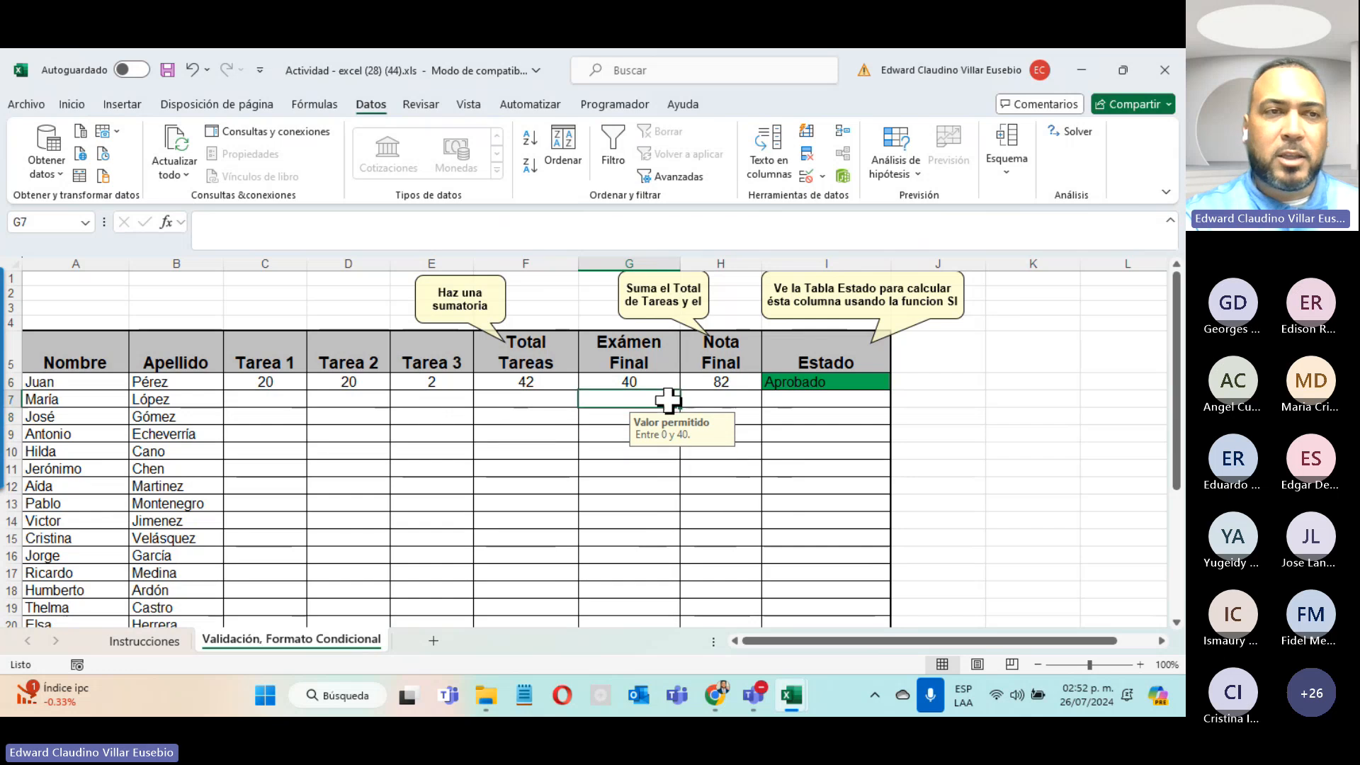
click(26, 105)
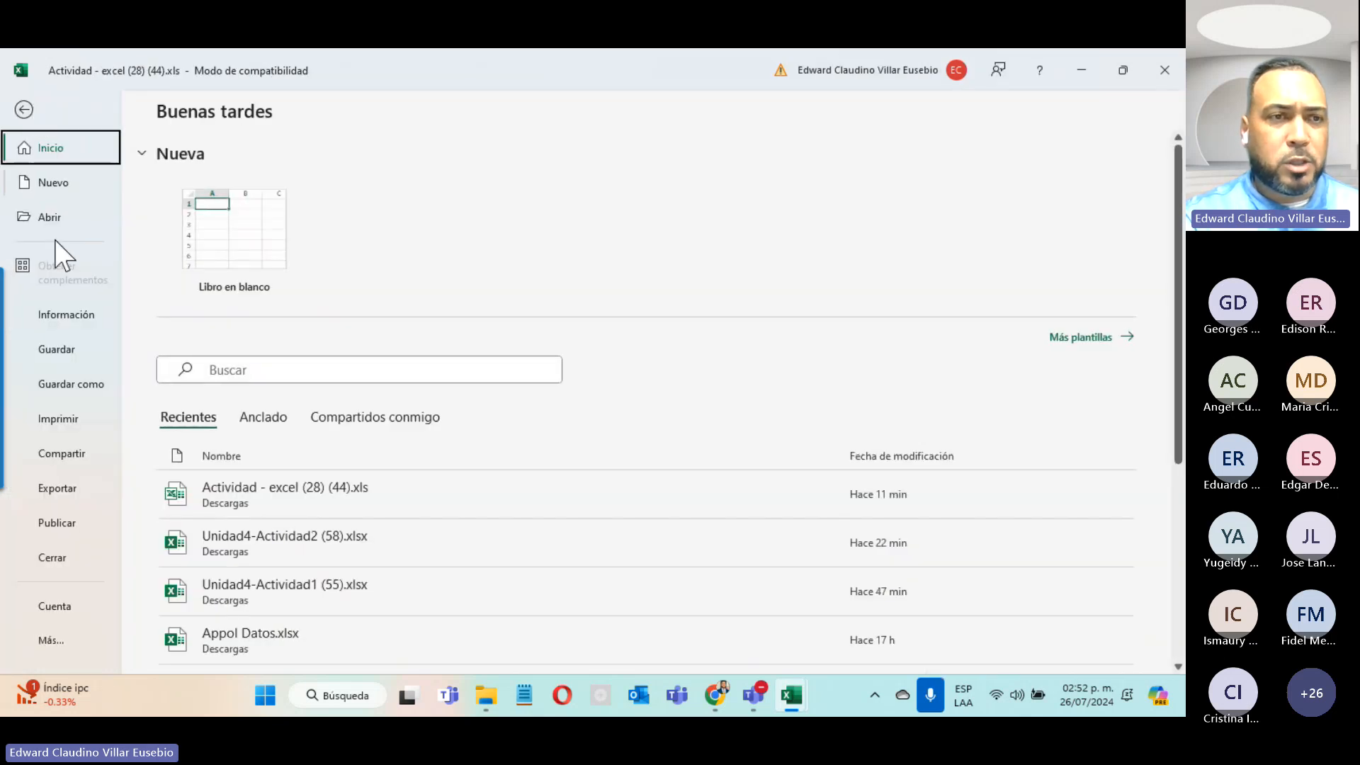
click(78, 321)
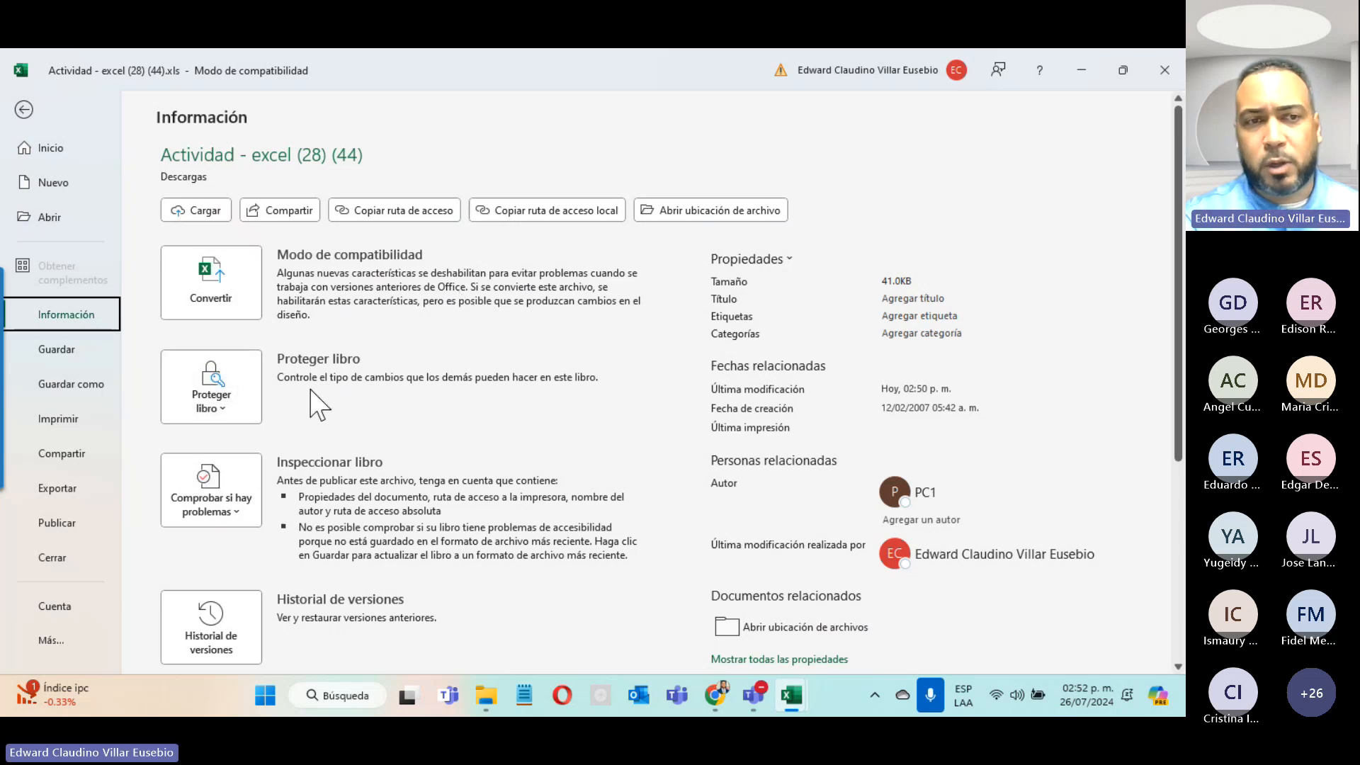
click(236, 402)
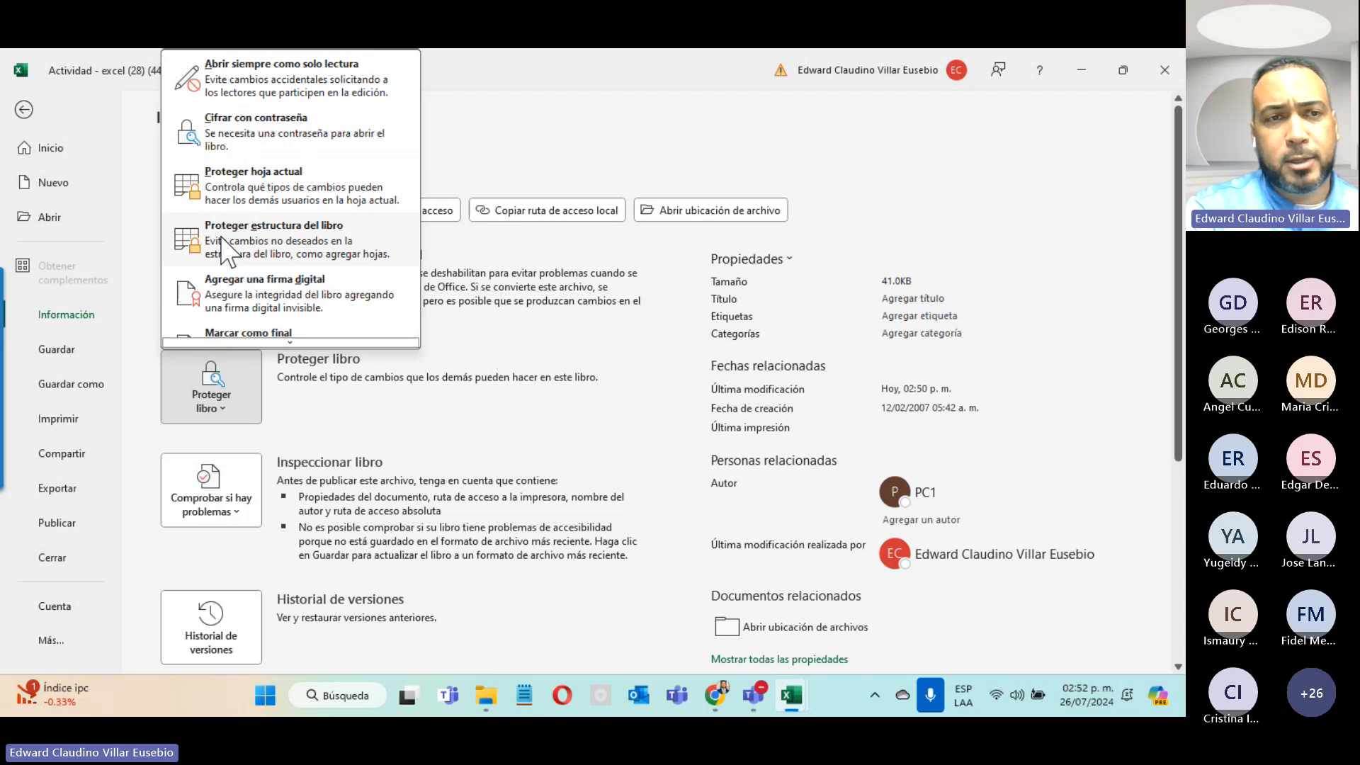
scroll(225, 312, down, 1)
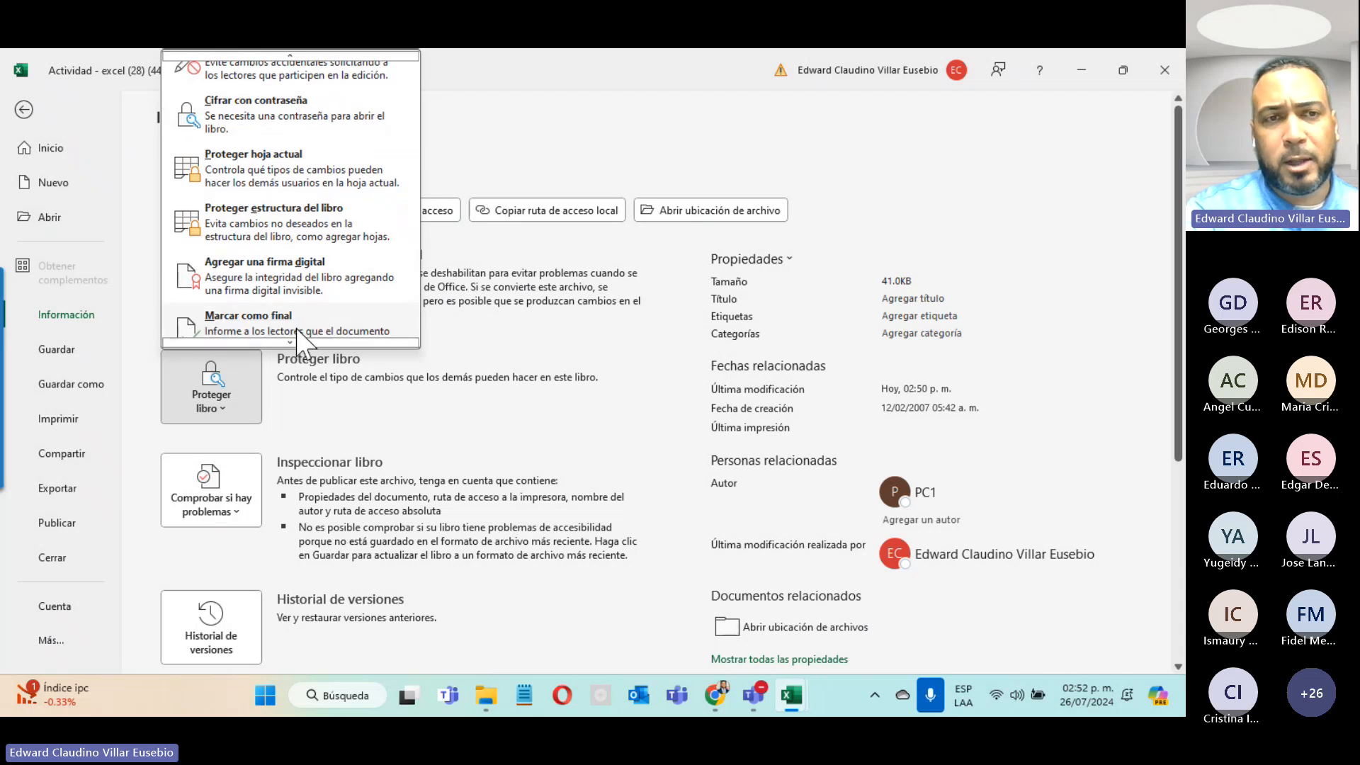
scroll(298, 329, up, 1)
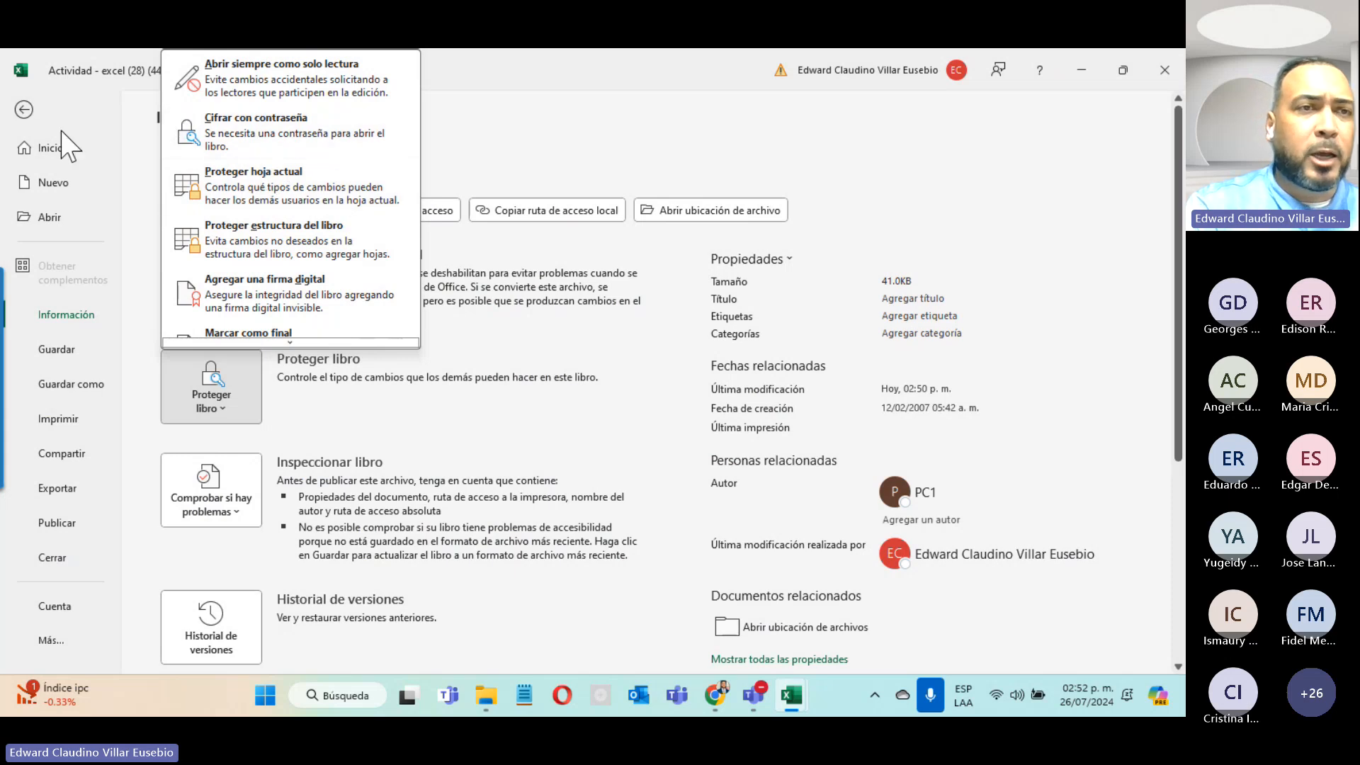
click(26, 114)
click(27, 113)
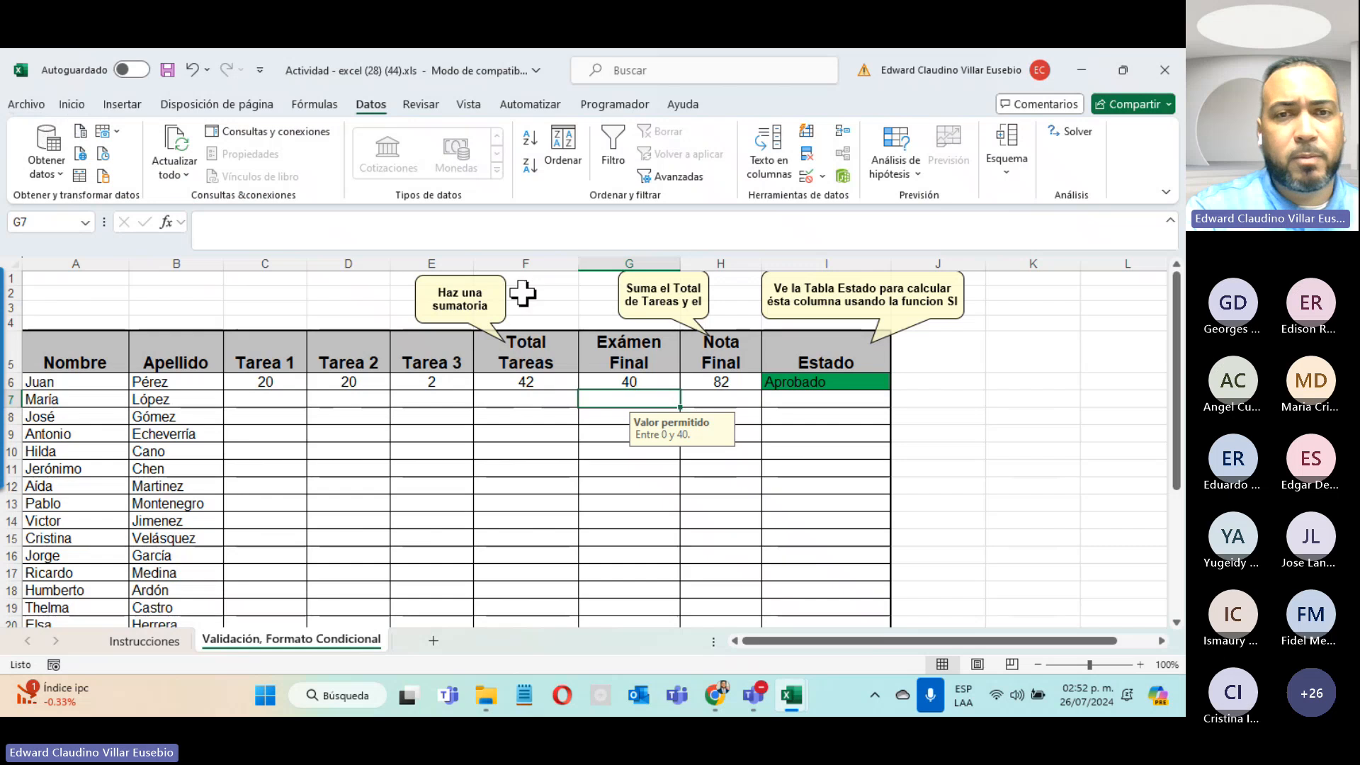
Step: Select the grade block C6:G15, then the task grades and Exámen Final grades down to row 20
click(488, 470)
click(503, 435)
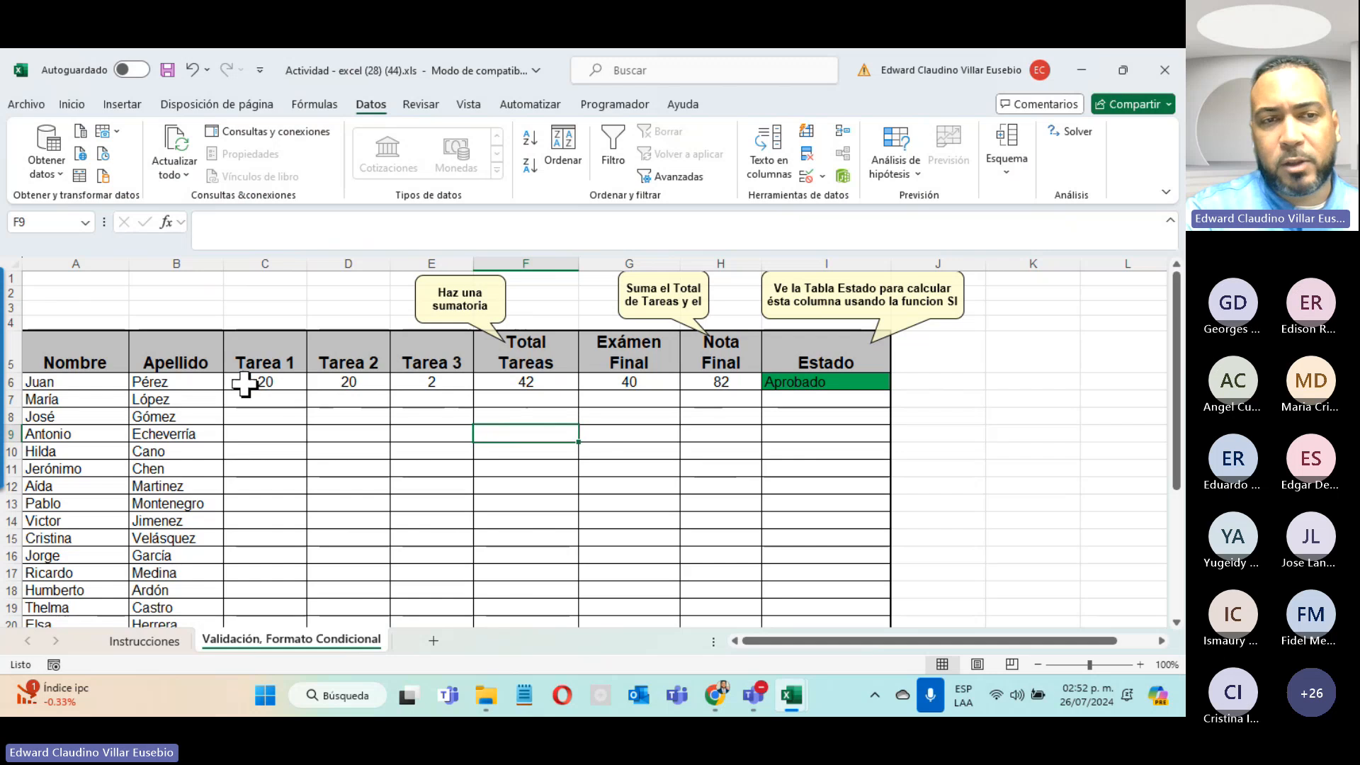
drag(243, 385, 609, 531)
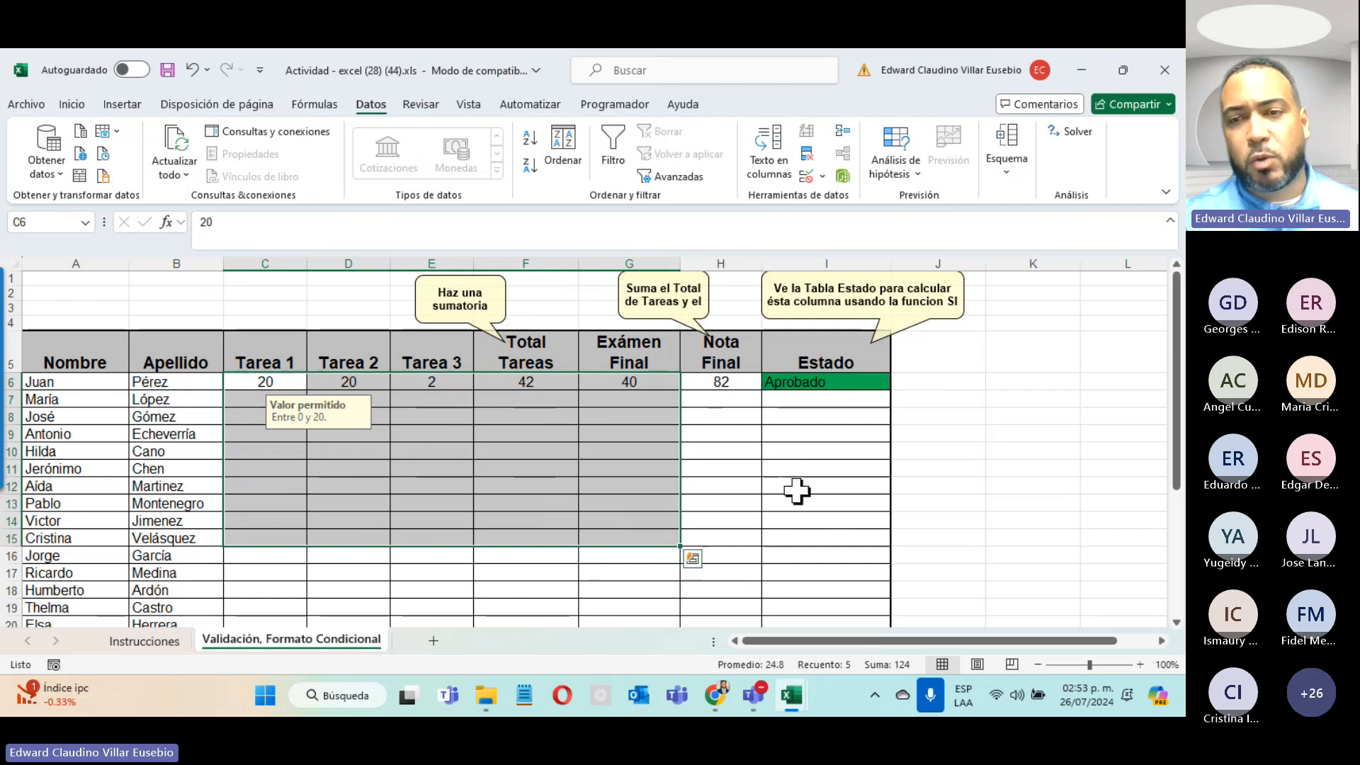
click(1063, 588)
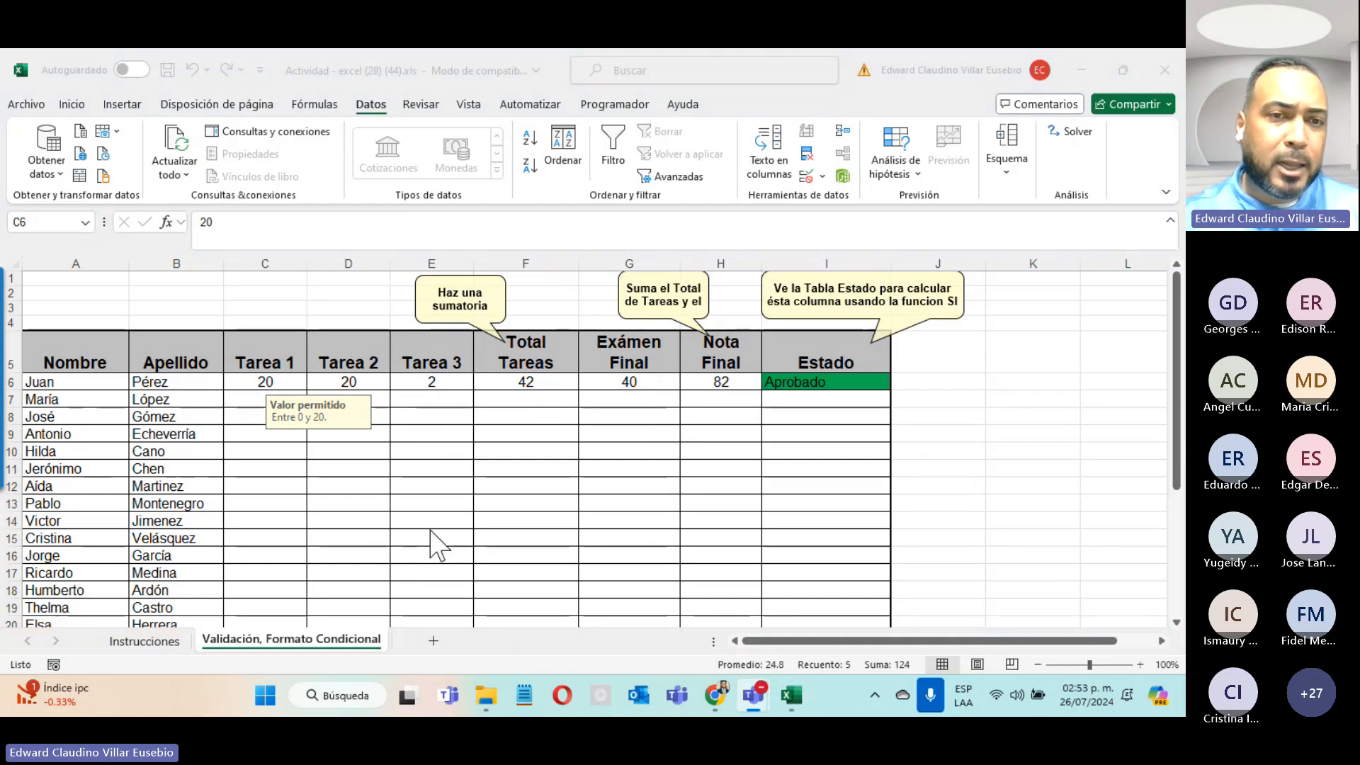
click(246, 382)
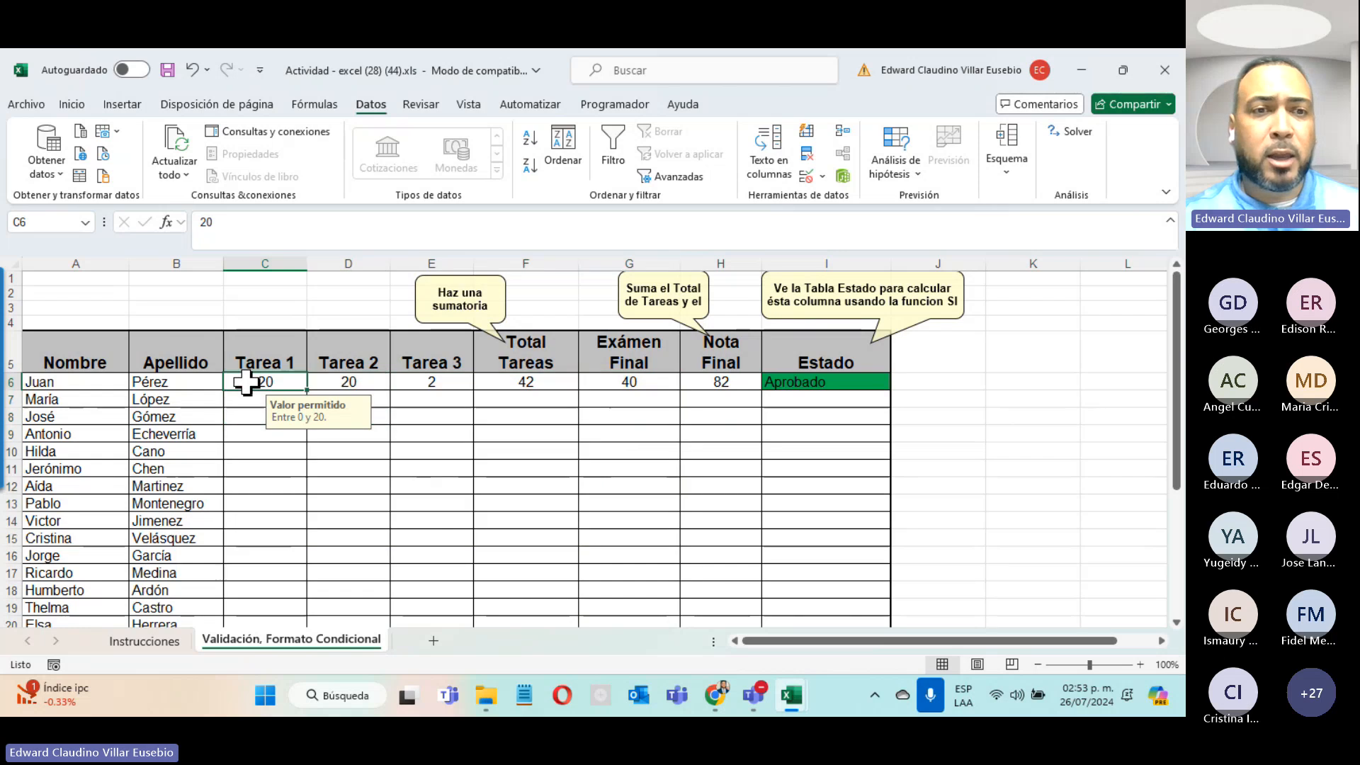
drag(247, 381, 425, 603)
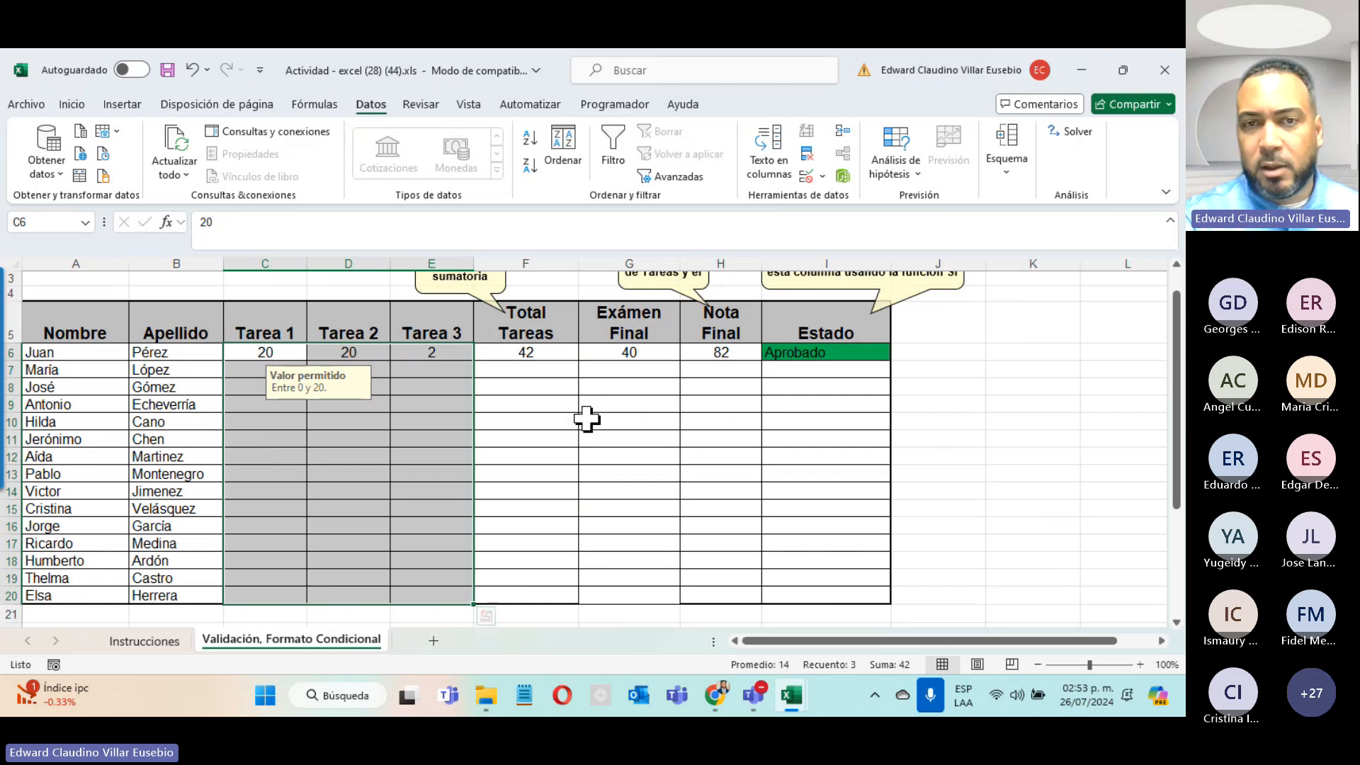
drag(638, 355, 635, 596)
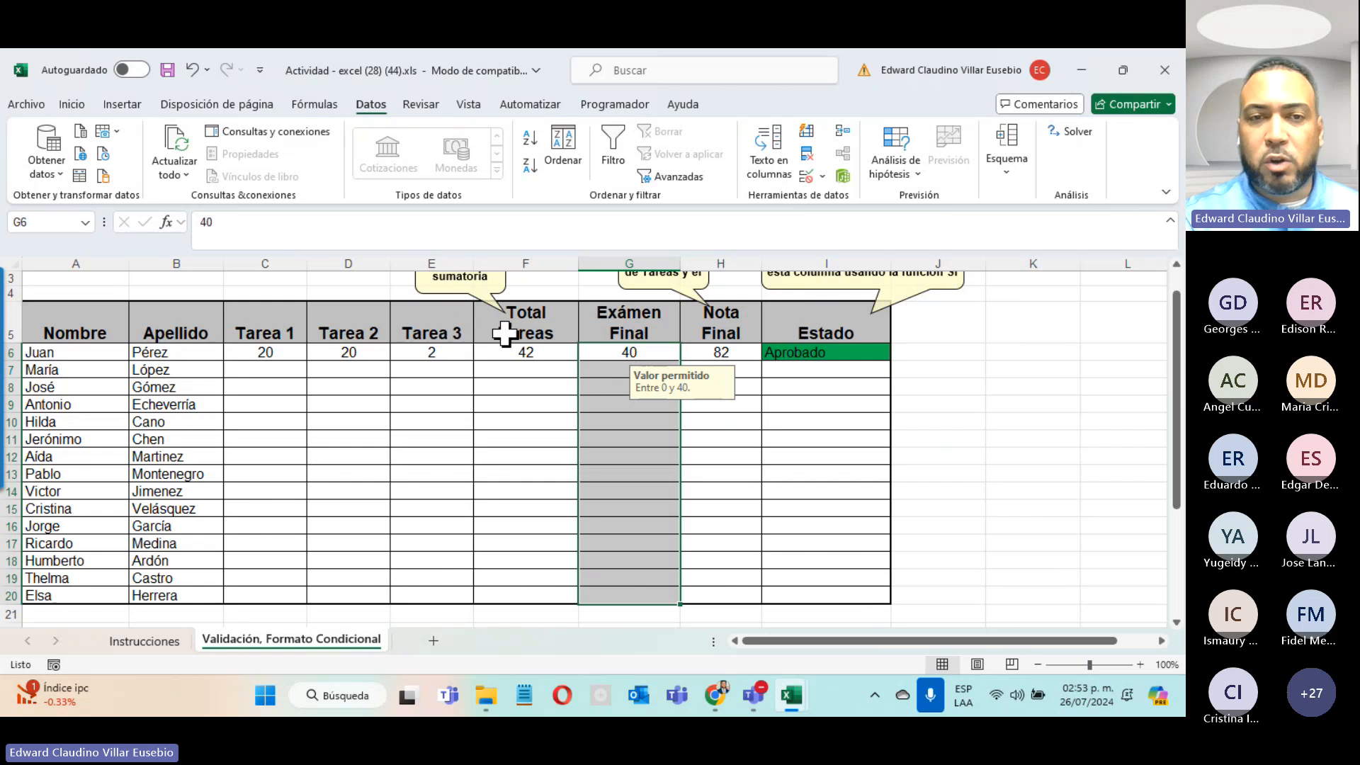
Step: Delete the F6 Total Tareas formula, restore it with Ctrl+Z, then select C6:E20
click(498, 352)
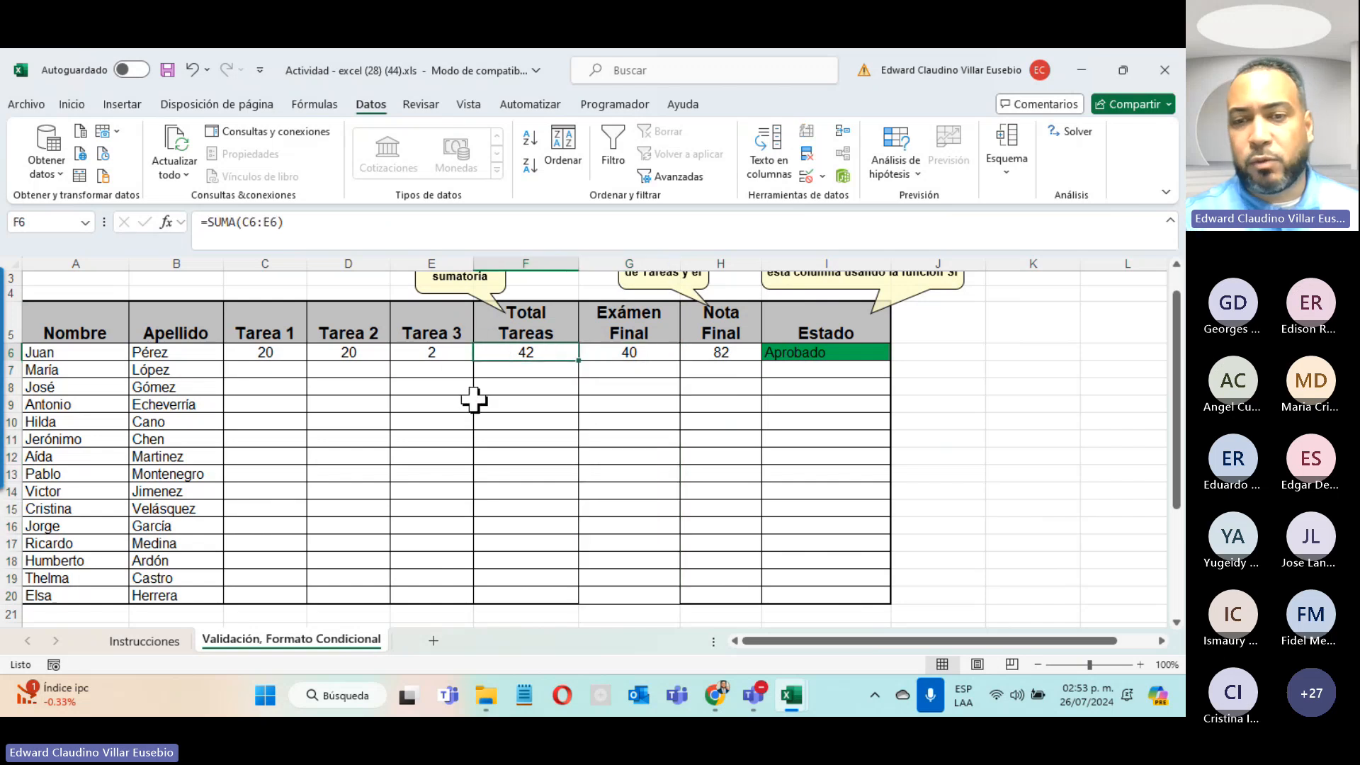
key(Delete)
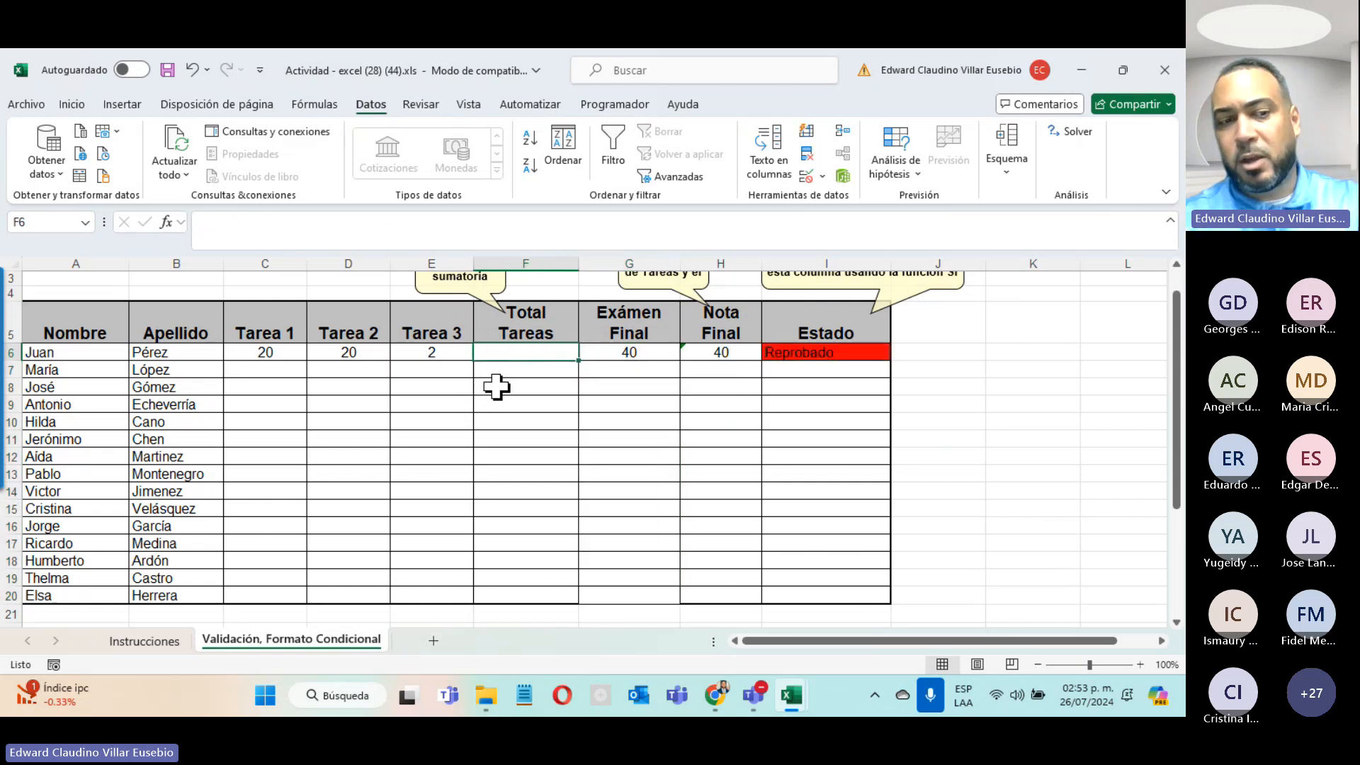
key(ctrl+z)
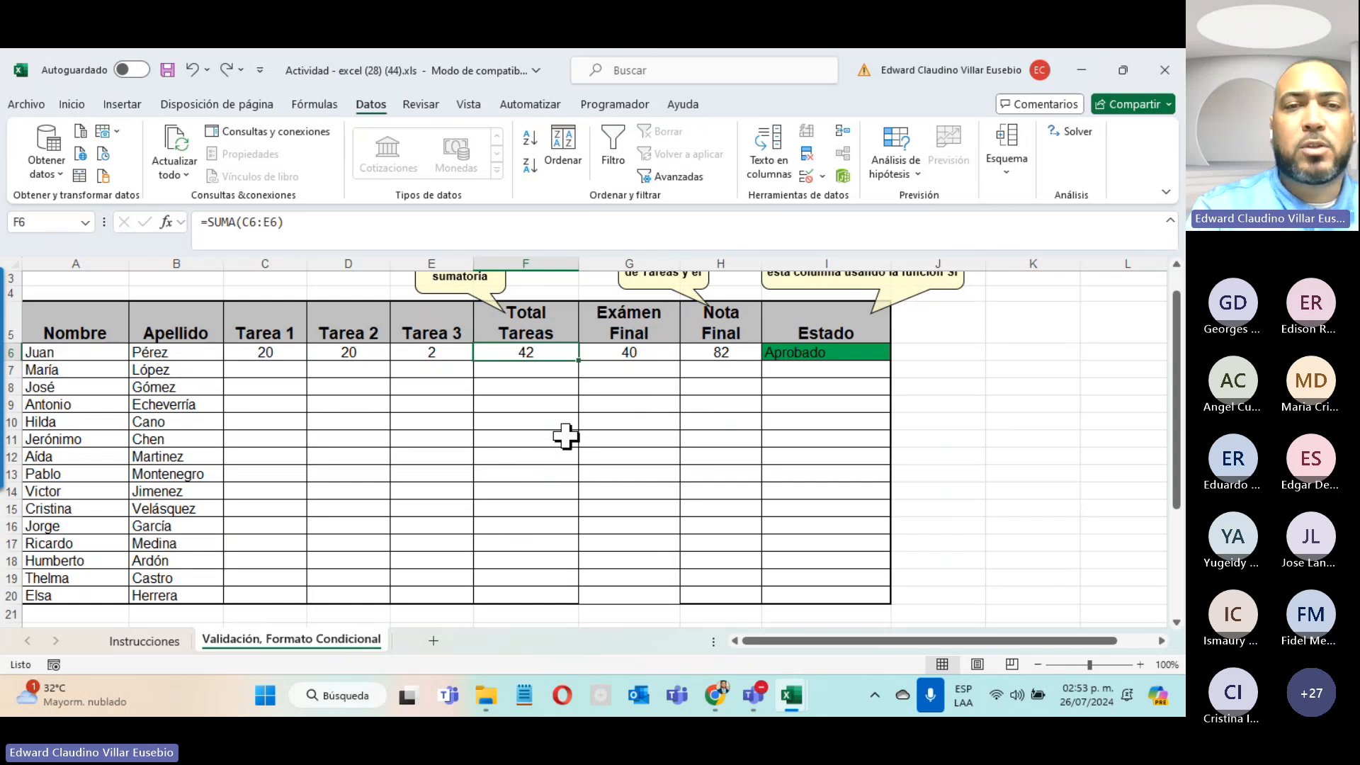
click(249, 353)
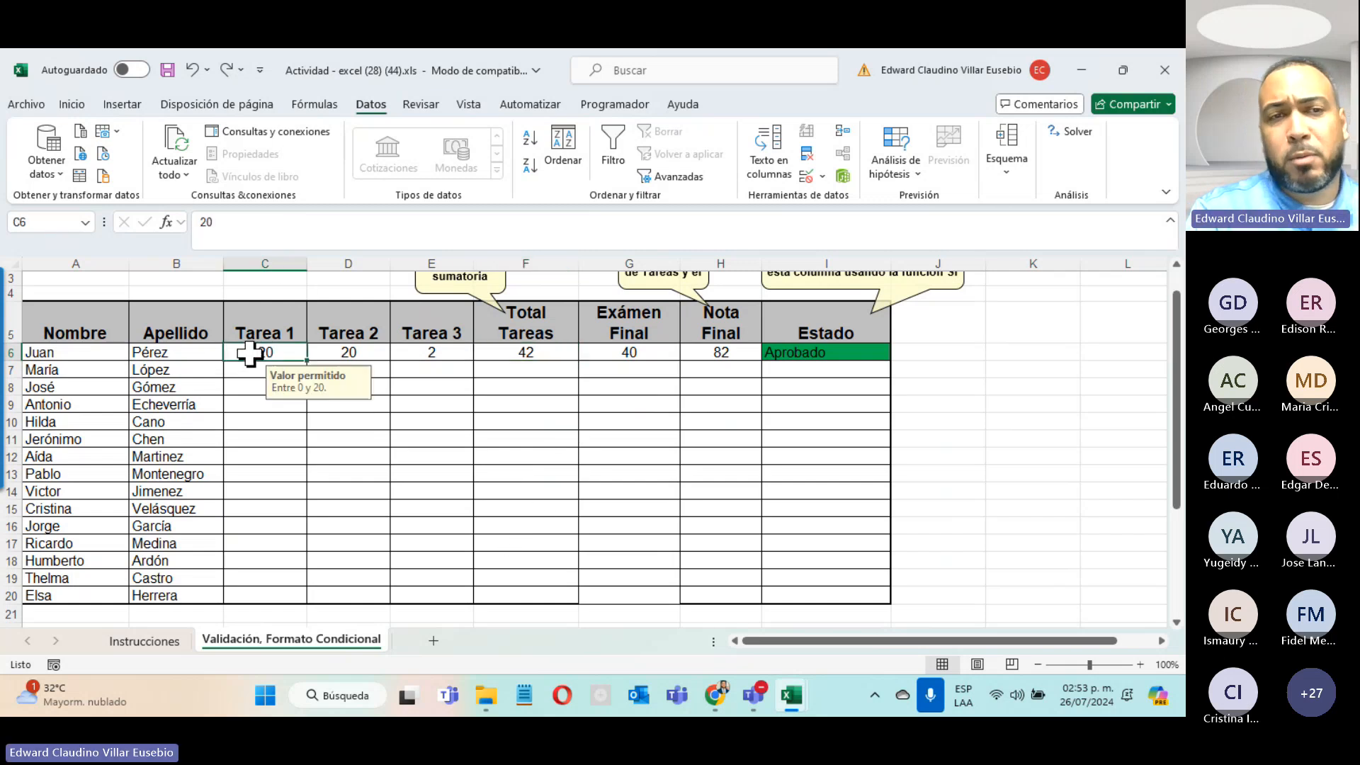
drag(249, 352, 405, 594)
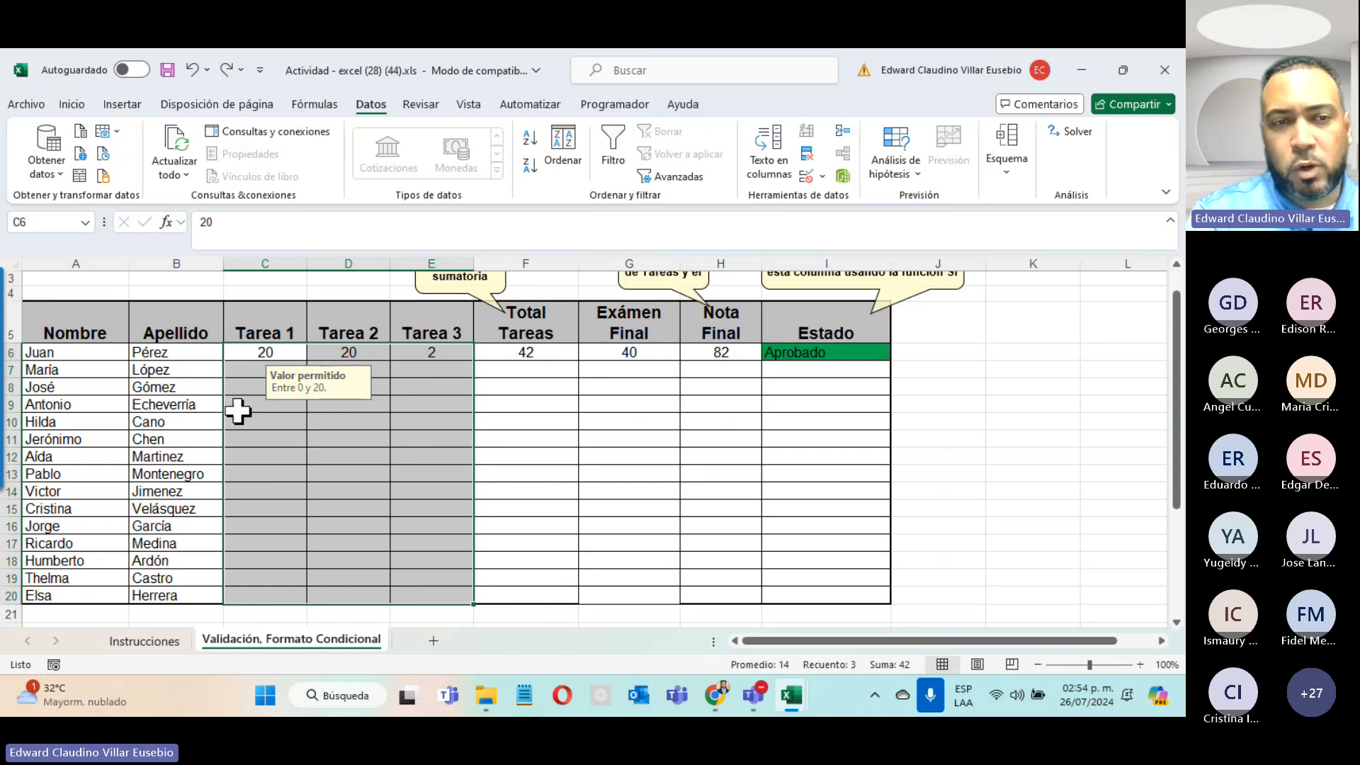
Step: Clear the Bloqueada protection option on the task-grade cells C6:E20
right_click(340, 459)
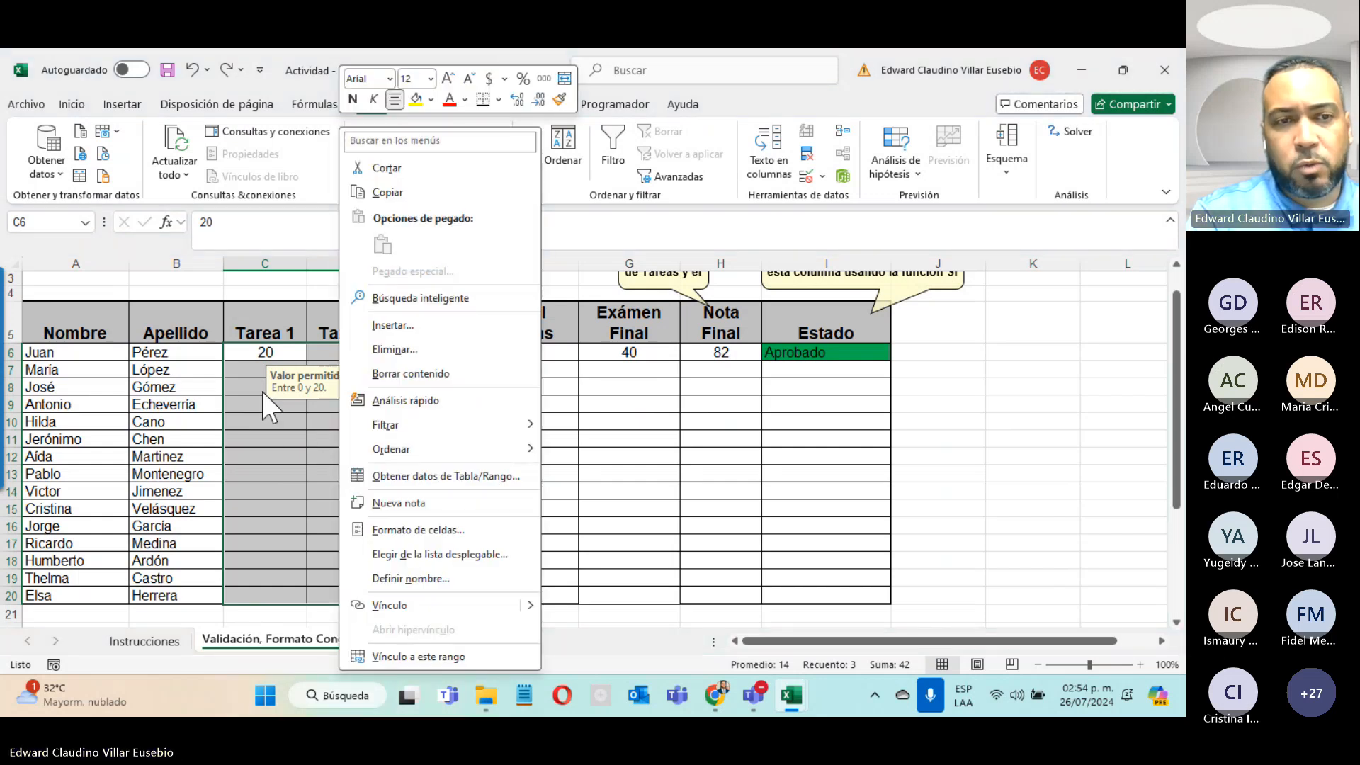
click(378, 530)
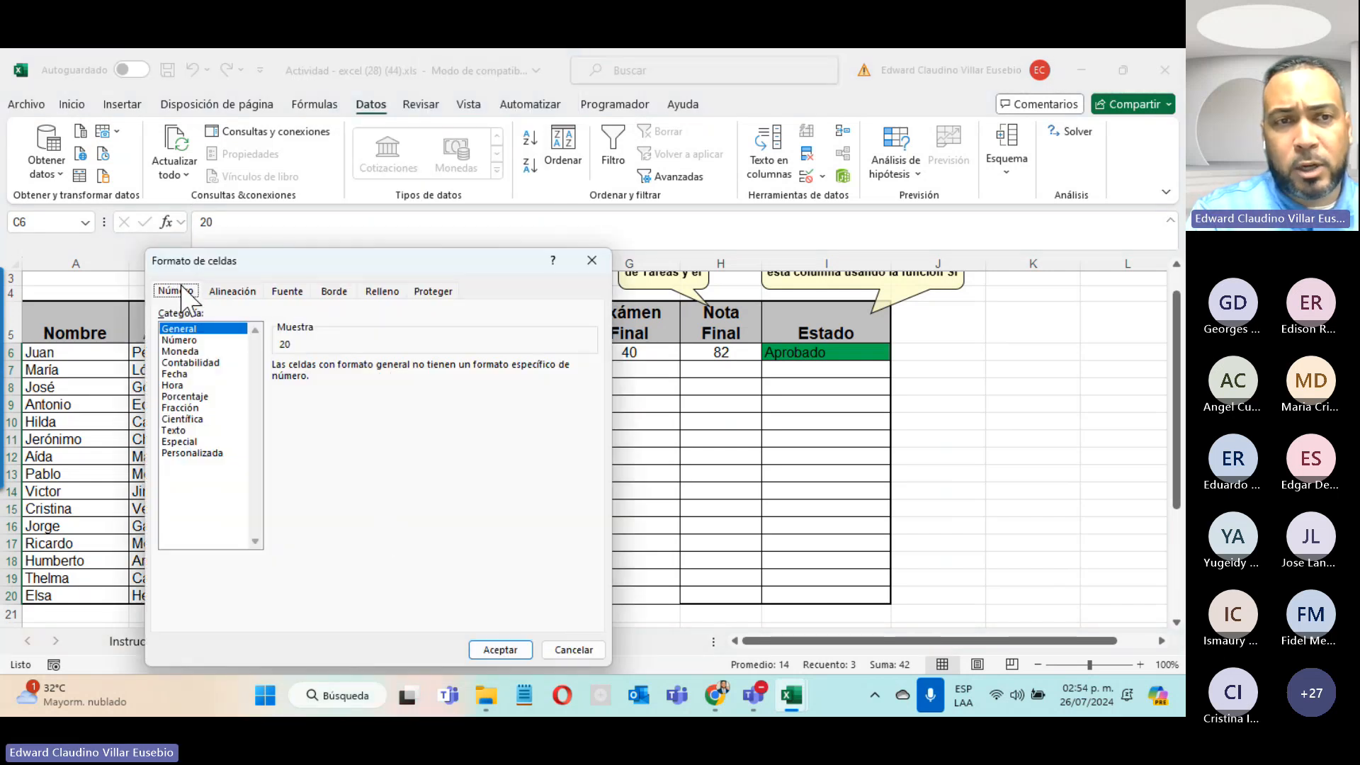
click(453, 292)
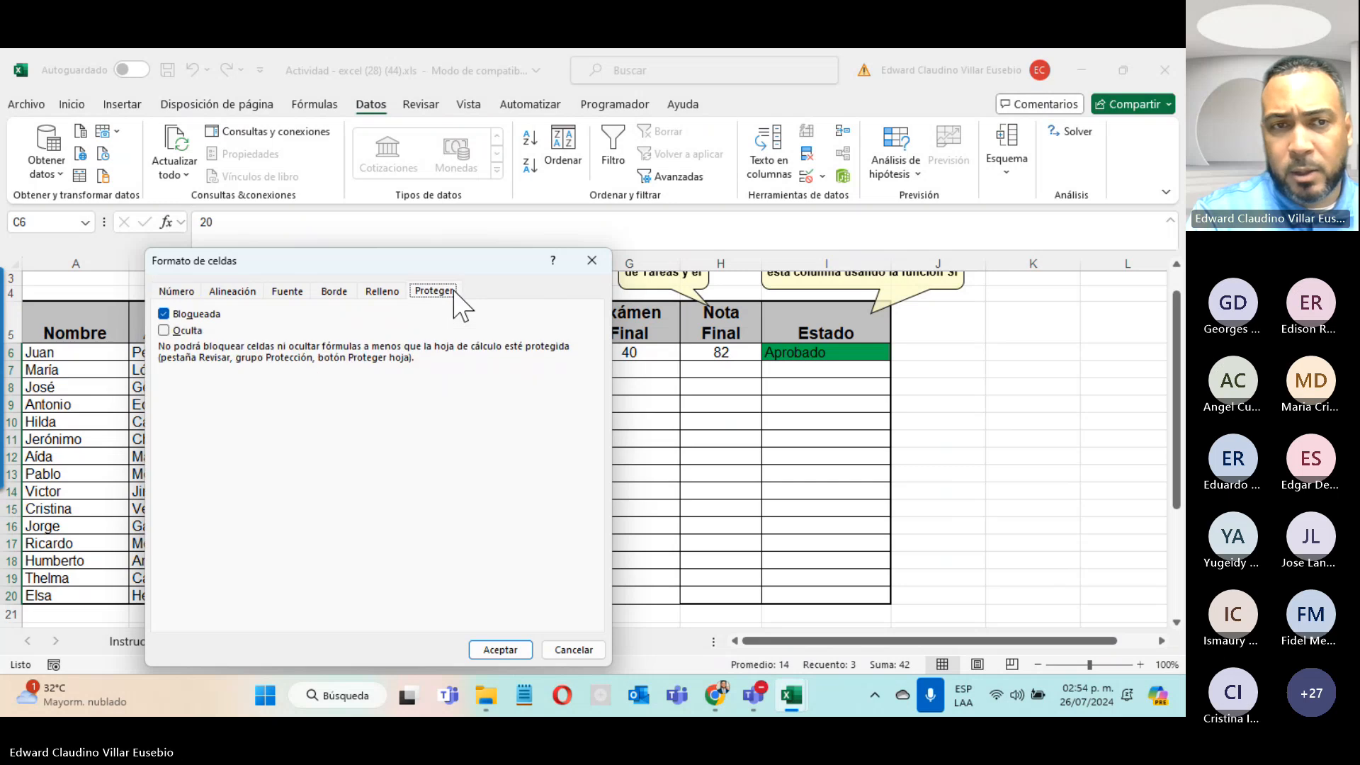
click(198, 316)
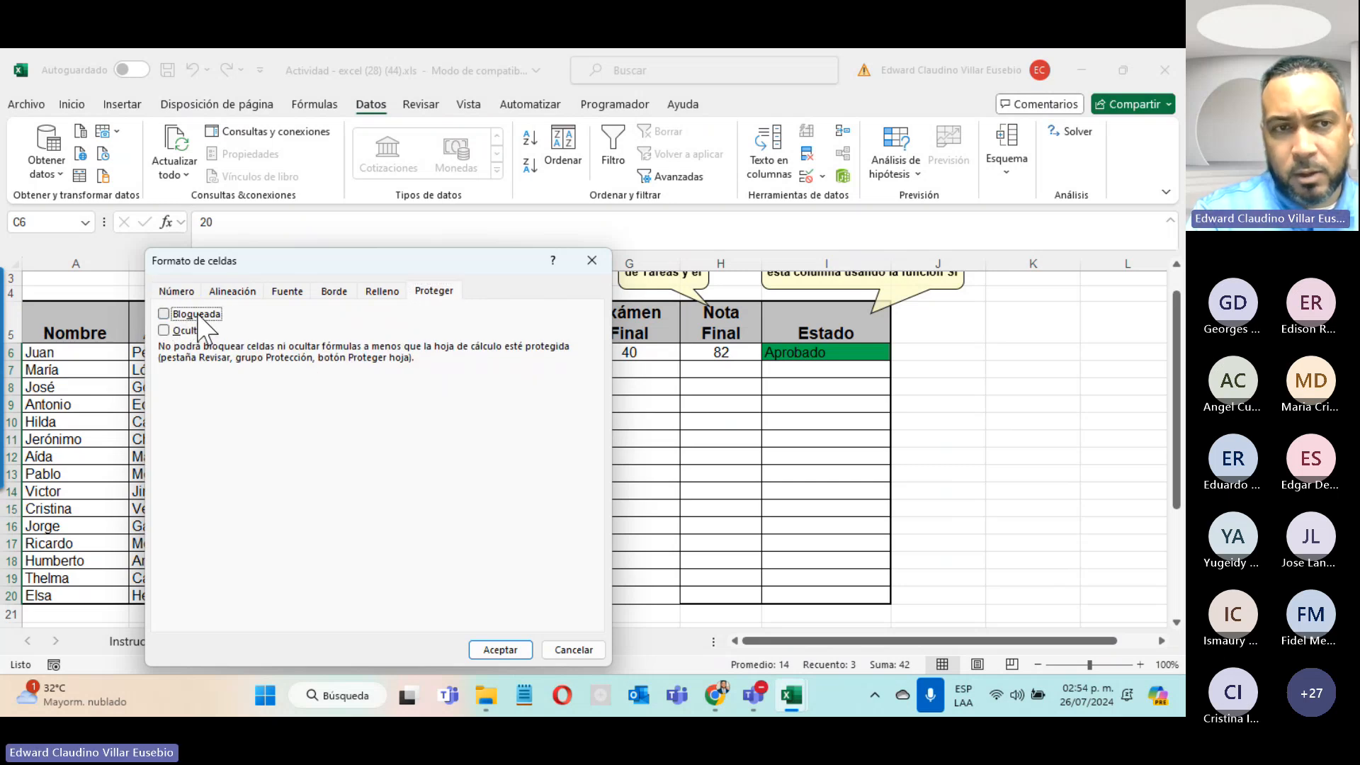
click(495, 649)
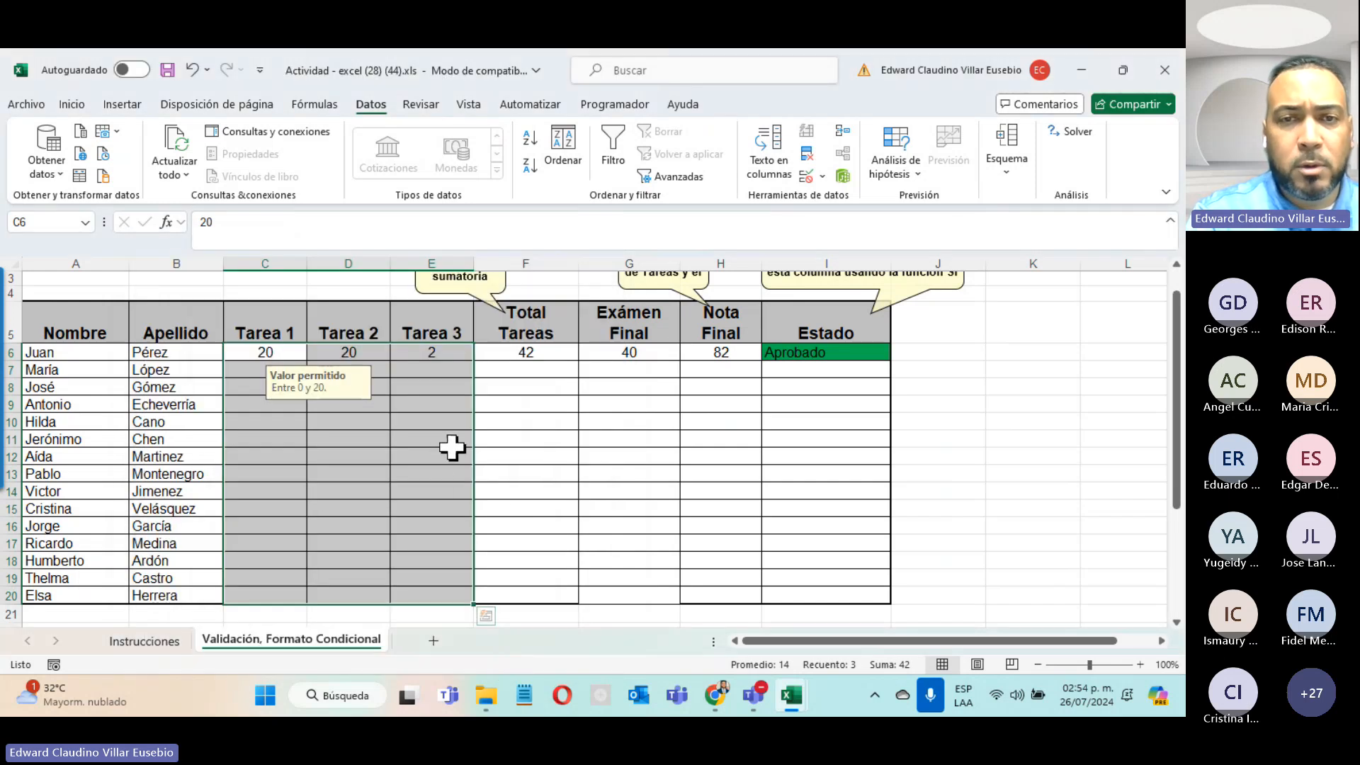
Step: Clear the Bloqueada protection option on the Exámen Final cells G6:G20
drag(629, 352, 595, 610)
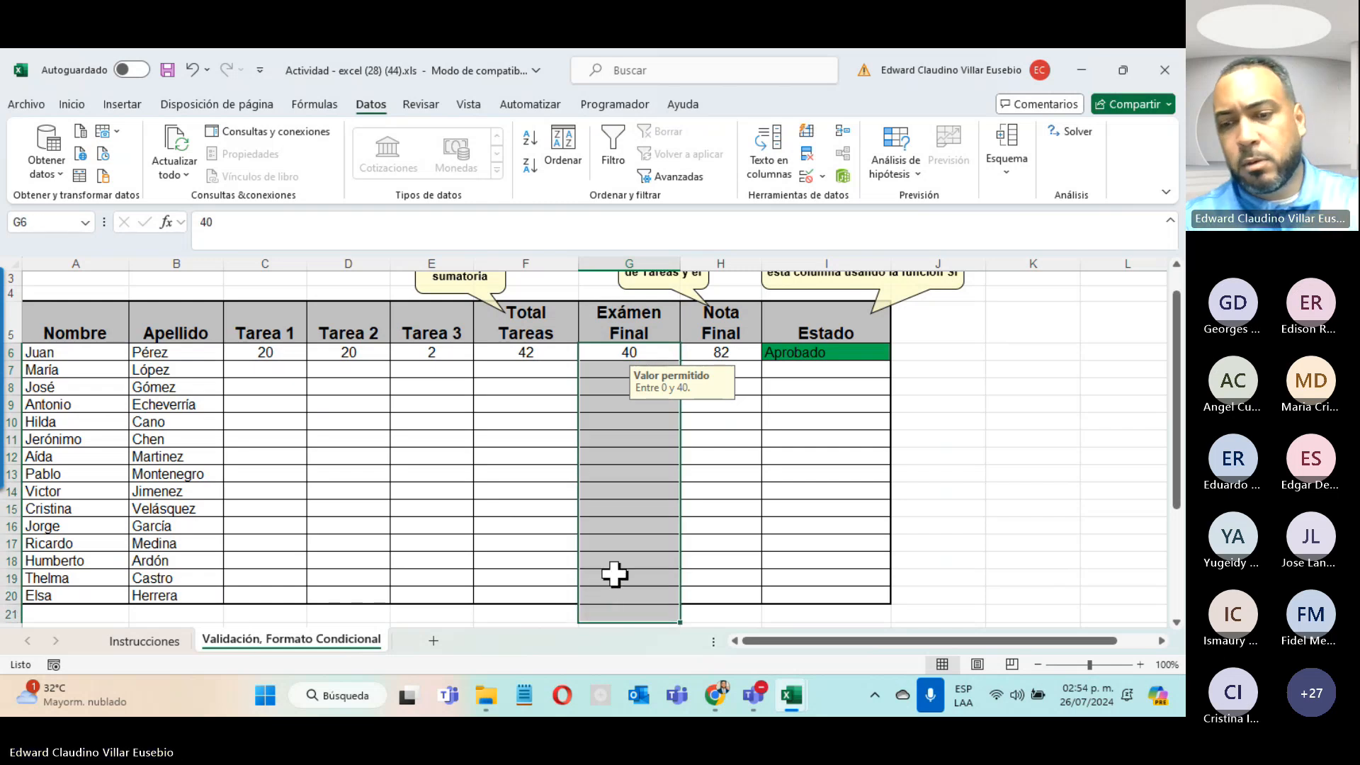
key(shift+Up)
right_click(639, 537)
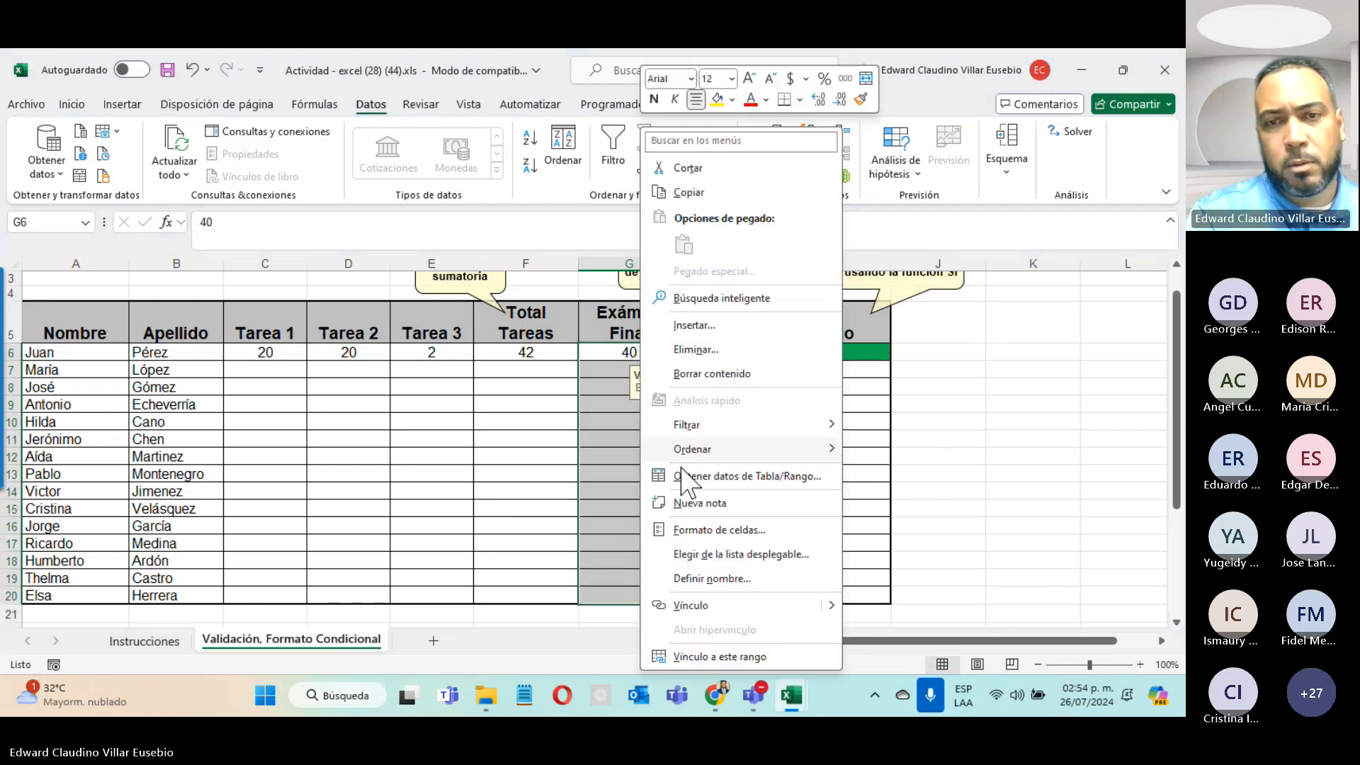
click(693, 530)
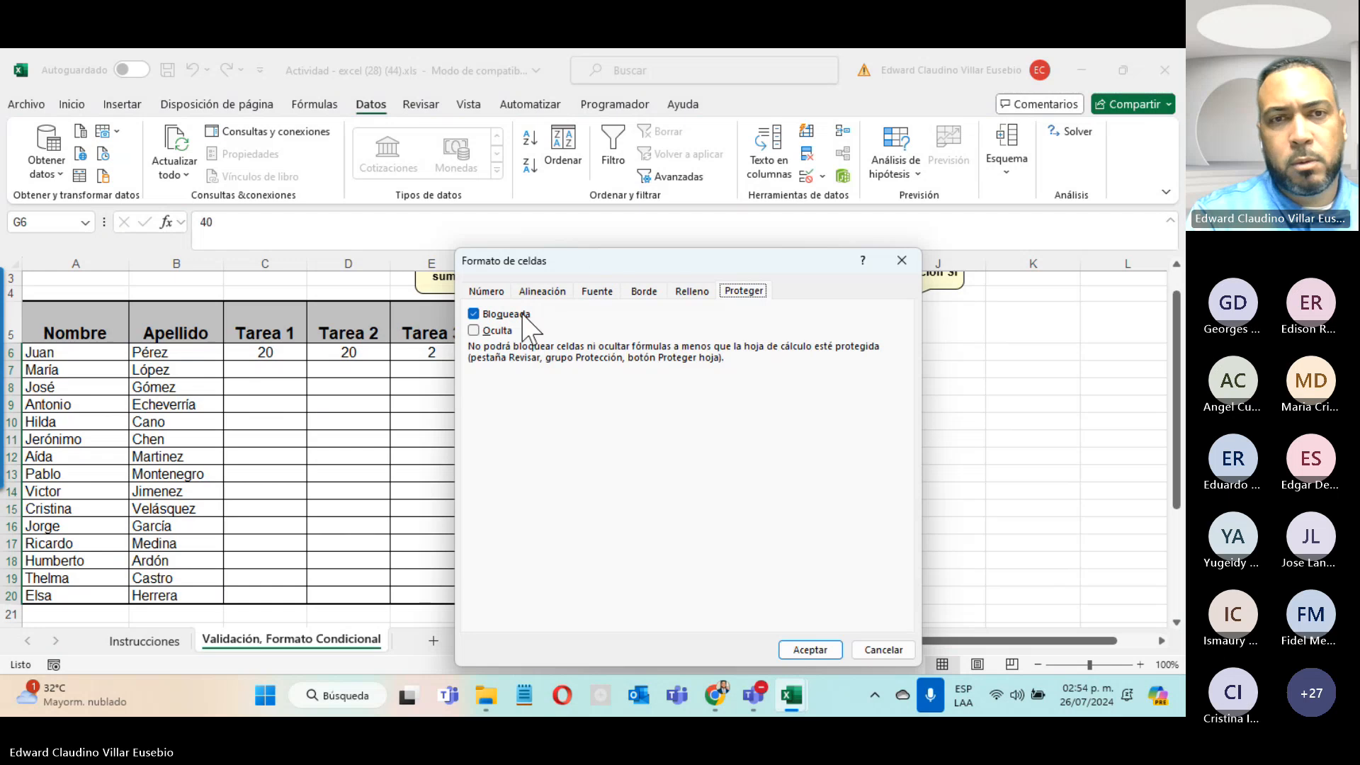
click(518, 314)
click(800, 649)
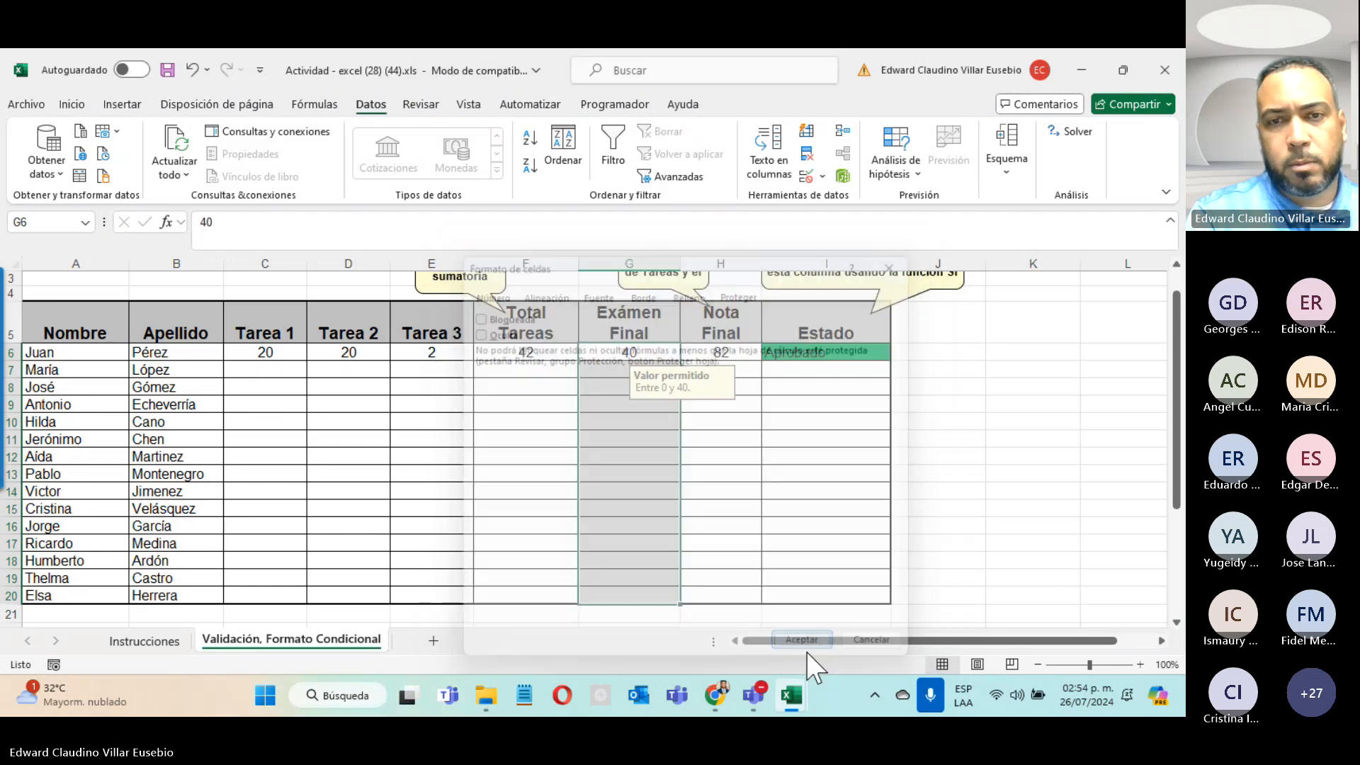
key(Down)
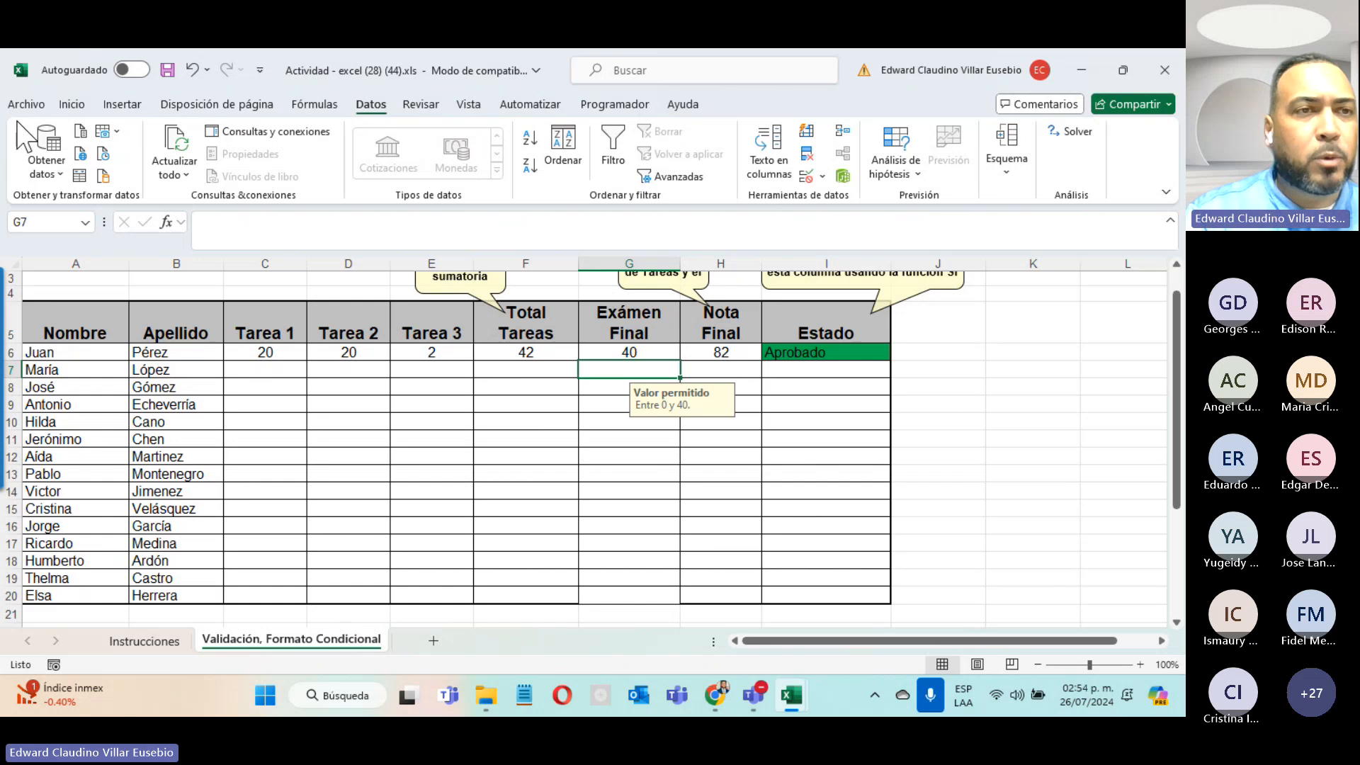
Step: Protect the current grades sheet with a password, entering it and confirming it
click(26, 104)
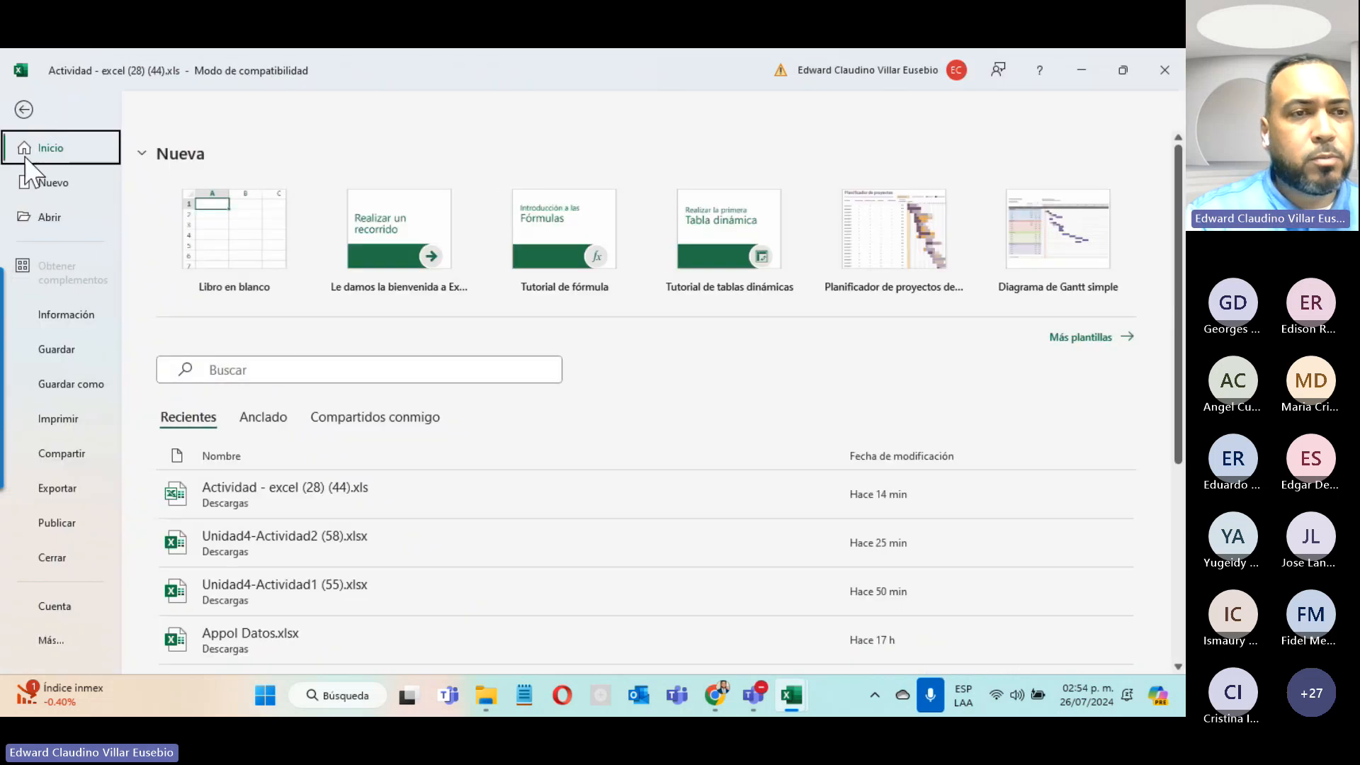
click(53, 316)
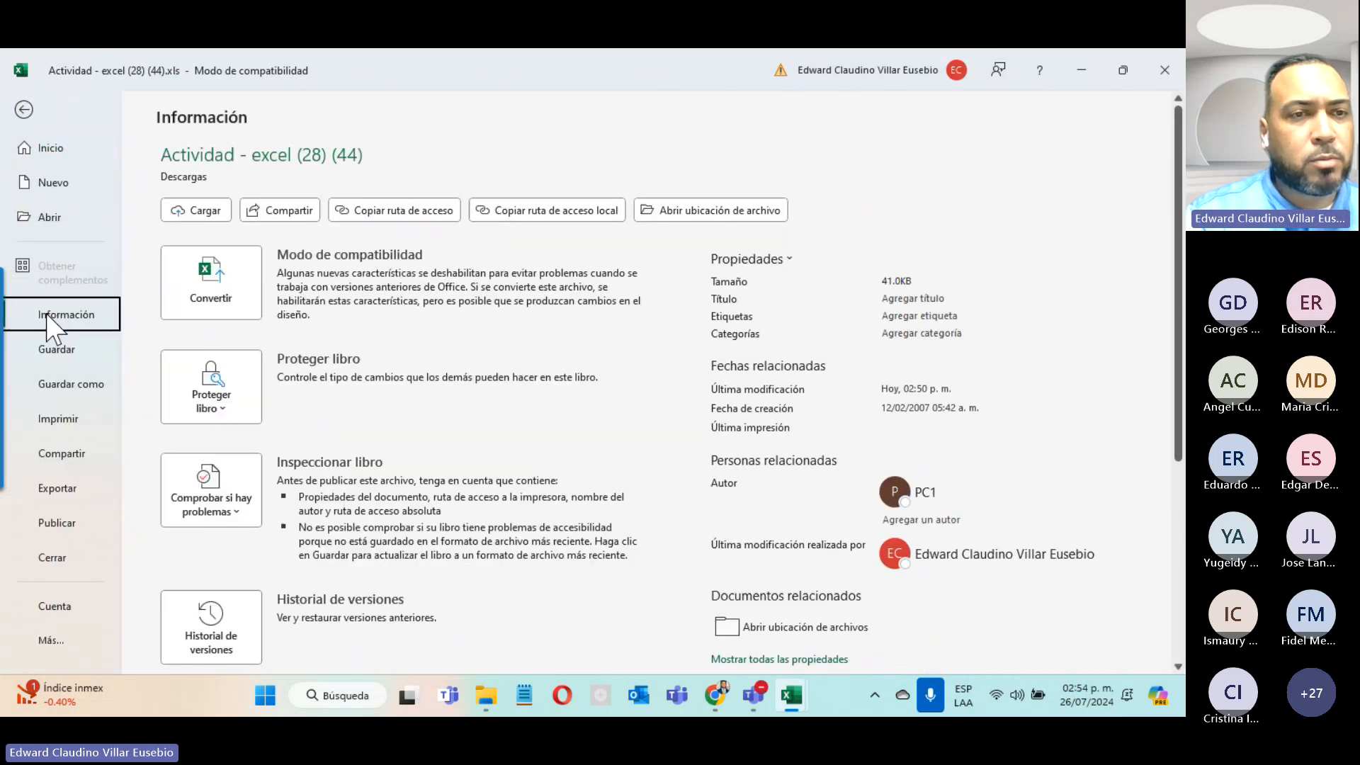
click(222, 409)
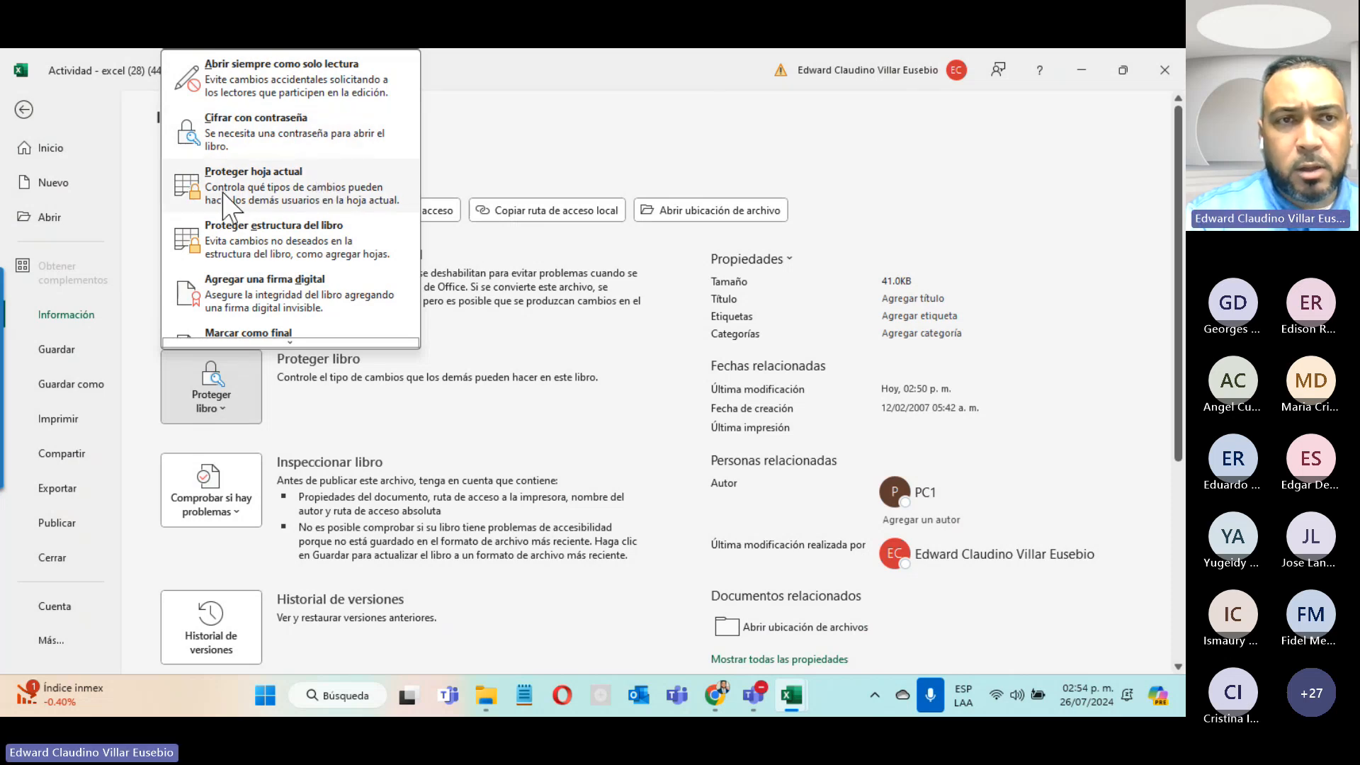
click(384, 203)
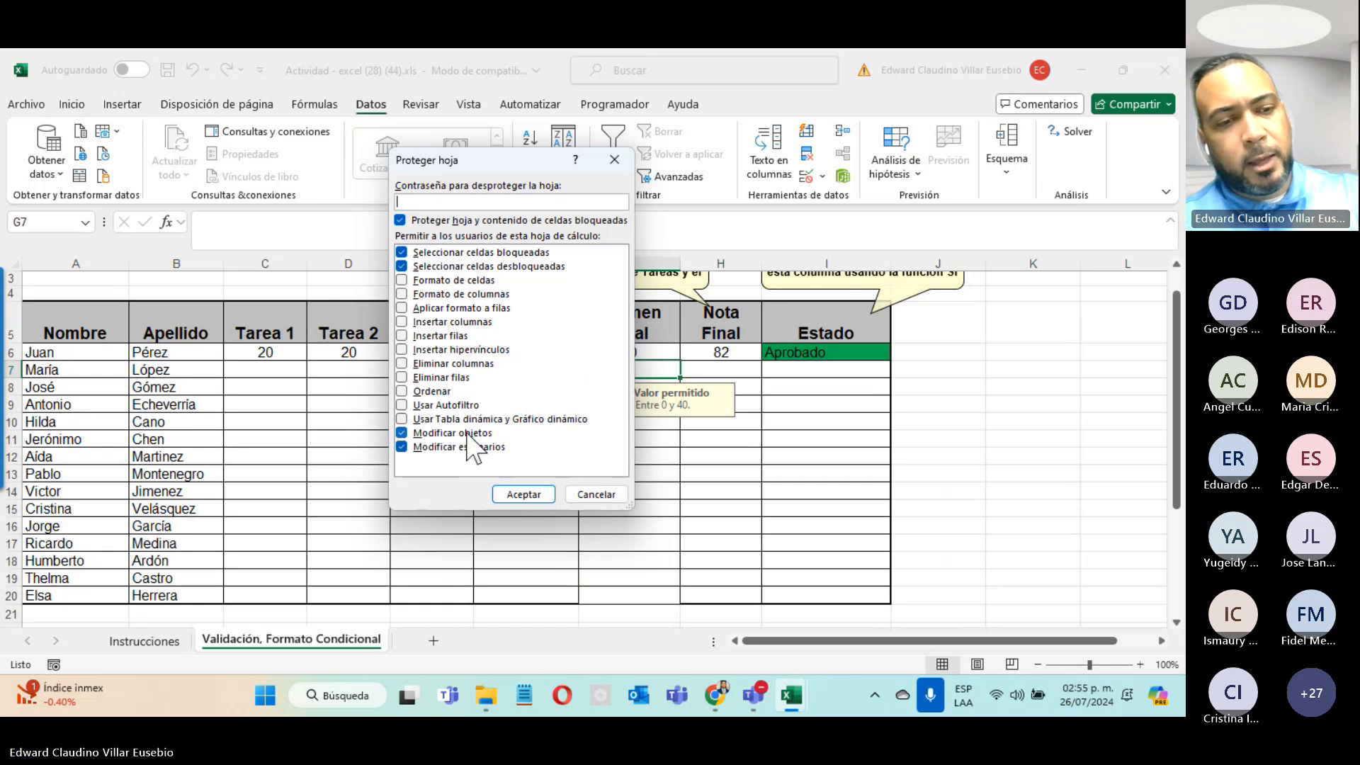
text(12)
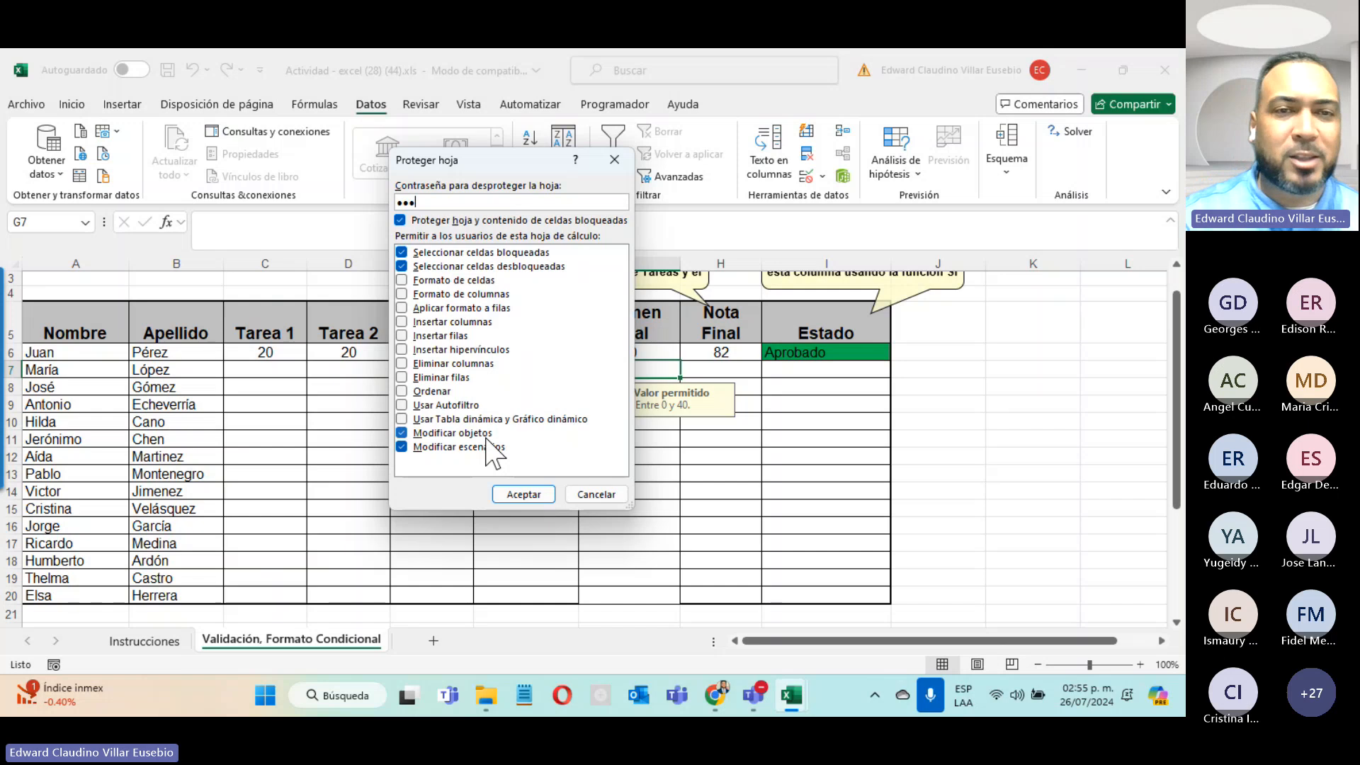
click(521, 493)
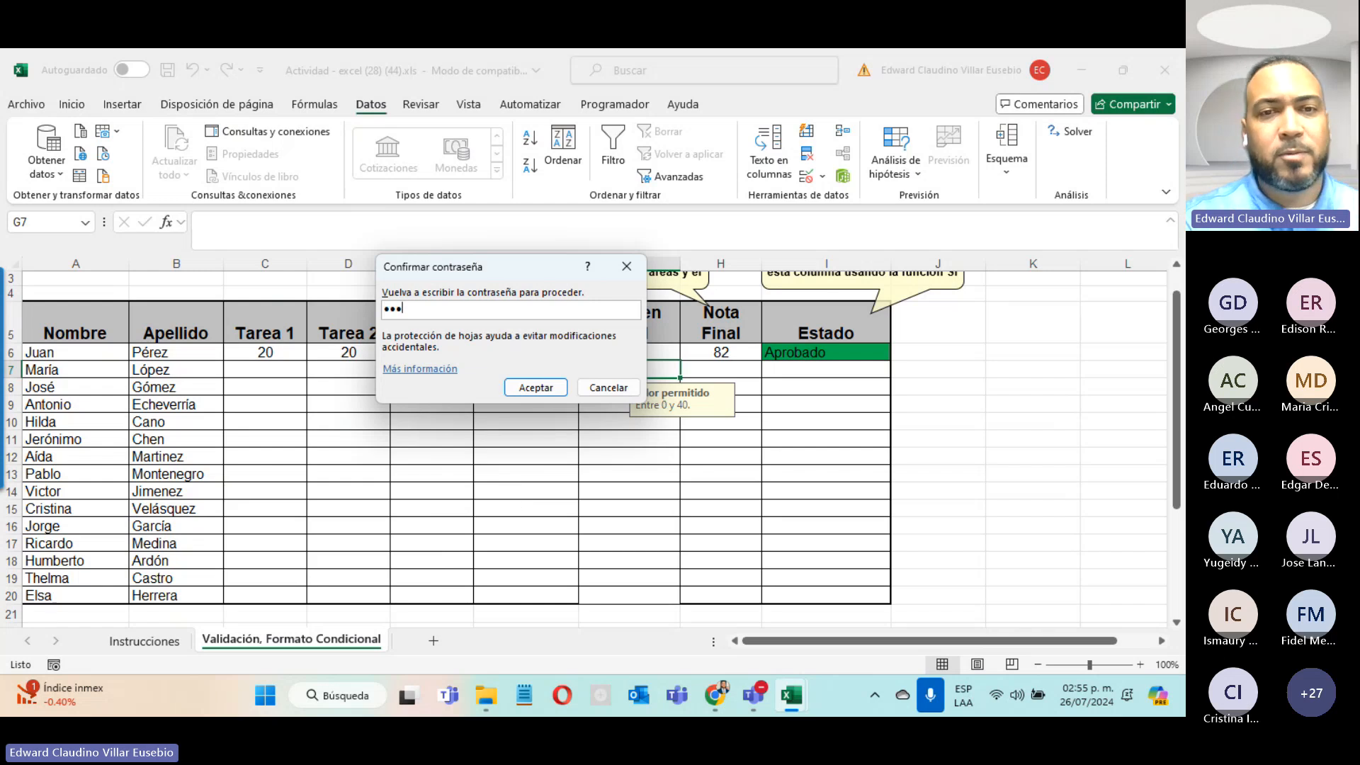
click(535, 388)
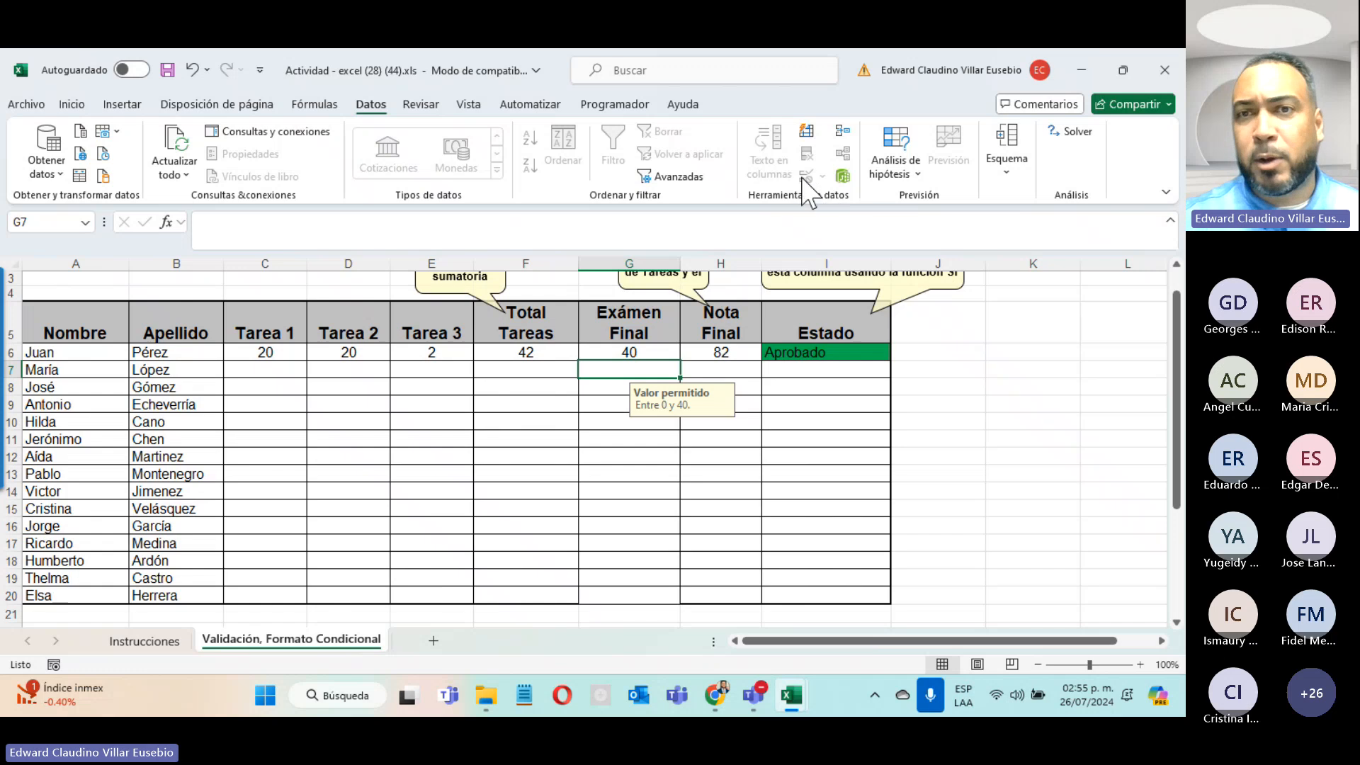
click(352, 388)
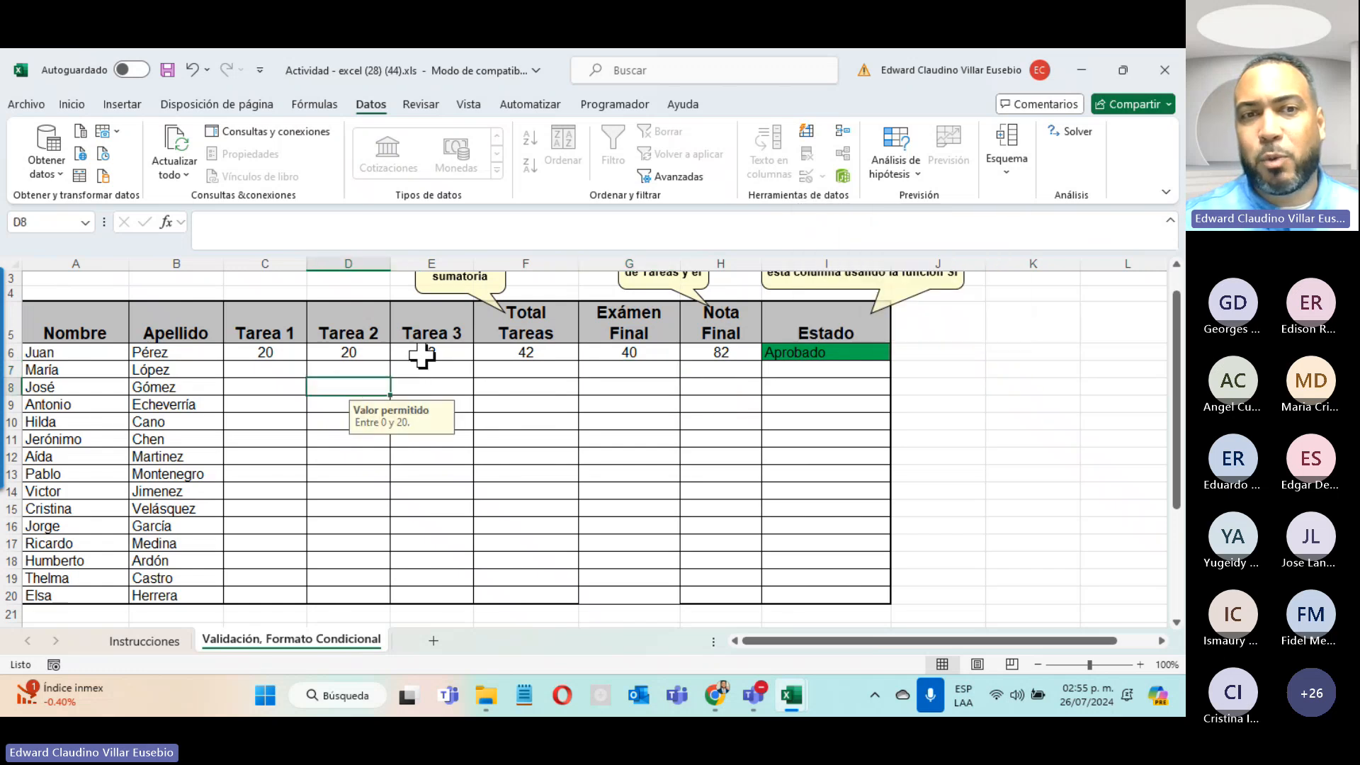
click(430, 352)
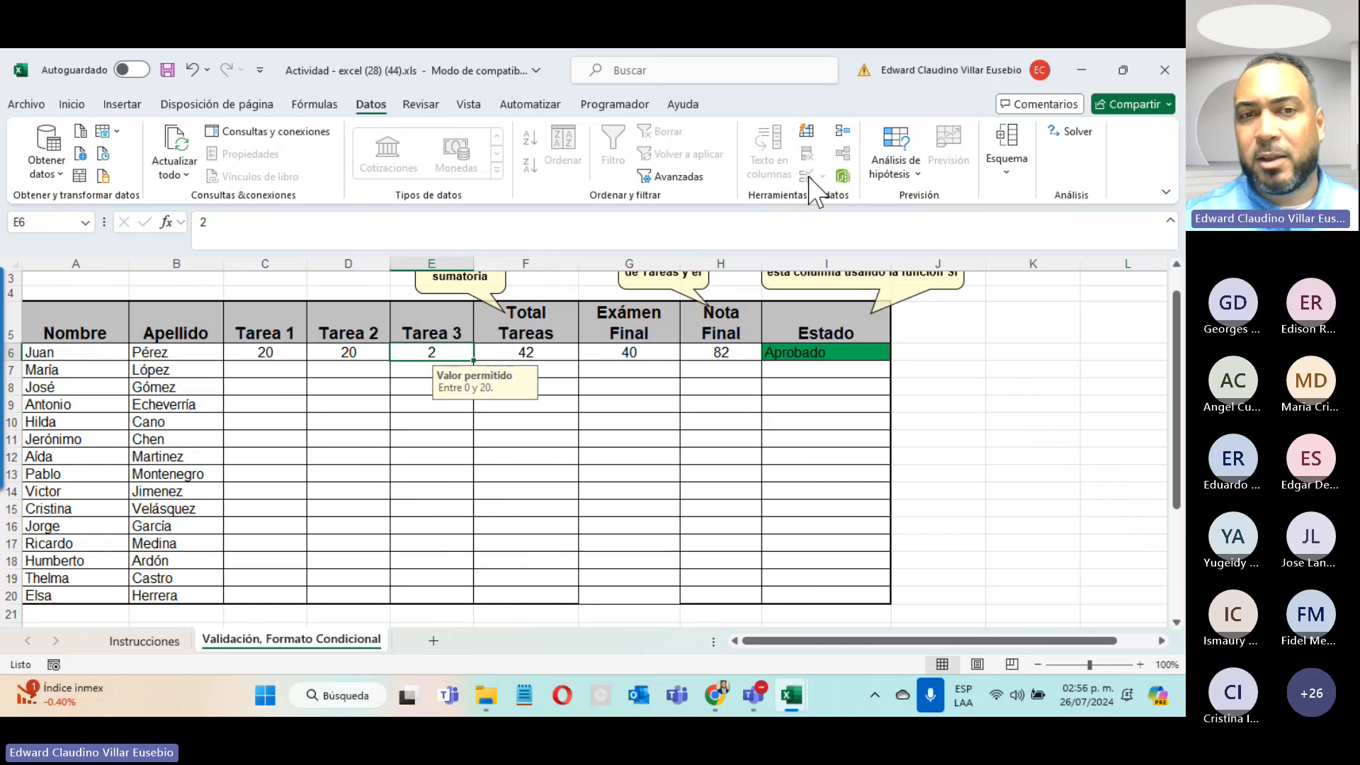
click(333, 356)
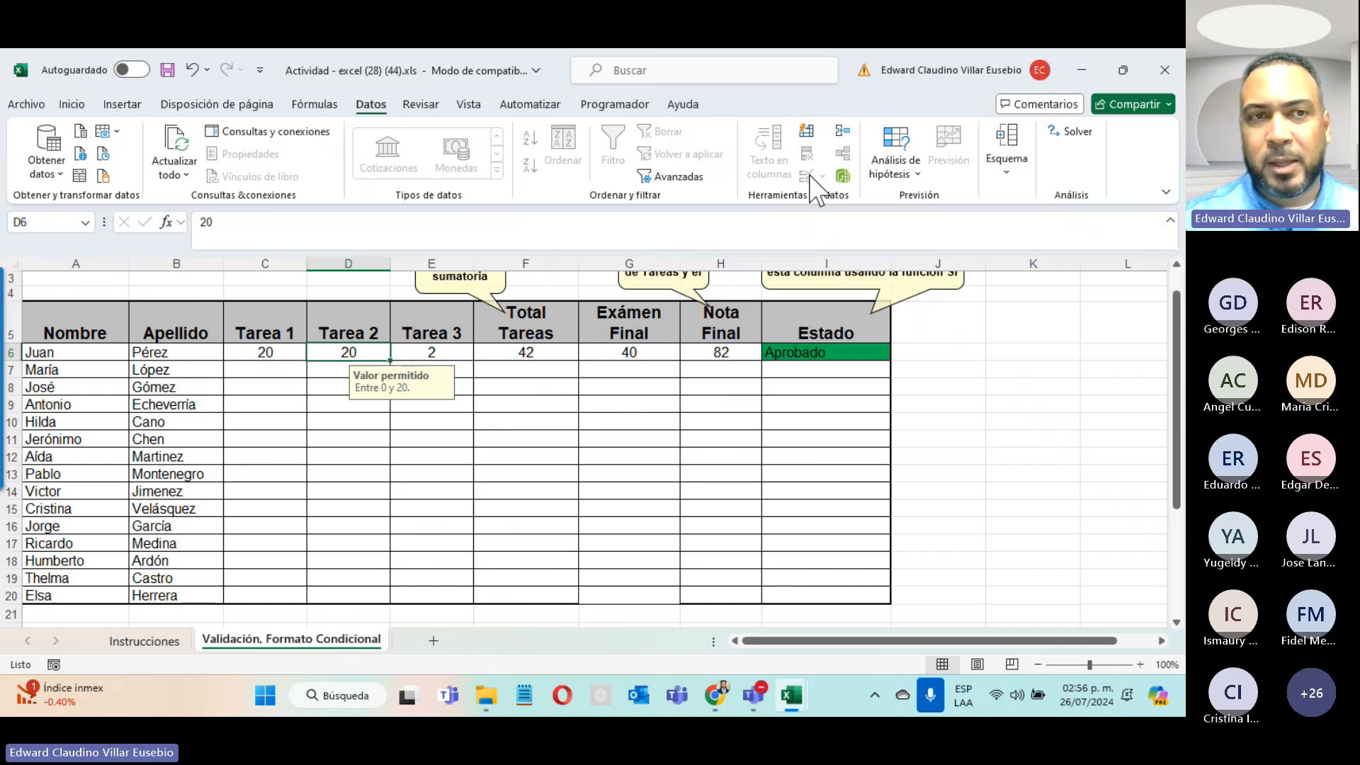
click(72, 104)
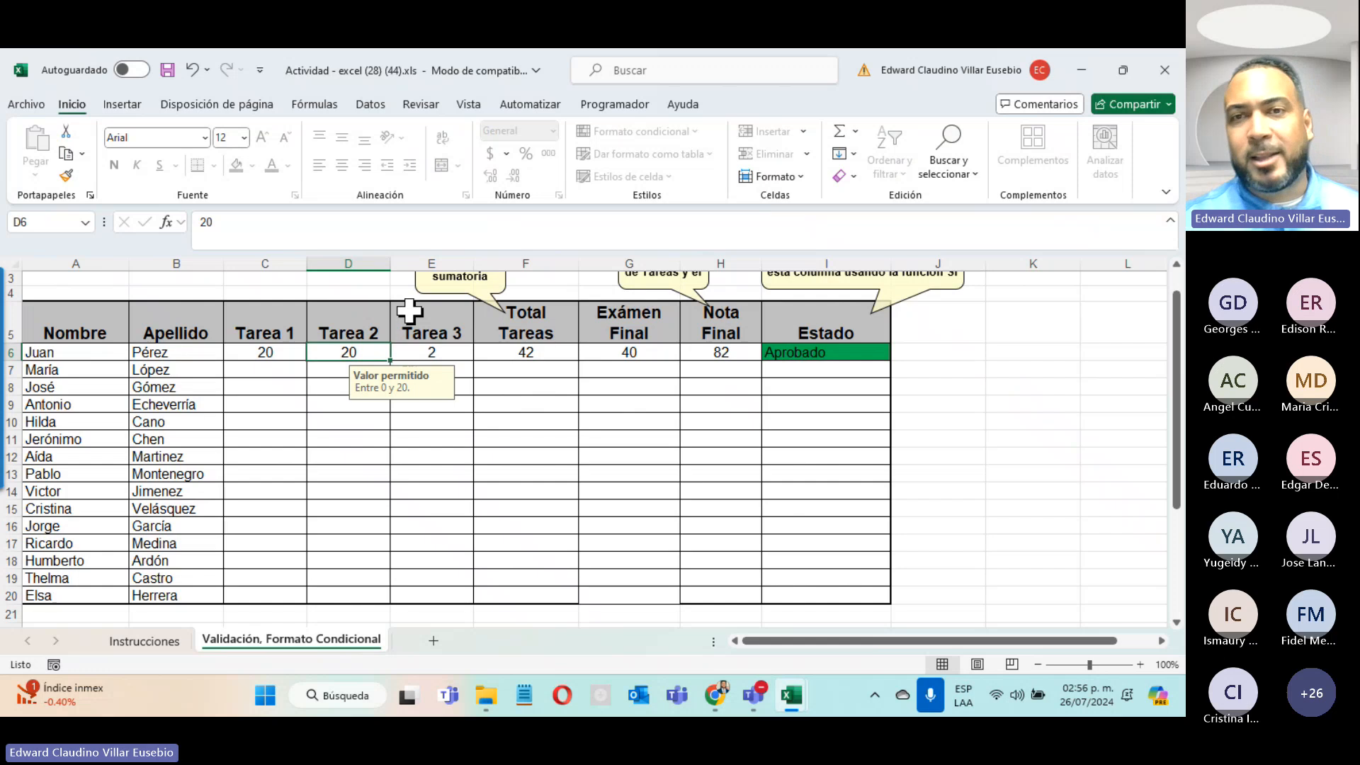
click(423, 105)
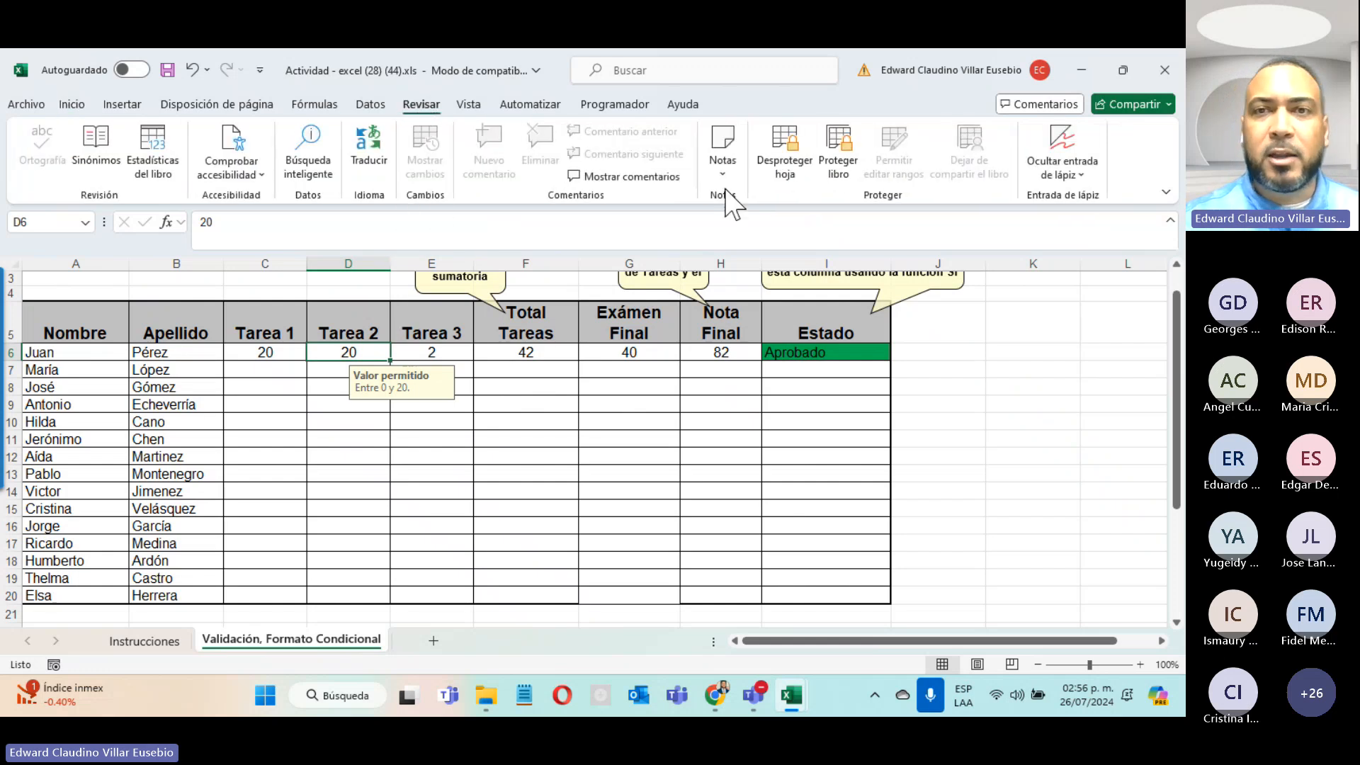
click(786, 177)
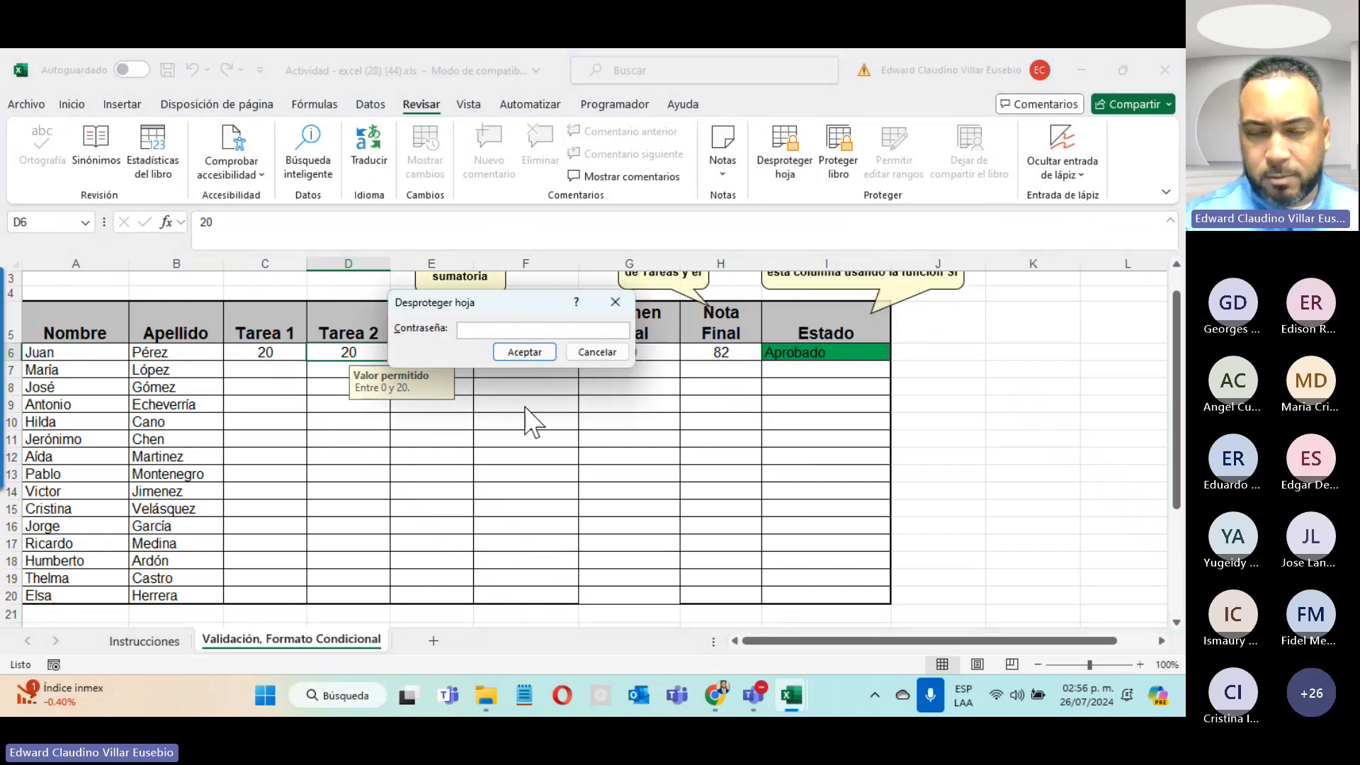
click(581, 353)
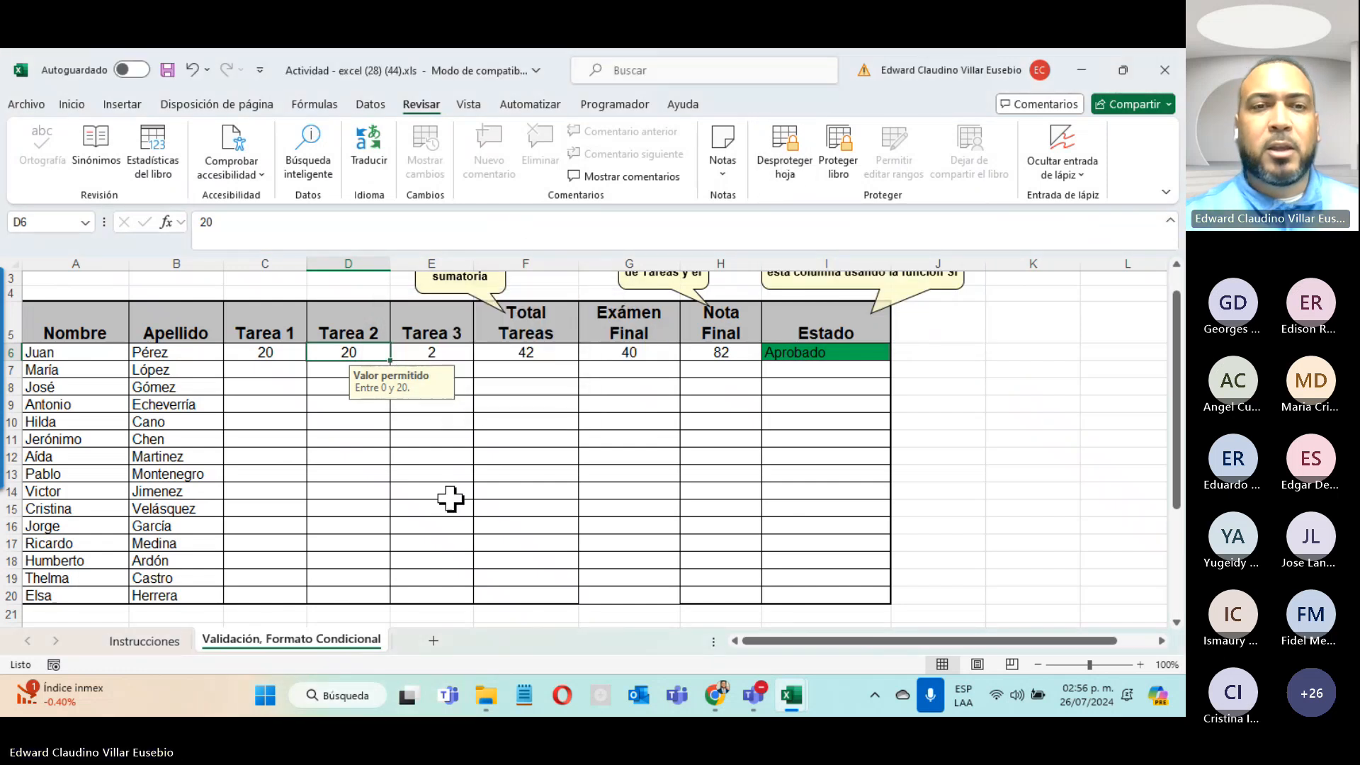
click(538, 354)
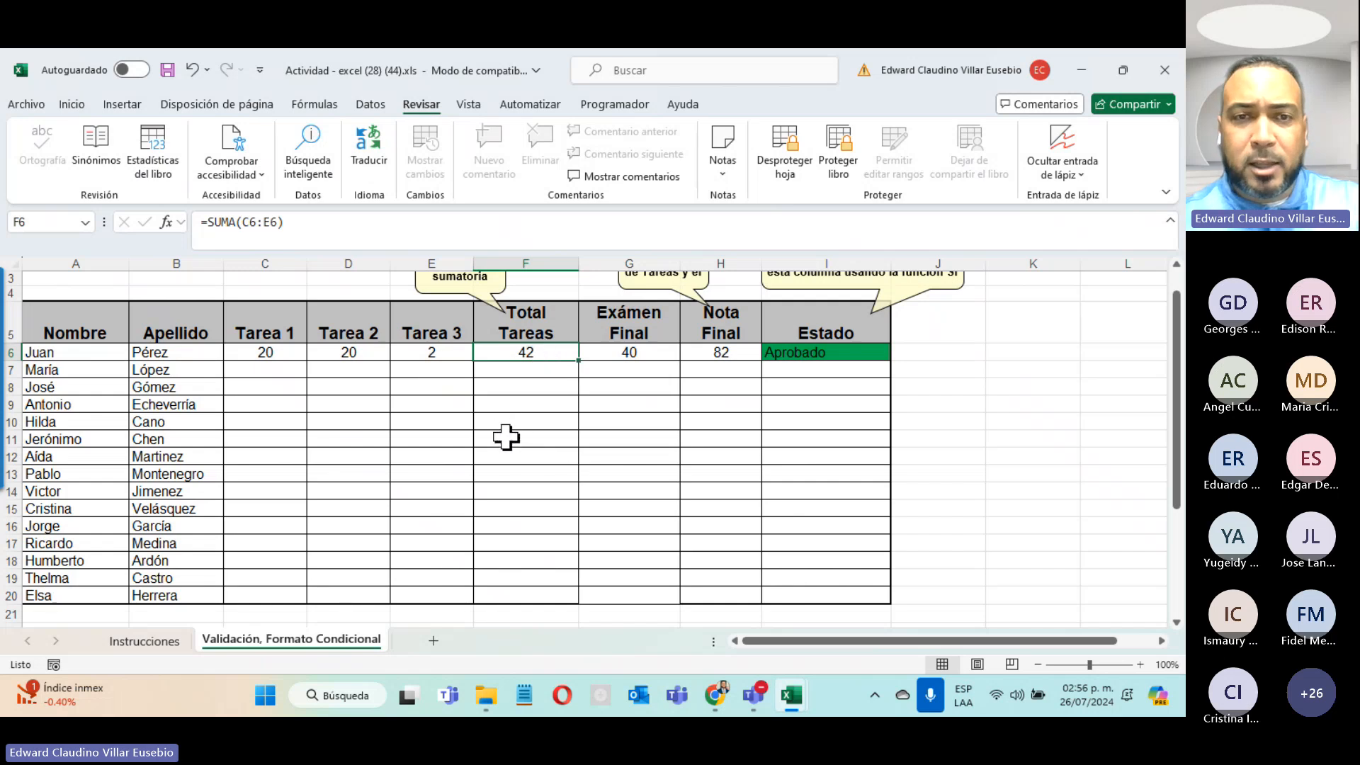
key(Delete)
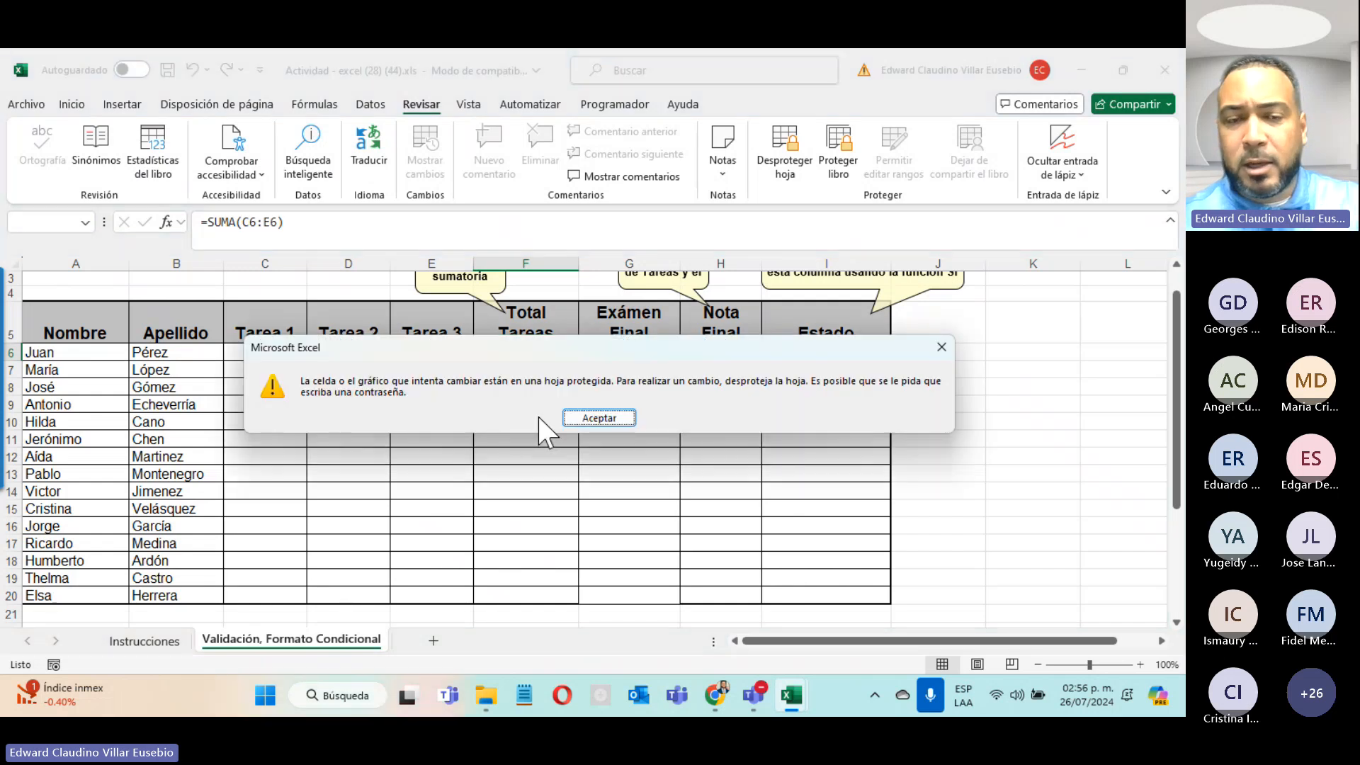
click(599, 418)
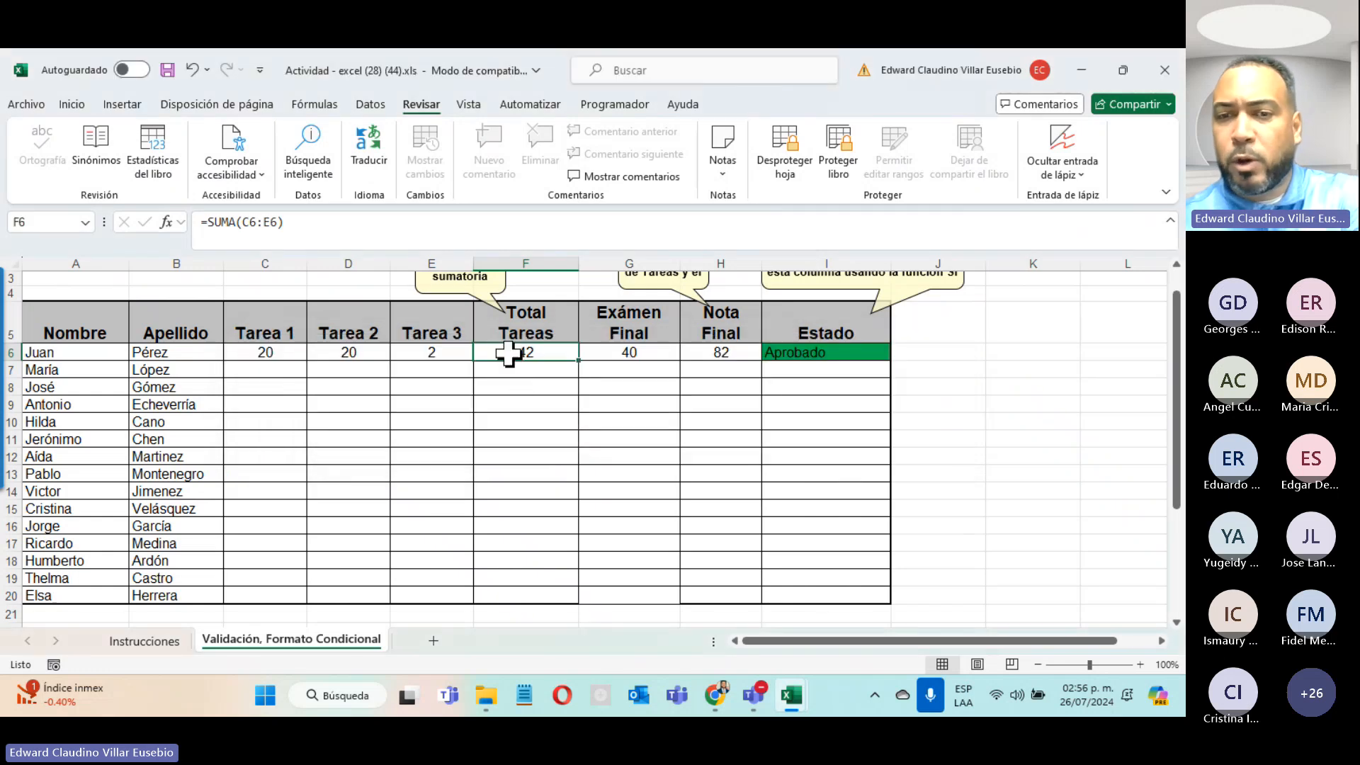
double_click(508, 354)
click(602, 417)
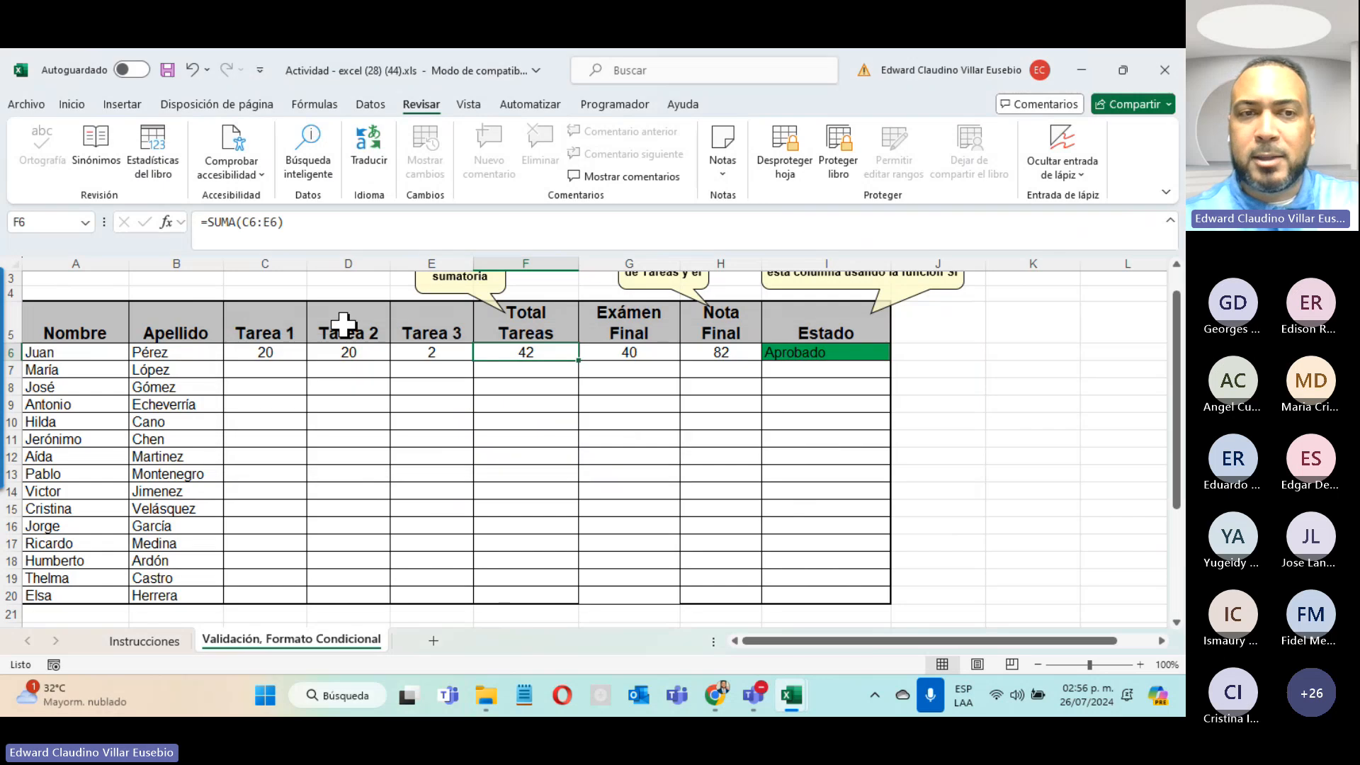
click(739, 355)
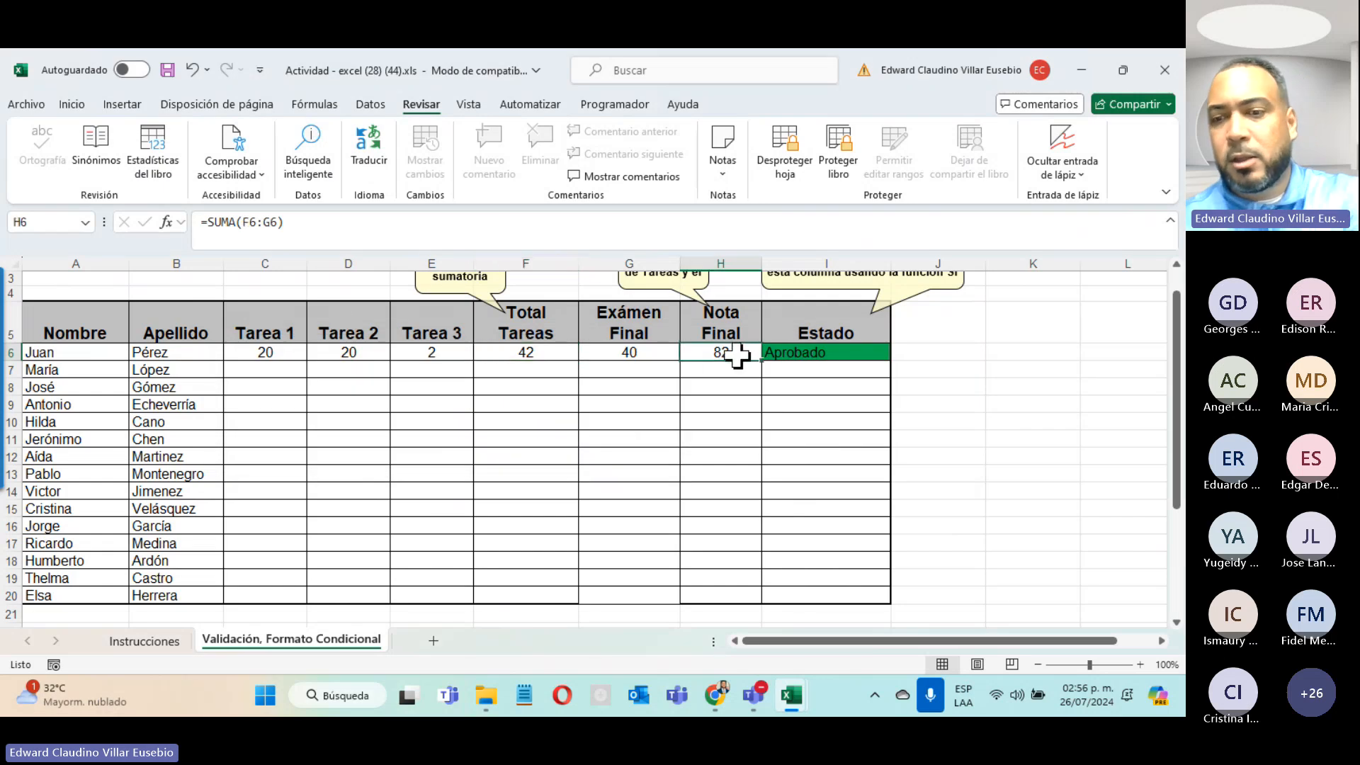
double_click(737, 354)
click(623, 425)
click(794, 354)
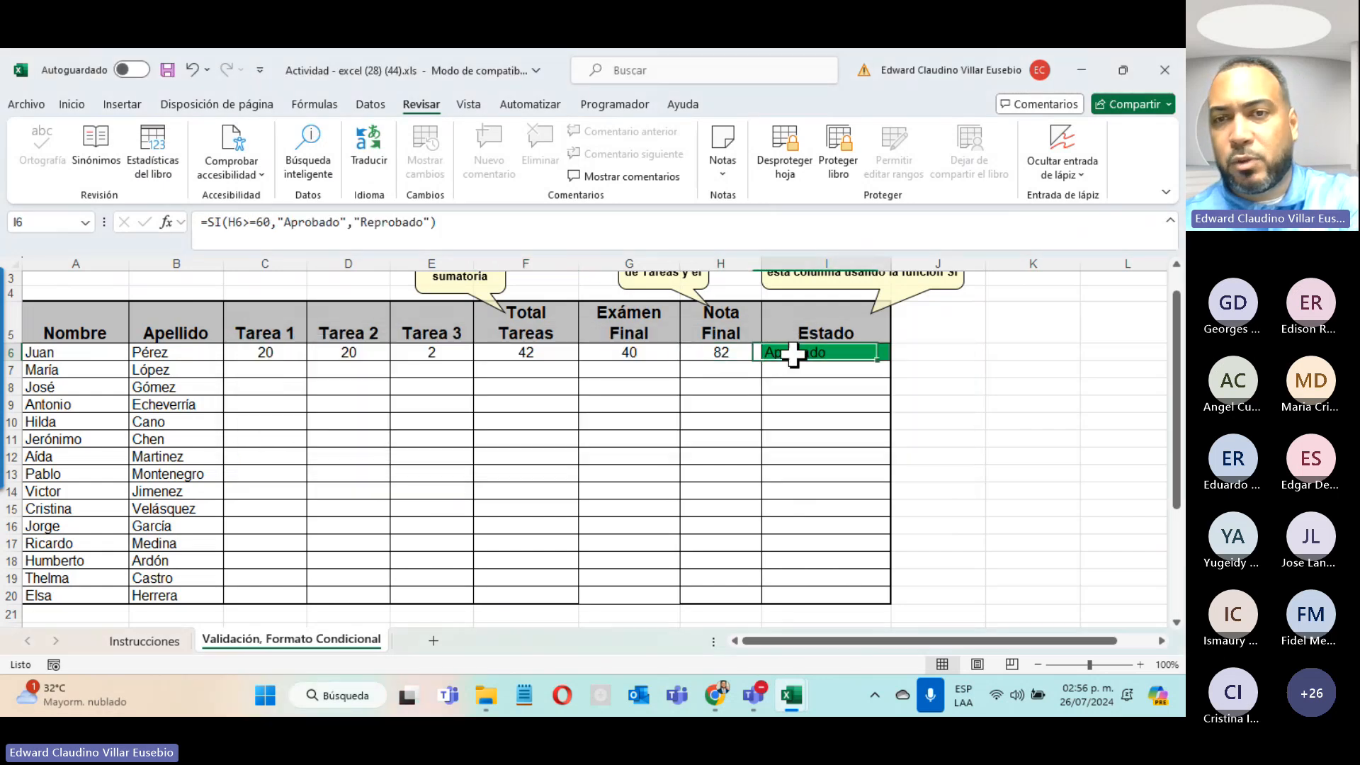
double_click(794, 355)
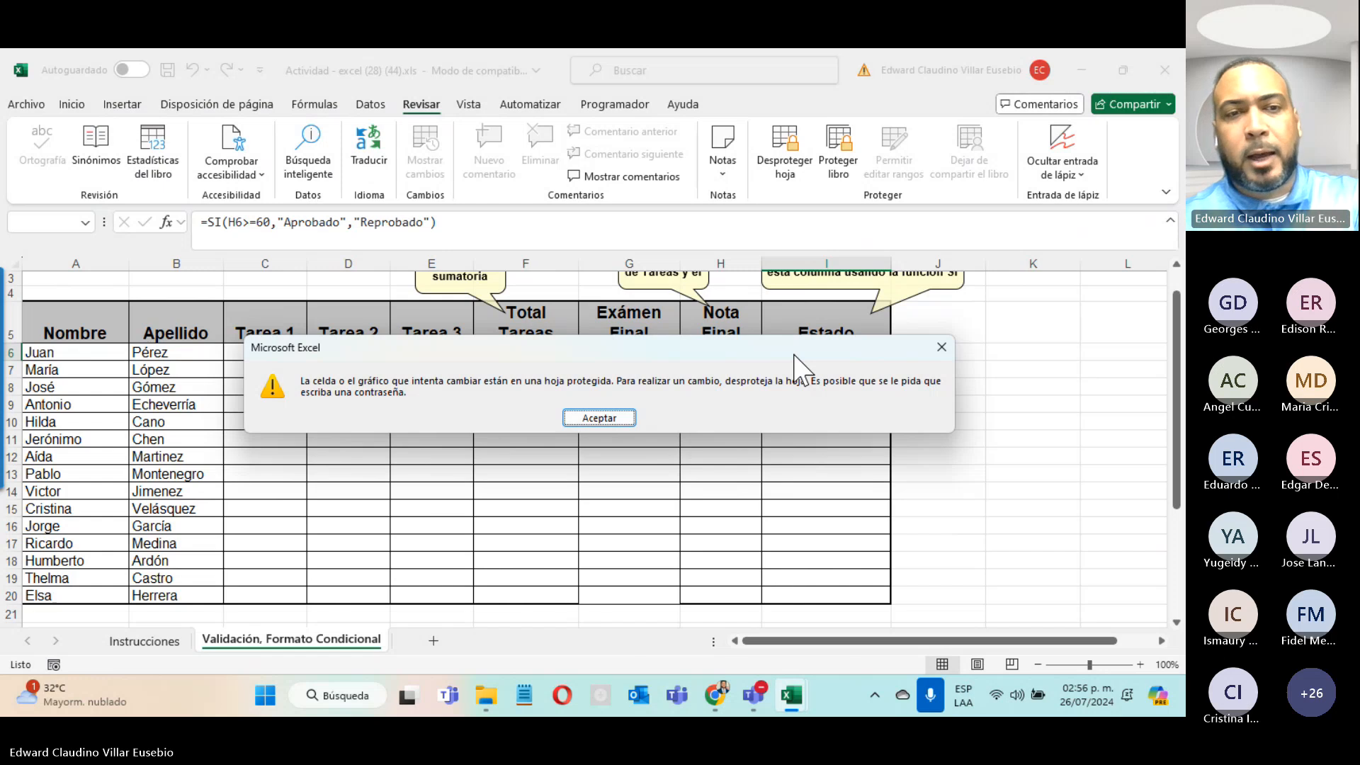
key(Return)
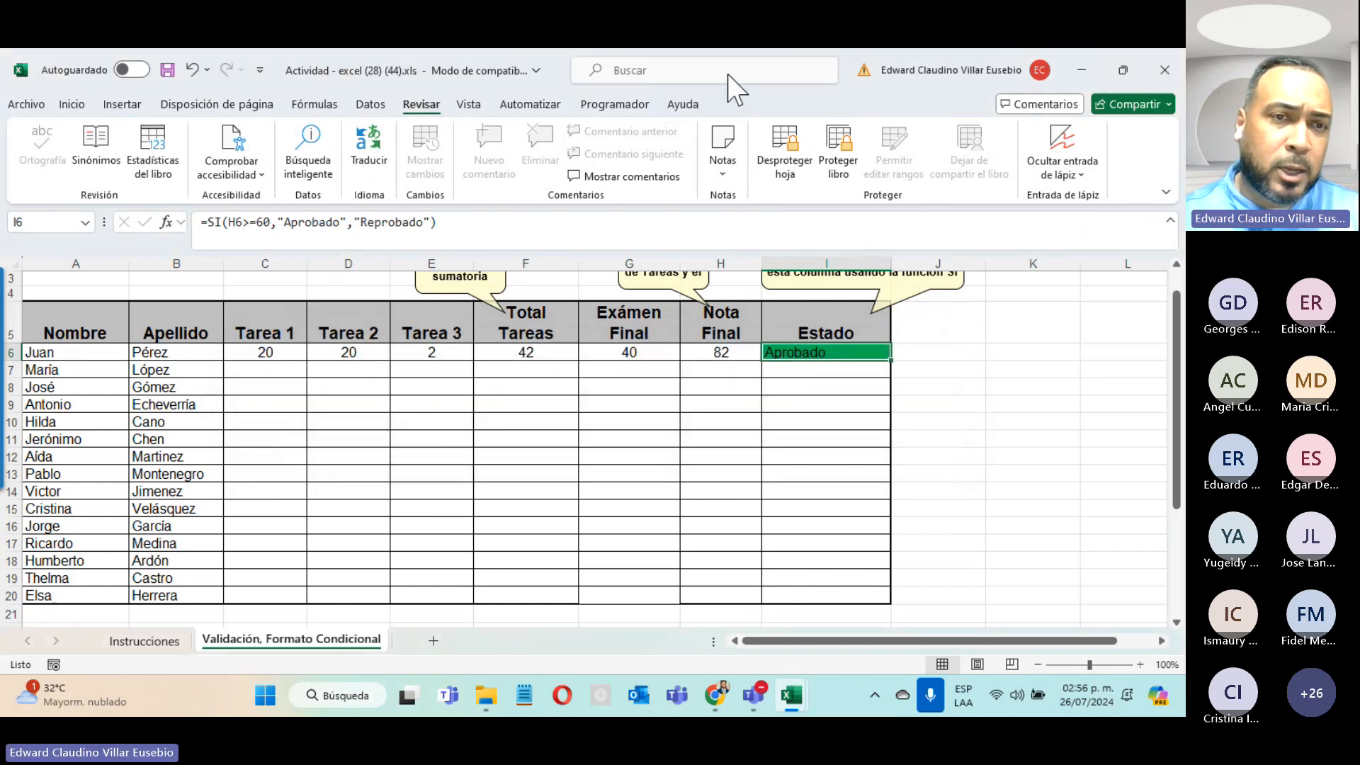
drag(258, 352, 446, 496)
Step: Test row 6 grades: Tarea 3 at 20, then 1, and Exámen Final 0, giving Reprobado
click(434, 351)
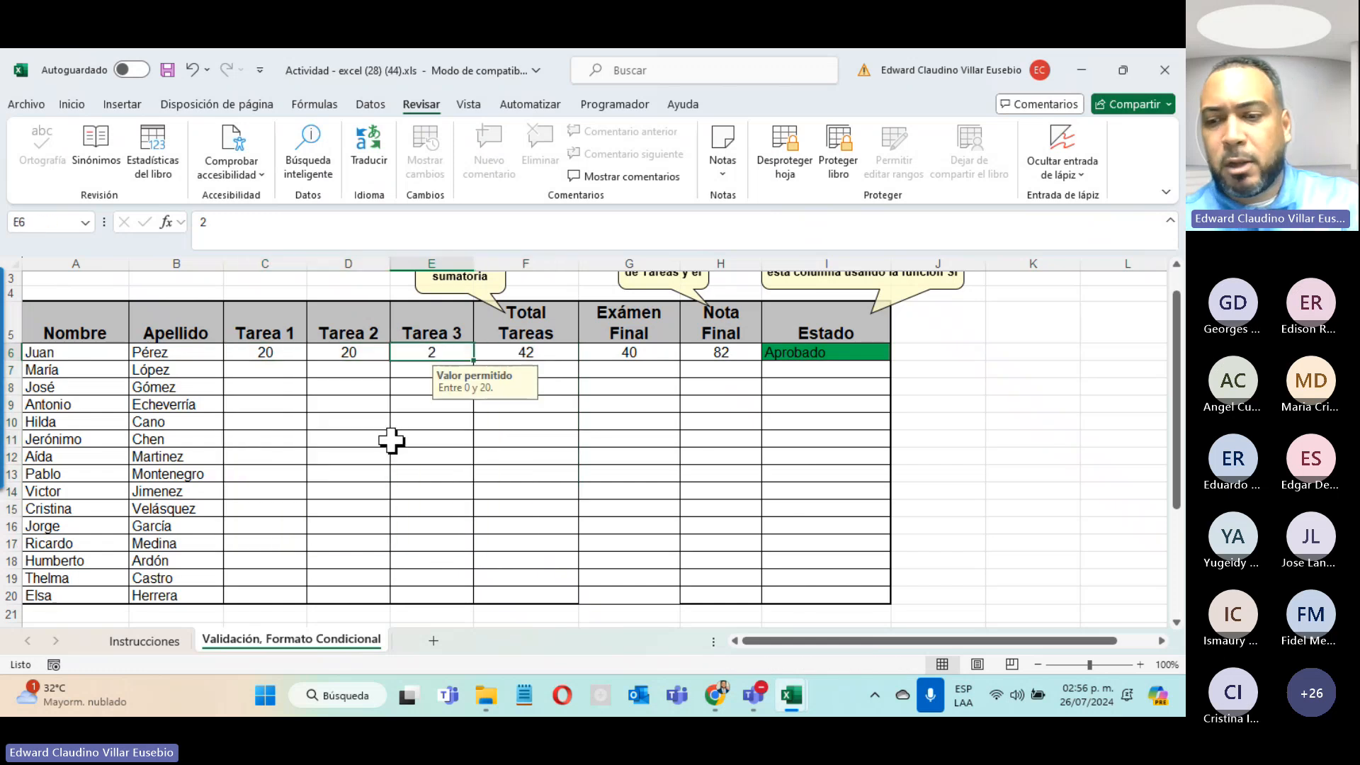
text(20)
key(Return)
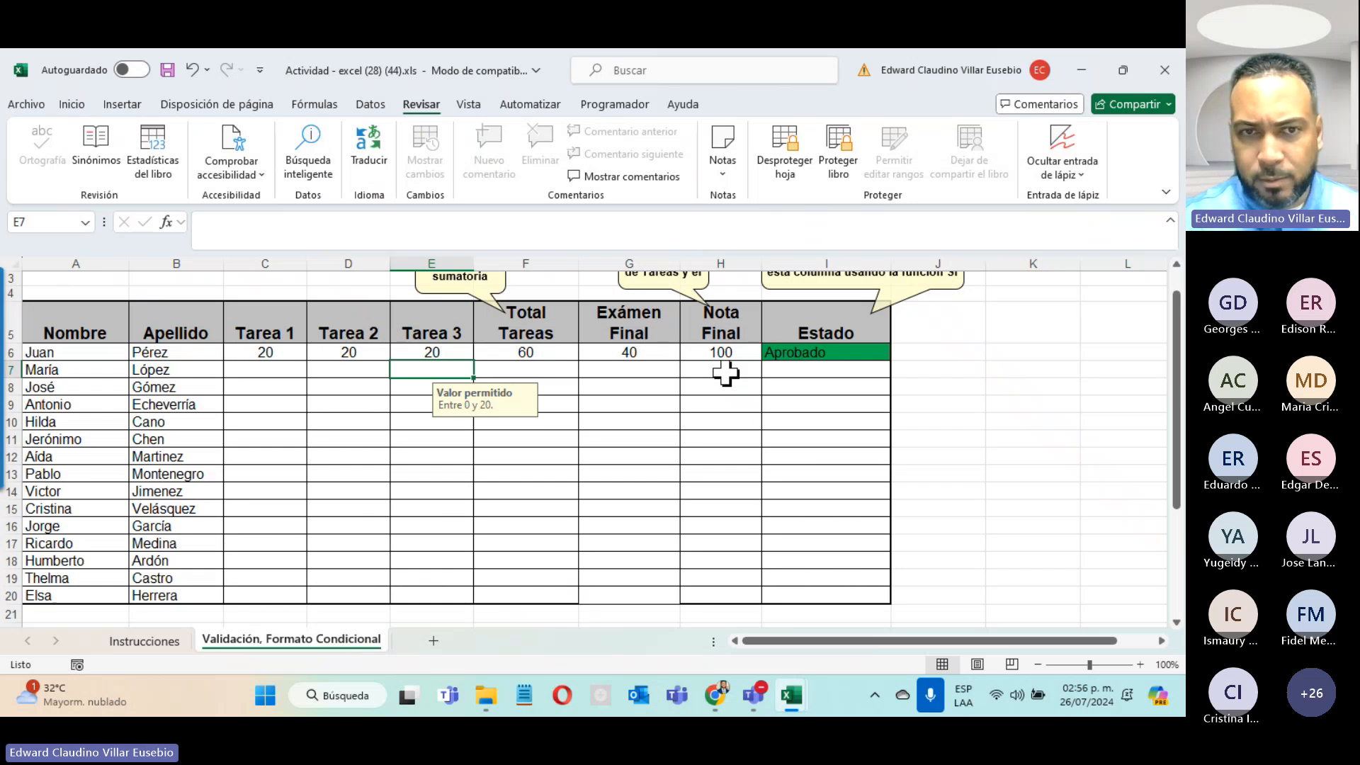
click(640, 354)
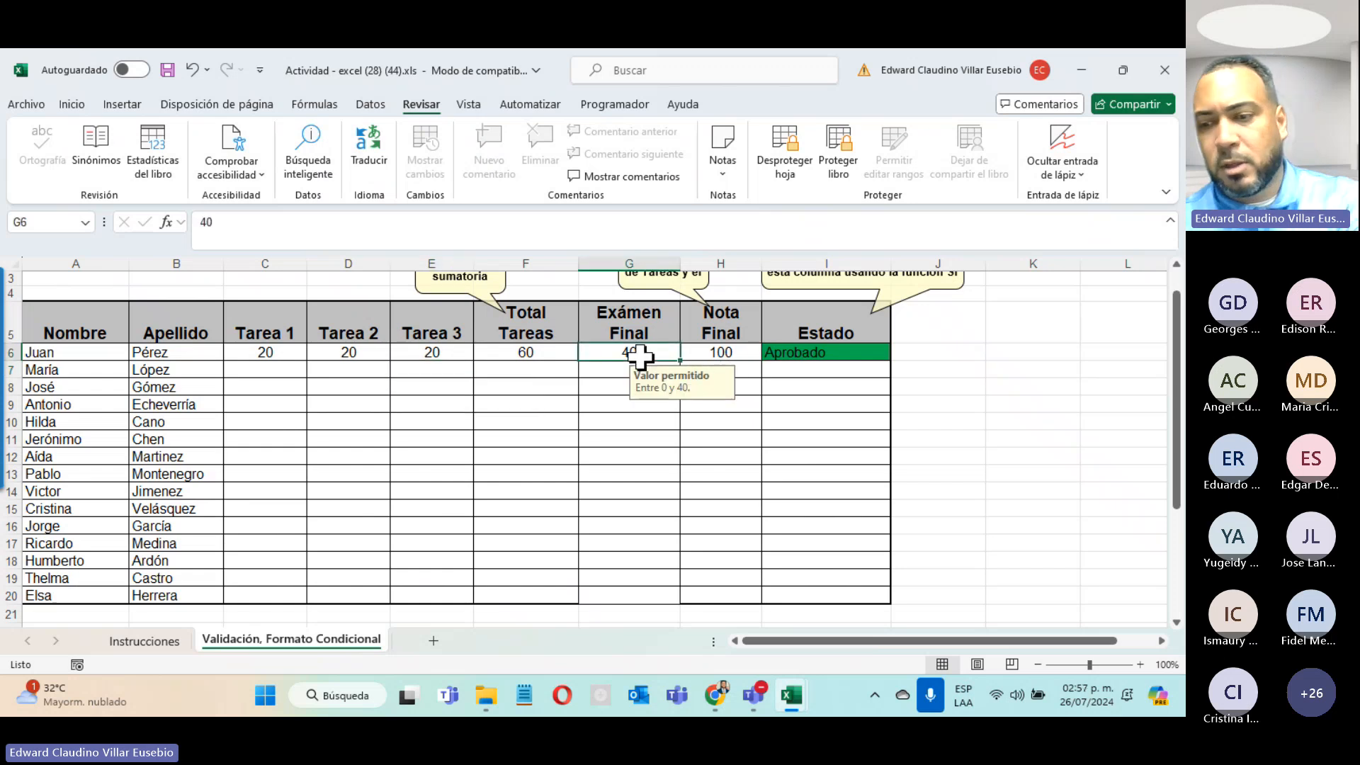
text(0)
click(640, 355)
click(435, 354)
text(2)
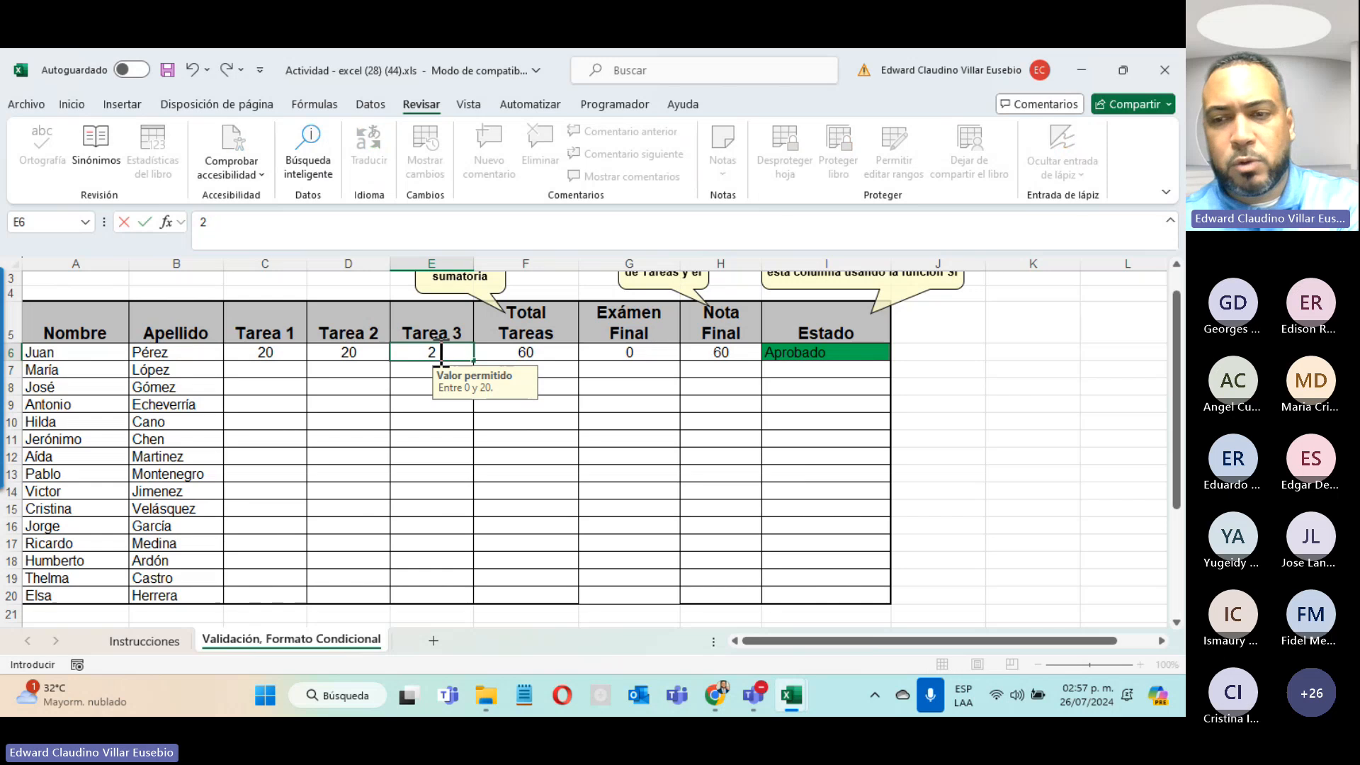
key(ctrl+Return)
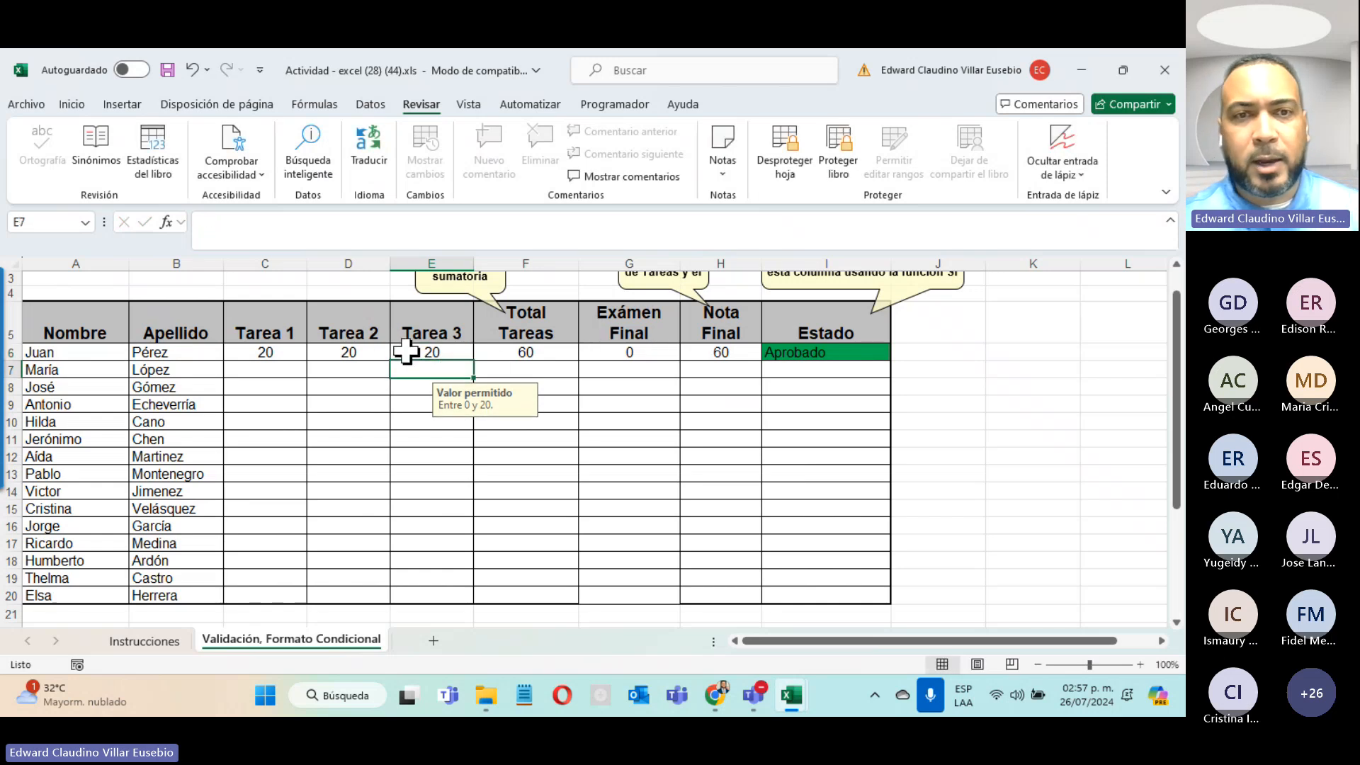
text(1)
key(Return)
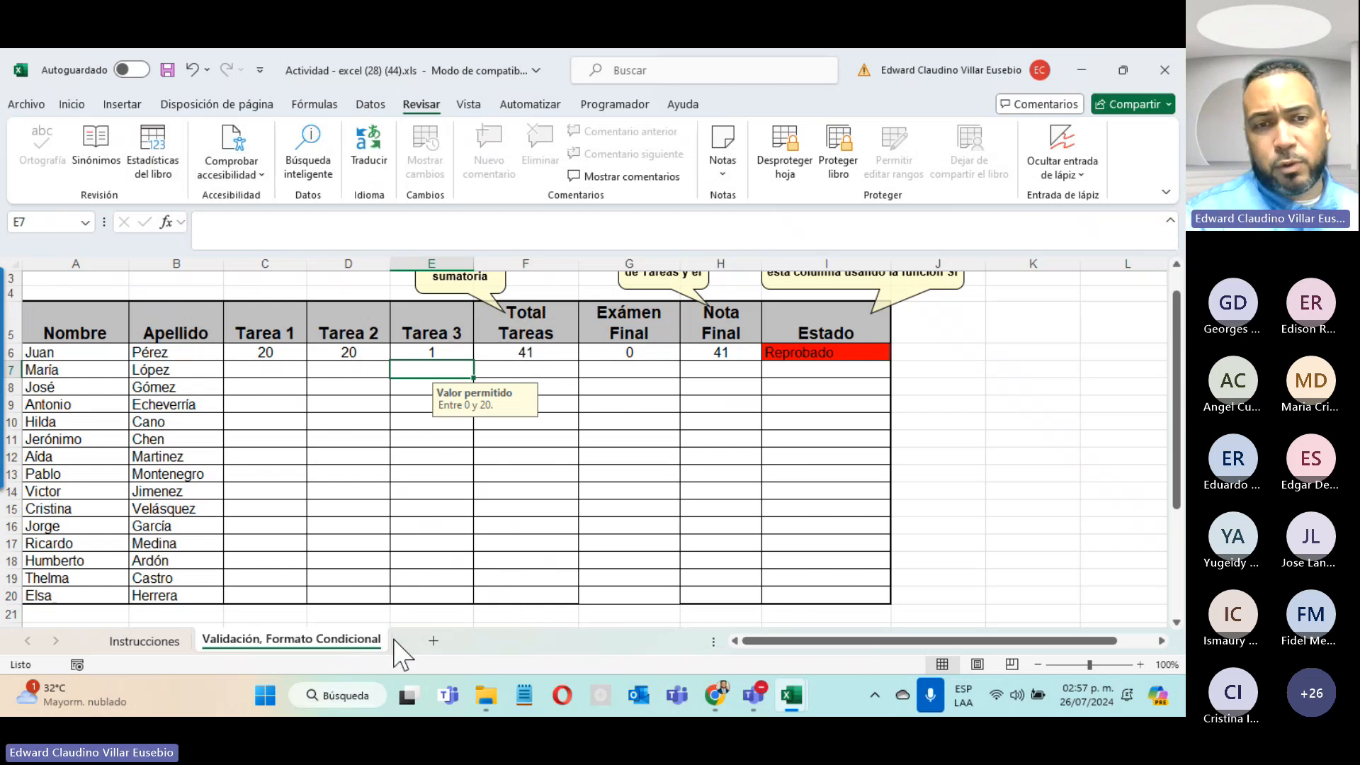
Step: Add two new sheets, then delete Hoja2 and Hoja1 to return to the grades sheet
click(434, 641)
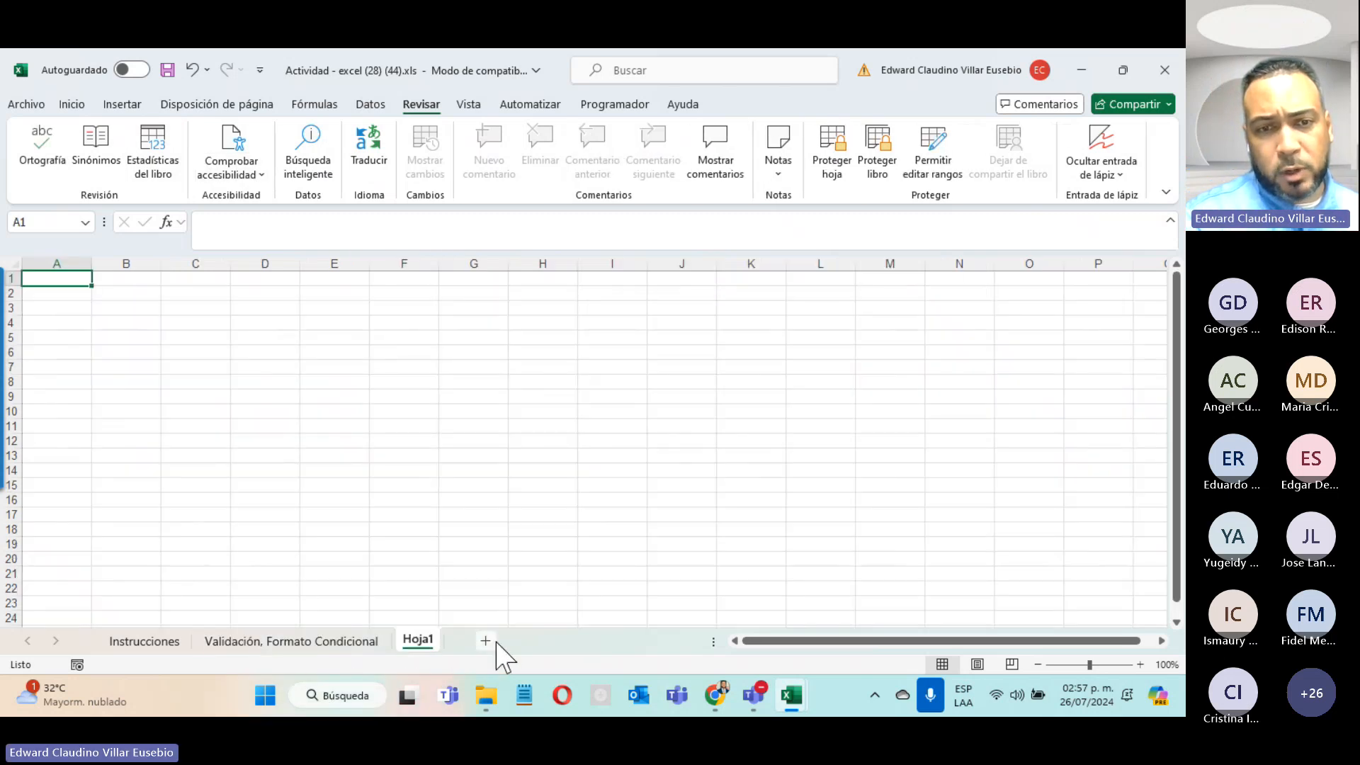
click(486, 641)
right_click(469, 640)
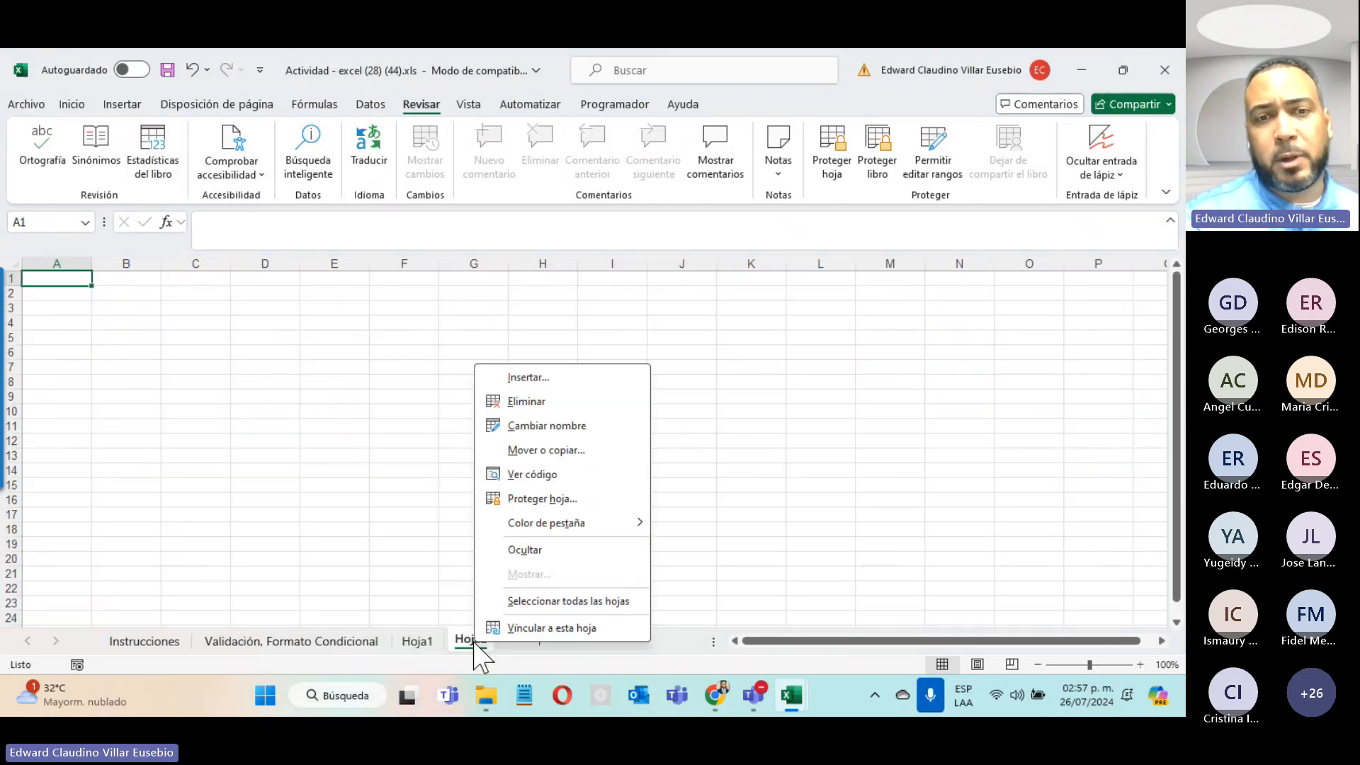
click(527, 401)
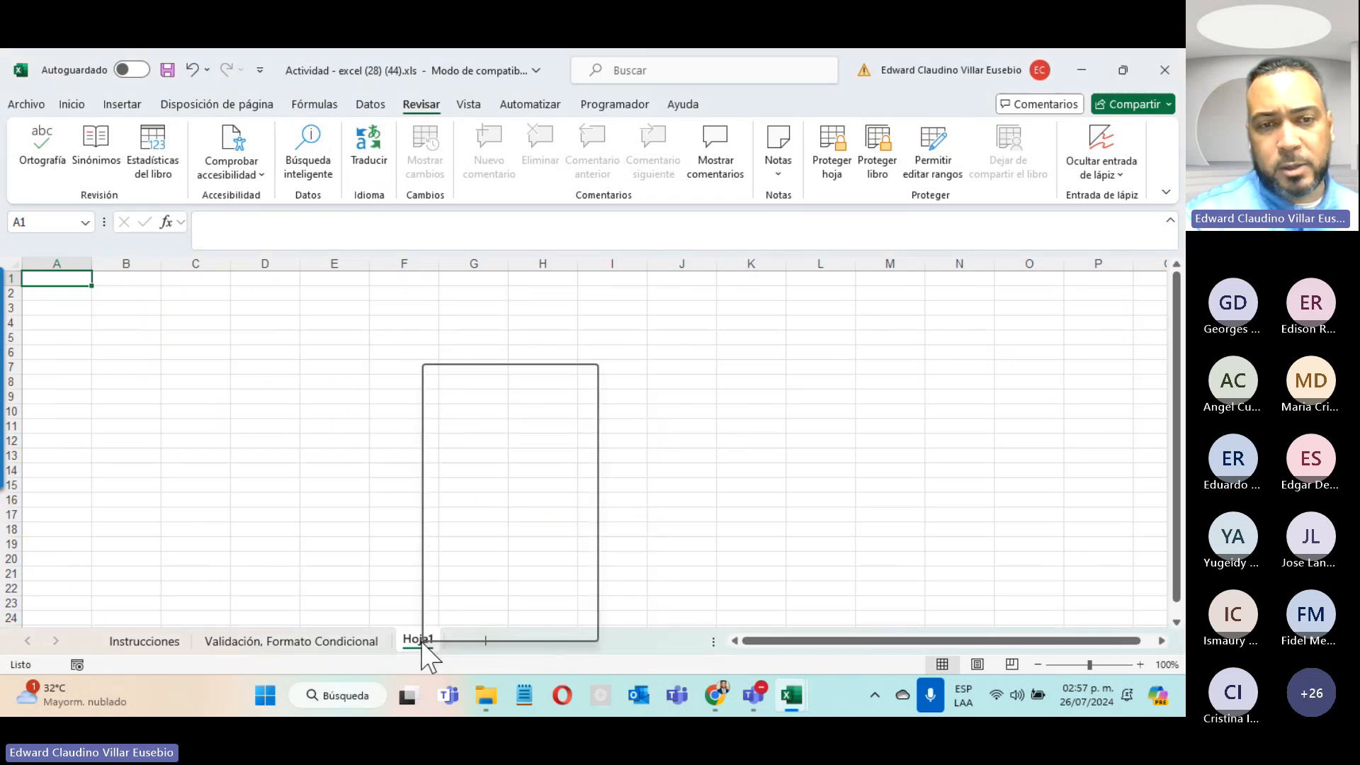
click(473, 399)
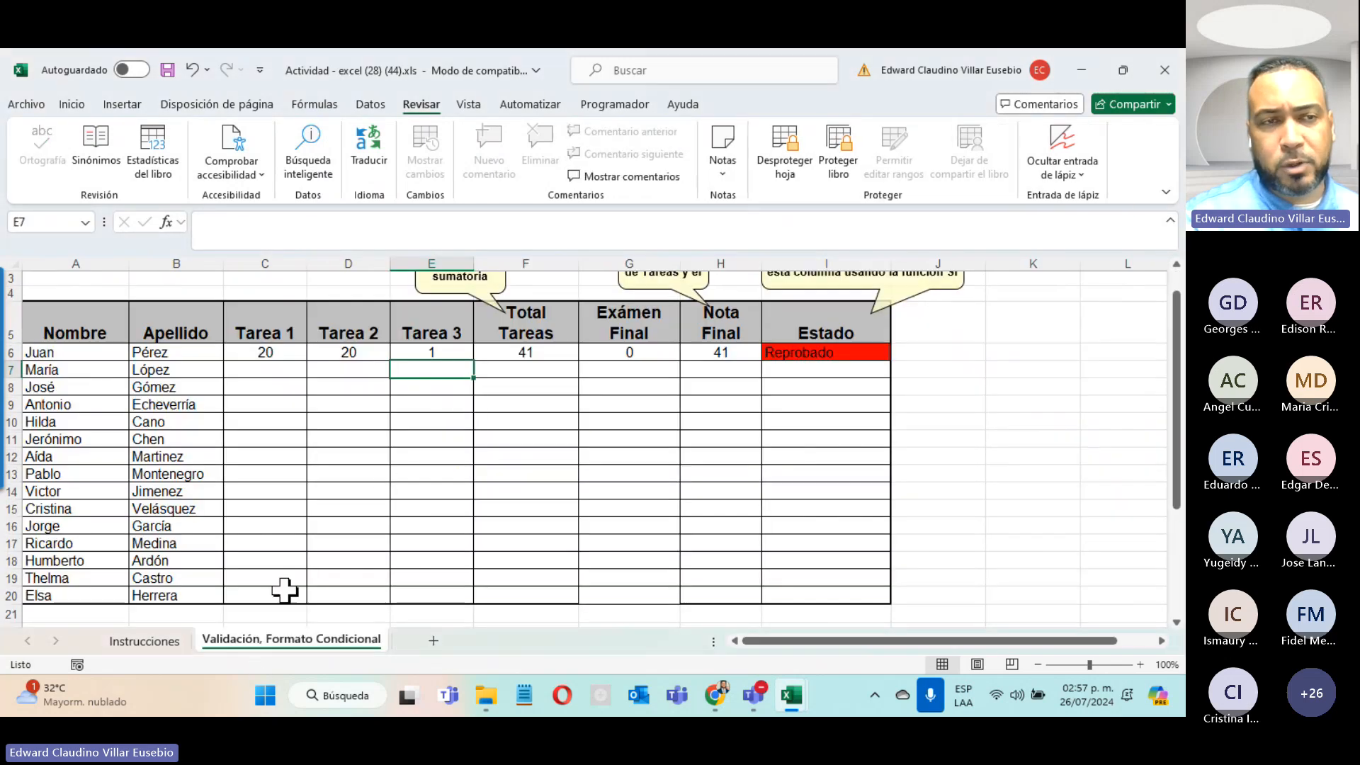
Step: Protect the workbook structure with a password, entering and confirming it
click(25, 105)
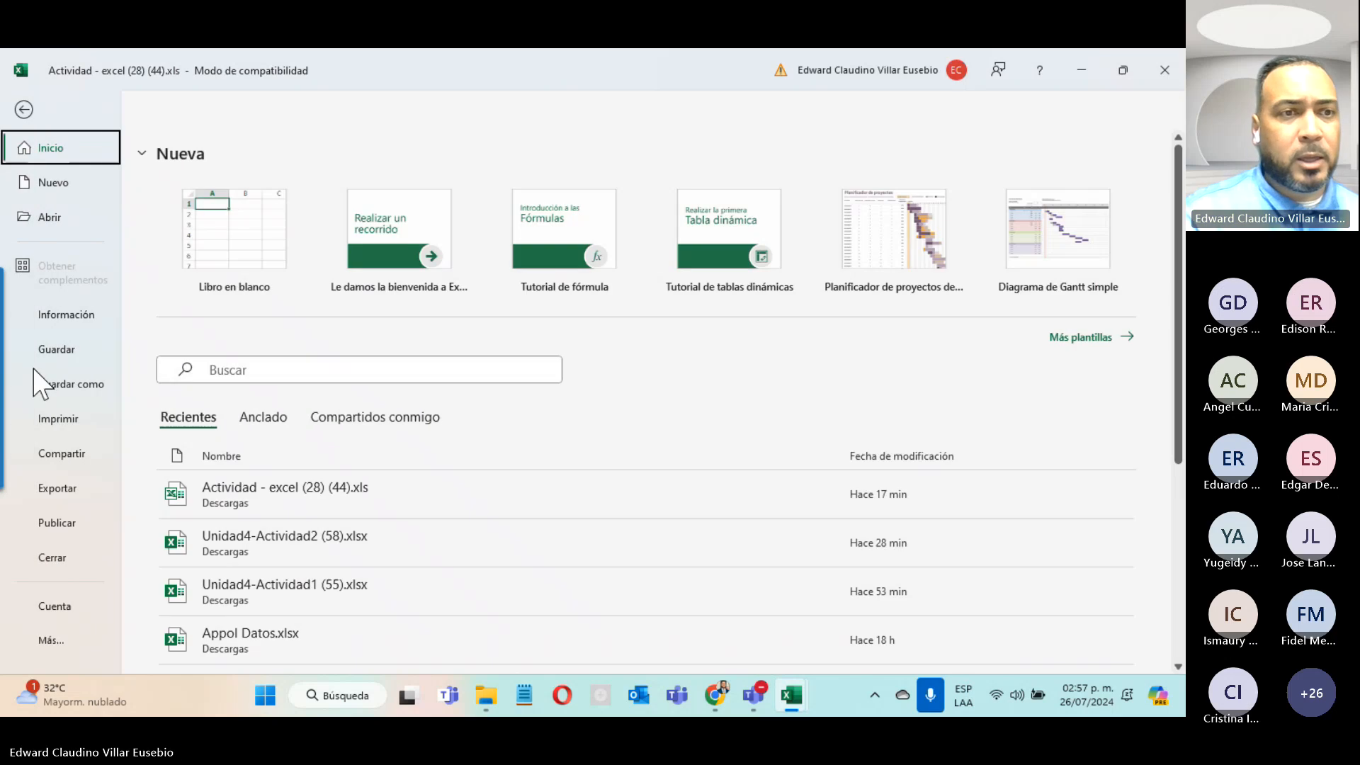
click(79, 314)
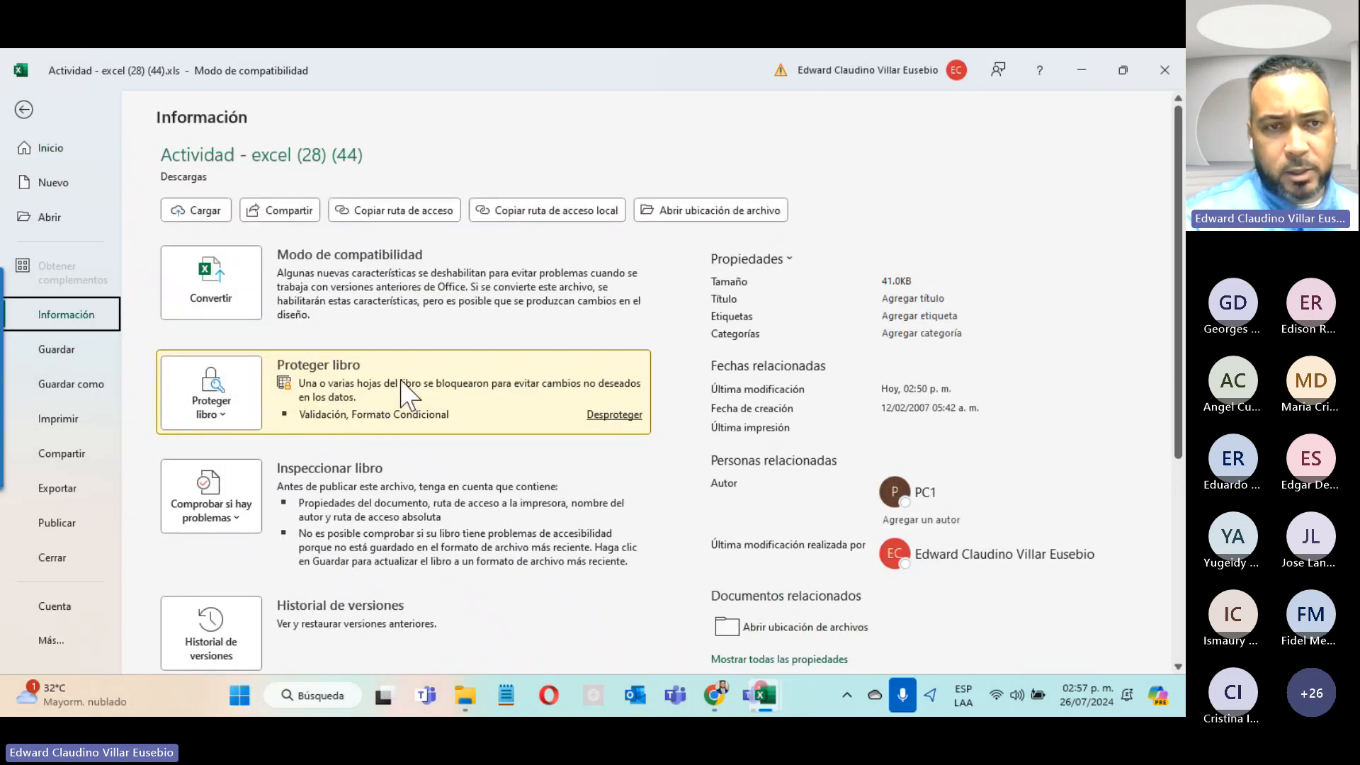
click(231, 414)
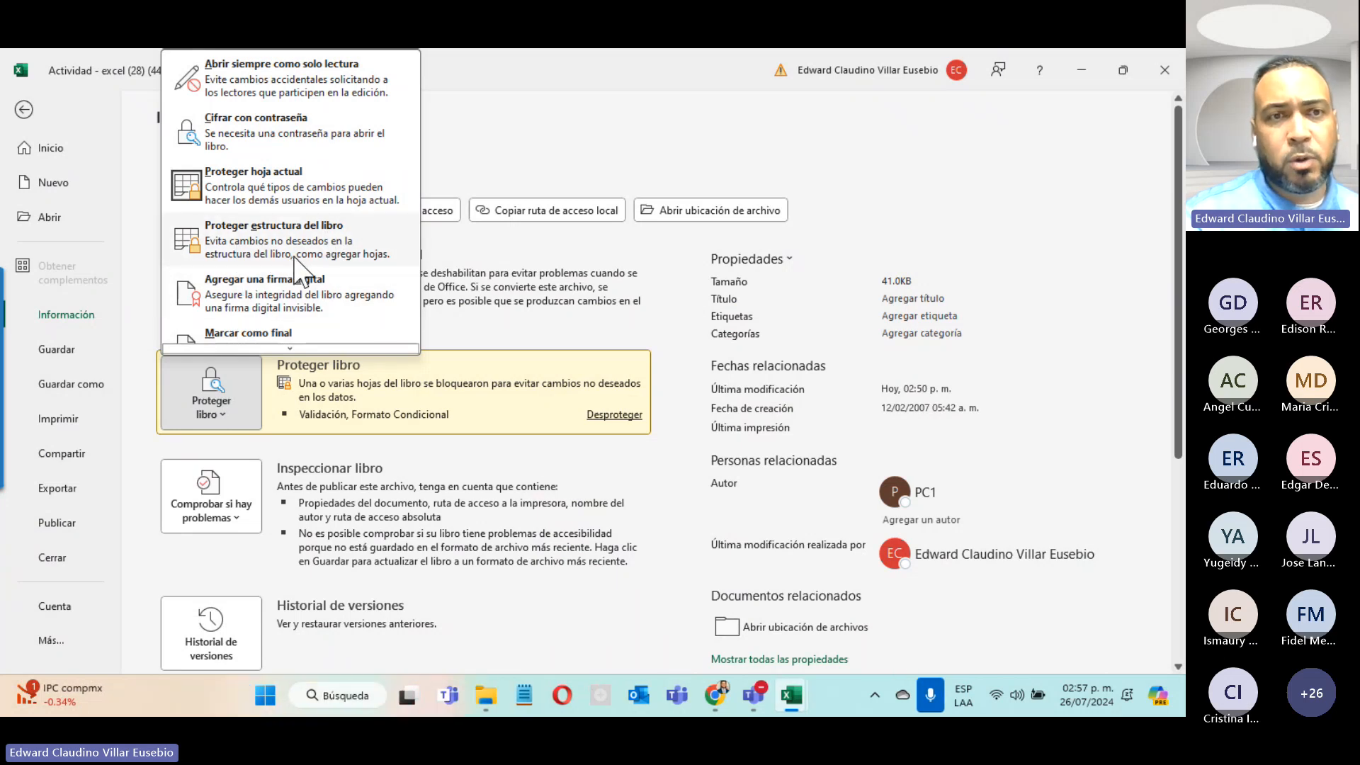
click(363, 271)
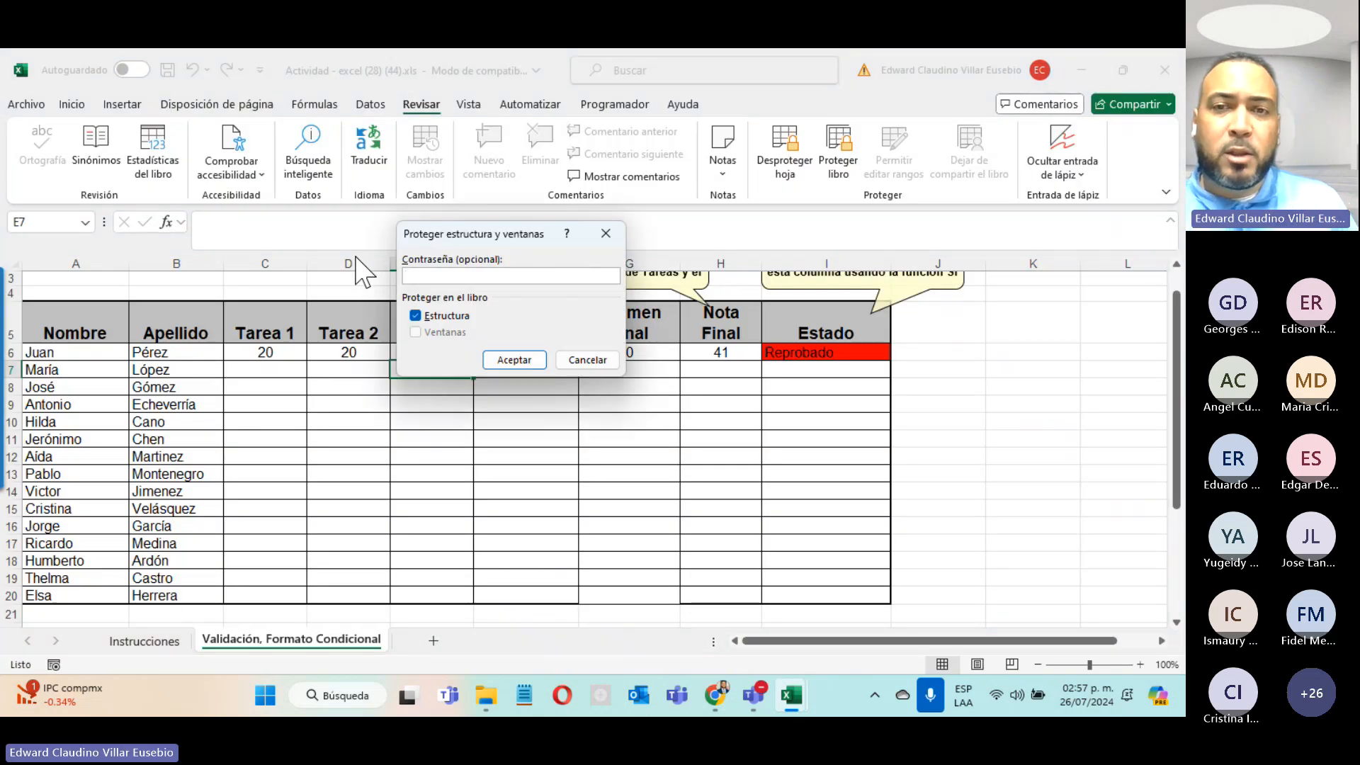
mouse_move(5, 409)
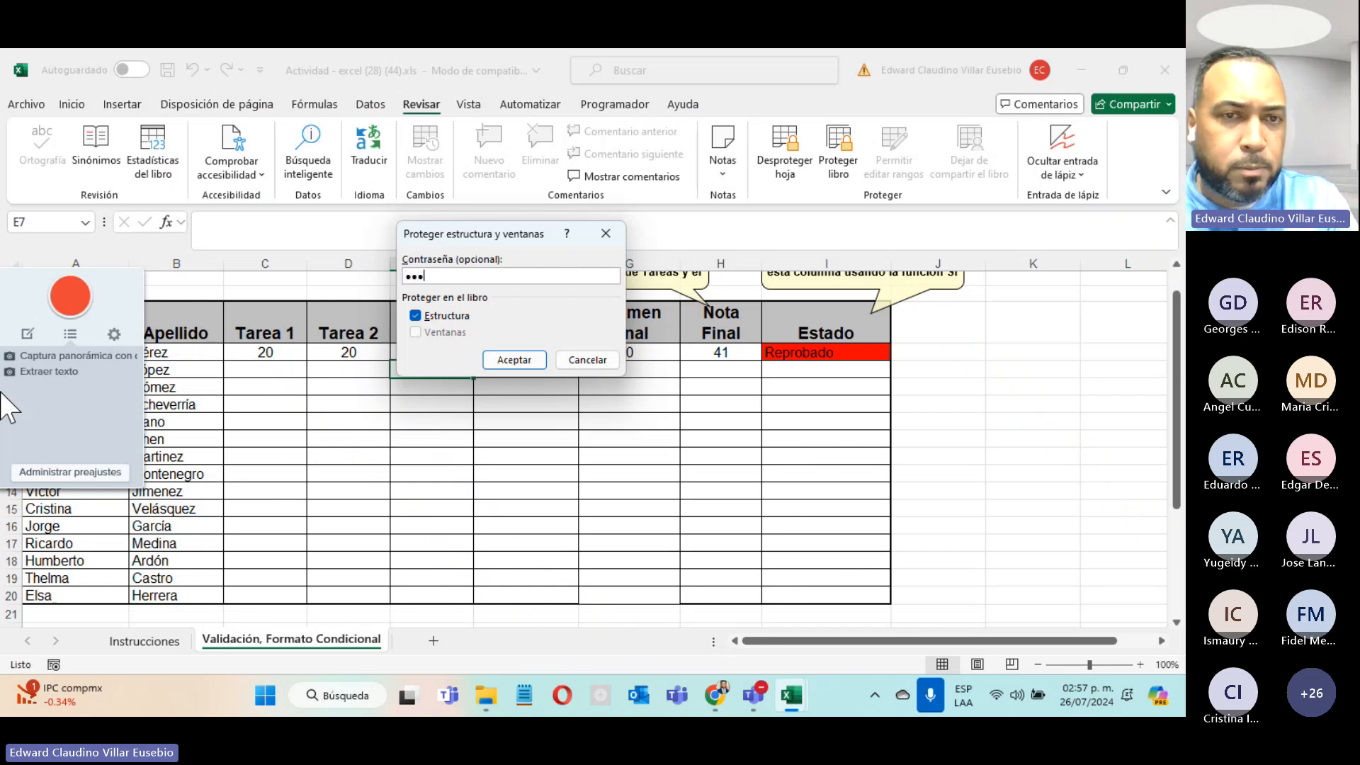
click(514, 359)
text(1)
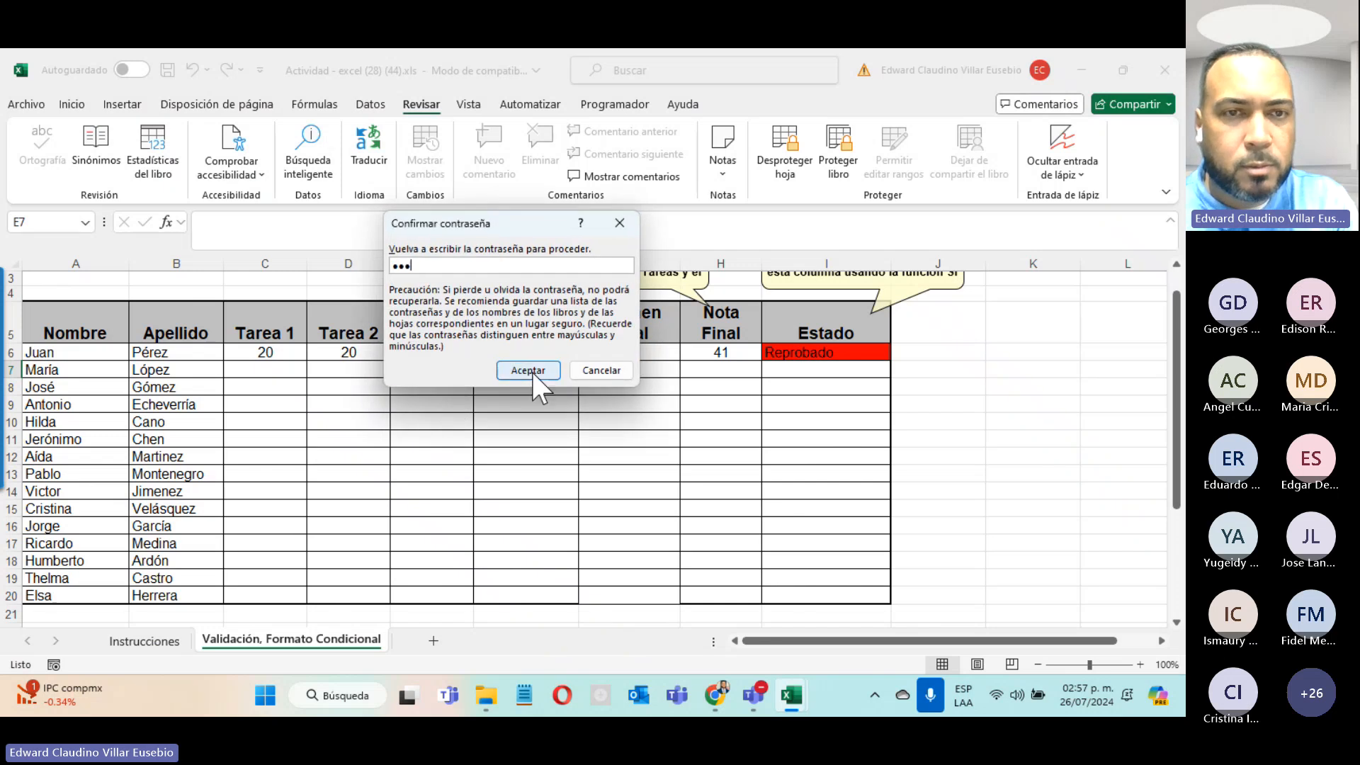
text(23)
click(530, 371)
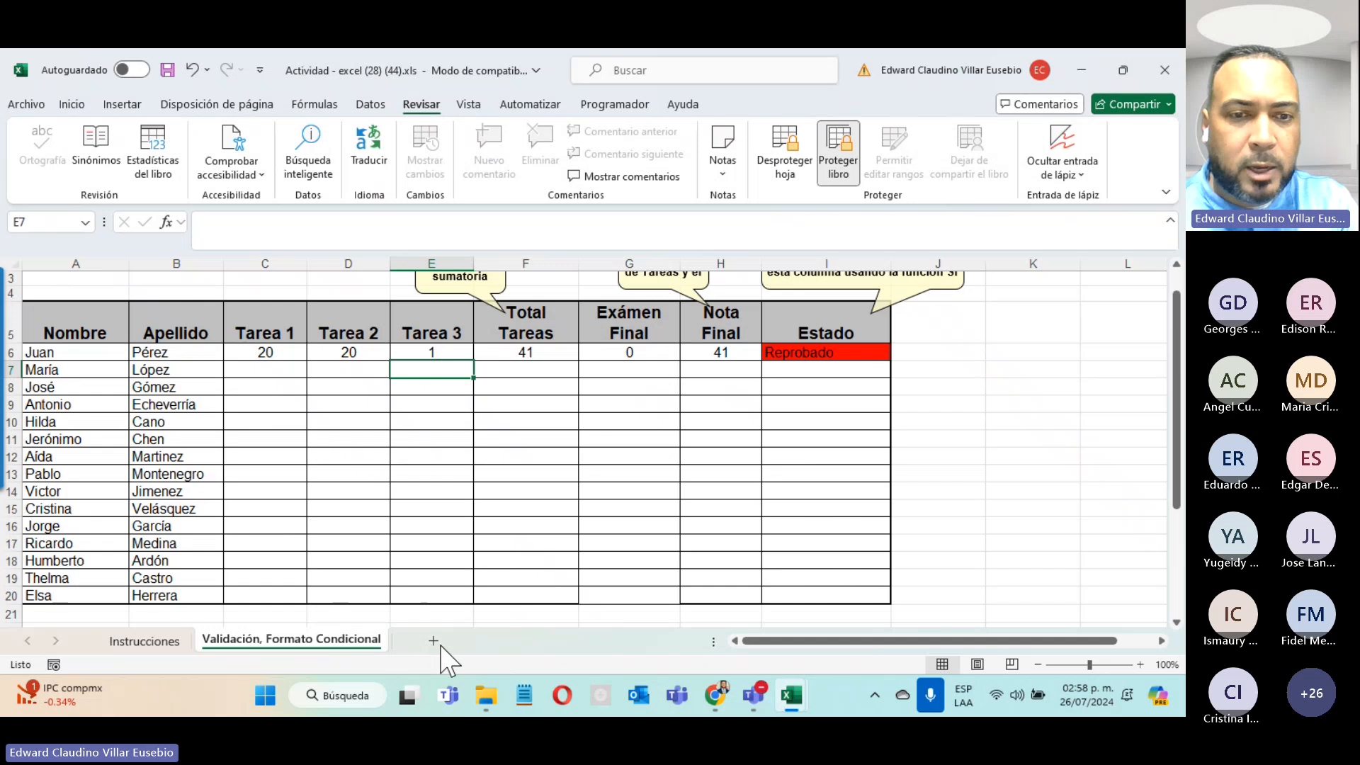
Step: Check the sheet tab actions are locked, then encrypt the workbook with a confirmed password
right_click(311, 645)
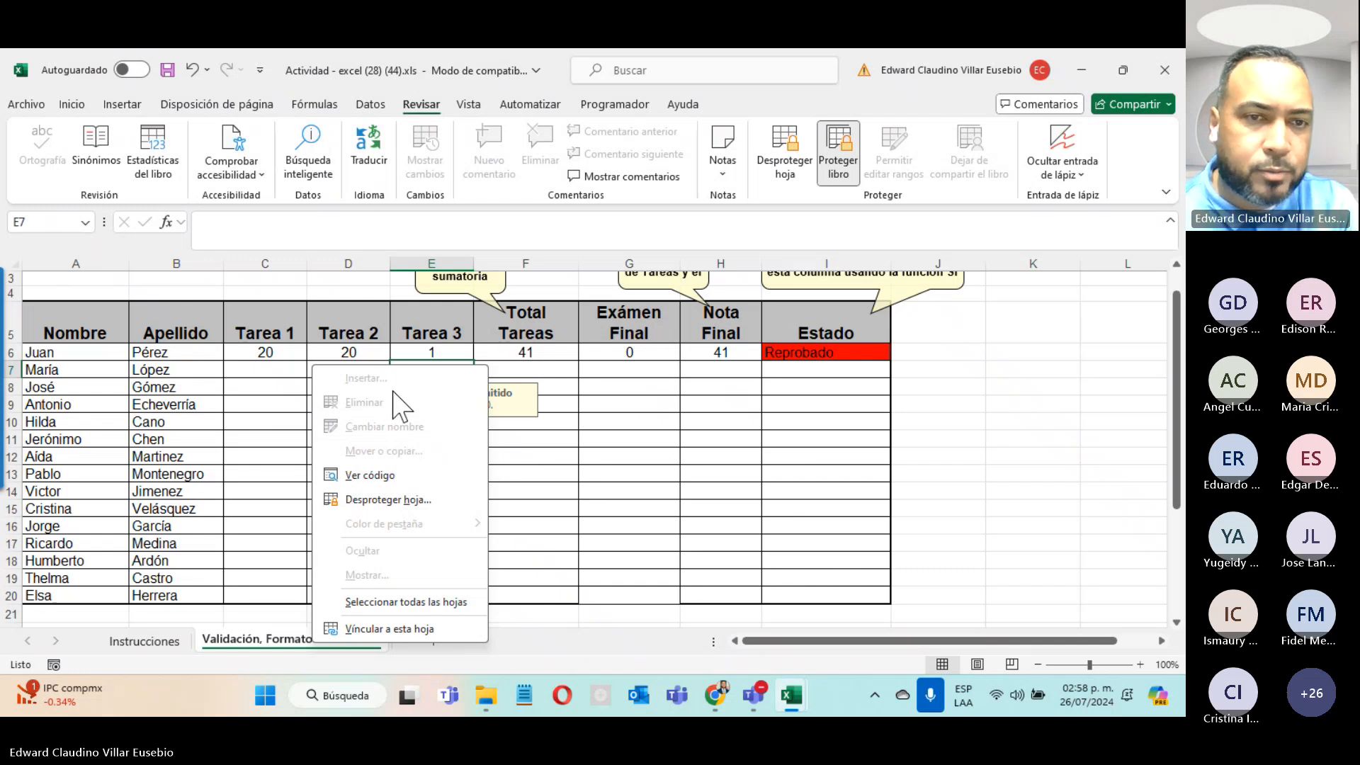
click(659, 533)
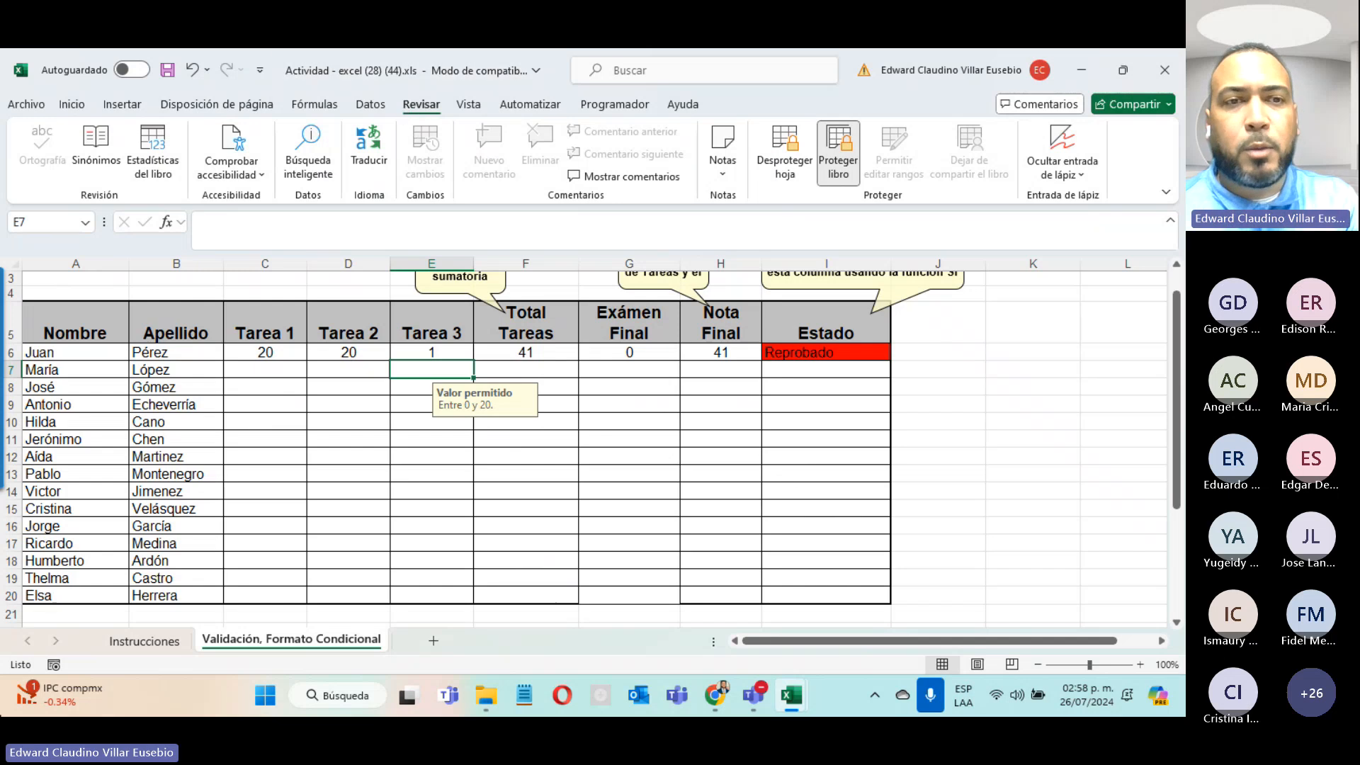
click(35, 106)
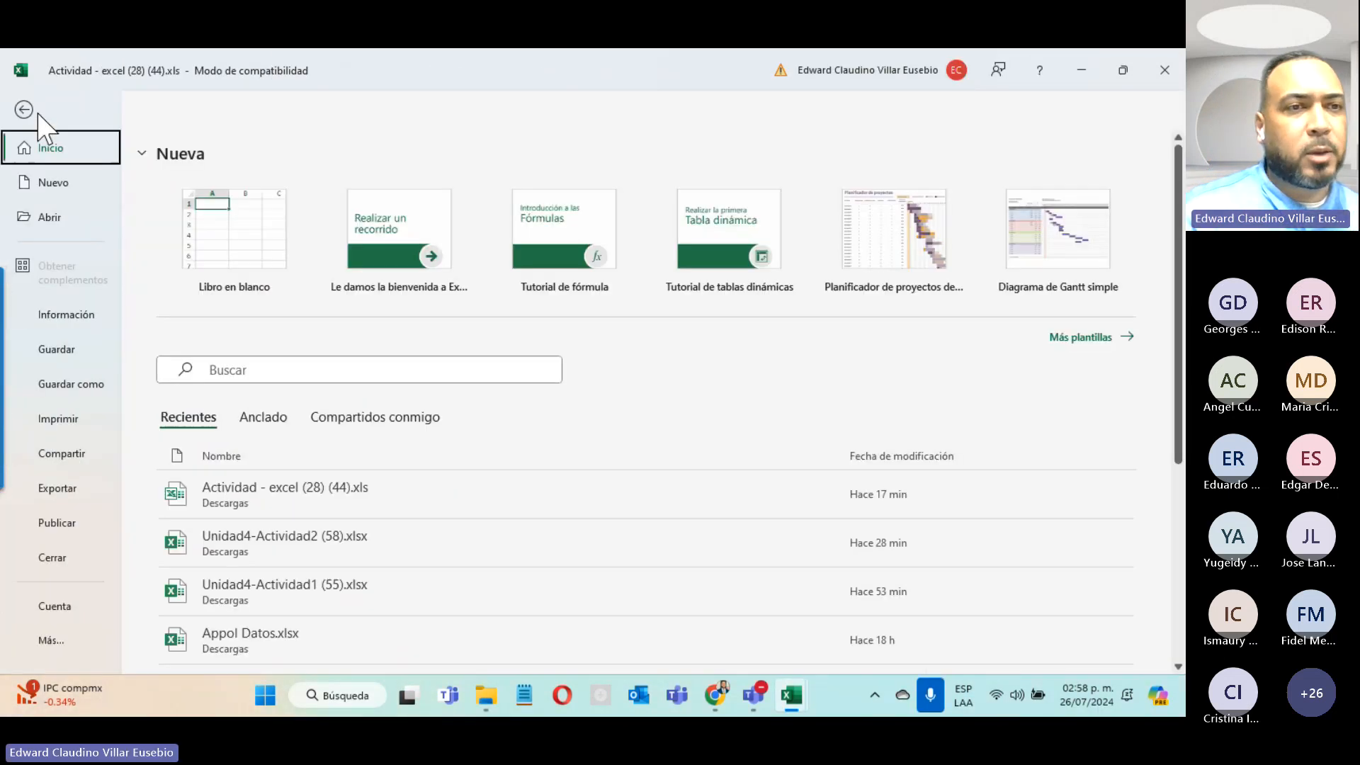
click(71, 320)
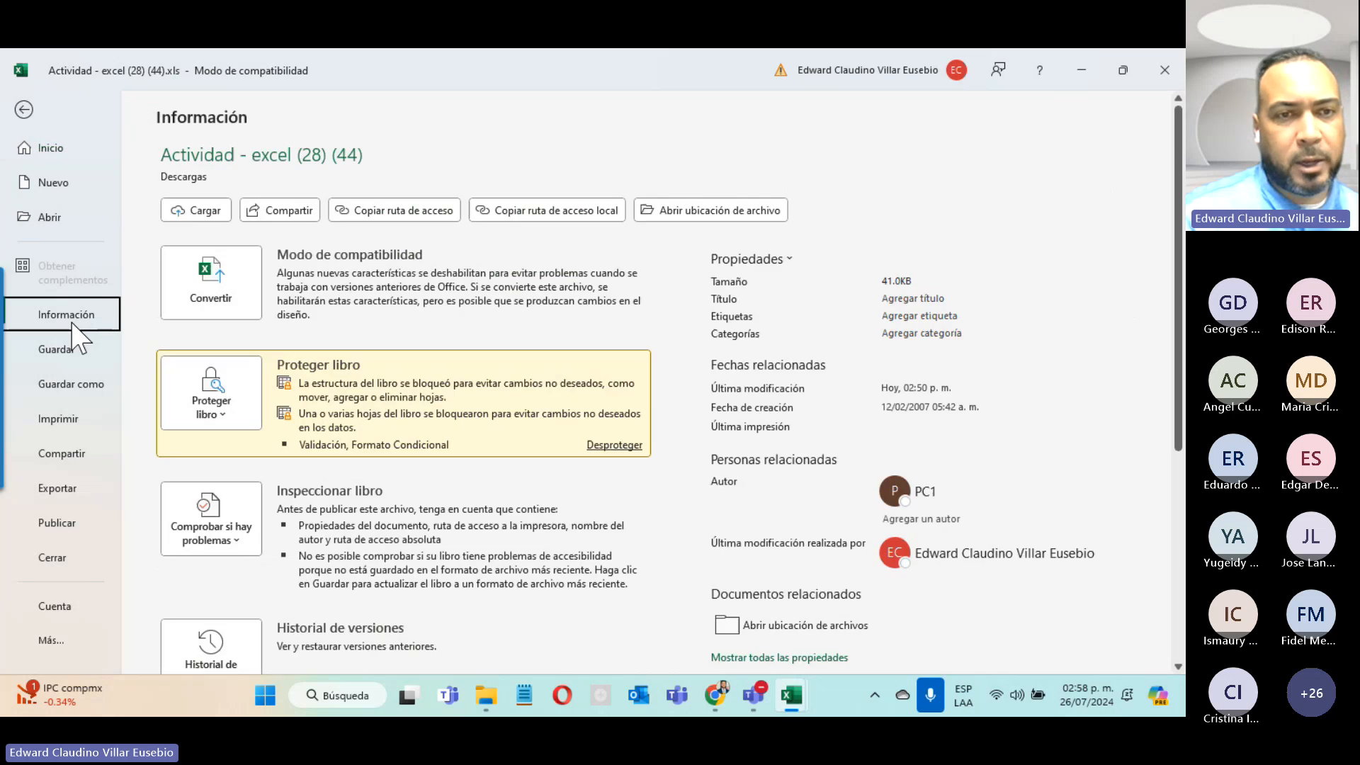
click(212, 395)
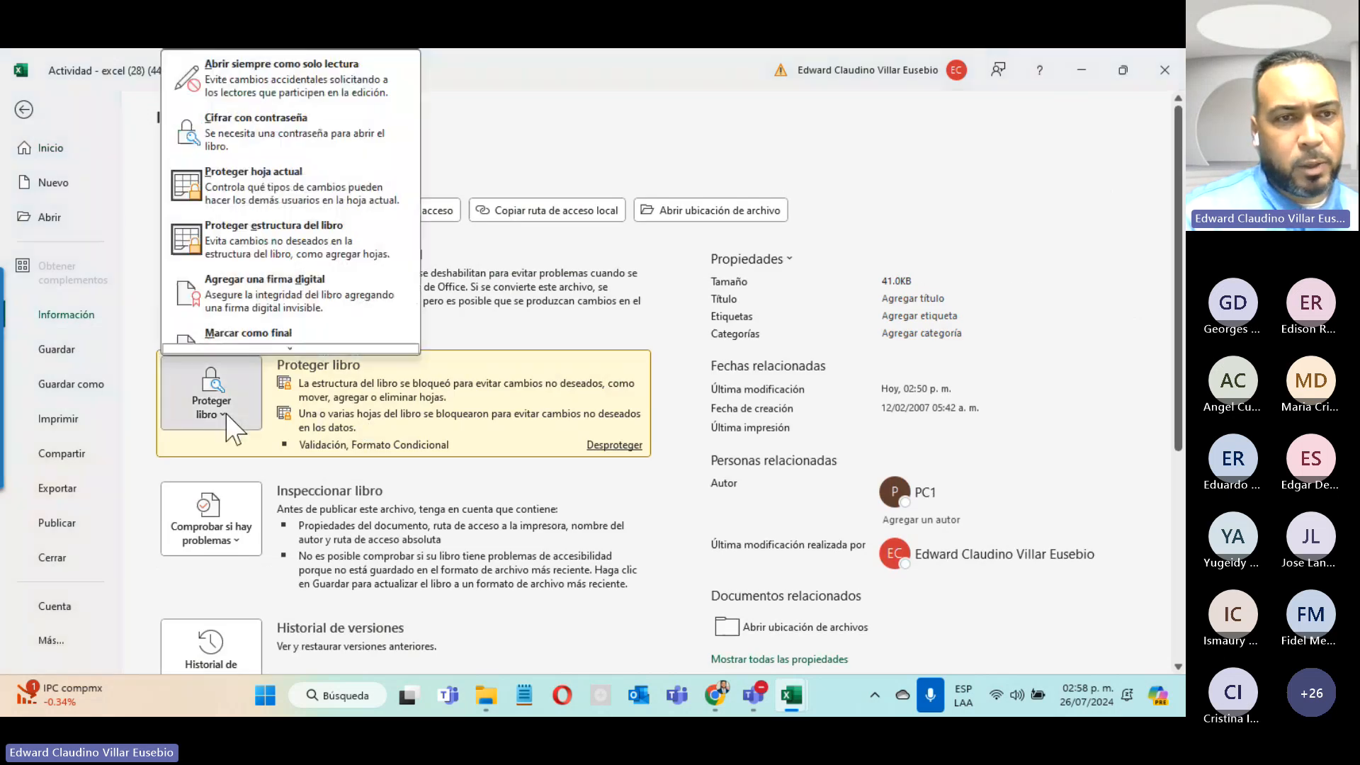
click(281, 133)
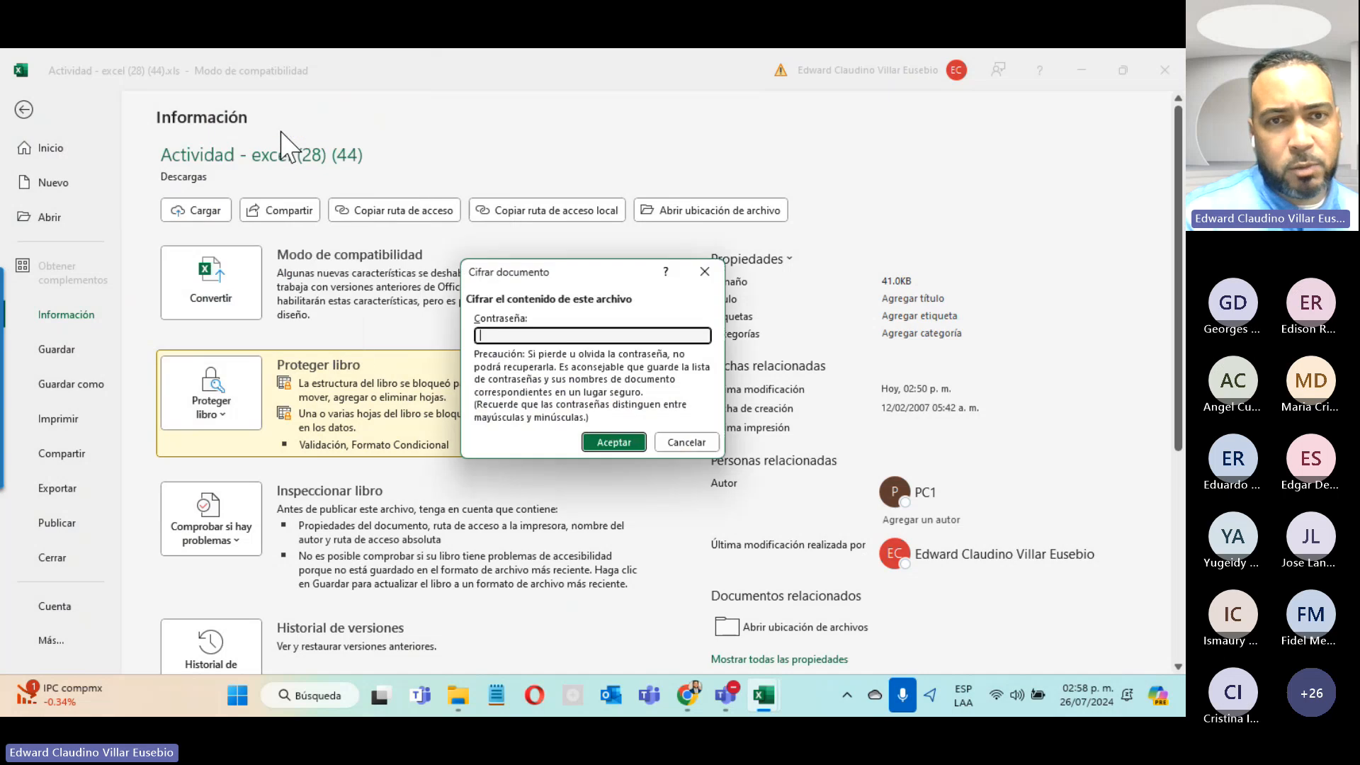
text(1)
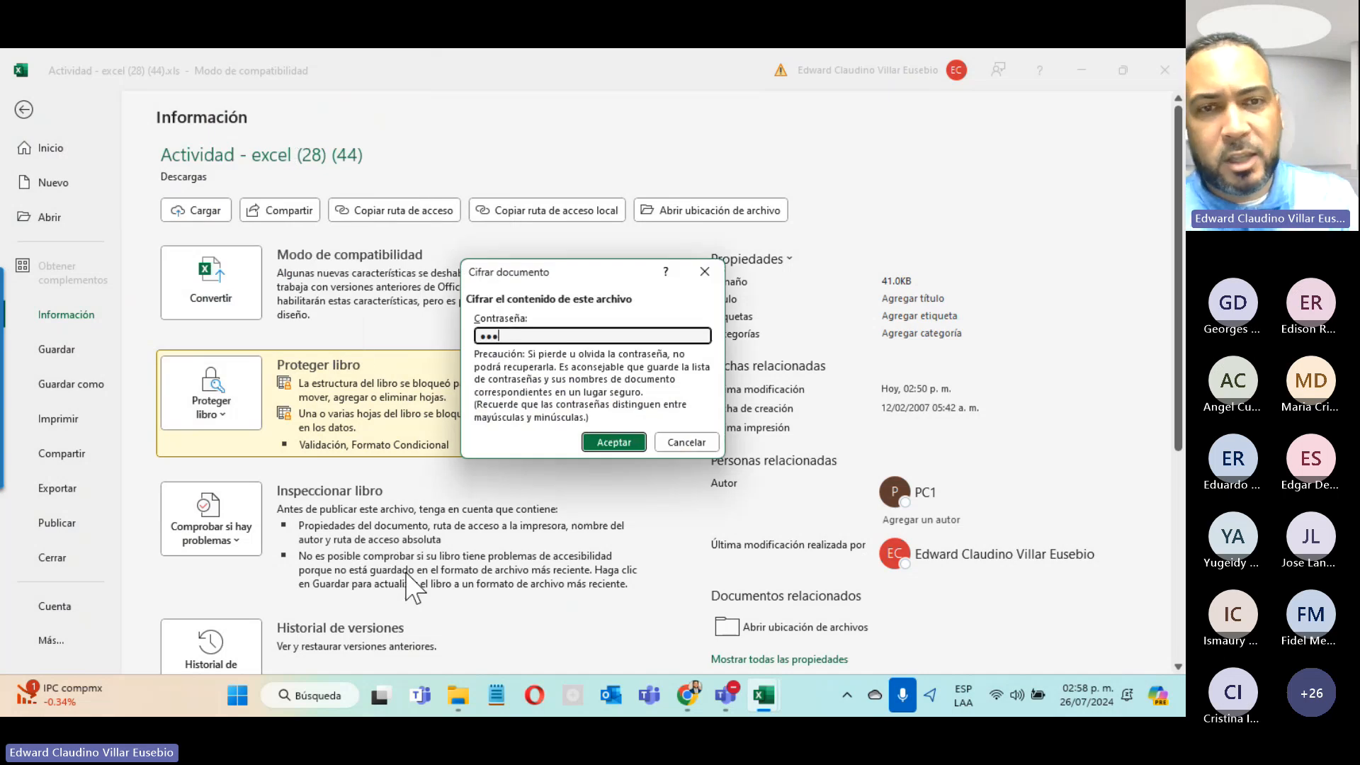
text(23)
click(623, 444)
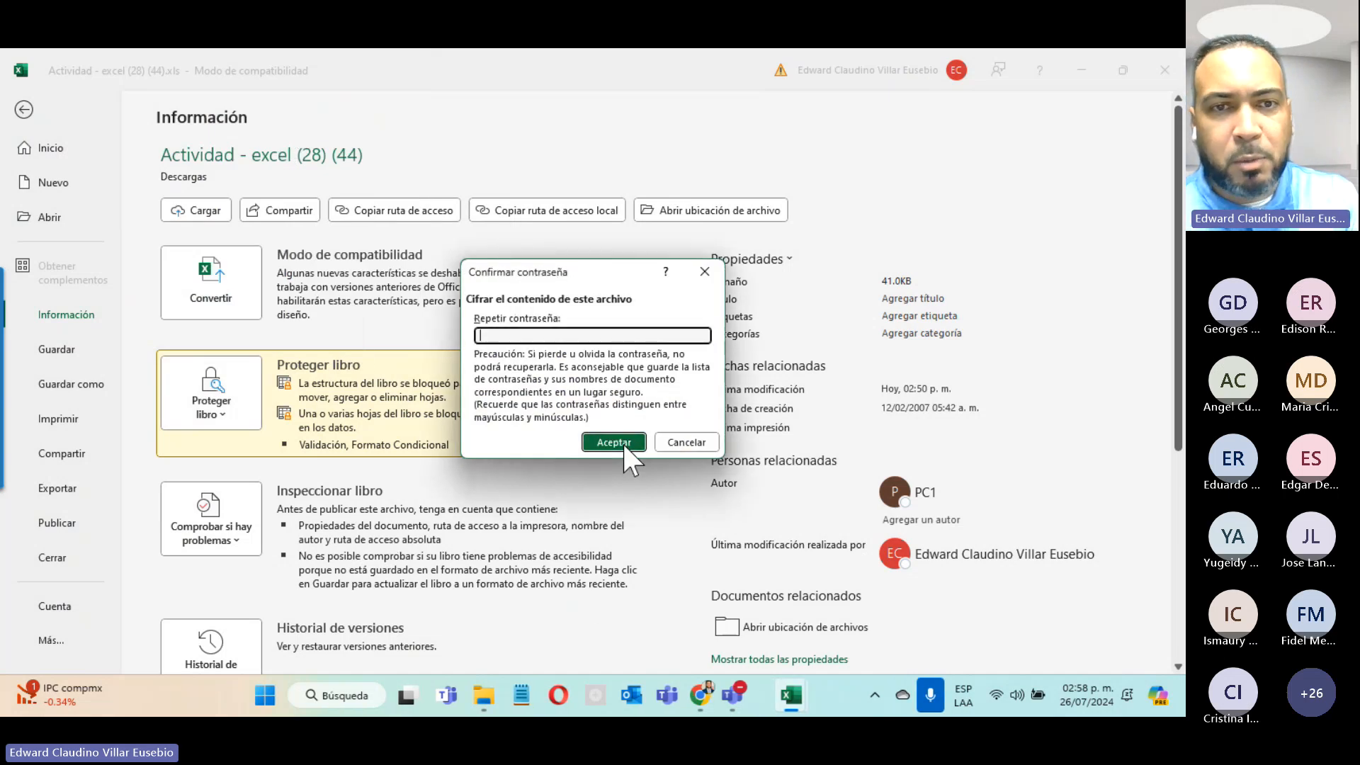
text(123)
click(616, 442)
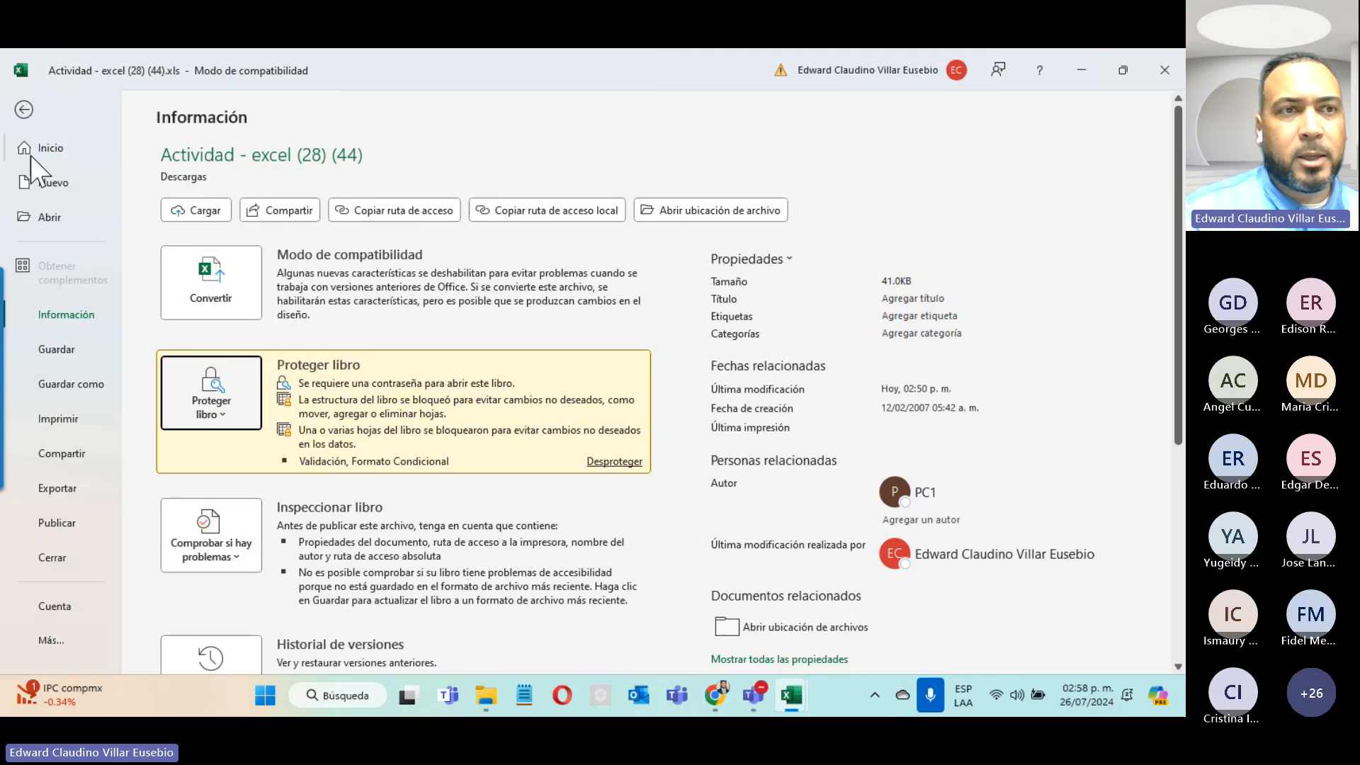
Step: Save the grades workbook as Libro de Excel (*.xlsx) and close its window
click(23, 111)
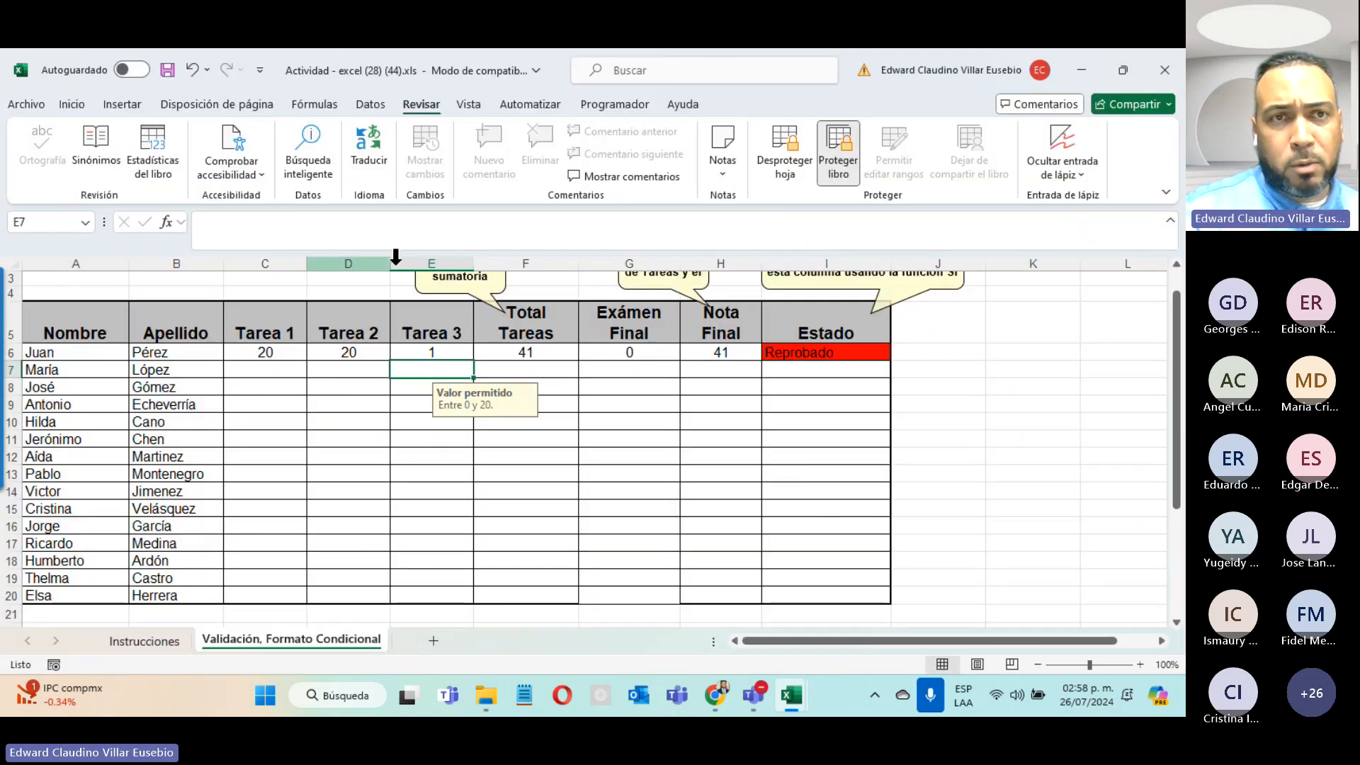
click(27, 107)
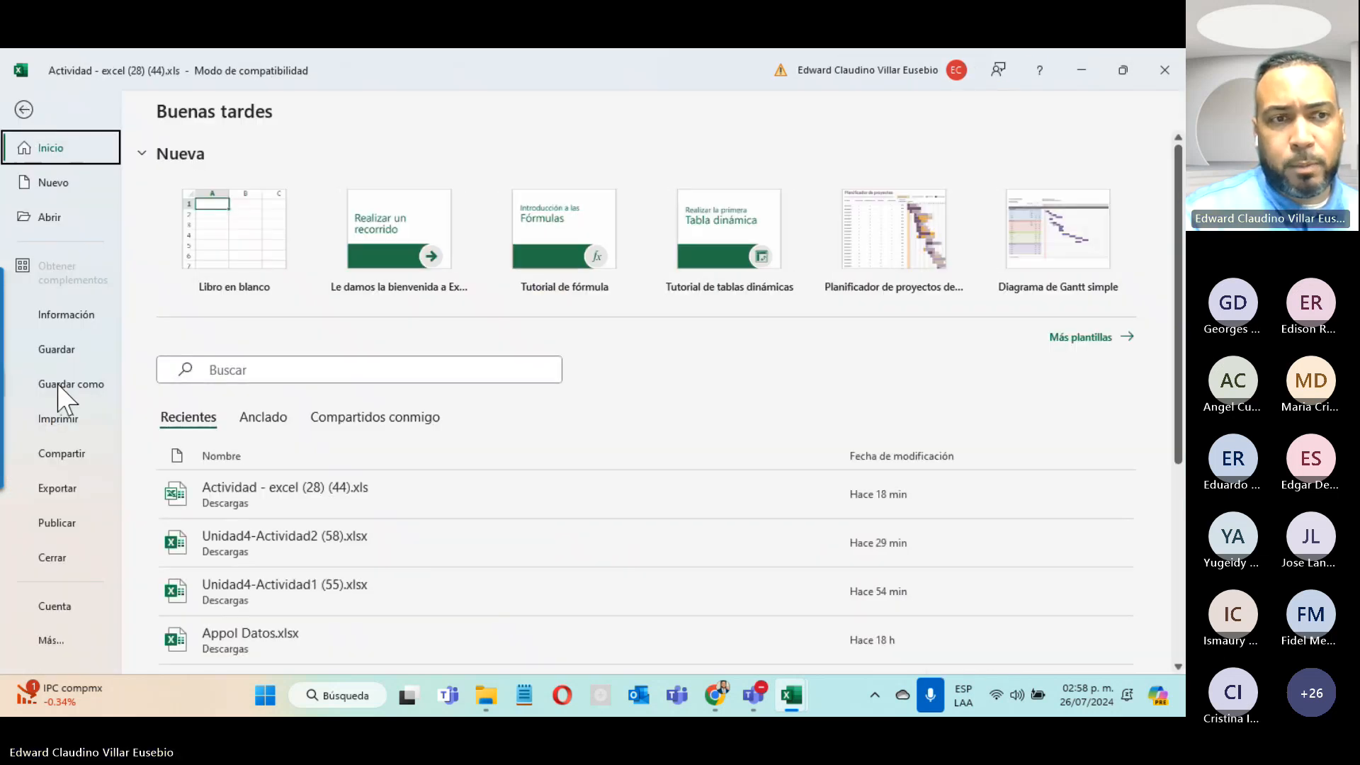
click(24, 109)
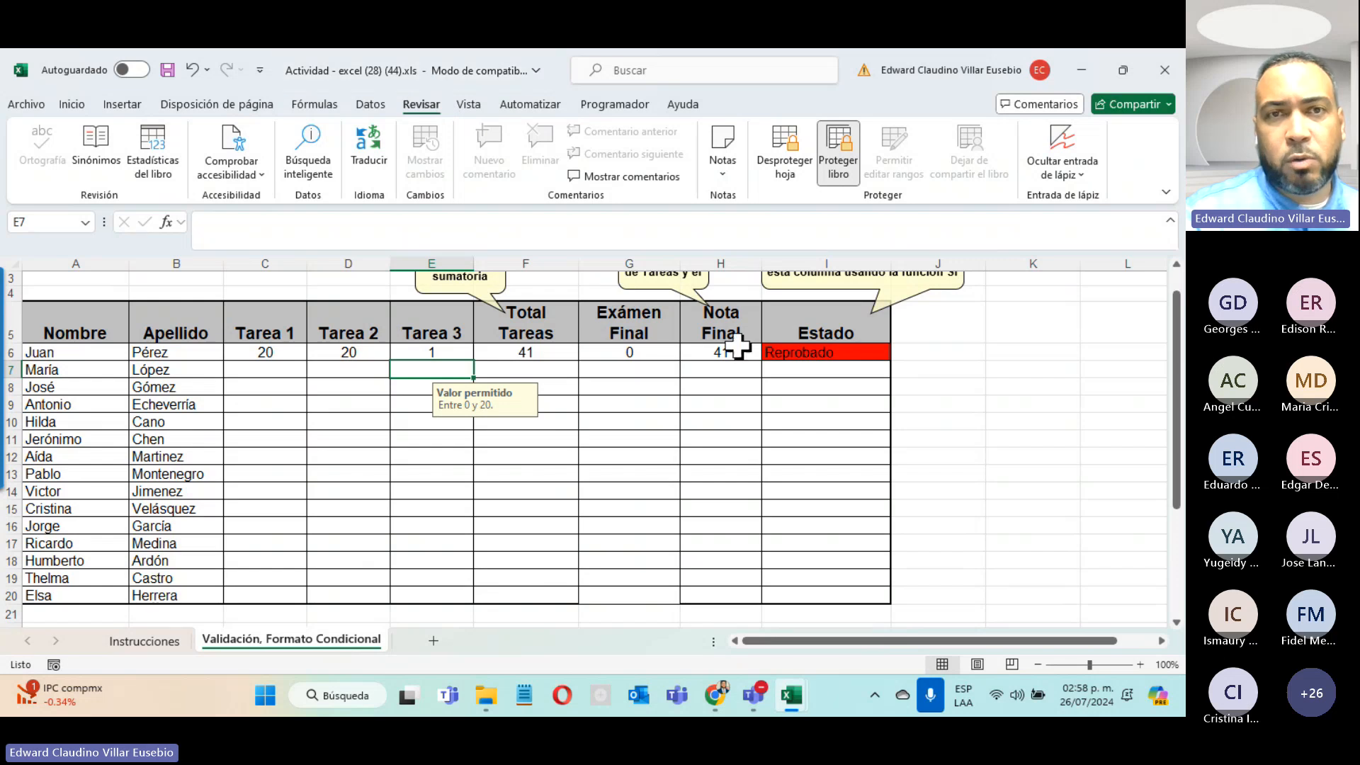
click(71, 104)
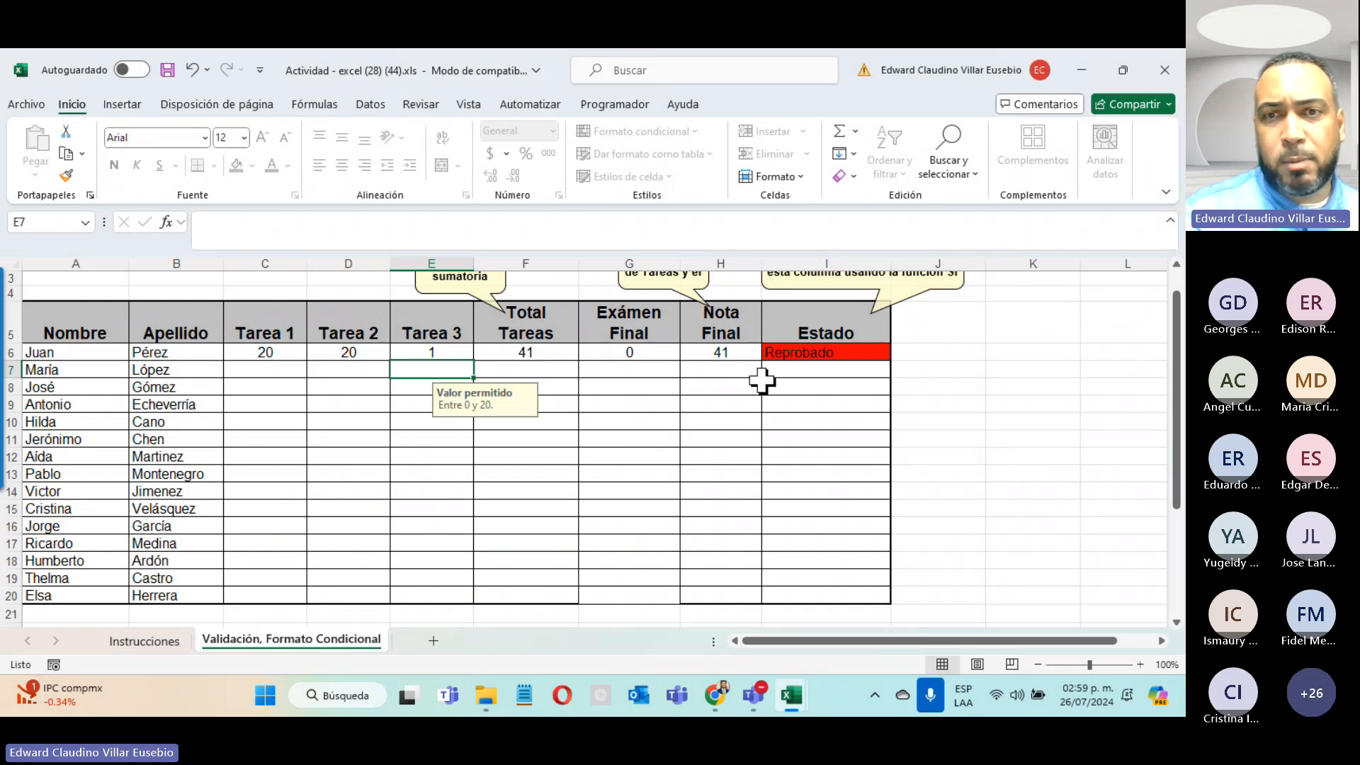
click(26, 105)
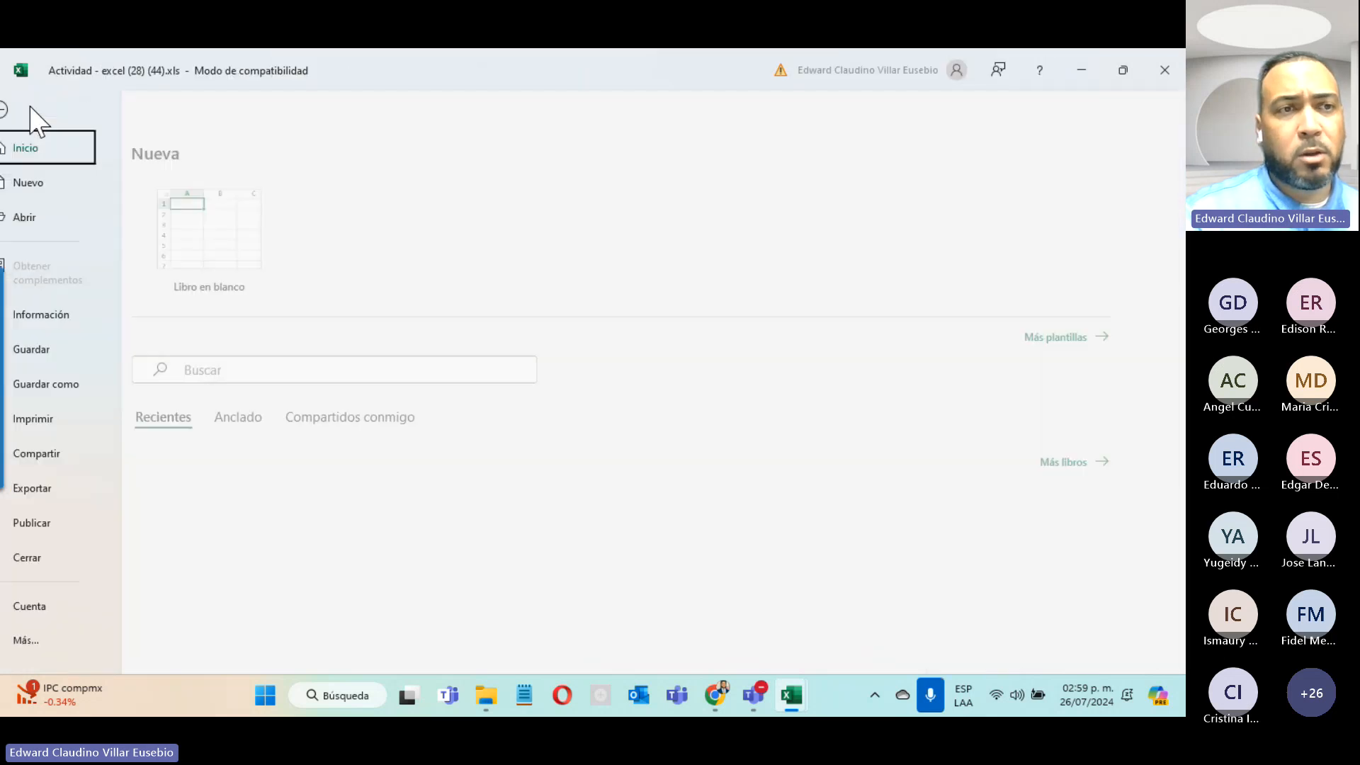
click(78, 386)
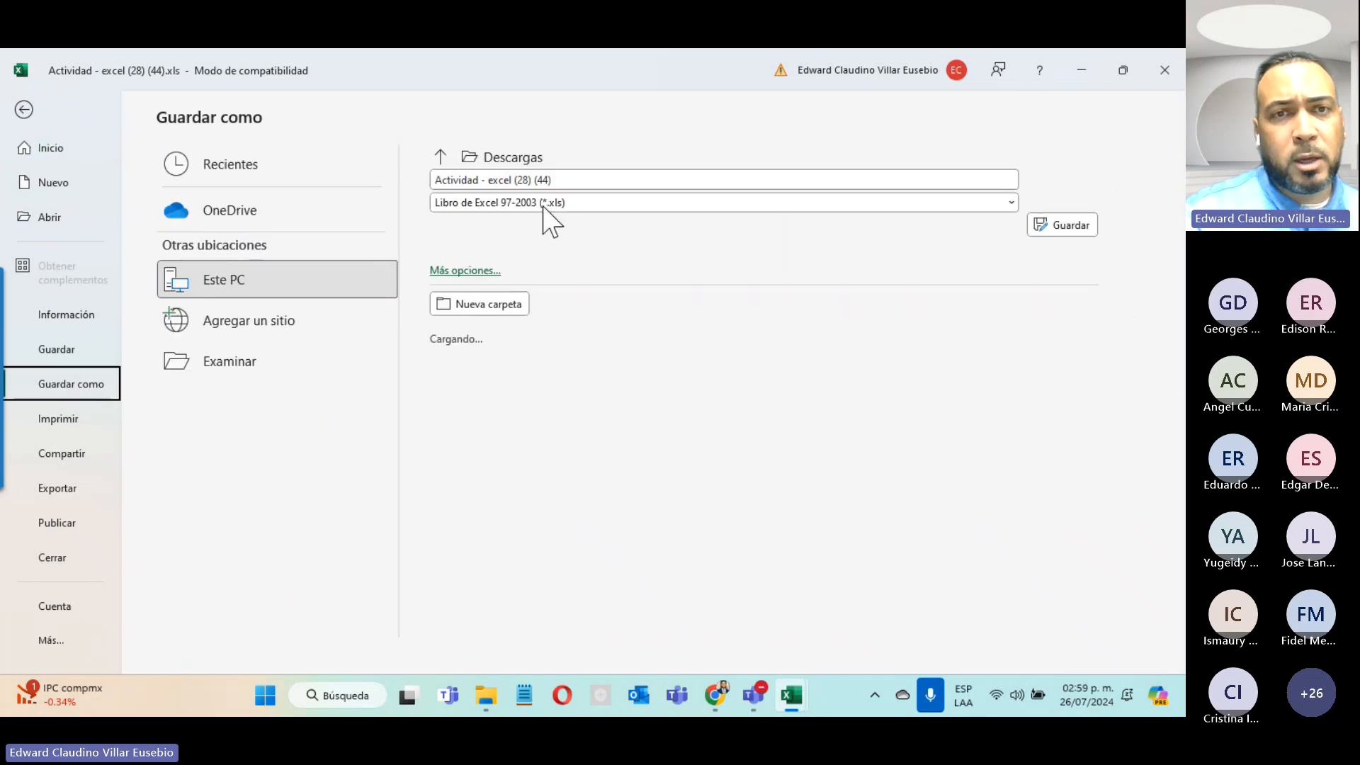
click(554, 205)
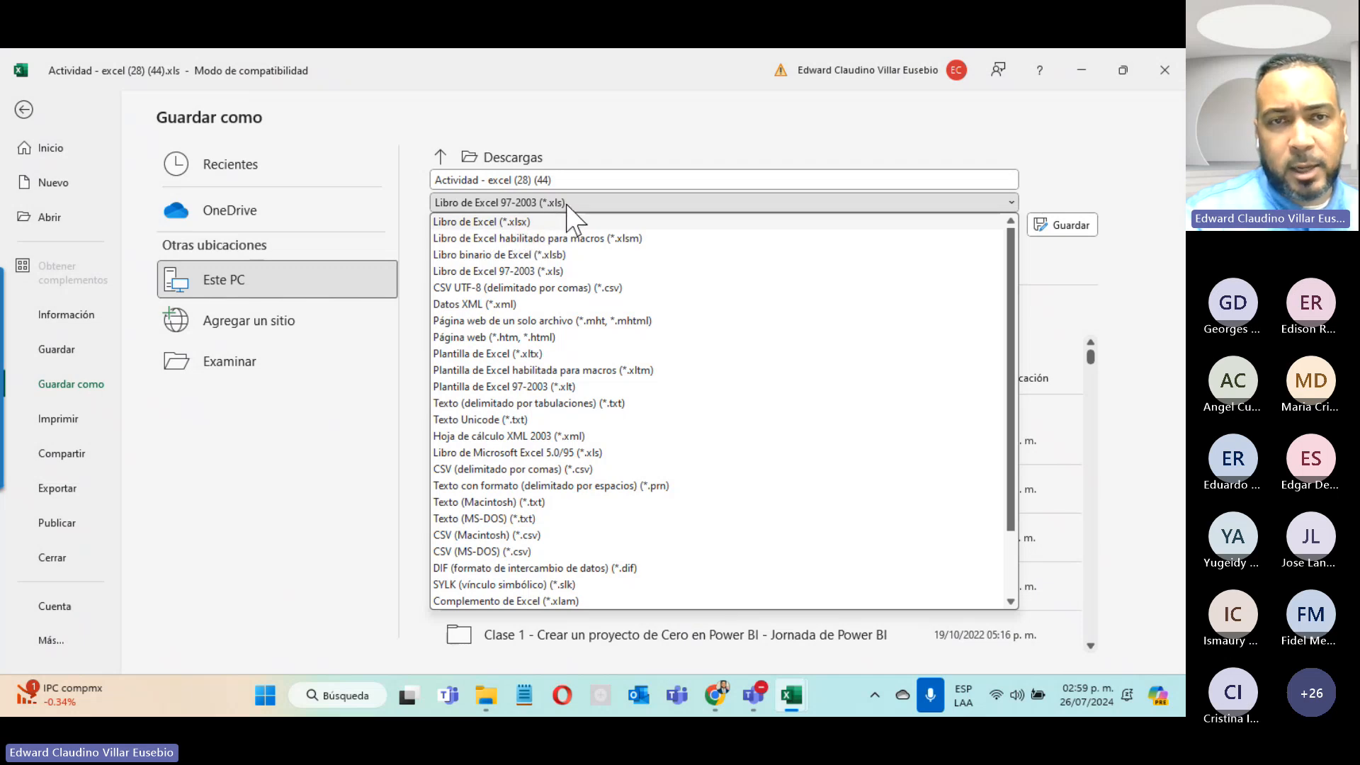
click(519, 223)
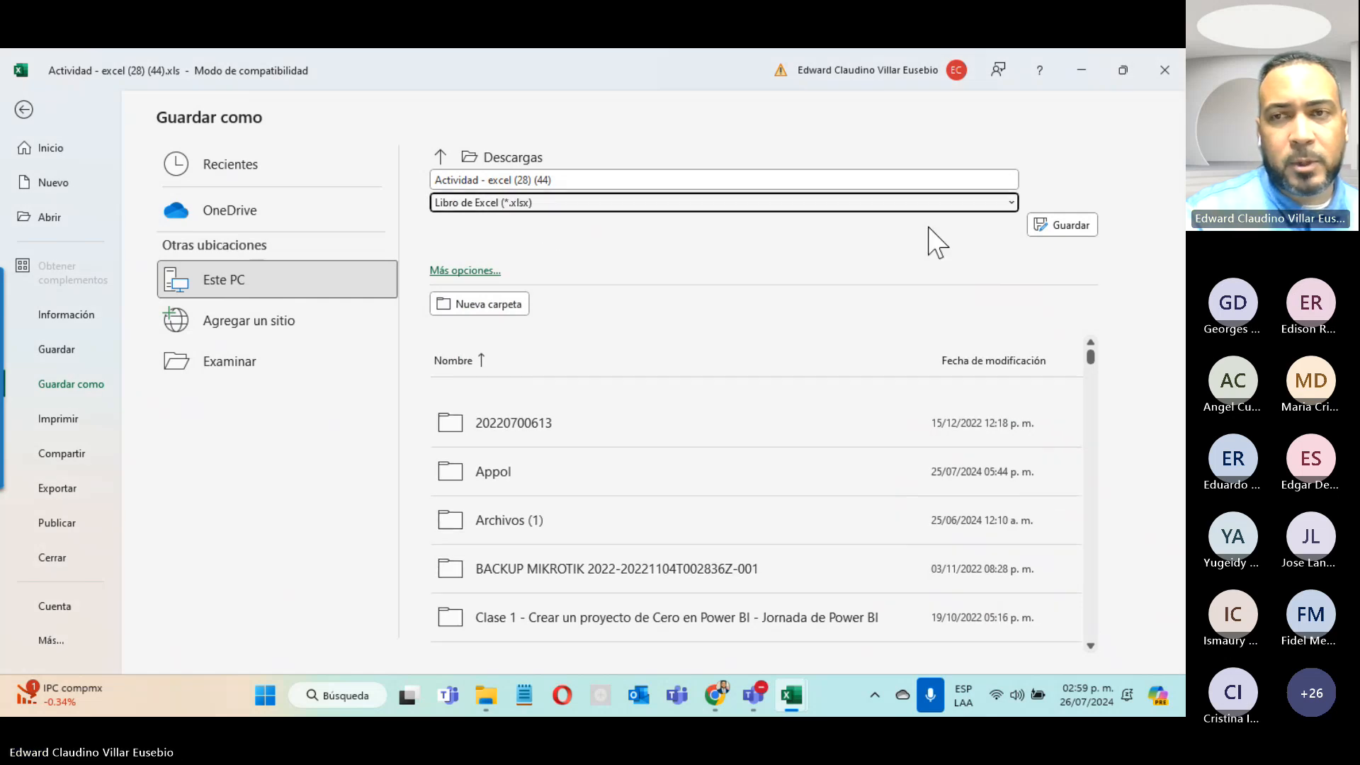
click(1035, 222)
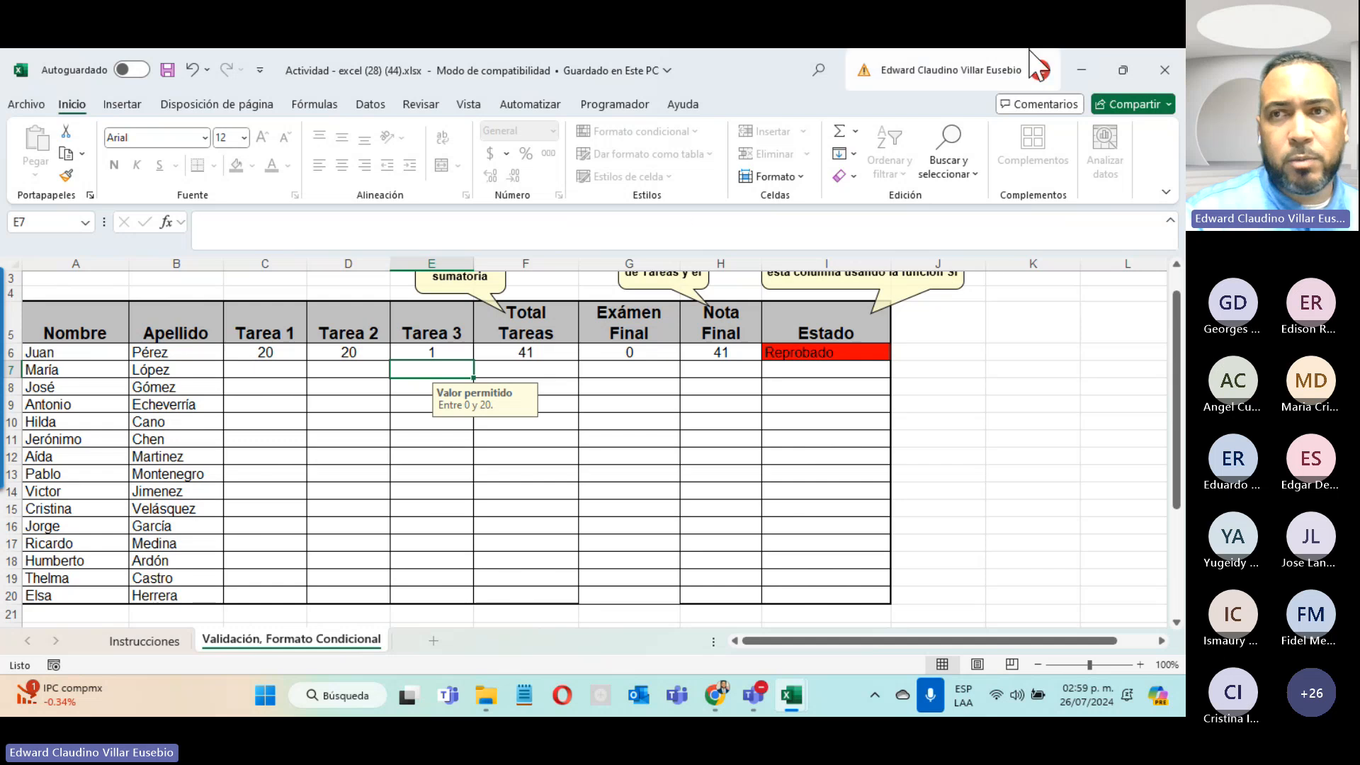
click(1159, 67)
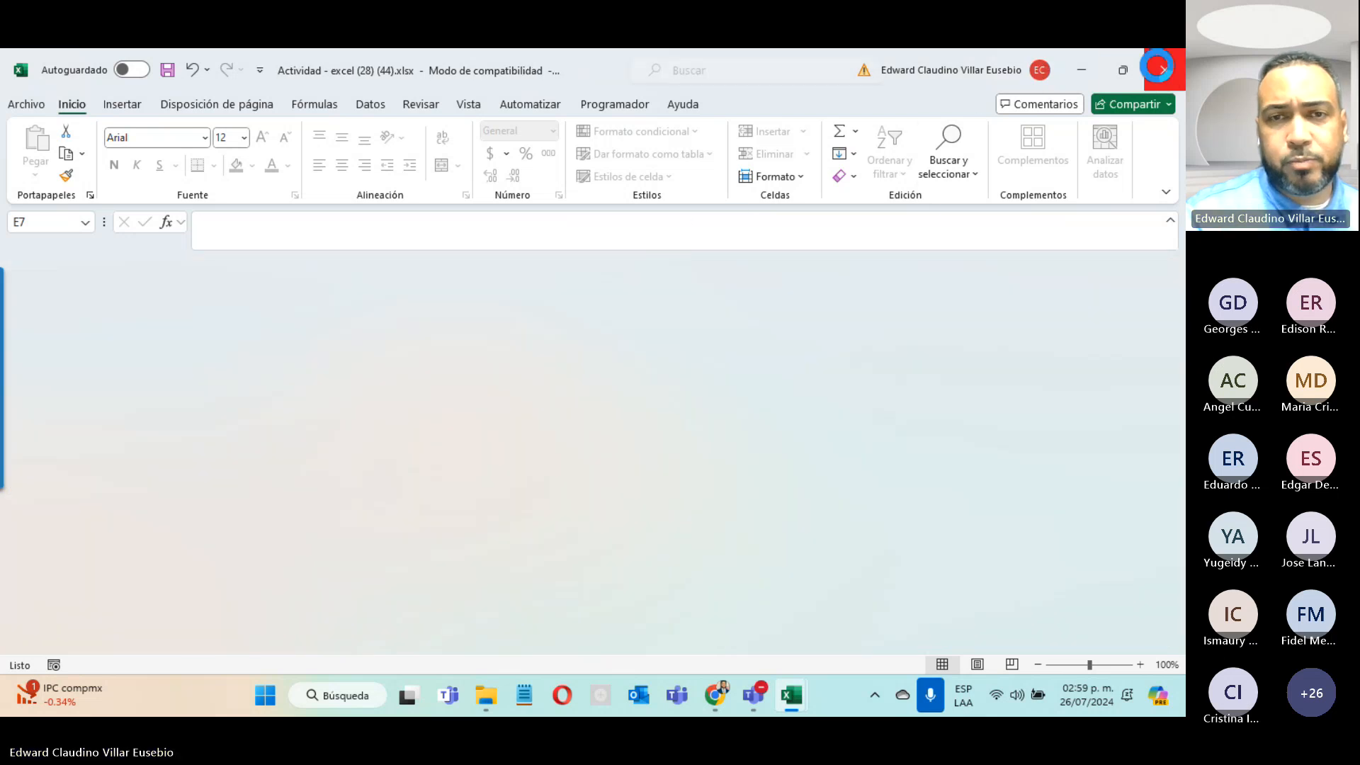
Step: Open Actividad - excel (28) (44).xlsx from Descargas, entering the correct password after a rejected attempt
click(496, 701)
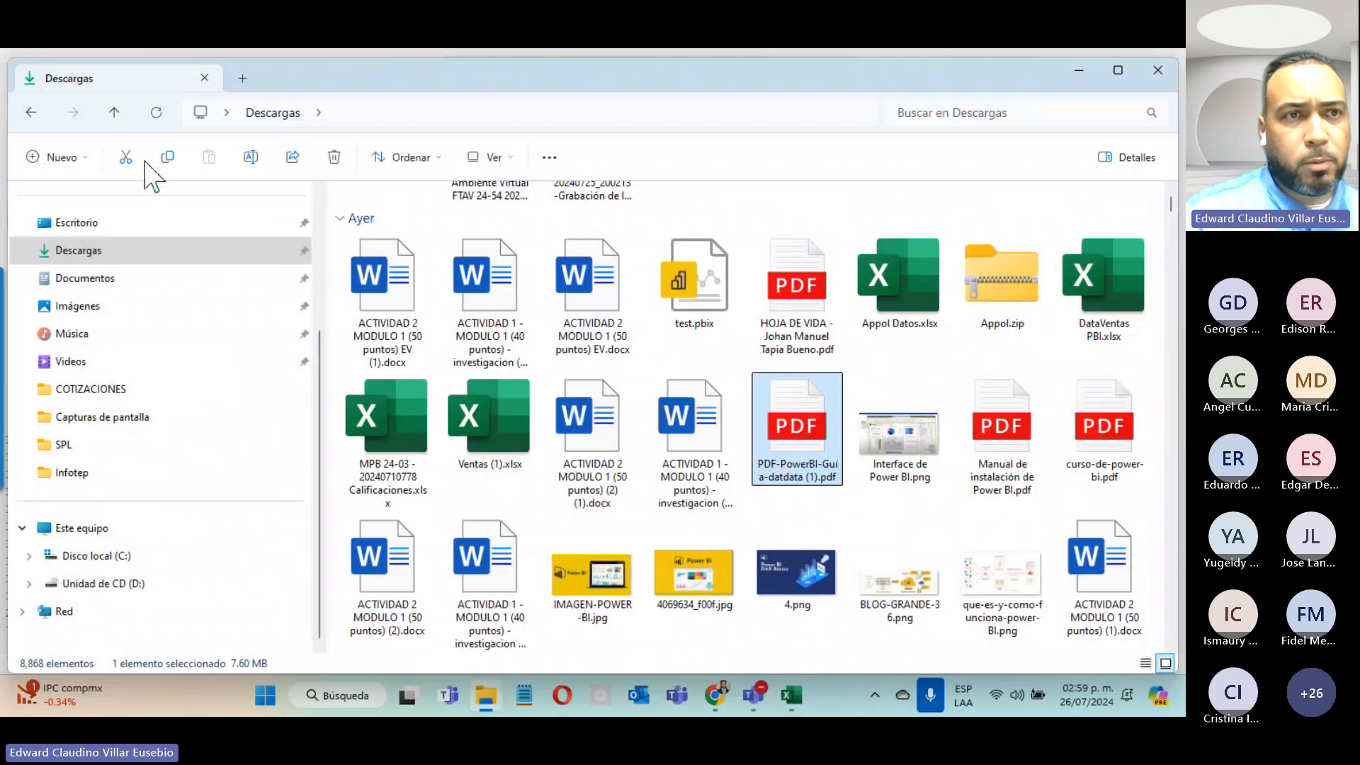
click(155, 115)
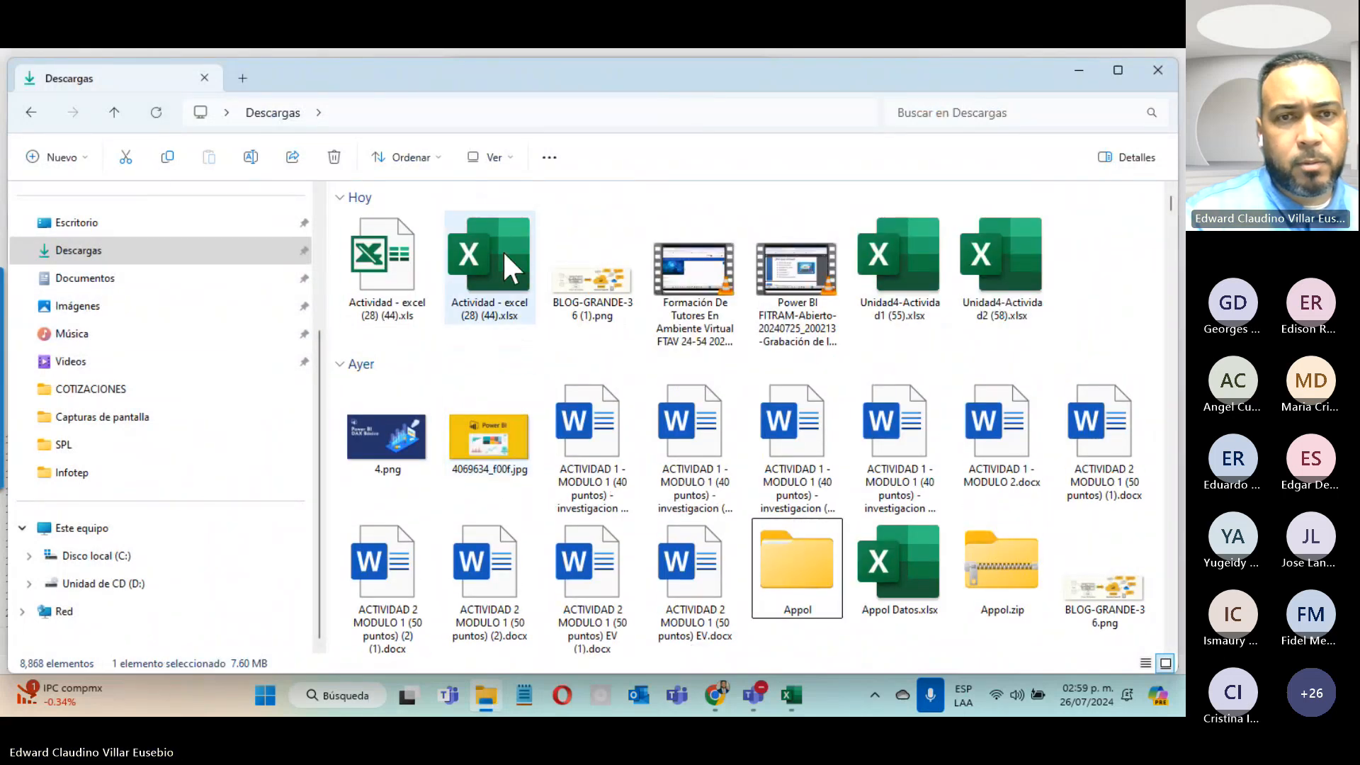
double_click(503, 249)
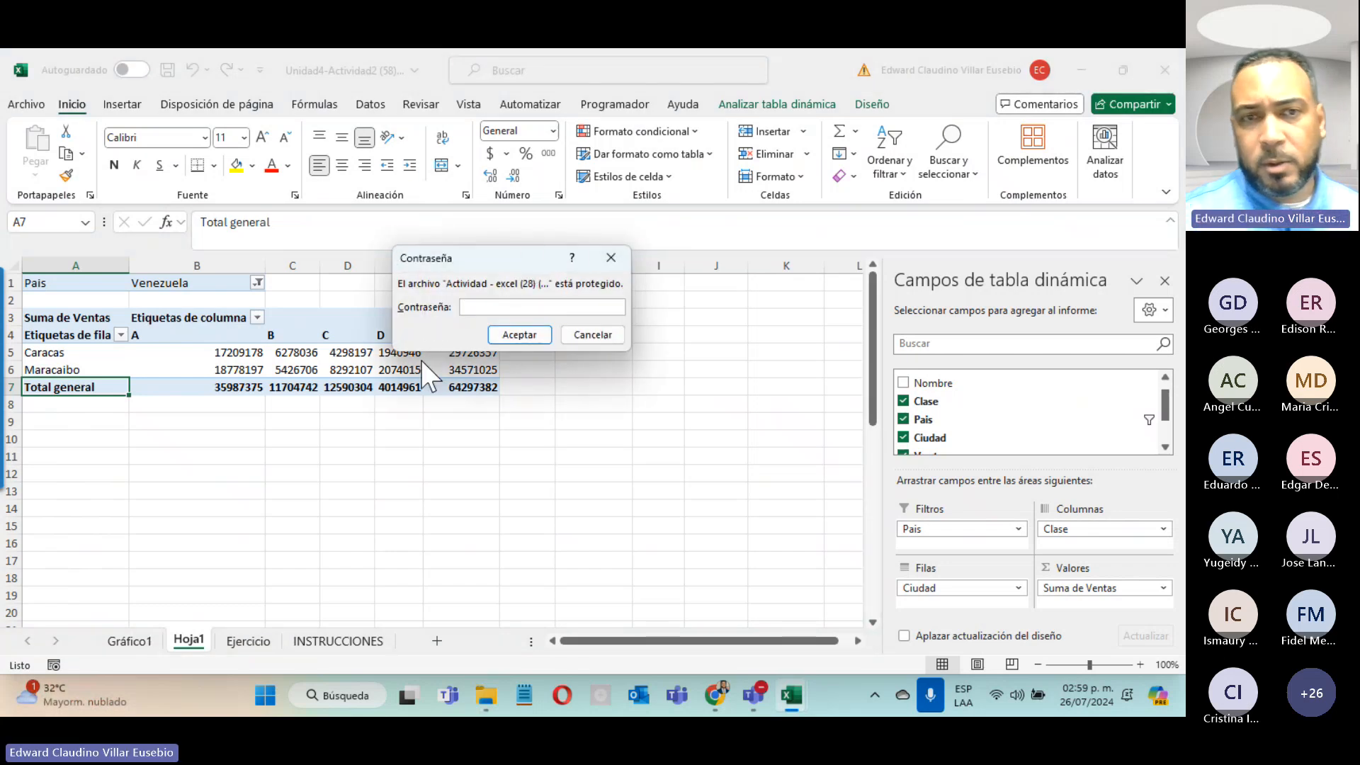
text(1234)
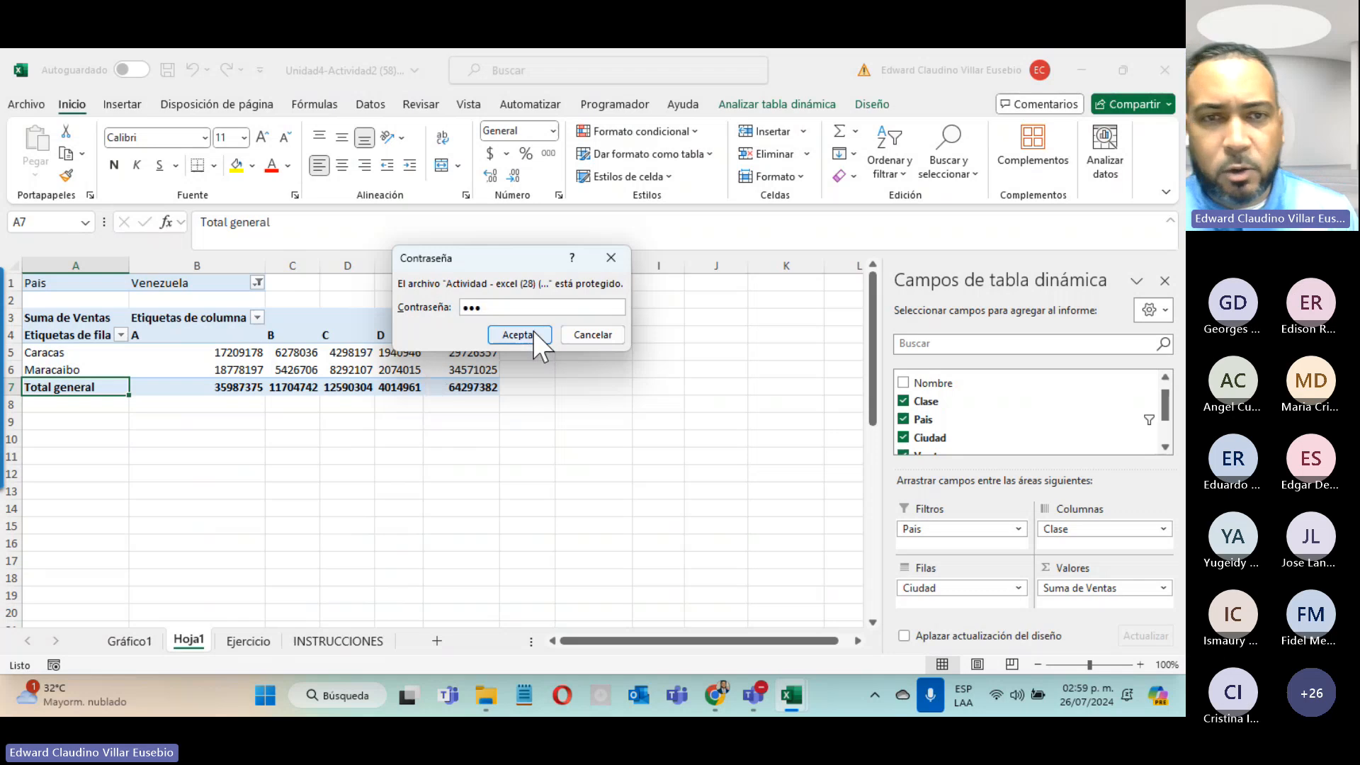
click(533, 333)
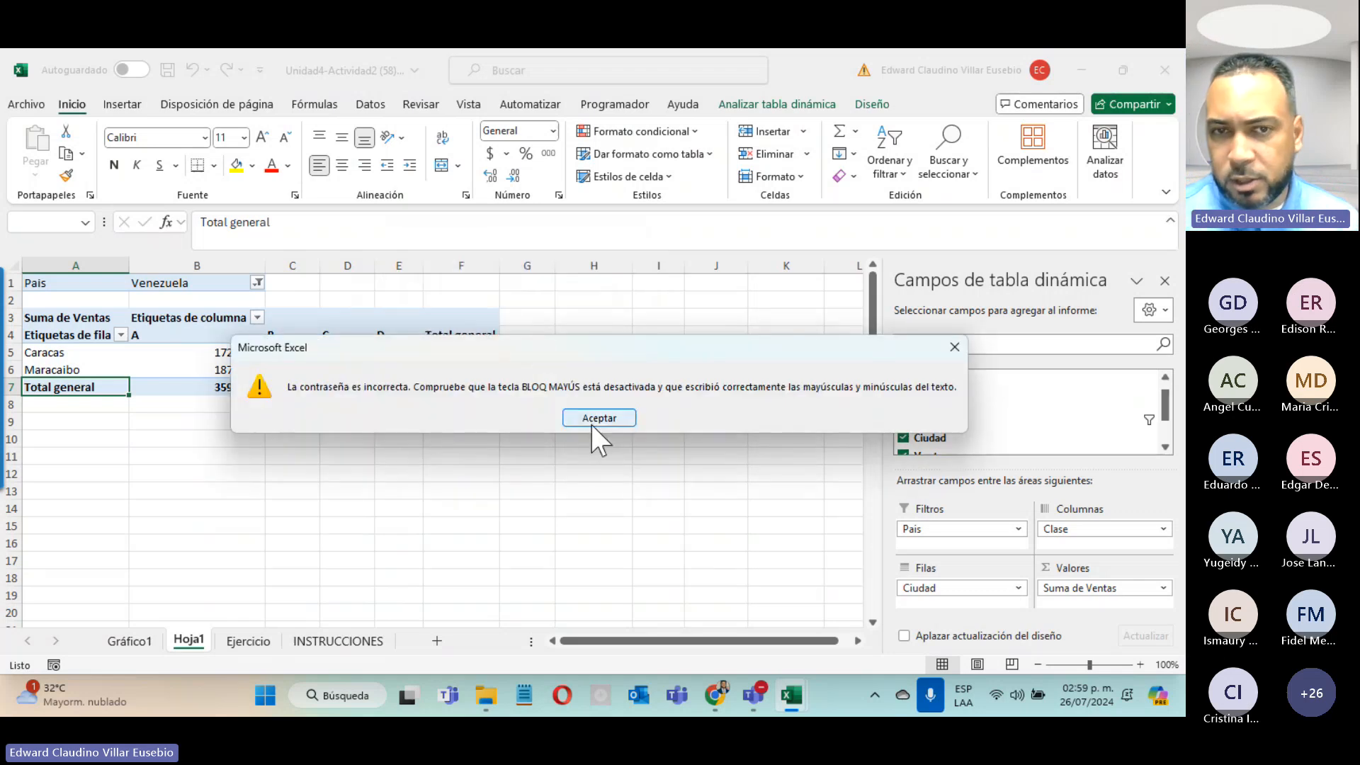
click(598, 418)
click(485, 696)
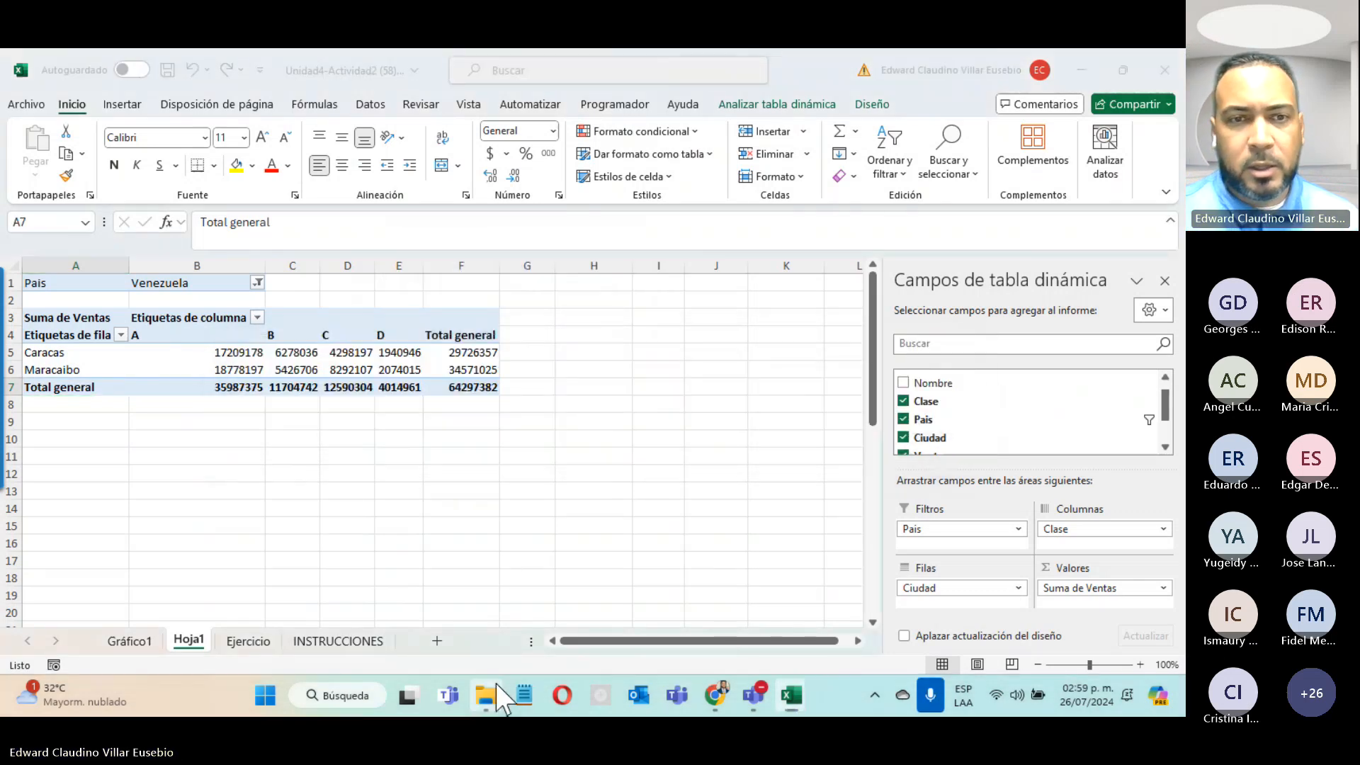
double_click(484, 278)
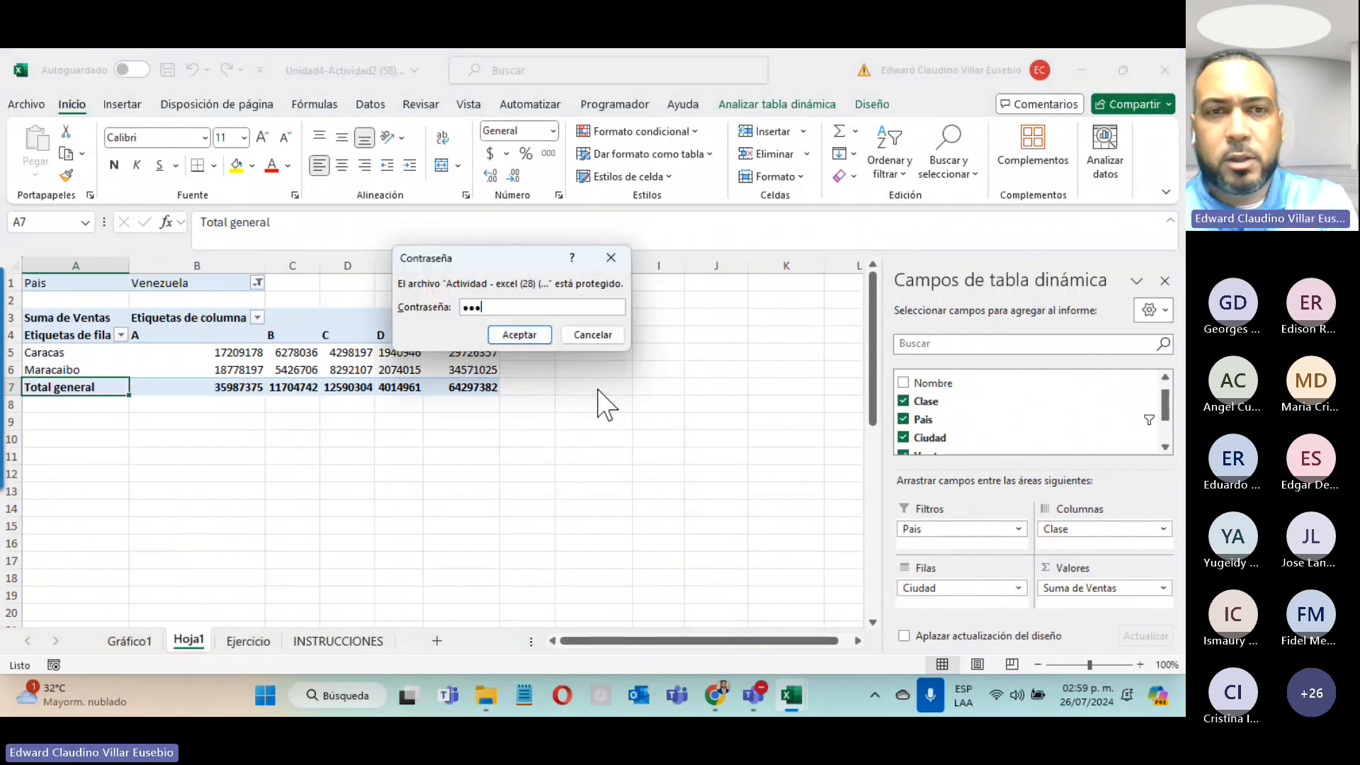
key(Return)
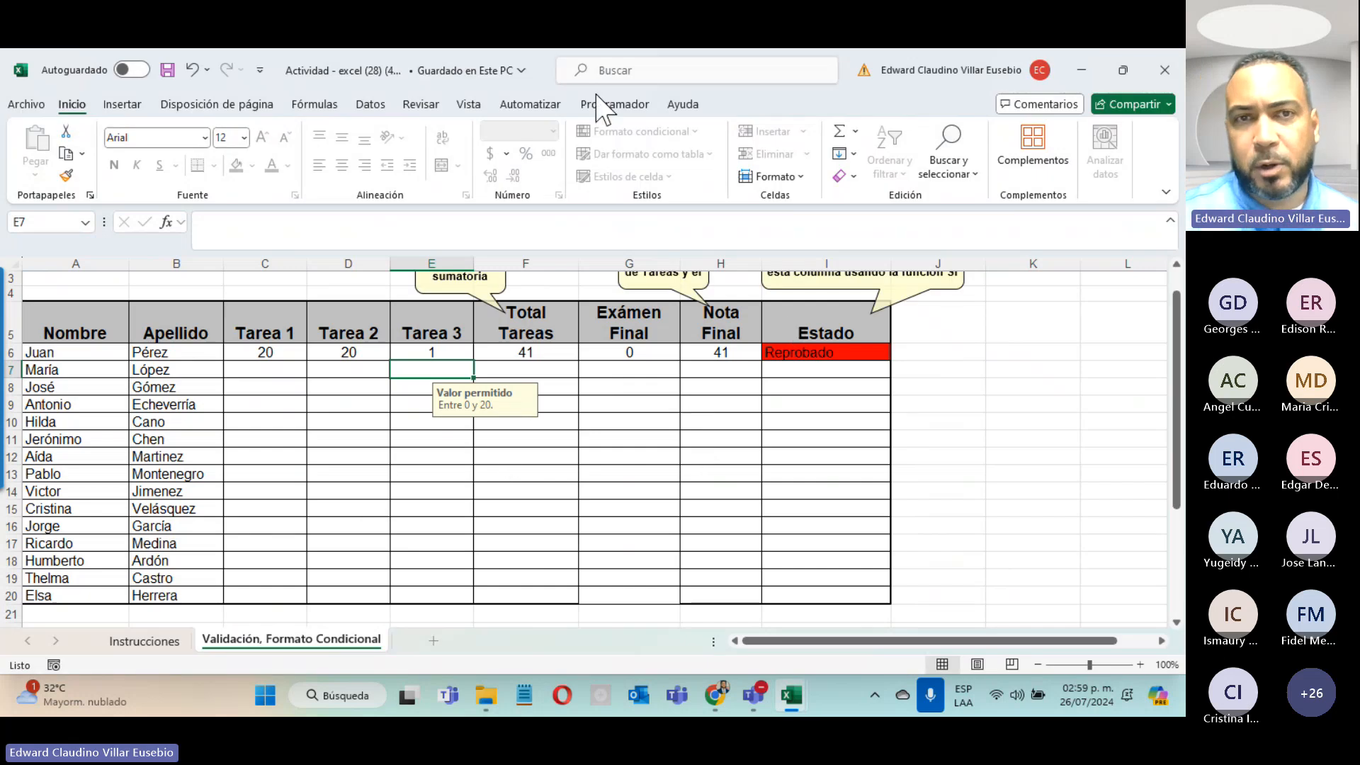
Step: Enter 66 in G7 and cancel the 'Valor fuera del rango' error, leaving it empty
click(643, 365)
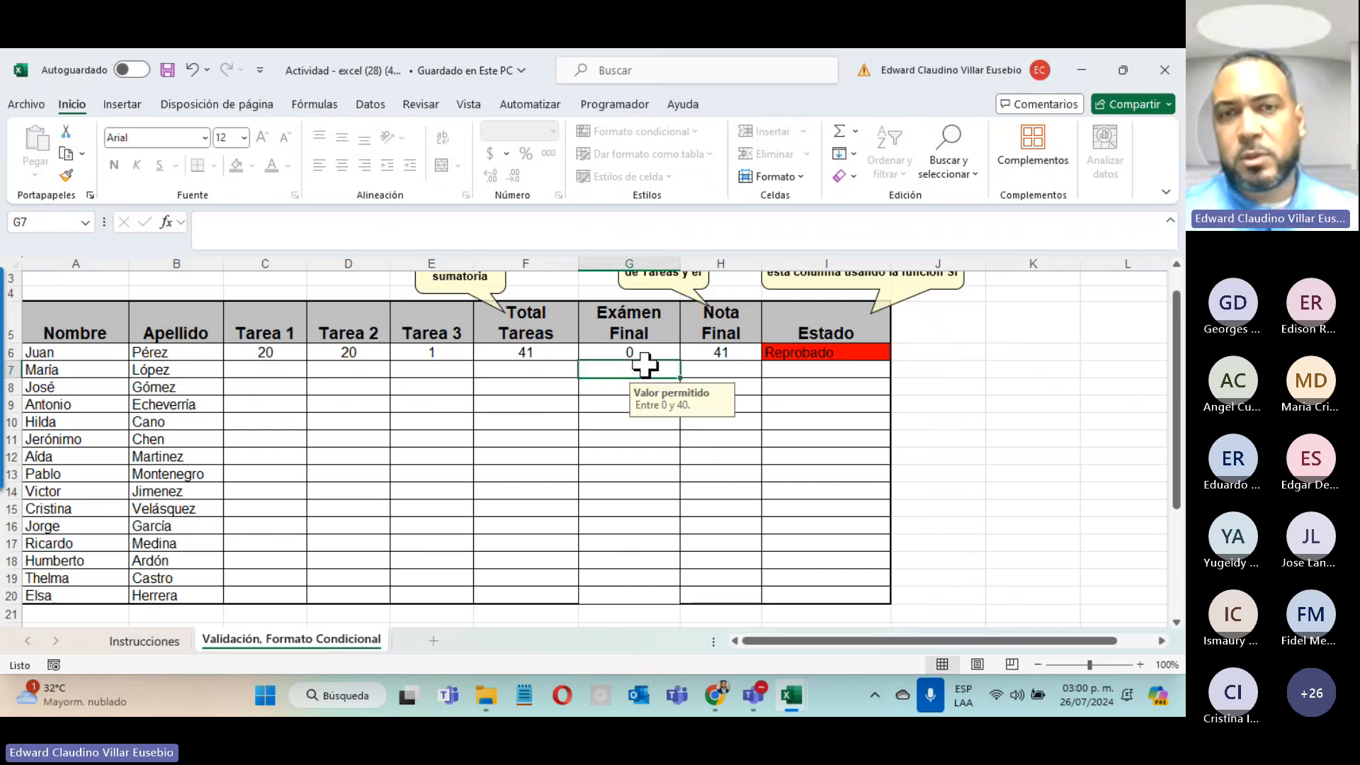
text(66)
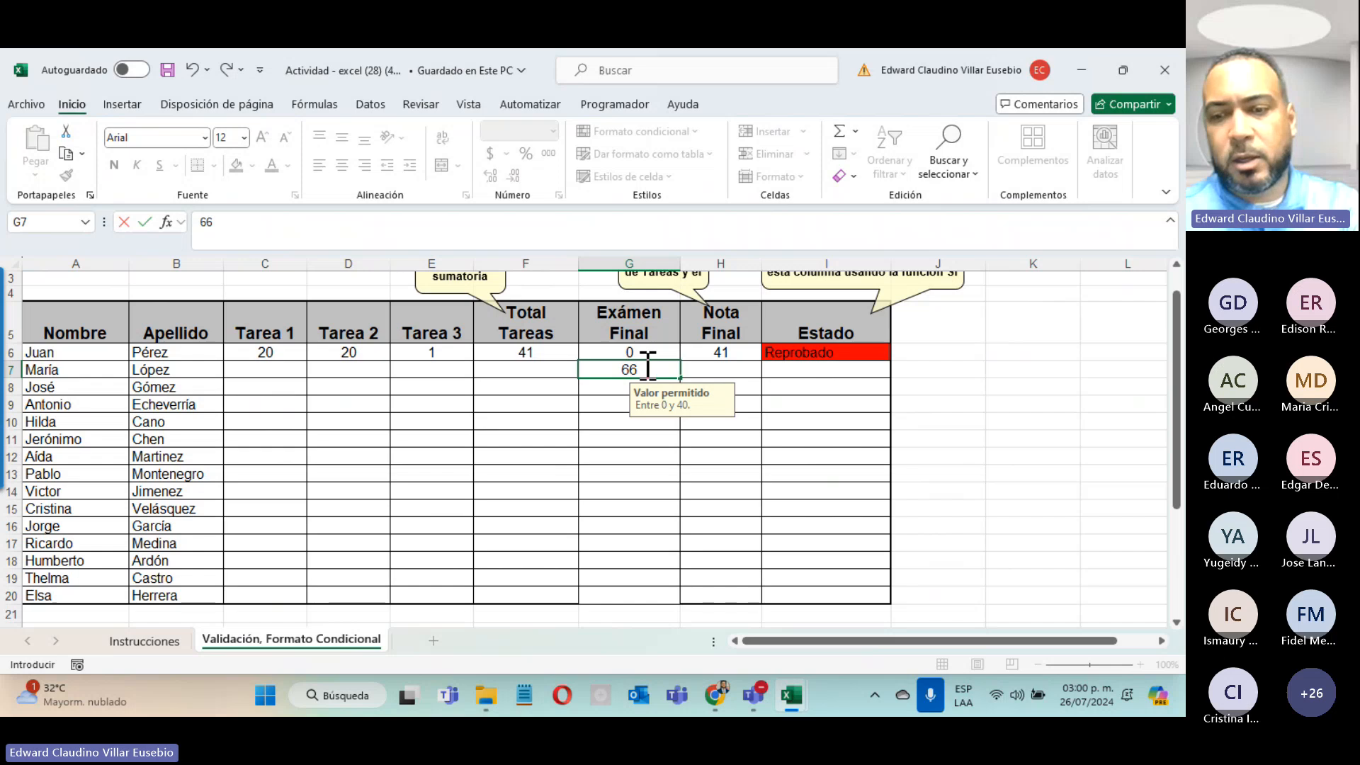
key(Return)
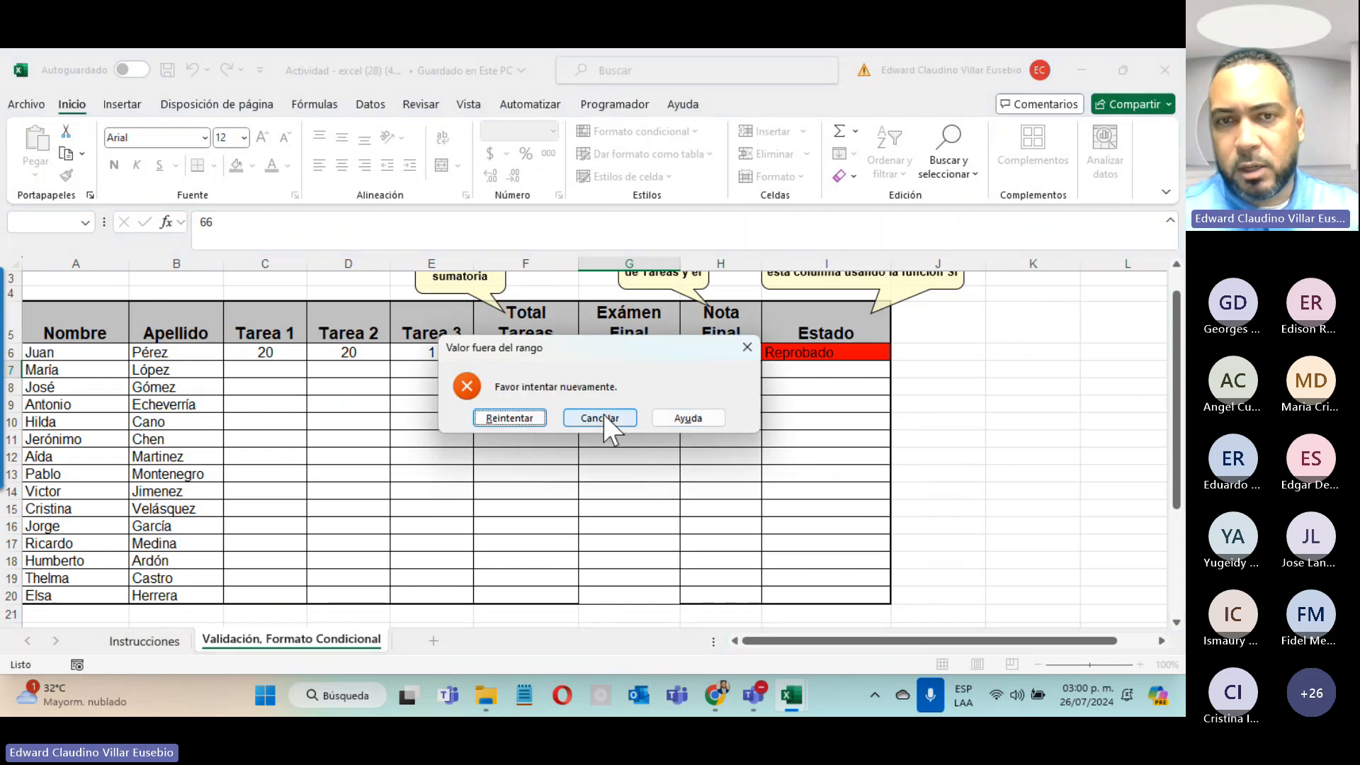
click(602, 417)
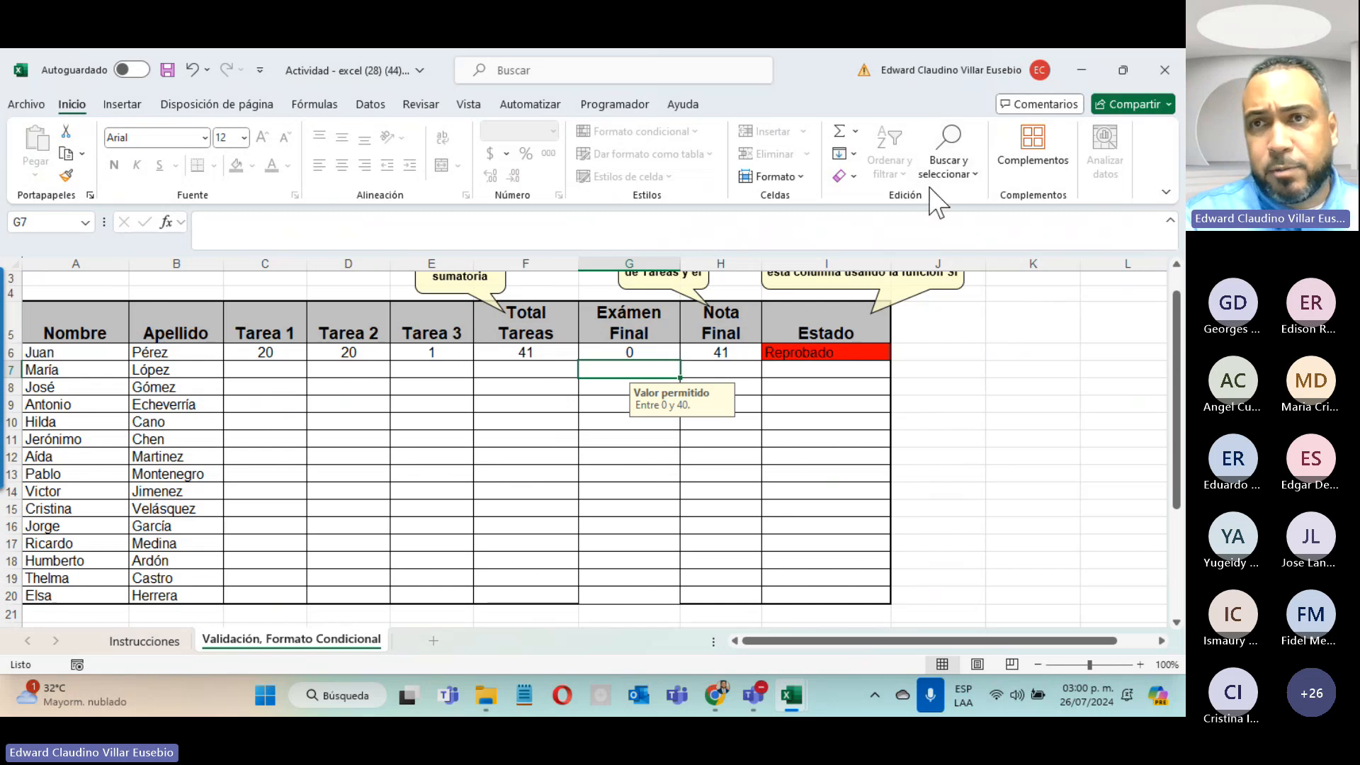
Step: Minimize the grades workbook, the Unidad4-Actividad2 workbook and File Explorer
click(1075, 71)
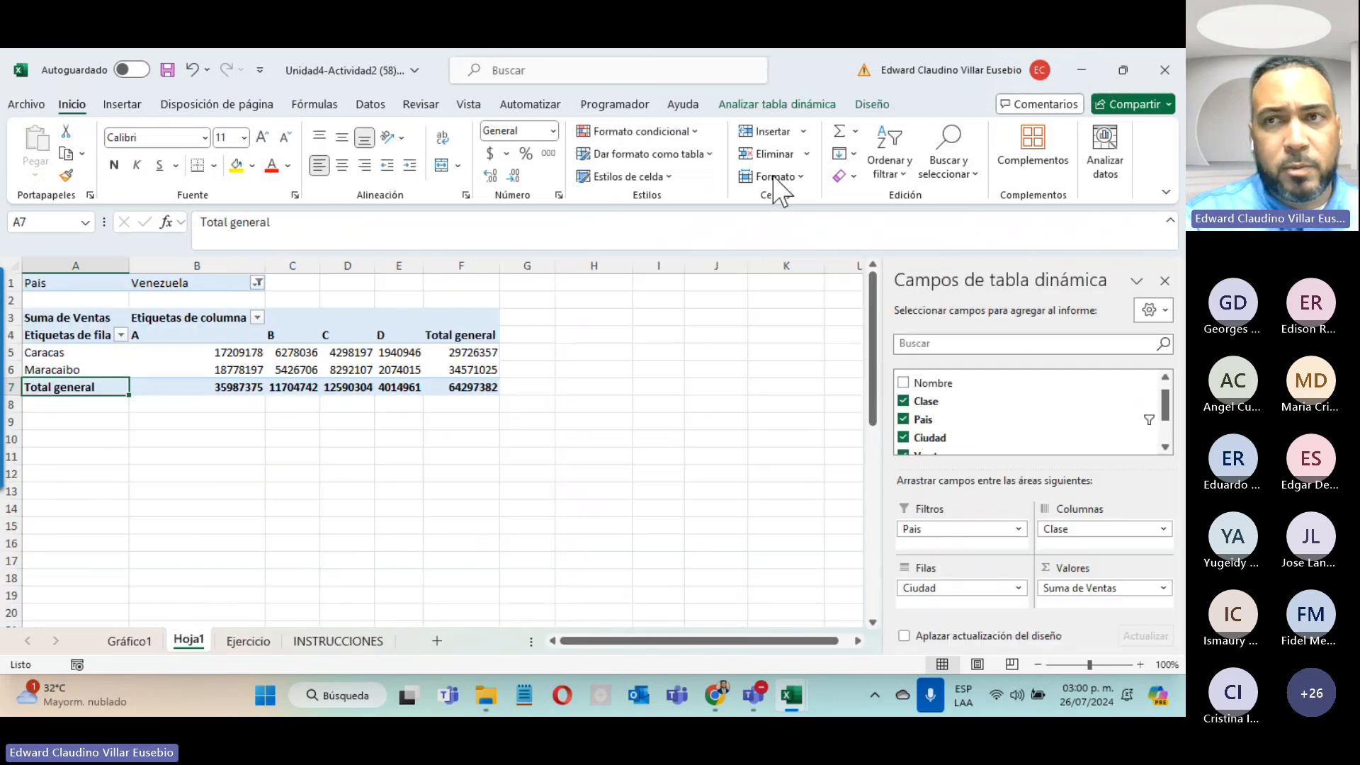
click(1078, 73)
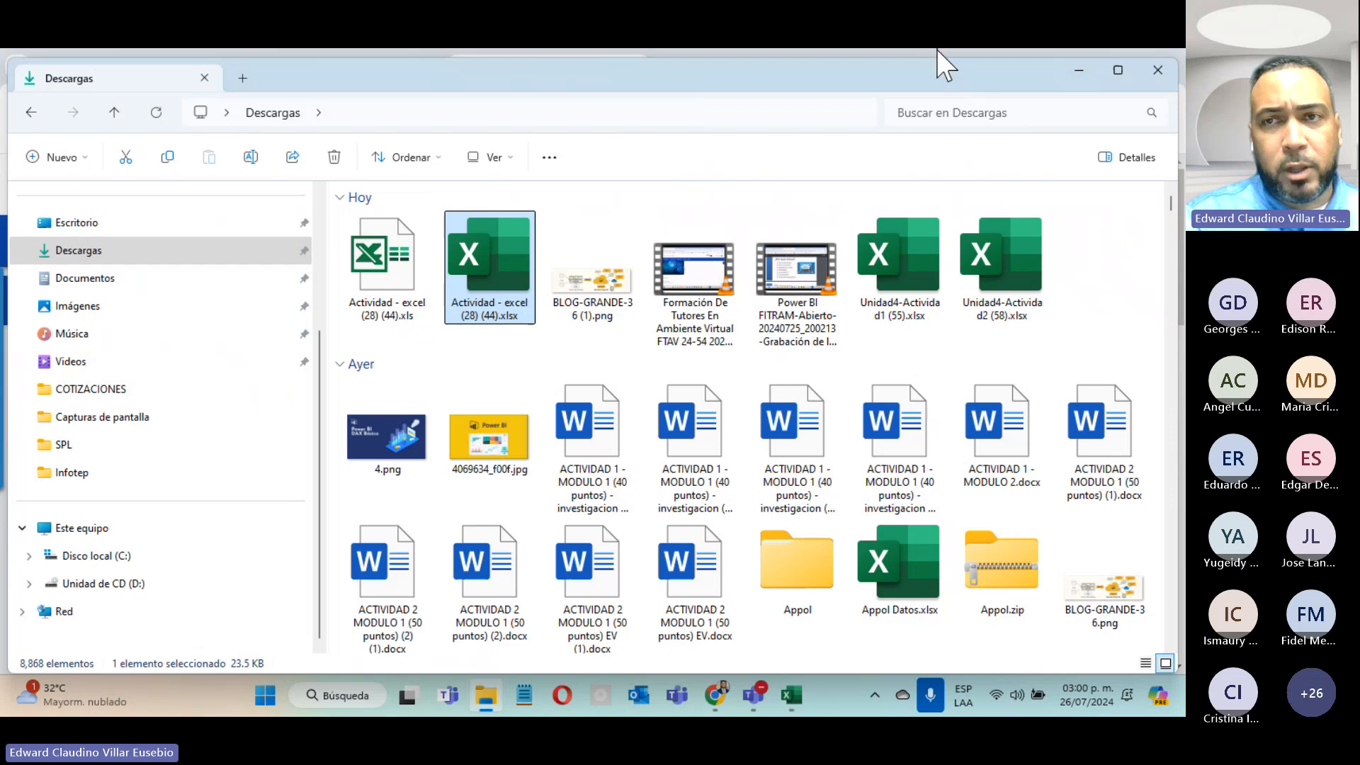
click(1078, 72)
Step: Review the bottom of the Excel Intermedio course page, then bring the Teams meeting forward
click(341, 67)
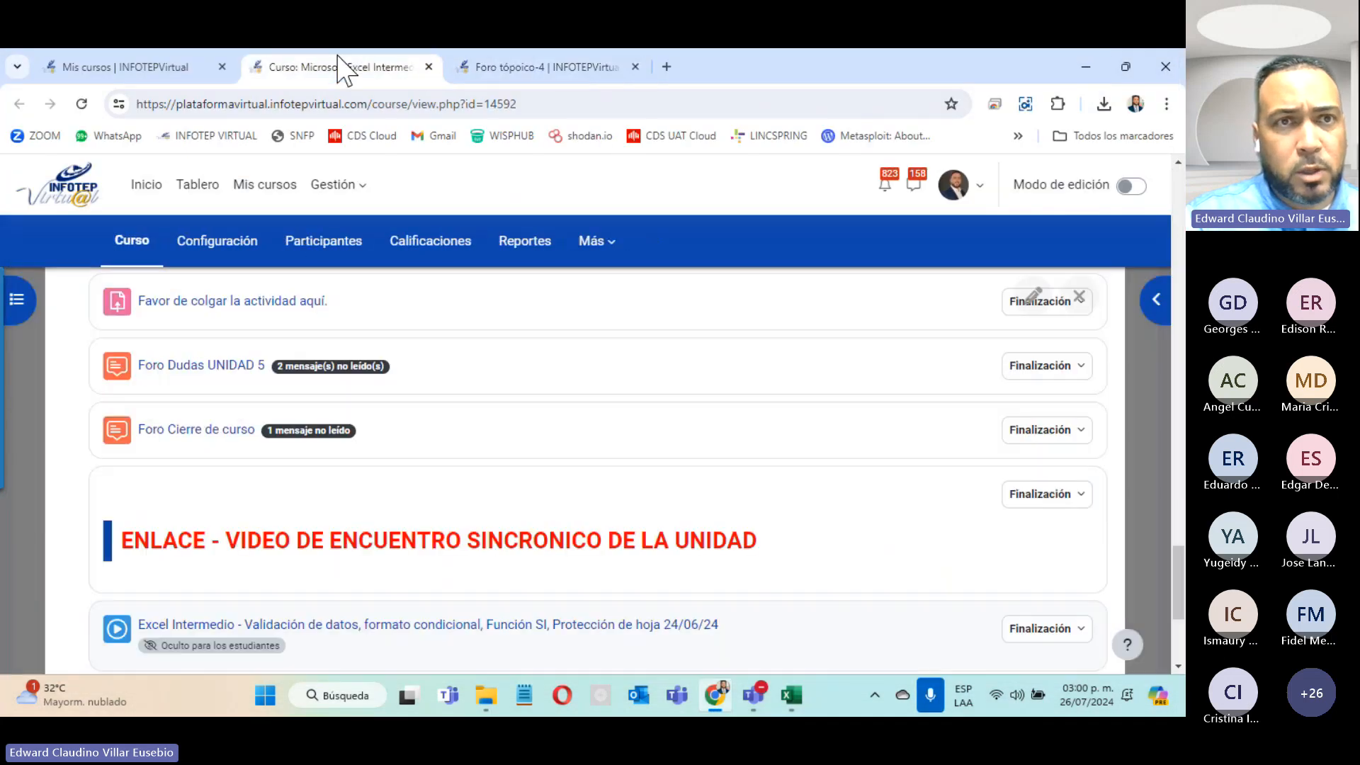
scroll(383, 430, down, 4)
scroll(386, 430, up, 4)
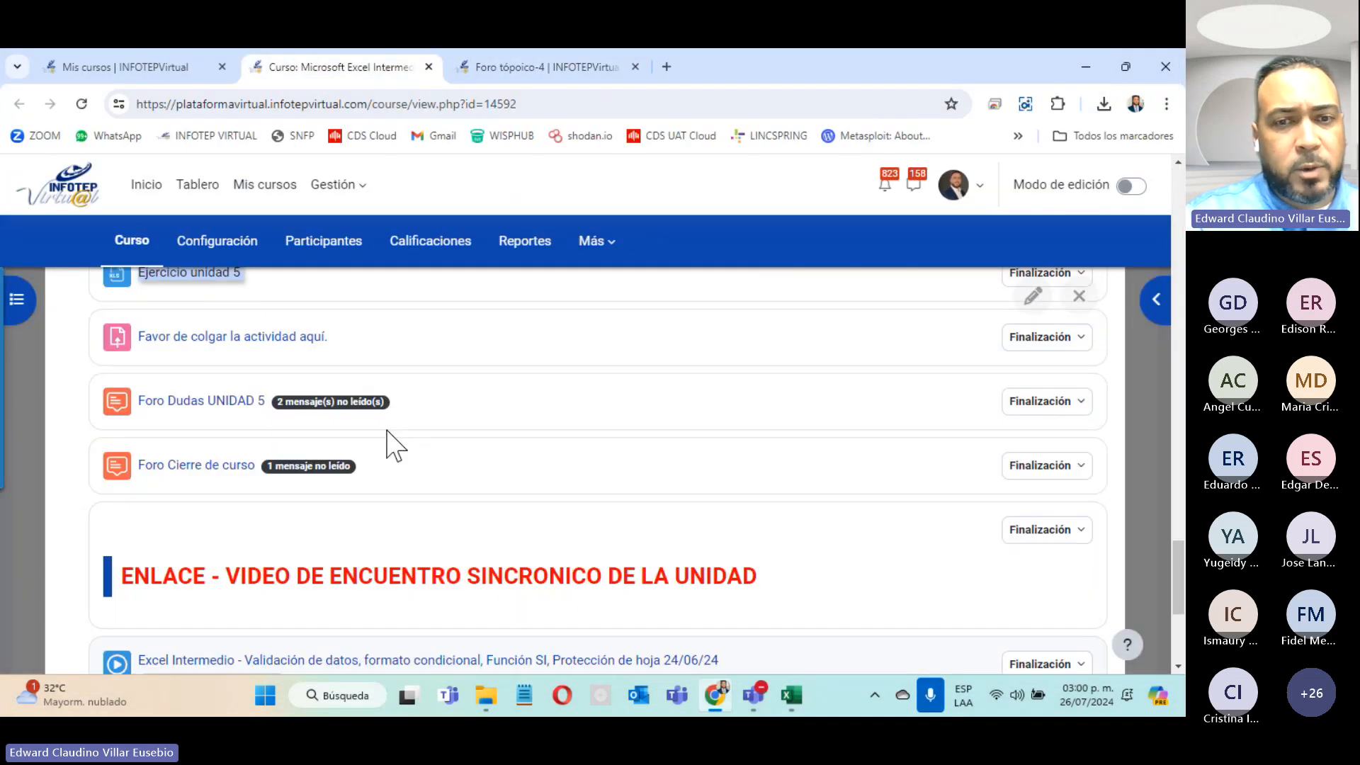
scroll(387, 430, down, 5)
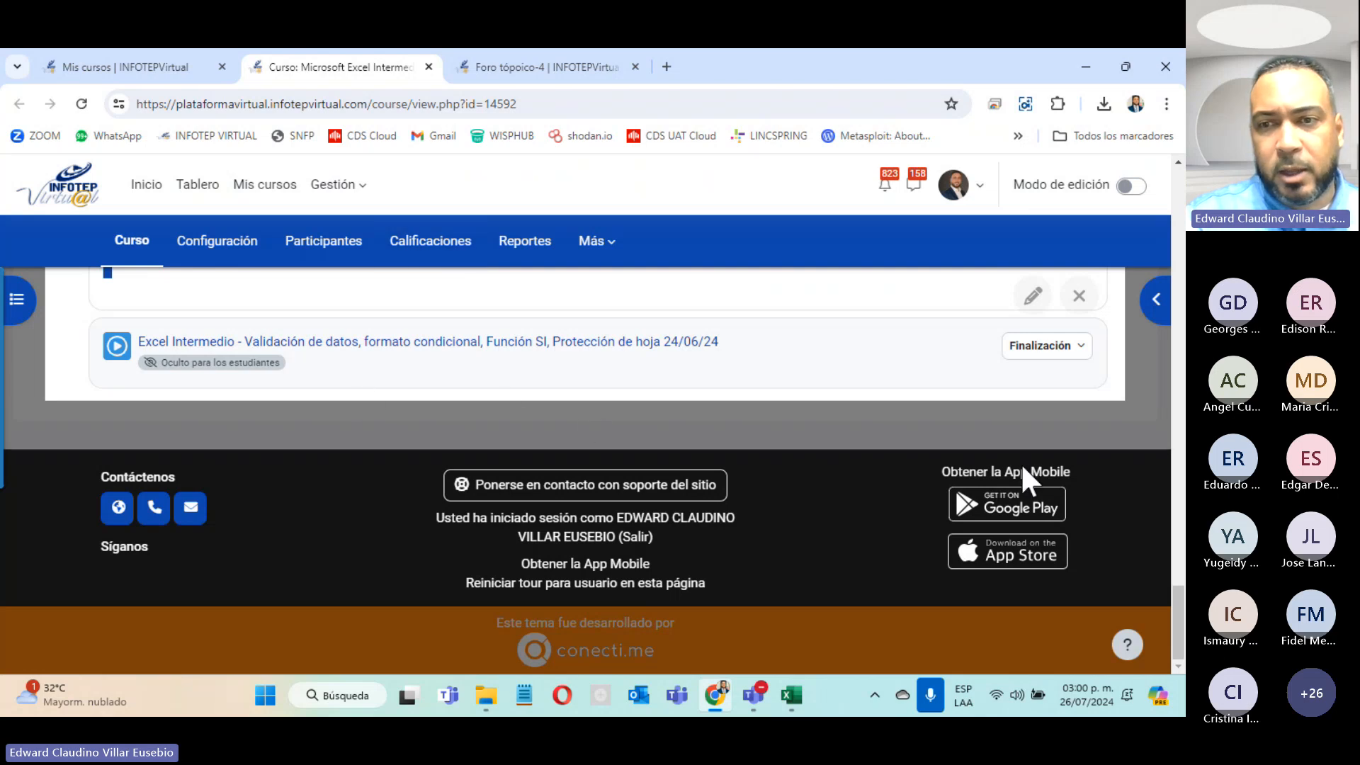
click(1146, 455)
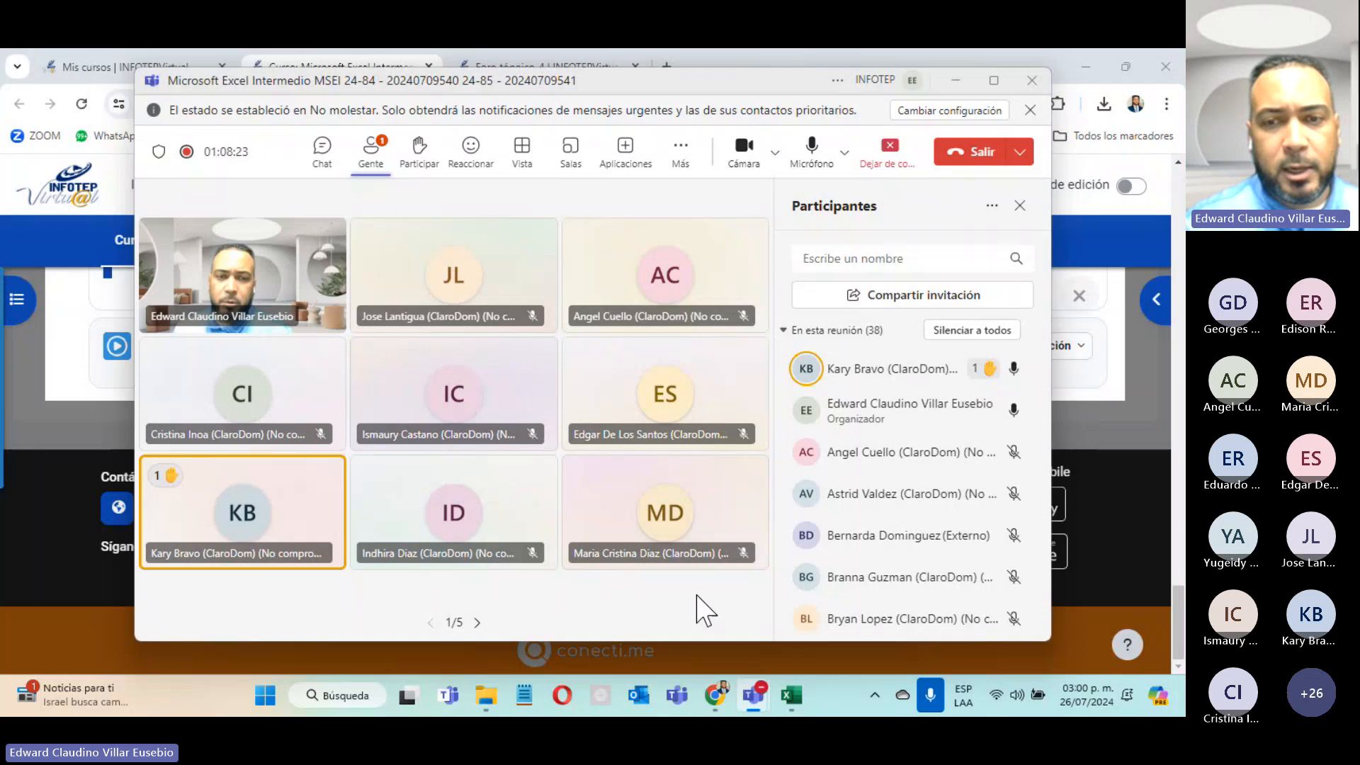
Step: Switch to the Actividad - excel (28) (44).xlsx workbook and open its Save As page on Descargas
click(795, 696)
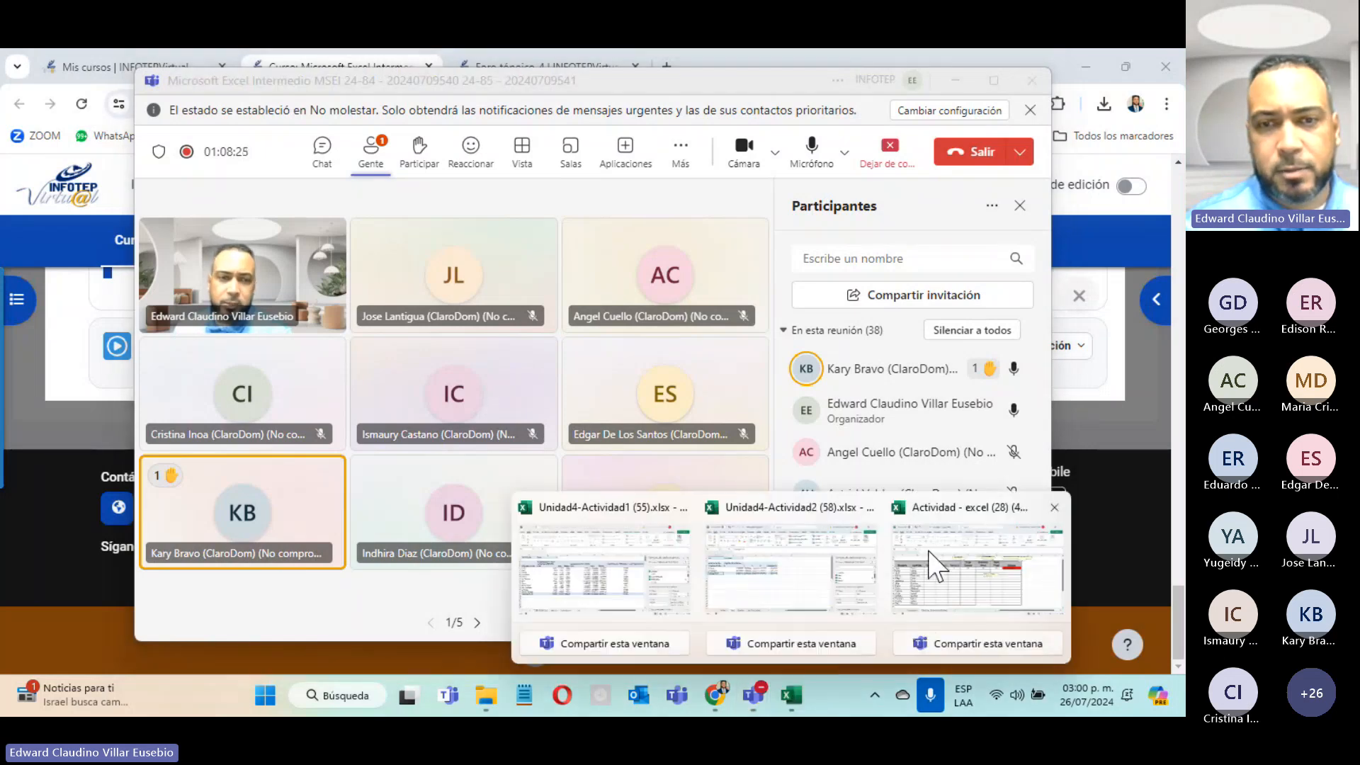
mouse_move(846, 588)
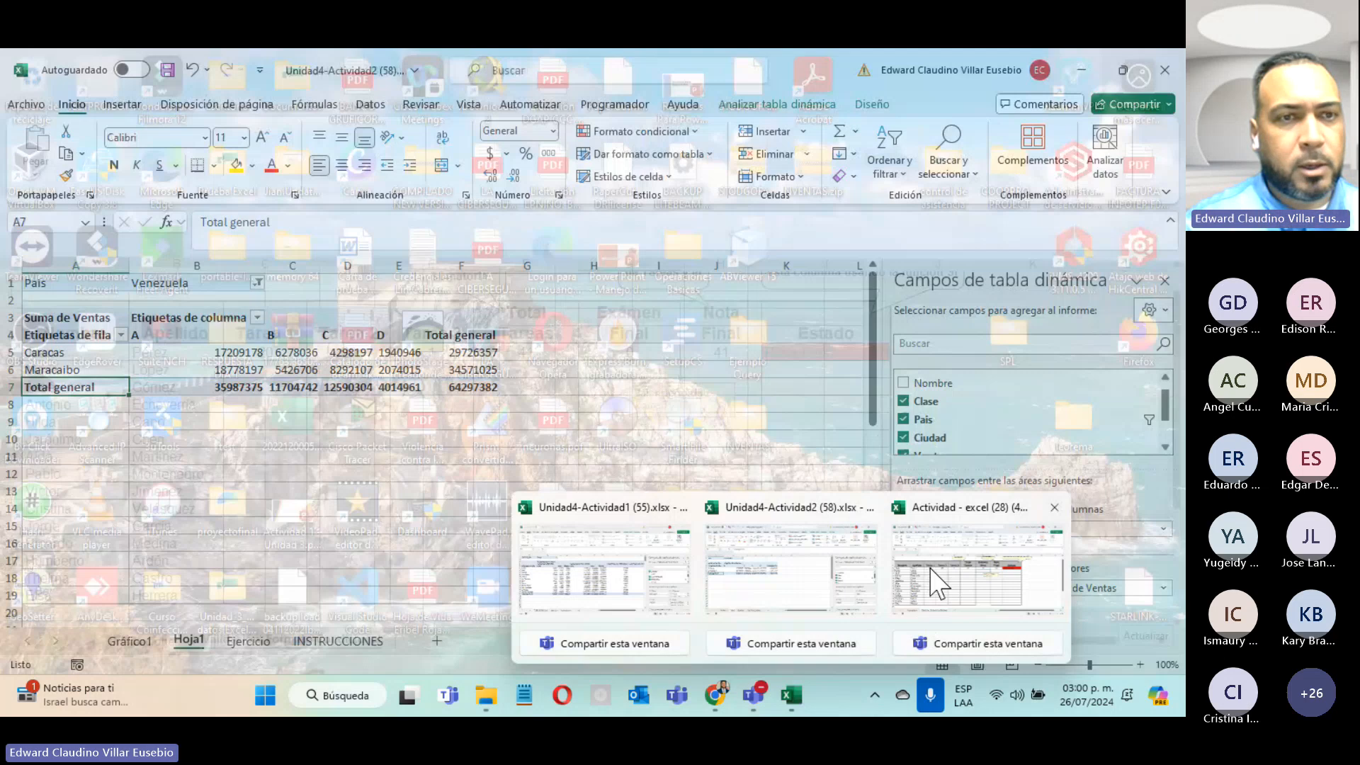
click(933, 571)
click(26, 104)
click(89, 387)
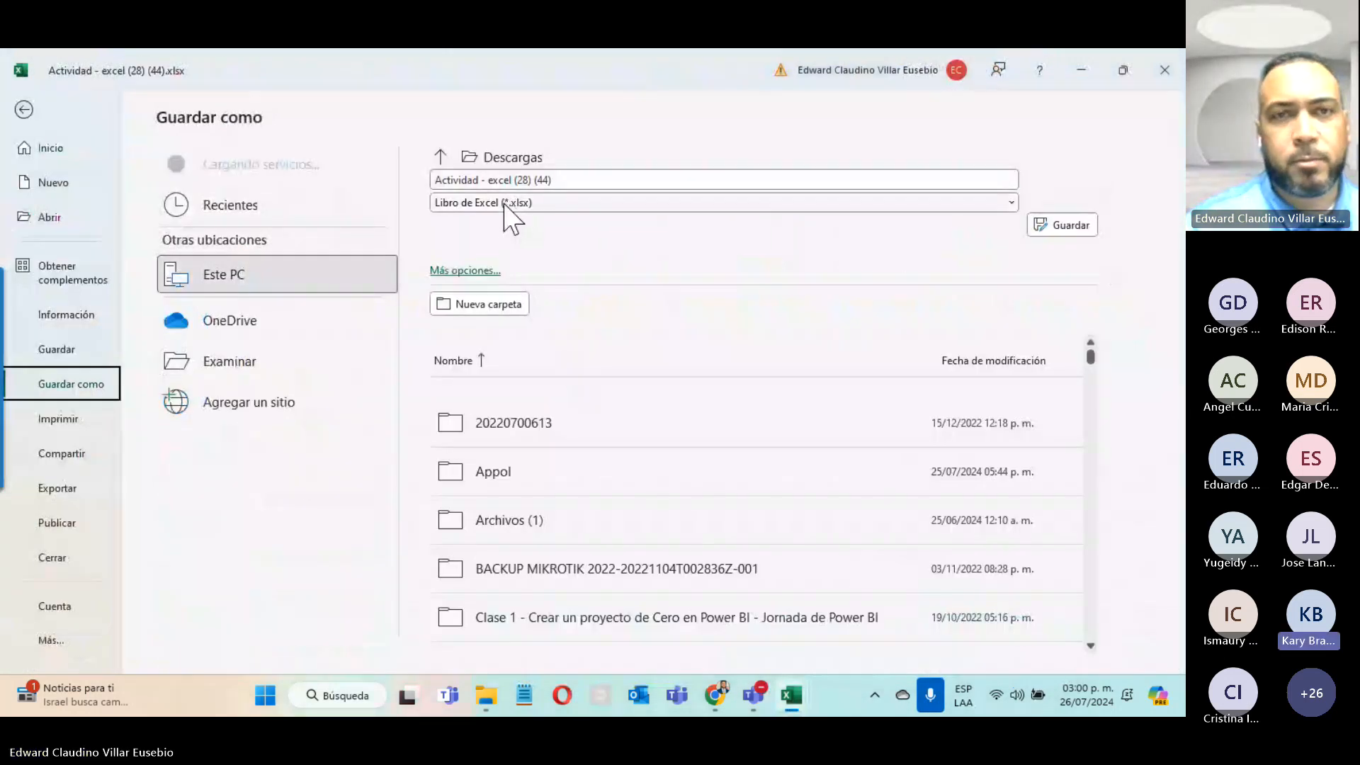
Step: Browse the Save As file-format list, then close it and go back to the Validación grades sheet
click(467, 205)
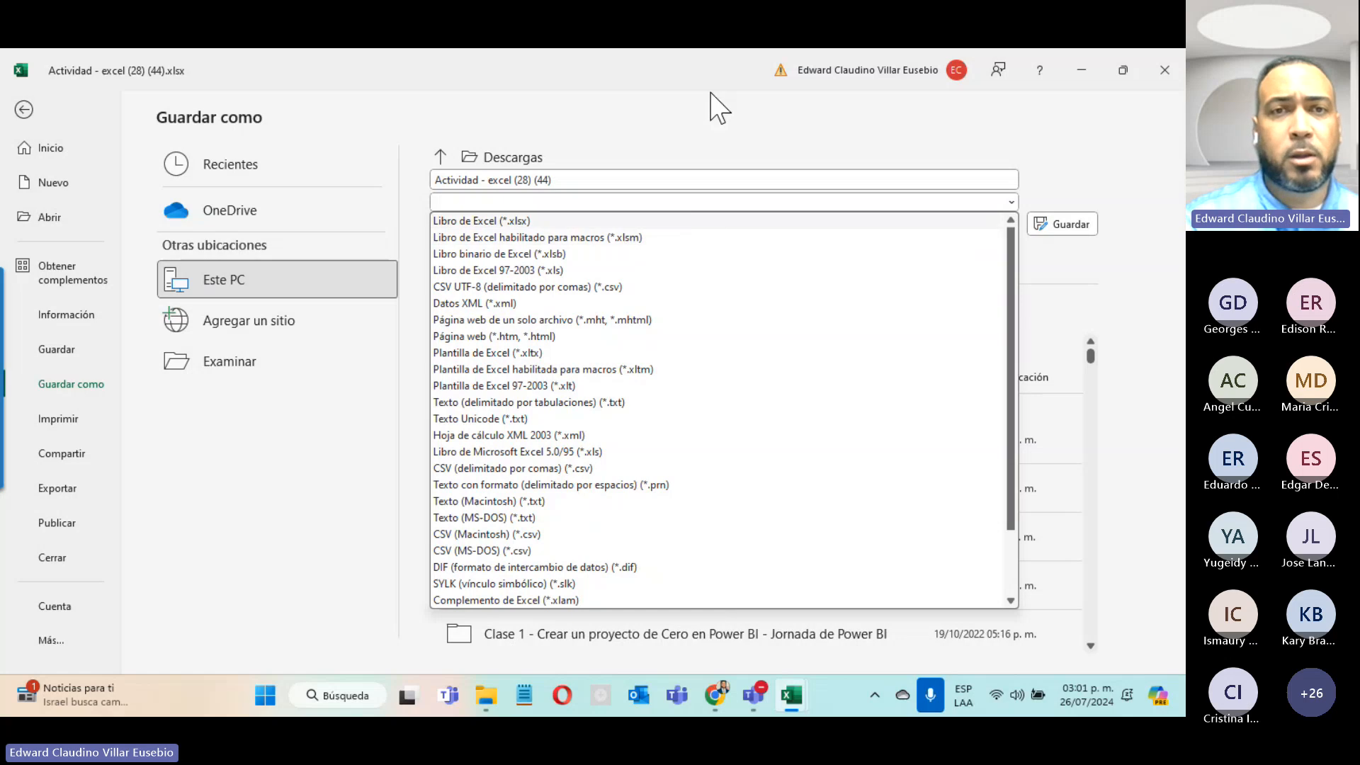
click(684, 111)
click(23, 111)
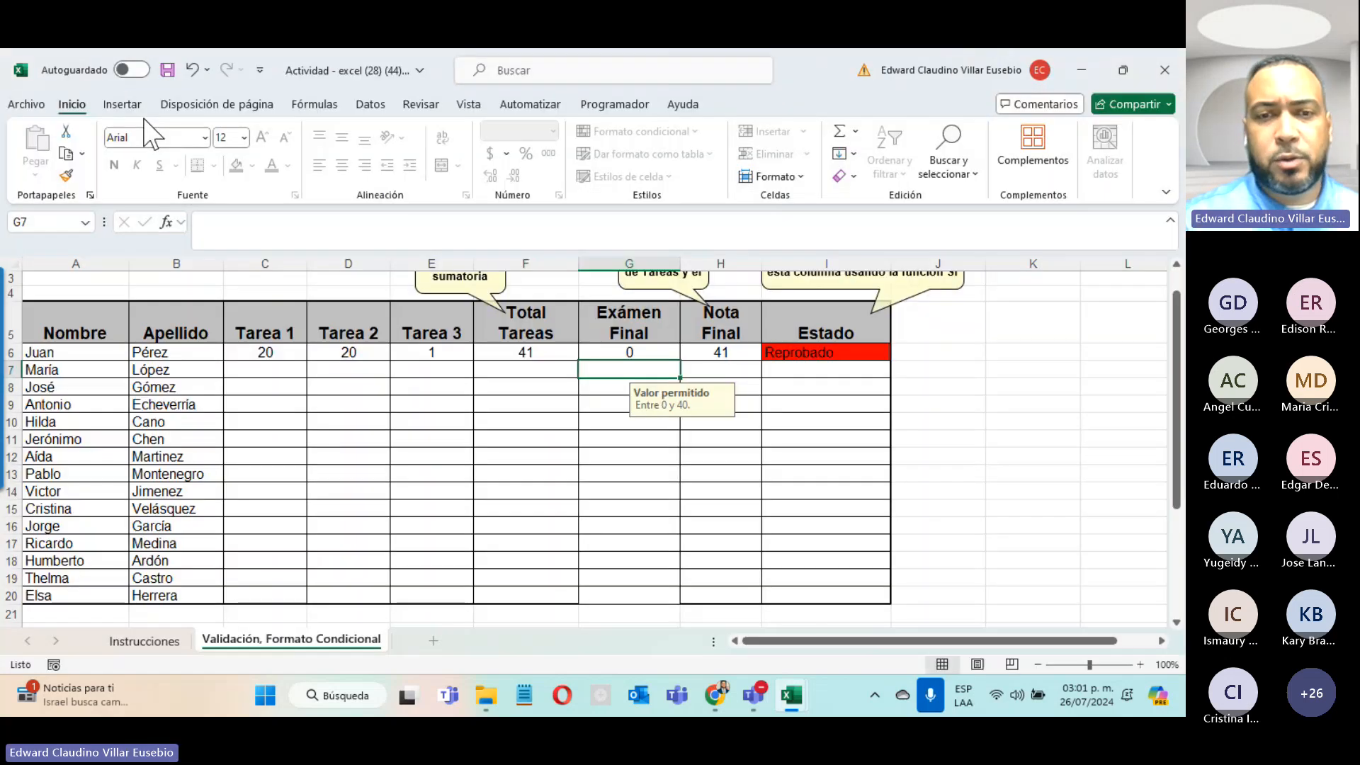
Step: Select cell I12 in the Estado column and put the 38-participant Teams meeting in front
click(826, 456)
mouse_move(763, 696)
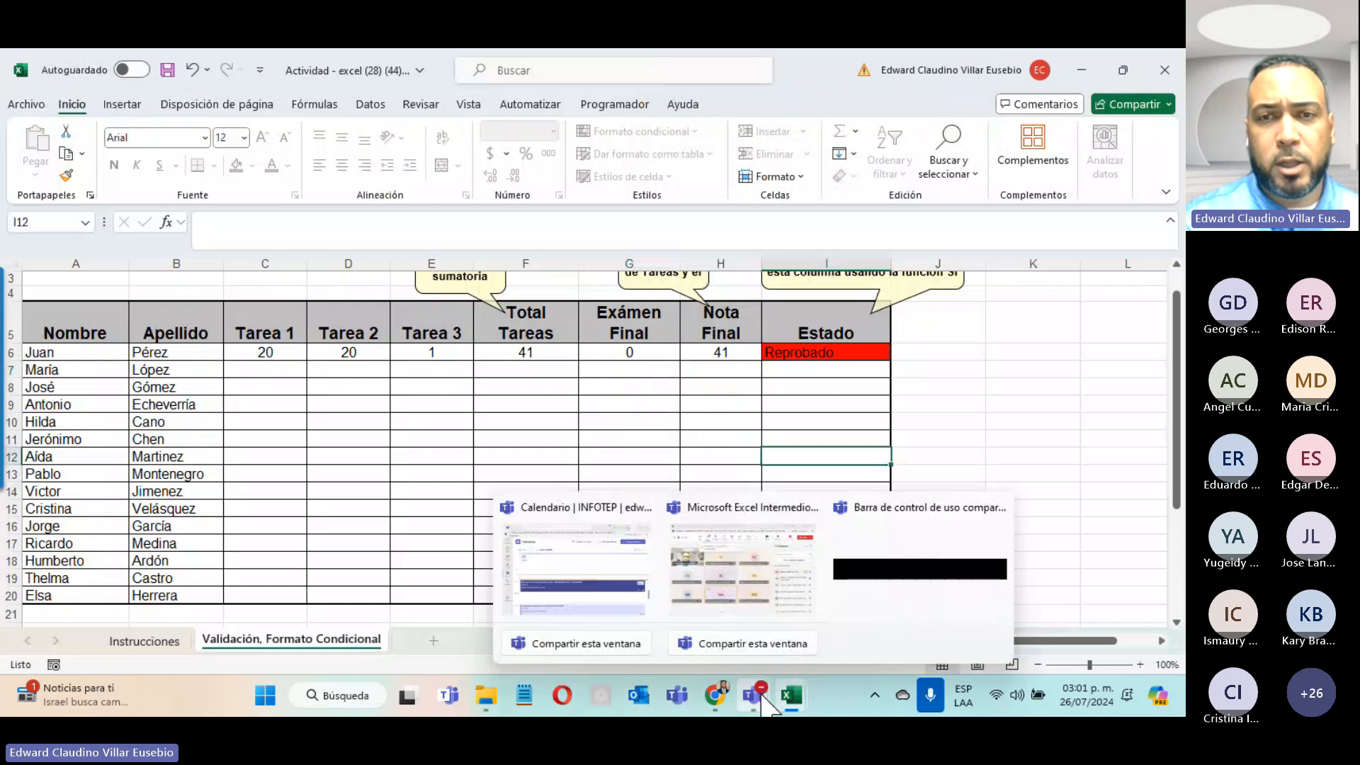
click(744, 560)
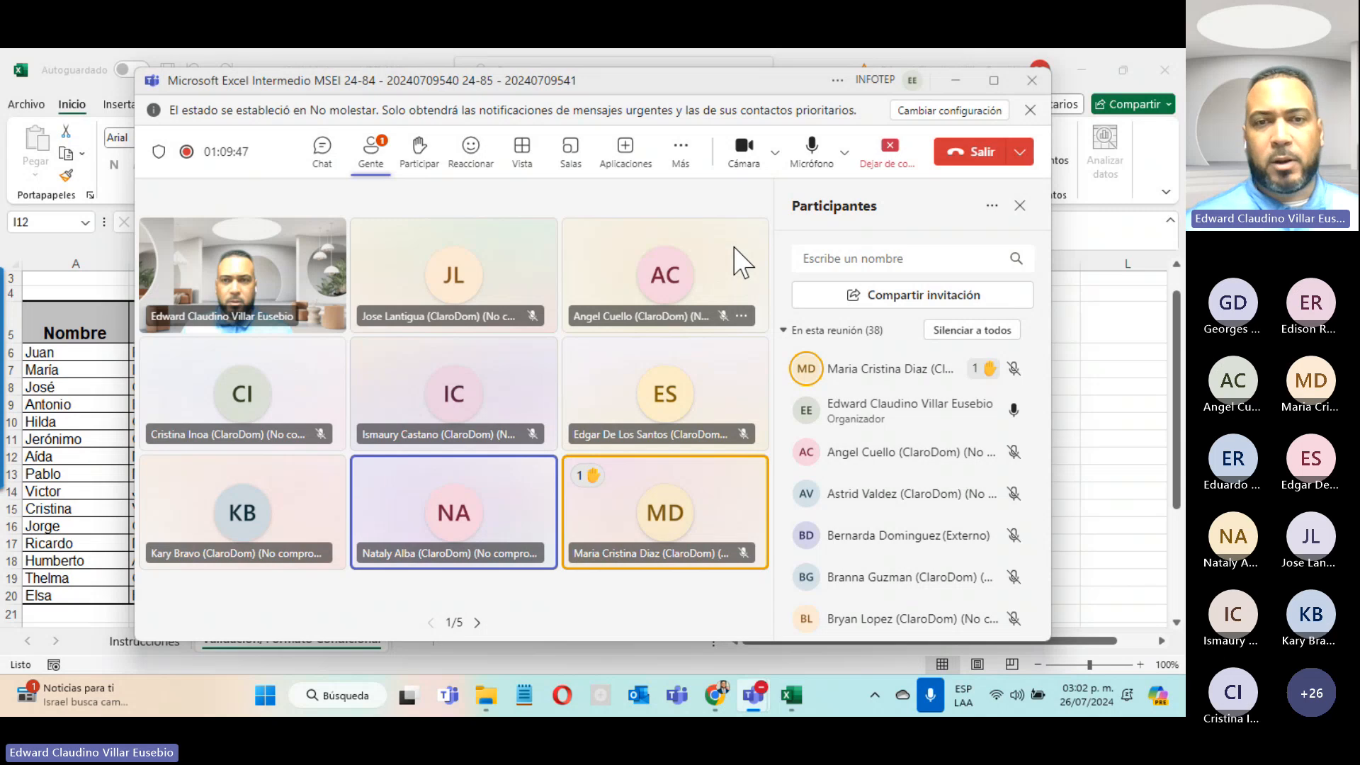
click(954, 80)
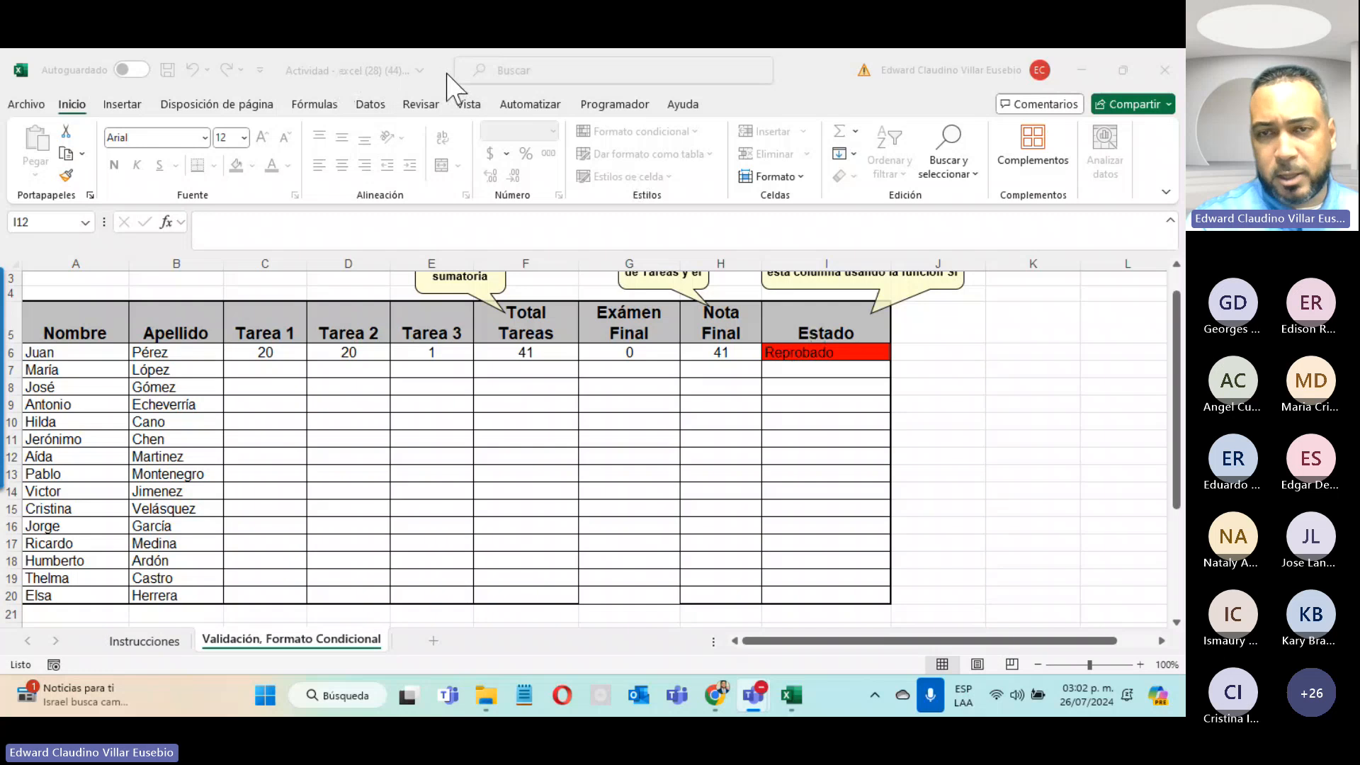
click(804, 346)
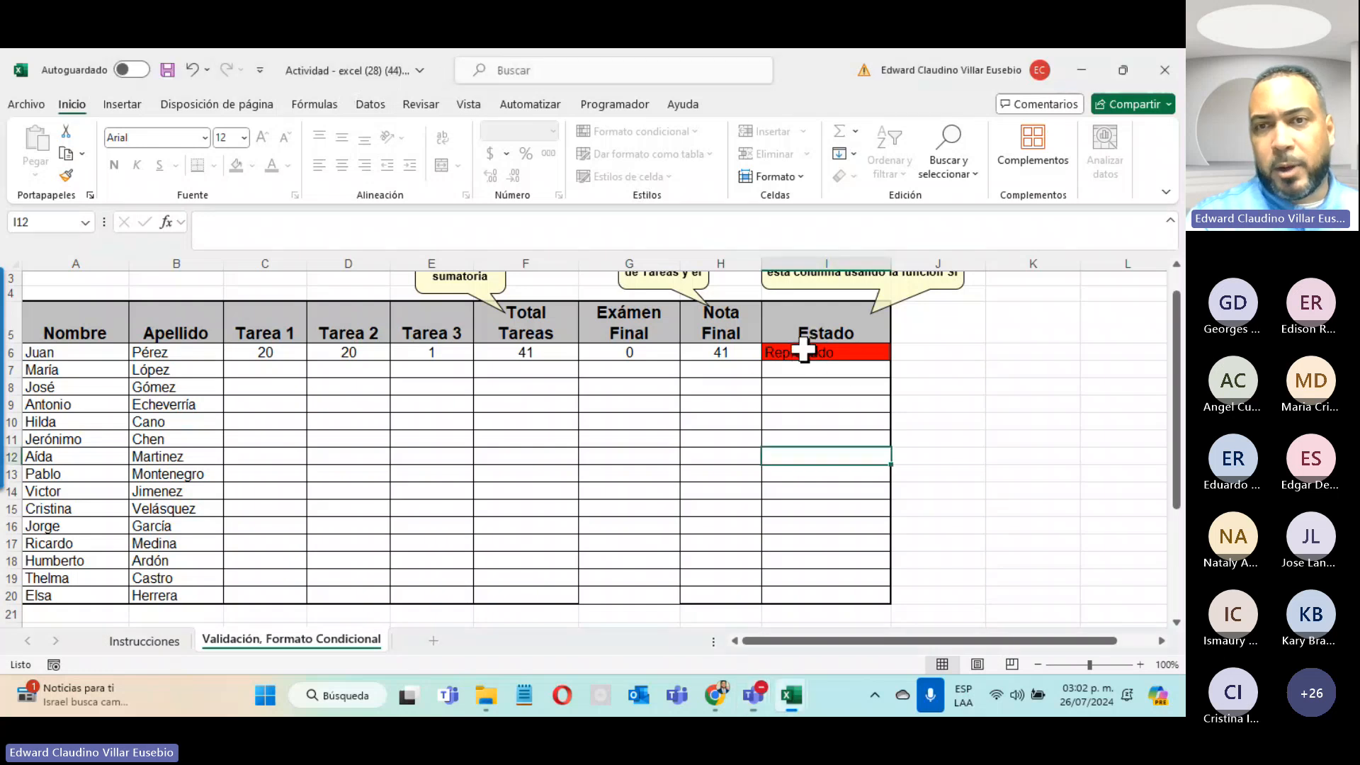
drag(796, 353, 806, 464)
drag(799, 561, 799, 561)
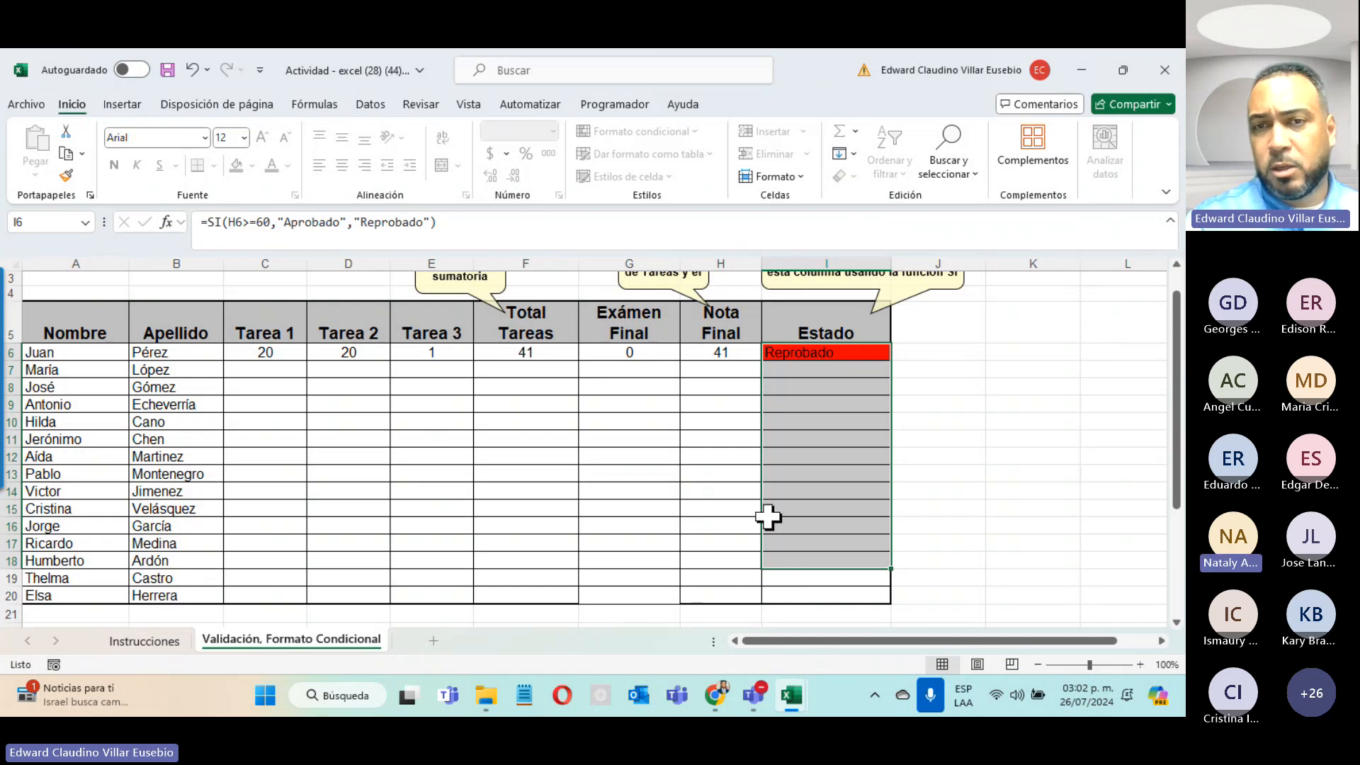
click(697, 504)
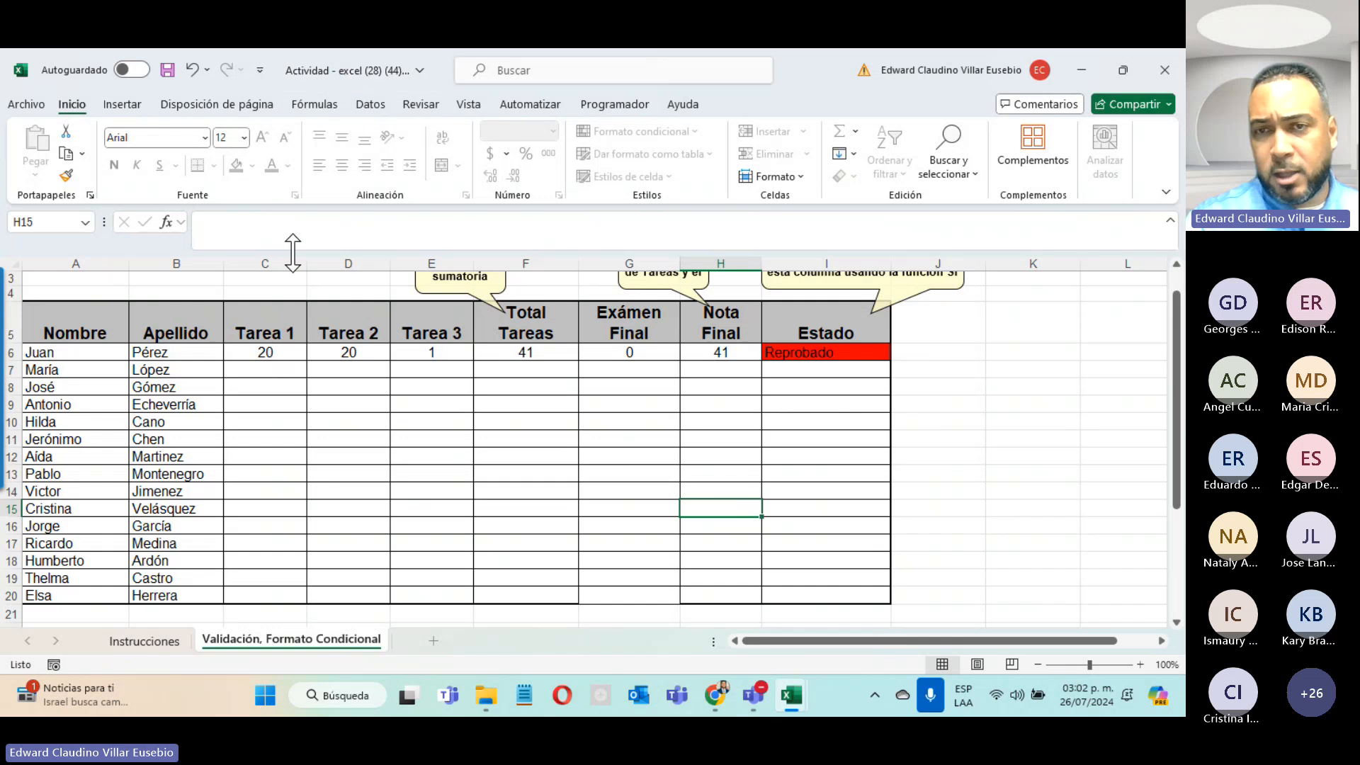
scroll(879, 407, up, 1)
scroll(879, 408, up, 1)
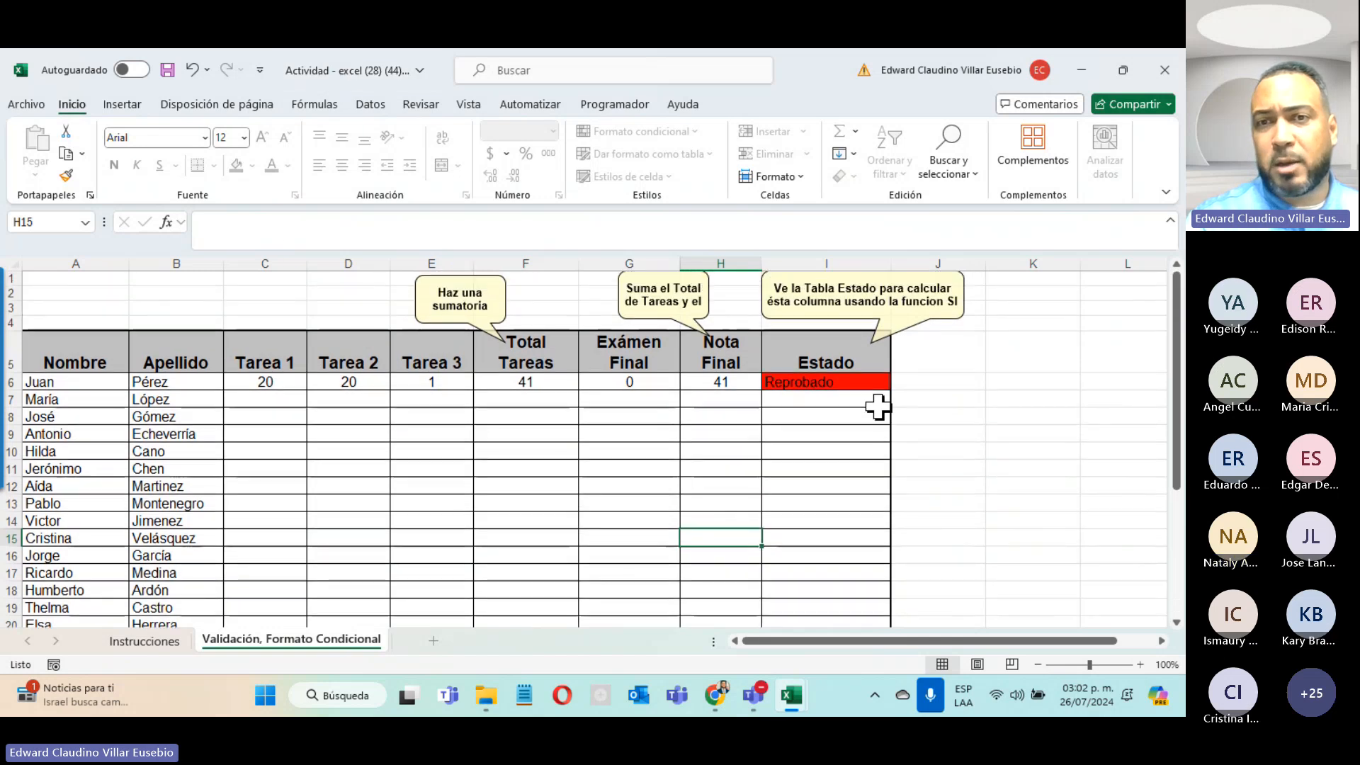
drag(786, 382, 784, 500)
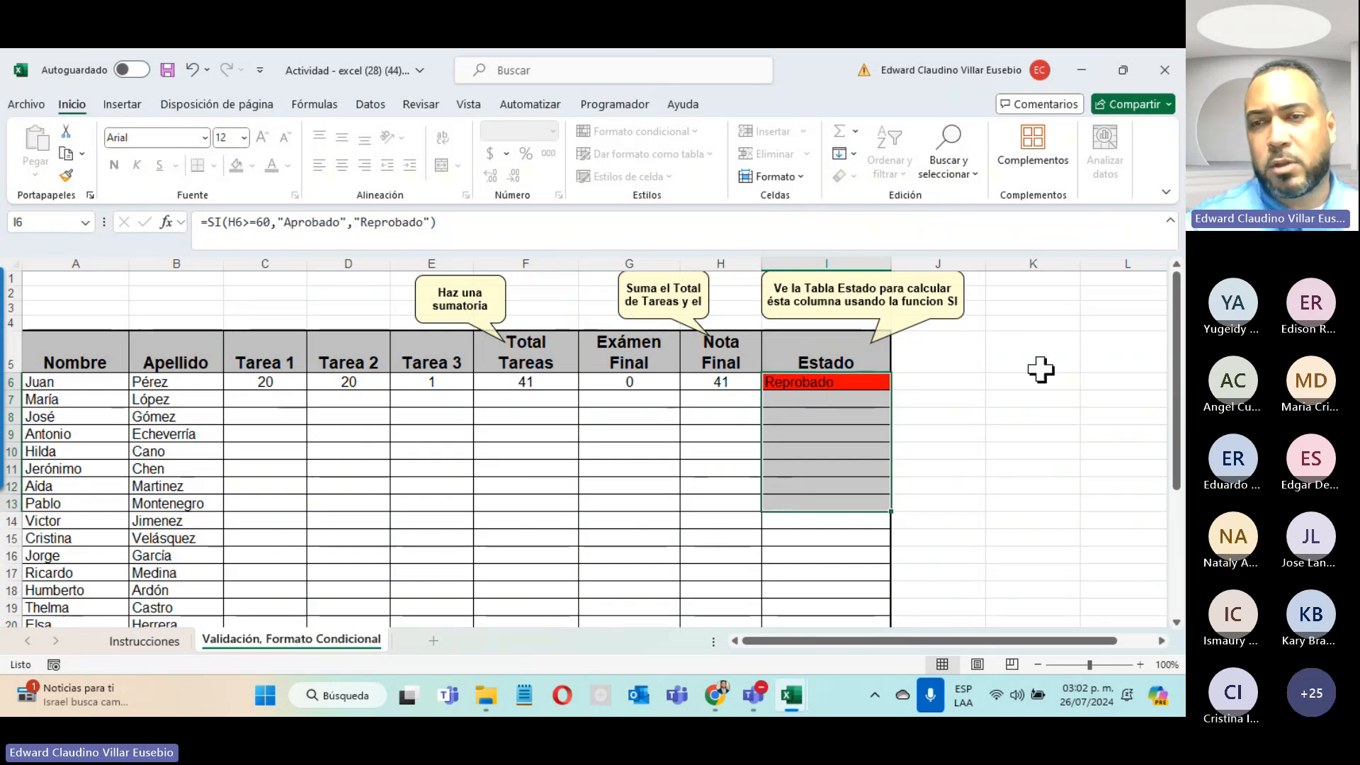
click(1141, 448)
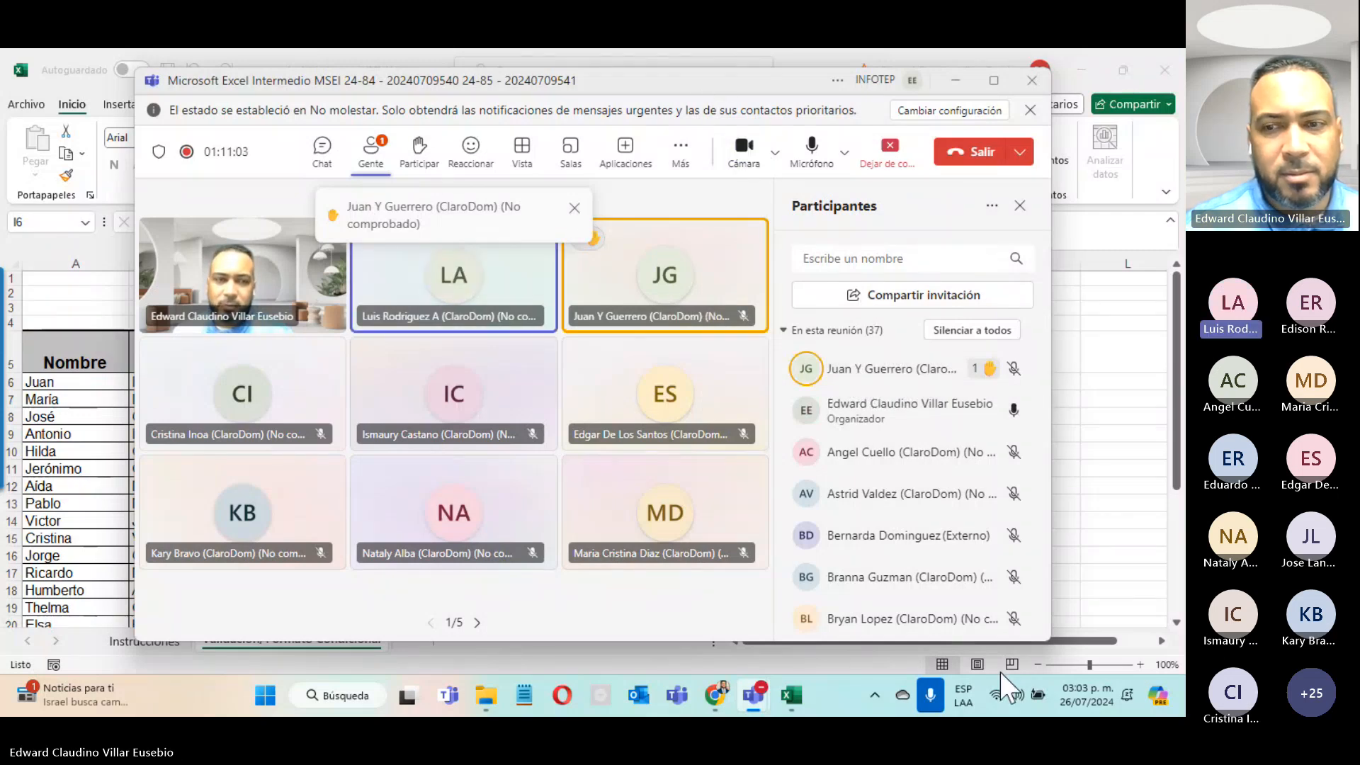
Step: Check the notifications and calendar panel, then page through the participant gallery and back
click(1071, 695)
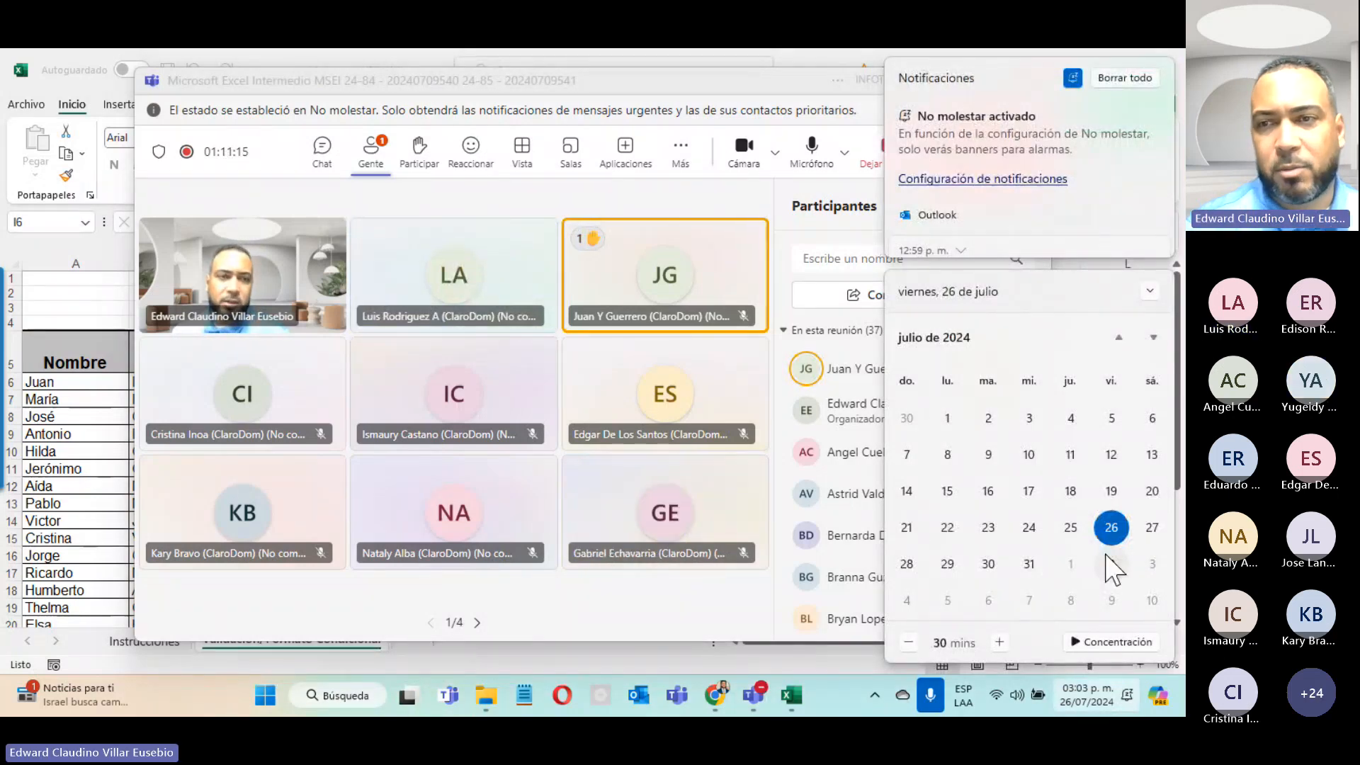
click(530, 190)
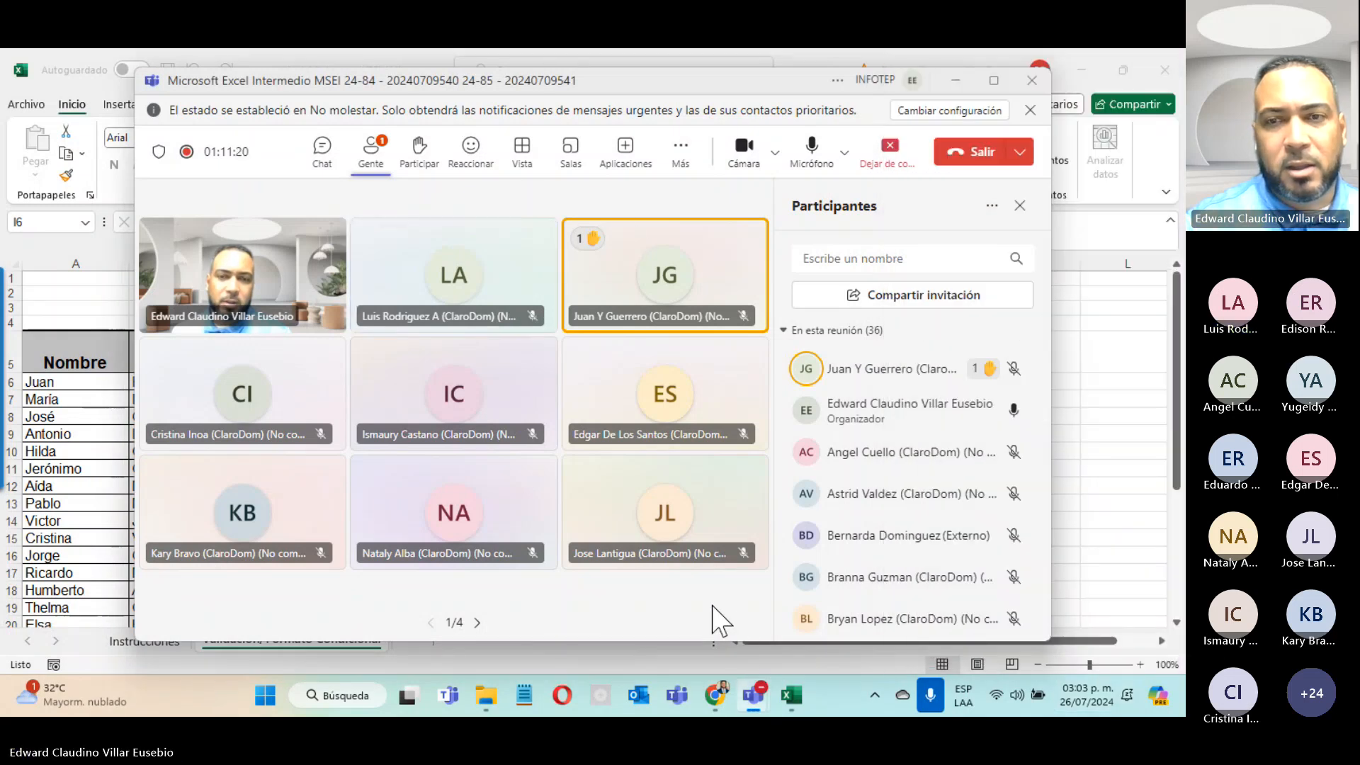
click(477, 623)
click(428, 622)
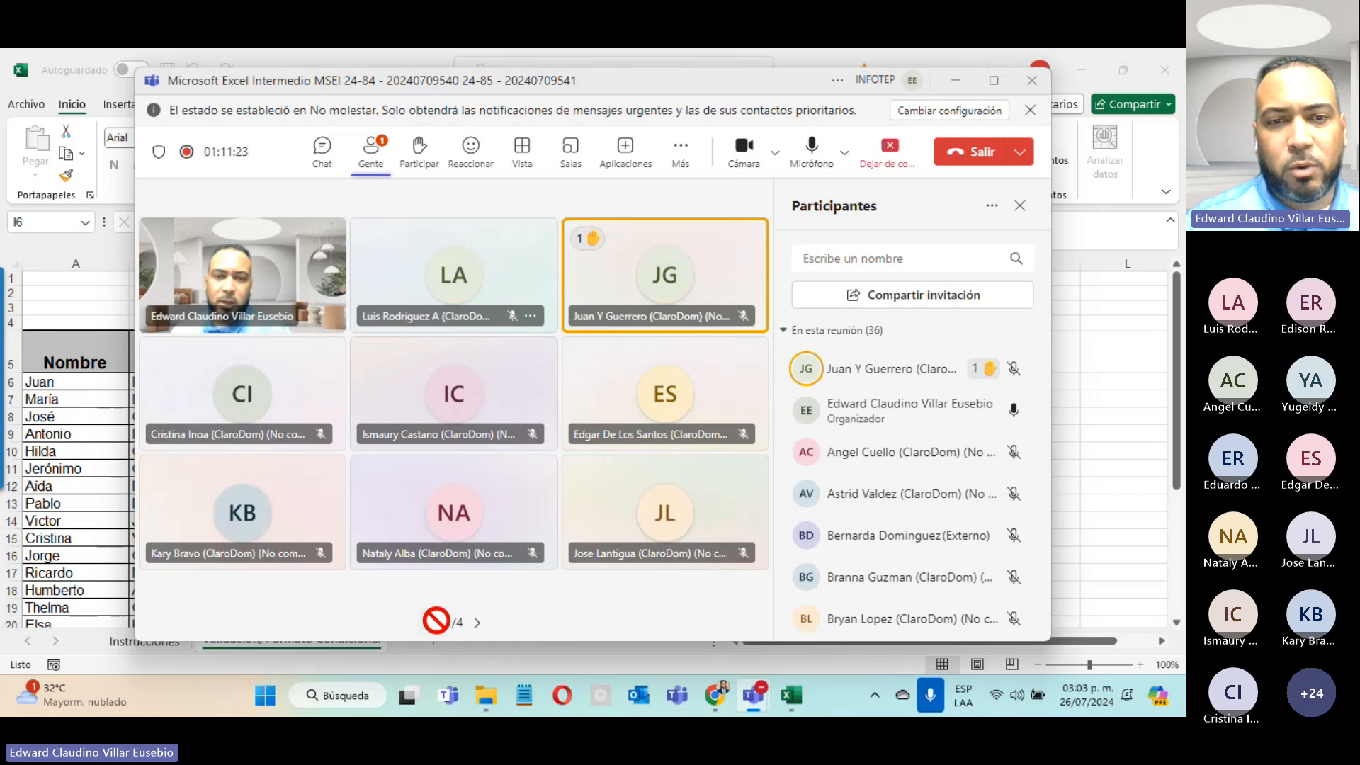
click(477, 623)
click(428, 622)
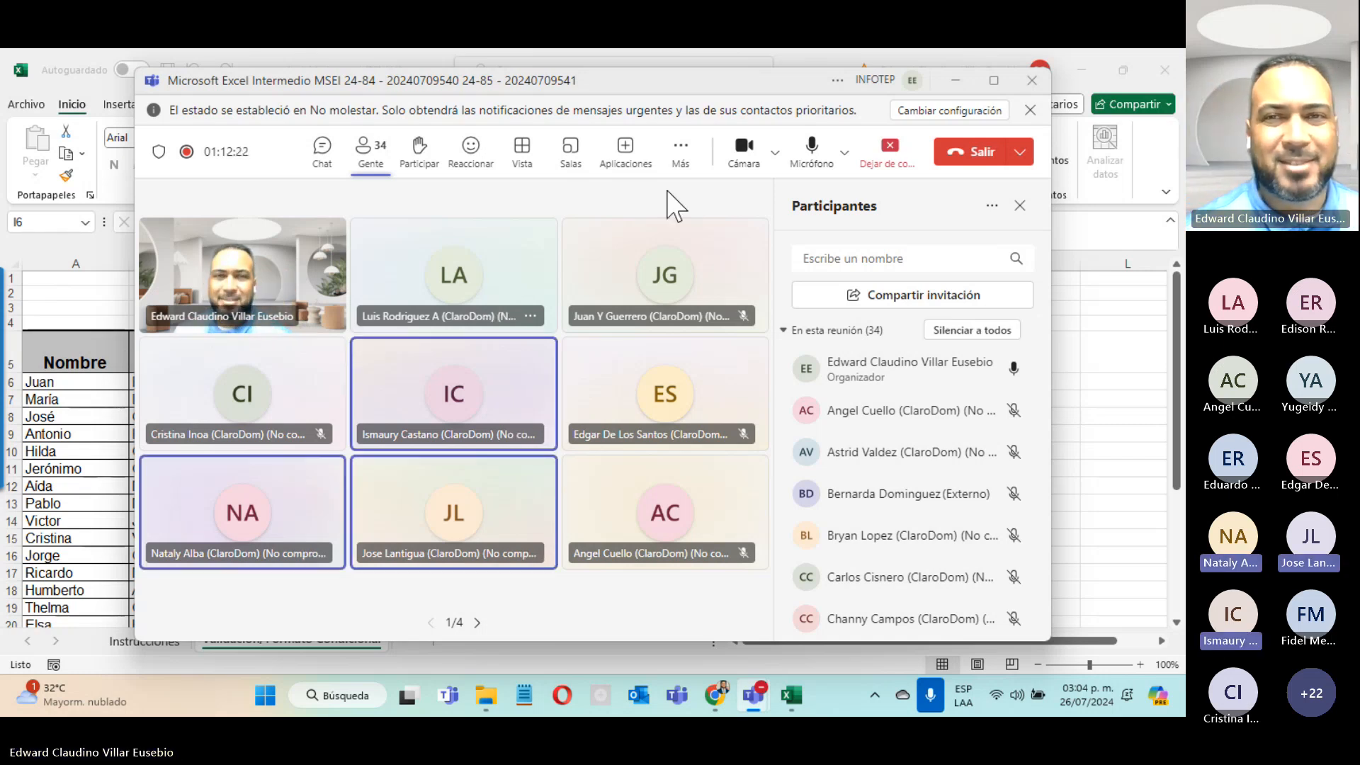
Step: Switch off the camera, mute the microphone and end the screen share
click(748, 159)
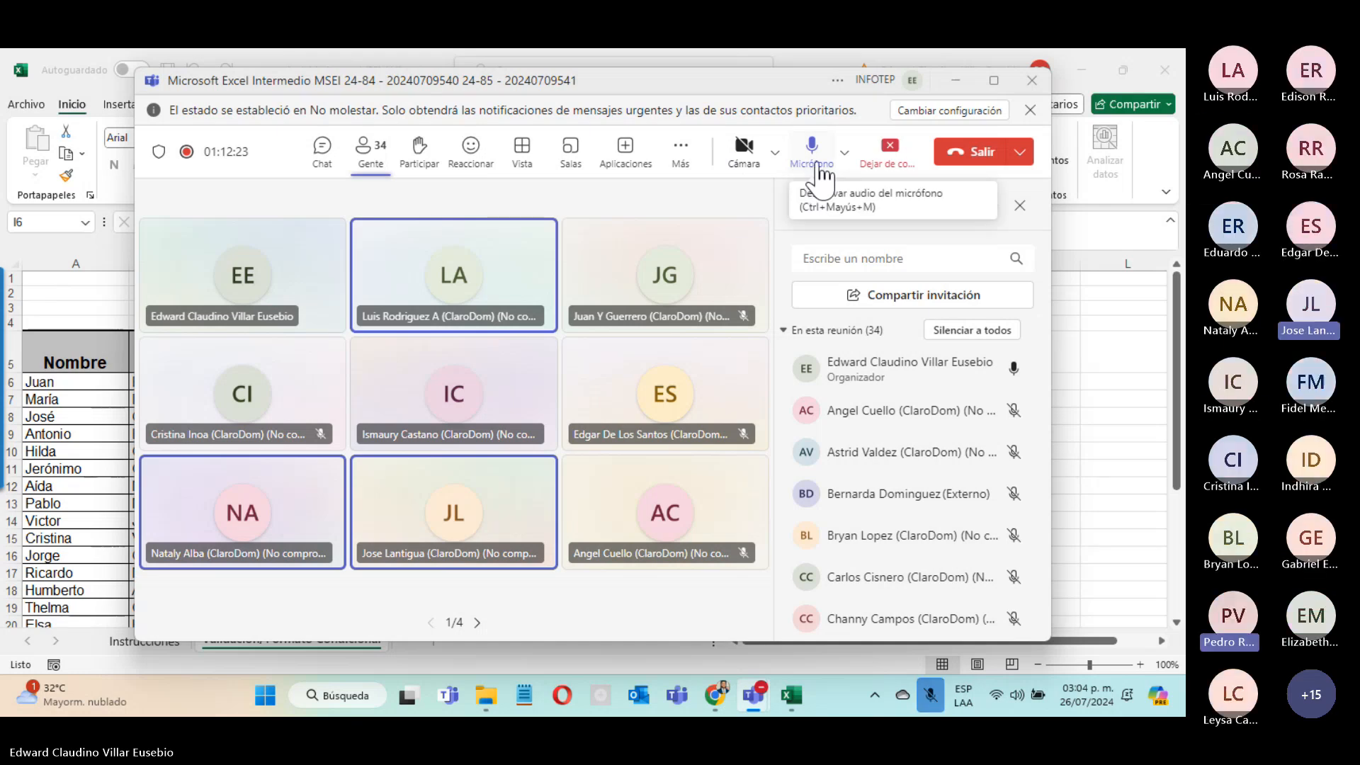
click(815, 171)
click(900, 157)
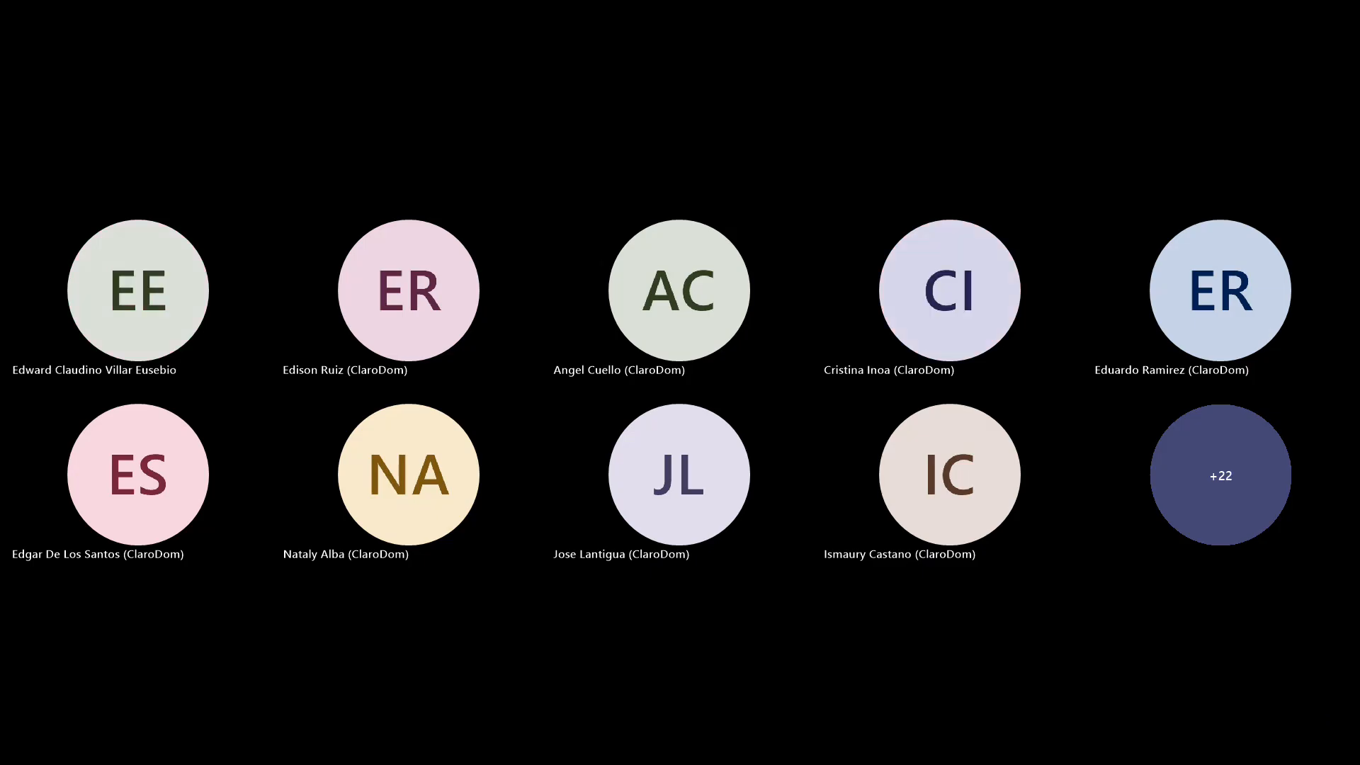